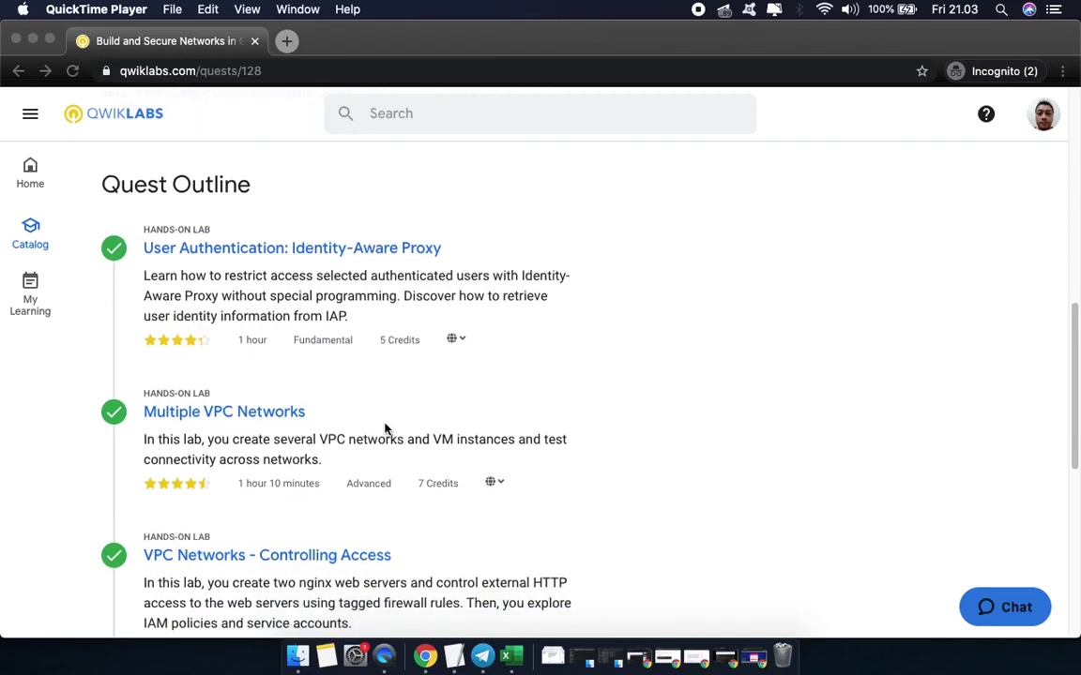
- Find the "VPC Networks - Controlling Access" lab in the quest outline and open it
scroll(385, 430, down, 5)
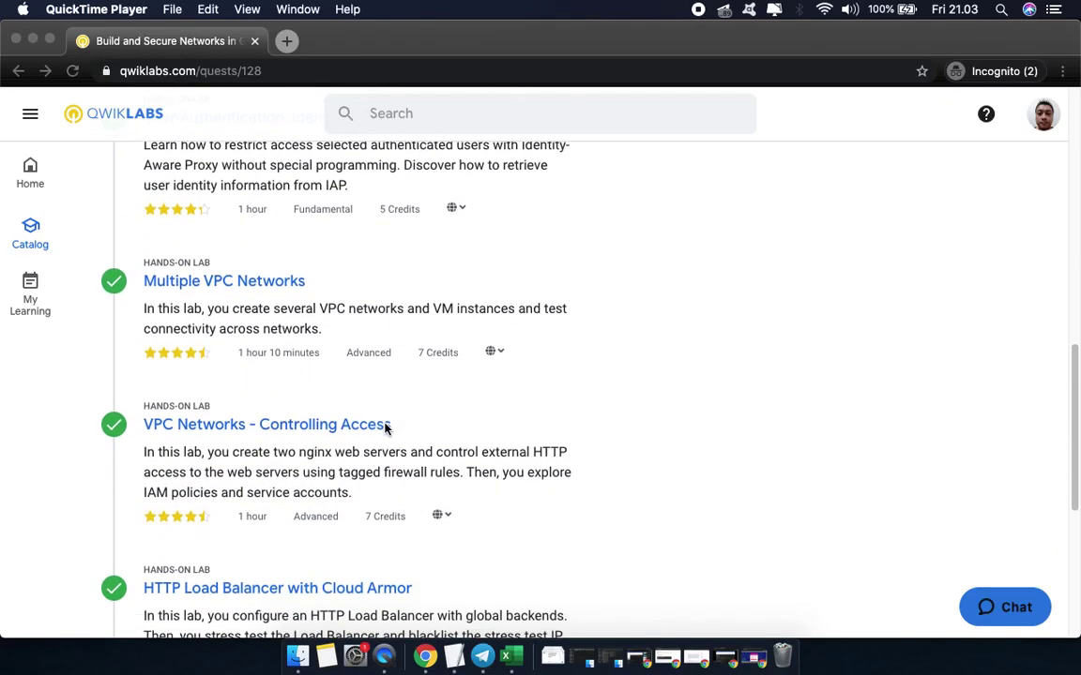
scroll(384, 430, down, 6)
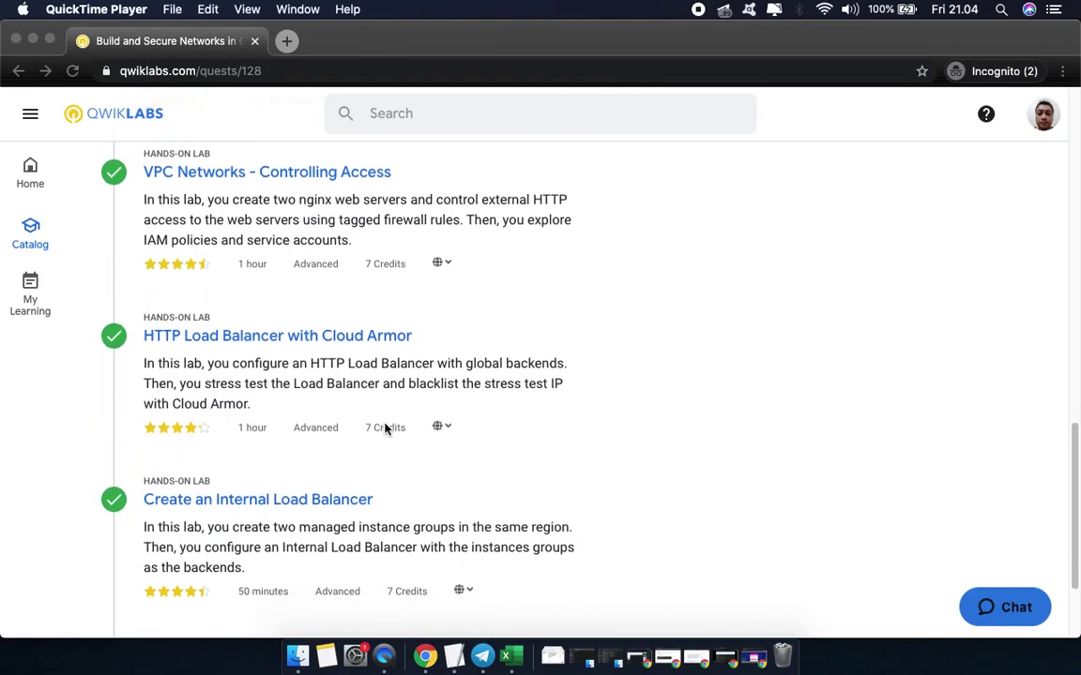
scroll(385, 429, up, 5)
scroll(384, 429, up, 3)
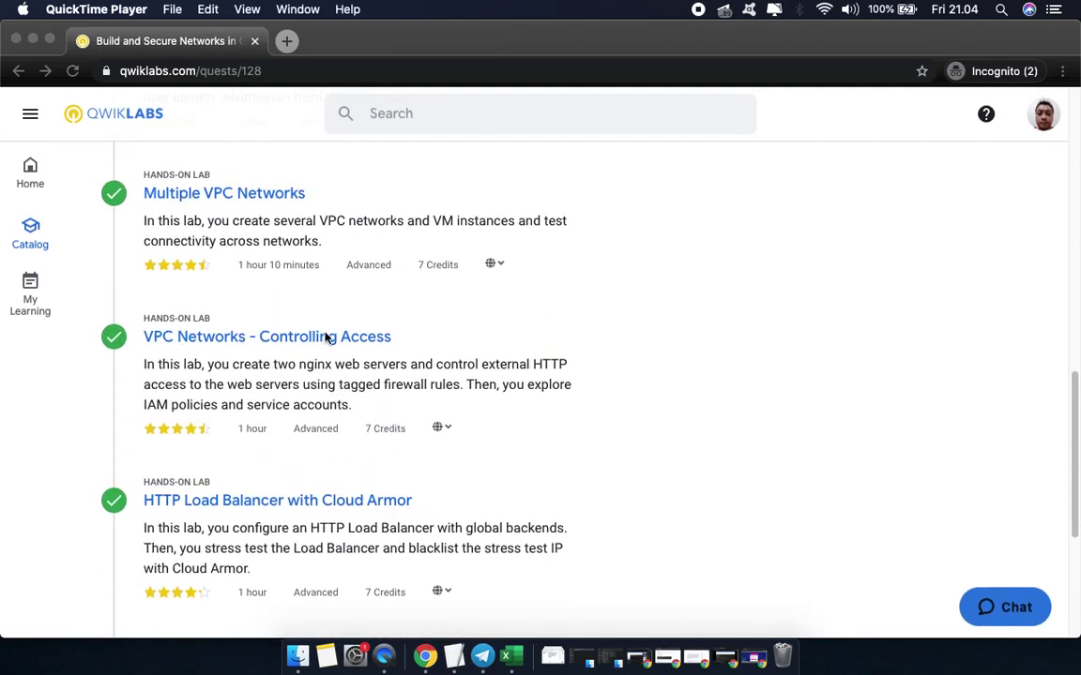
click(326, 338)
click(279, 347)
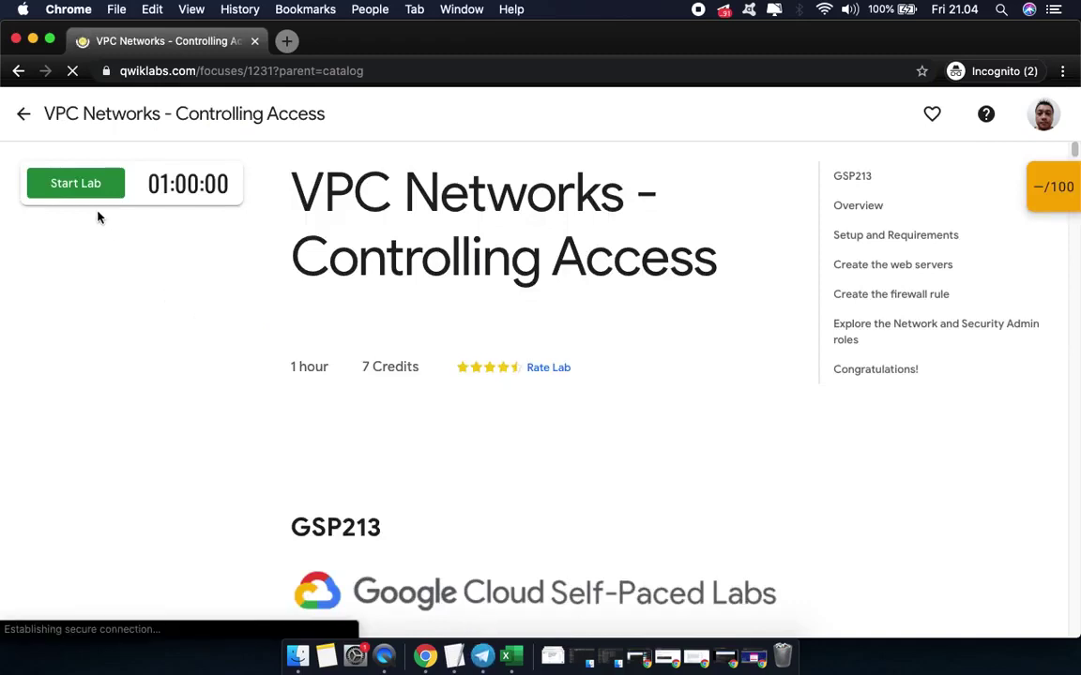
- Try to start the lab by solving the reCAPTCHA for parking meters and charging the lab to the subscription
click(88, 185)
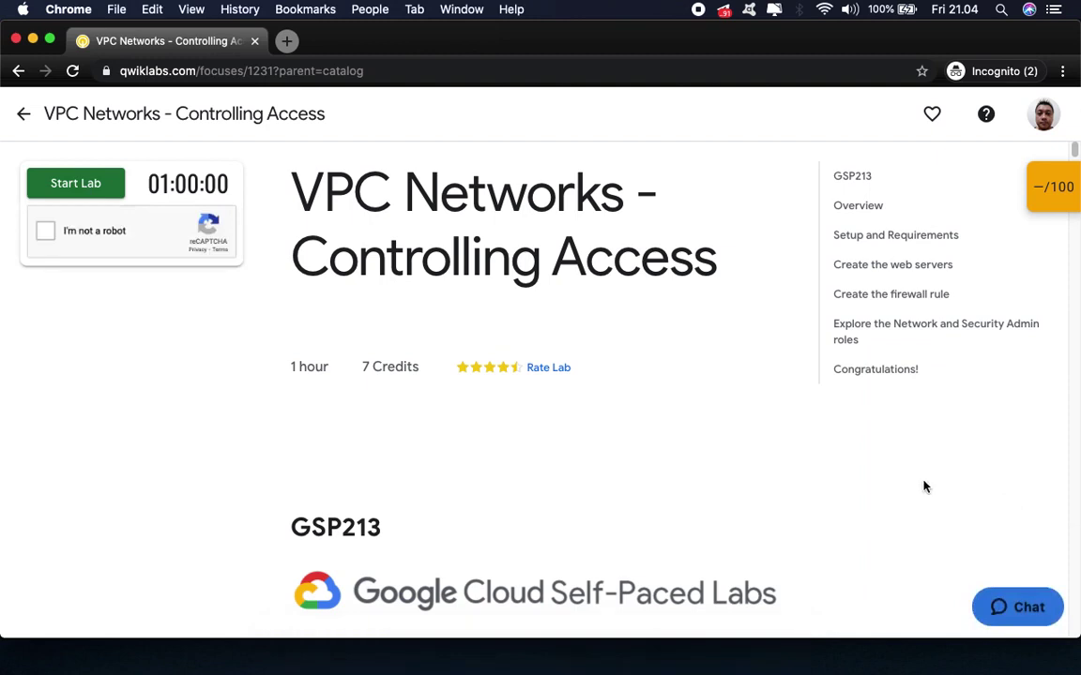
click(41, 232)
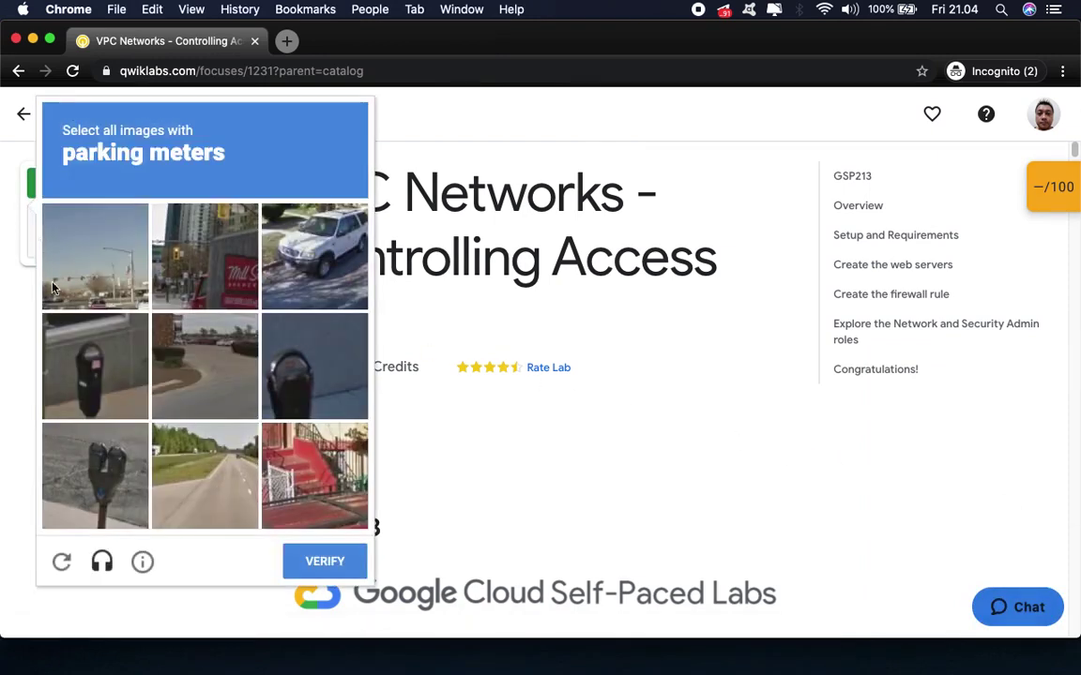
click(80, 492)
click(80, 367)
click(309, 352)
click(326, 562)
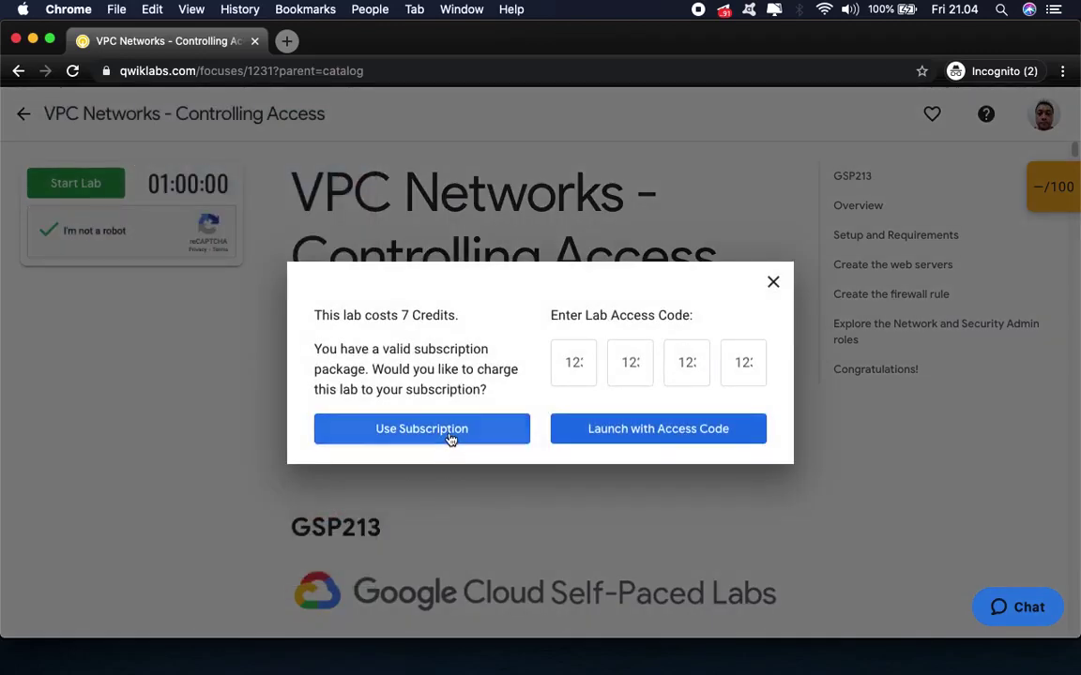
click(450, 431)
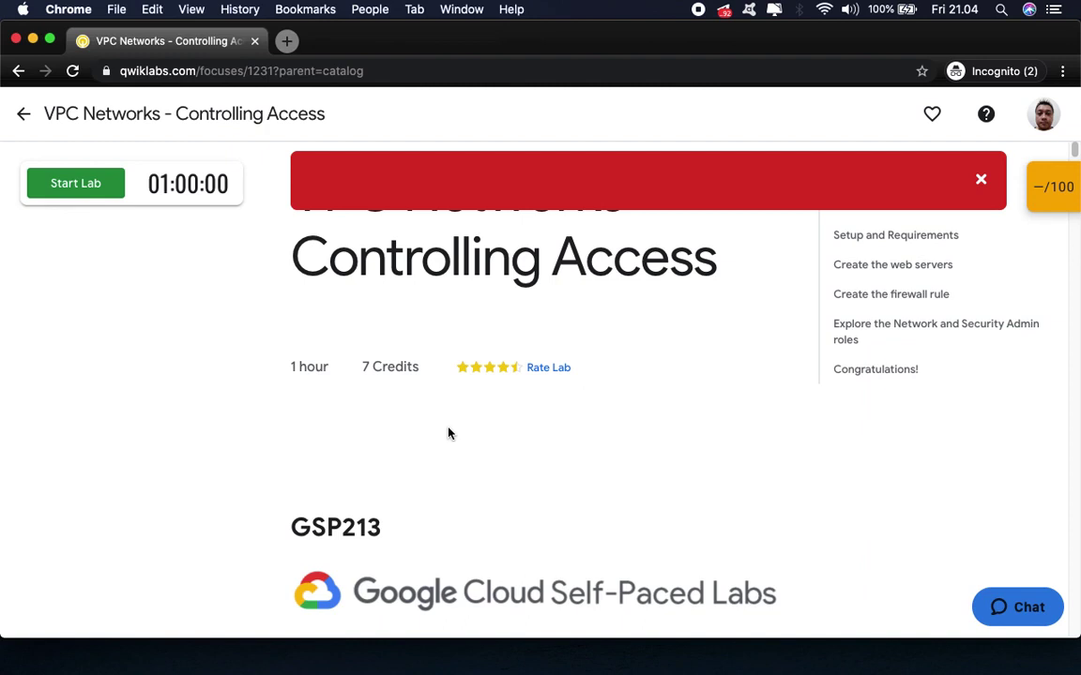
- Dismiss the error banner and start the lab again using the subscription
click(980, 179)
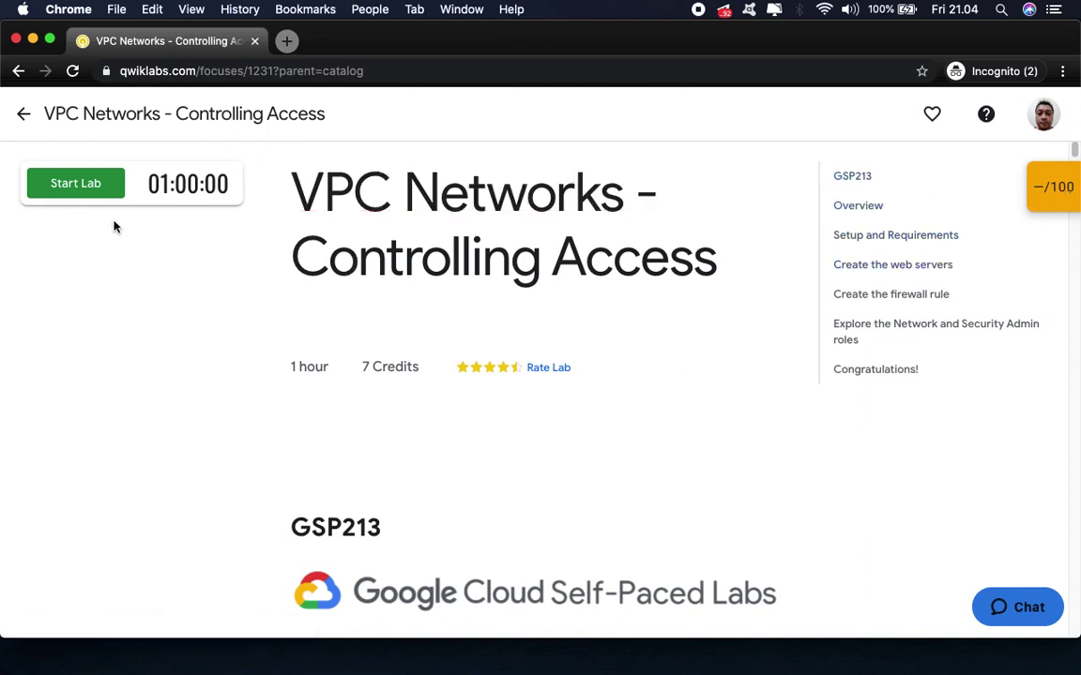
click(77, 187)
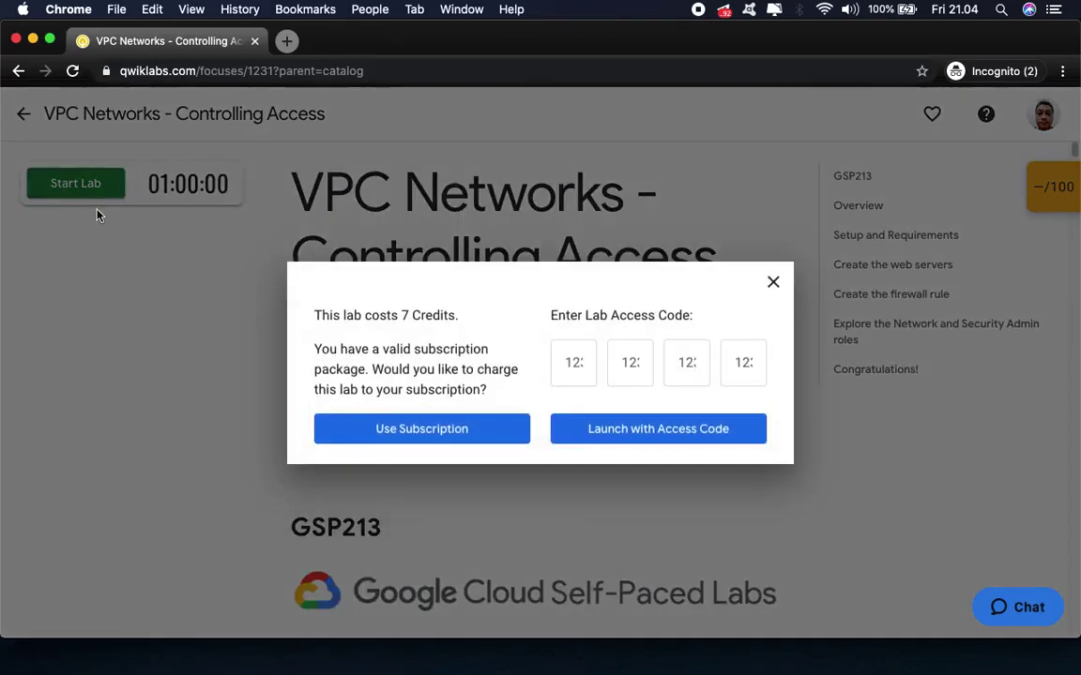
click(422, 432)
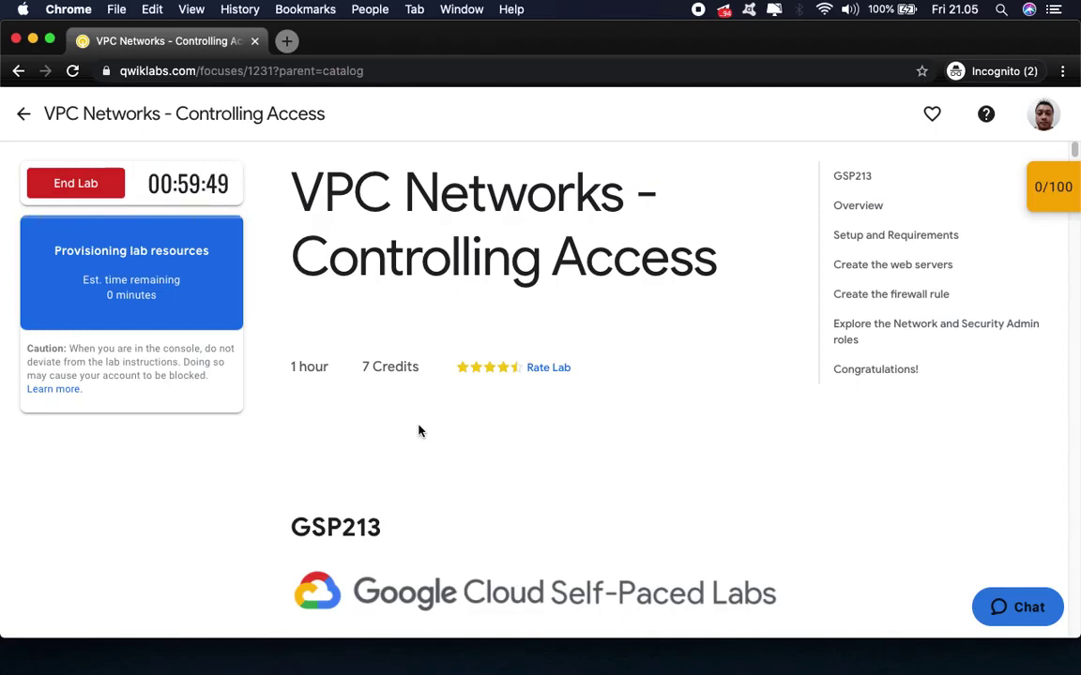
- Review the lab's objectives and its list of scored checkpoints
scroll(540, 415, down, 10)
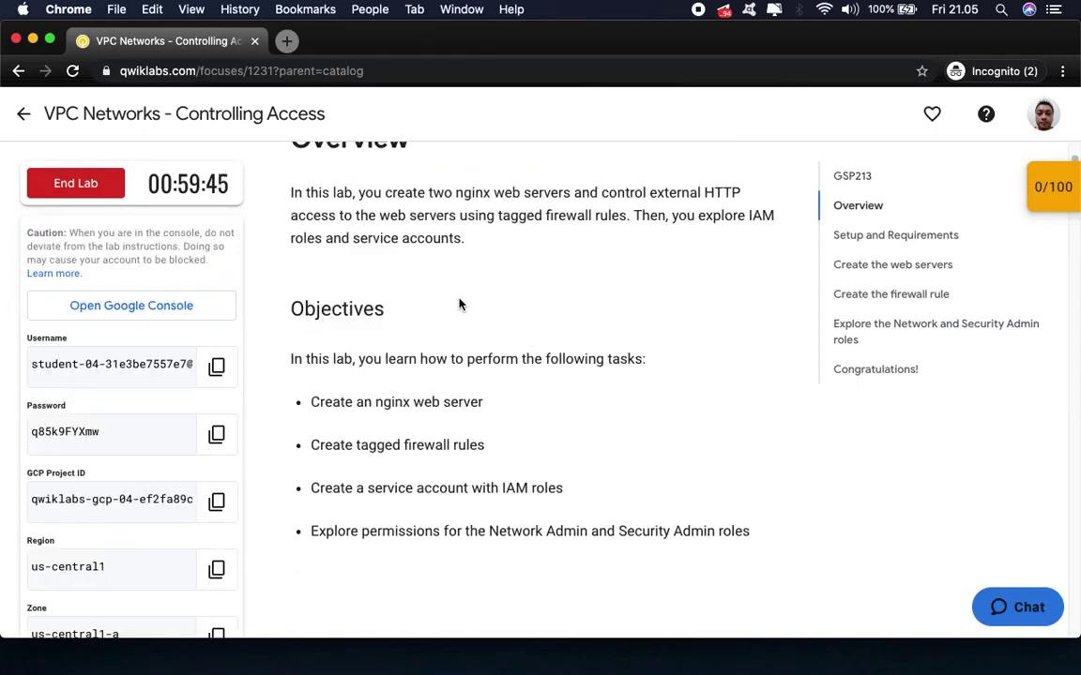
click(1051, 187)
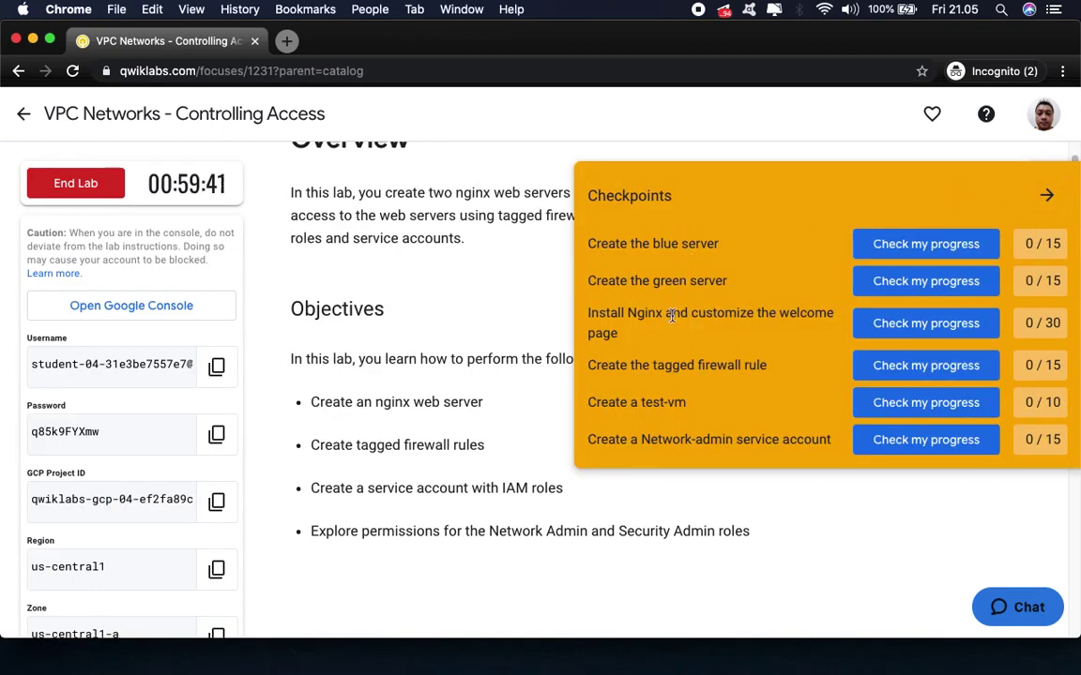
click(1046, 197)
- Read the Setup and Requirements instructions, from the sign-in procedure through Cloud Shell activation and the gcloud listing commands
scroll(687, 352, down, 8)
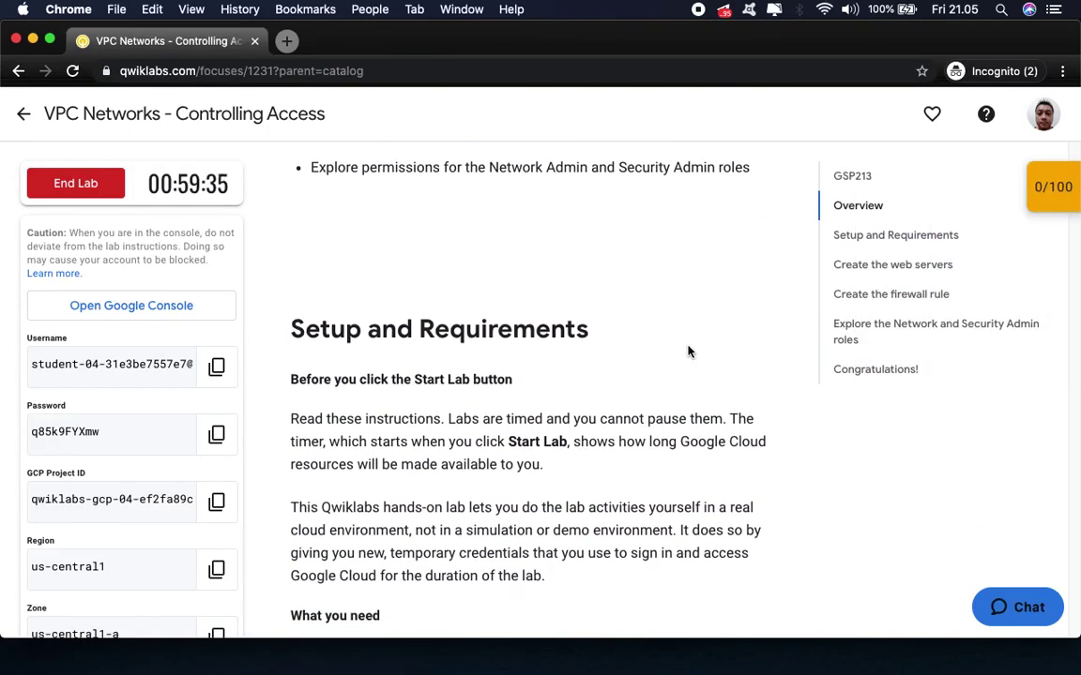
scroll(688, 352, down, 7)
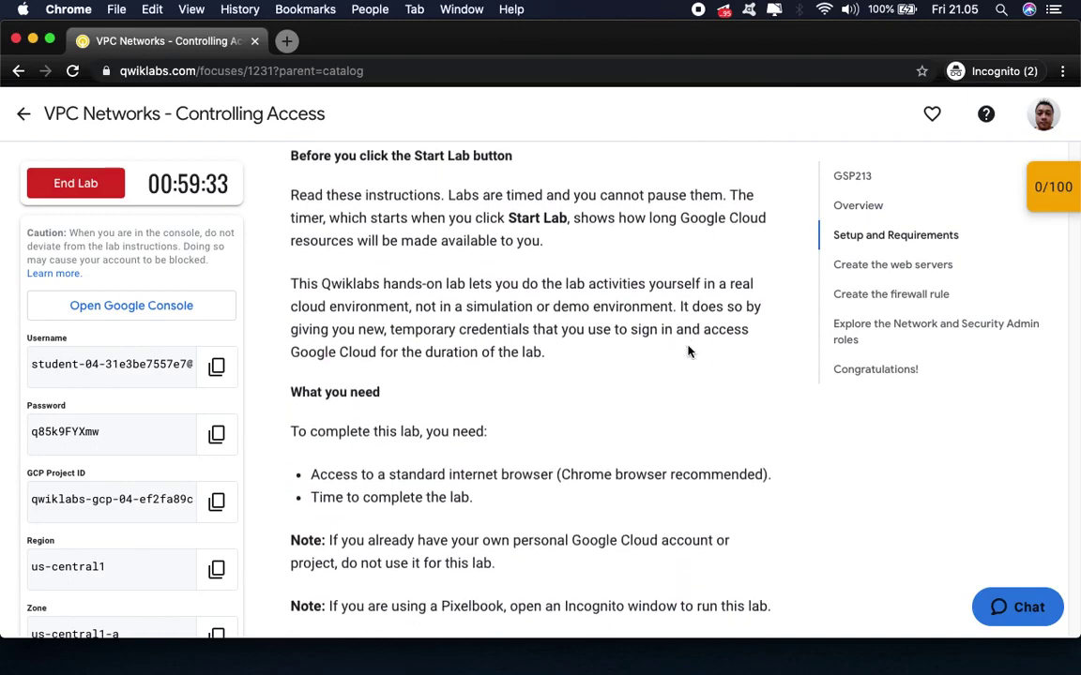
scroll(687, 352, down, 2)
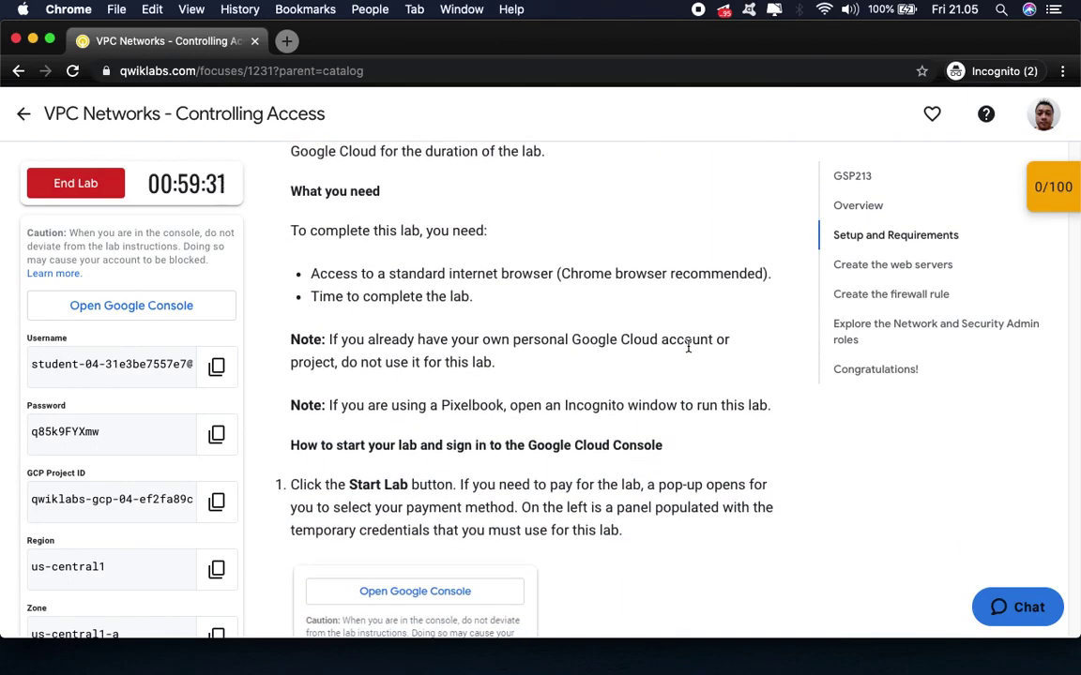
scroll(688, 350, down, 8)
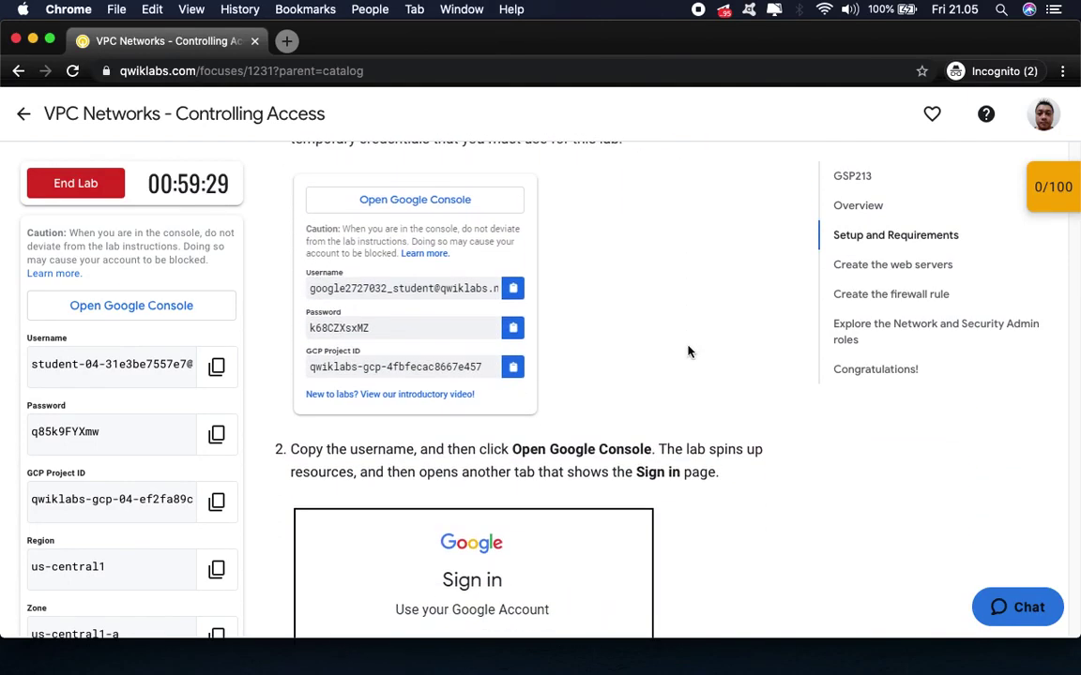
scroll(688, 352, down, 2)
scroll(688, 351, down, 7)
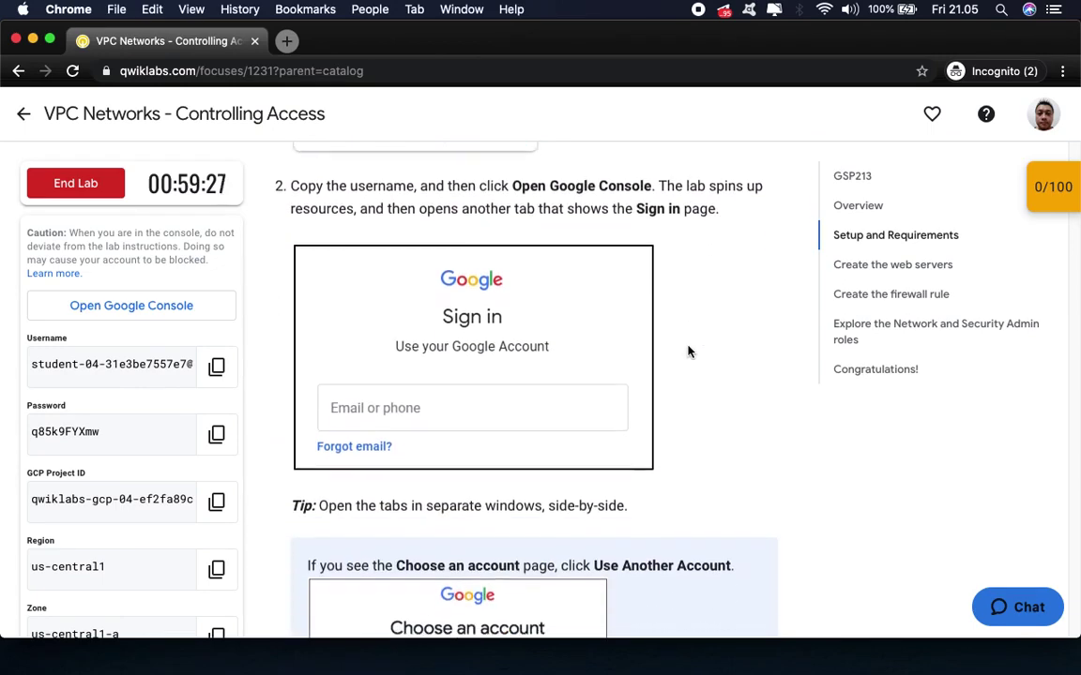
scroll(687, 352, down, 1)
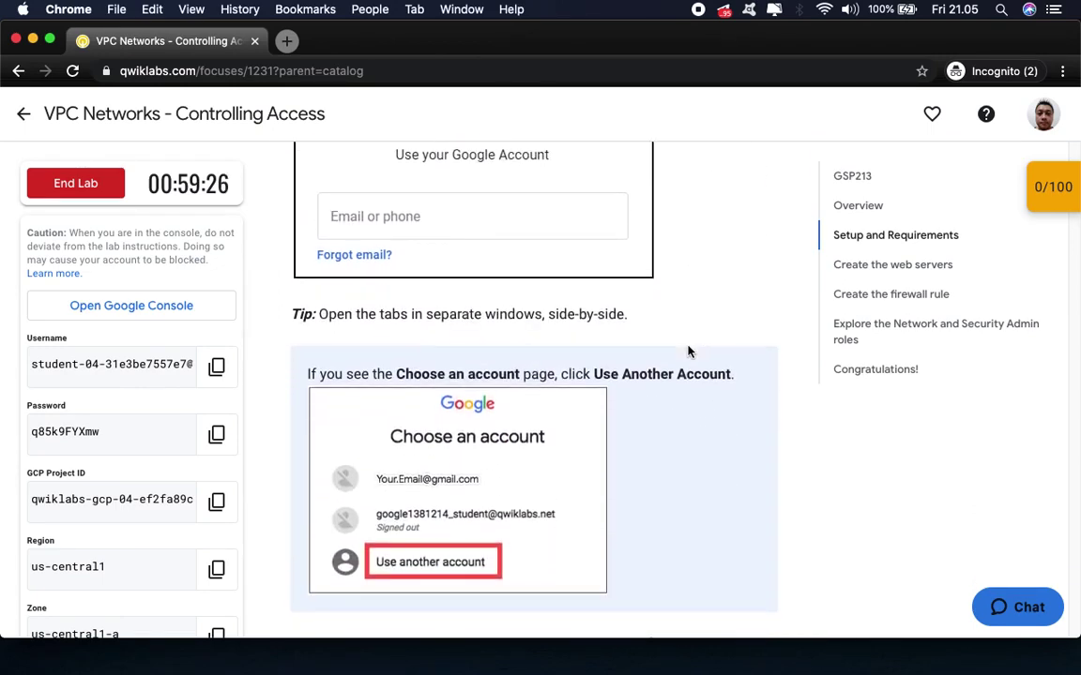
scroll(688, 352, down, 7)
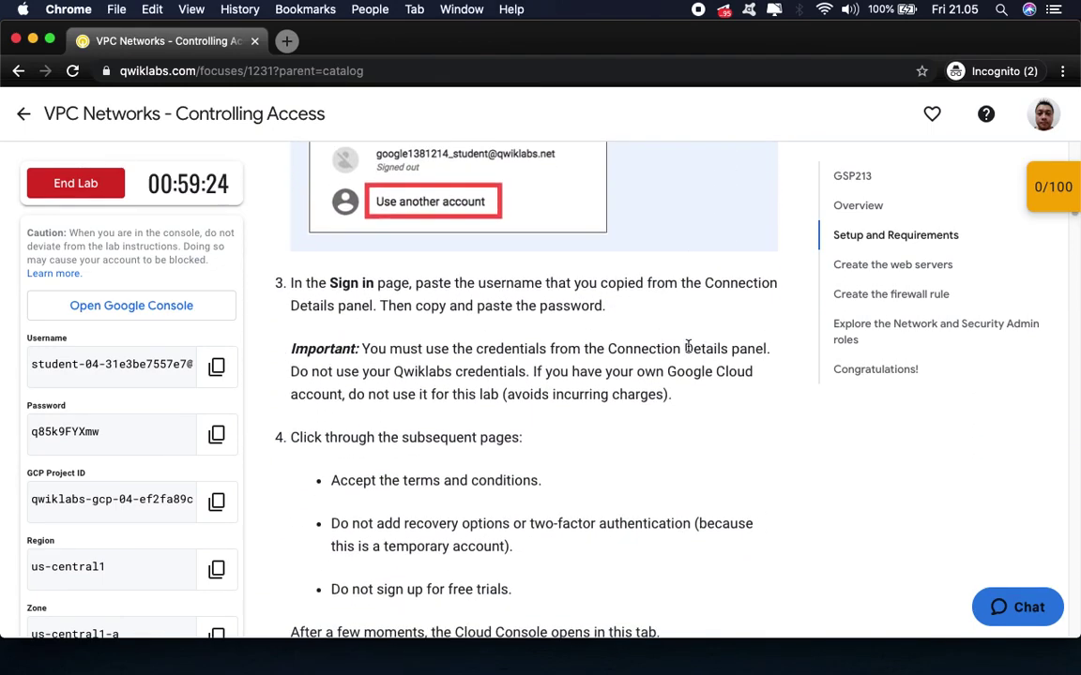
scroll(688, 349, down, 4)
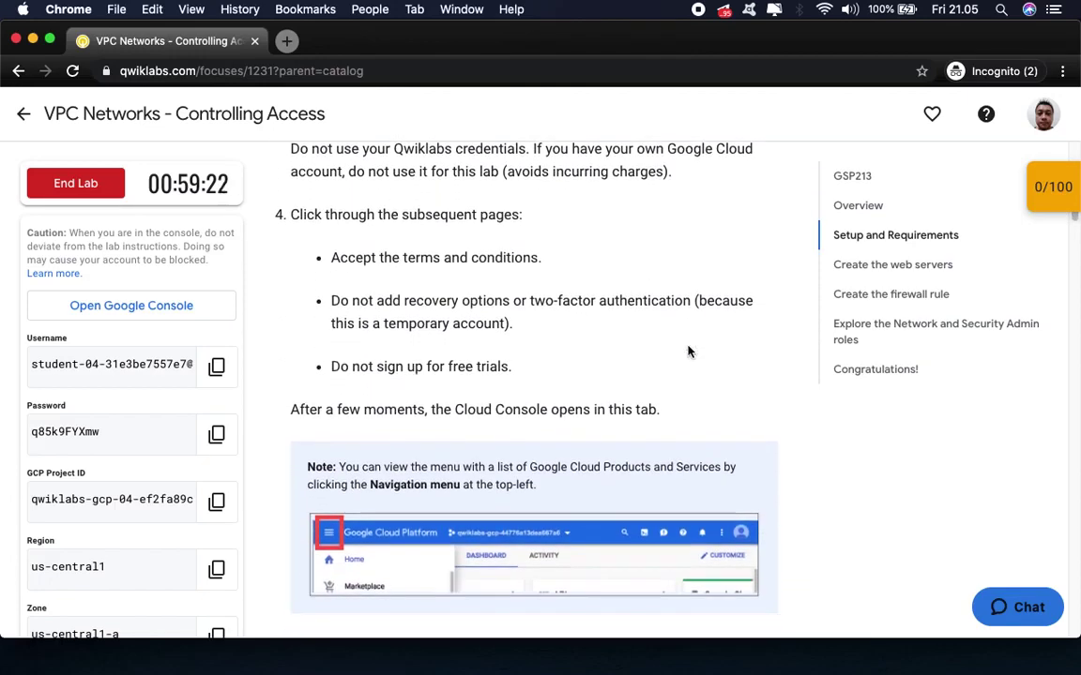
scroll(688, 352, down, 6)
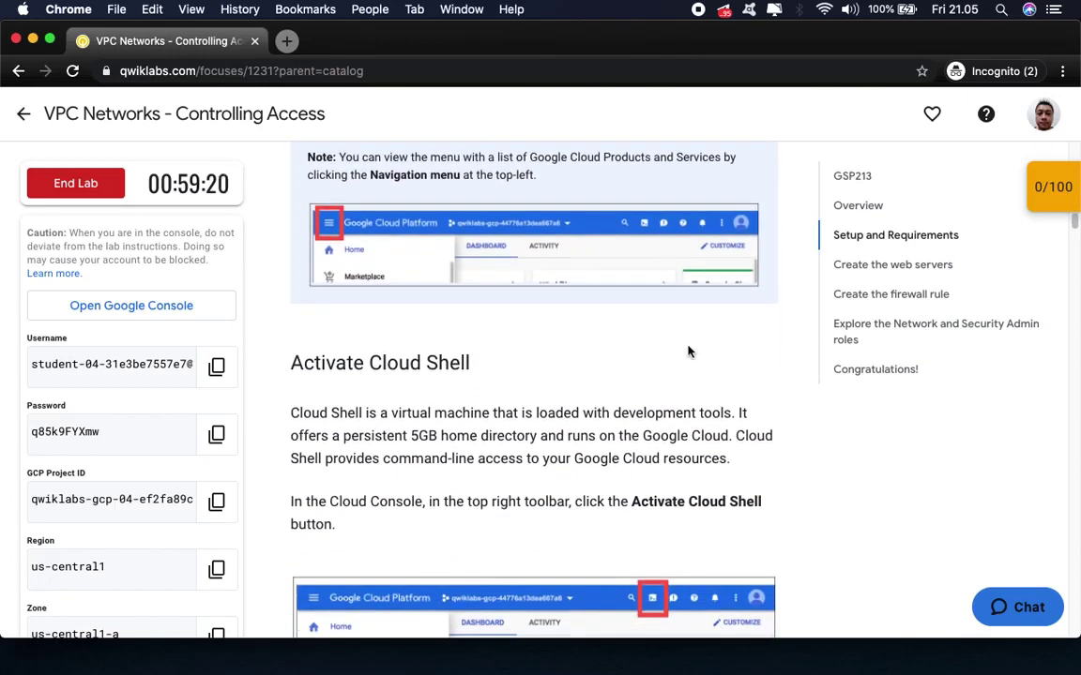
scroll(687, 352, down, 4)
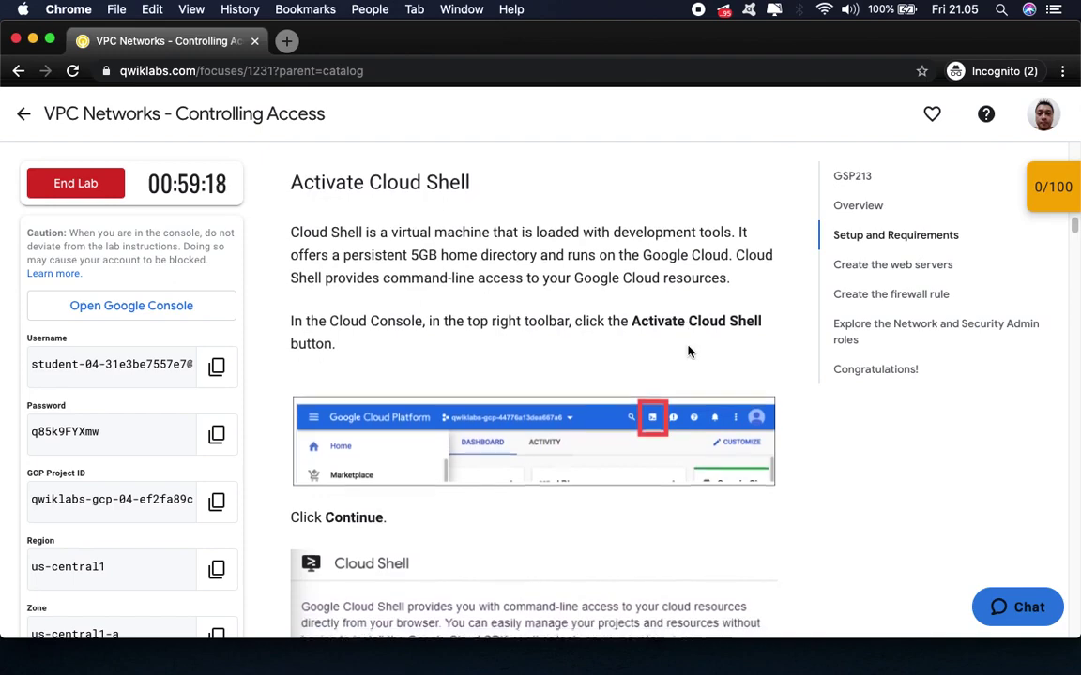
scroll(688, 352, down, 6)
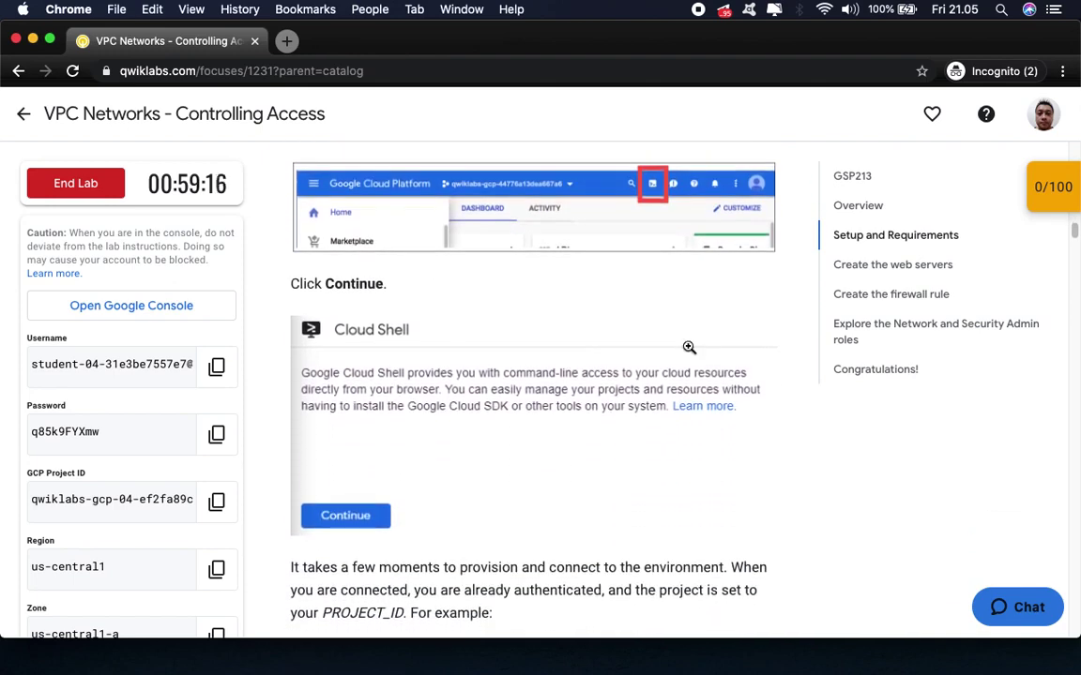
scroll(688, 348, down, 9)
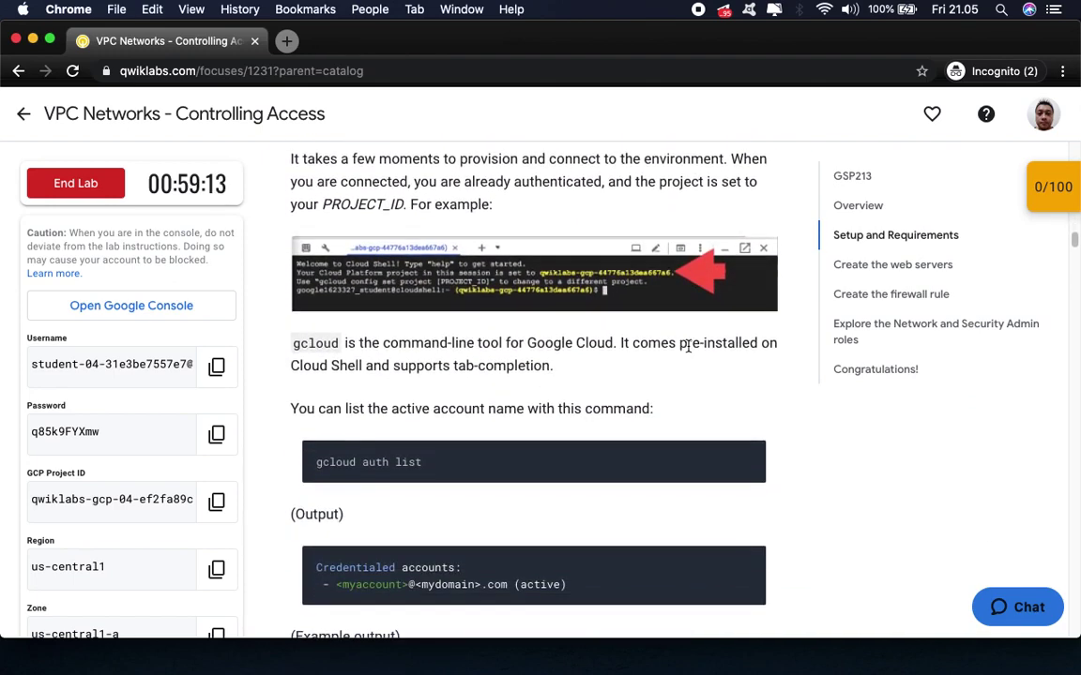
scroll(687, 346, down, 4)
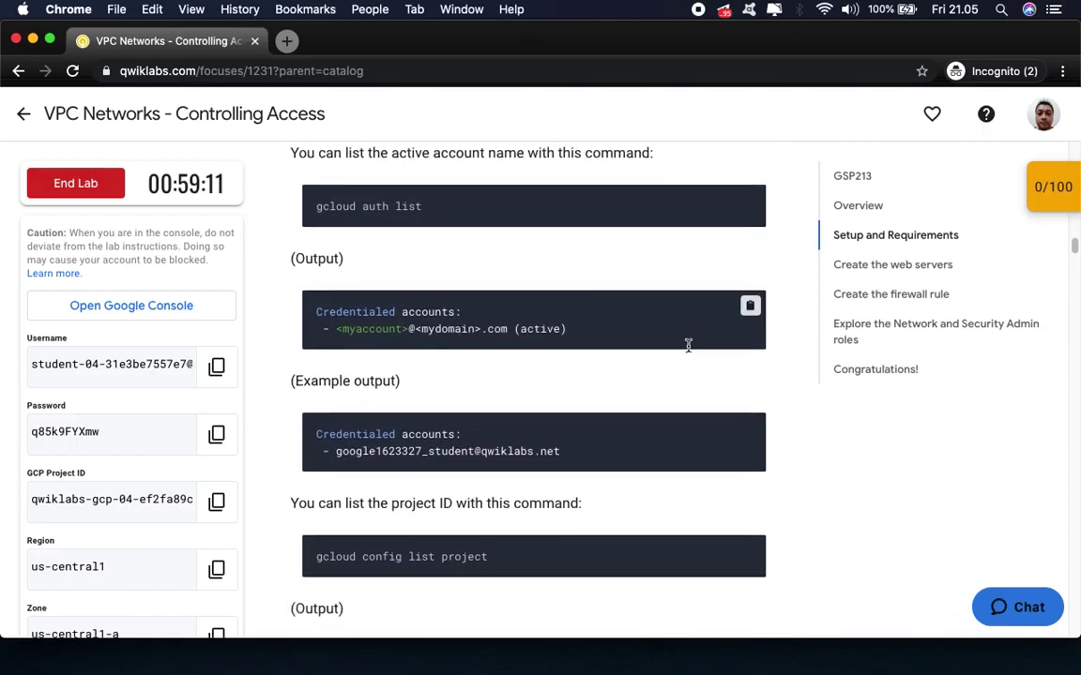
- Open the Google Console from the lab and submit the temporary lab username on a different account's sign-in
click(169, 305)
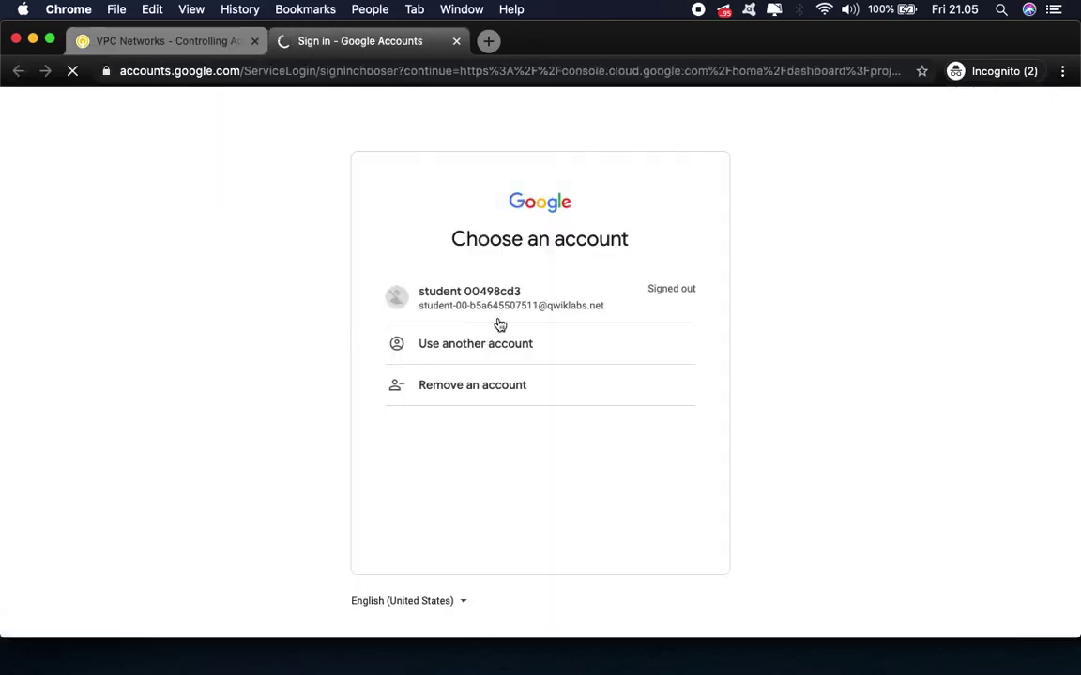
click(662, 298)
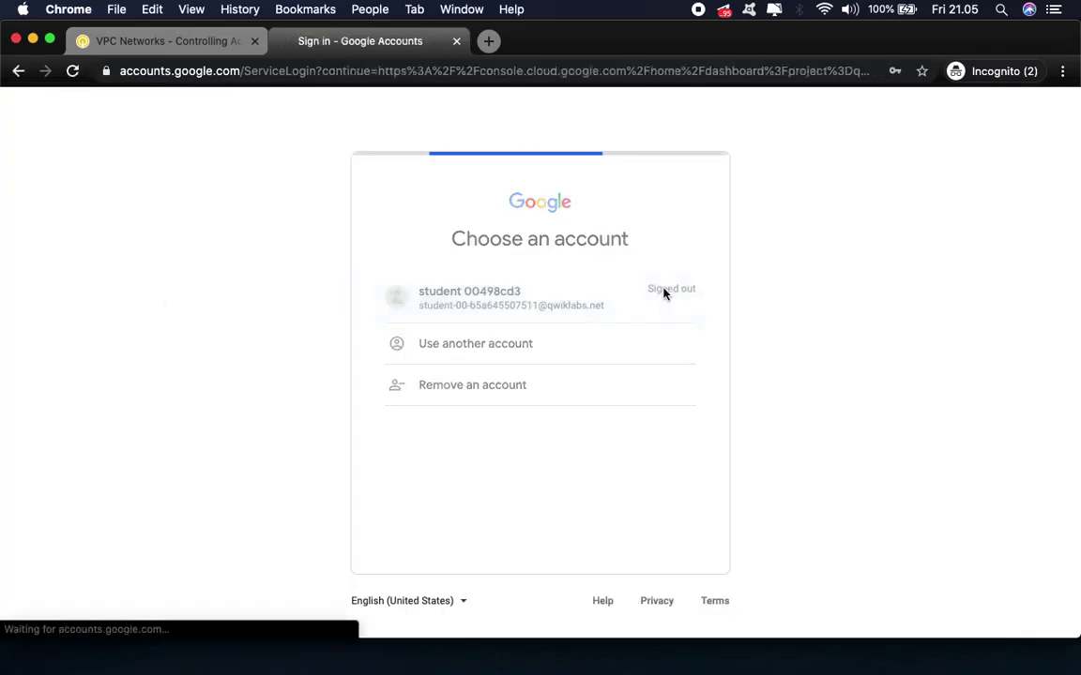
click(605, 326)
key(super+v)
click(658, 495)
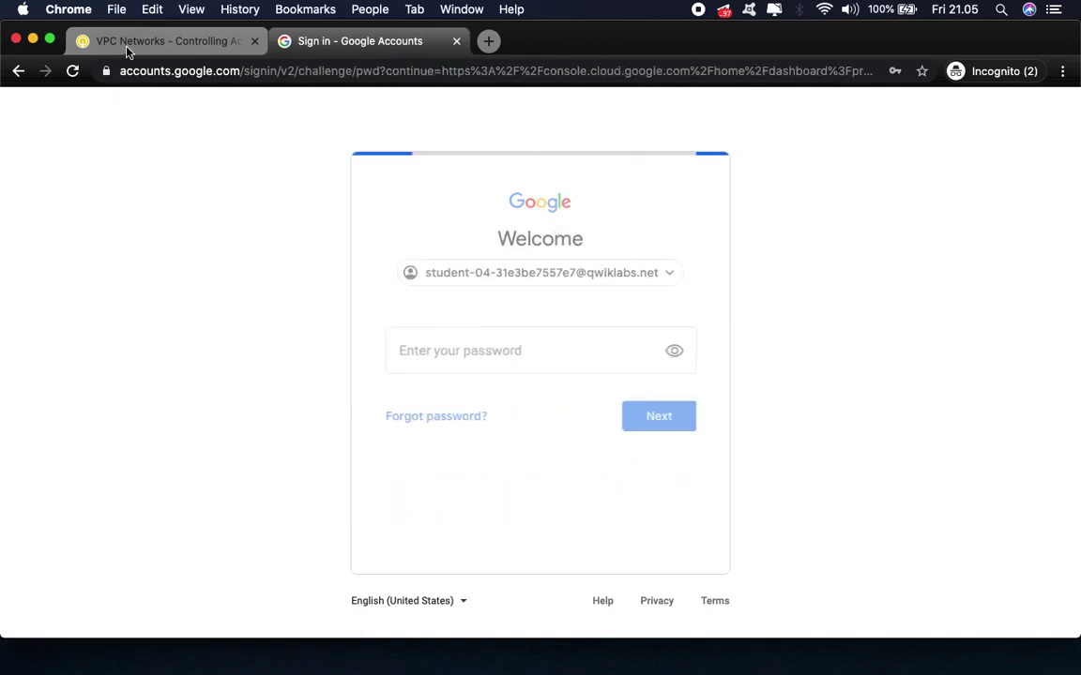
- Copy the temporary account password from the lab credentials and sign in to the Google account with it
click(129, 42)
click(216, 433)
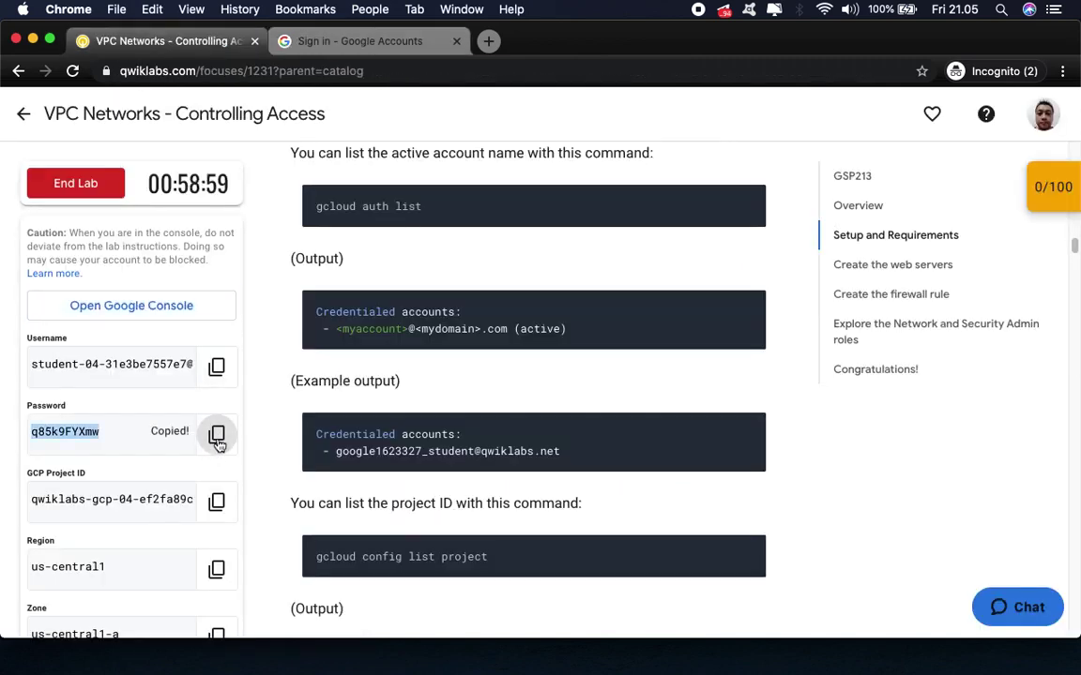
click(354, 47)
key(super+v)
click(656, 427)
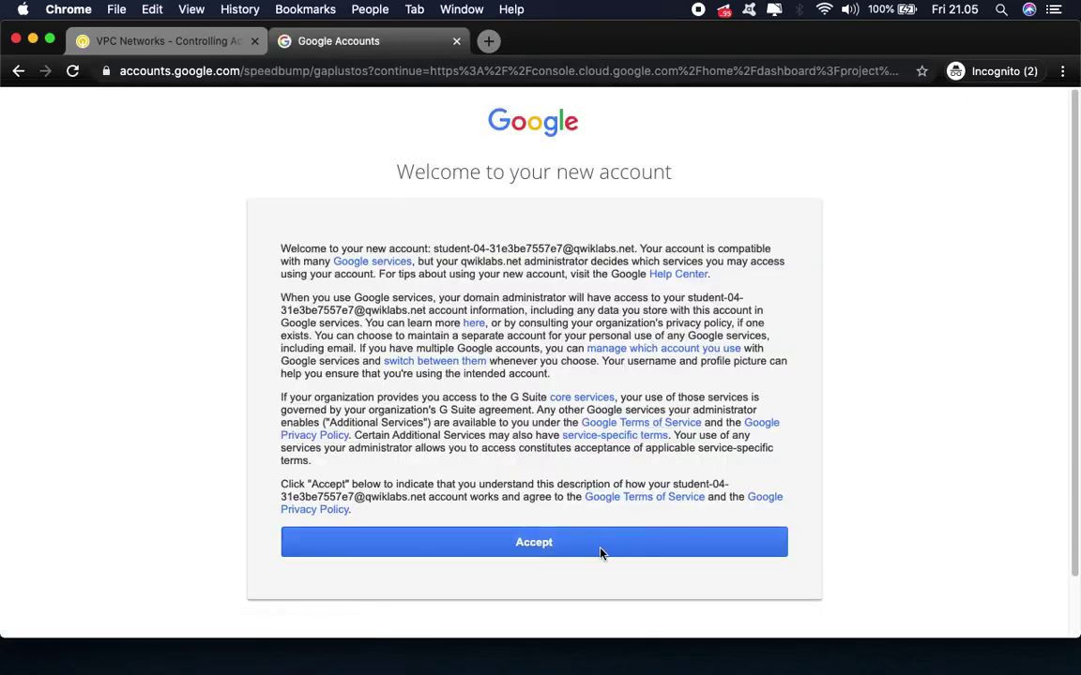
- Accept the new account and Google Cloud terms of service, confirming empty recovery options, and dismiss the COVID-19 notice on the dashboard
click(600, 552)
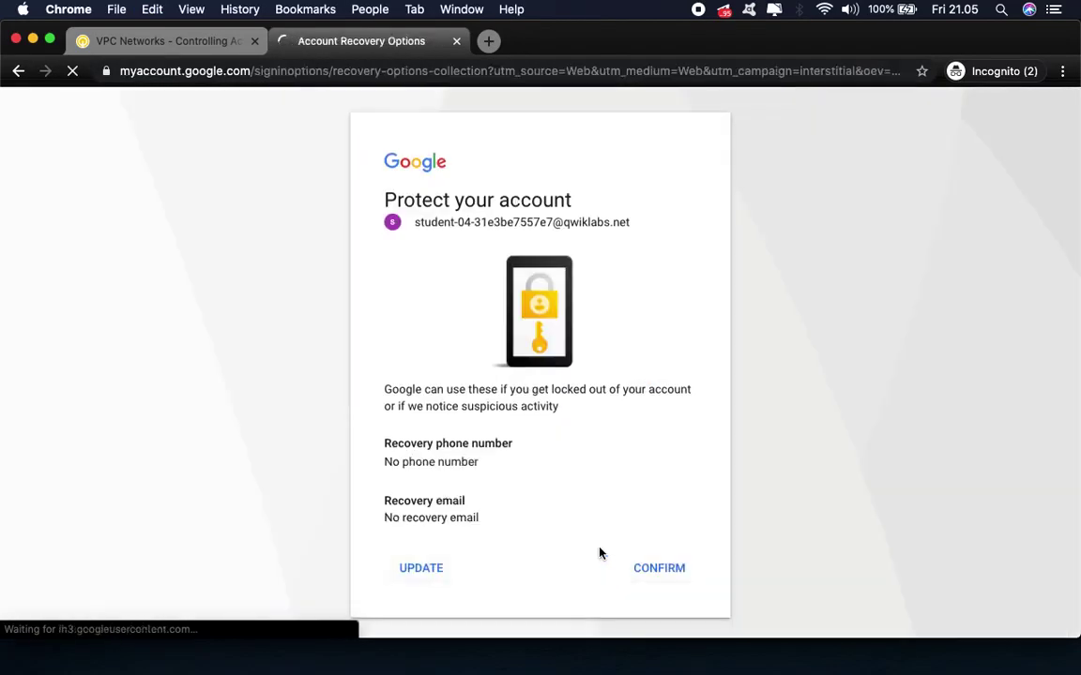
click(657, 567)
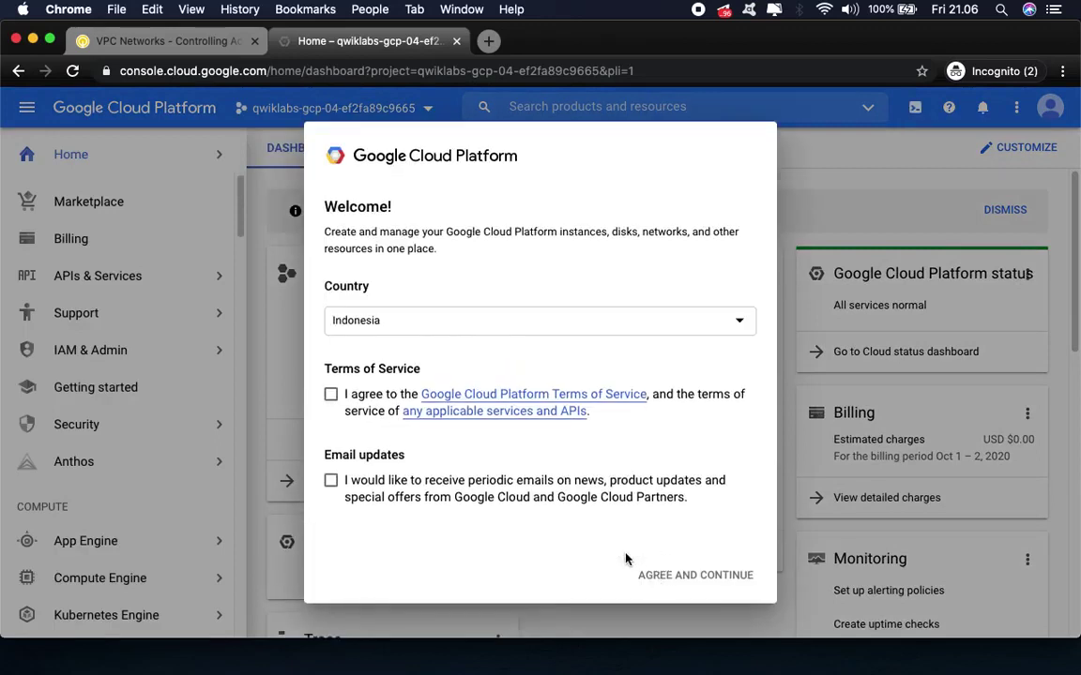
click(332, 395)
click(688, 583)
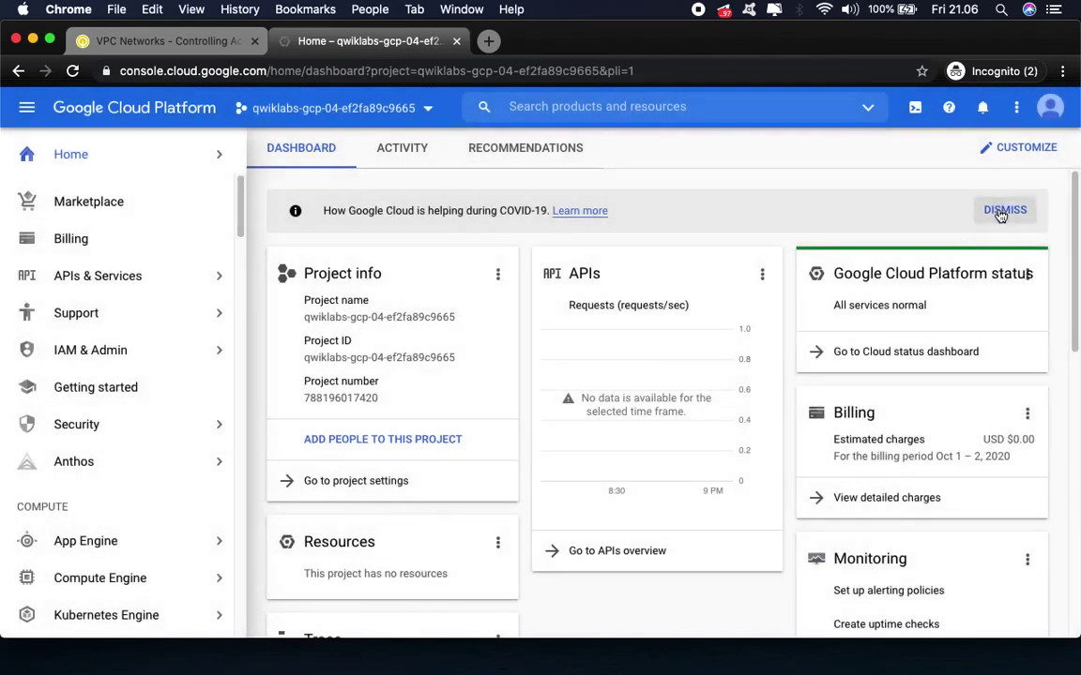
click(1000, 210)
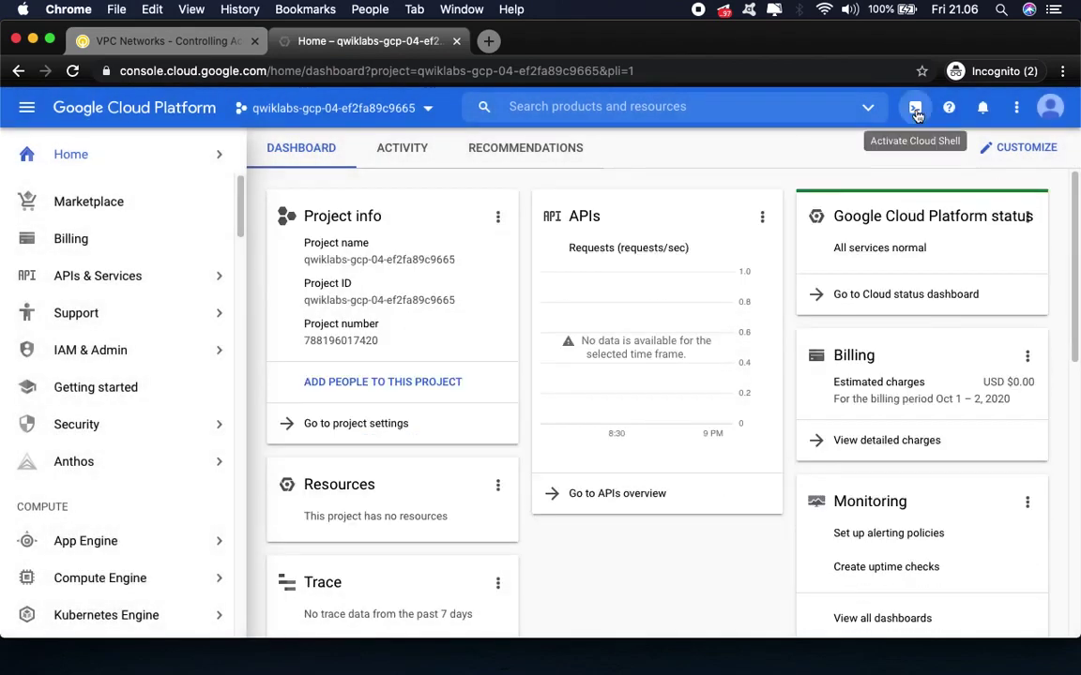
- Activate Cloud Shell, run the lab's "gcloud auth list" command in it, and authorize the credentials request
click(915, 106)
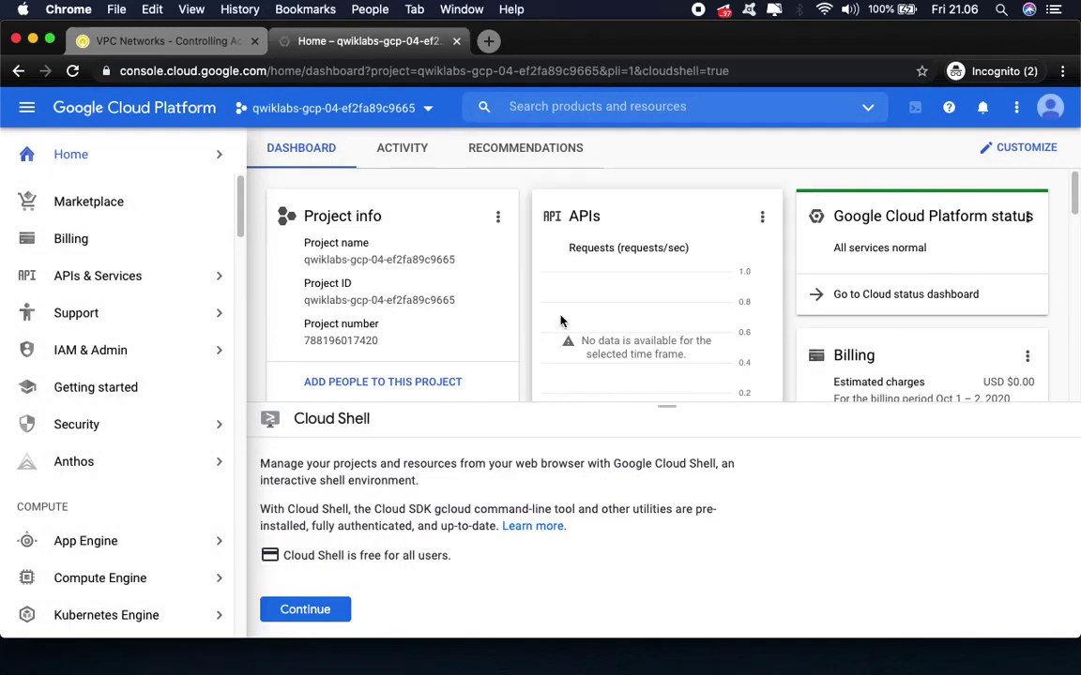
click(272, 610)
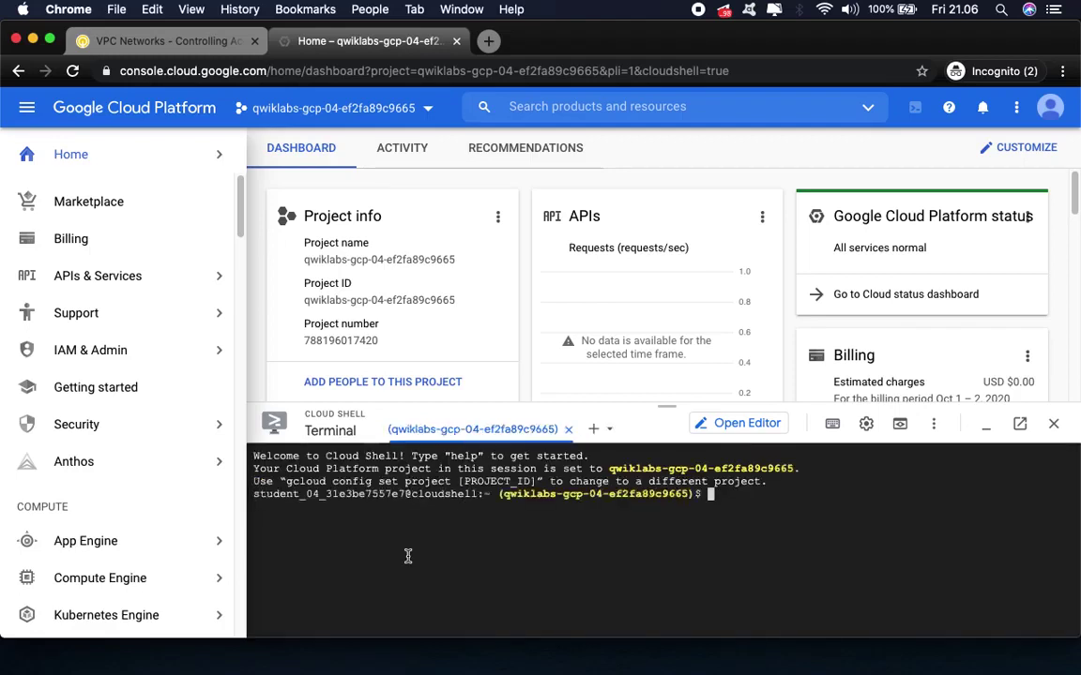
click(165, 40)
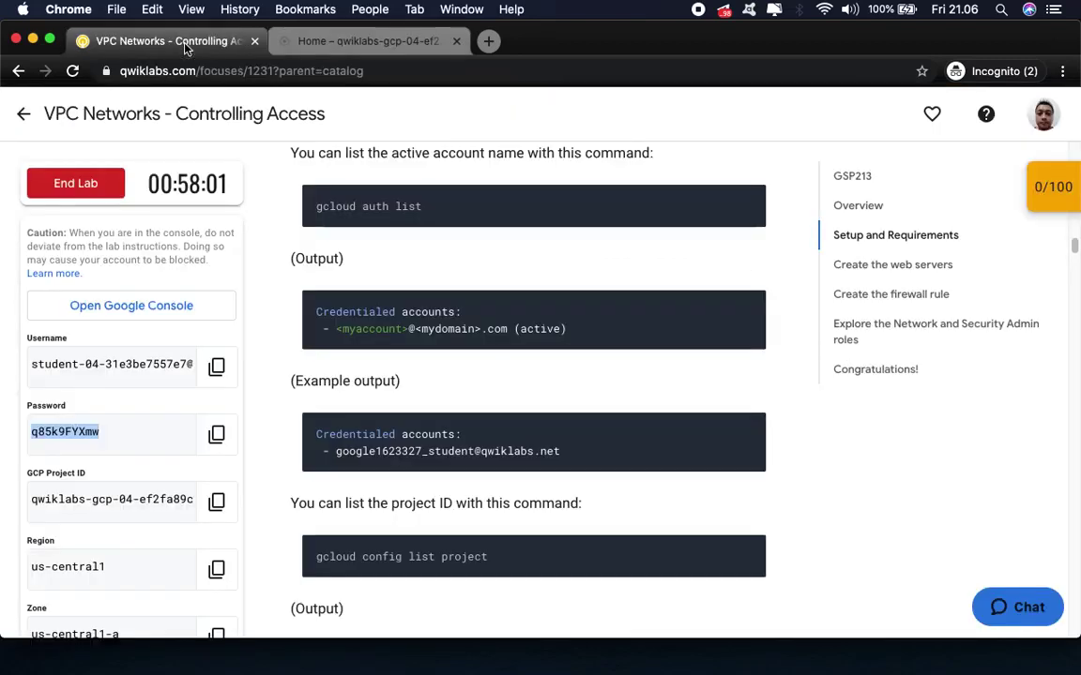
click(750, 199)
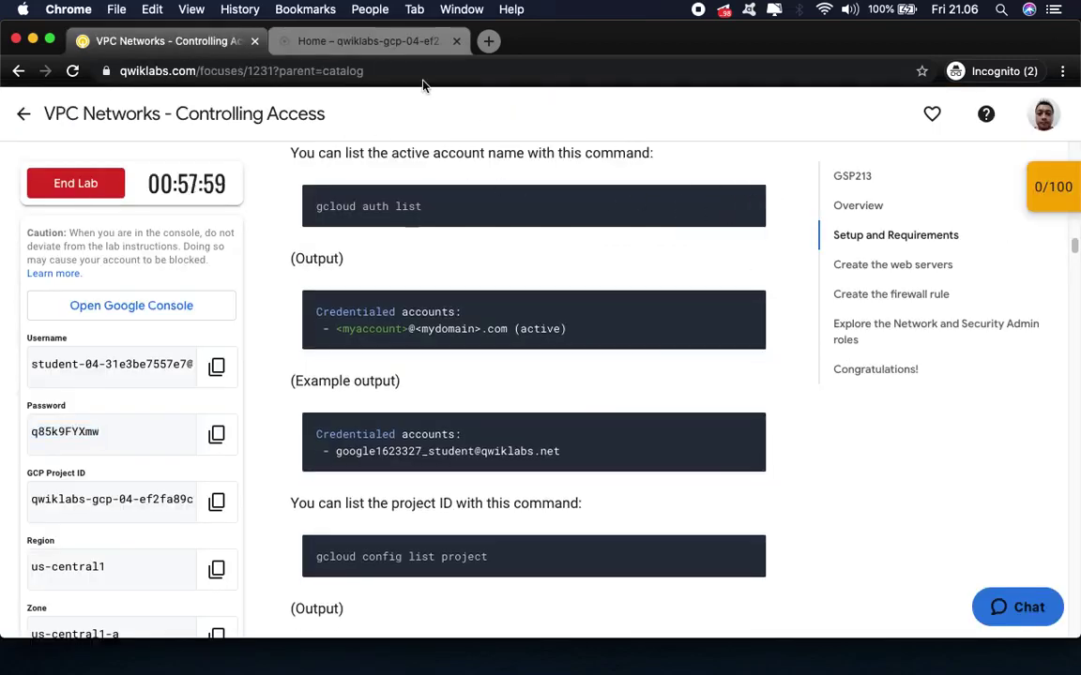
click(375, 52)
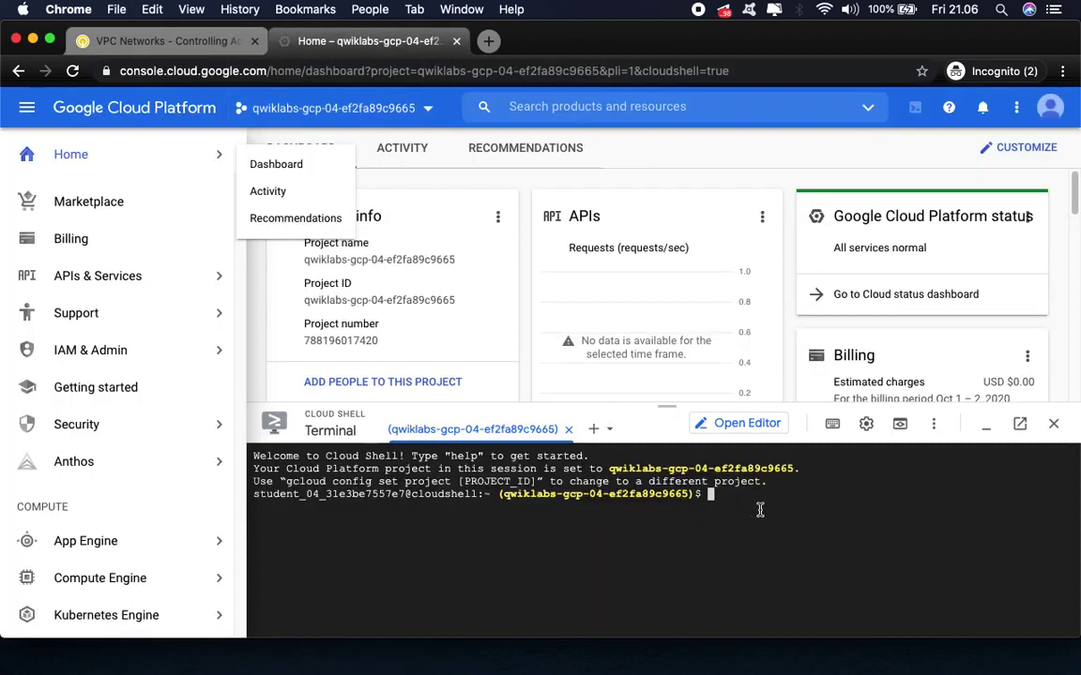
key(super+v)
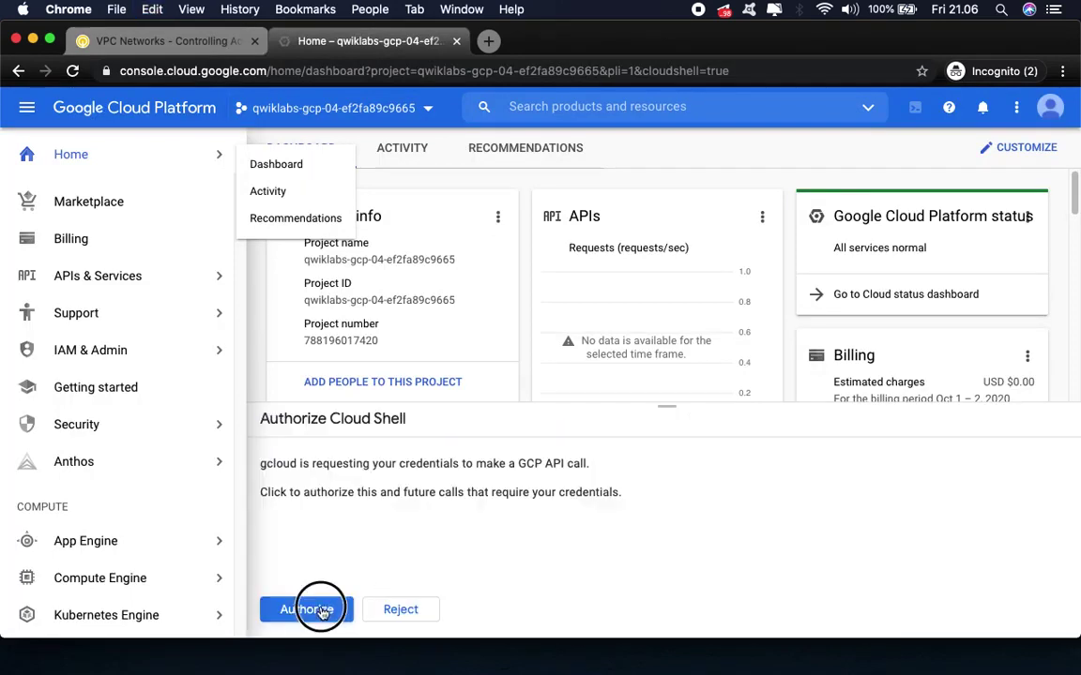
click(320, 607)
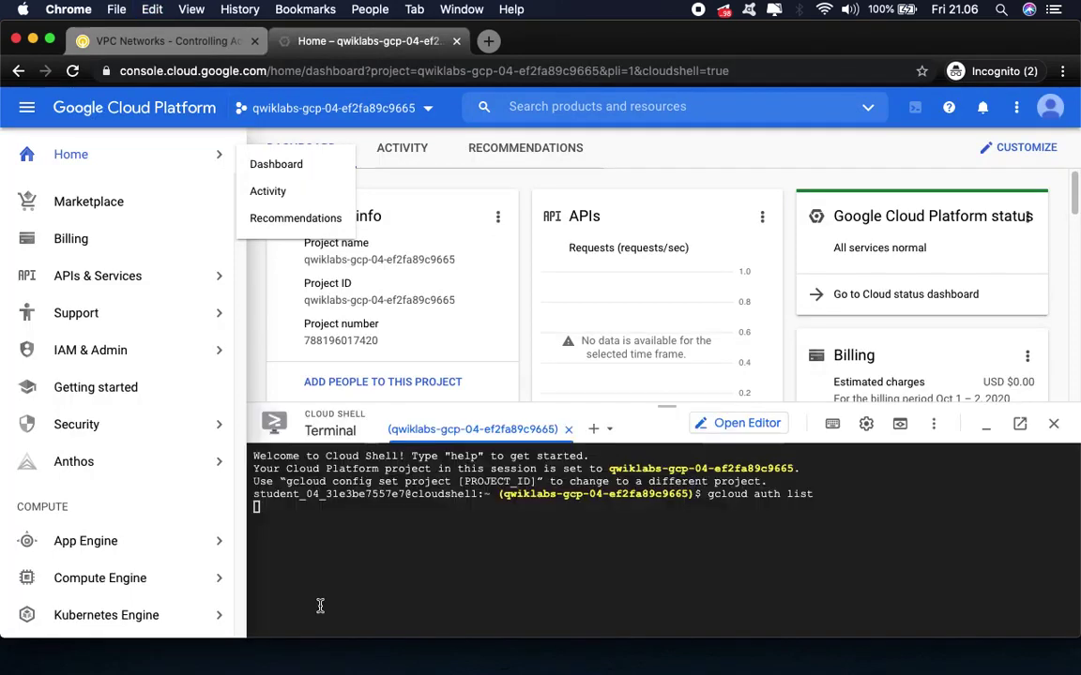
- Enlarge the text size of the Cloud Shell terminal
click(866, 423)
mouse_move(711, 490)
mouse_move(484, 508)
click(281, 551)
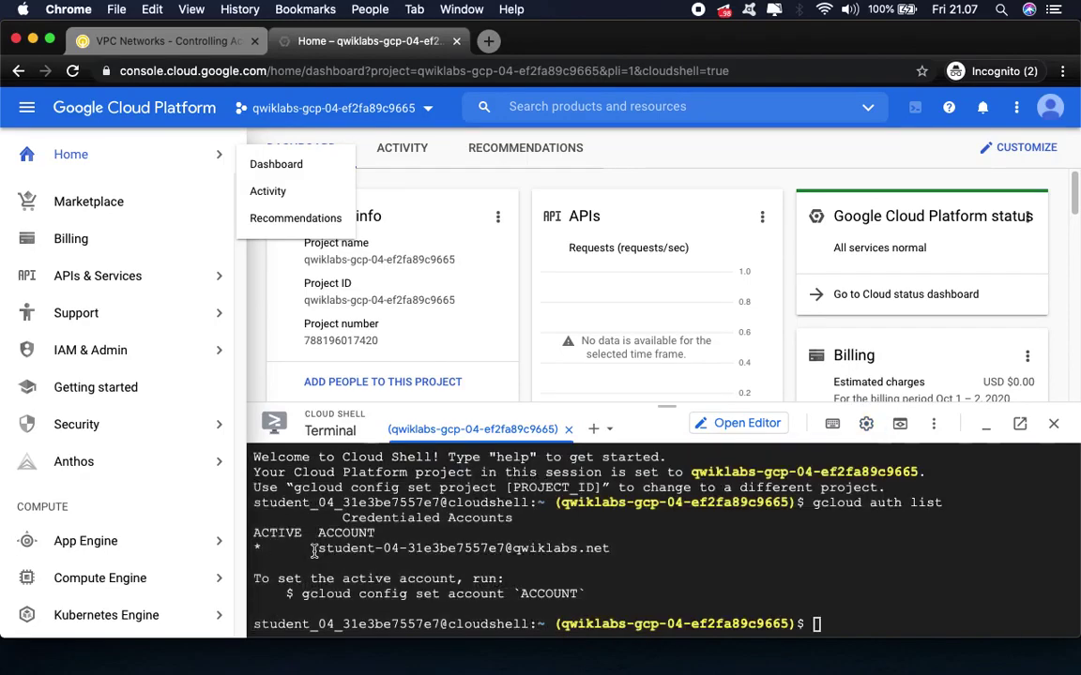
- Copy the "gcloud config list project" command from the lab instructions and run it in Cloud Shell
click(169, 41)
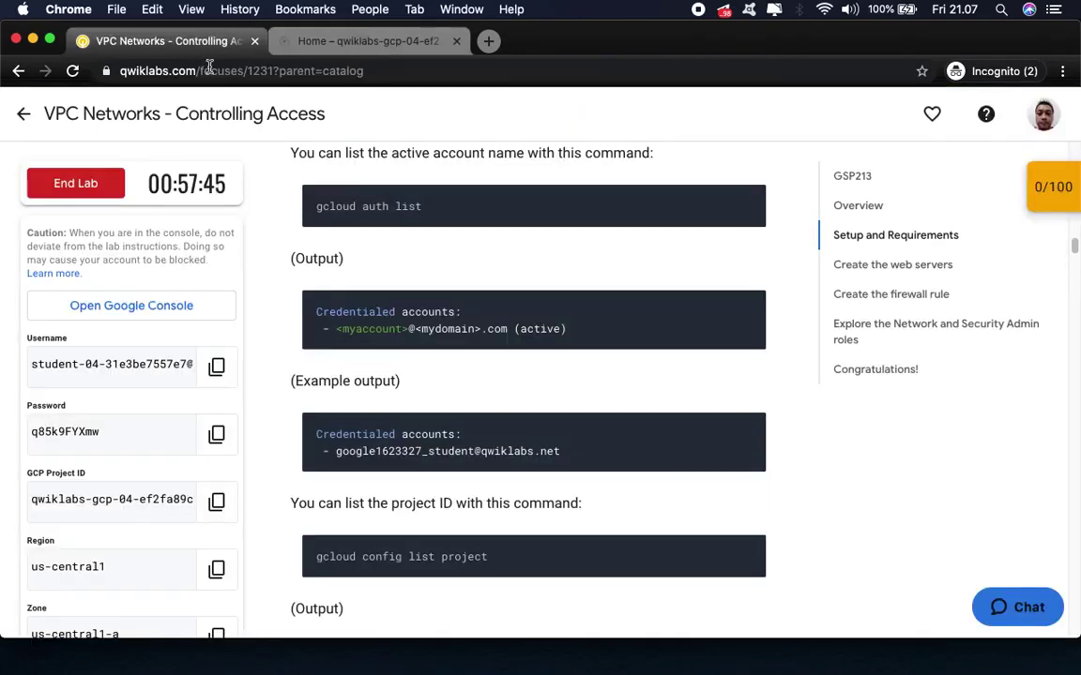
scroll(569, 498, down, 5)
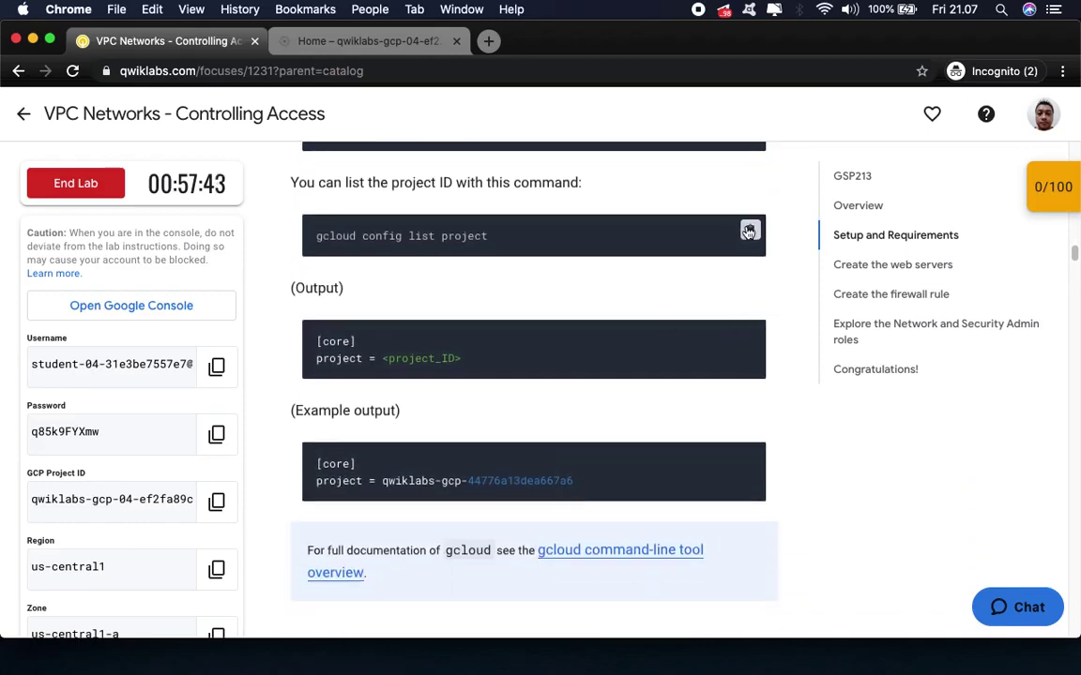
click(351, 42)
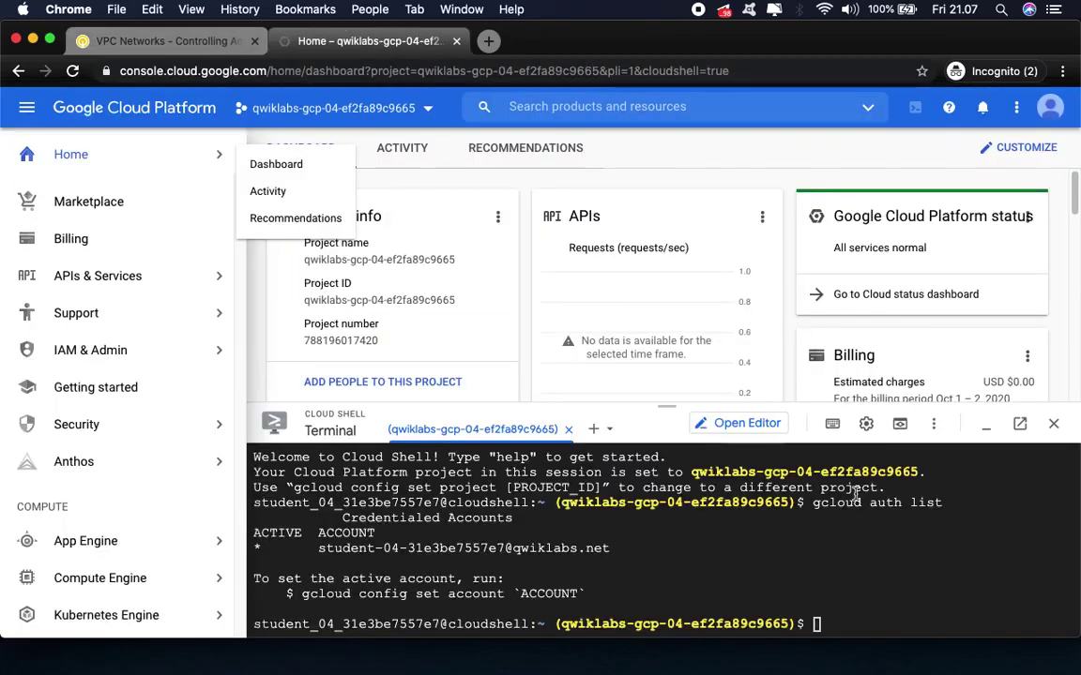
key(super+v)
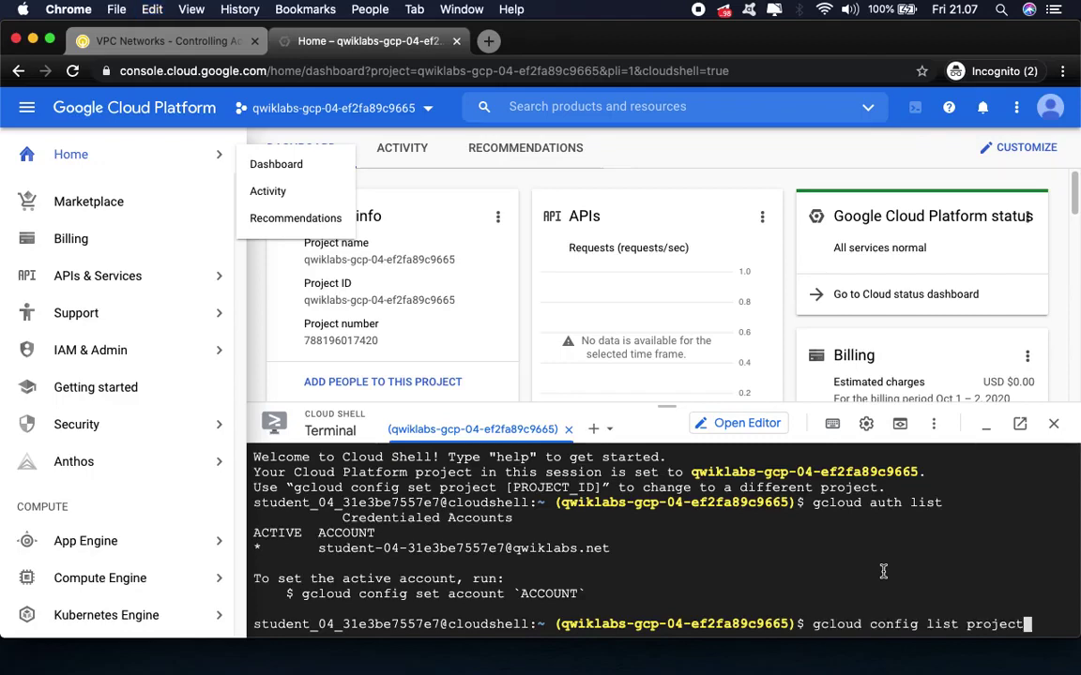
key(Return)
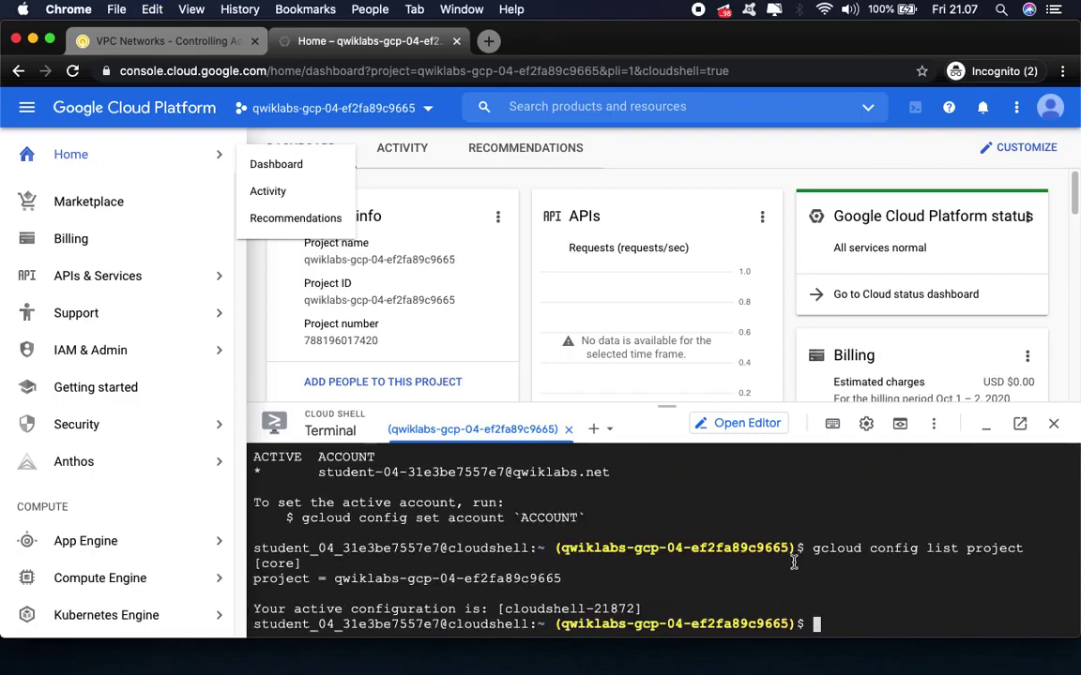
- Read the start of the lab's "Create the web servers" section, open Compute Engine's VM instances page, and shrink the Cloud Shell pane
click(210, 47)
scroll(537, 455, down, 10)
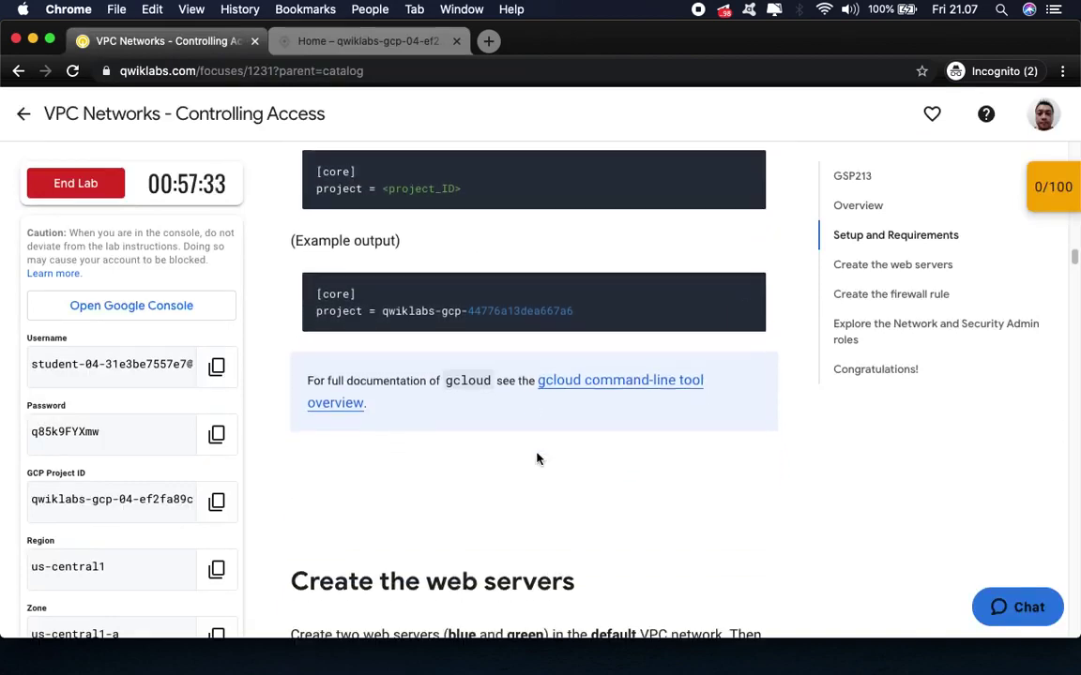
scroll(537, 456, down, 3)
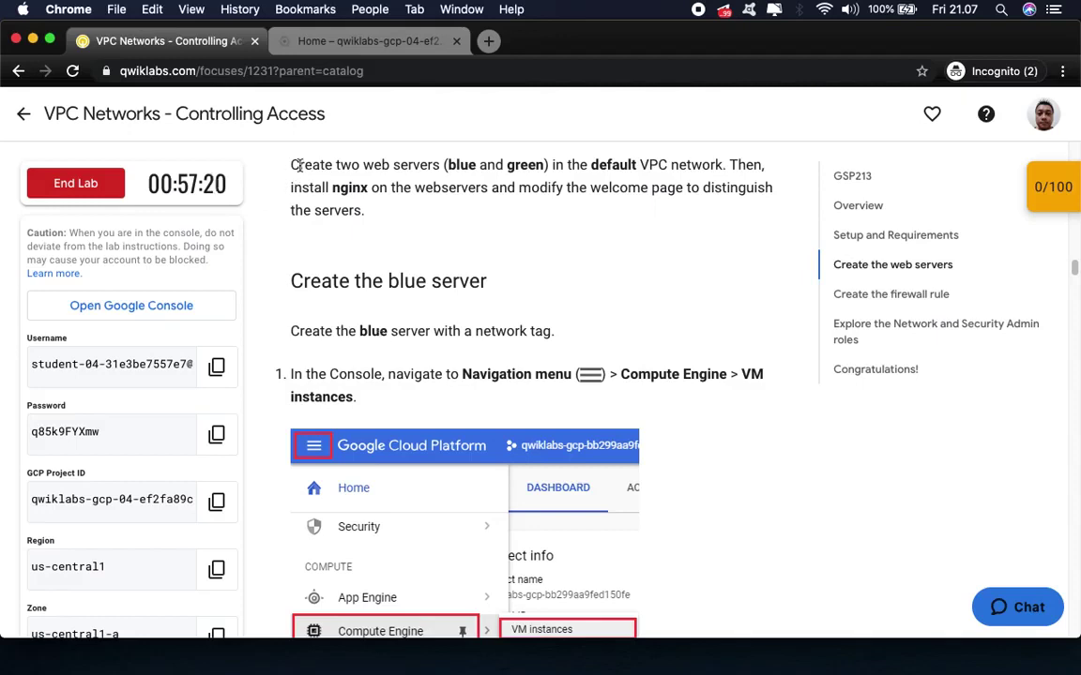
drag(291, 164, 421, 244)
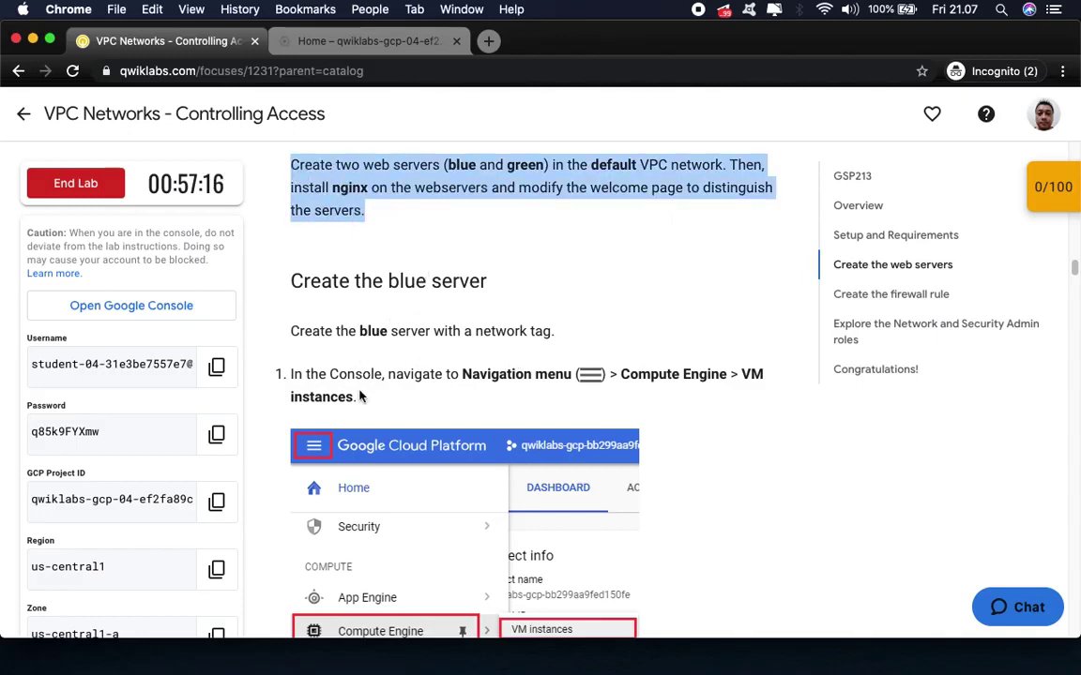
scroll(587, 409, down, 2)
scroll(586, 409, down, 4)
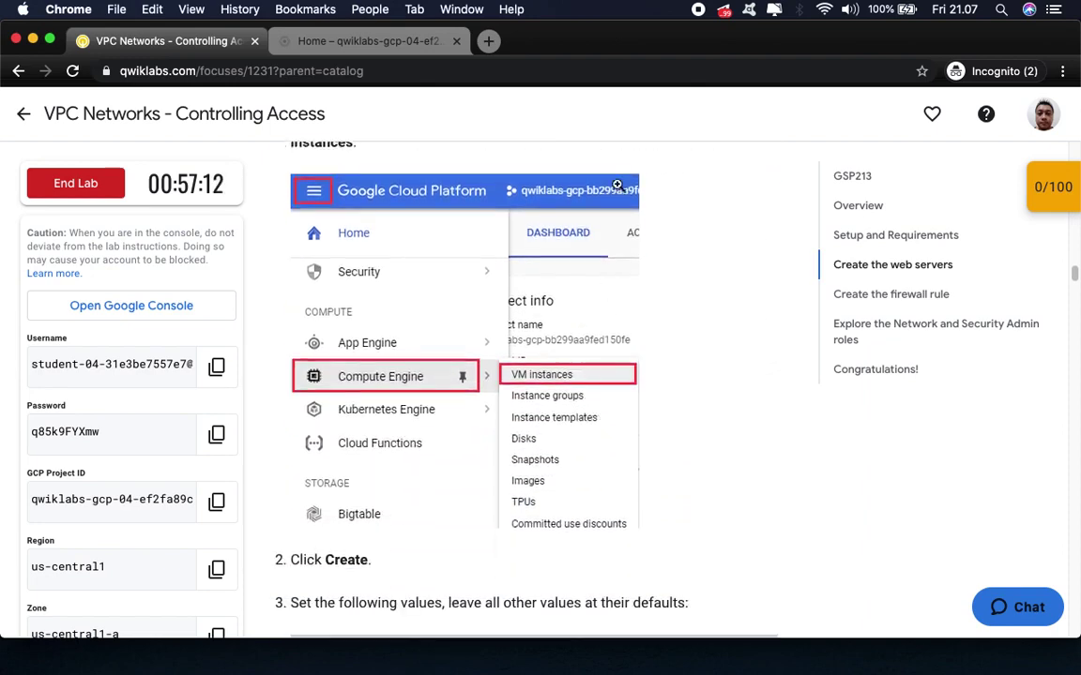
click(339, 43)
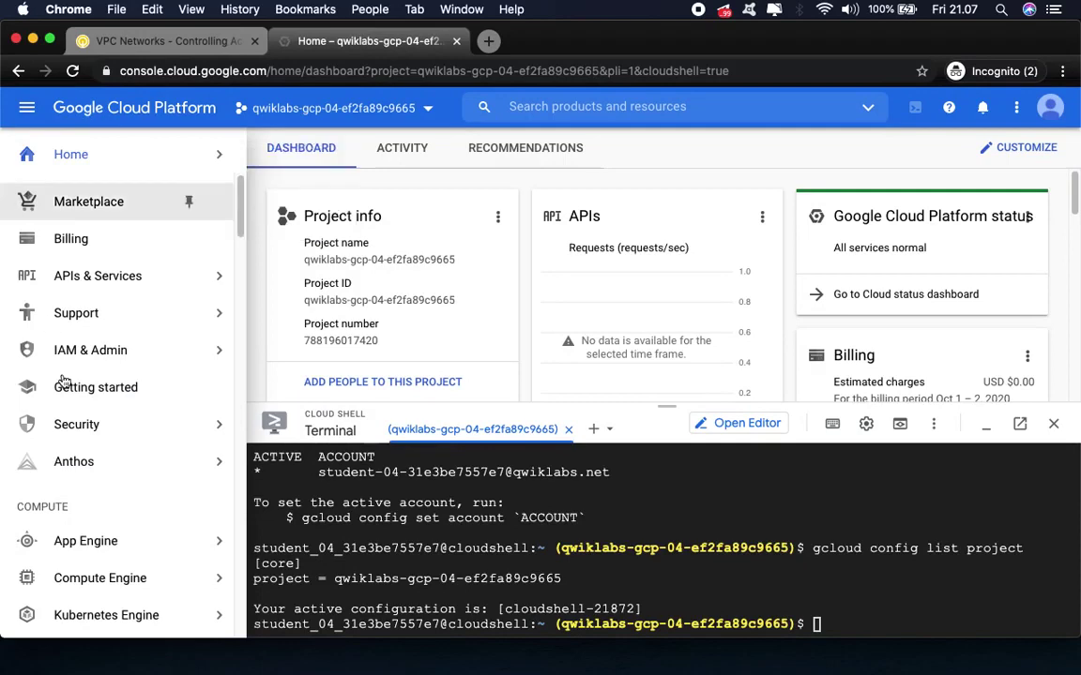
mouse_move(138, 578)
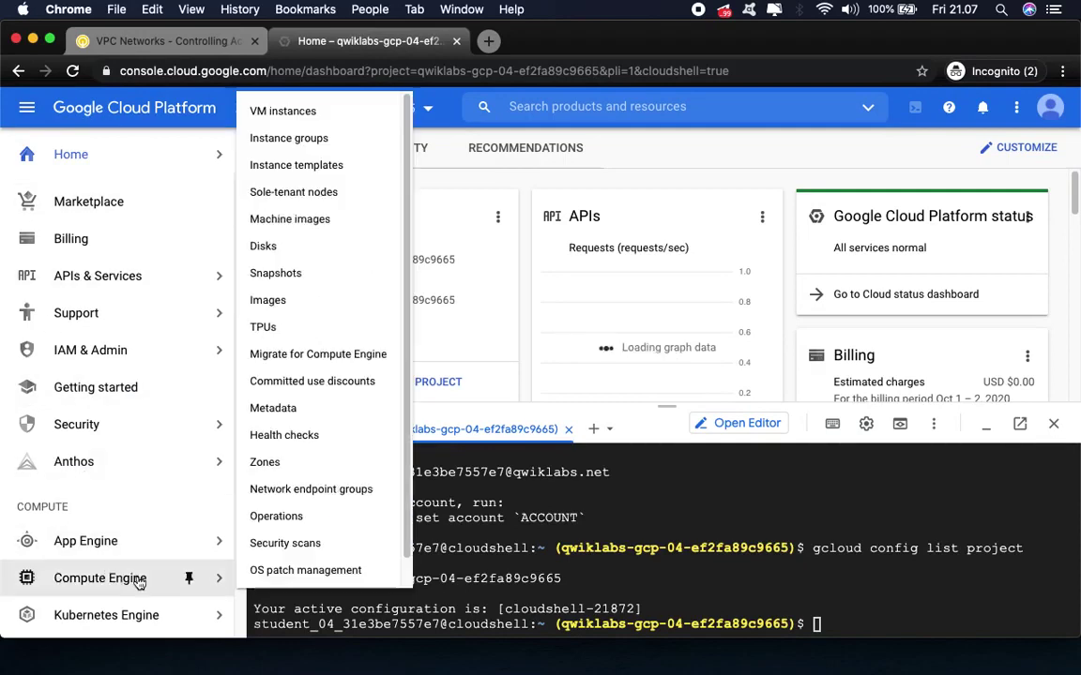
click(287, 112)
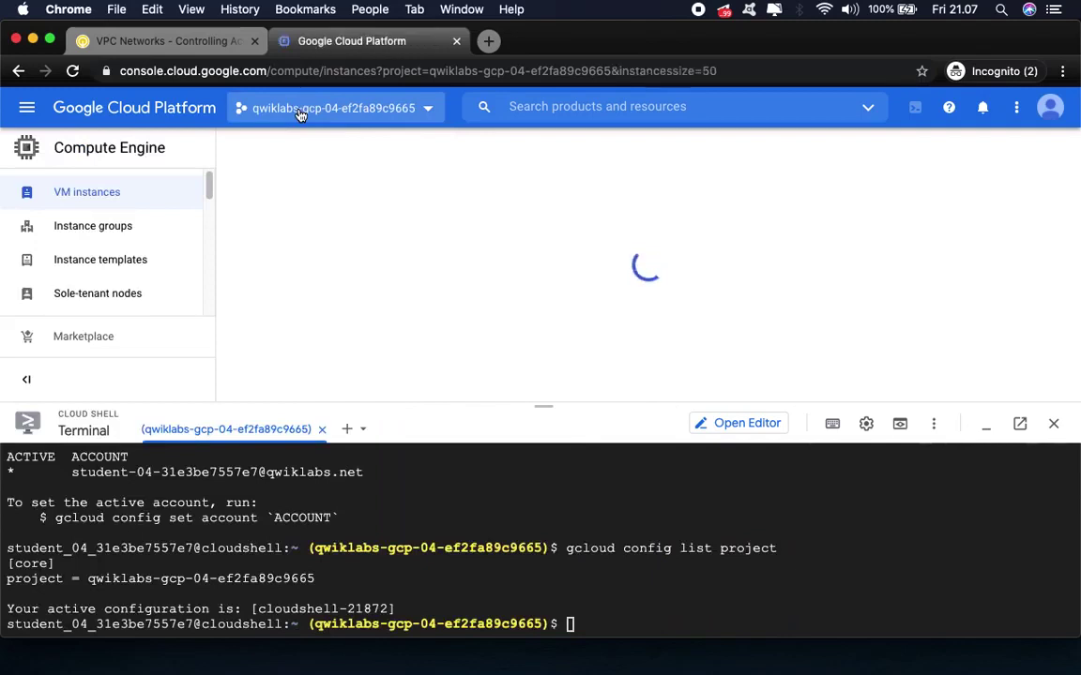
drag(544, 406, 539, 601)
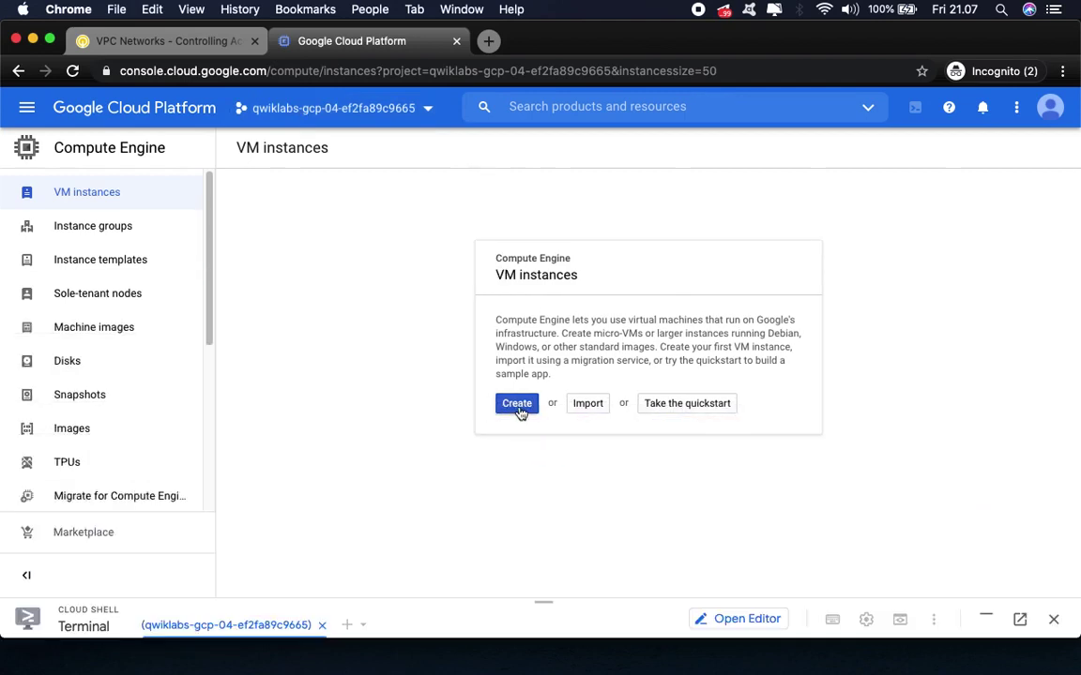
- Start creating a new VM instance and name it "blue", following the property table in the lab instructions
click(517, 403)
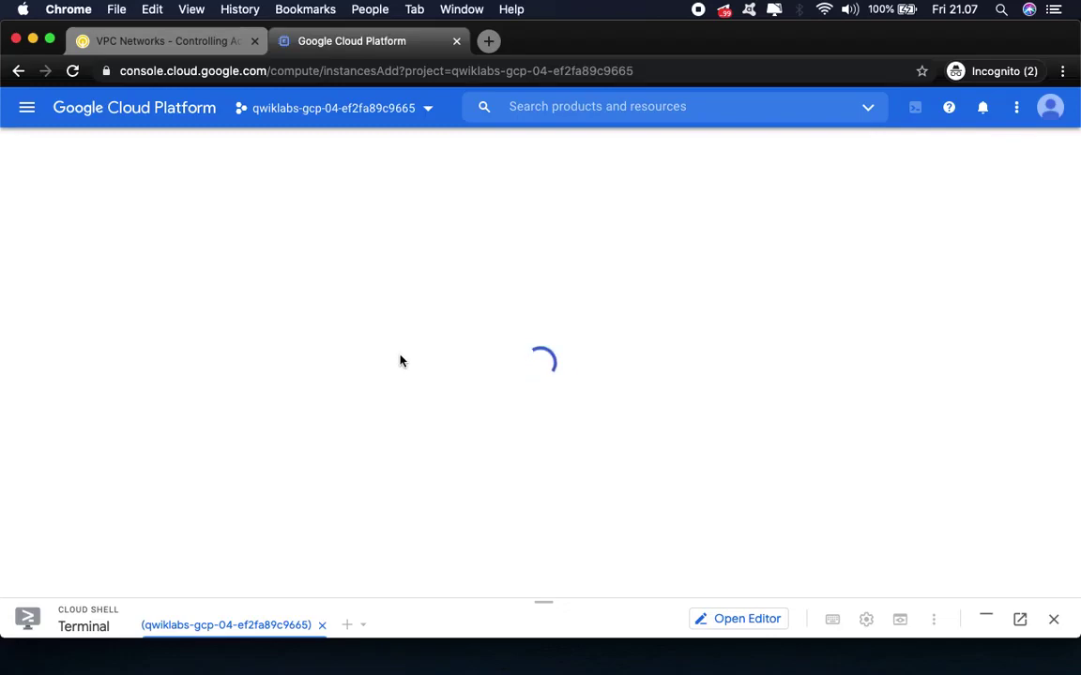
click(170, 42)
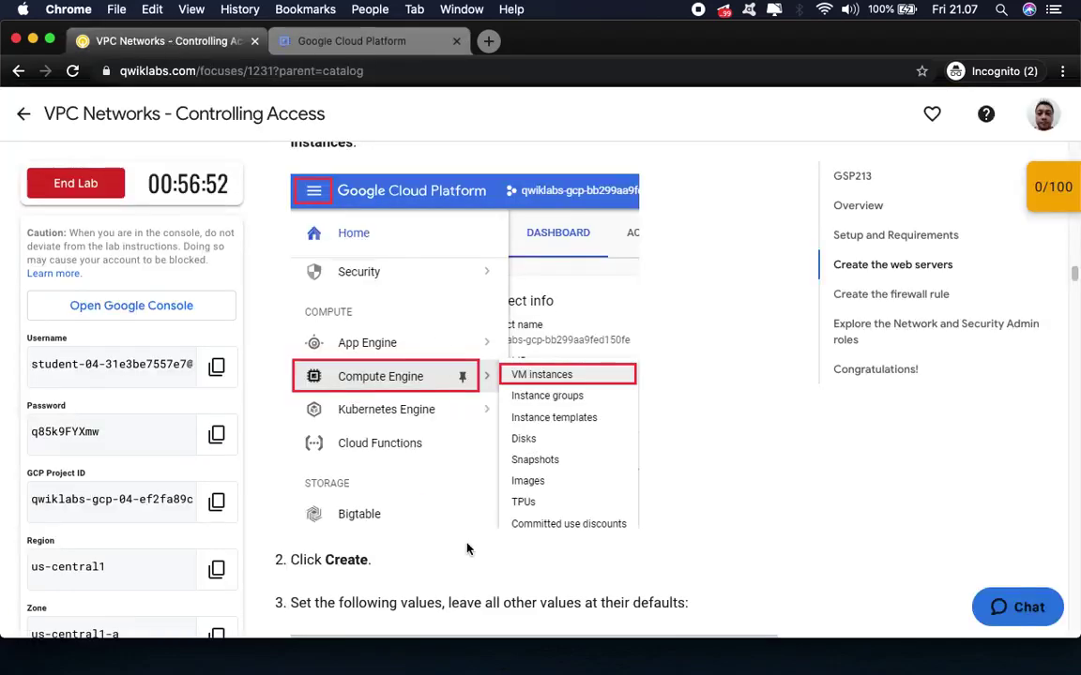
scroll(468, 549, down, 5)
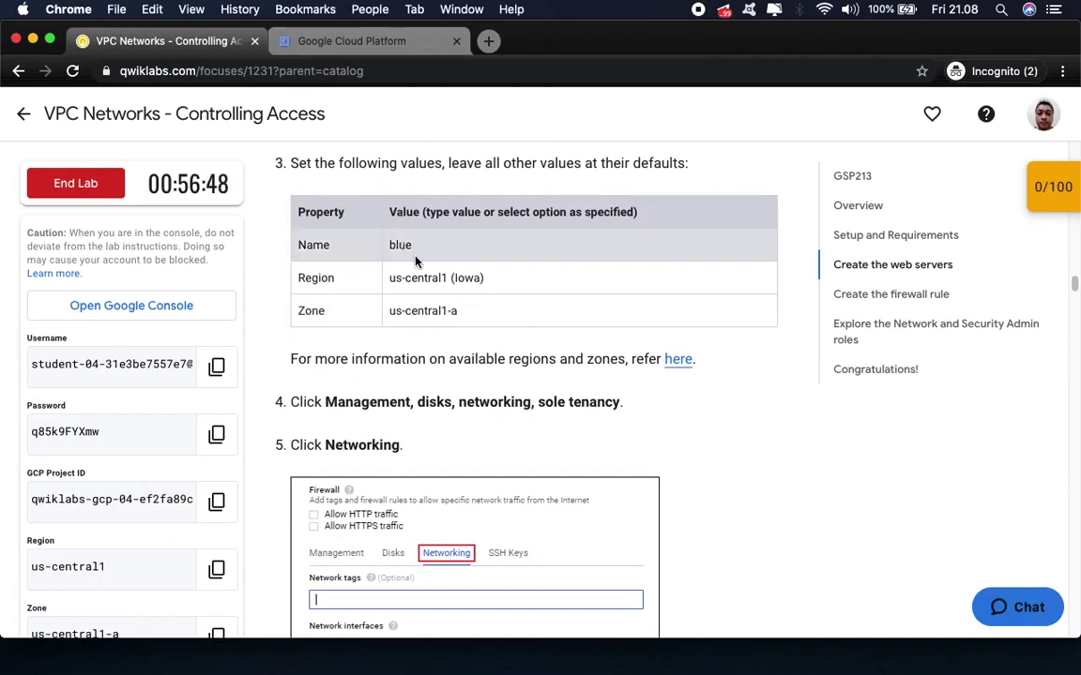
click(338, 43)
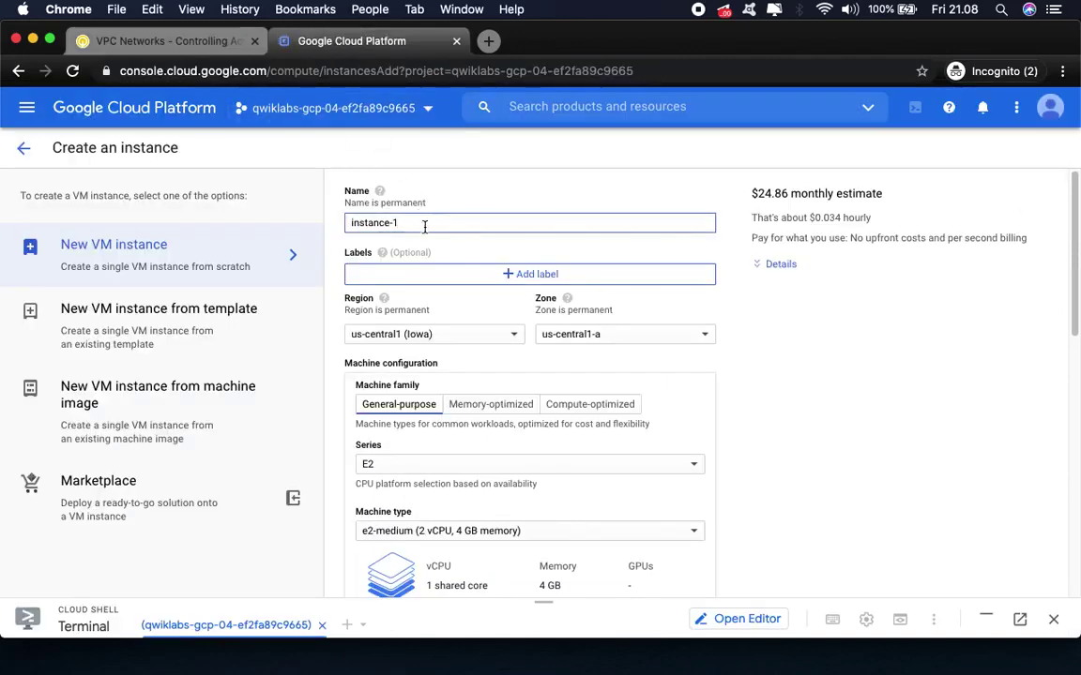
drag(422, 224, 275, 208)
text(blue)
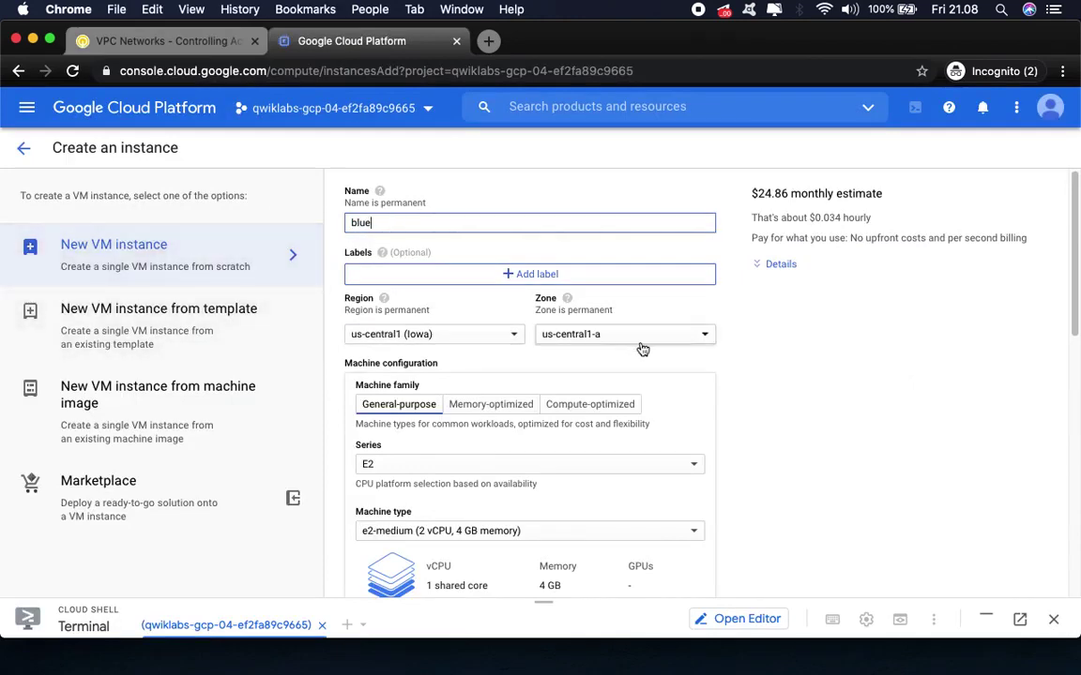
- Check the lab's next instructions, expand the blue instance's advanced options, and show its Networking settings
click(188, 40)
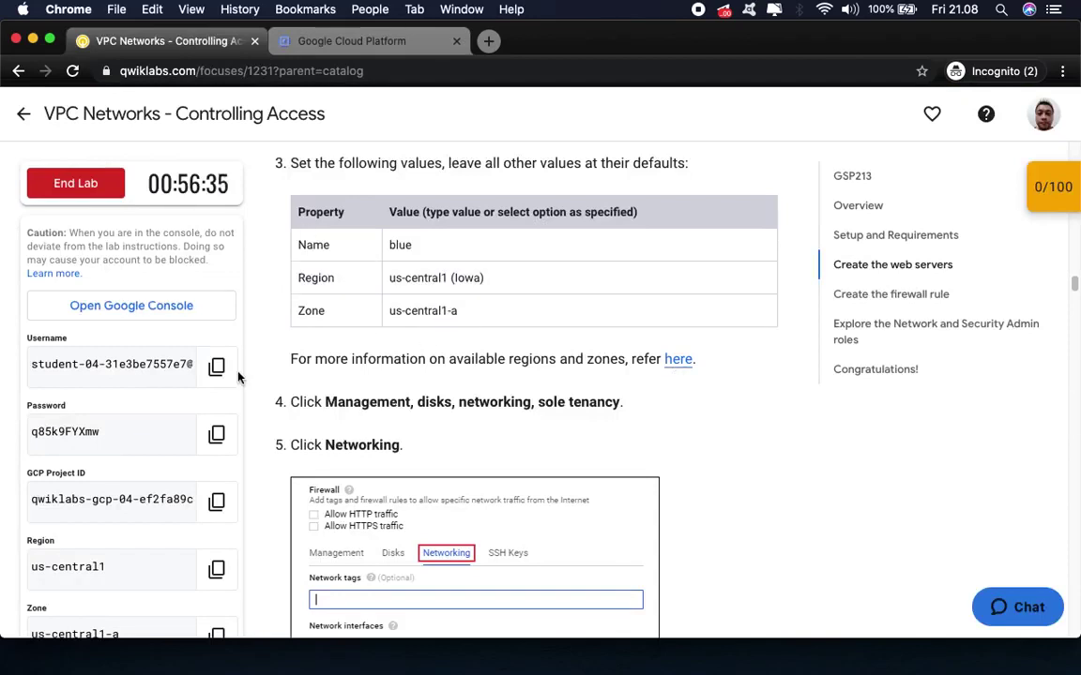
scroll(544, 437, down, 4)
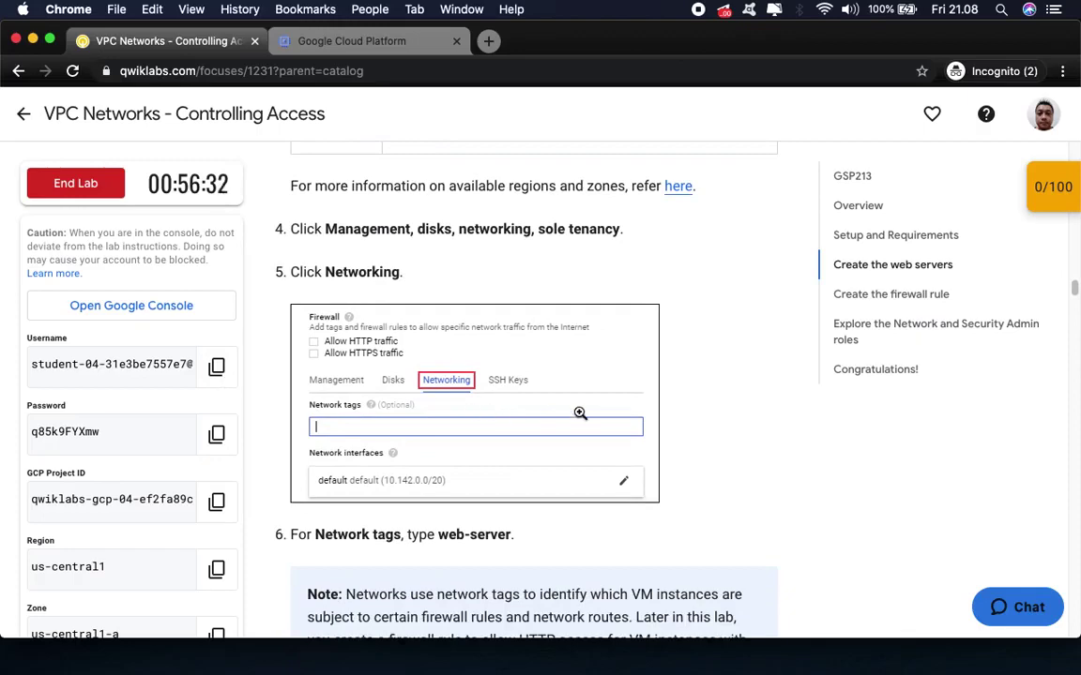
click(312, 41)
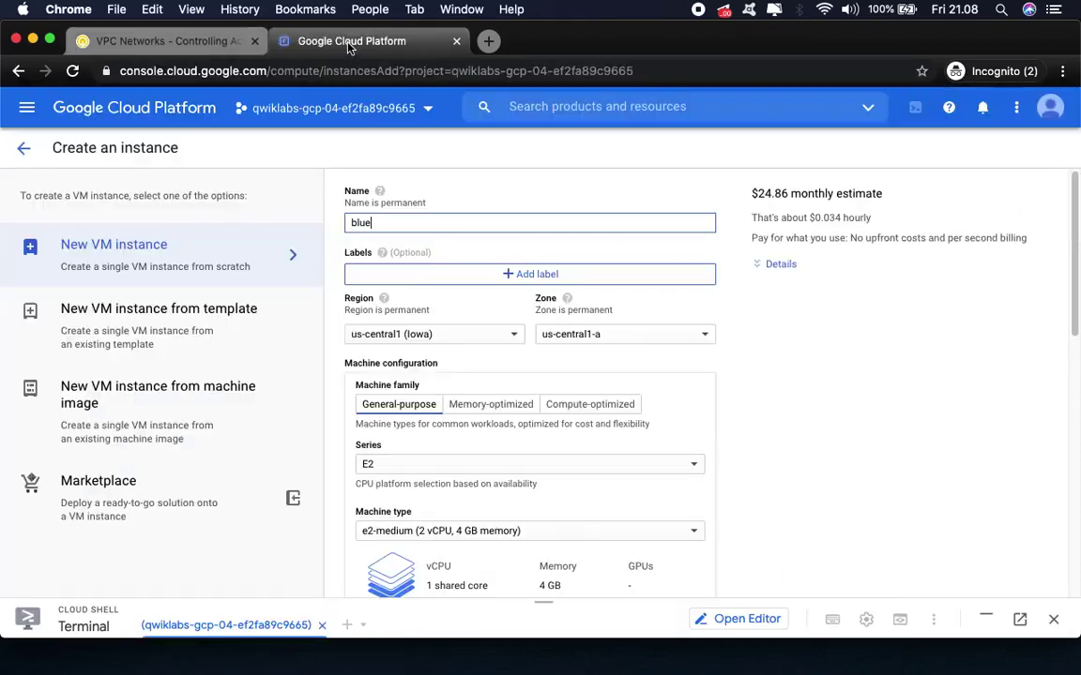
scroll(601, 472, down, 2)
scroll(611, 476, down, 10)
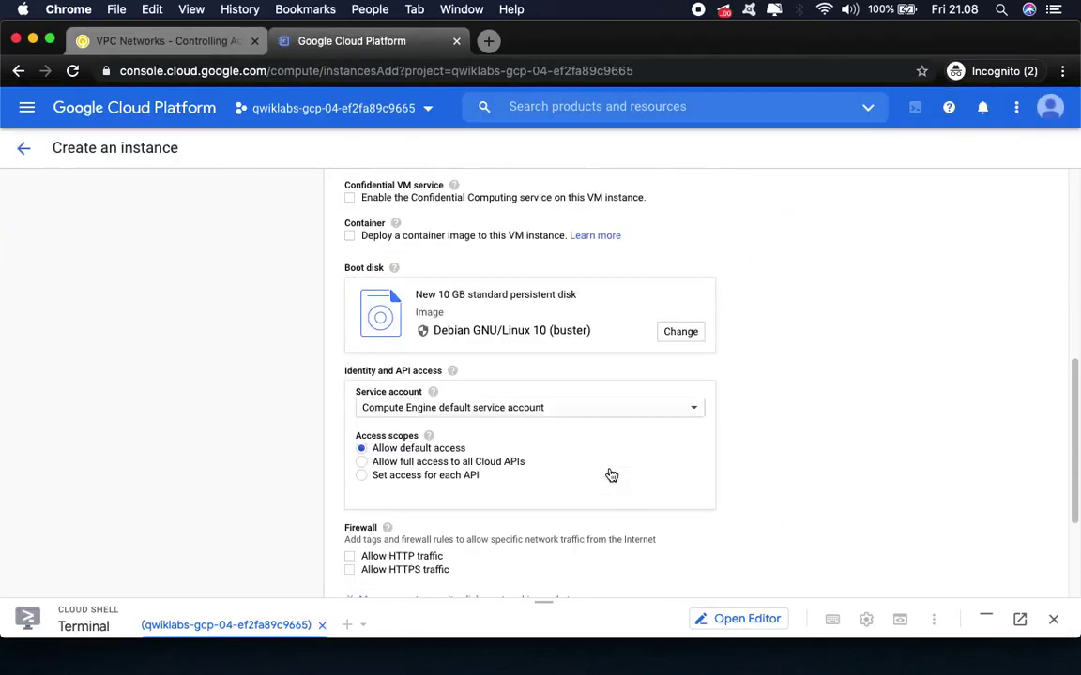
click(514, 420)
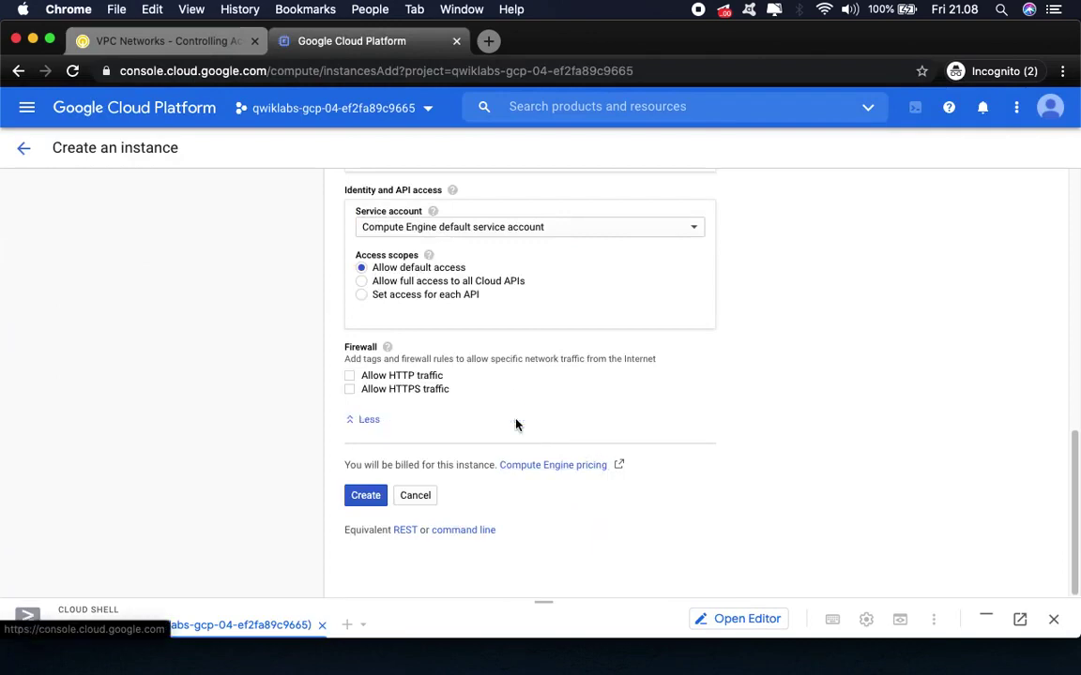
scroll(515, 424, up, 2)
scroll(531, 379, up, 5)
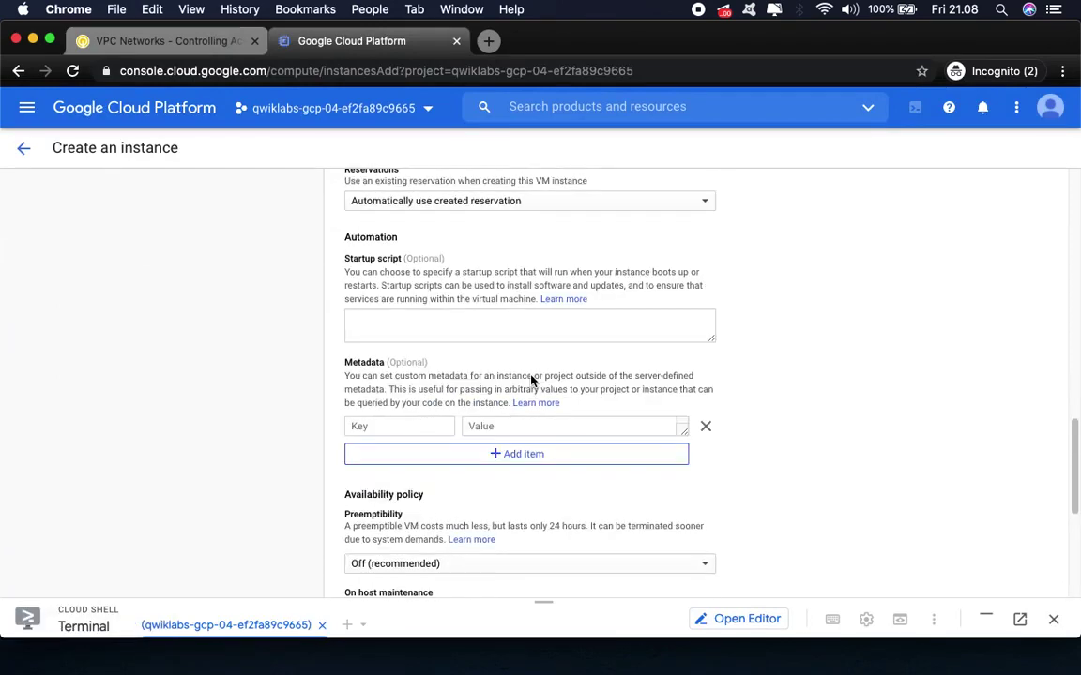
click(545, 246)
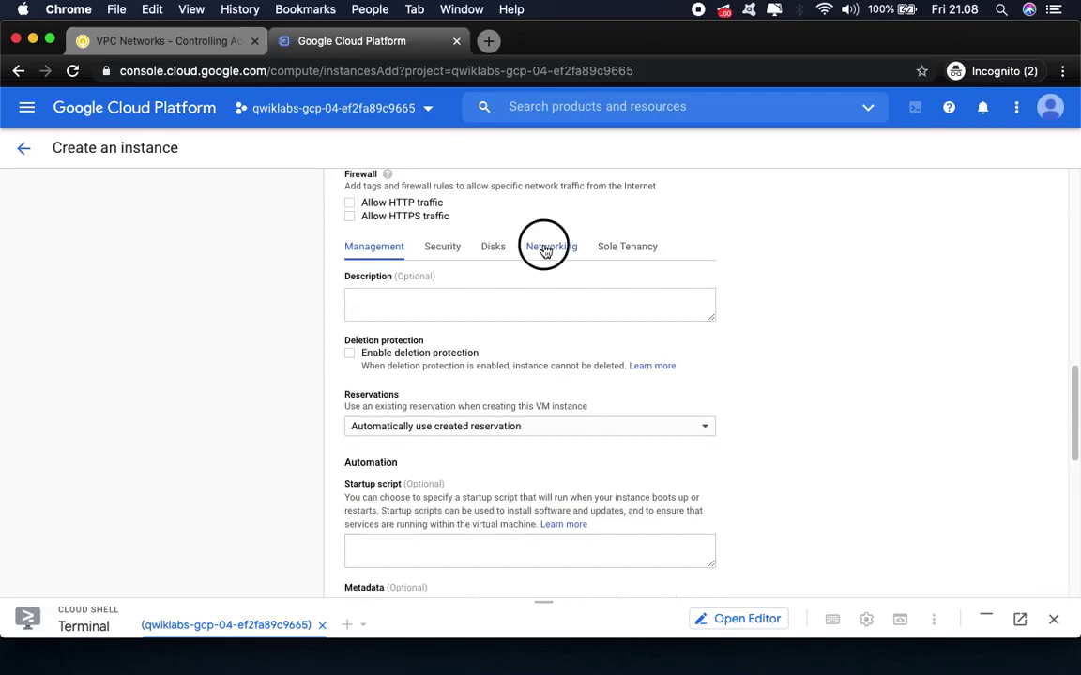
- Copy the tag name "web-server" from the lab instructions and enter it as the blue instance's network tag
click(155, 40)
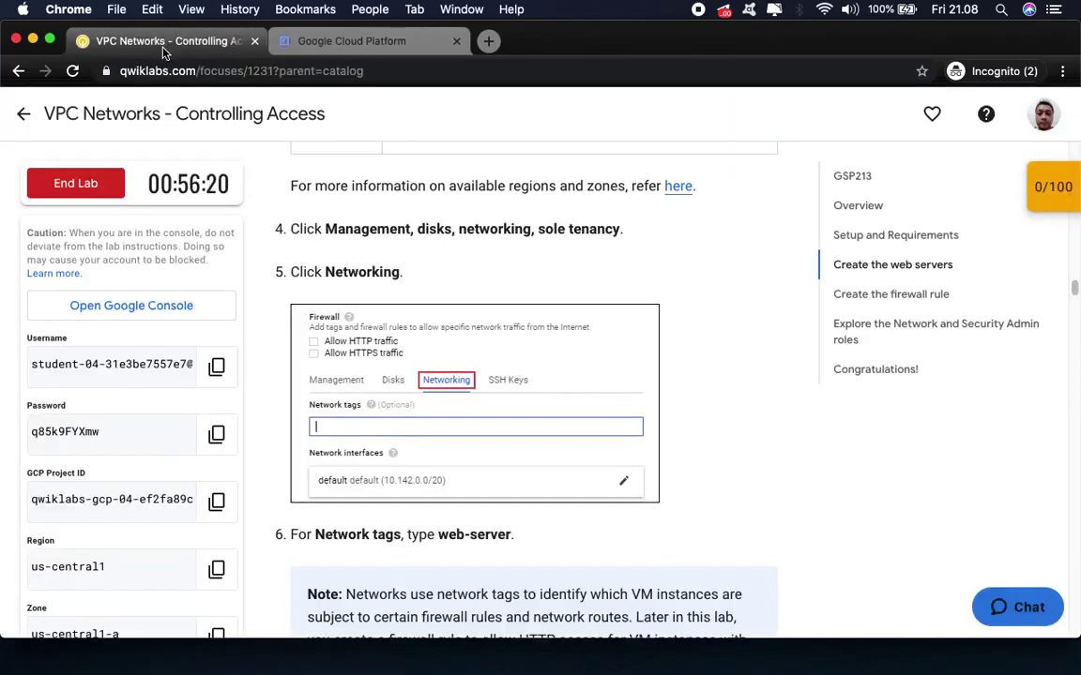
scroll(478, 486, down, 3)
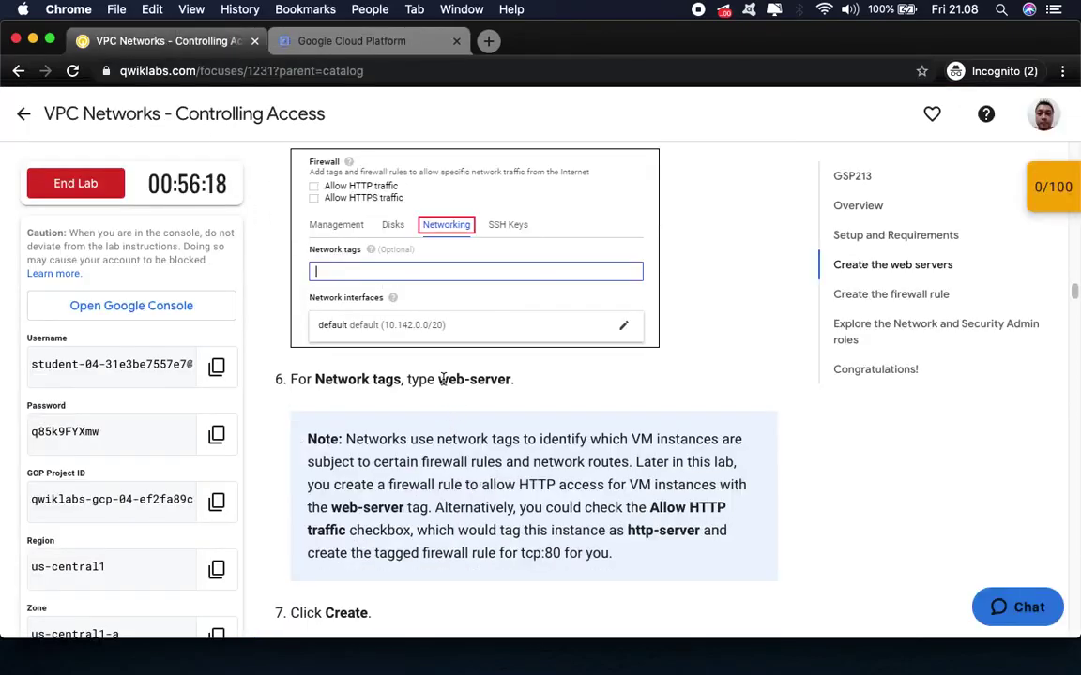
drag(437, 379, 509, 379)
key(cmd+c)
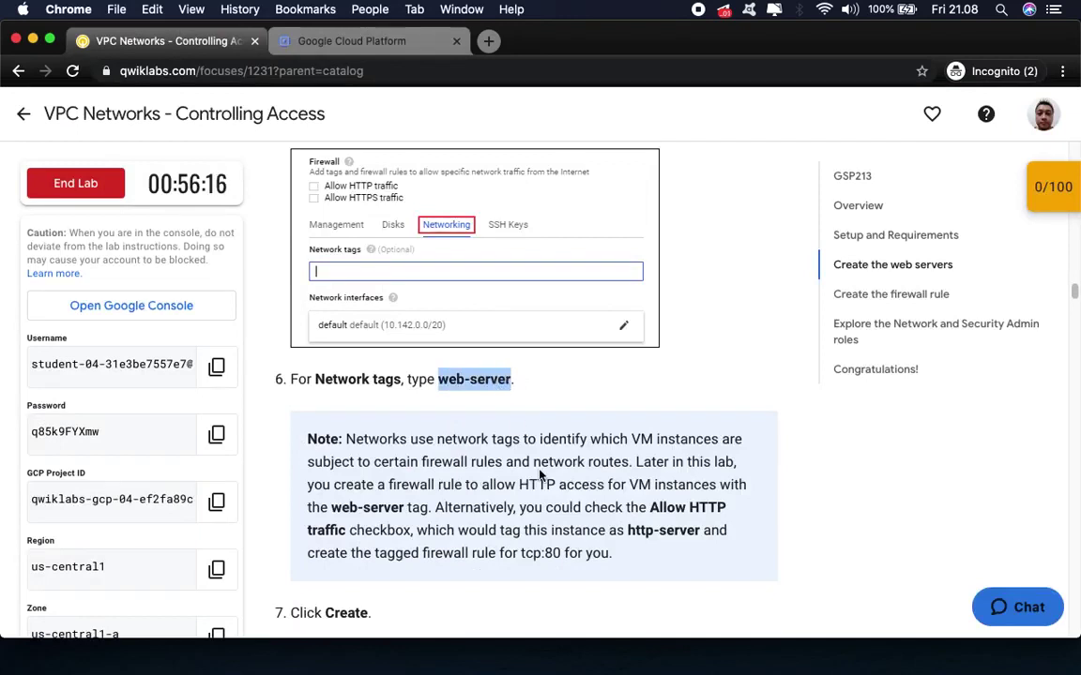
click(353, 36)
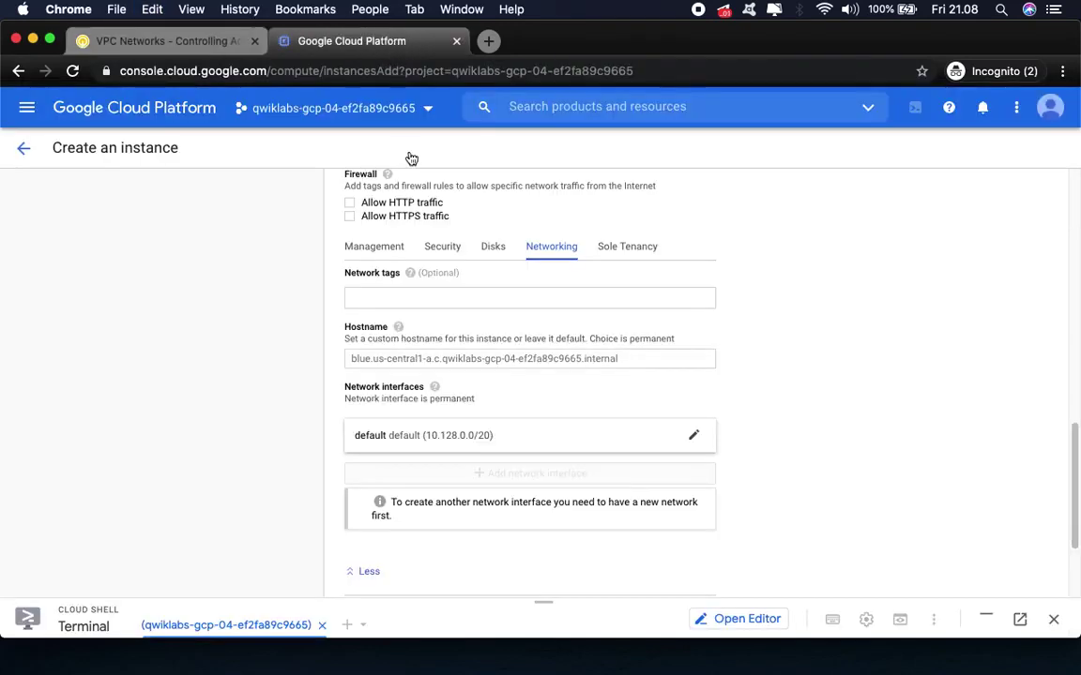
click(413, 299)
key(cmd+v)
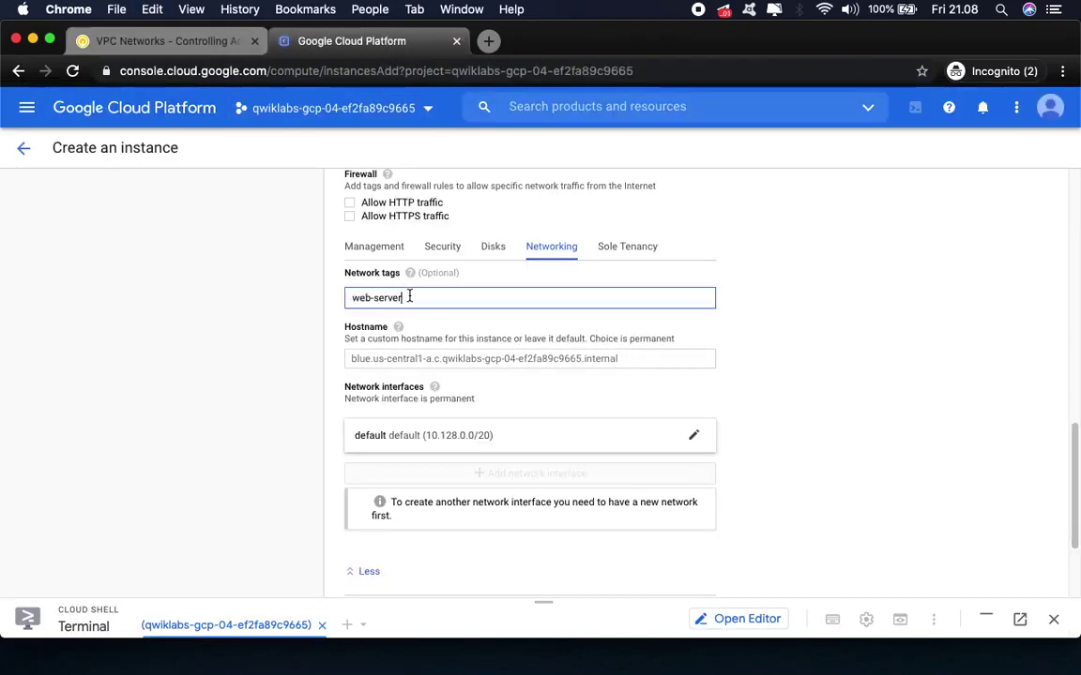
- Recheck the lab's network tag instructions, create the blue instance, and view its creation status in the notifications
click(169, 41)
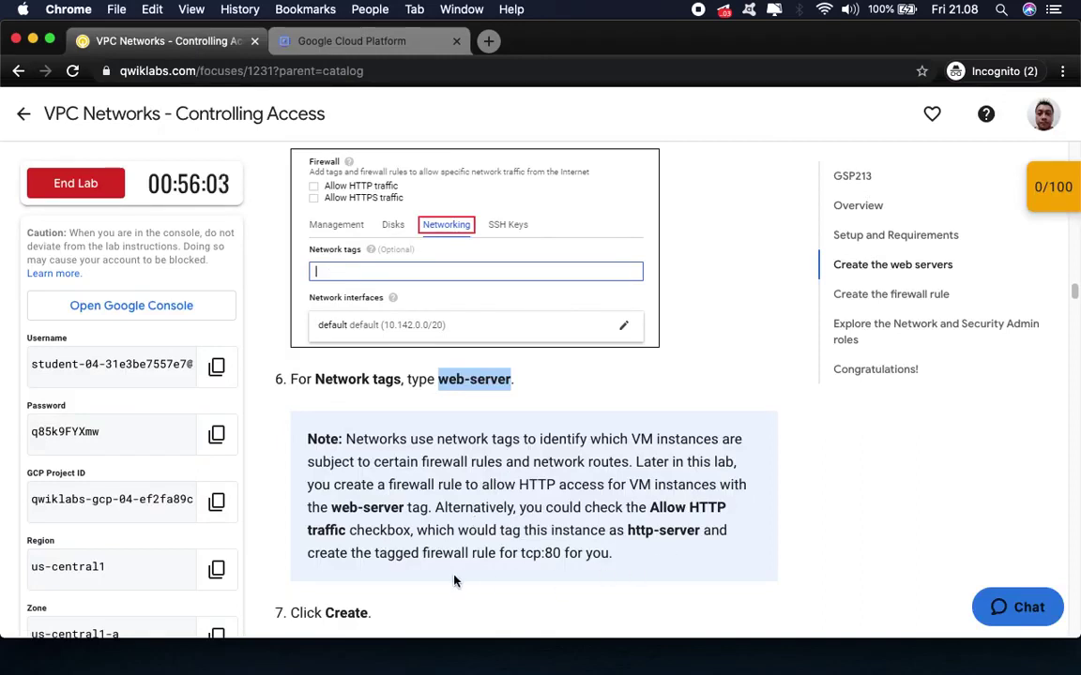
click(345, 45)
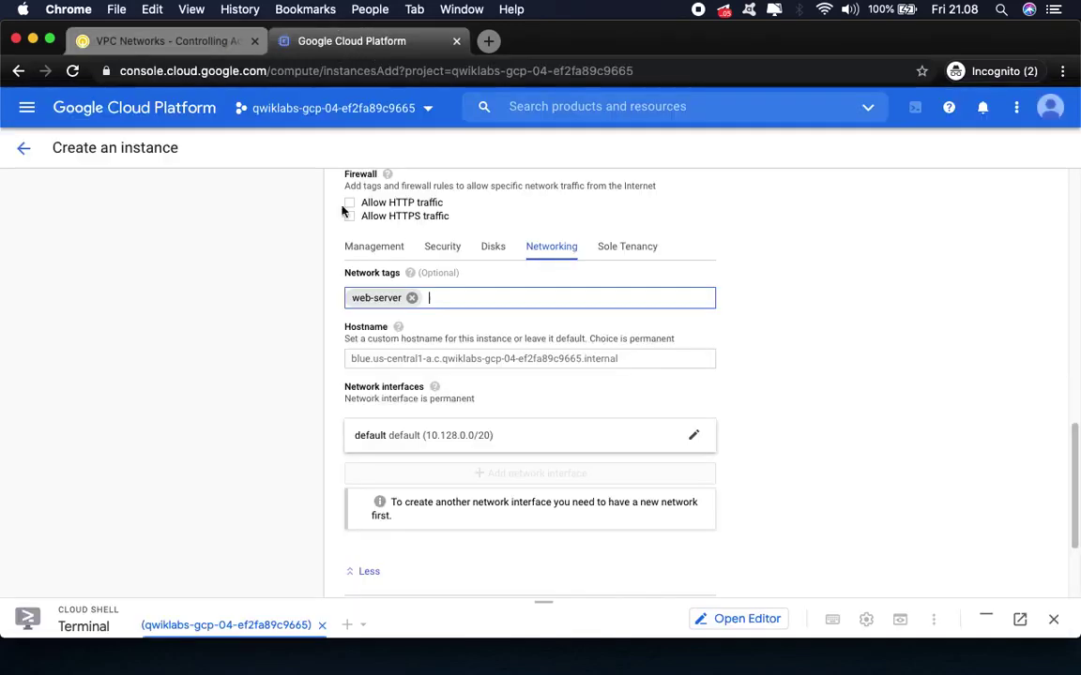
scroll(564, 563, down, 3)
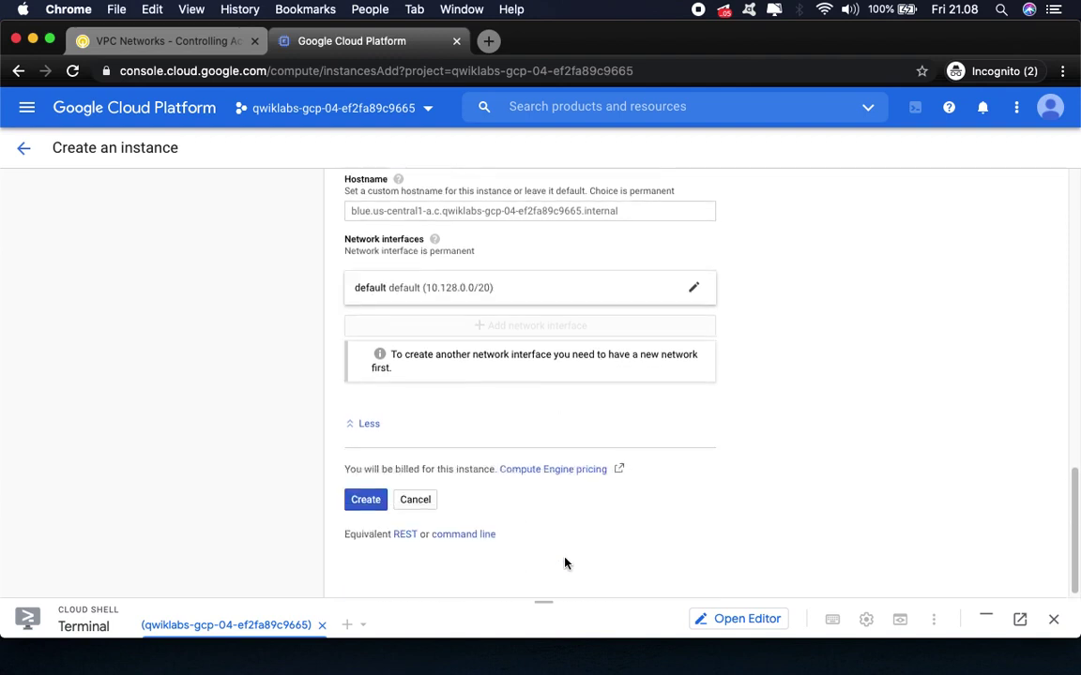
click(365, 500)
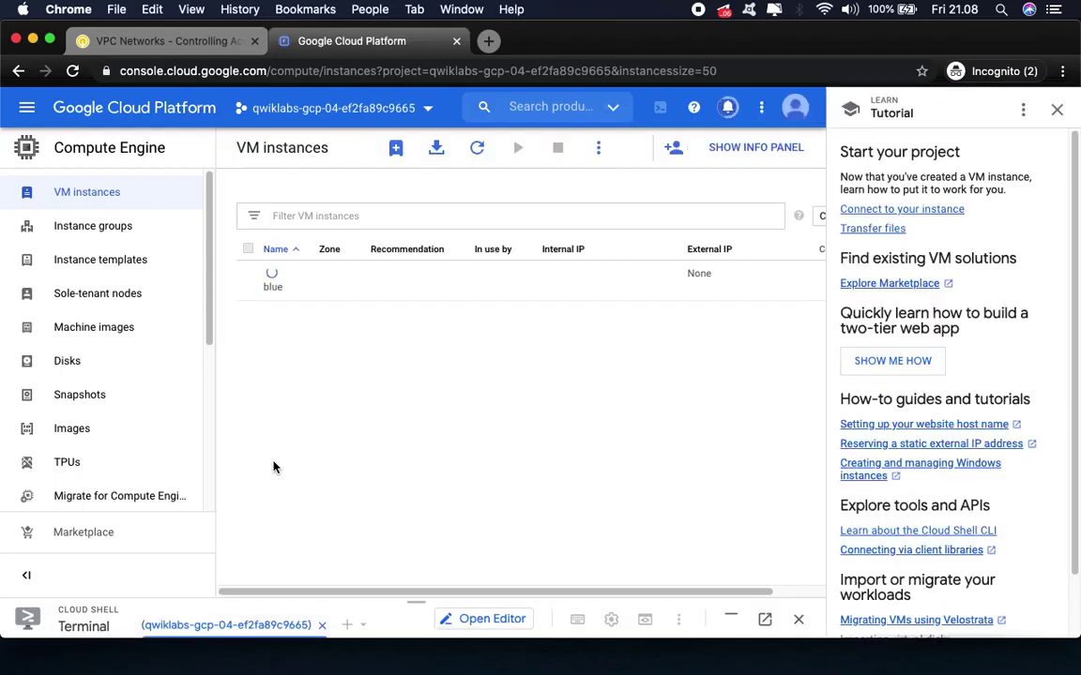
click(1057, 111)
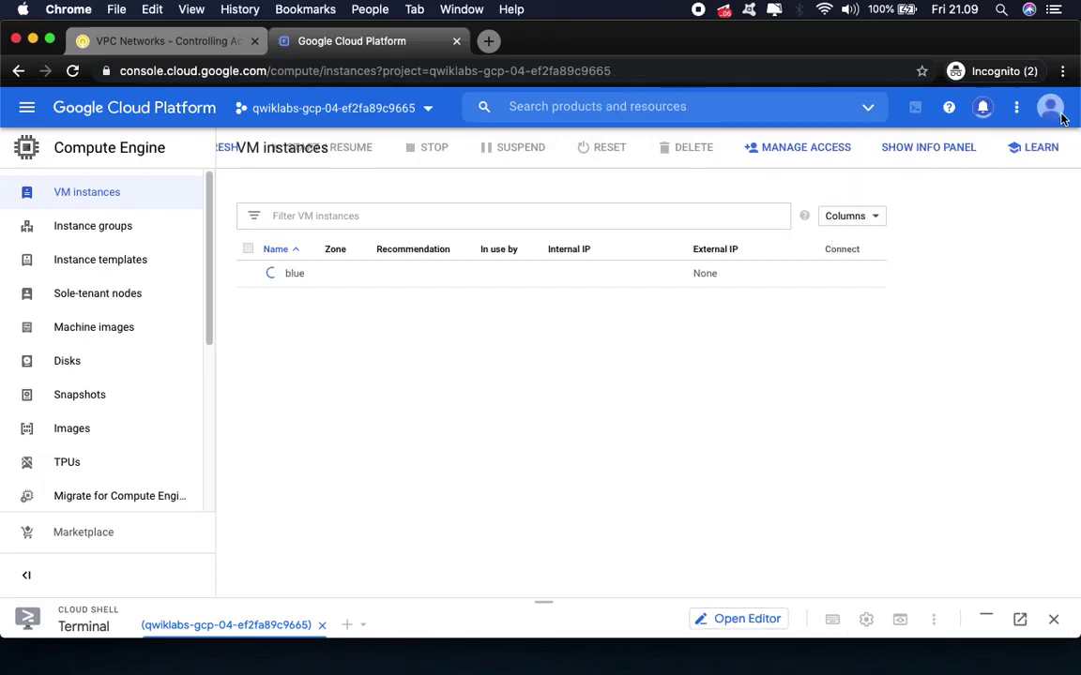
click(981, 110)
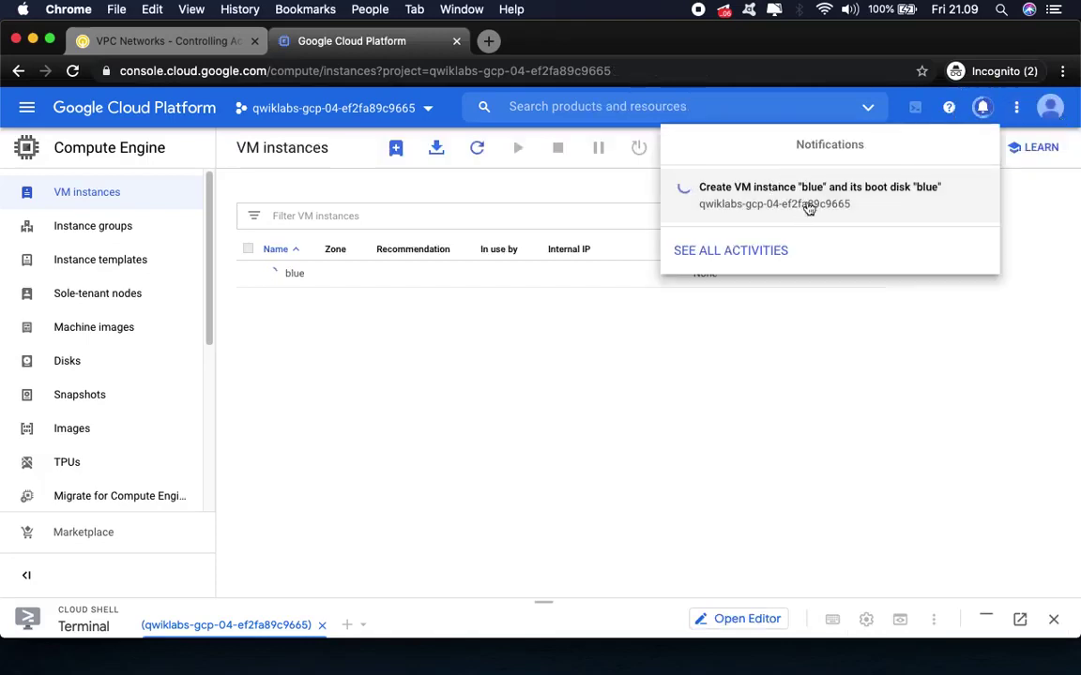
- Read the start of the lab's "Create the green server" section and reload the console's VM instances list
click(165, 40)
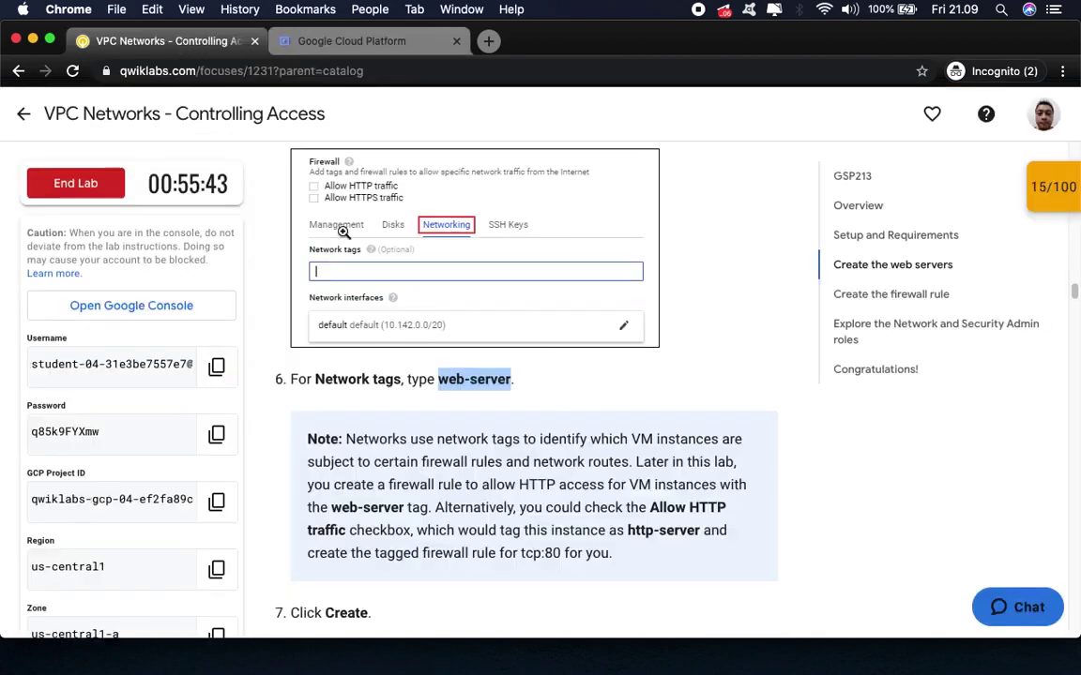
scroll(614, 507, down, 5)
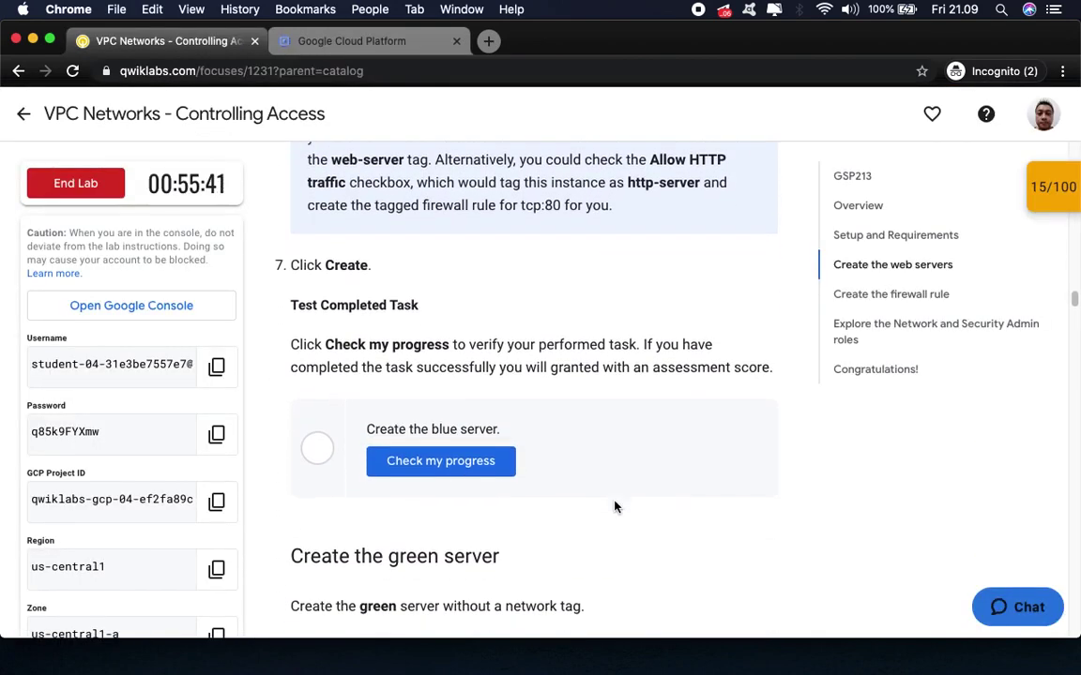
scroll(614, 506, down, 2)
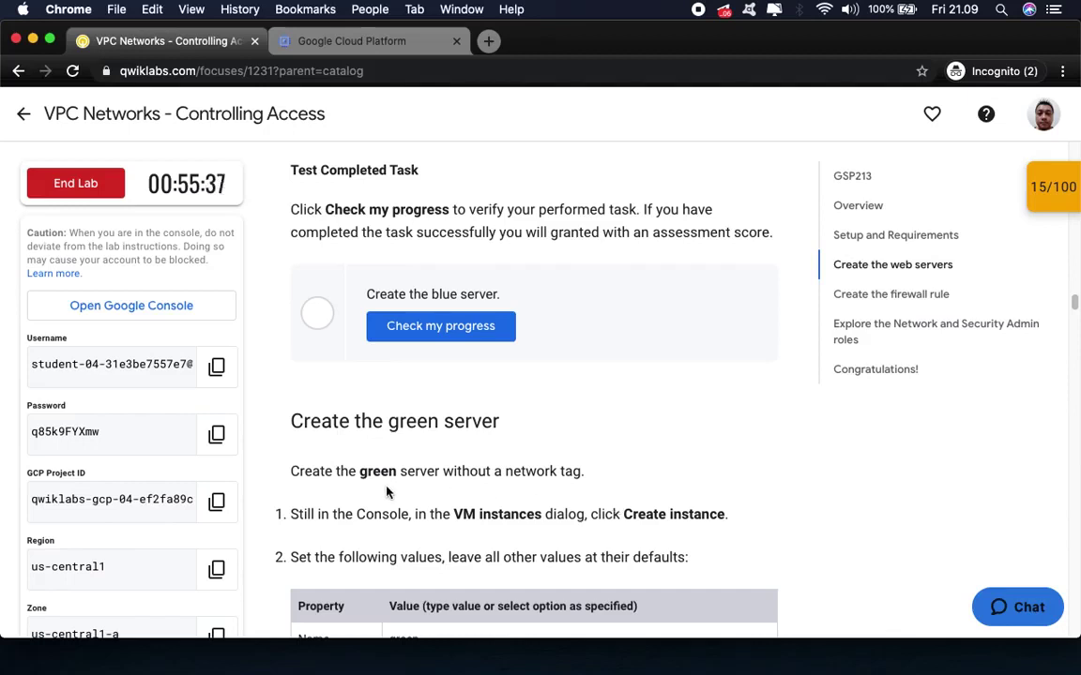
click(358, 42)
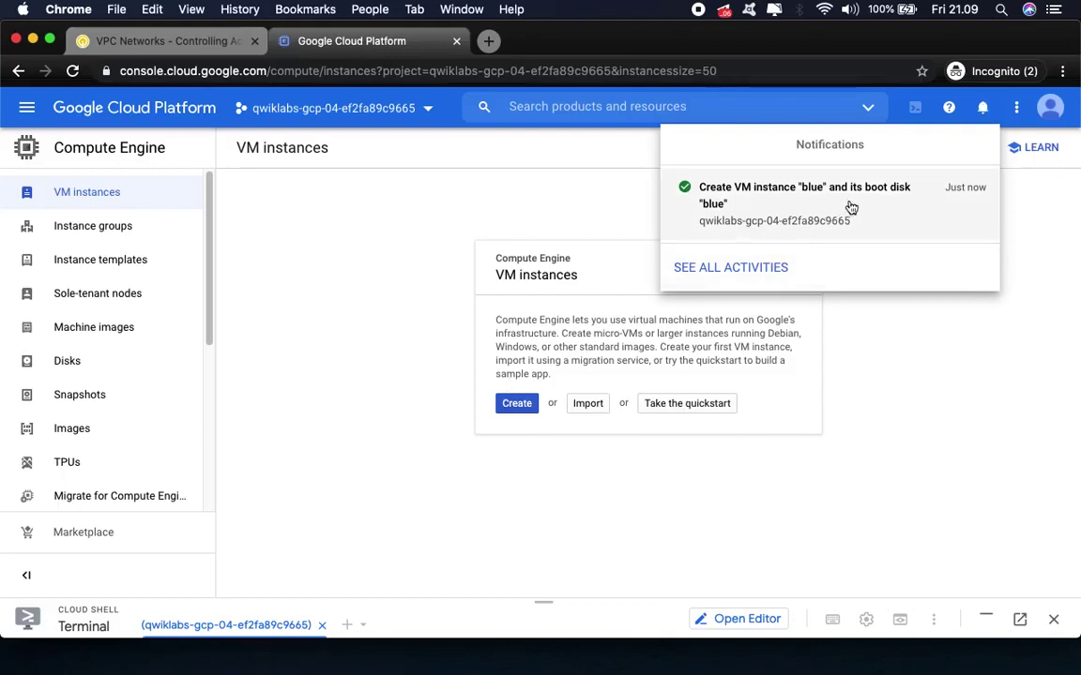
click(982, 107)
click(99, 194)
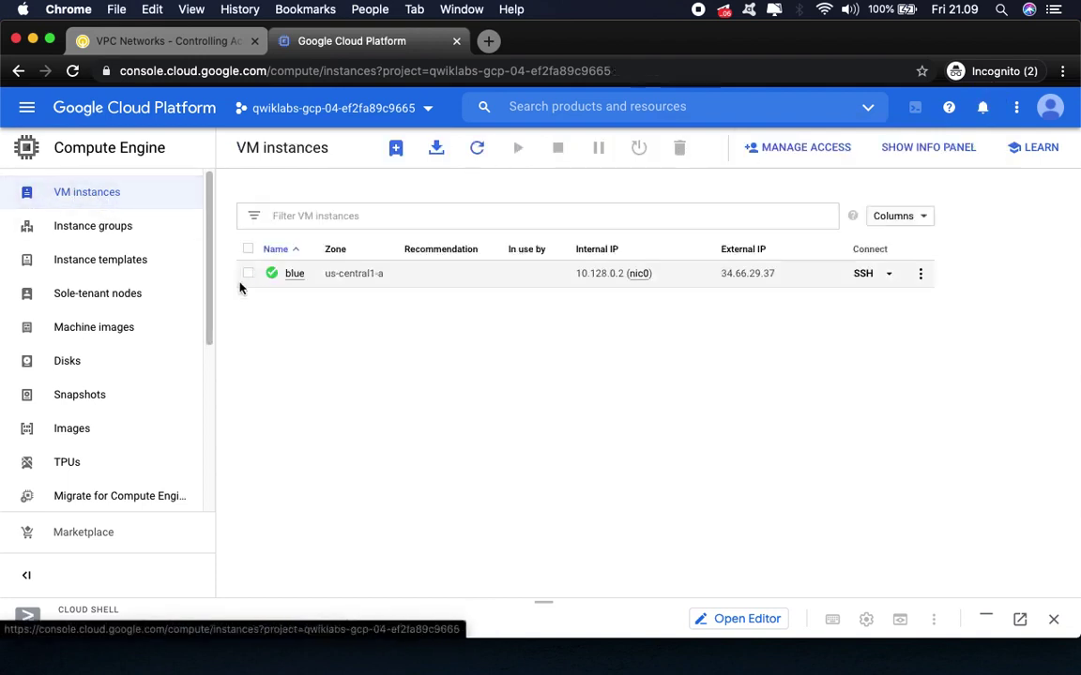
- Start creating another VM instance and check the lab progress for the "Create the blue server" task
click(395, 148)
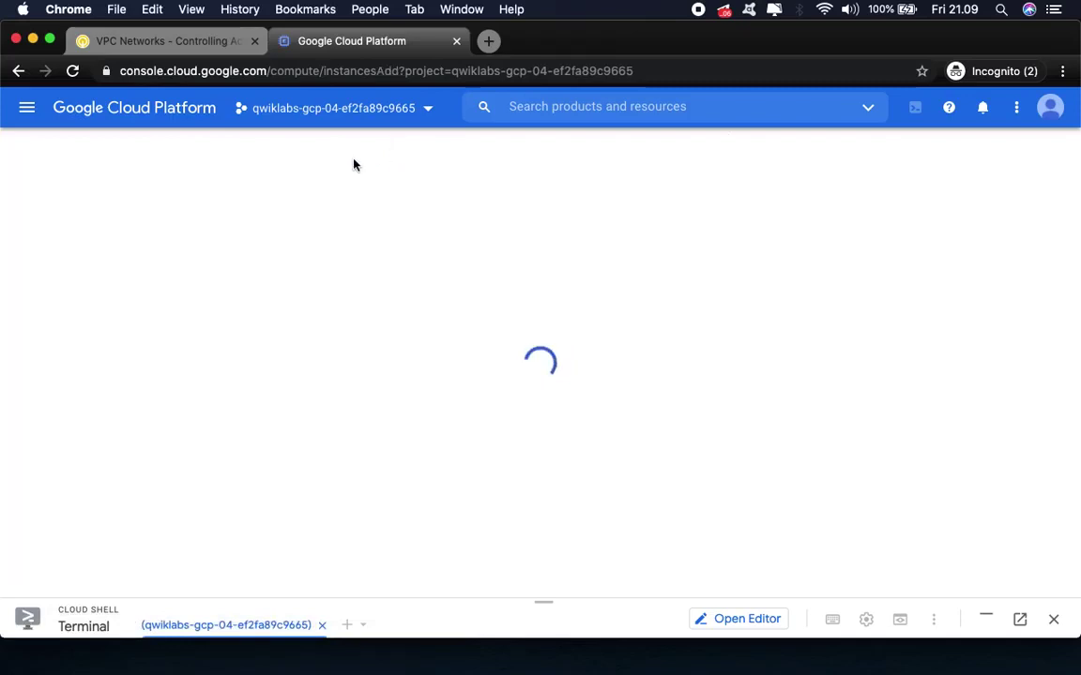
click(188, 52)
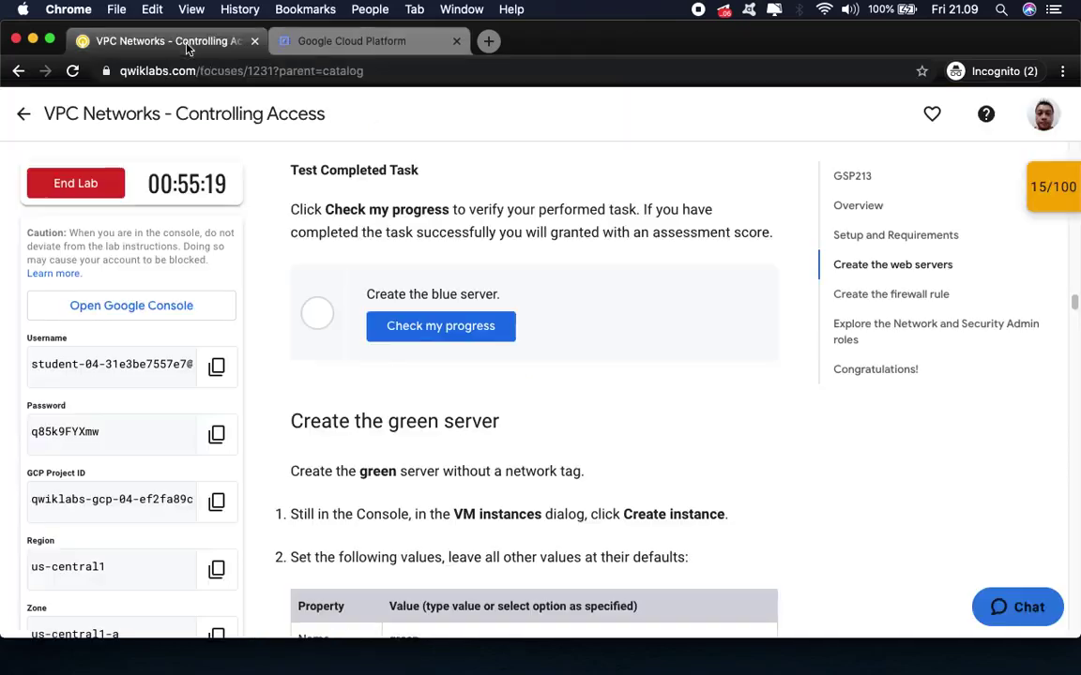
click(419, 327)
scroll(671, 456, down, 6)
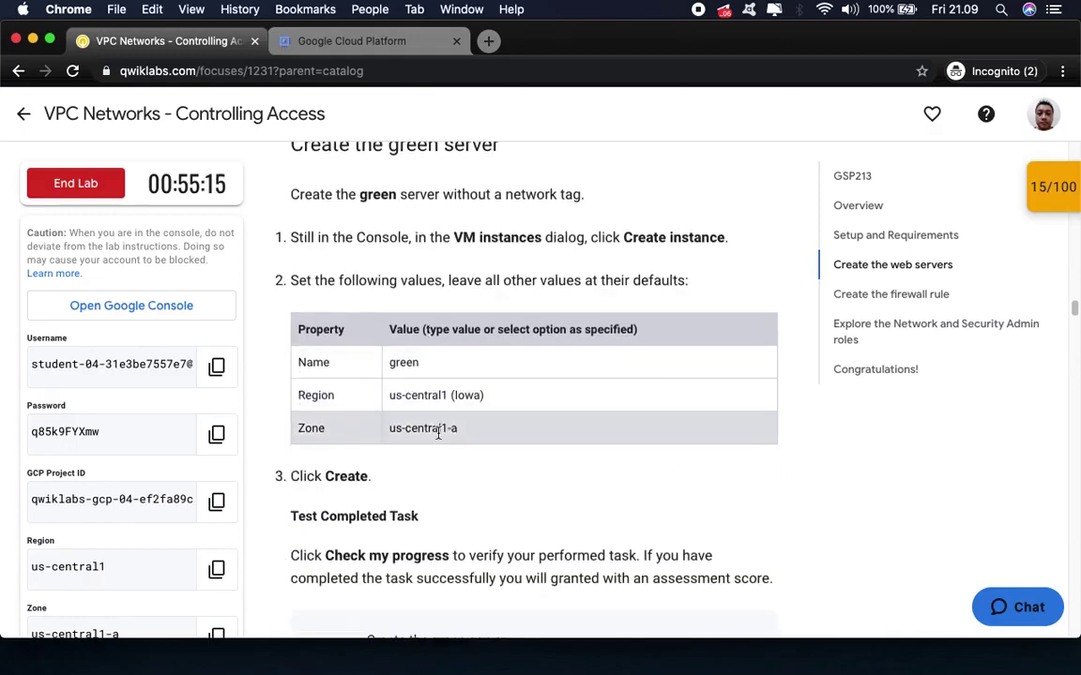
- Name the new instance "green" and create it without a network tag, leaving all other settings at their defaults
click(392, 52)
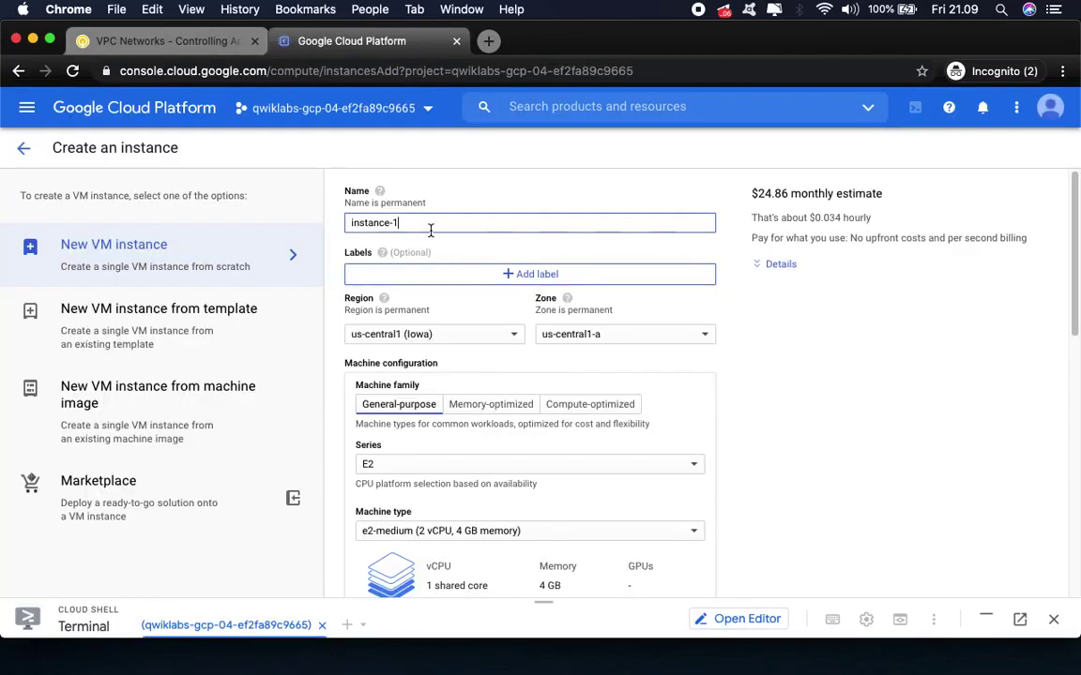
drag(426, 225, 294, 219)
text(green)
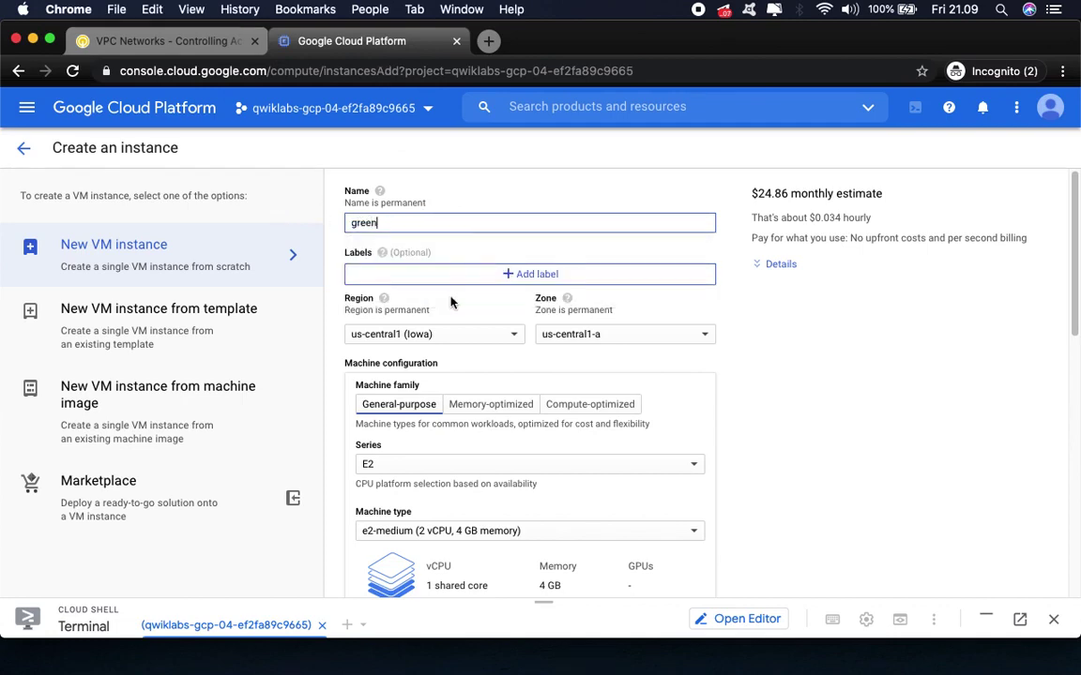
click(131, 40)
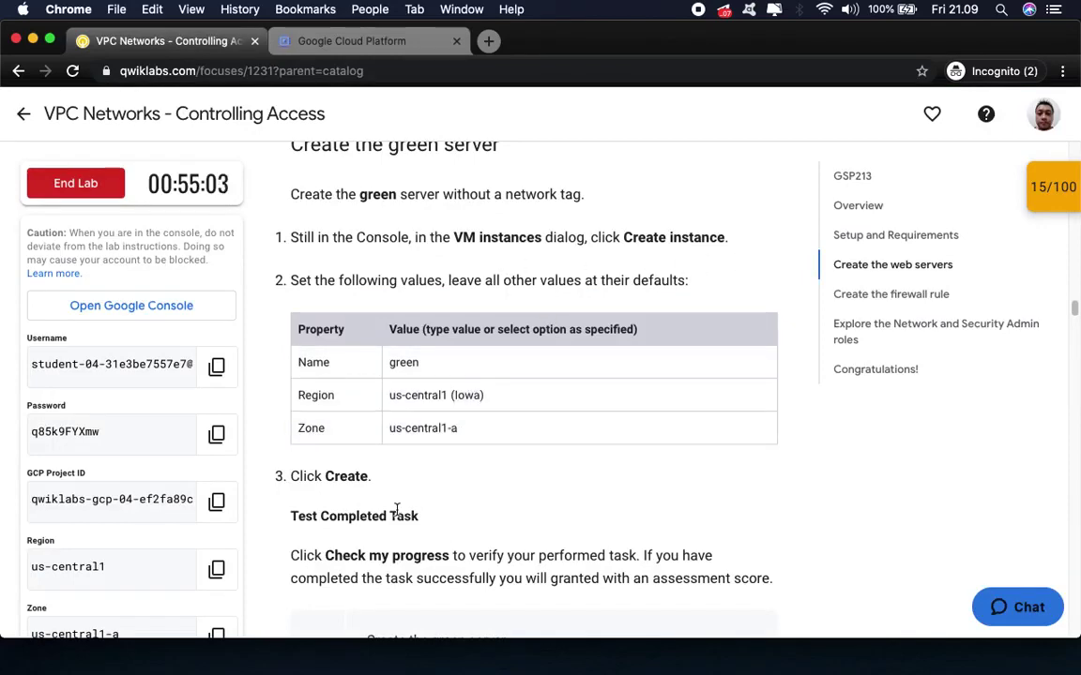
scroll(403, 556, down, 1)
scroll(403, 555, down, 3)
click(310, 41)
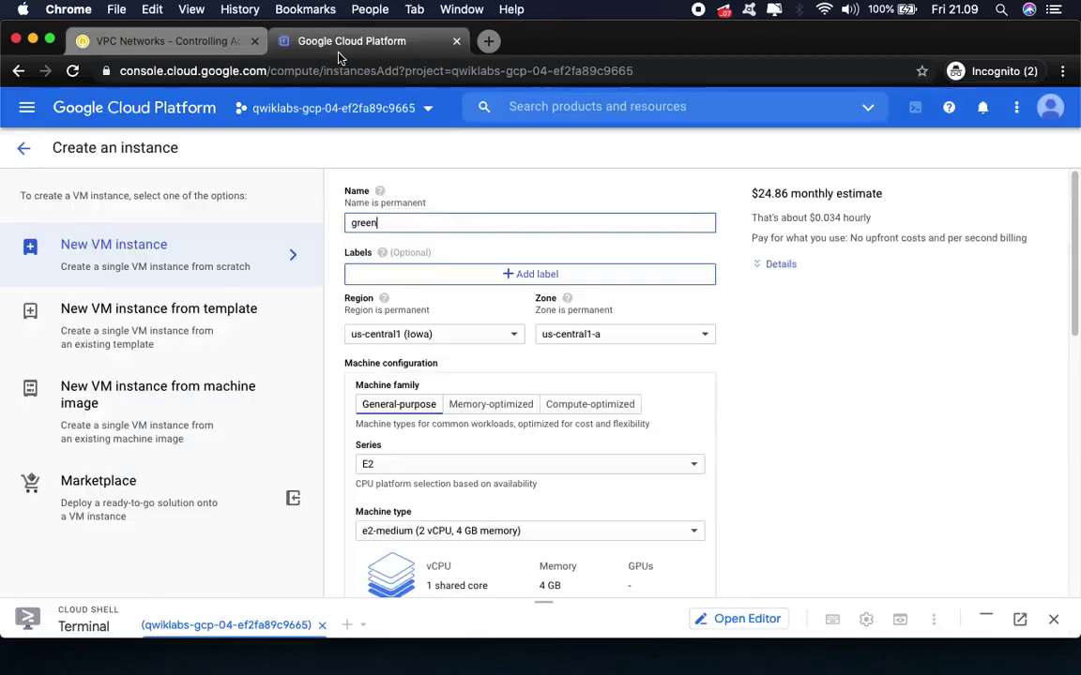
scroll(571, 561, down, 10)
scroll(401, 540, down, 2)
click(366, 500)
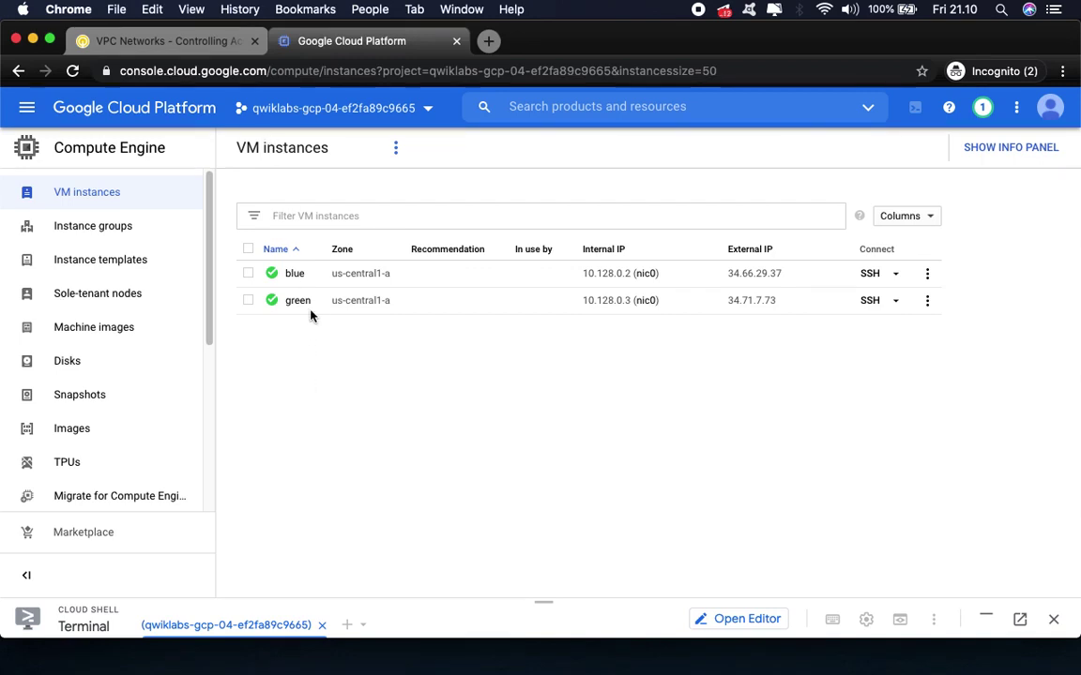
- Check the lab progress for the "Create the green server" task and review the checkpoints list
click(184, 42)
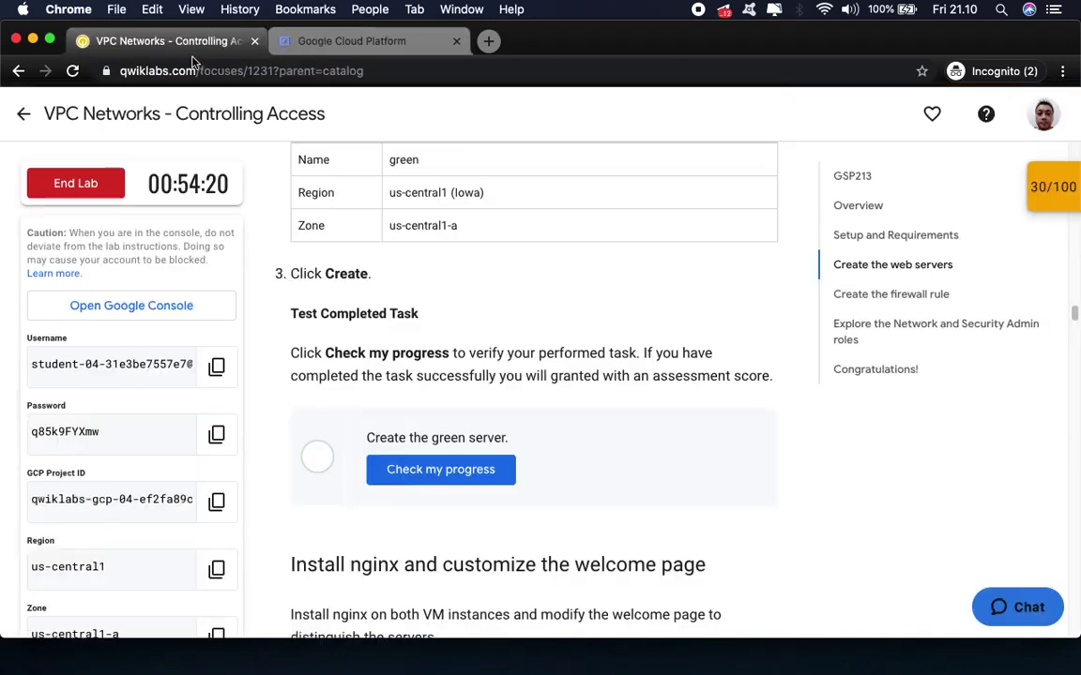
click(424, 472)
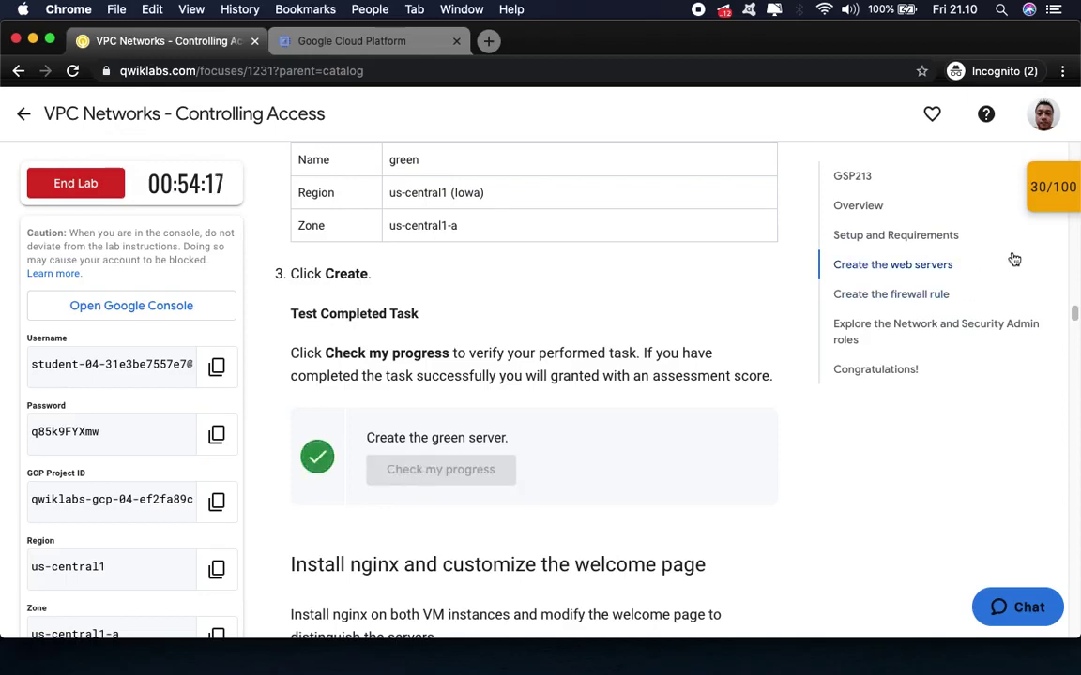
click(1045, 187)
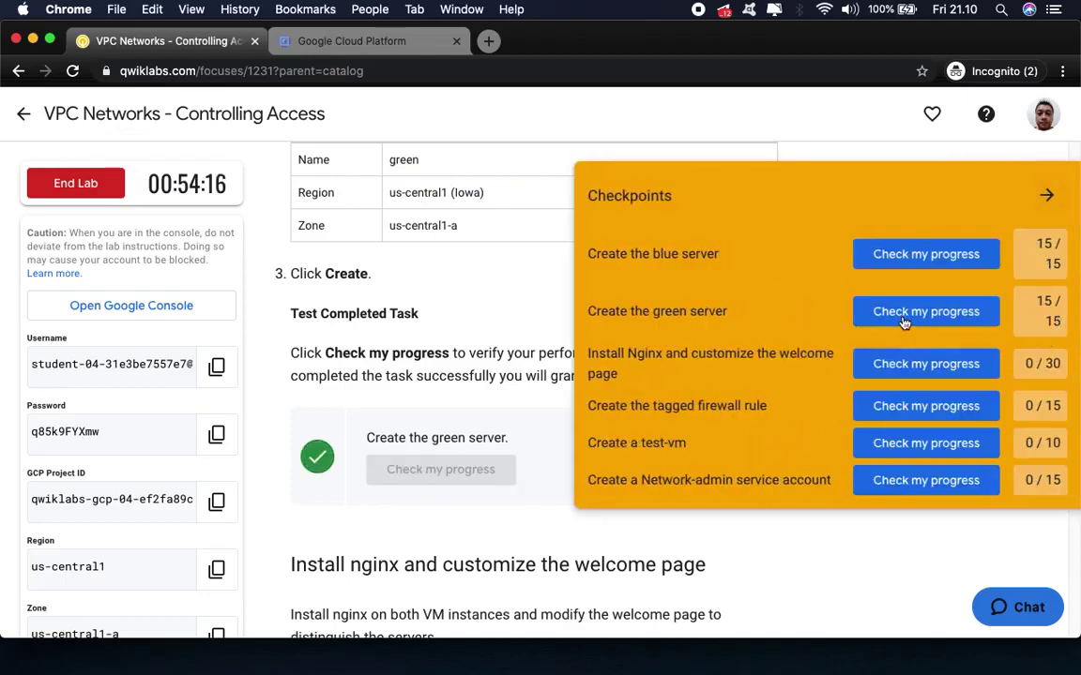
click(1046, 212)
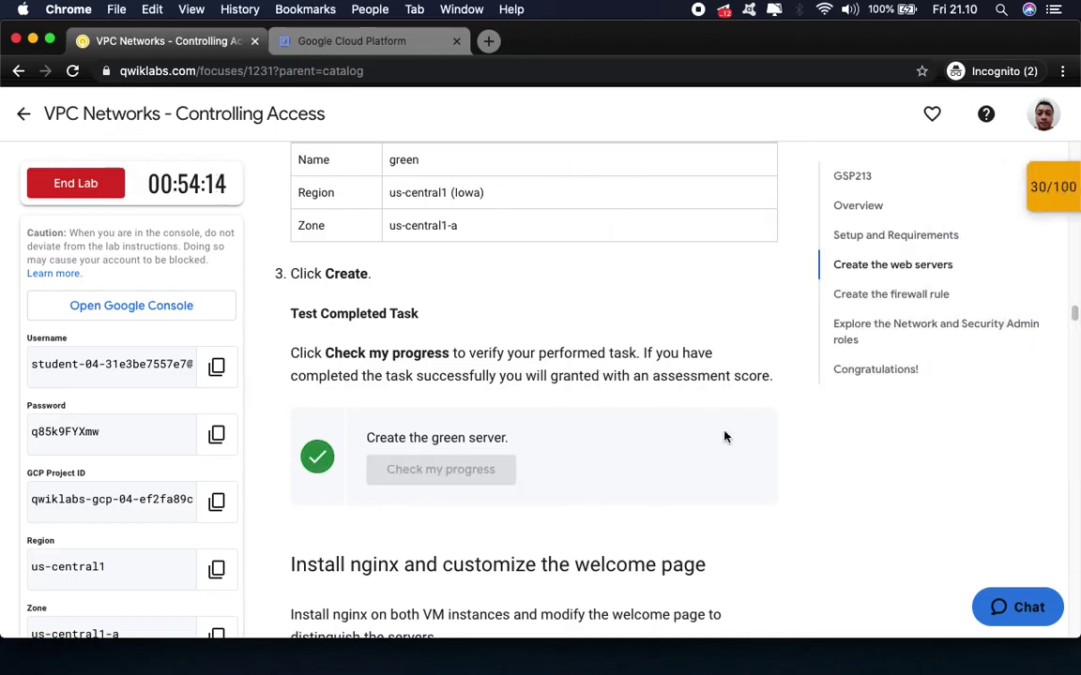
- Read the lab's first nginx instructions, open an SSH terminal to the blue instance, and offset the browser window so both stay reachable
scroll(728, 489, down, 3)
scroll(728, 489, down, 5)
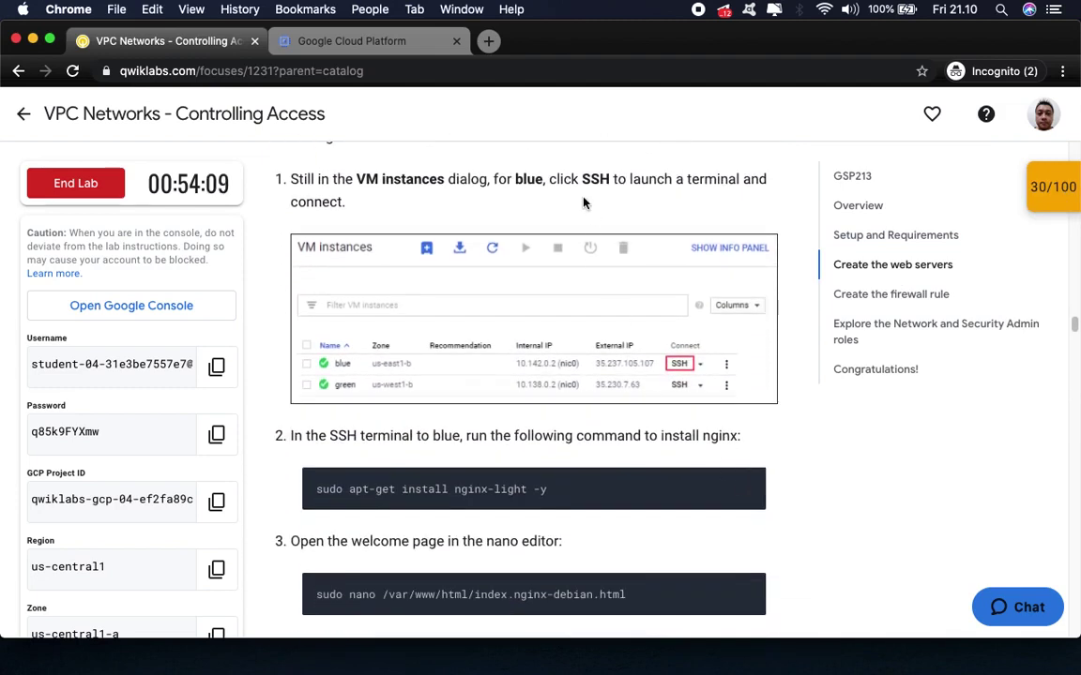
click(378, 51)
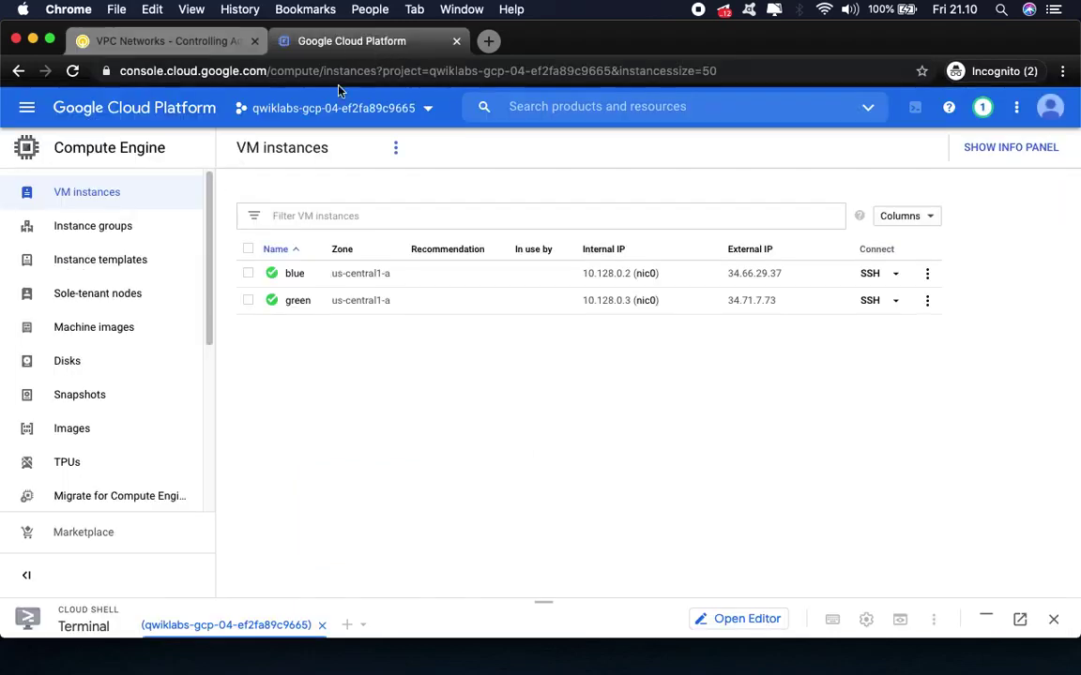
click(869, 273)
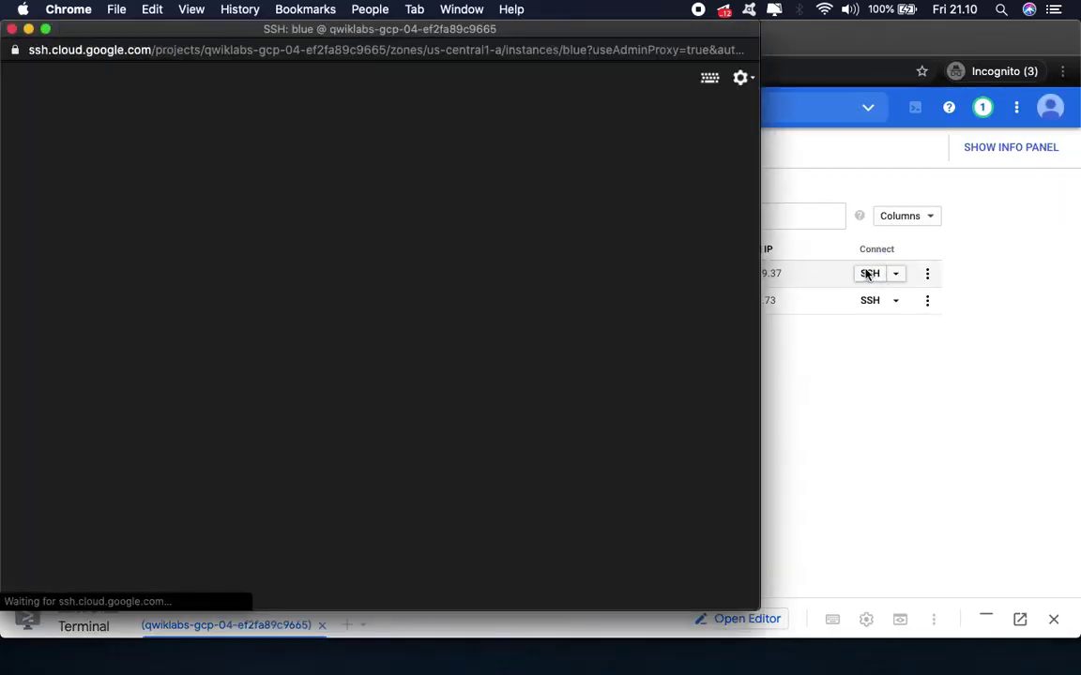
click(820, 42)
drag(586, 43, 638, 42)
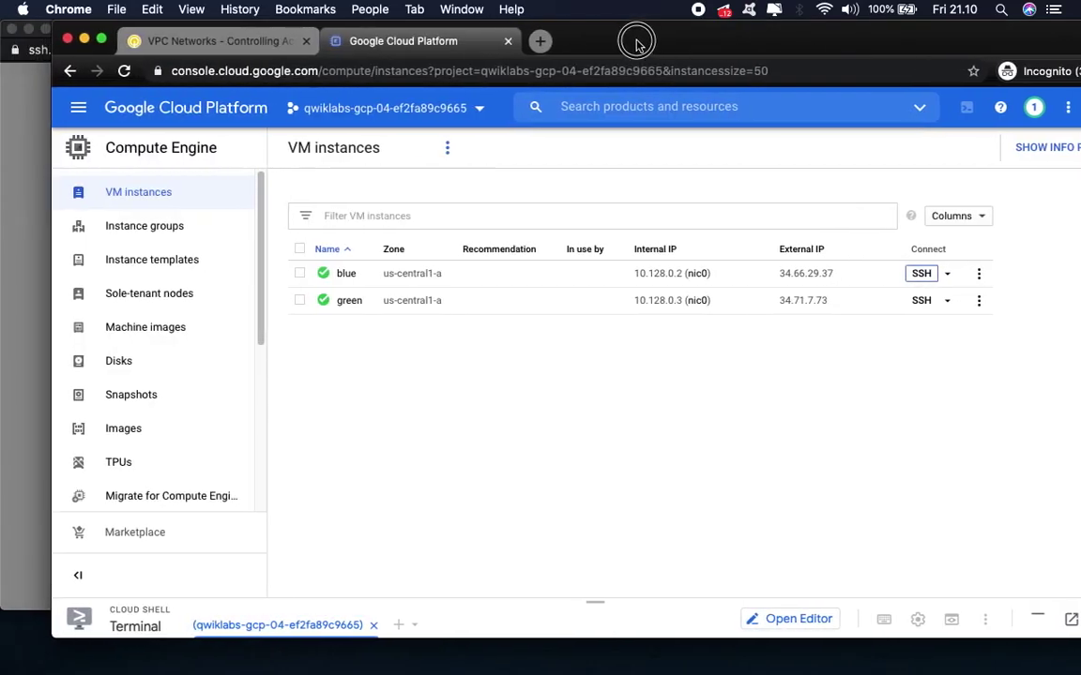
click(11, 178)
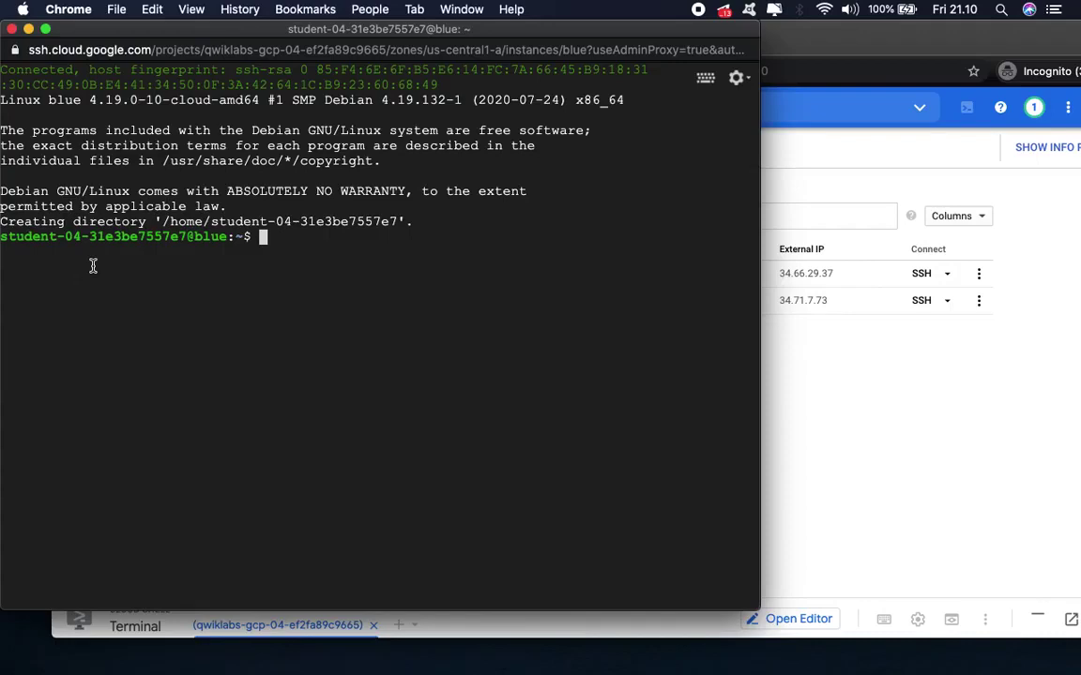
- Copy the lab's nginx install command and run "sudo apt-get install nginx-light -y" in the blue server's SSH terminal
click(796, 417)
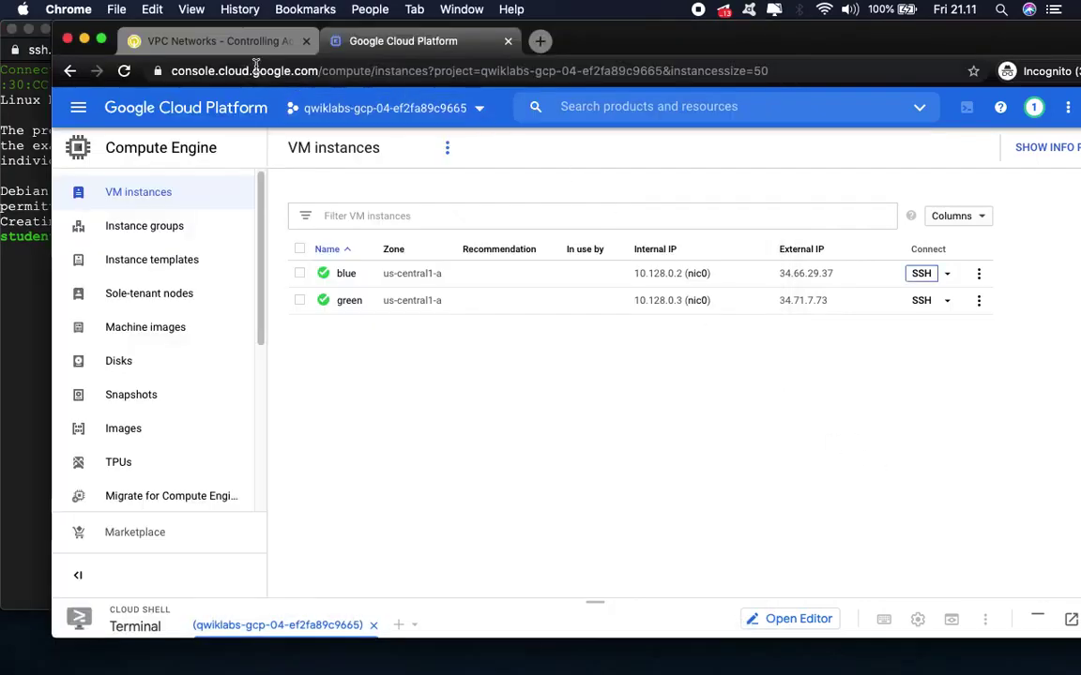
click(219, 41)
scroll(602, 503, down, 5)
scroll(601, 503, down, 1)
click(801, 276)
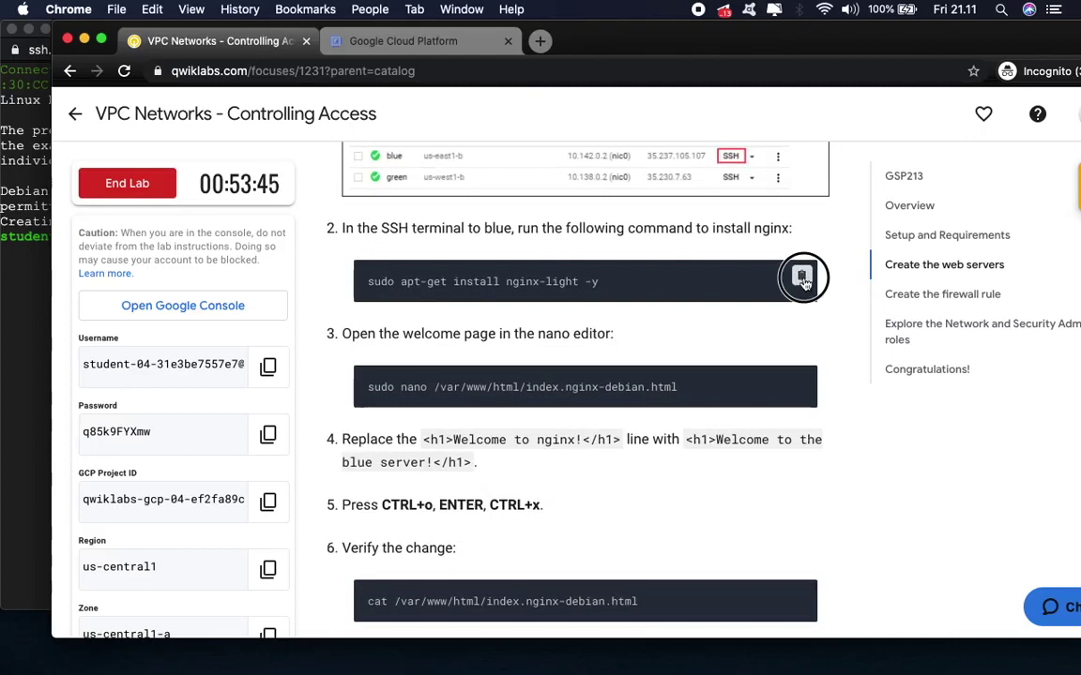
click(31, 277)
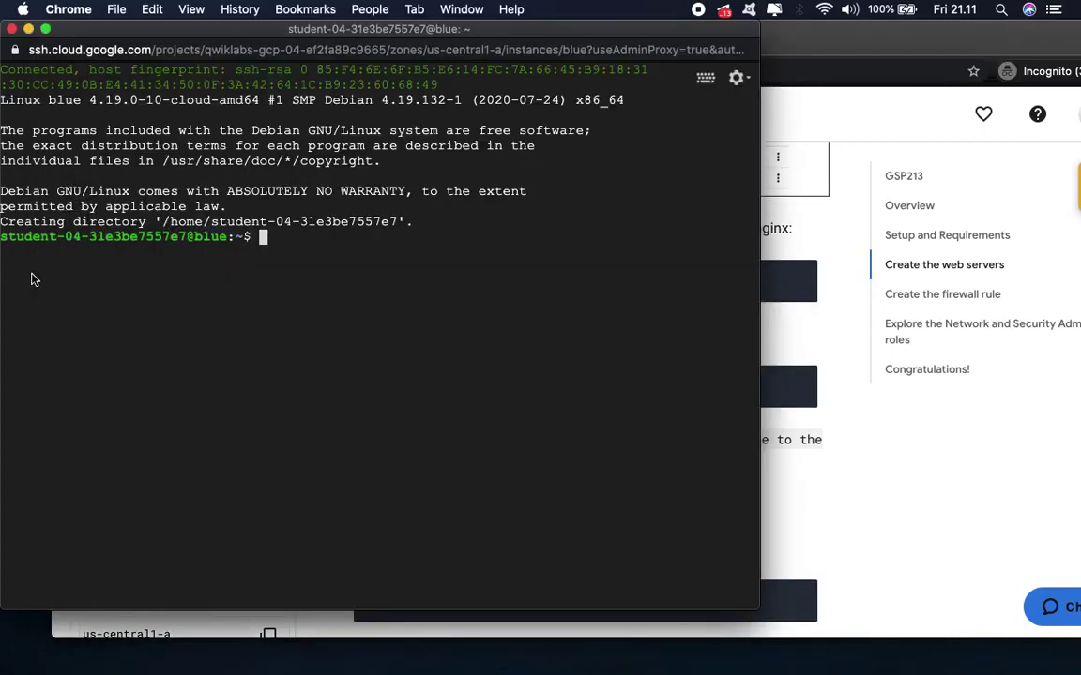
key(super+v)
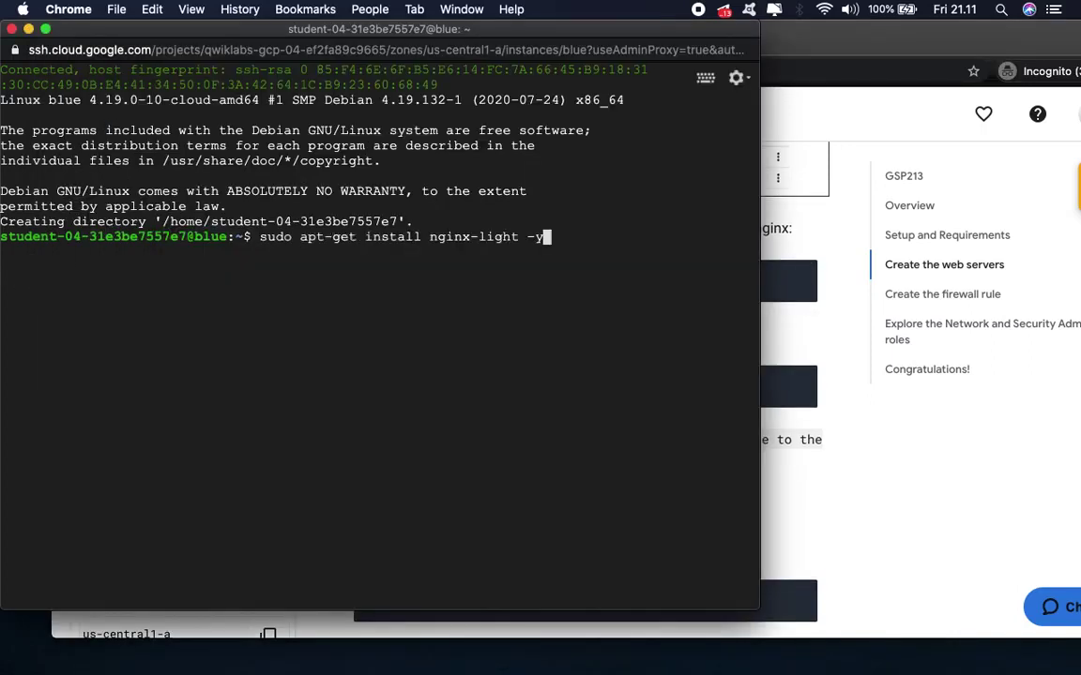
key(Return)
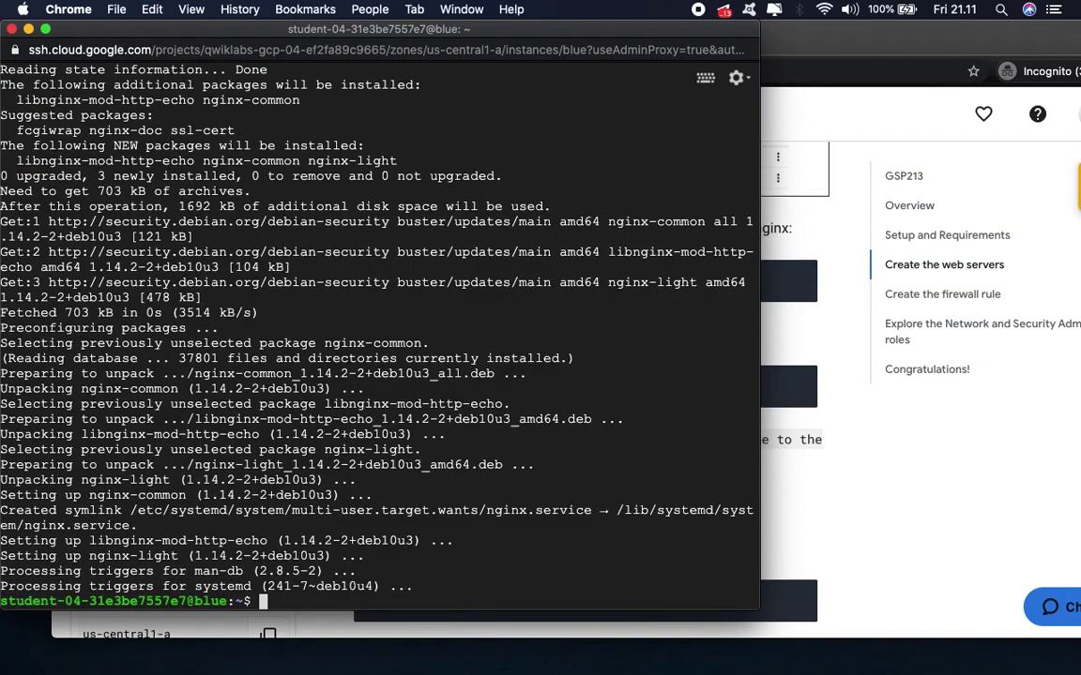
- Open the blue server's welcome page in nano by running the lab's command "sudo nano /var/www/html/index.nginx-debian.html"
click(849, 369)
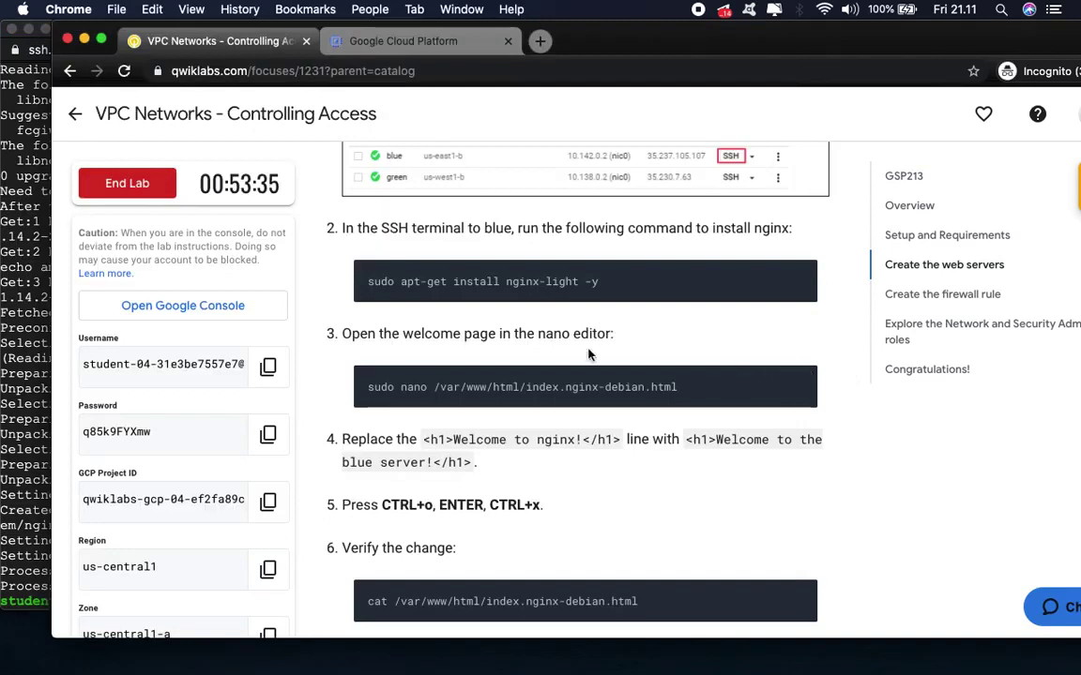
mouse_move(803, 385)
click(803, 385)
click(11, 389)
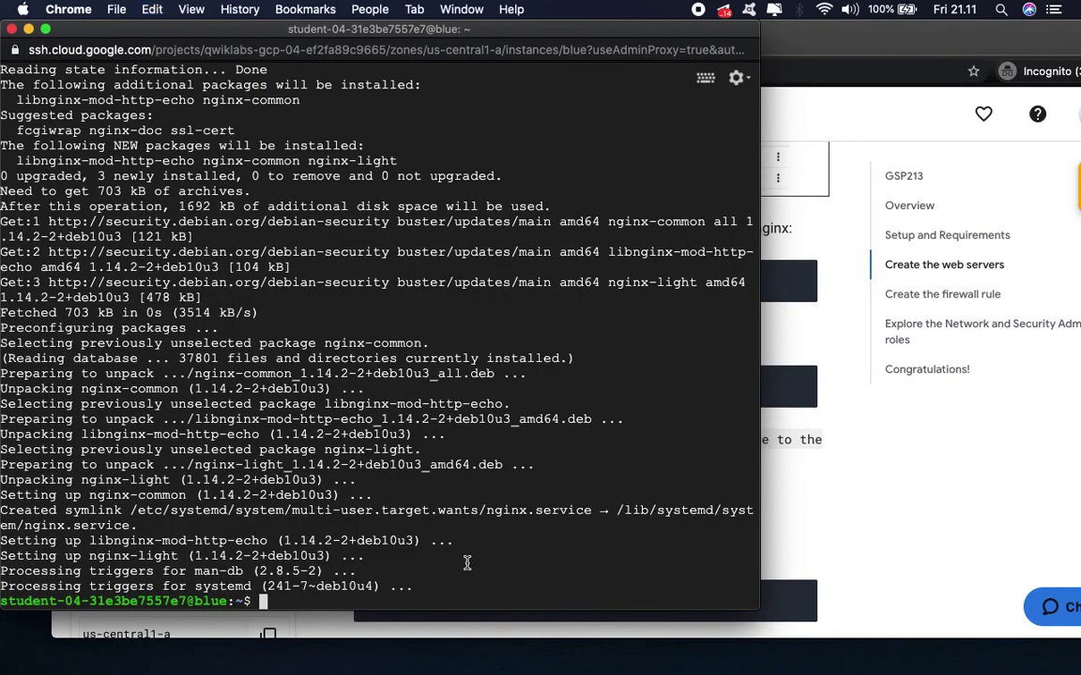
key(super+v)
key(Return)
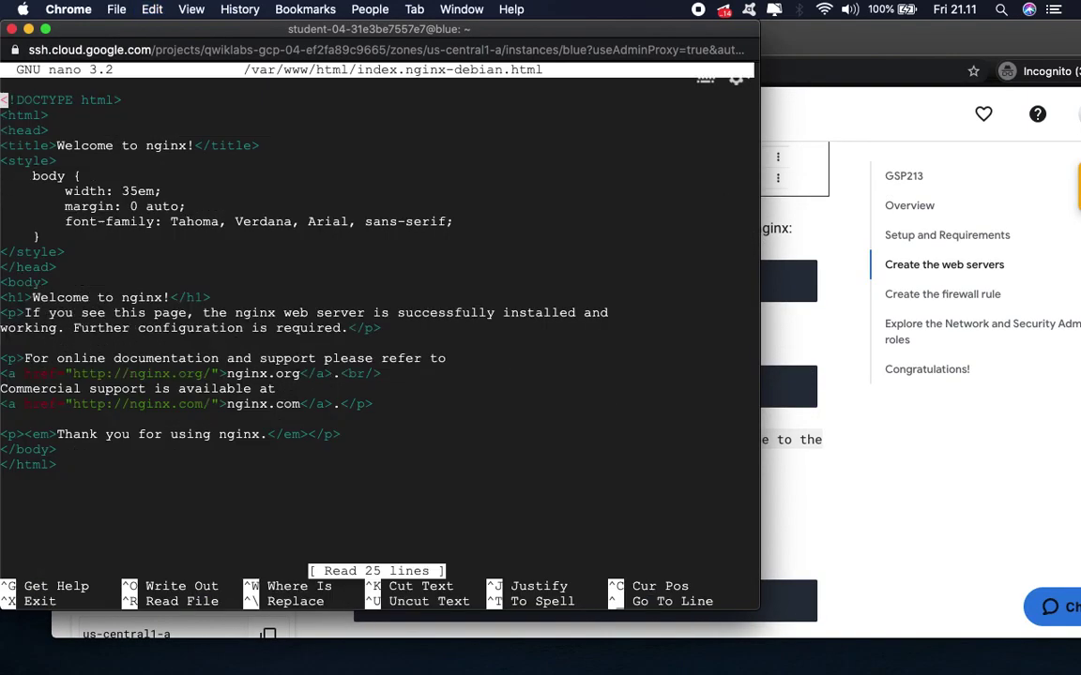
- Copy the words "the blue server" from the replacement heading in step 4 of the lab instructions
click(849, 499)
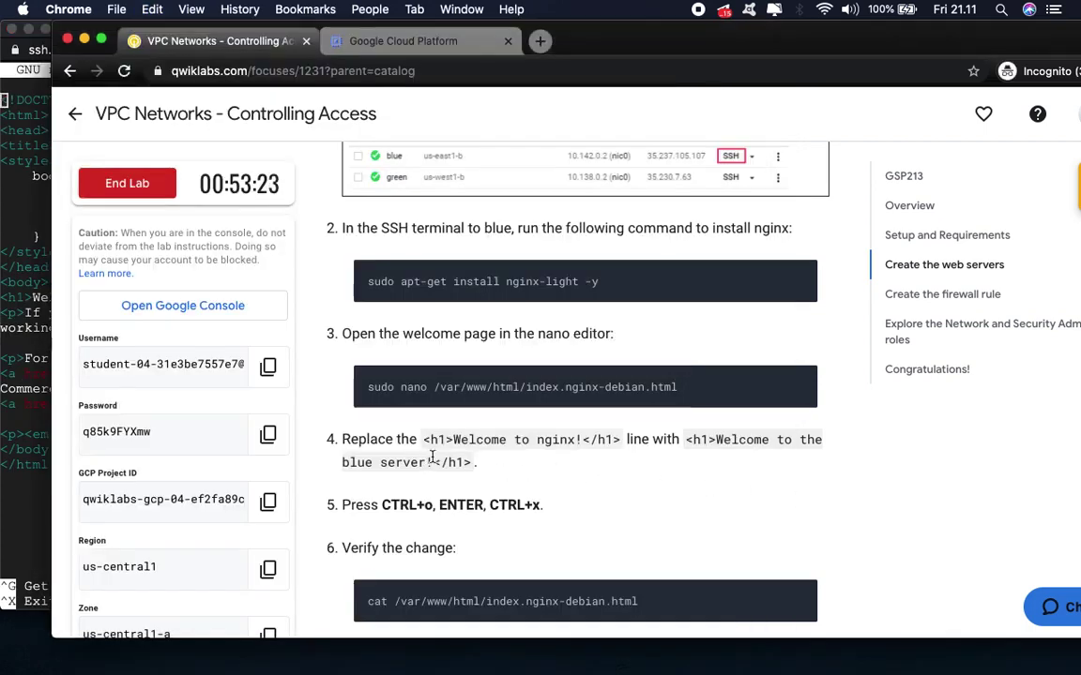
drag(426, 439, 621, 440)
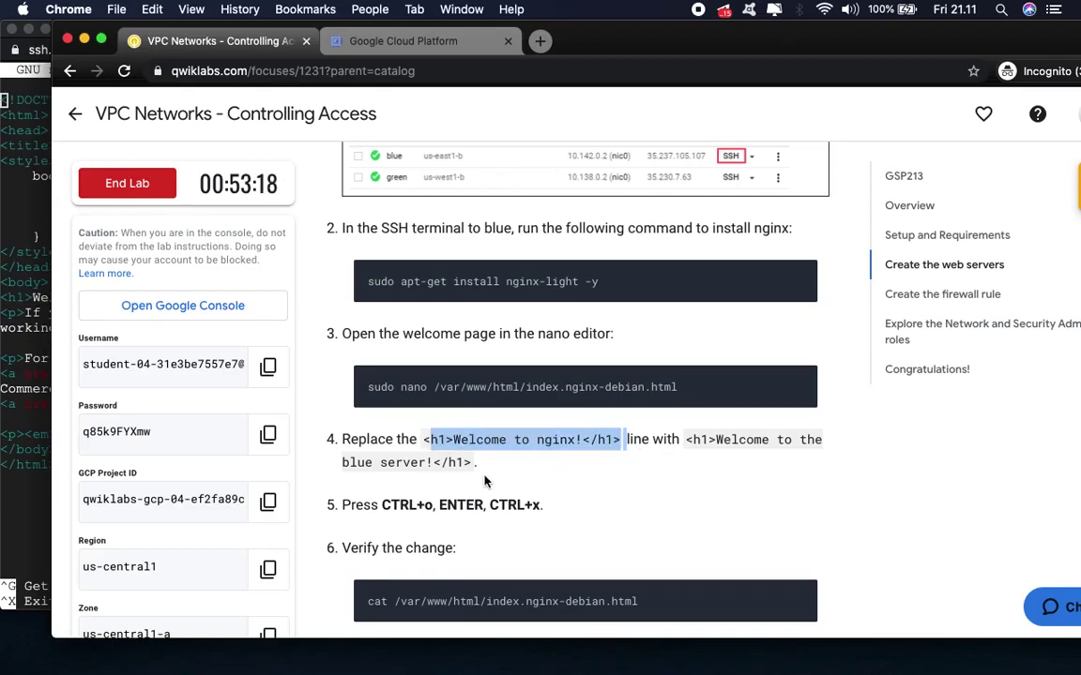
drag(802, 439, 427, 462)
right_click(366, 463)
click(379, 494)
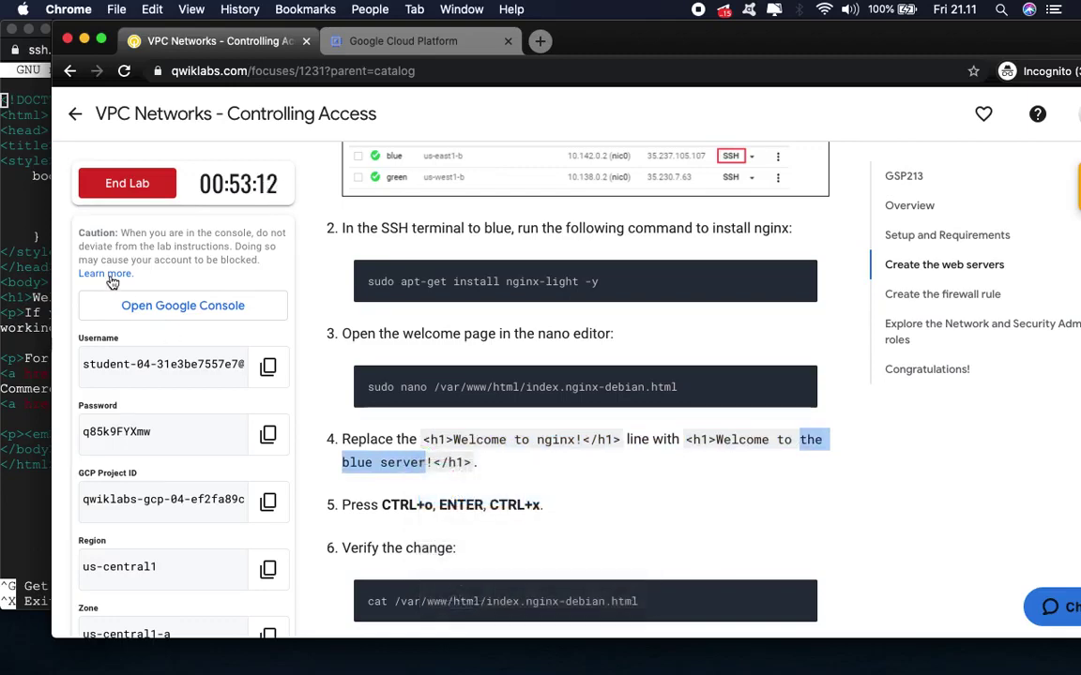
- In the page's h1 line, replace "nginx" with the copied text so the heading reads "Welcome to the blue server!"
click(38, 213)
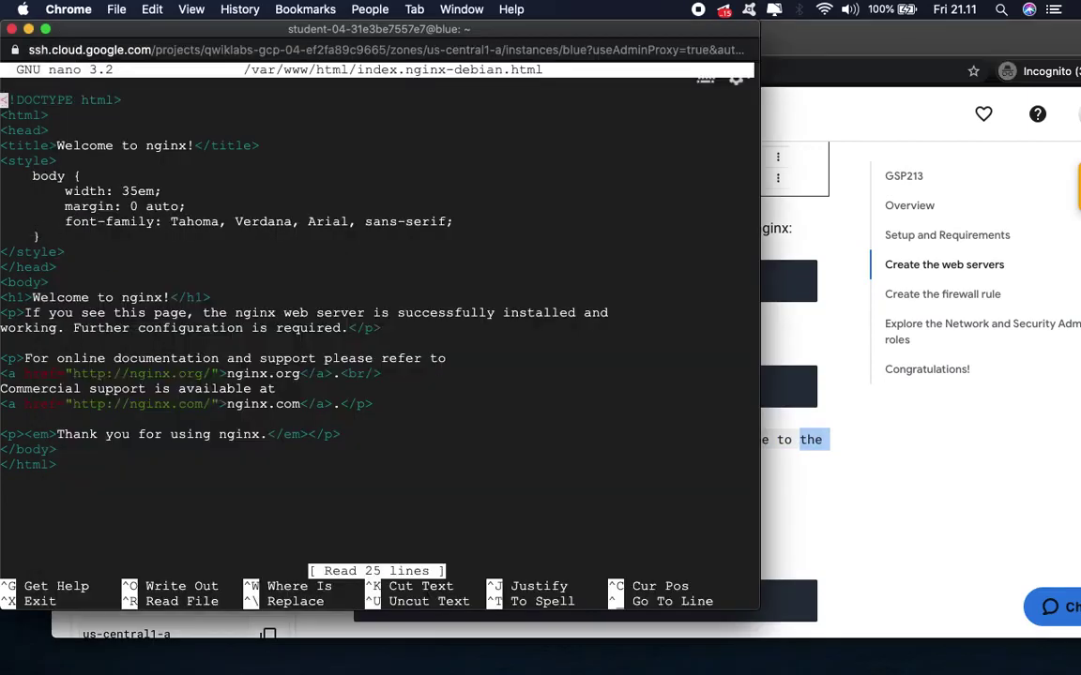
key(Down)
key(Down)
key(Down)
key(Down)
key(Down)
key(Down)
key(Down)
key(Down)
key(Down)
key(Down)
key(Down)
key(Down)
key(Down)
key(Right)
key(Right)
key(Right)
key(Right)
key(Right)
key(Right)
key(Right)
key(Right)
key(Right)
key(Right)
key(Right)
key(Right)
key(Right)
key(Right)
key(Right)
key(Right)
key(Right)
key(Right)
key(Right)
key(Right)
key(BackSpace)
key(BackSpace)
key(BackSpace)
key(BackSpace)
key(BackSpace)
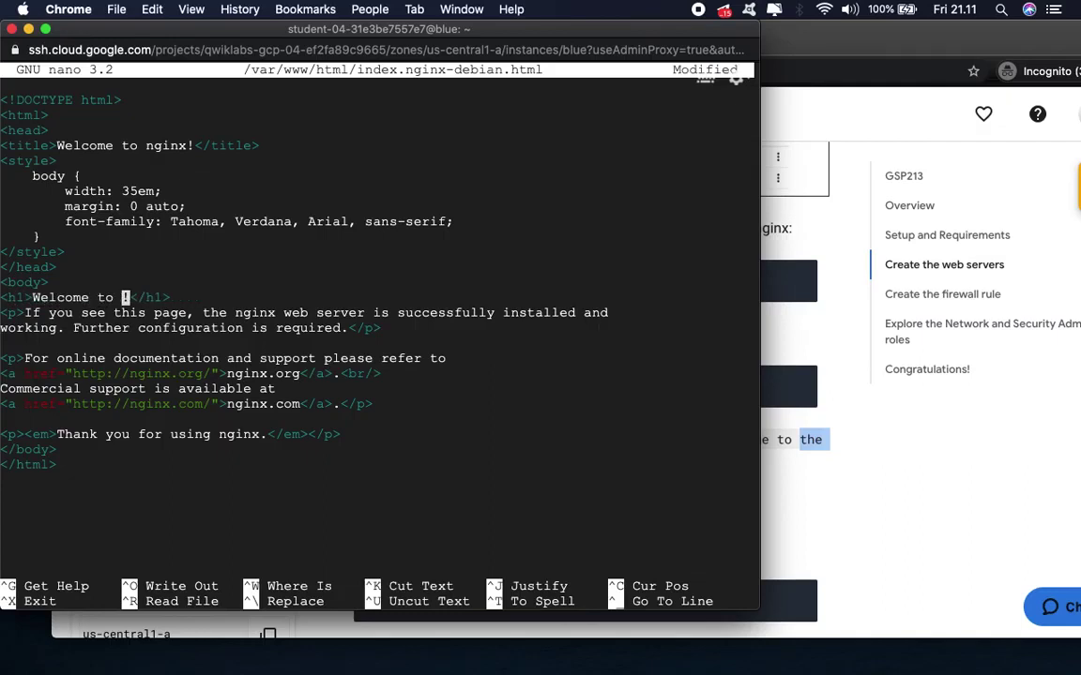
key(super+v)
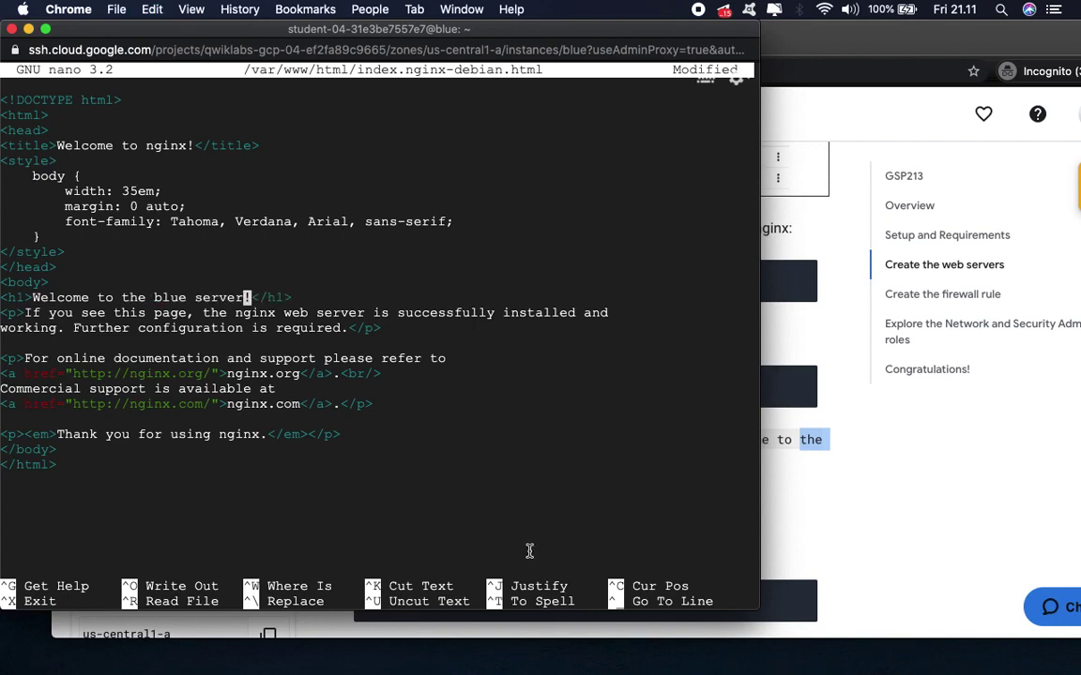
- Exit nano, saving the modified welcome page under its existing file name
key(ctrl+x)
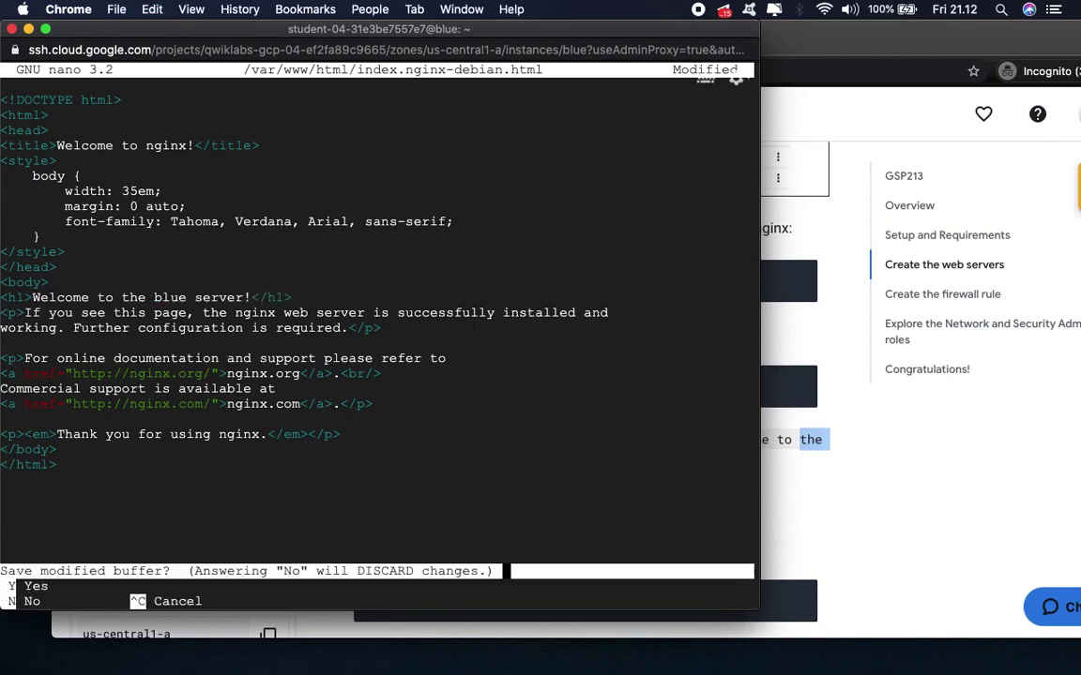
key(y)
key(Return)
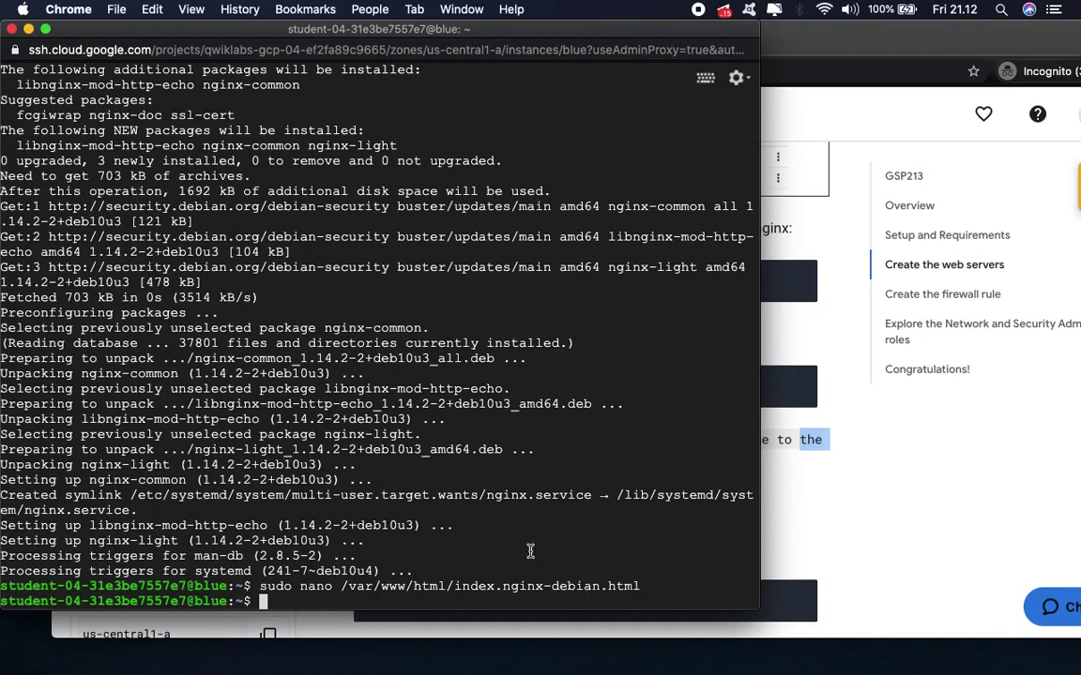
- Verify the blue server's edited heading by running "cat /var/www/html/index.nginx-debian.html" as the lab instructs
click(794, 498)
scroll(816, 553, down, 2)
scroll(799, 534, down, 3)
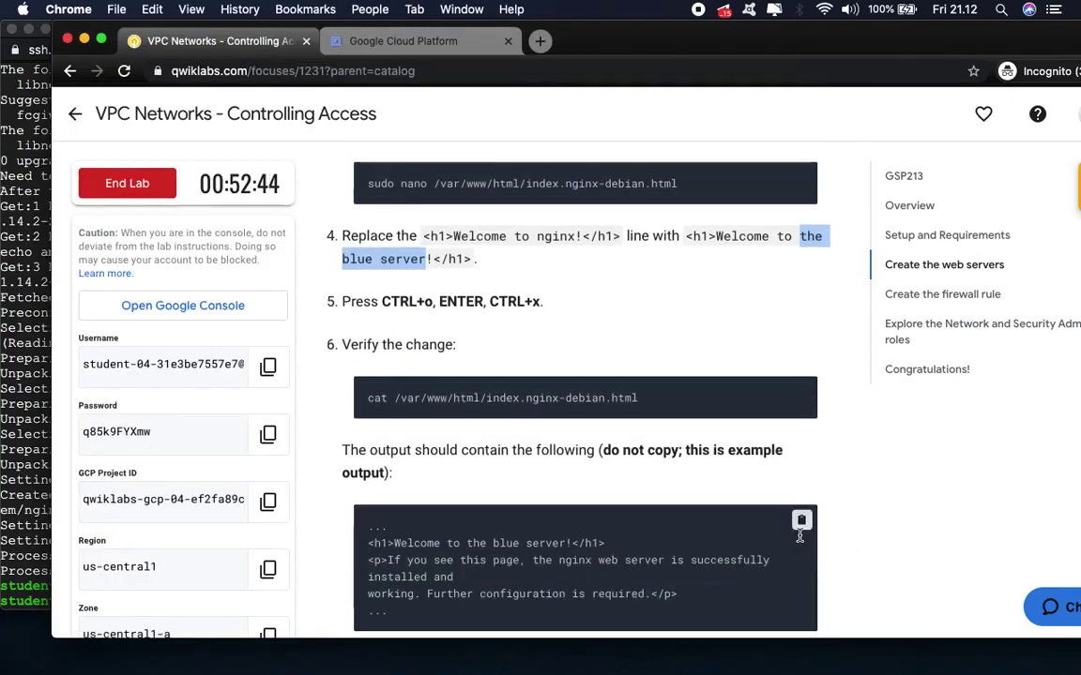
scroll(800, 535, down, 3)
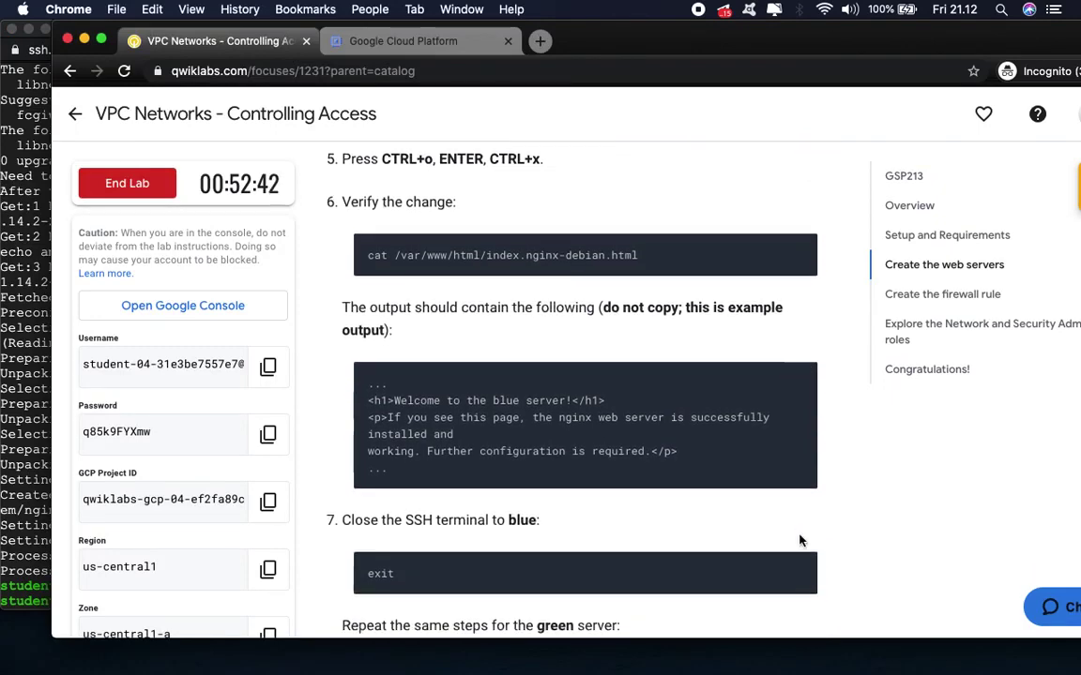
scroll(803, 563, down, 1)
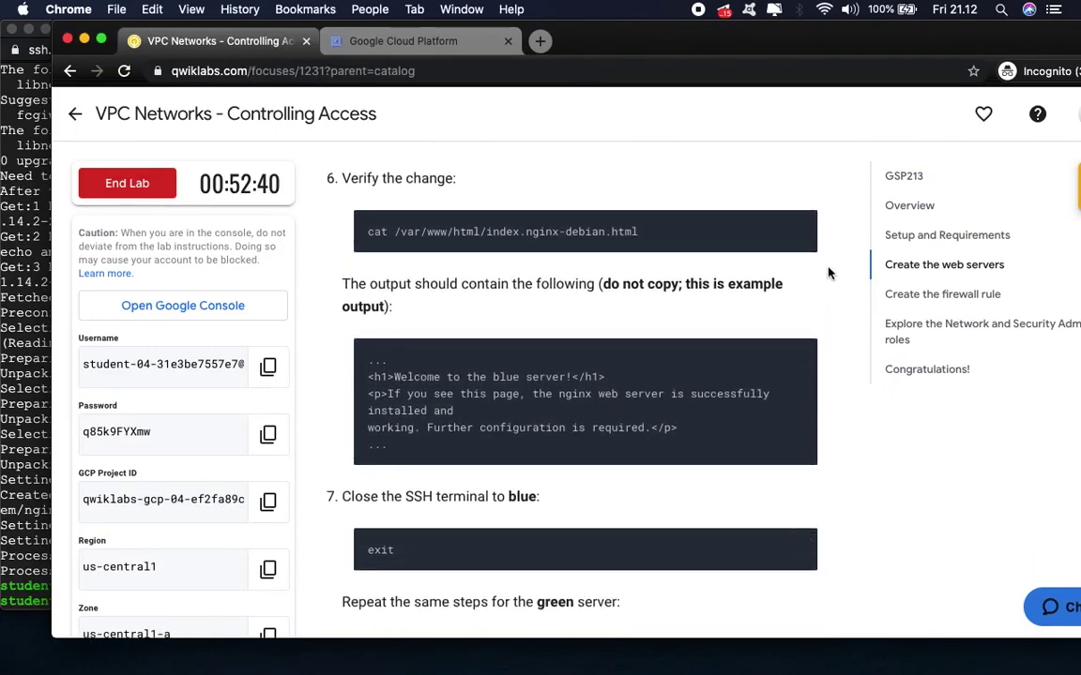
click(28, 345)
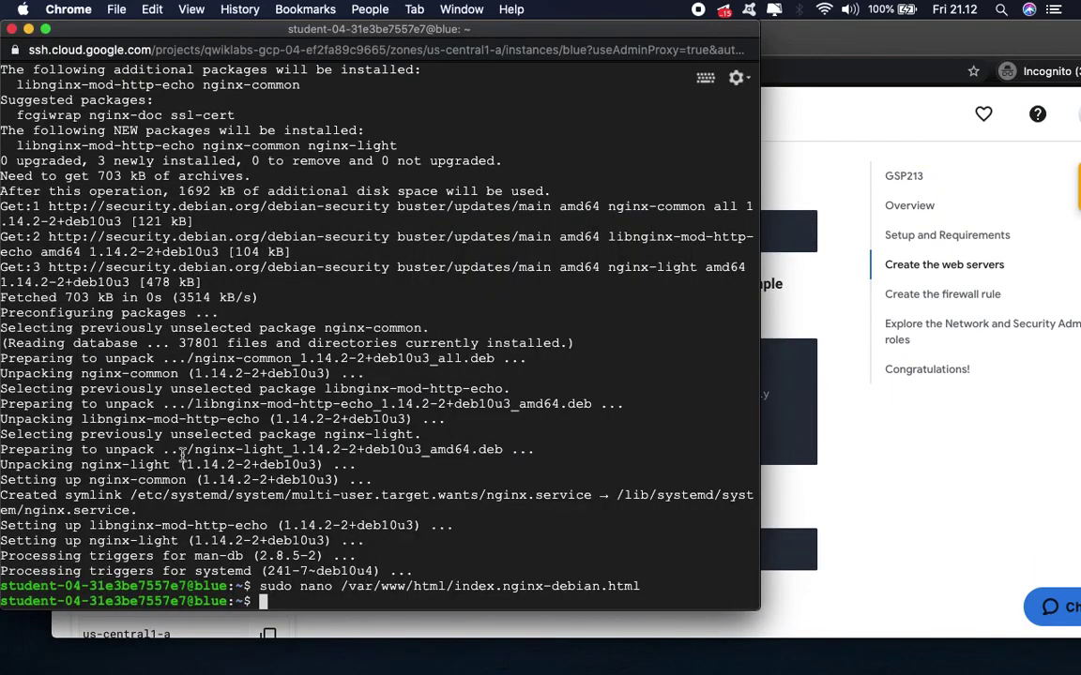
key(super+v)
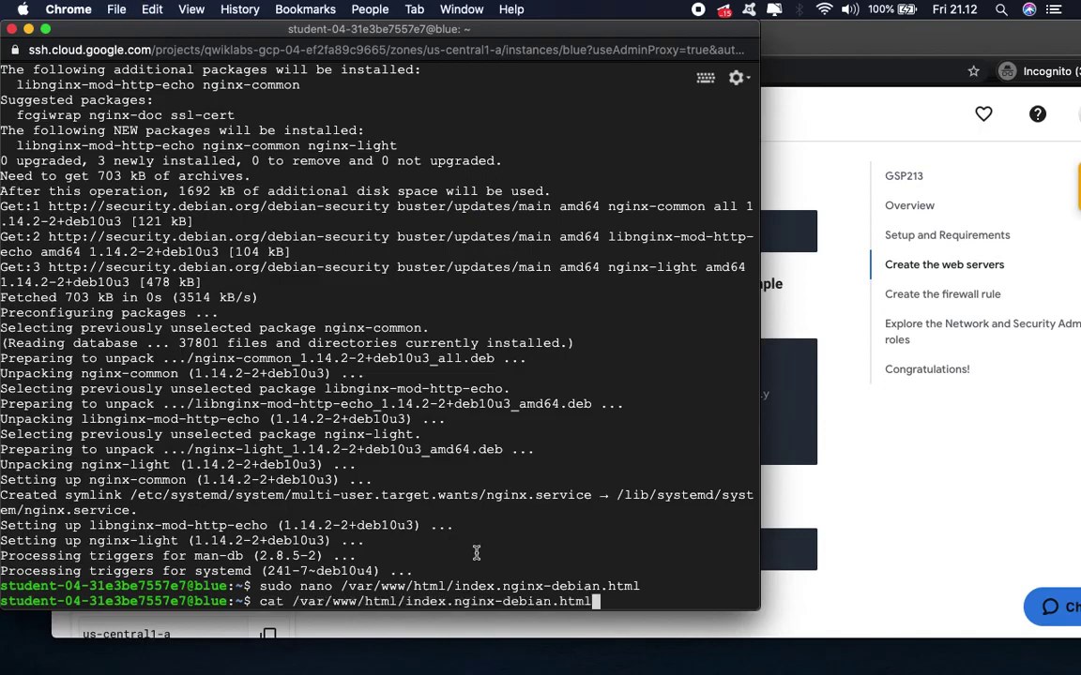
key(Return)
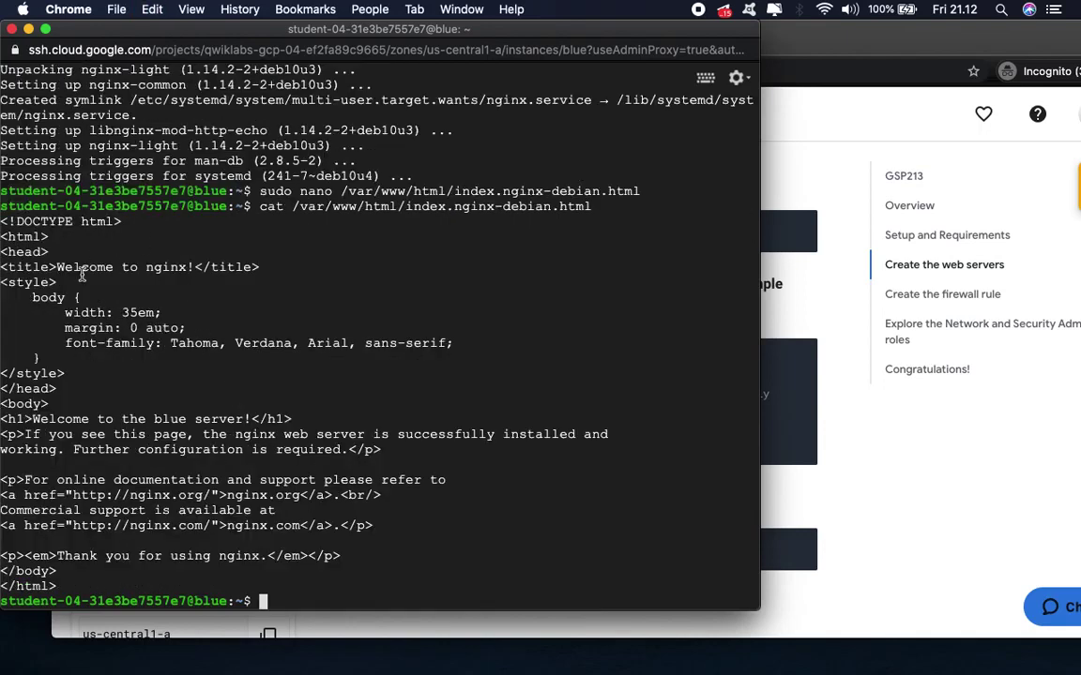
drag(138, 419, 251, 420)
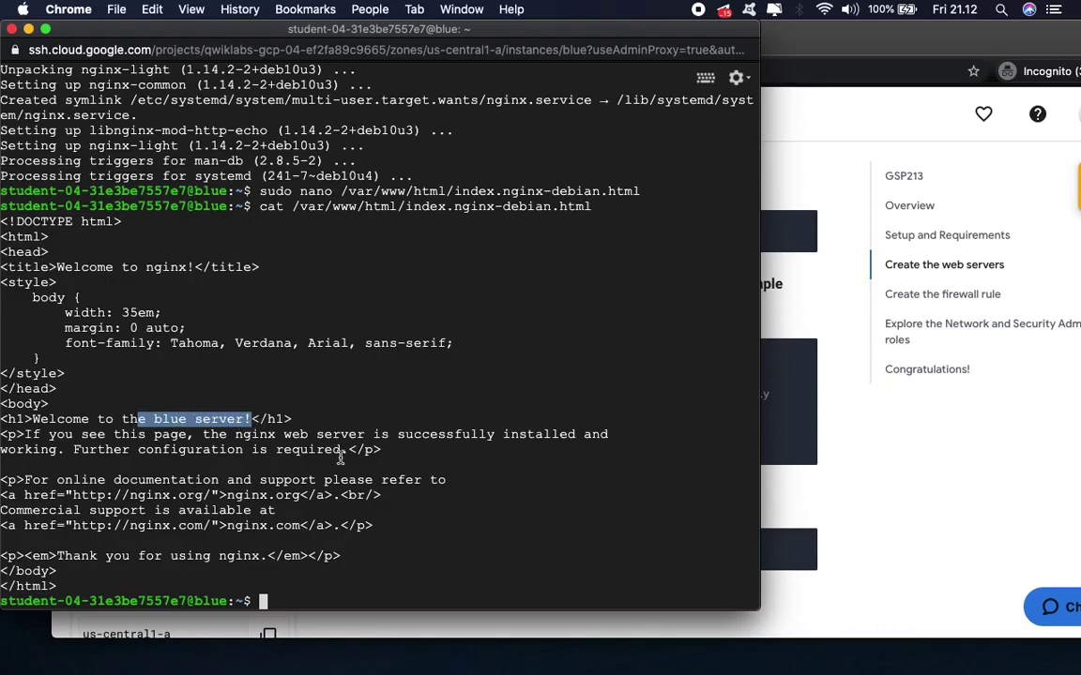
- Read the lab's following instructions and close the blue server's SSH session with the "exit" command
click(852, 510)
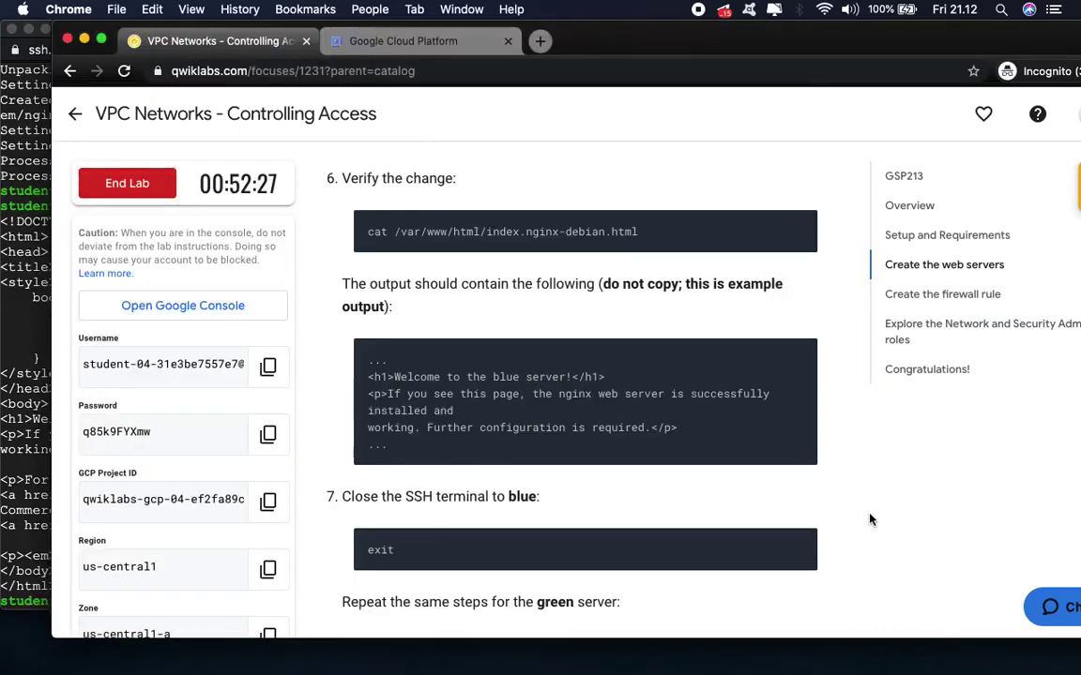
scroll(869, 519, down, 2)
scroll(870, 519, down, 6)
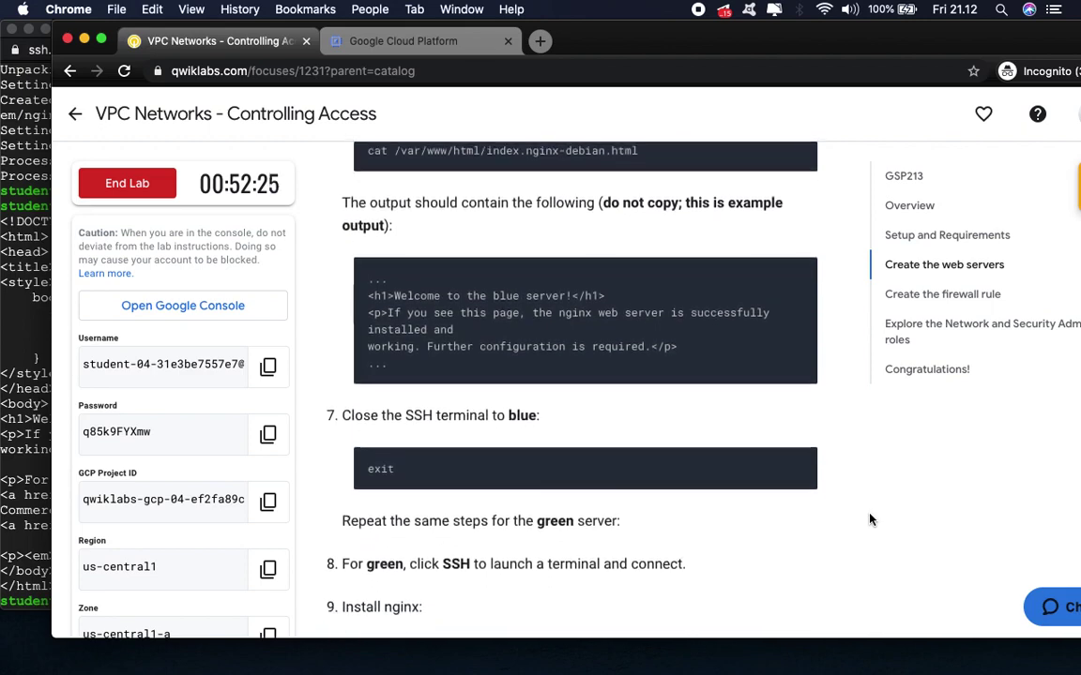
scroll(870, 518, down, 1)
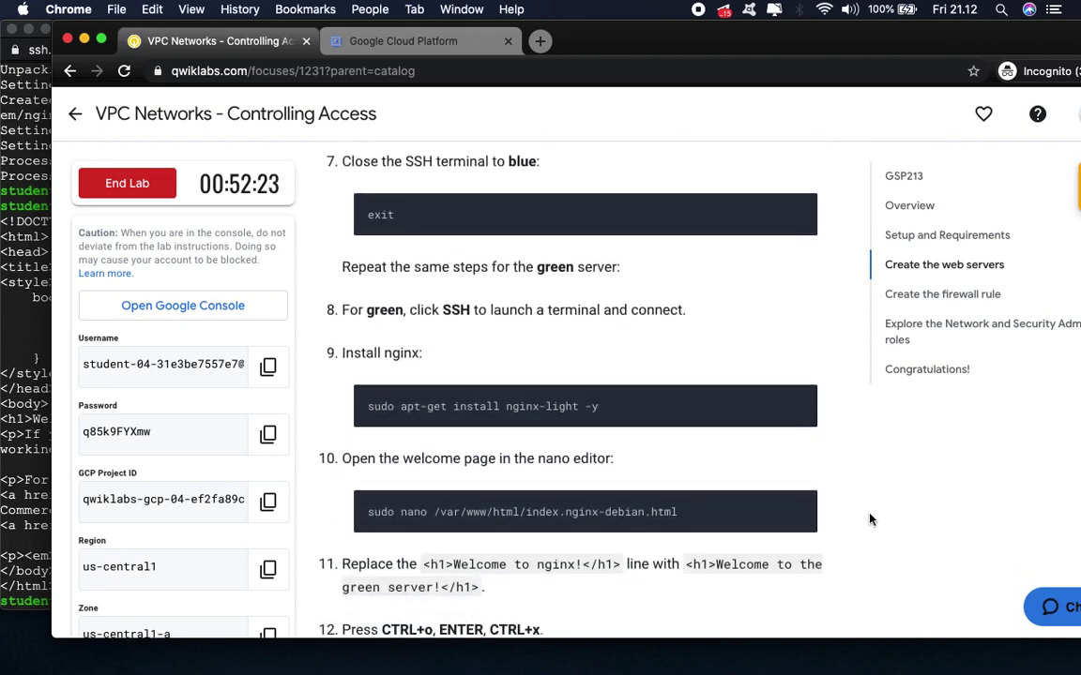
click(29, 309)
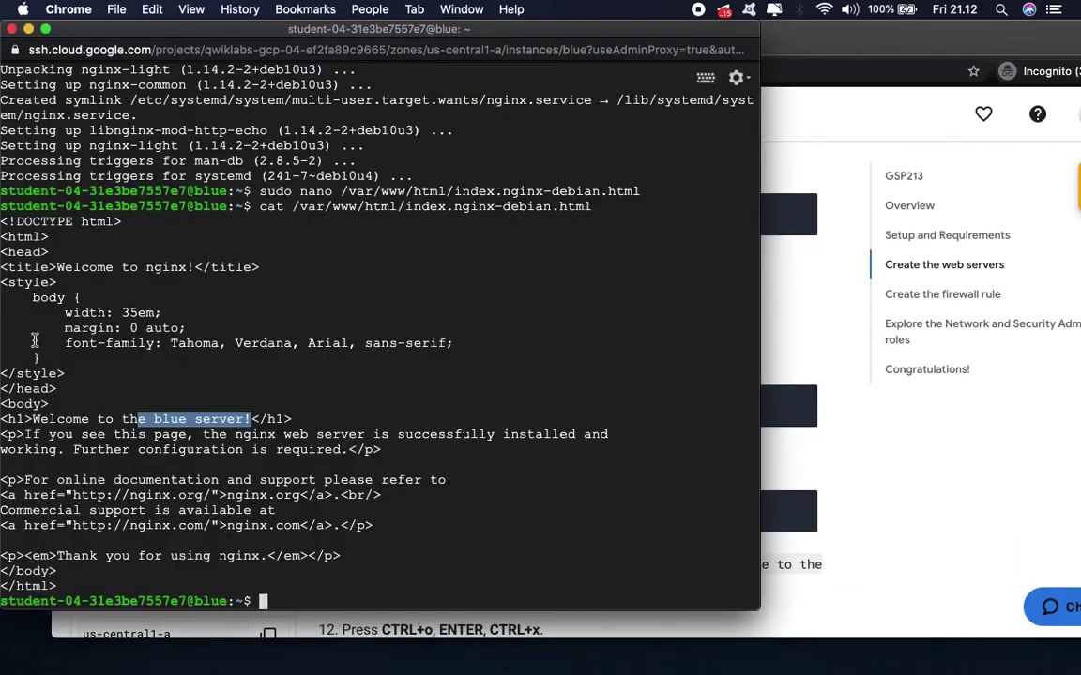
text(exit)
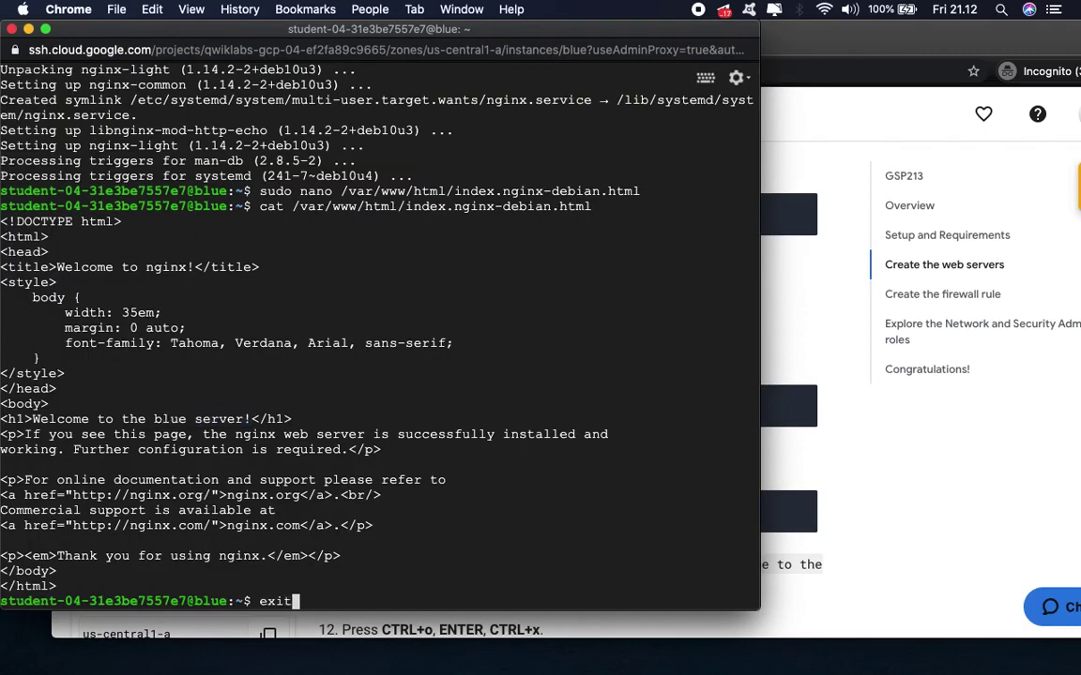
key(Return)
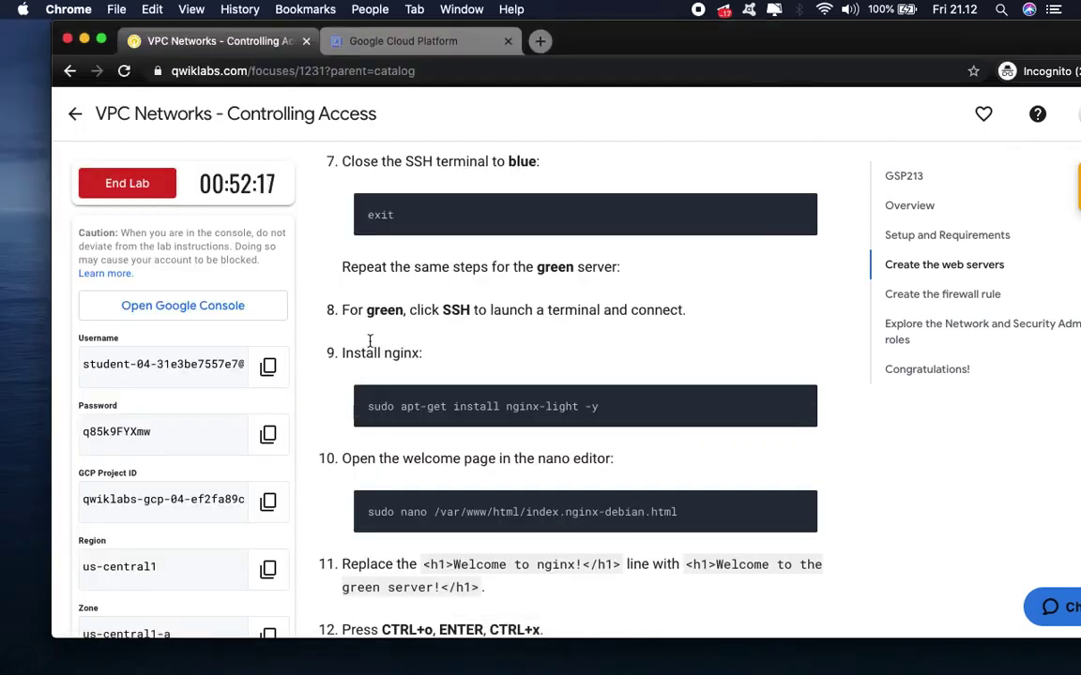
- Reposition the browser window and open an SSH terminal to the green instance from the VM instances list
drag(587, 38, 549, 38)
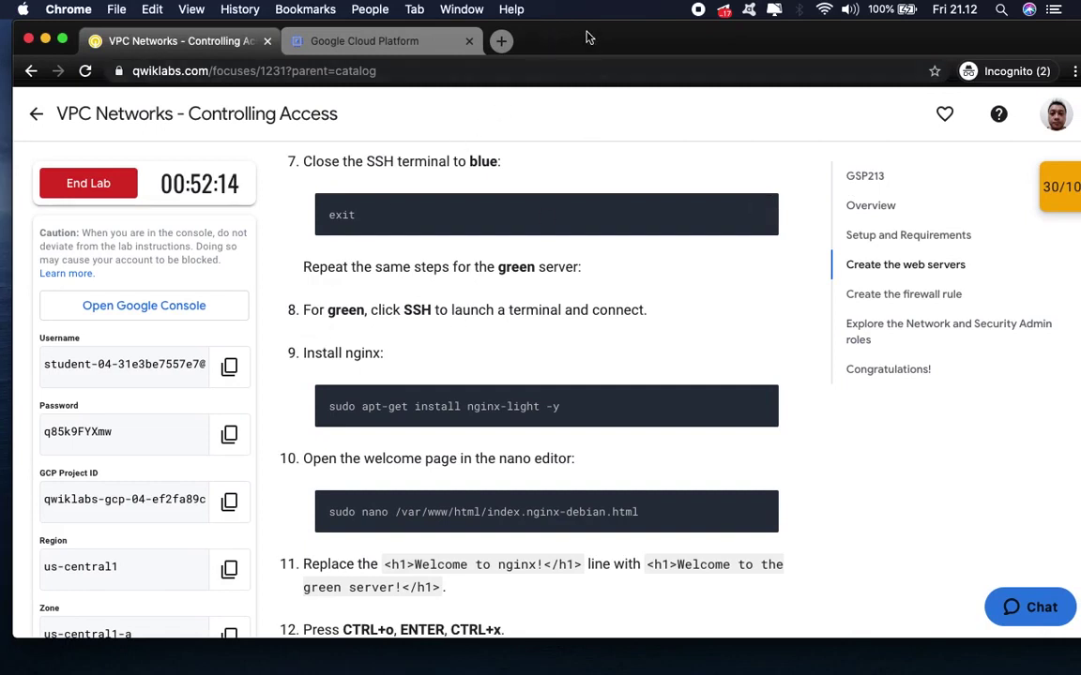
drag(530, 37, 547, 38)
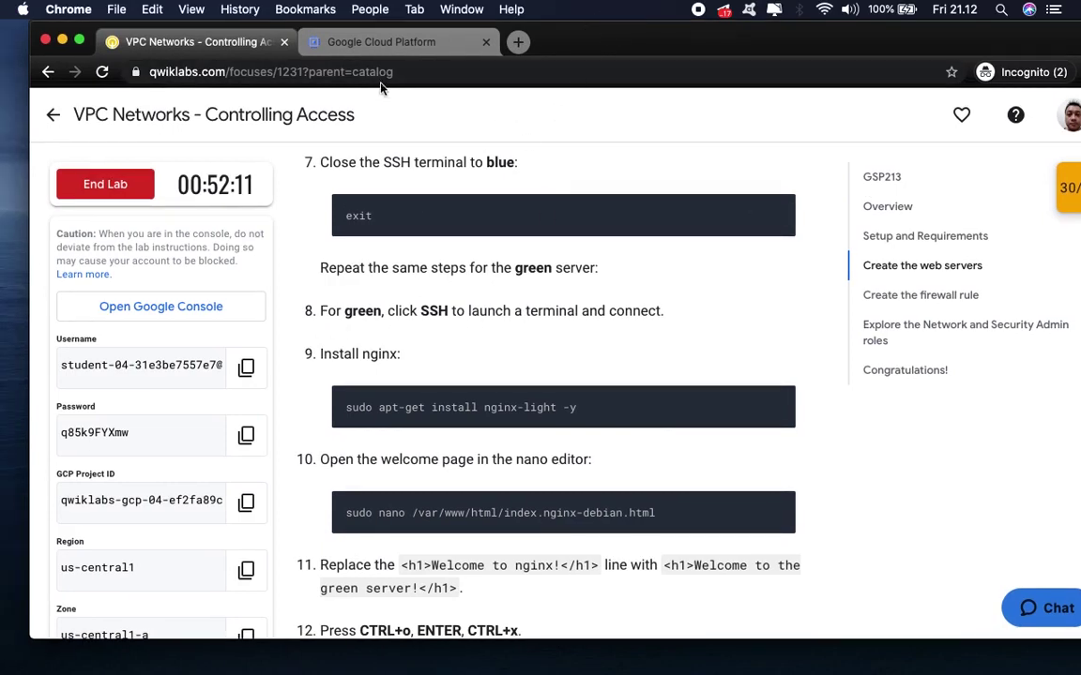
click(380, 46)
click(900, 301)
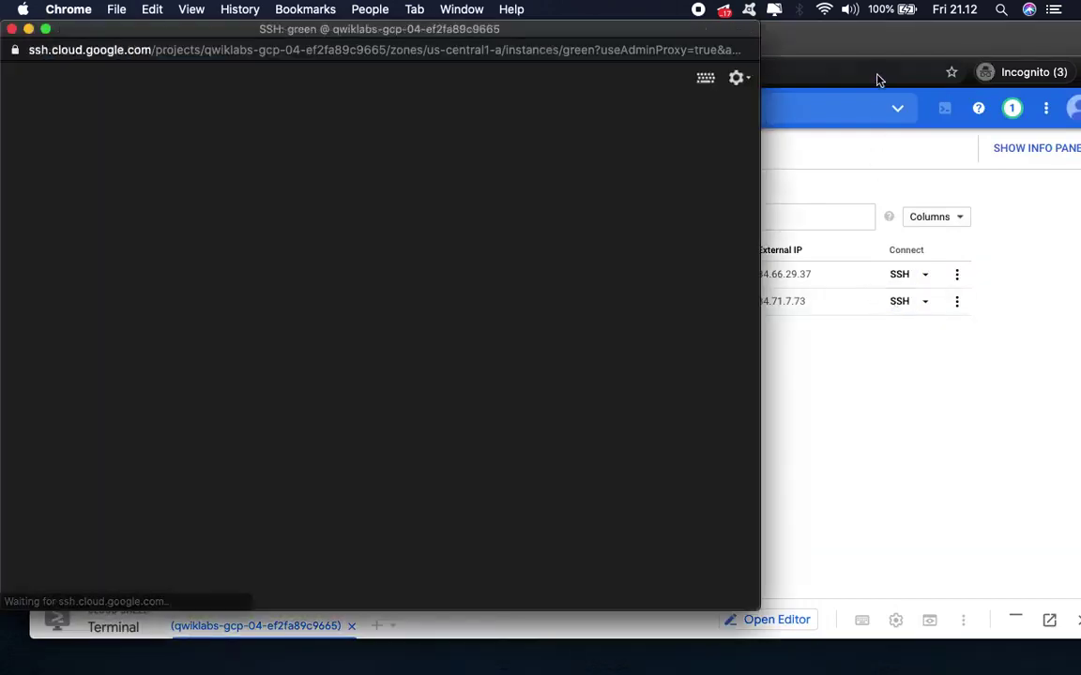
- Install nginx on the green server by running the lab's "sudo apt-get install nginx-light -y" command in its SSH terminal
click(867, 37)
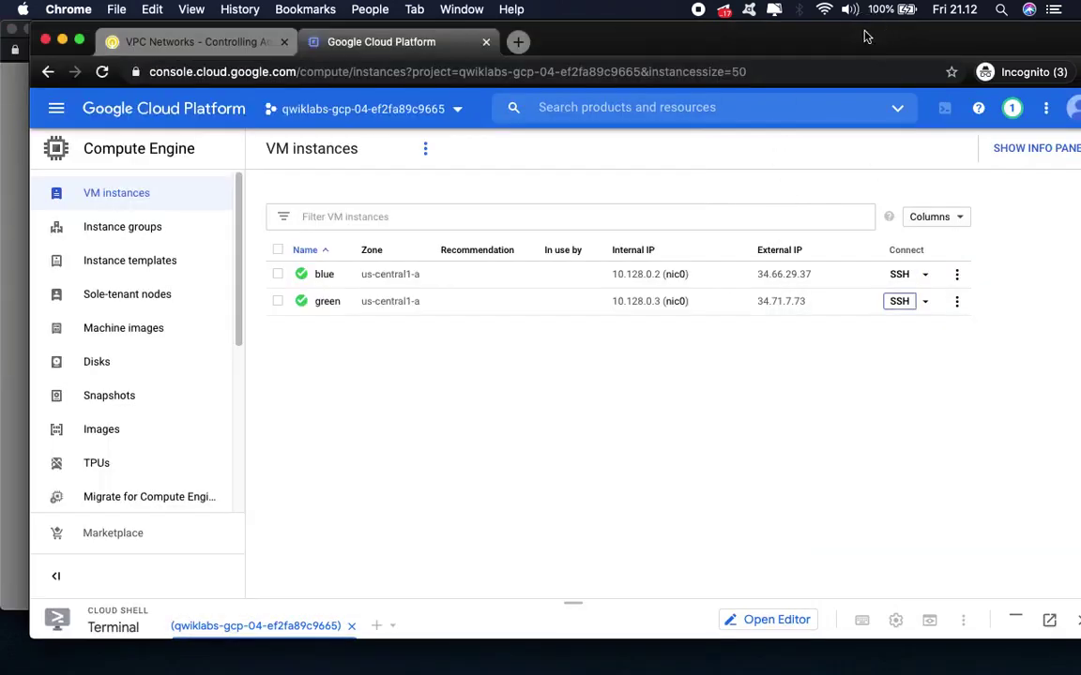
click(183, 42)
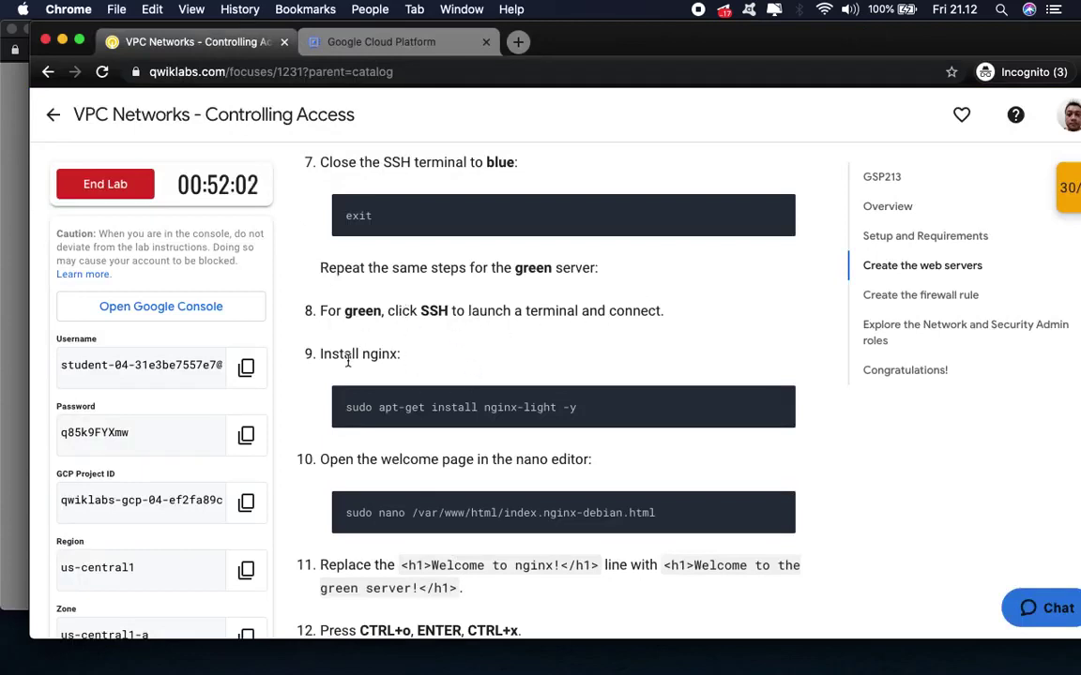
mouse_move(733, 414)
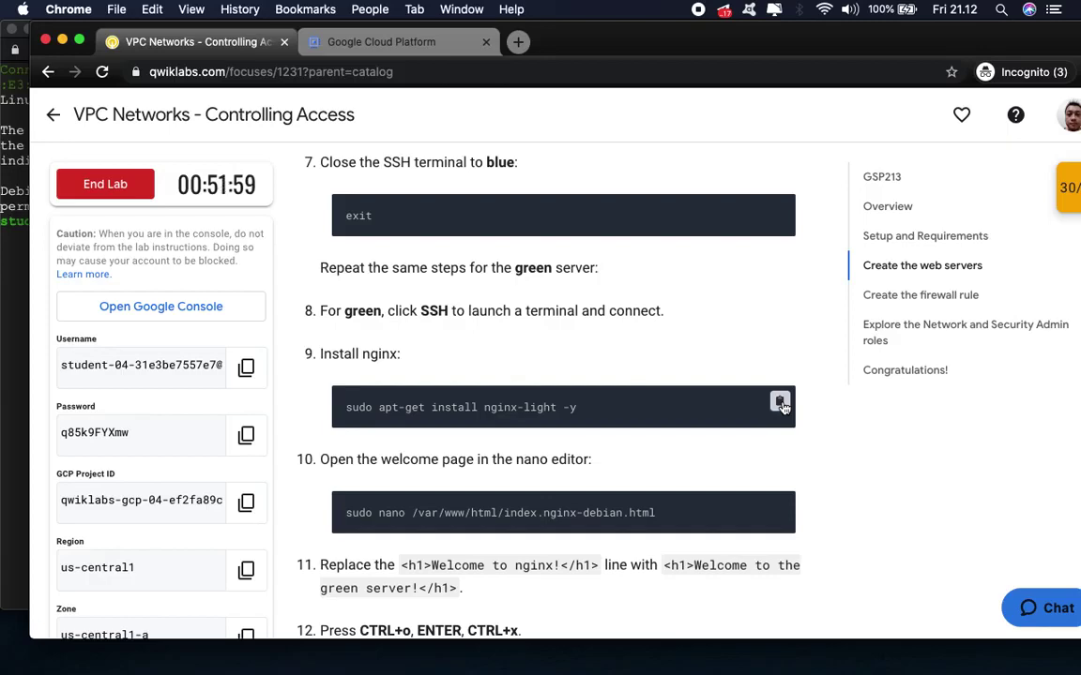
click(12, 265)
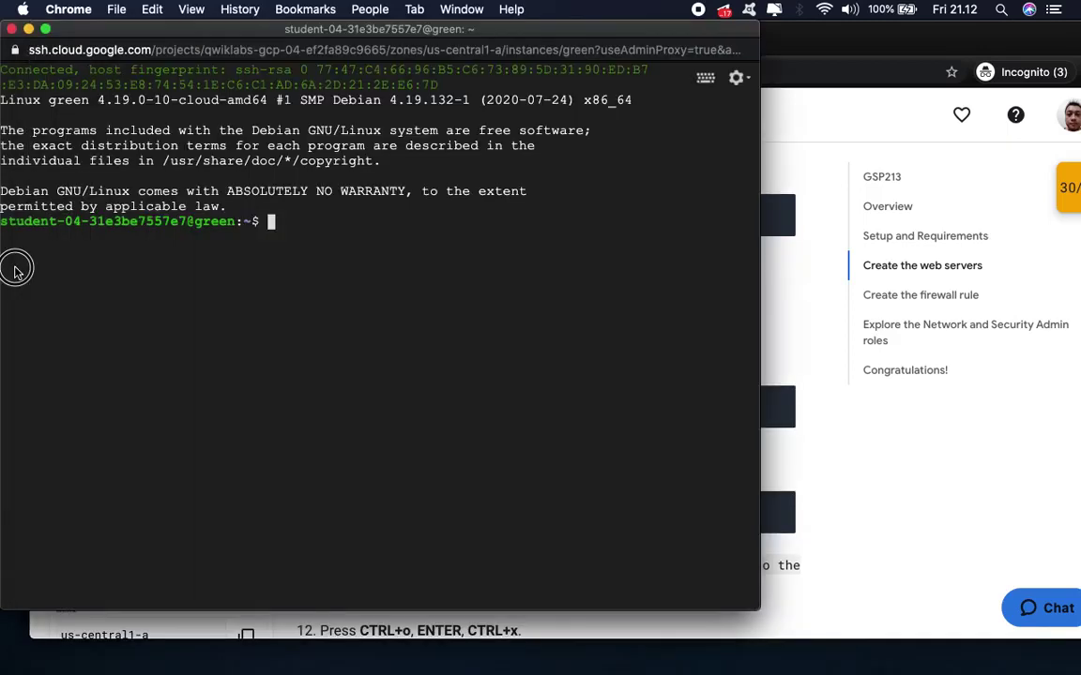
key(super+v)
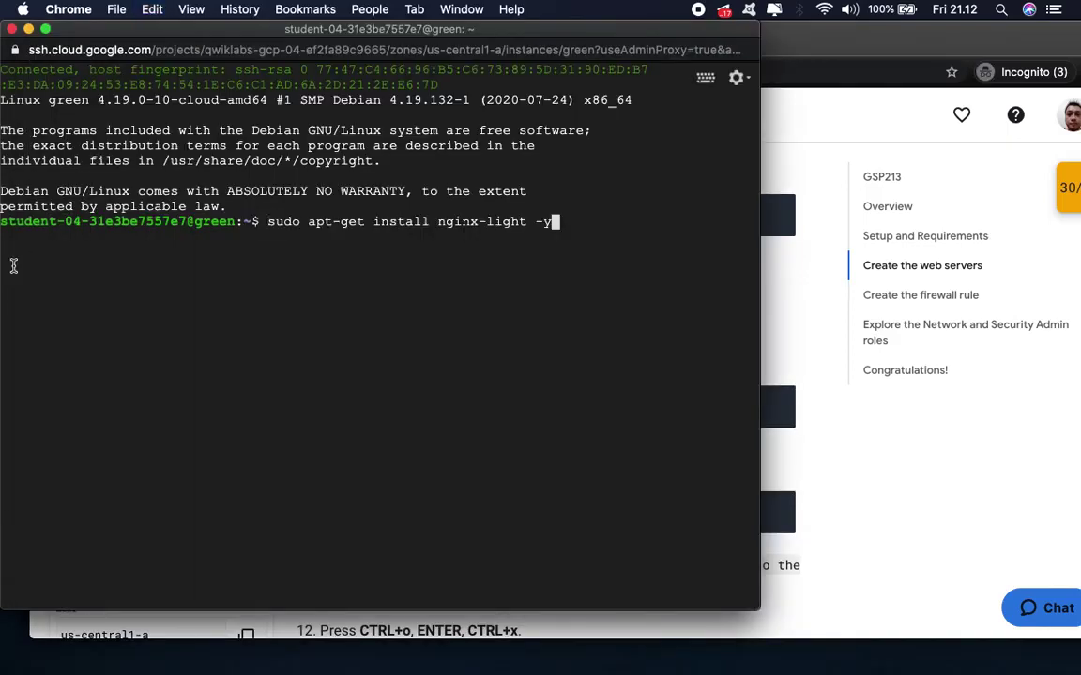
key(Return)
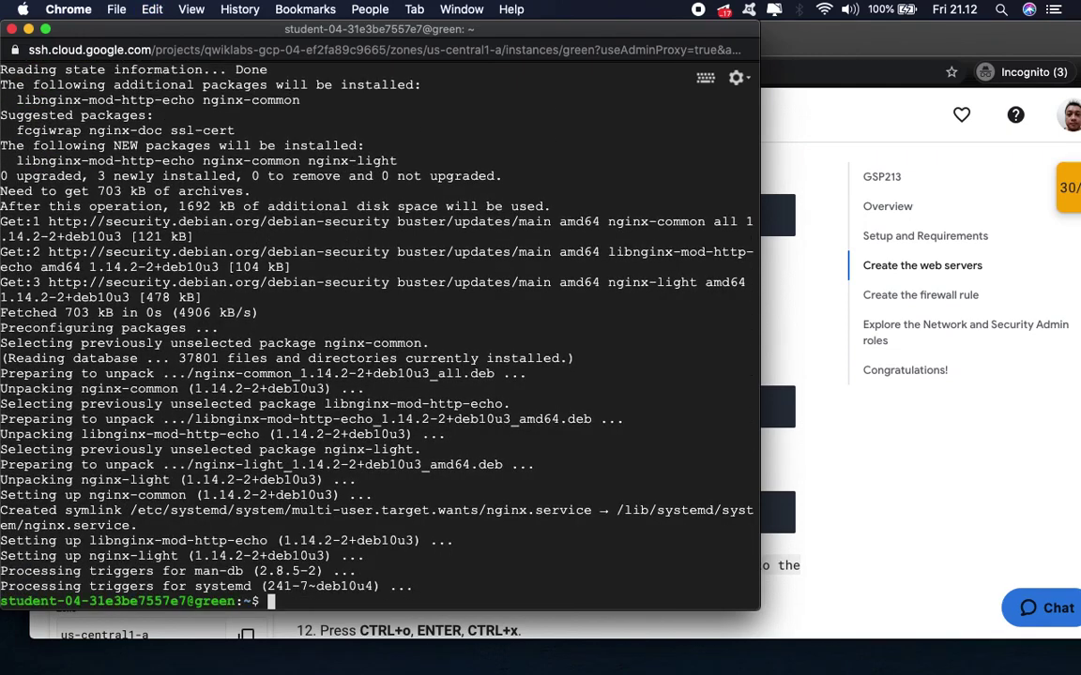
- Open the green server's welcome page in nano with "sudo nano /var/www/html/index.nginx-debian.html" from the lab instructions
click(840, 470)
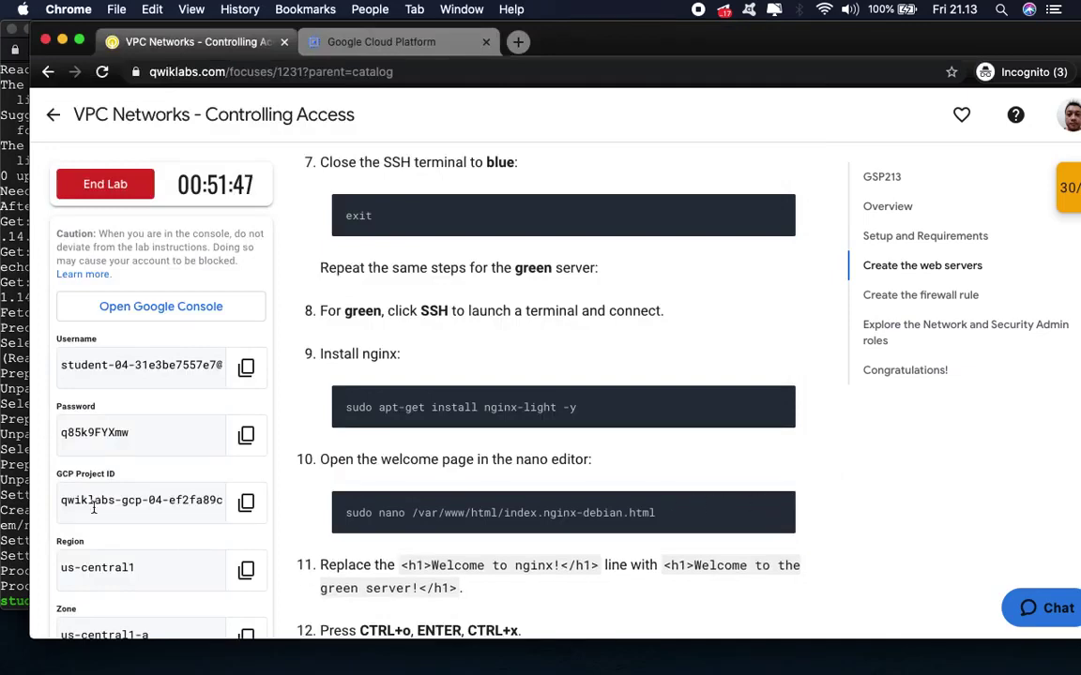
click(19, 475)
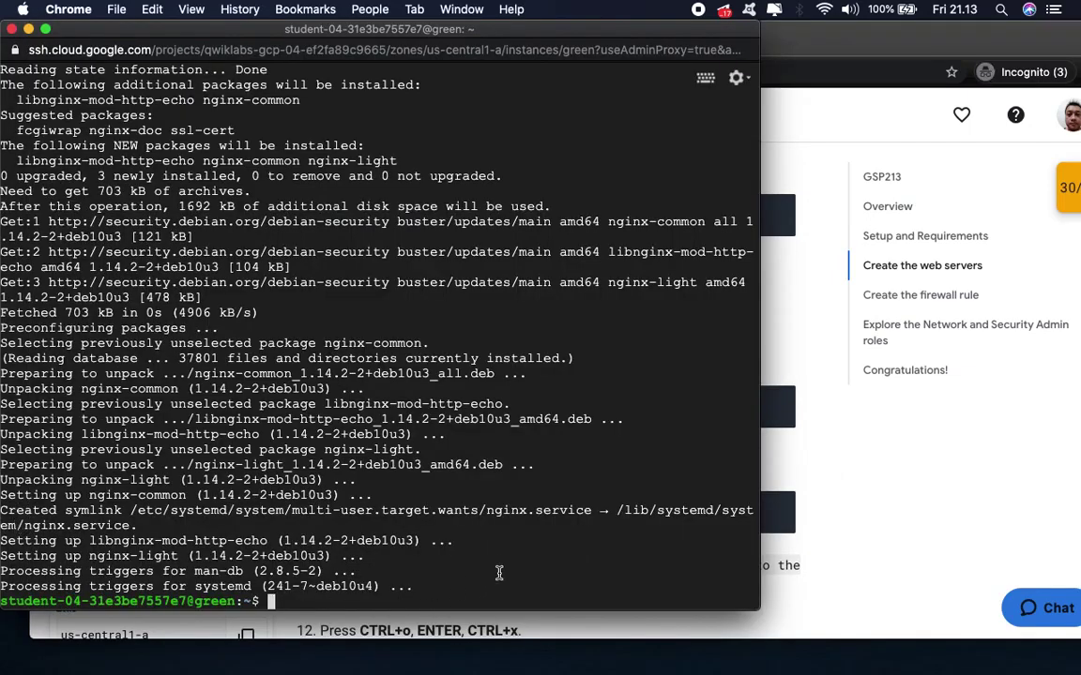
key(super+v)
key(Return)
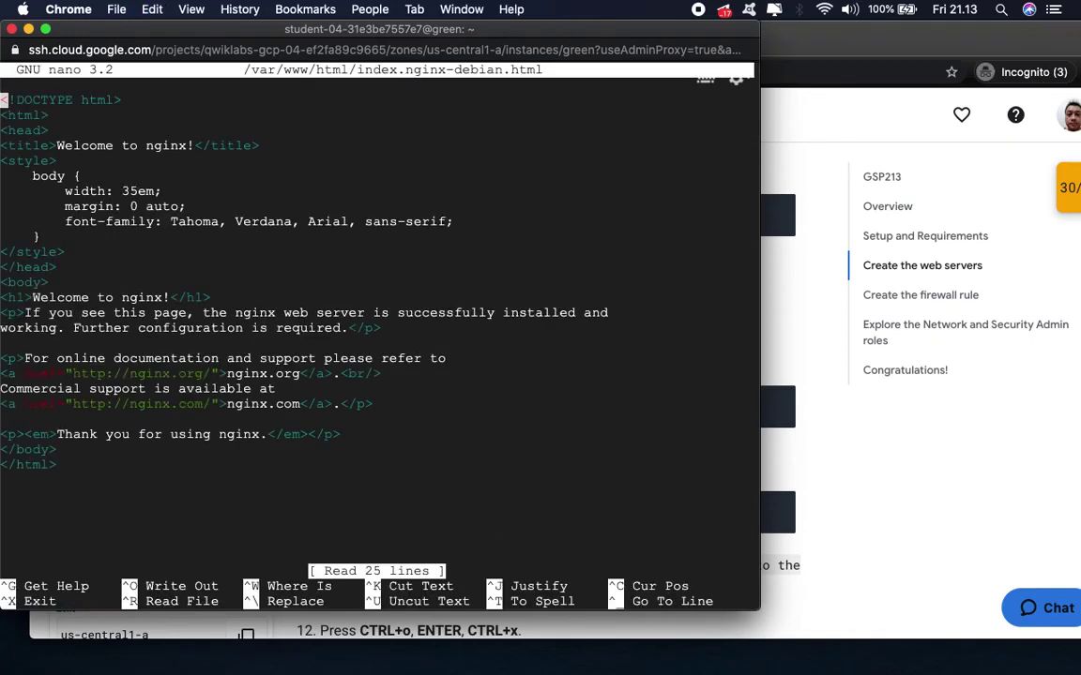
- Delete the word "nginx" from the h1 heading of the welcome page, keeping the exclamation mark
key(Down)
key(Down)
key(Down)
key(Down)
key(Down)
key(Down)
key(Down)
key(Down)
key(Down)
key(Down)
key(Down)
key(Down)
key(Down)
key(Right)
key(Right)
key(Right)
key(Right)
key(Right)
key(Right)
key(Right)
key(Right)
key(Right)
key(Right)
key(Right)
key(Right)
key(Right)
key(Right)
key(Right)
key(Right)
key(Right)
key(Left)
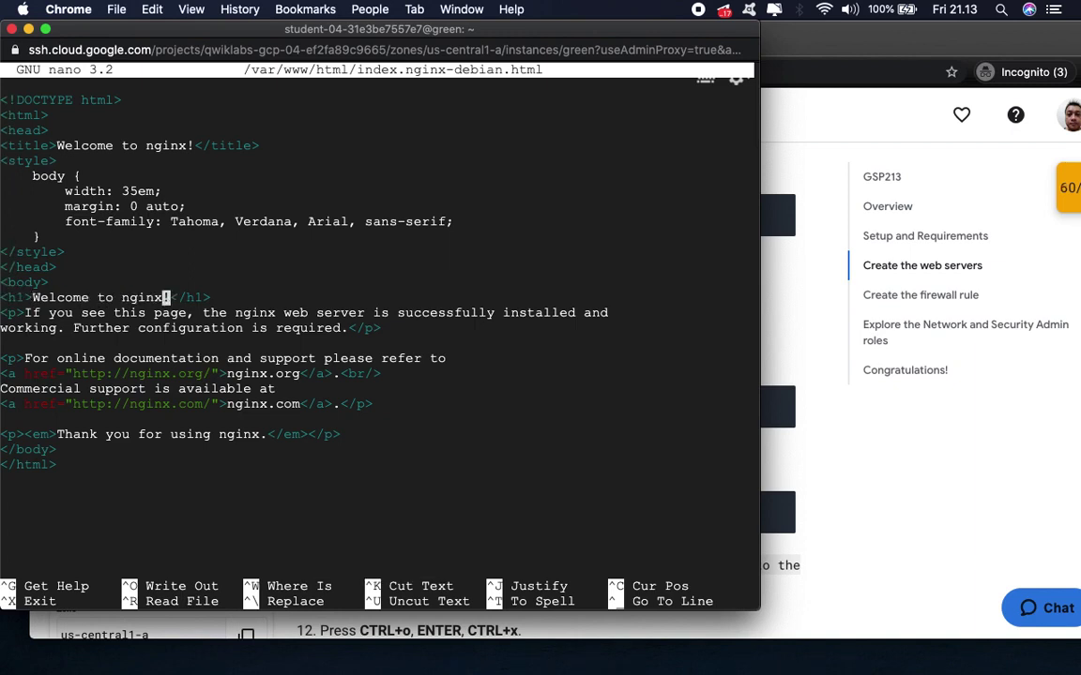
key(BackSpace)
key(BackSpace)
key(BackSpace)
key(BackSpace)
key(BackSpace)
key(BackSpace)
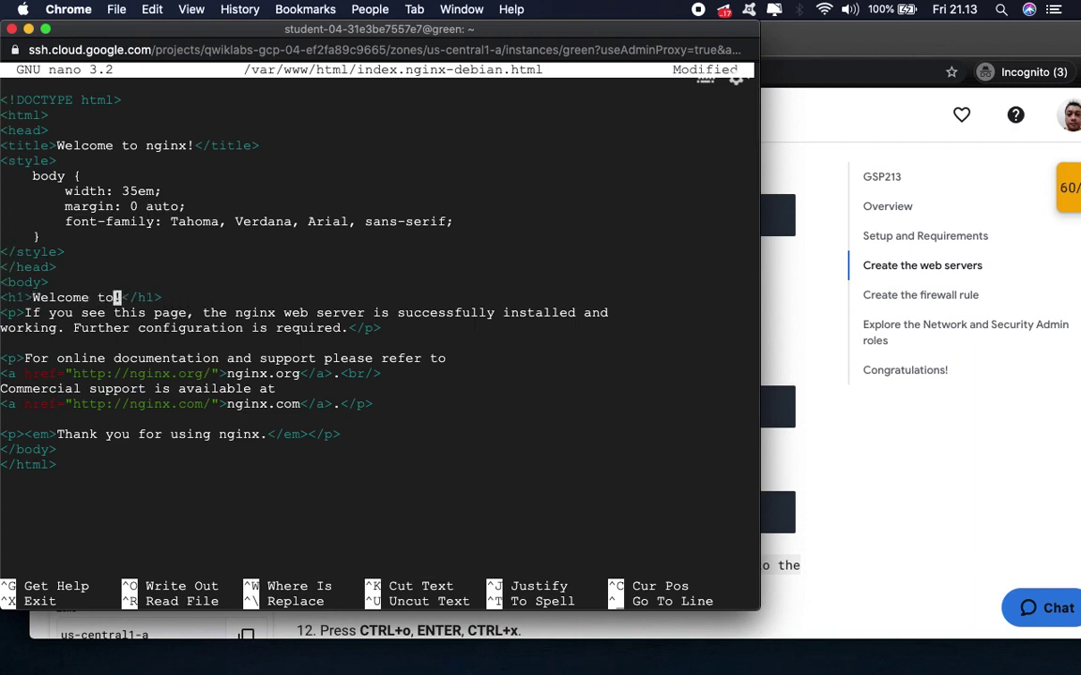
- Copy "the green server" from the lab instructions into the h1 heading so it reads "Welcome to the green server!"
click(840, 514)
scroll(815, 509, down, 5)
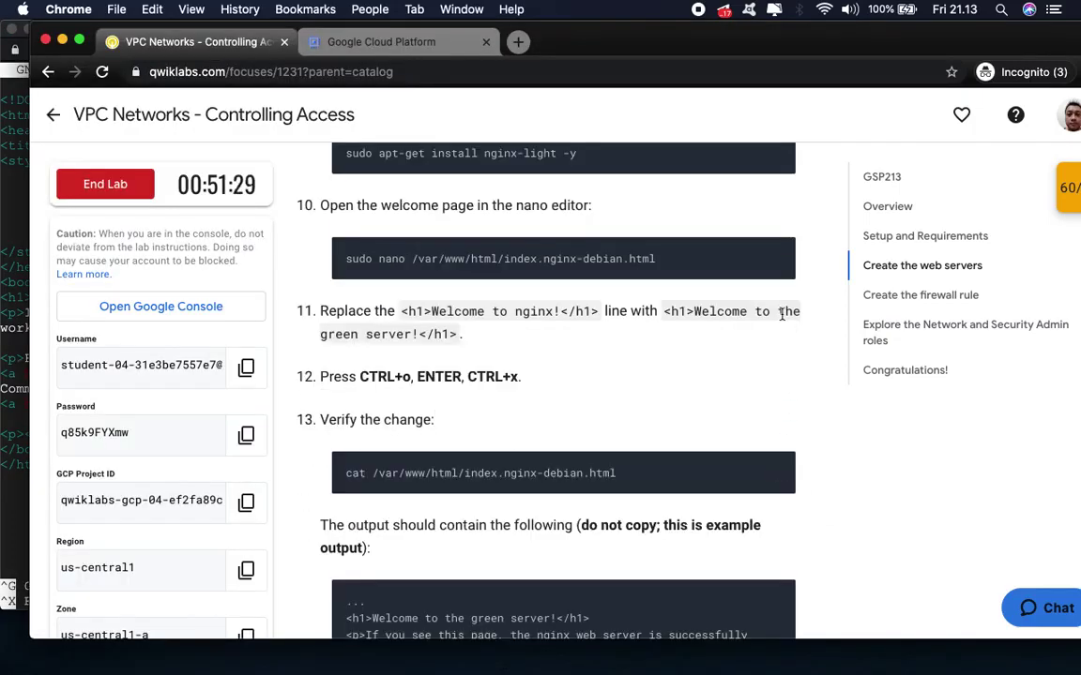
drag(778, 312, 413, 335)
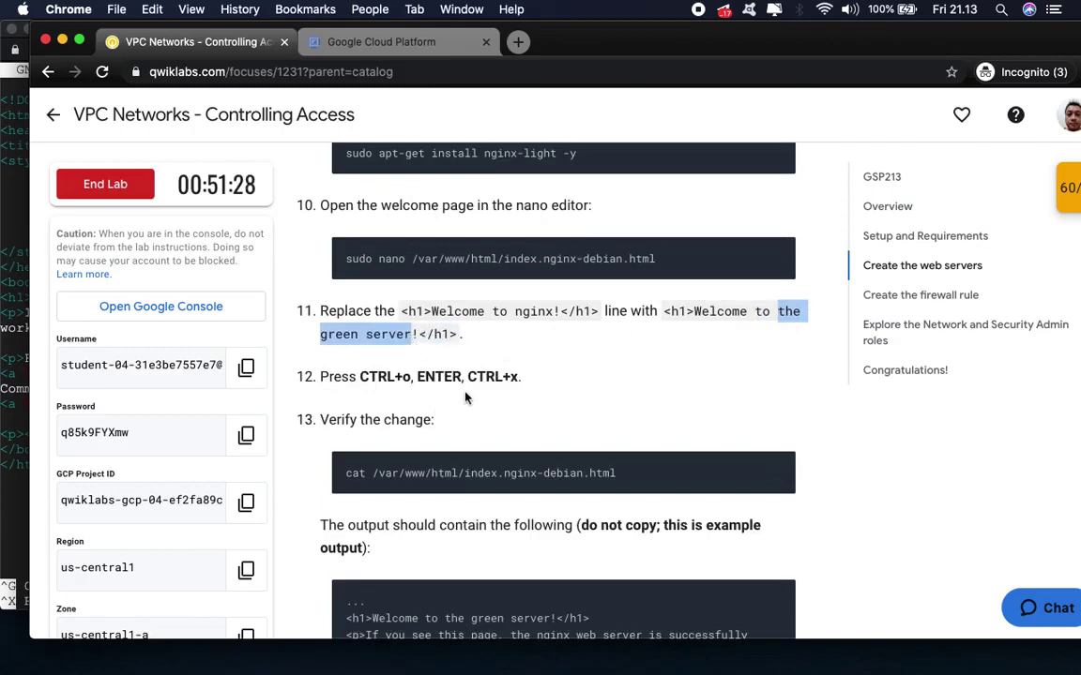
key(super+c)
click(18, 267)
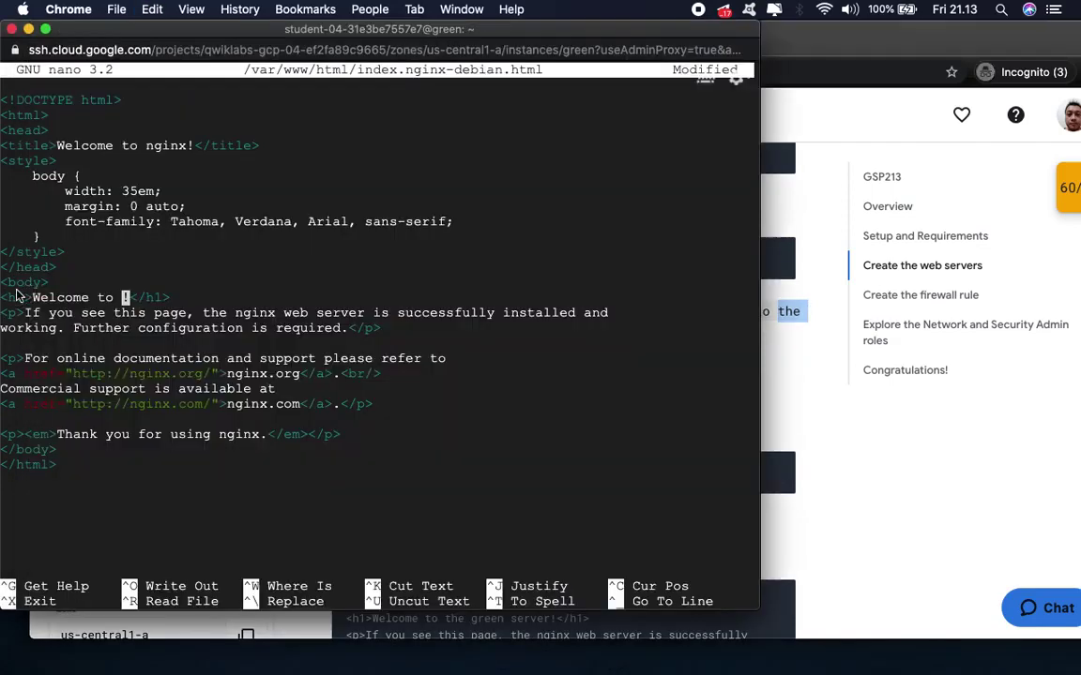
key(super+v)
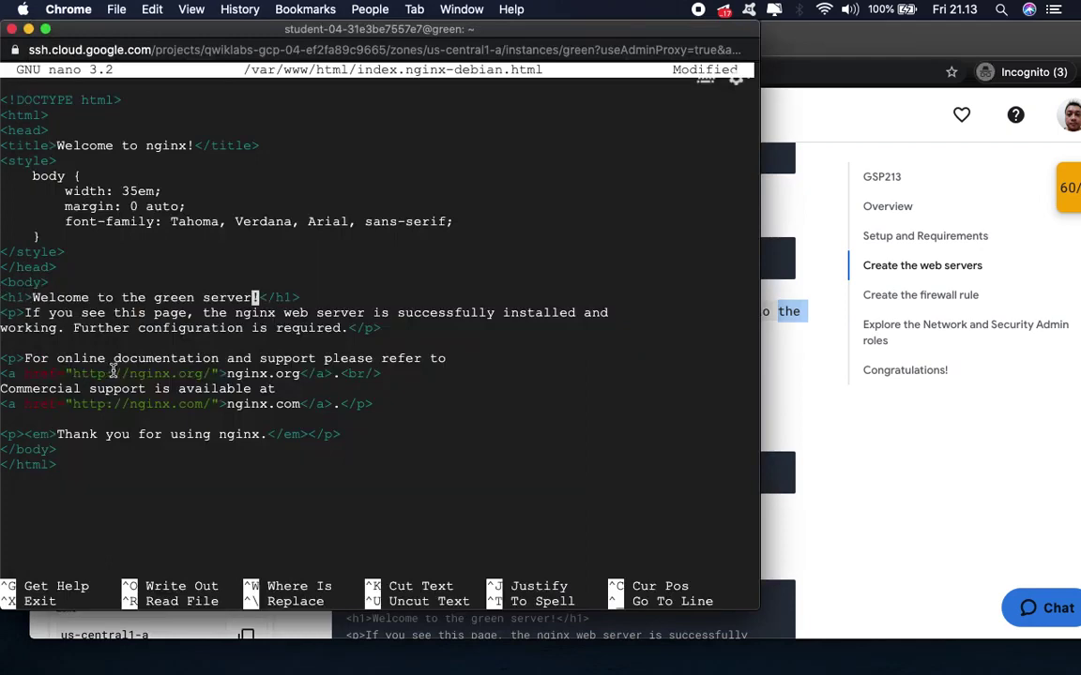
- Save the edited welcome page under its existing file name and exit nano
key(ctrl+o)
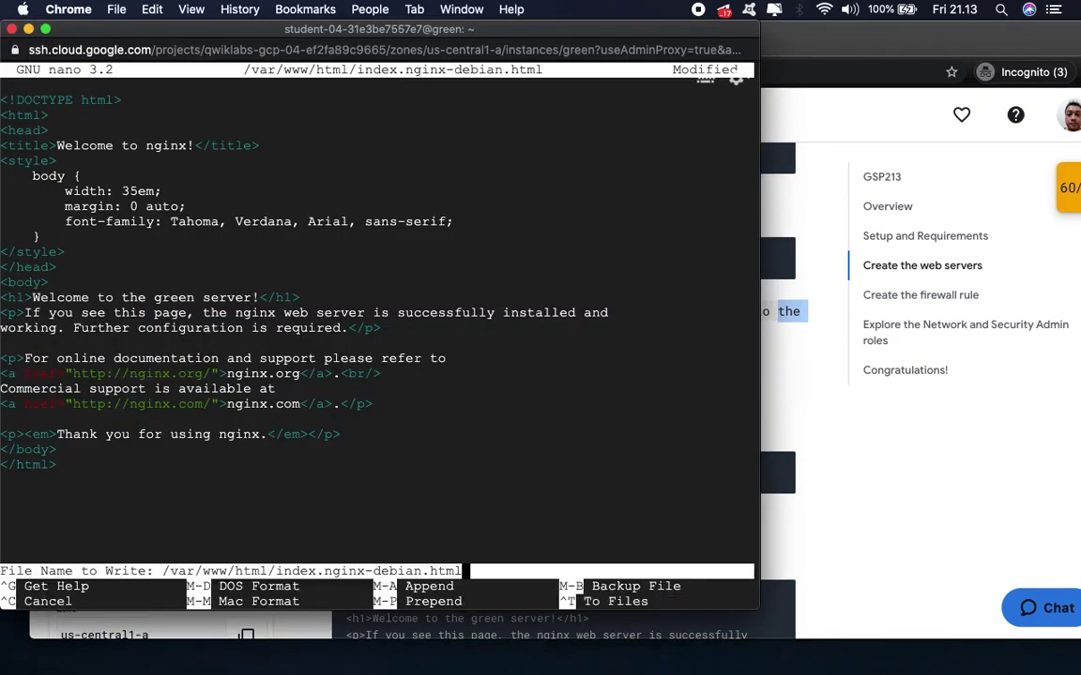
key(Return)
key(ctrl+x)
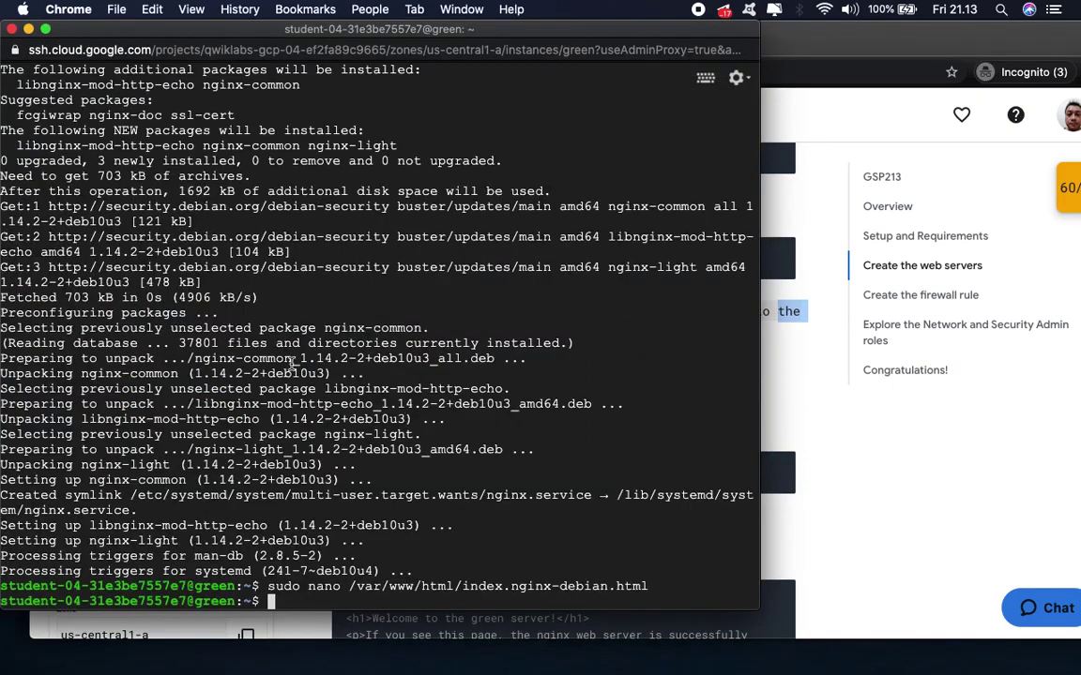
- Verify the green server's edited heading by running "cat /var/www/html/index.nginx-debian.html" as the lab instructs
click(837, 441)
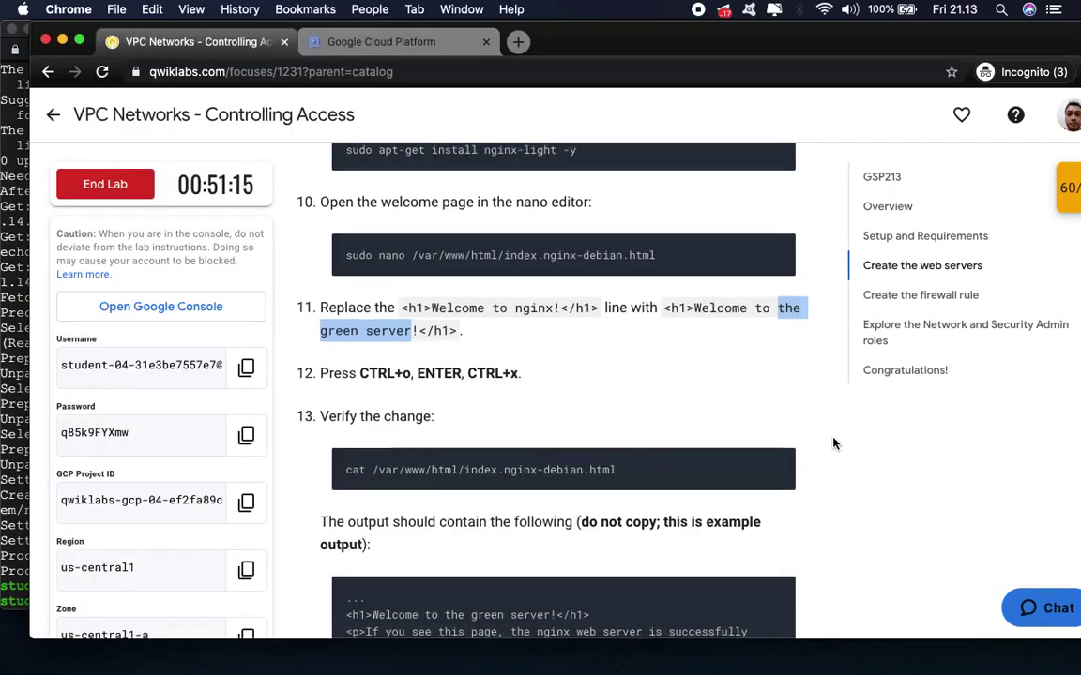
scroll(835, 443, down, 3)
scroll(832, 444, down, 3)
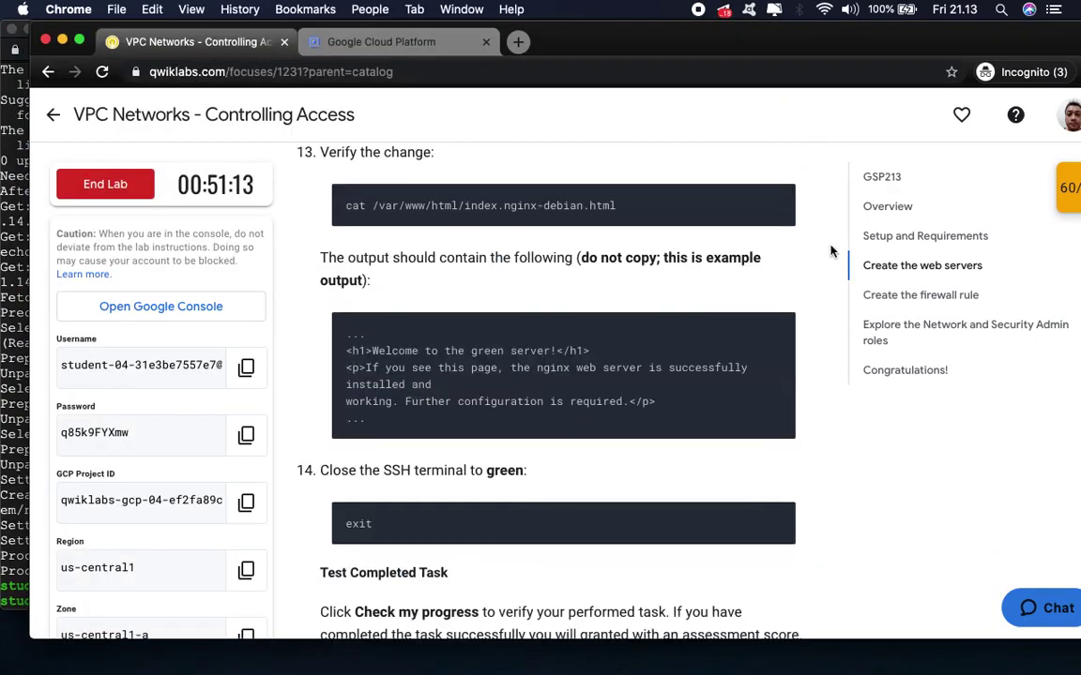
click(7, 284)
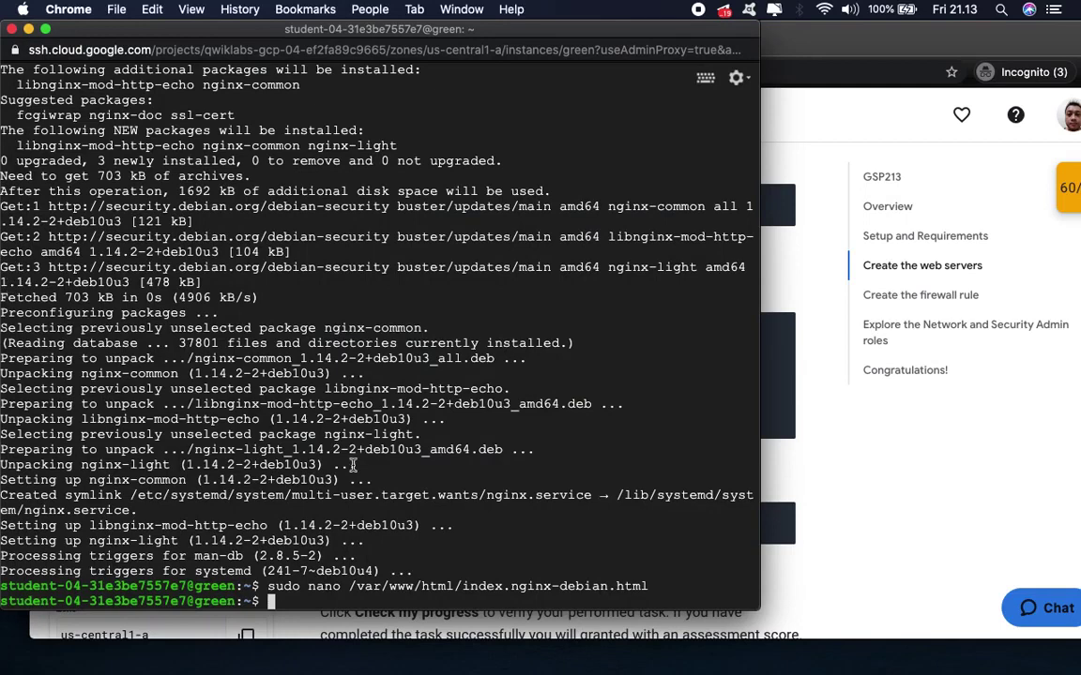
key(super+v)
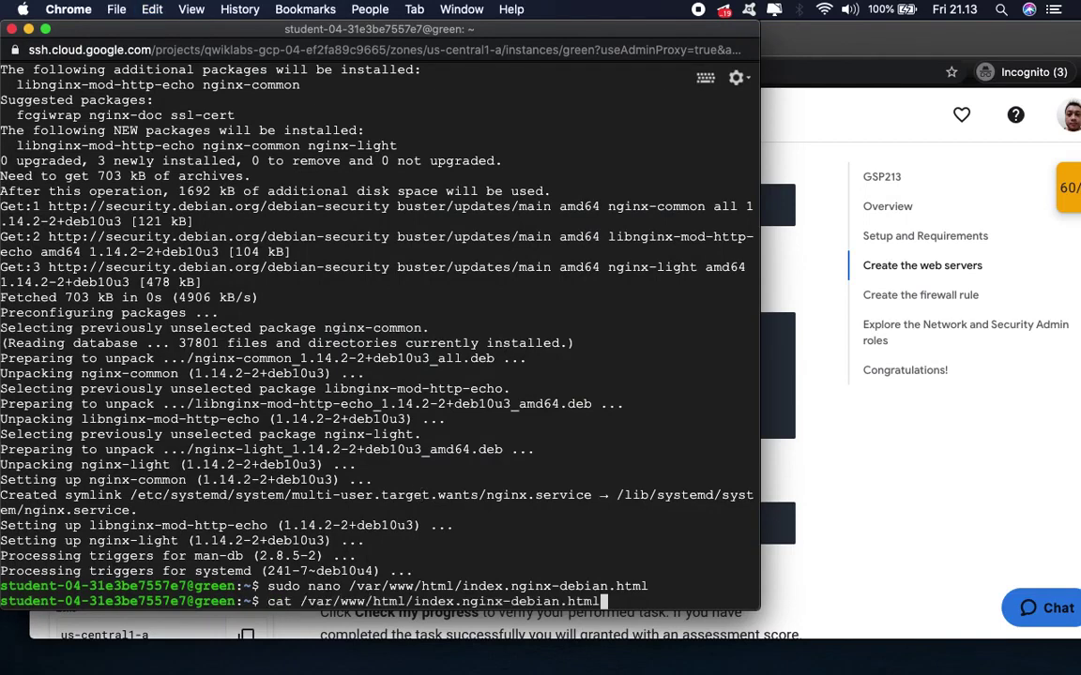
key(Return)
drag(154, 420, 245, 419)
- Check the lab's next instruction and close the green server's SSH session with the "exit" command
click(841, 471)
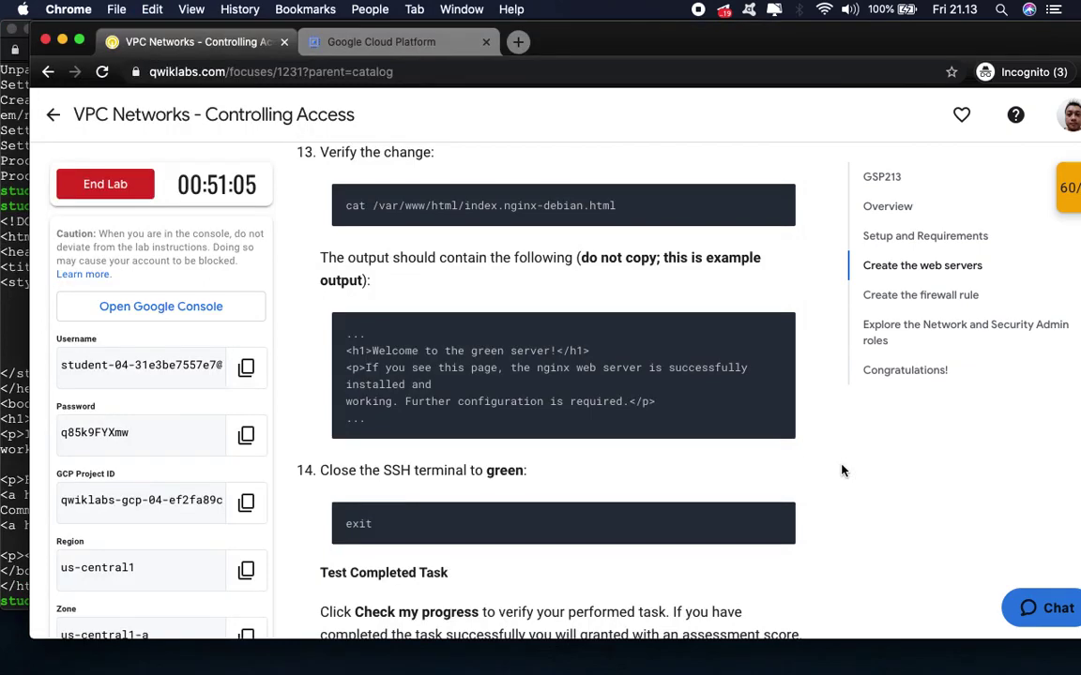
scroll(842, 471, down, 5)
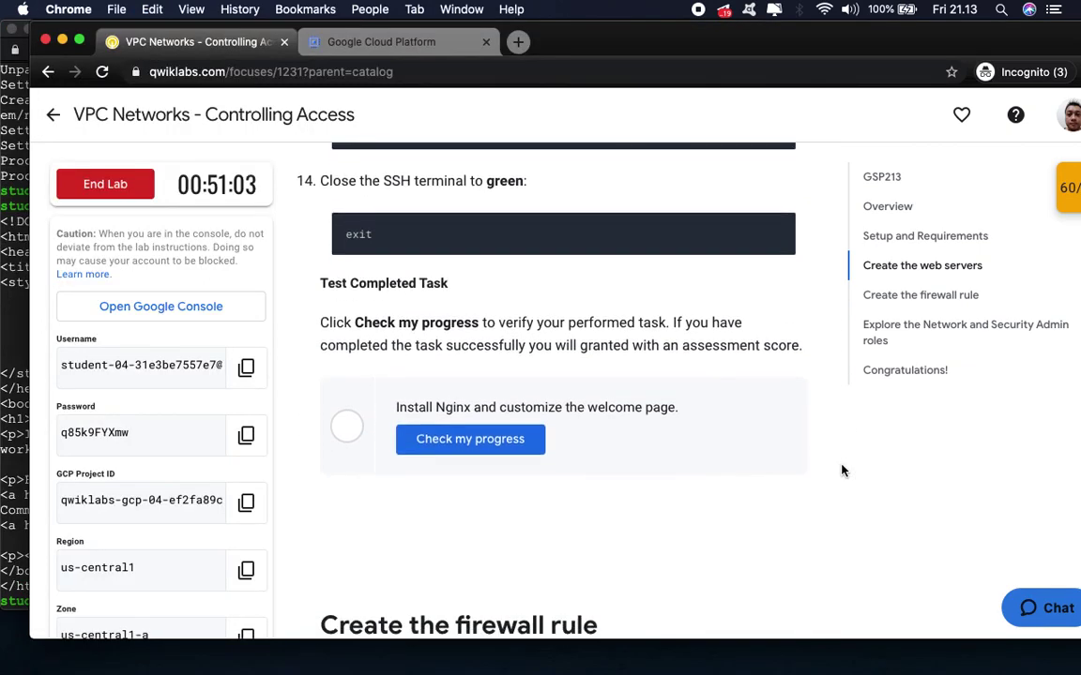
click(8, 310)
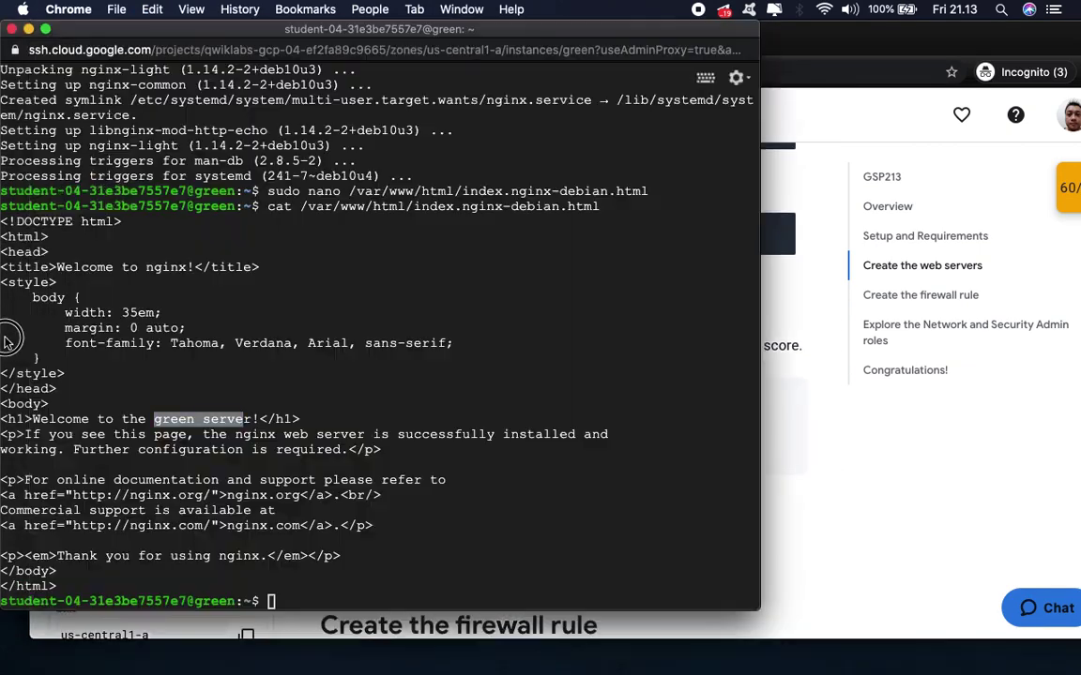
text(exit)
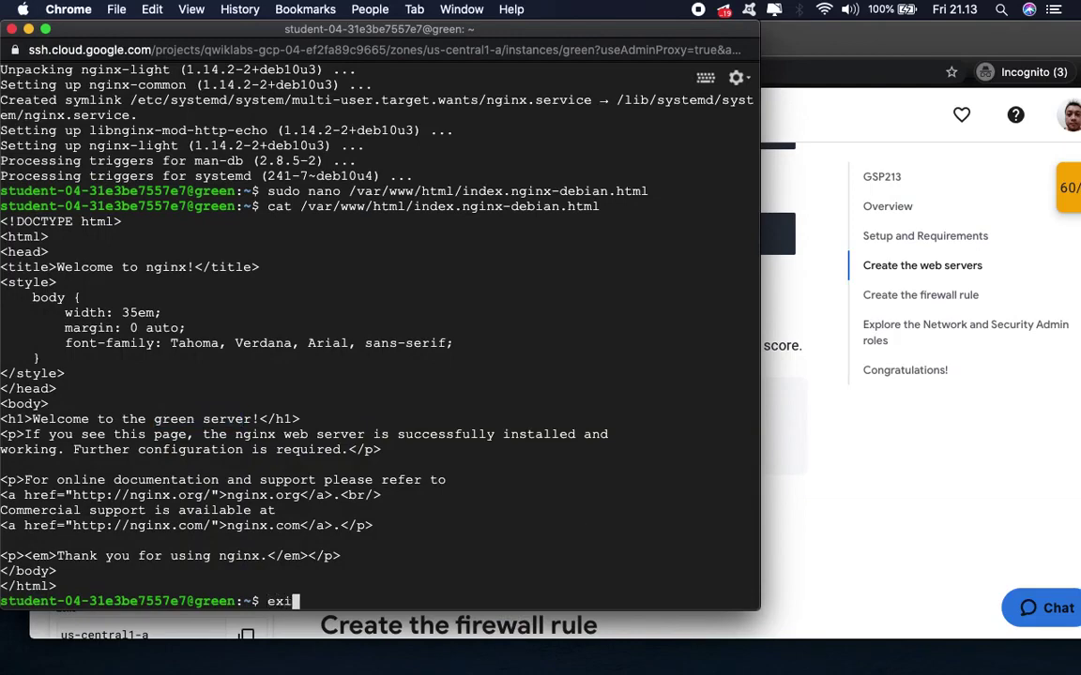
key(Return)
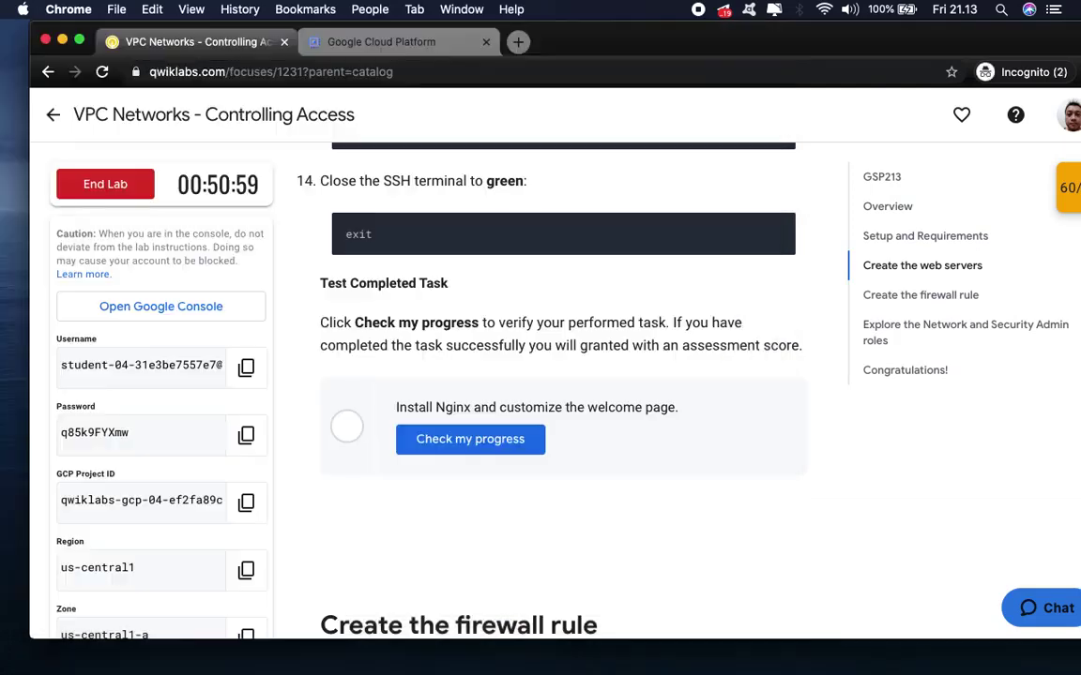
- Check the progress of the "Install Nginx and customize the welcome page" task and review the checkpoint scores
click(463, 450)
drag(655, 38, 626, 37)
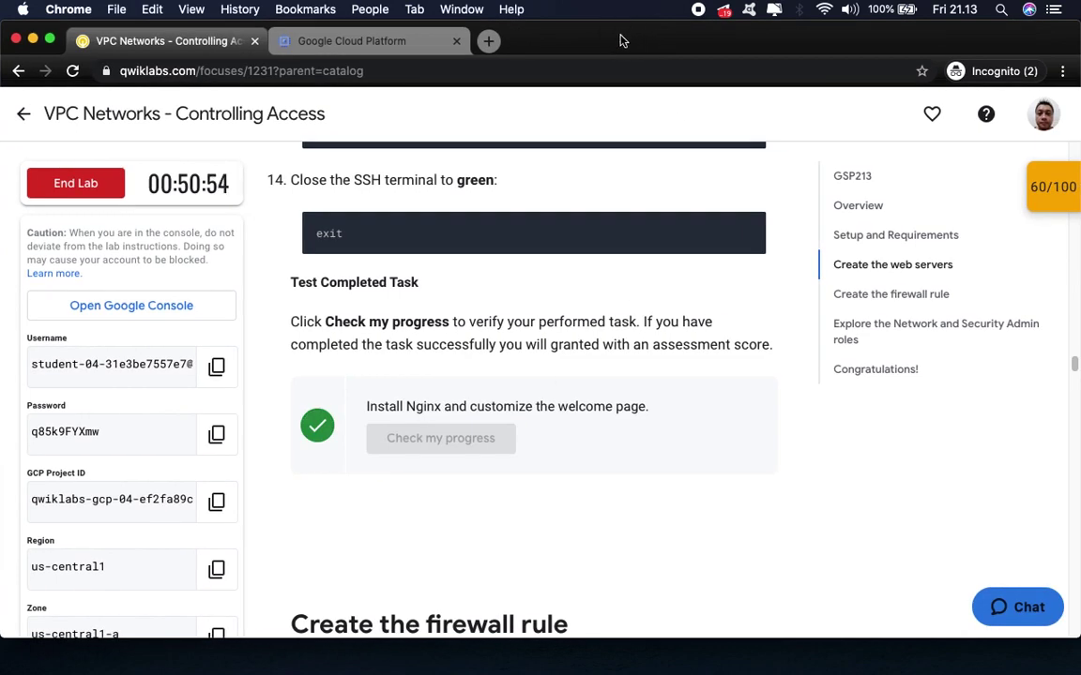
click(1043, 188)
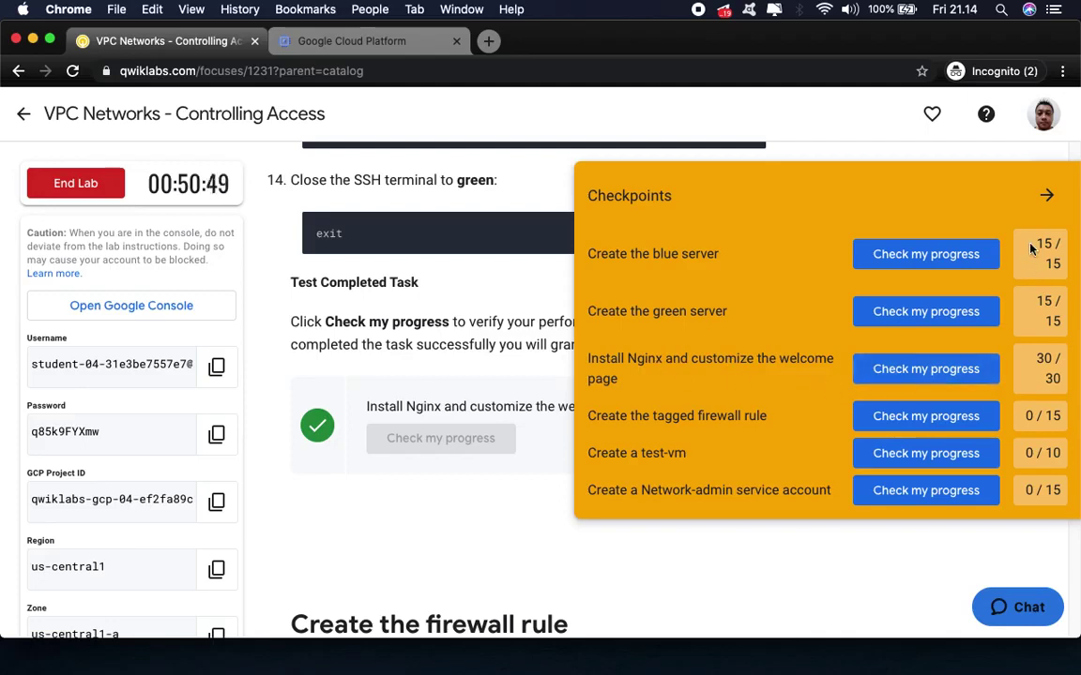
click(1046, 195)
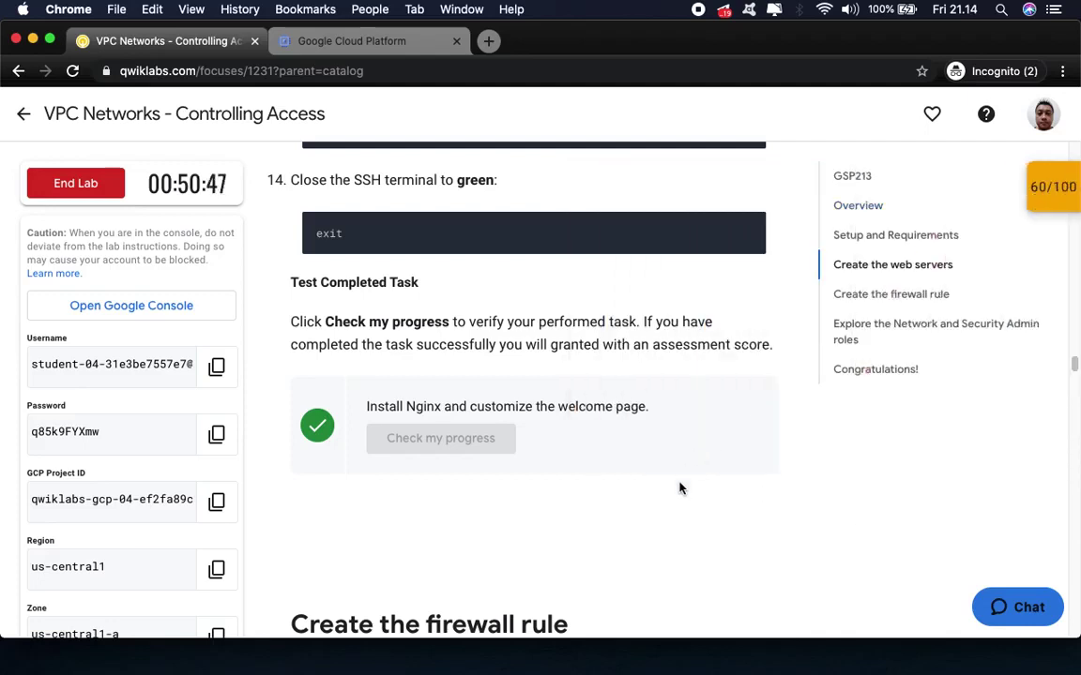
- Read the lab's tagged firewall rule instructions and open the VPC network firewall rules list in the Google Cloud console
scroll(681, 488, down, 5)
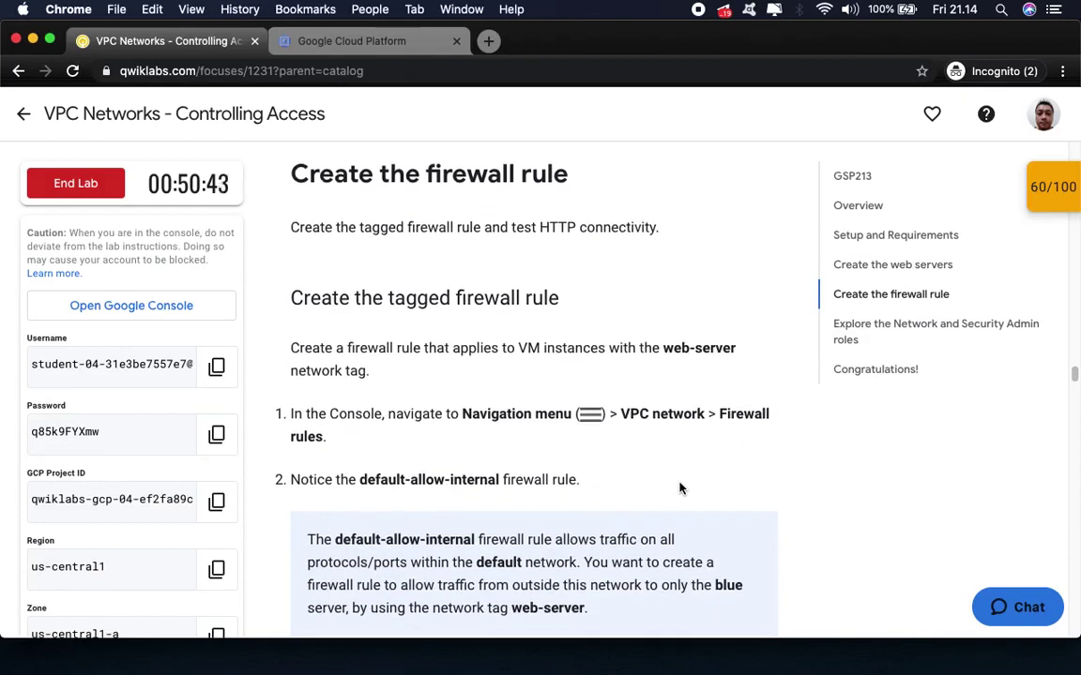
drag(358, 228, 455, 229)
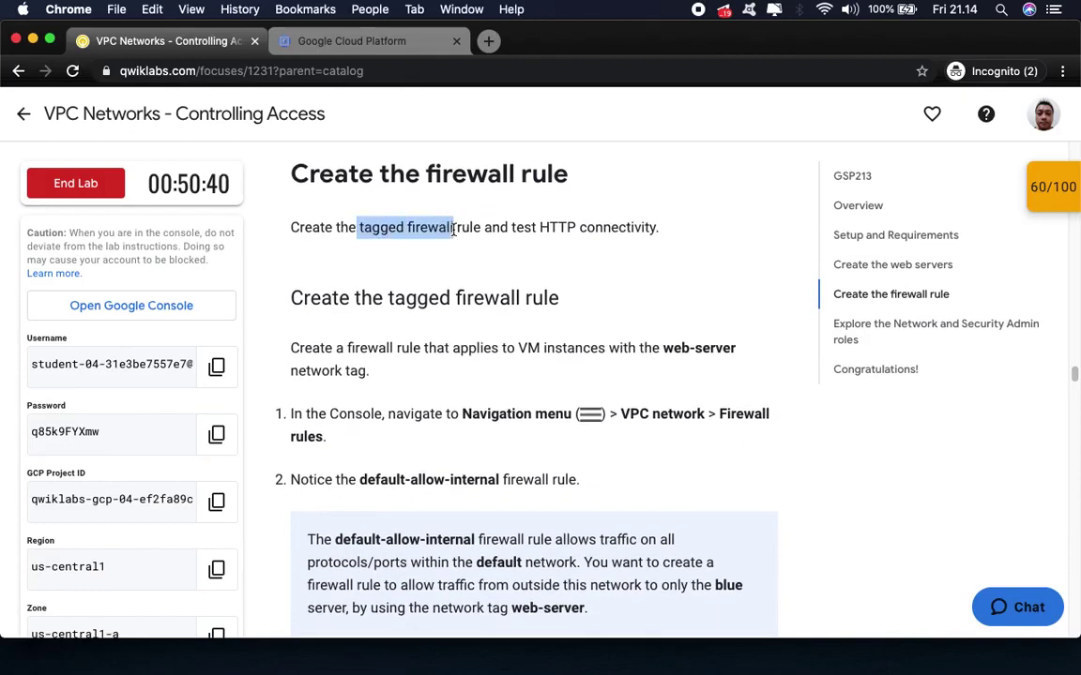
click(436, 363)
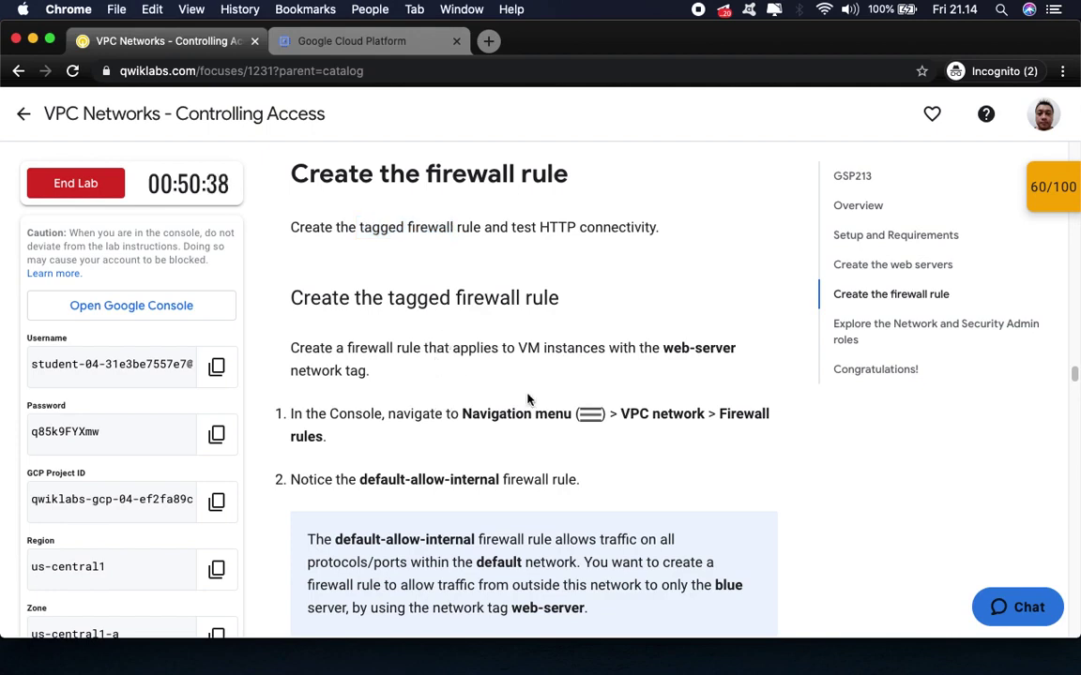
scroll(528, 399, down, 5)
scroll(528, 398, up, 2)
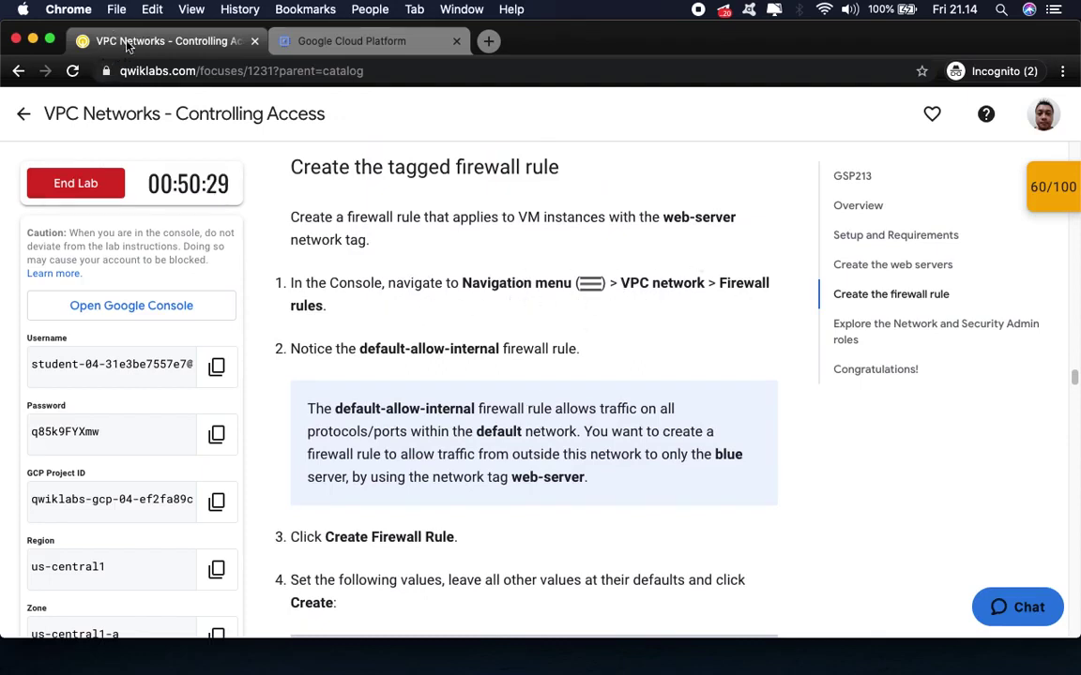
click(347, 45)
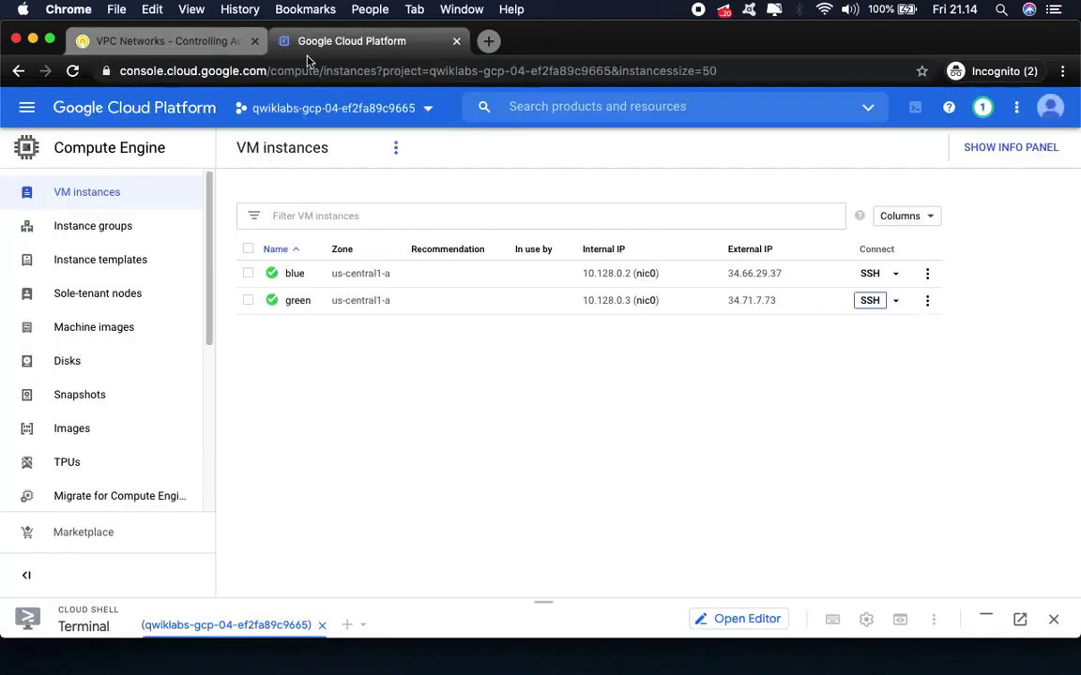
click(27, 110)
drag(241, 217, 233, 346)
mouse_move(187, 345)
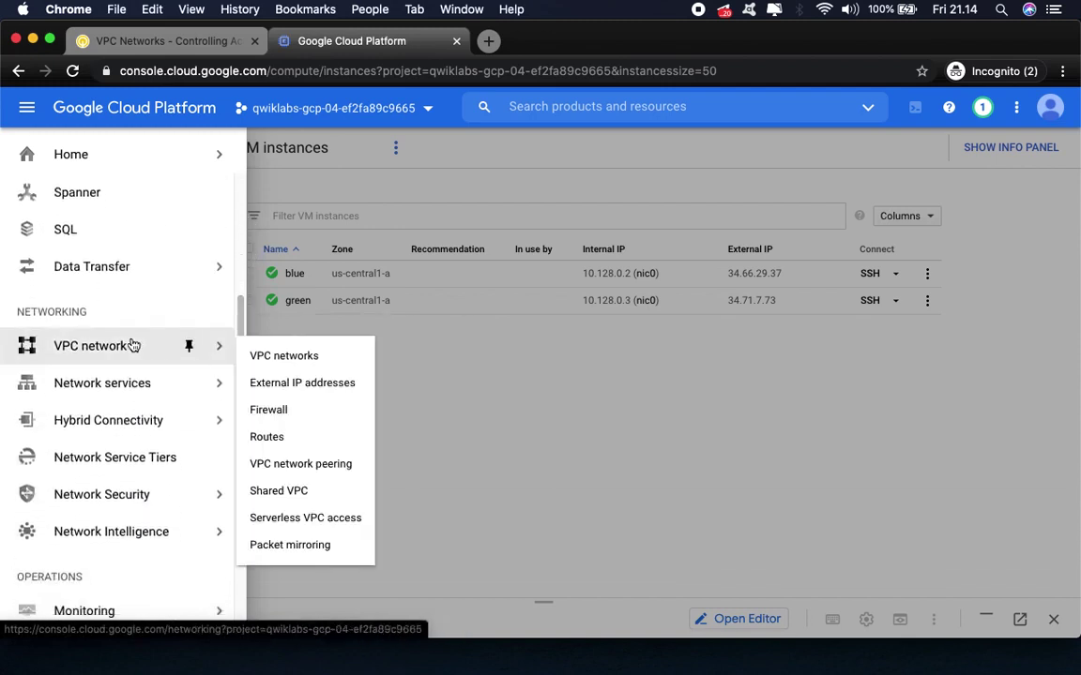
click(292, 422)
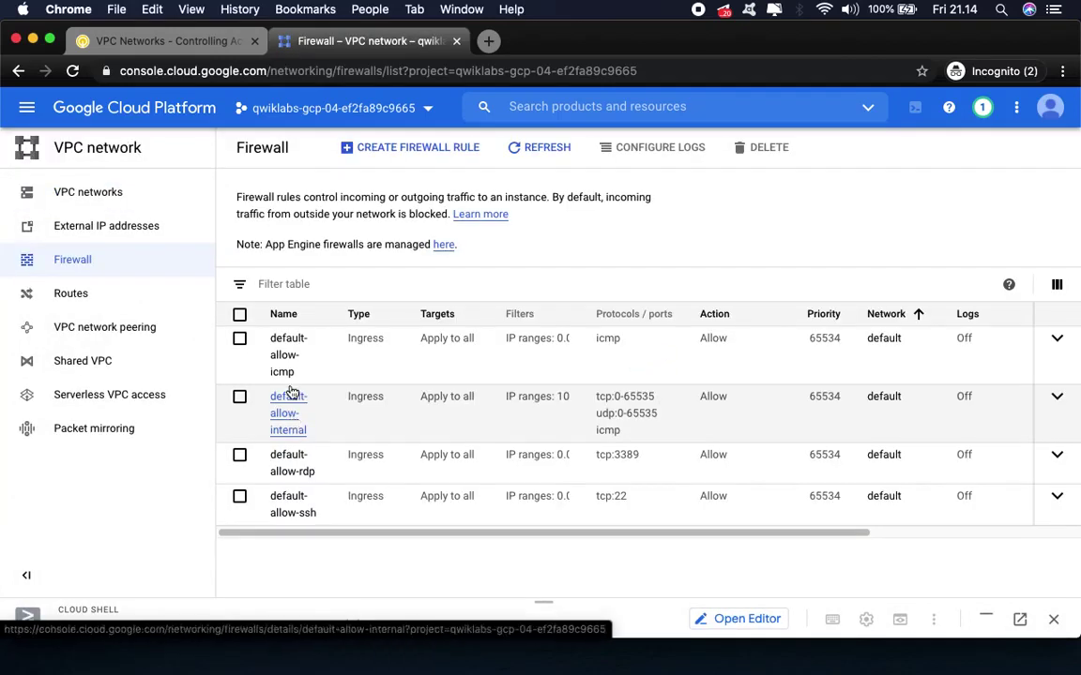
- Review the lab's note on the default-allow-internal rule against the console's rule list and start creating a new firewall rule
click(171, 42)
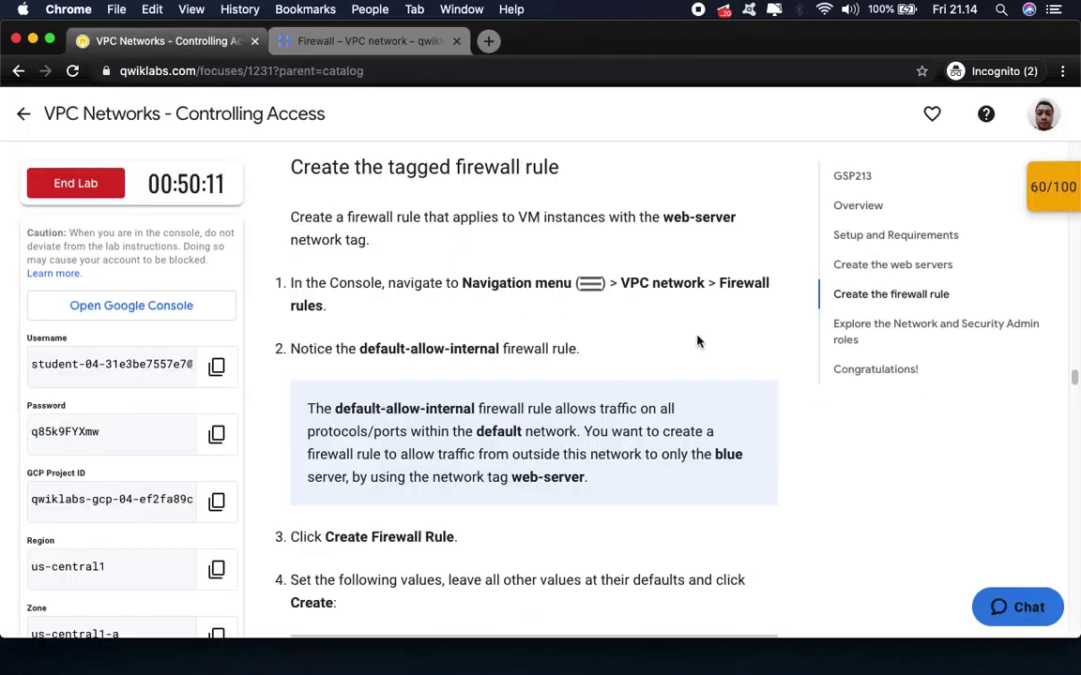
scroll(572, 338, down, 5)
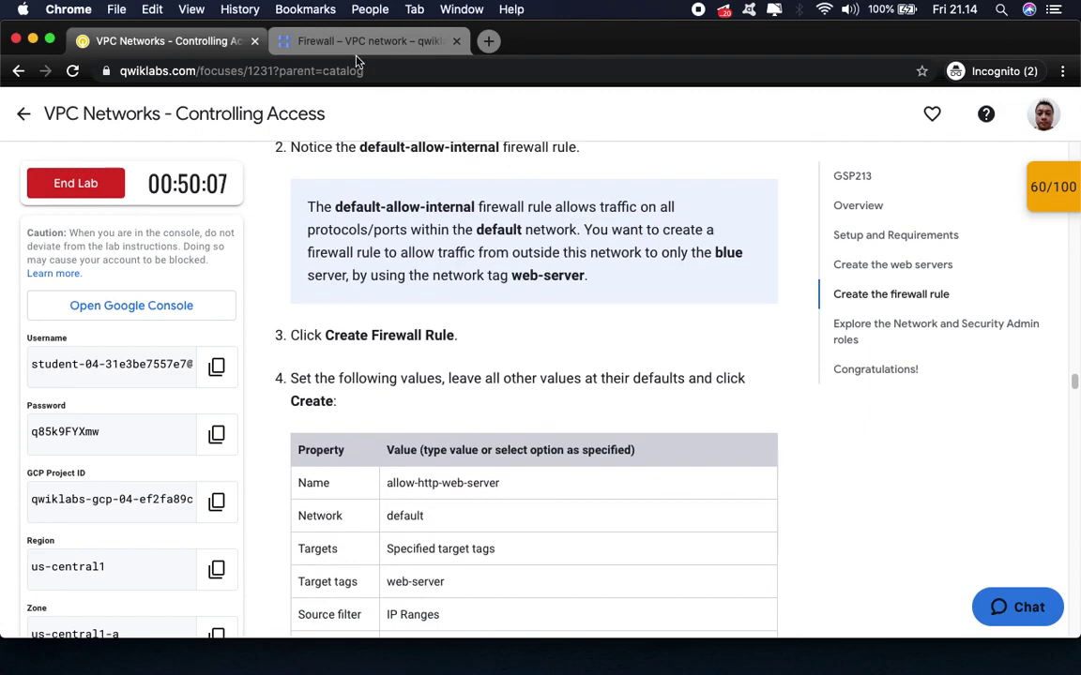
click(319, 41)
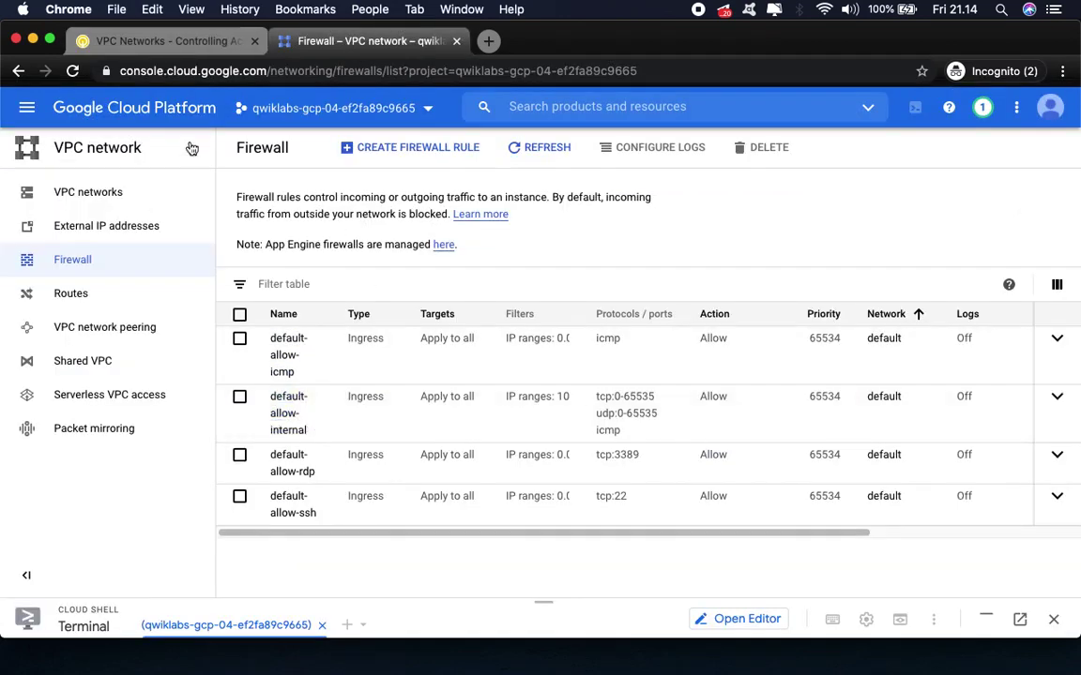
click(143, 42)
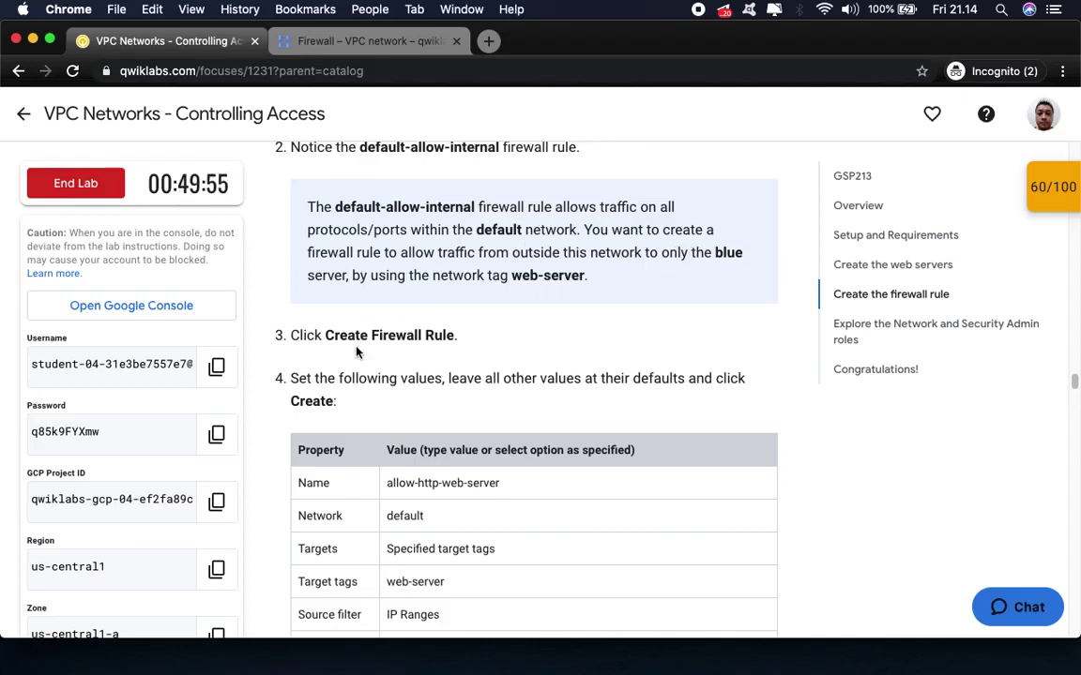
scroll(355, 352, up, 1)
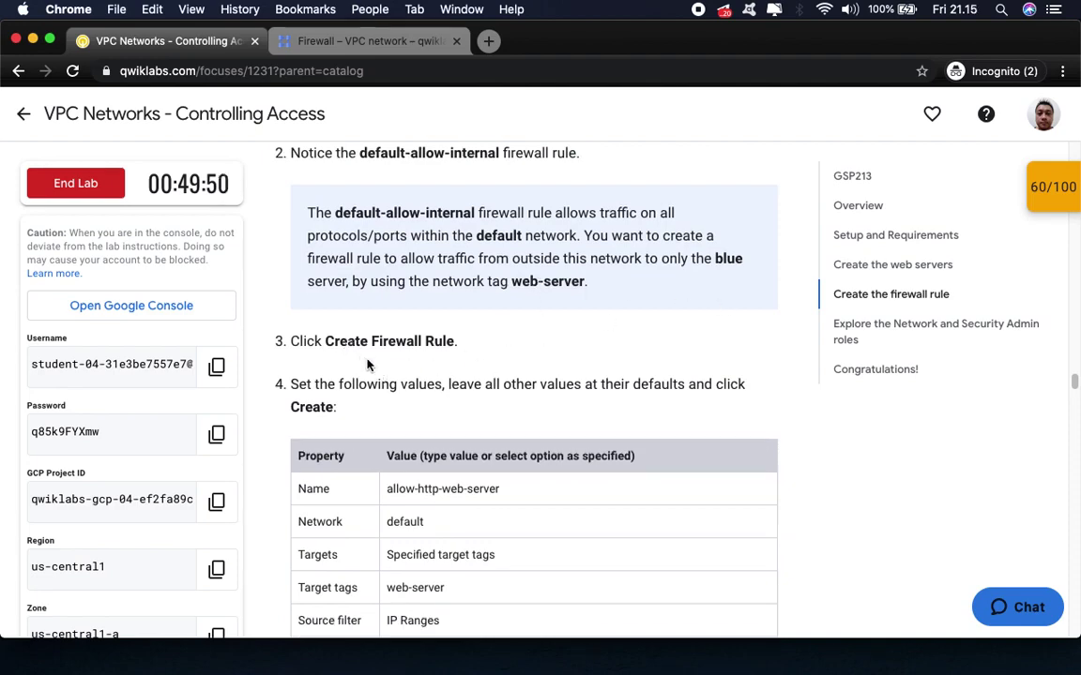
click(322, 42)
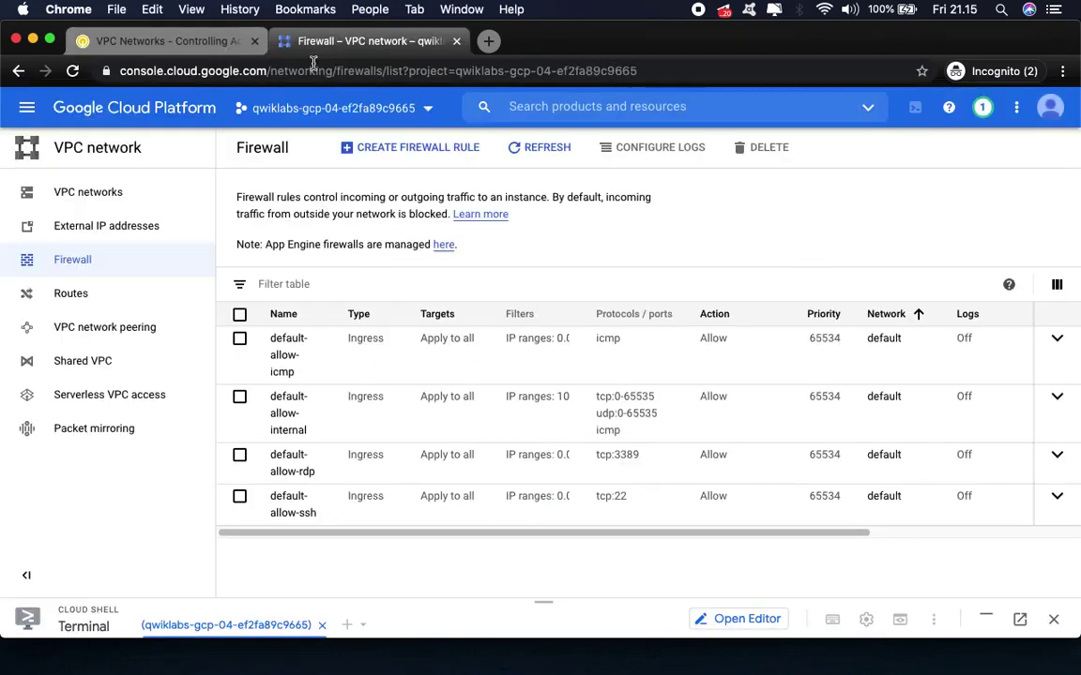
click(413, 150)
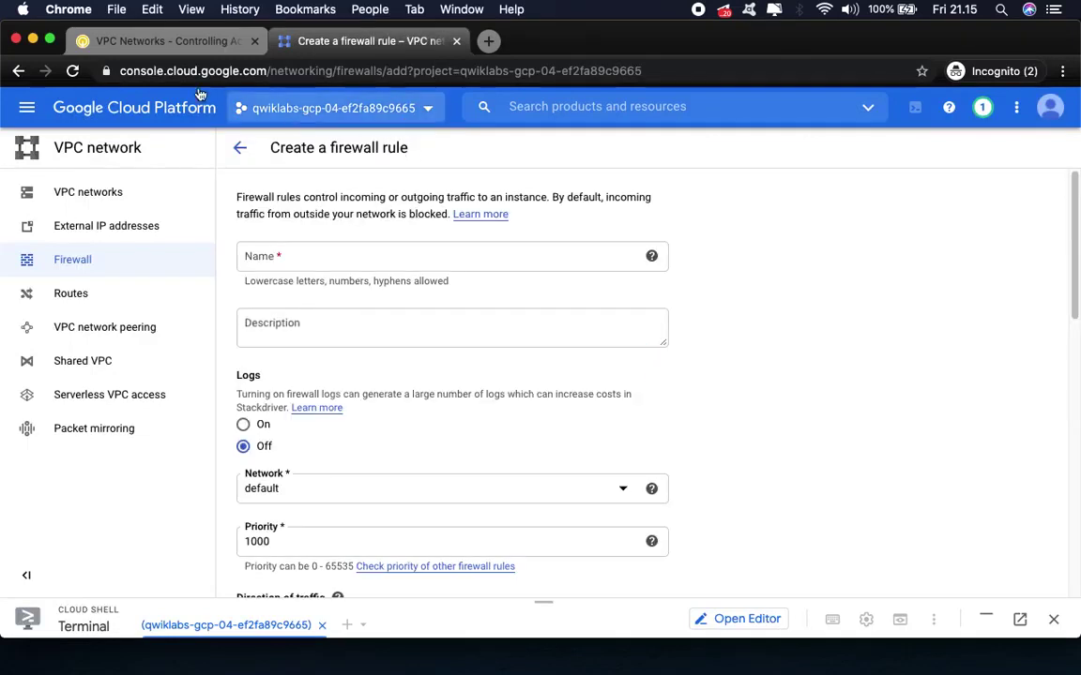
- Name the new firewall rule allow-http-web-server, copying the name from the lab's property table
click(159, 41)
scroll(424, 400, down, 5)
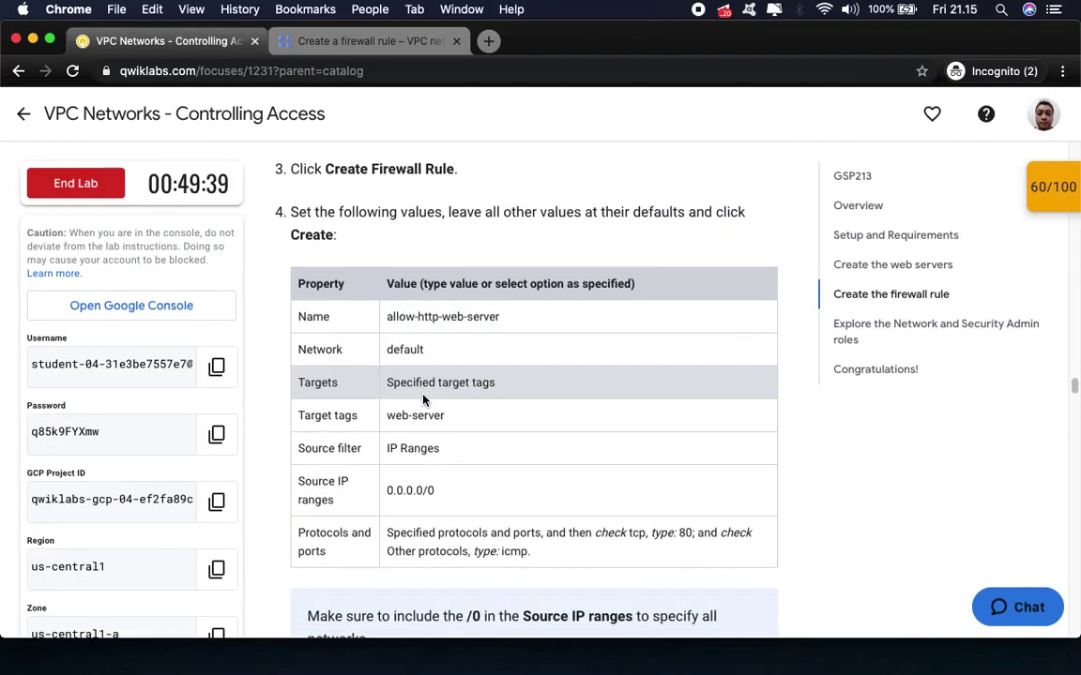
drag(387, 244, 499, 244)
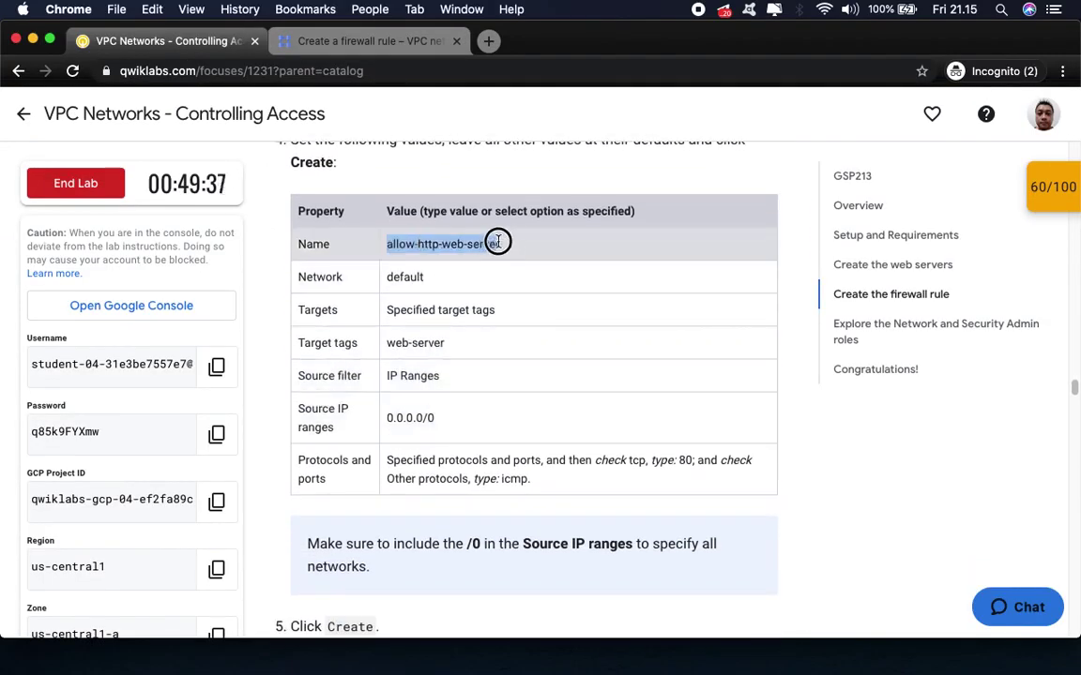
right_click(476, 245)
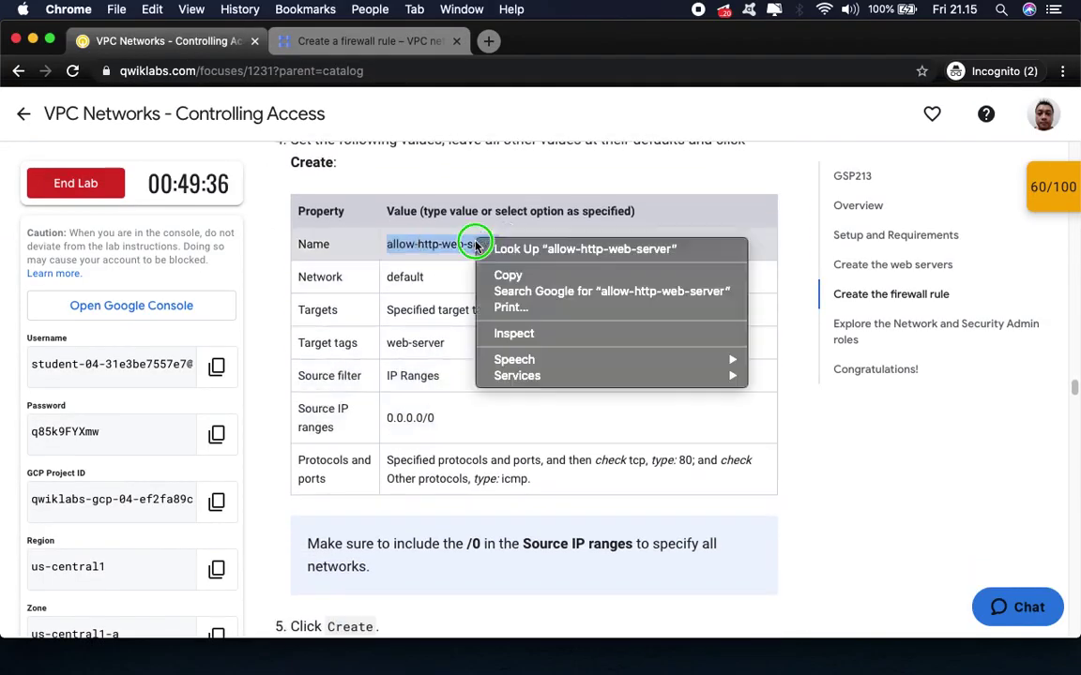
click(508, 274)
click(337, 41)
click(313, 260)
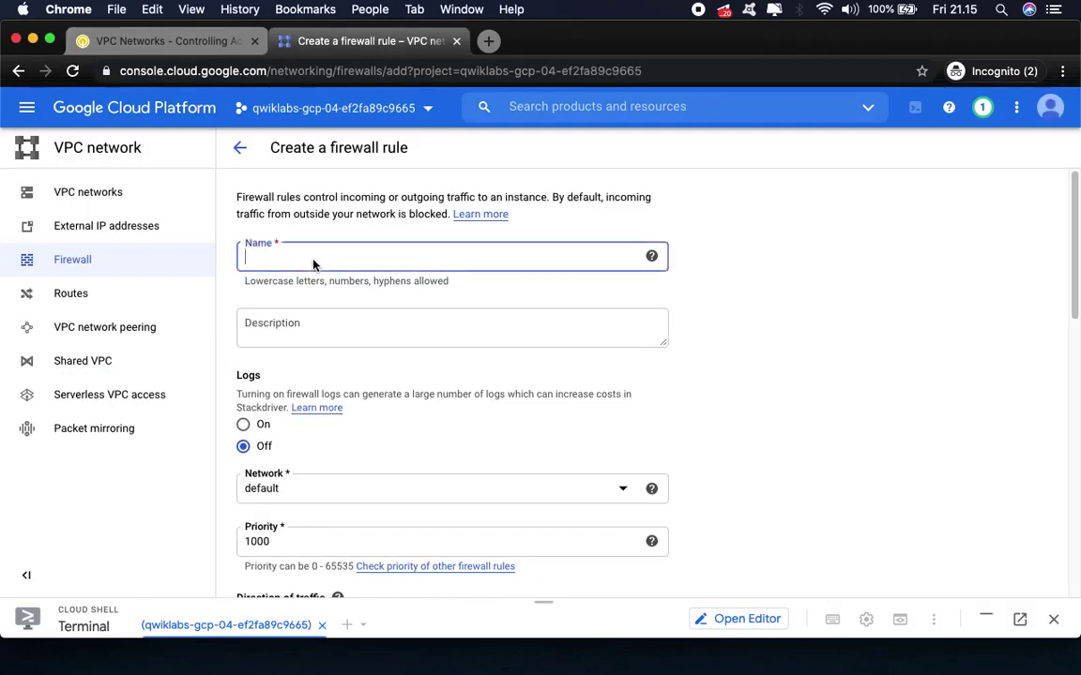
key(super+v)
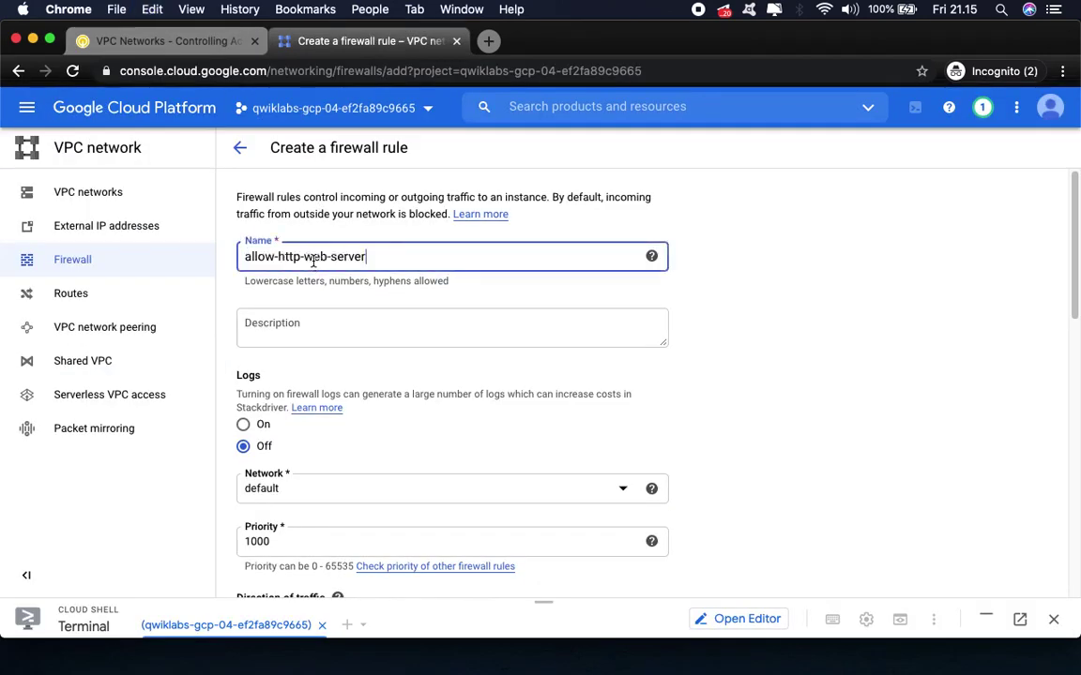
- Compare the lab's property table with the whole firewall rule form, from the network setting through protocols and ports
click(199, 44)
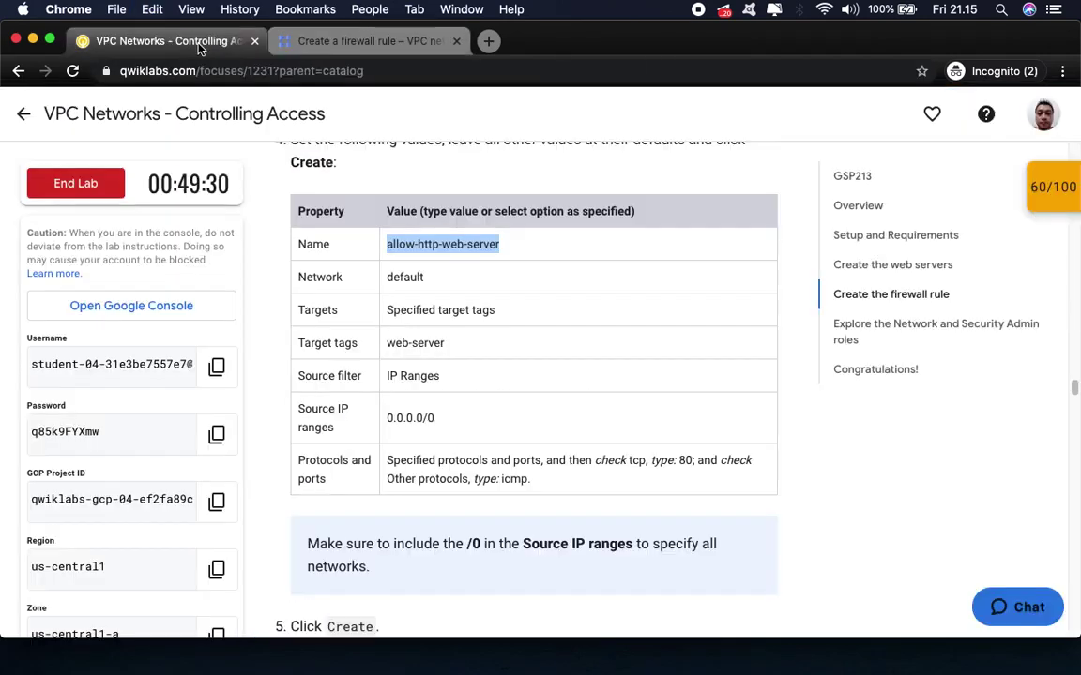
click(343, 43)
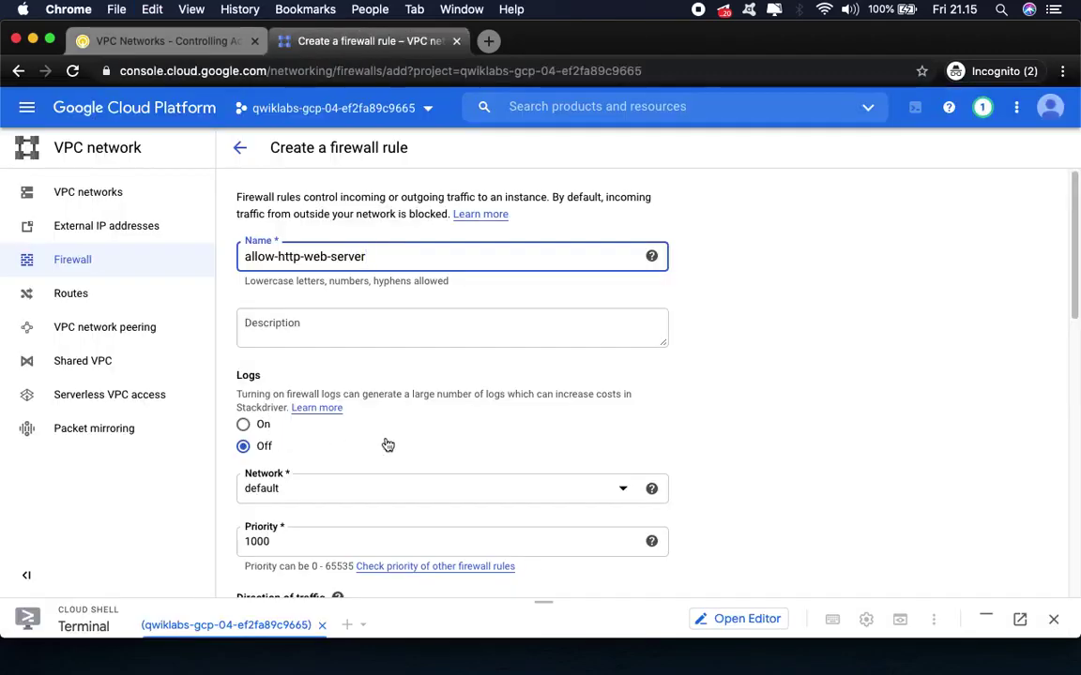
scroll(395, 442, down, 1)
scroll(395, 443, down, 5)
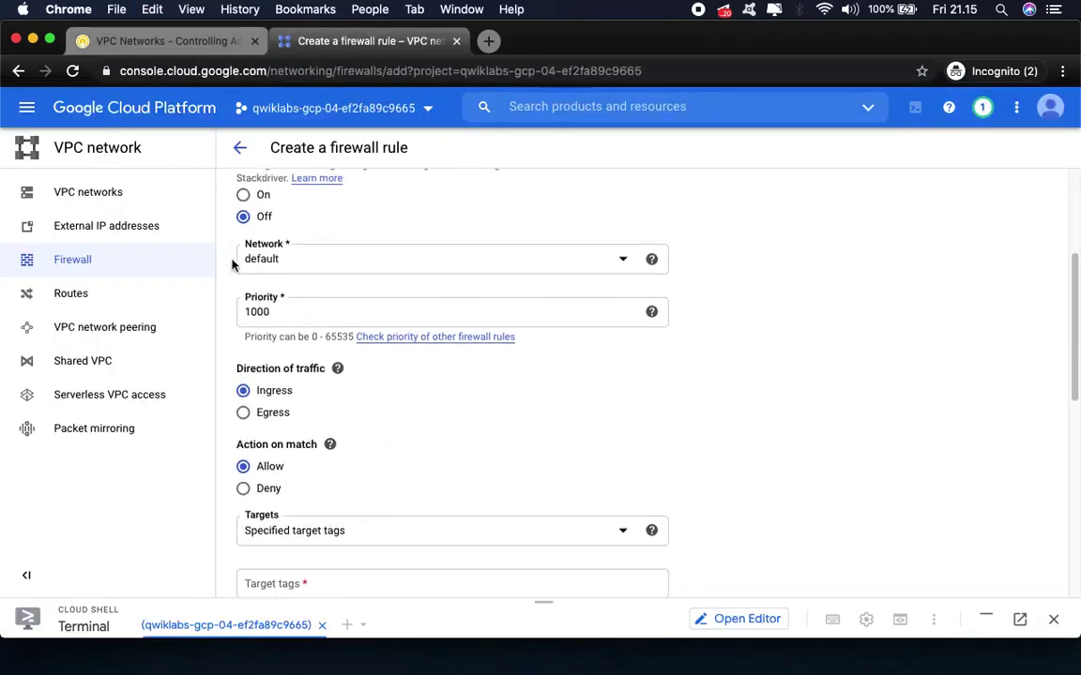
click(193, 44)
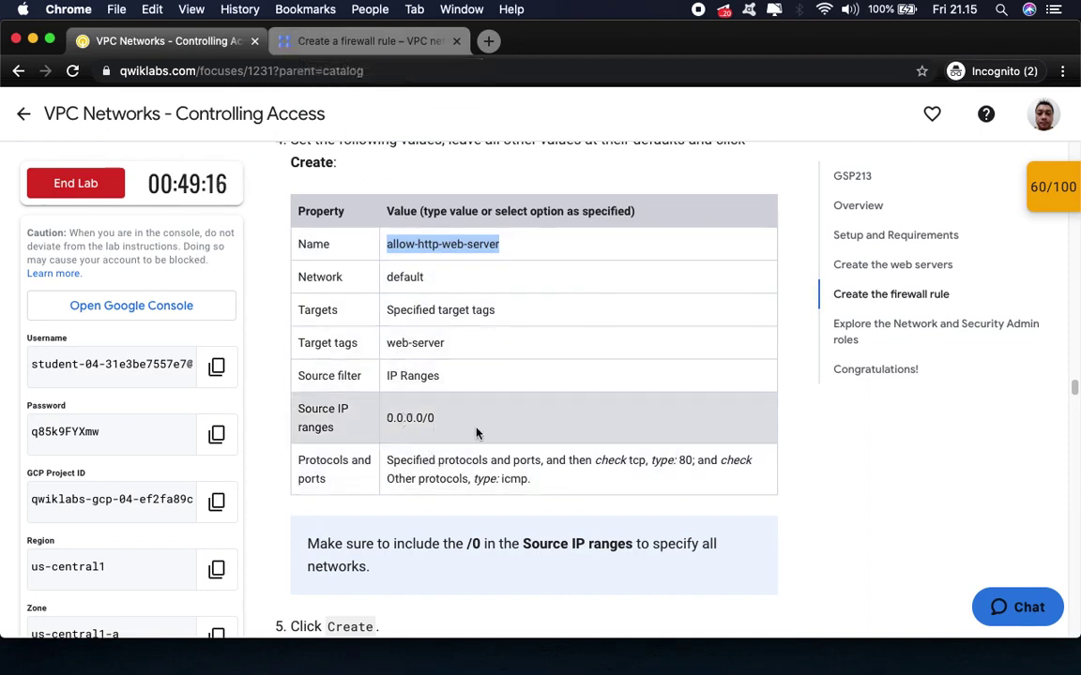
click(305, 44)
scroll(507, 502, down, 5)
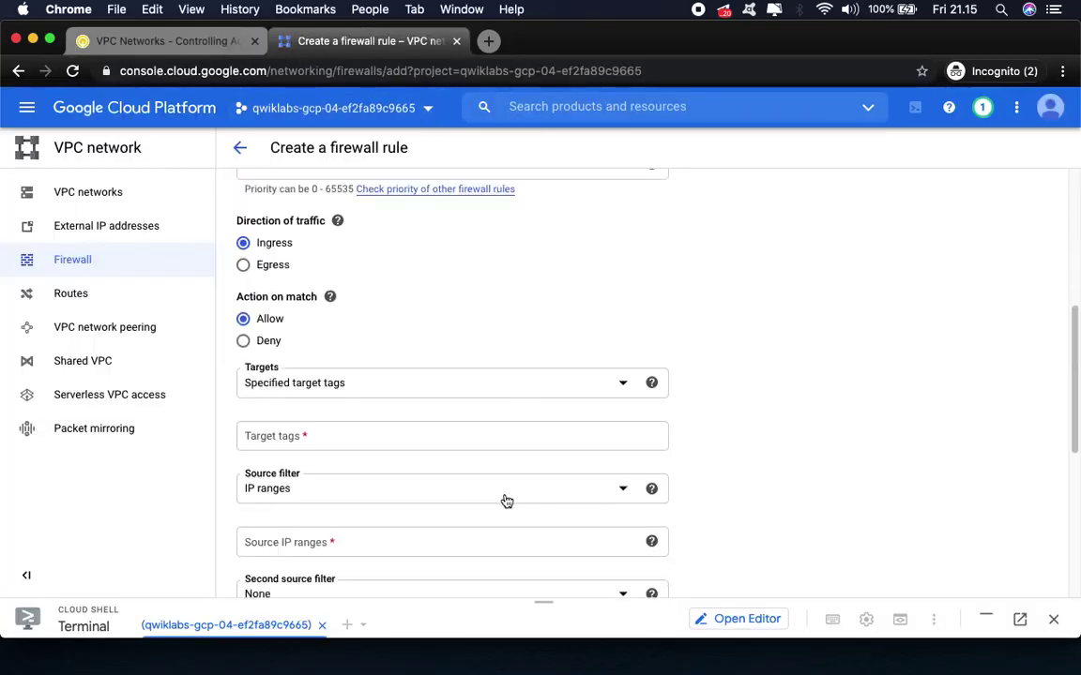
scroll(507, 502, down, 2)
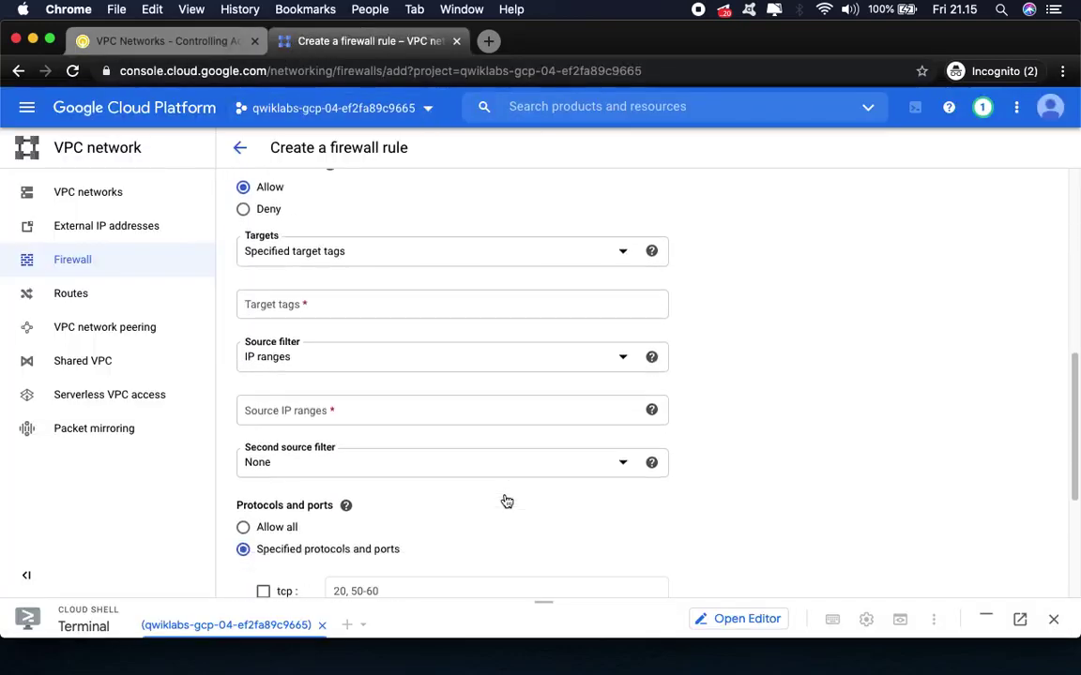
scroll(505, 500, up, 1)
scroll(504, 500, up, 6)
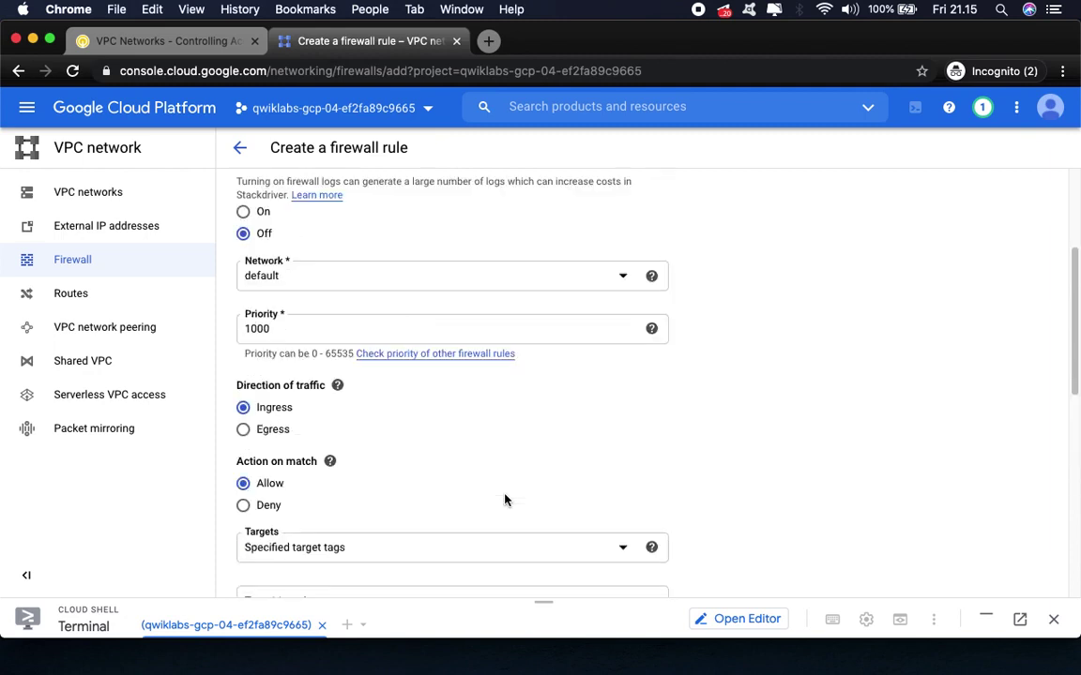
scroll(505, 500, down, 12)
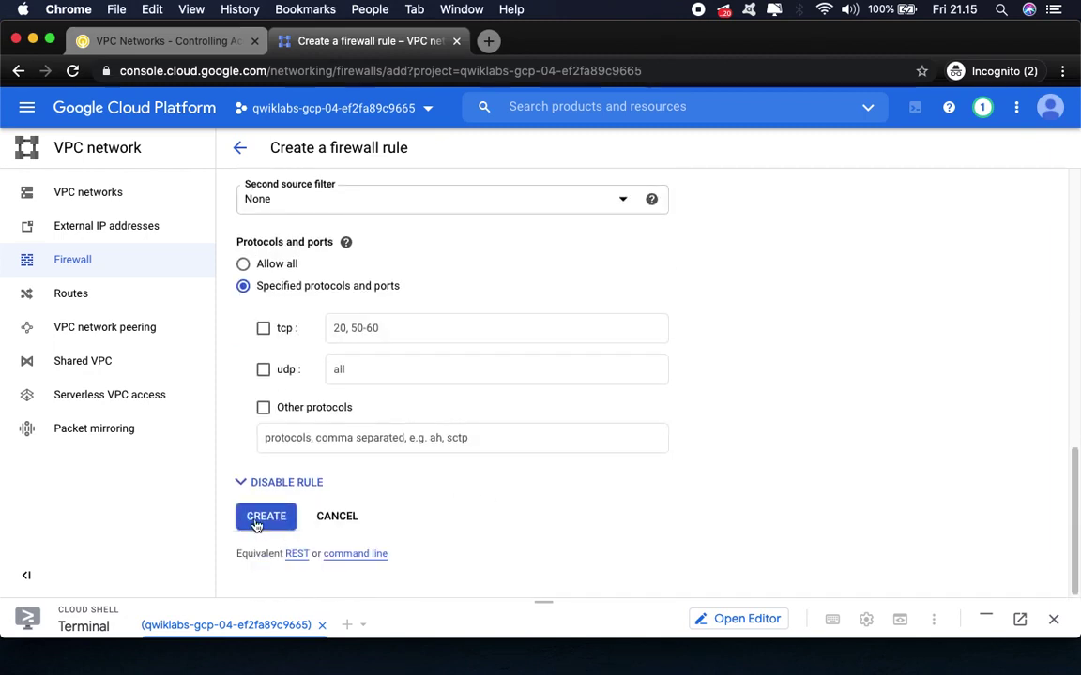
- Recheck the rule's network, targets and source filter settings against the values in the lab's table
click(178, 41)
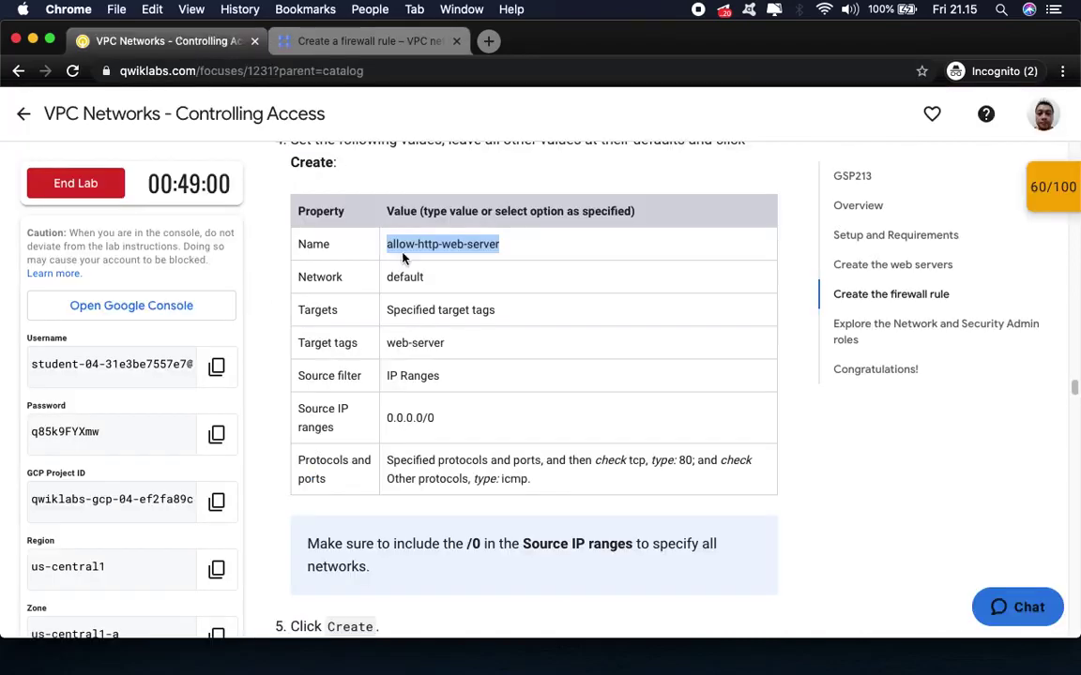
click(309, 41)
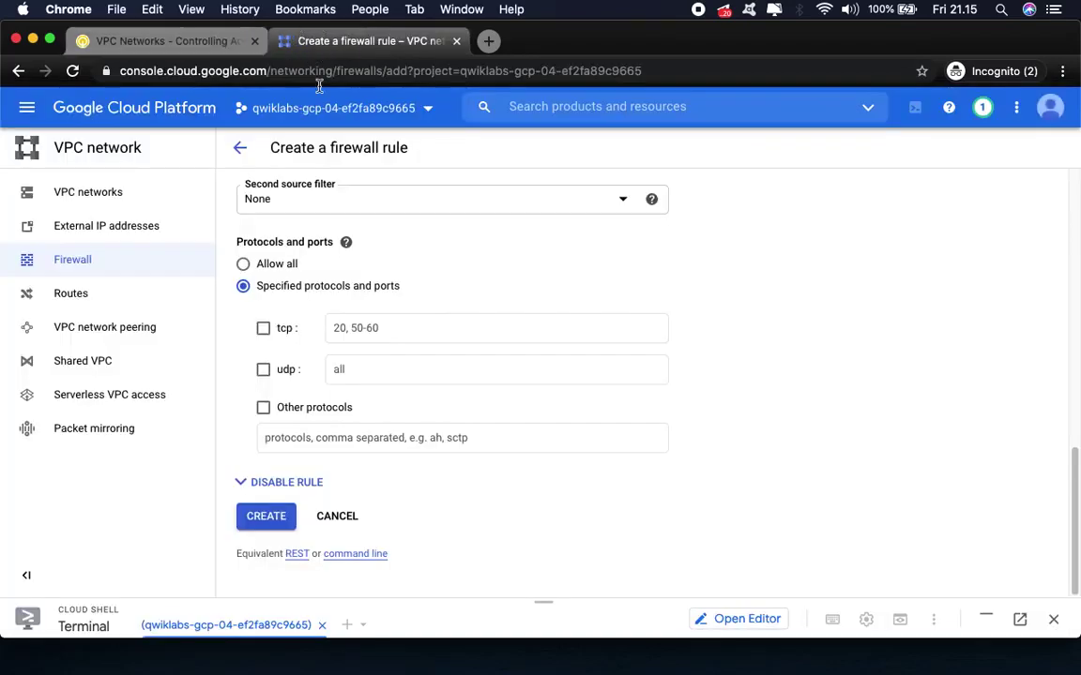
scroll(454, 357, up, 5)
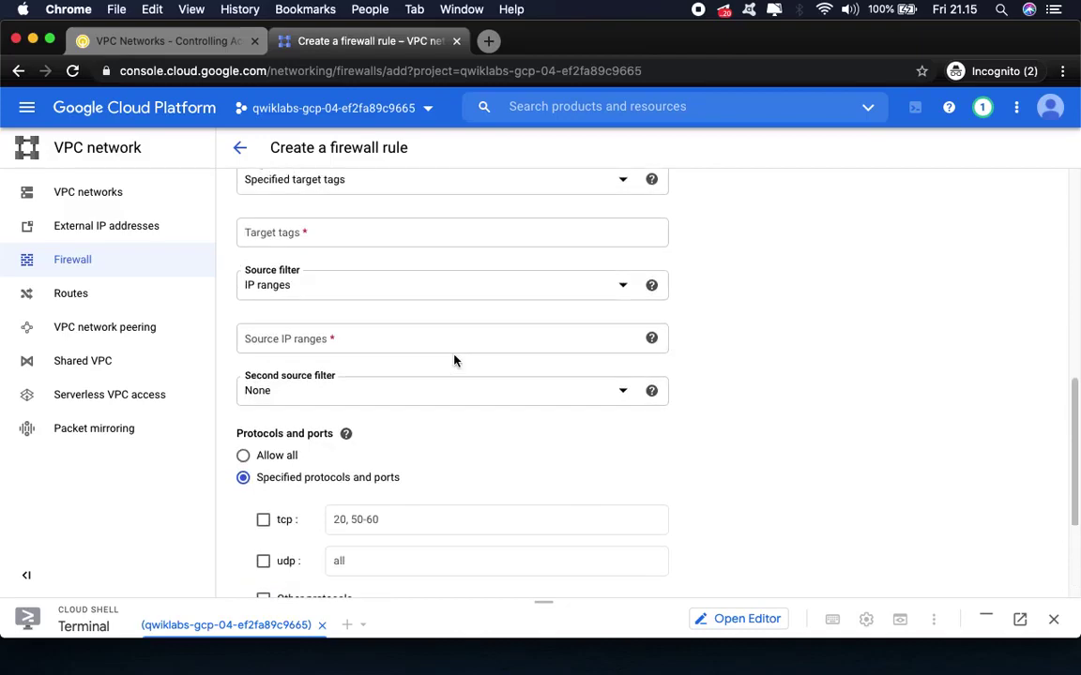
click(168, 42)
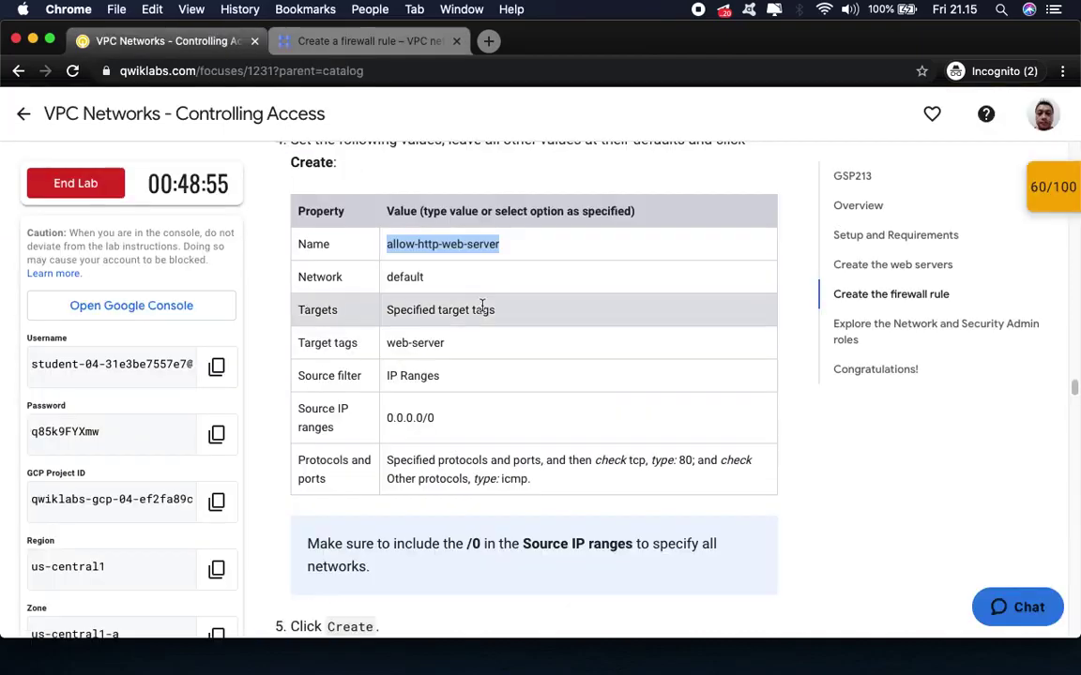
click(347, 47)
scroll(508, 266, up, 10)
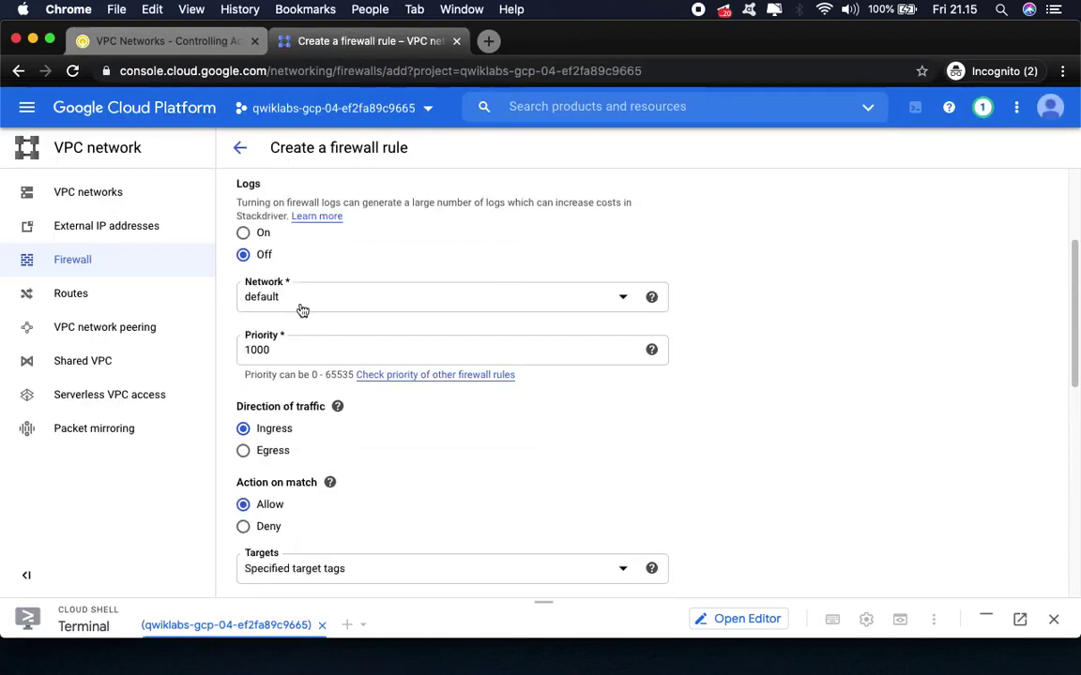
click(188, 47)
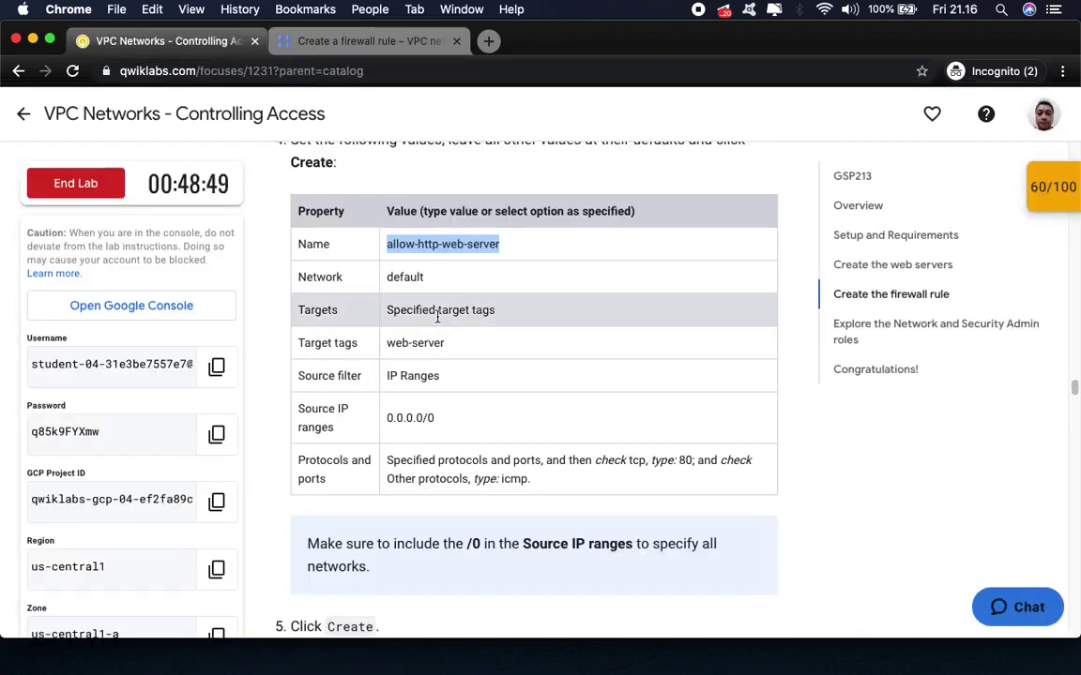
click(342, 40)
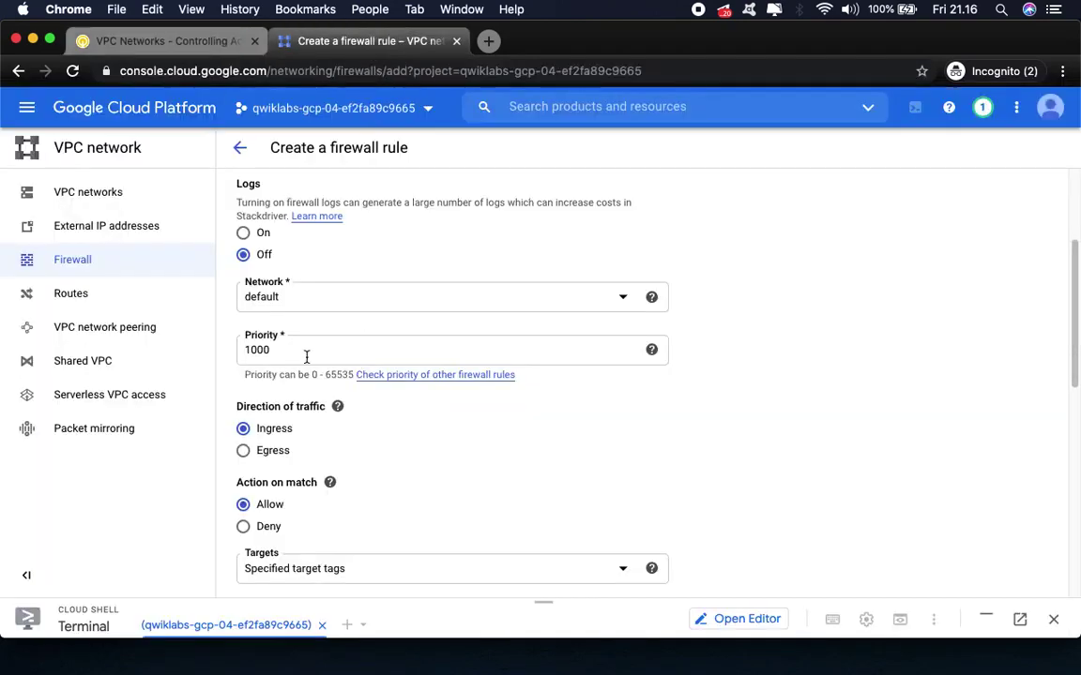
scroll(852, 471, down, 3)
scroll(852, 471, down, 2)
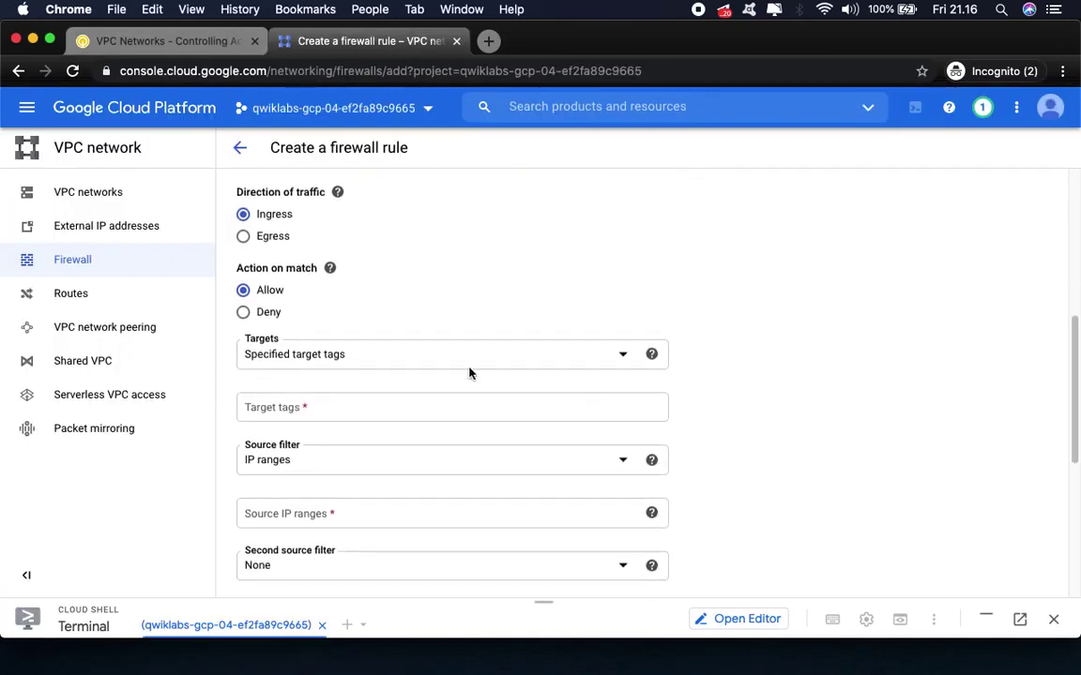
- Enter web-server as the firewall rule's target tag, copying it from the lab's property table
click(232, 42)
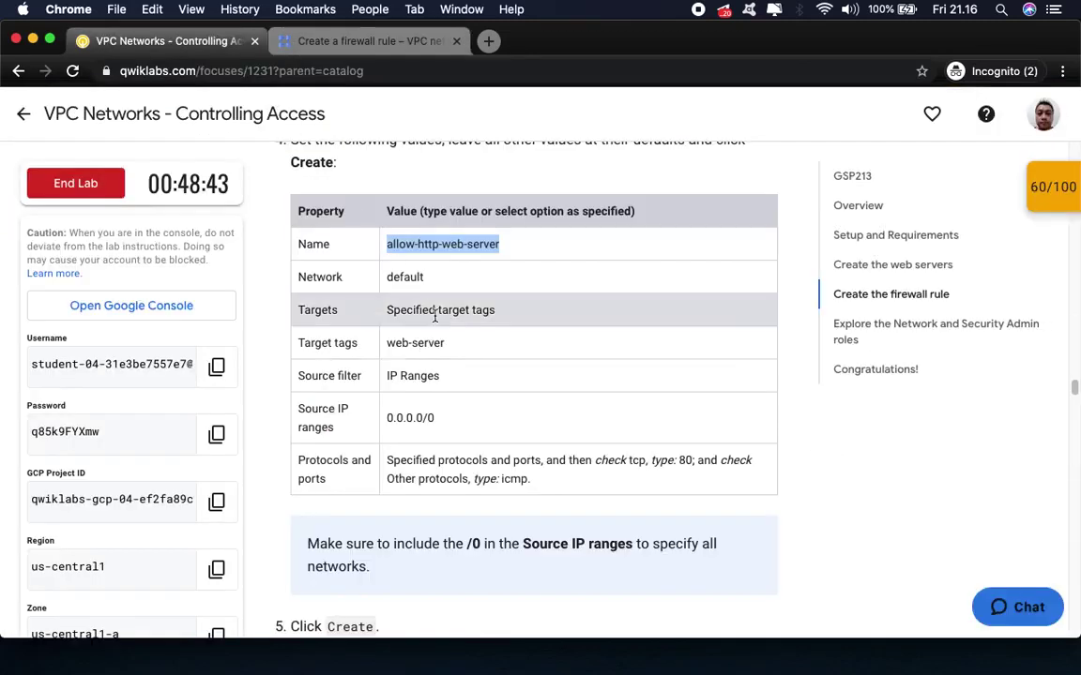
click(317, 43)
scroll(424, 318, down, 2)
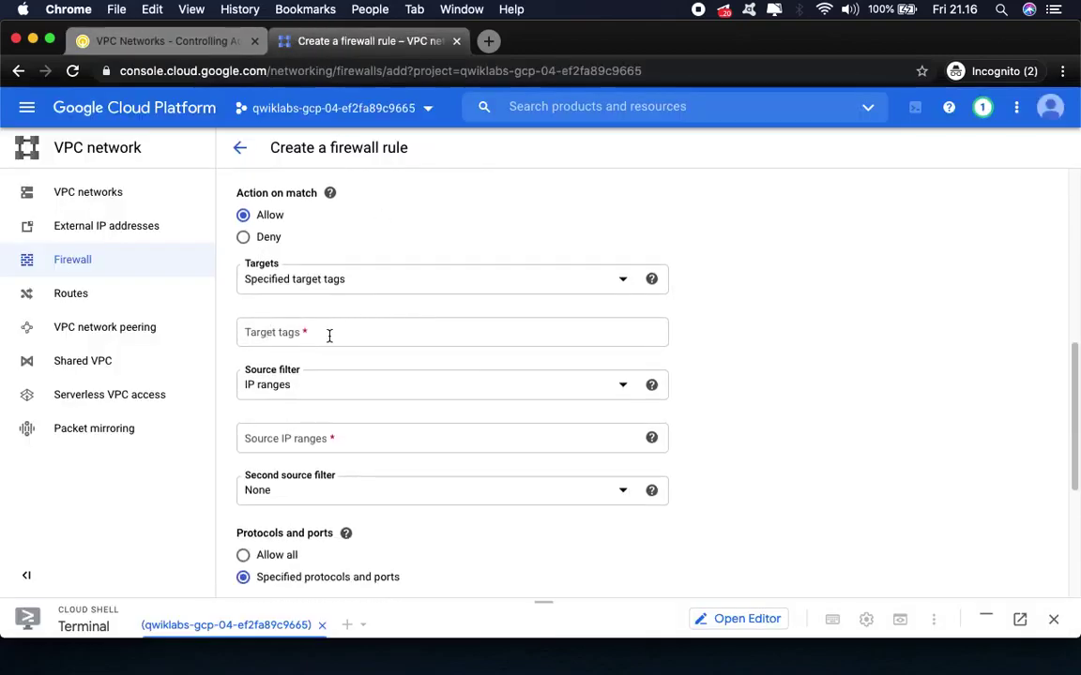
click(178, 39)
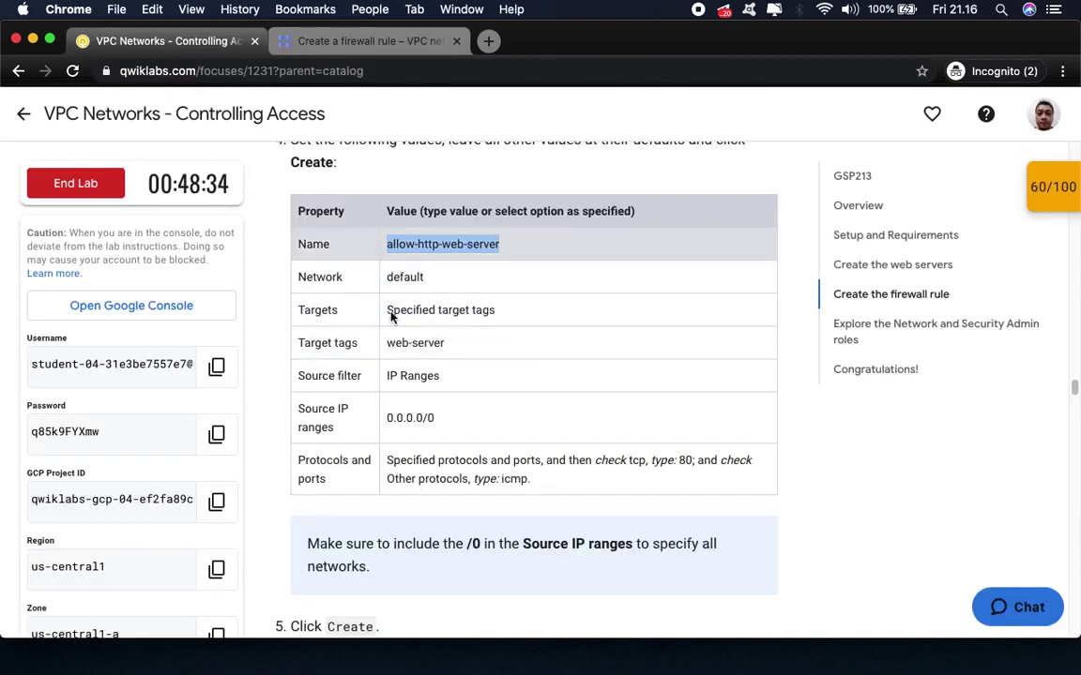
drag(385, 341, 448, 346)
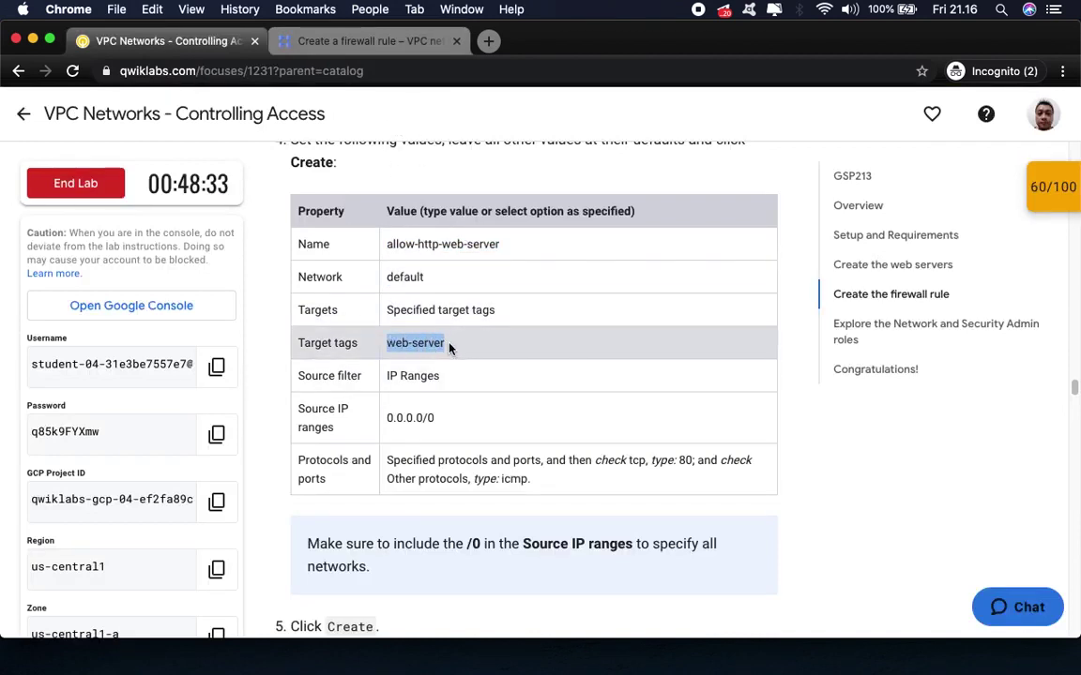
key(super+c)
key(ctrl+Tab)
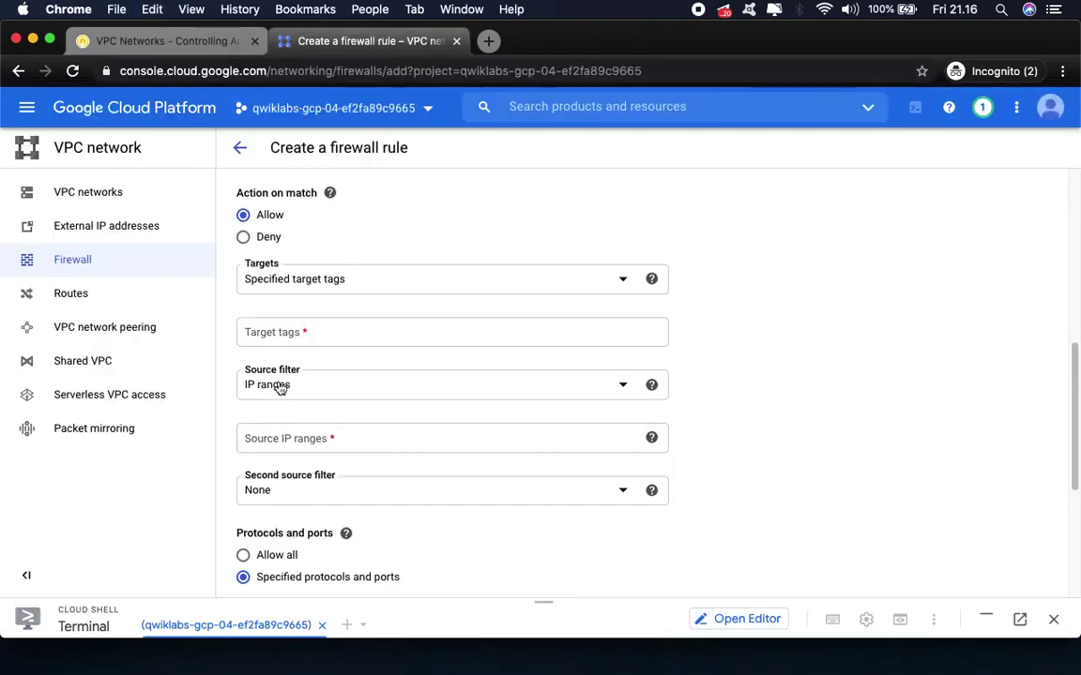
click(284, 333)
key(super+v)
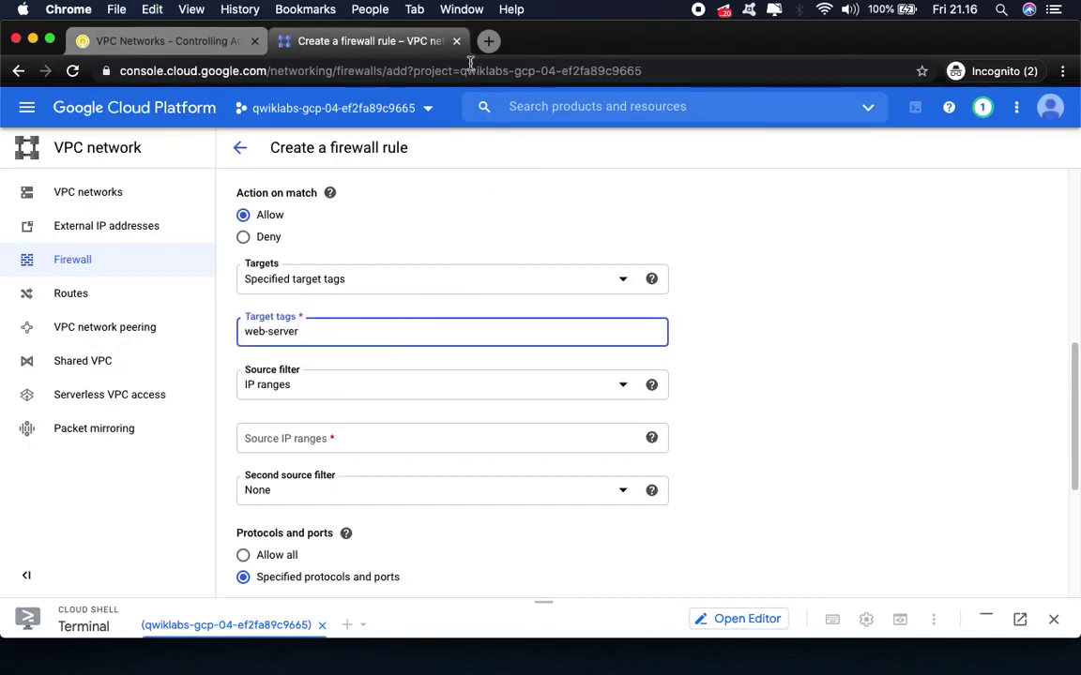
- Check the source filter value in the lab's table and select IP ranges as the rule's source filter
click(191, 45)
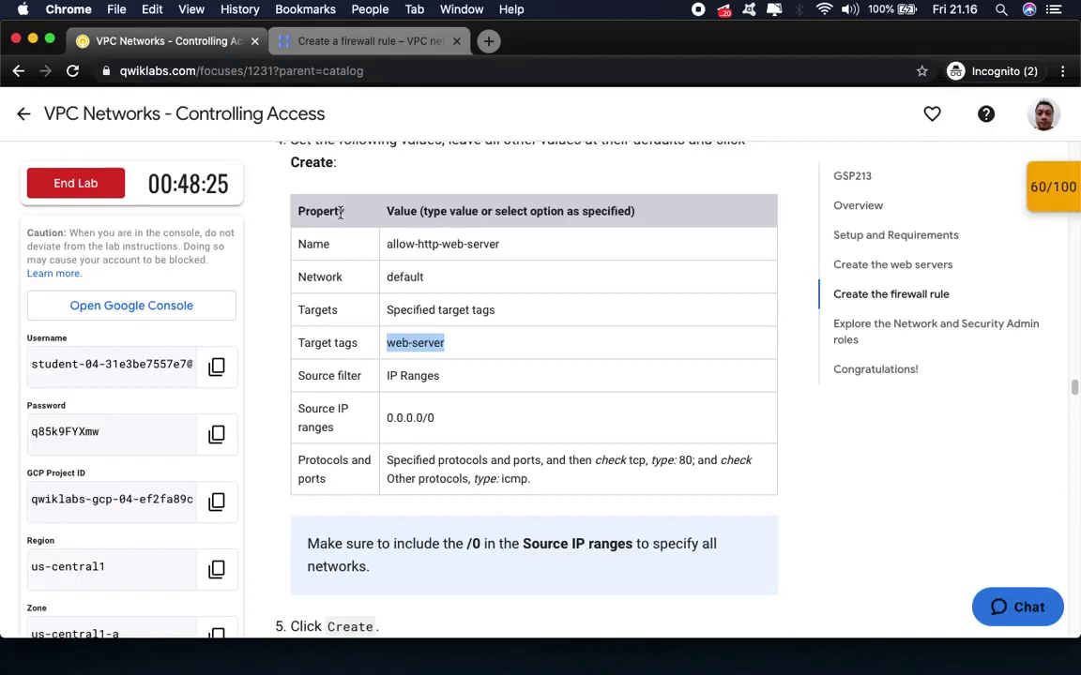
drag(391, 375, 441, 375)
triple_click(422, 375)
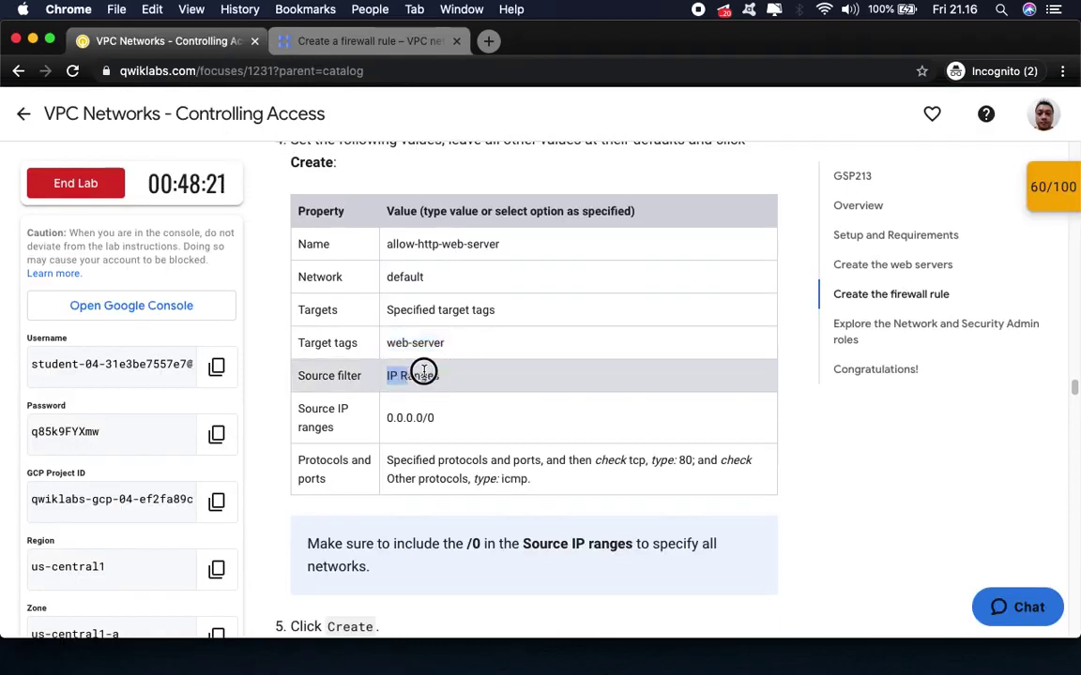
click(319, 42)
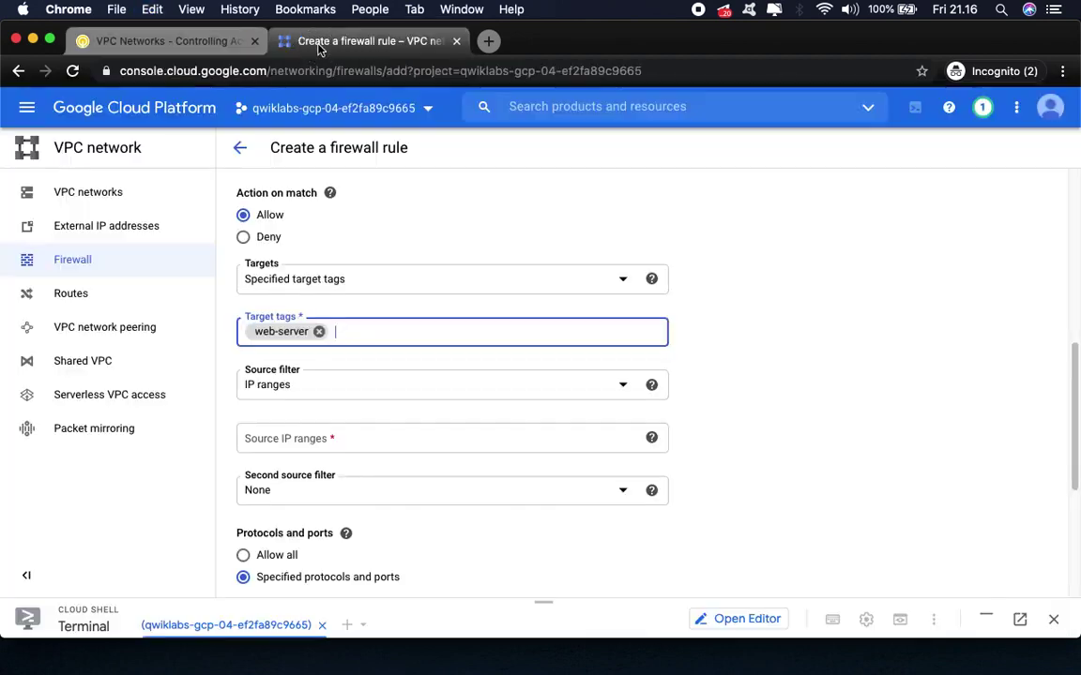
click(307, 387)
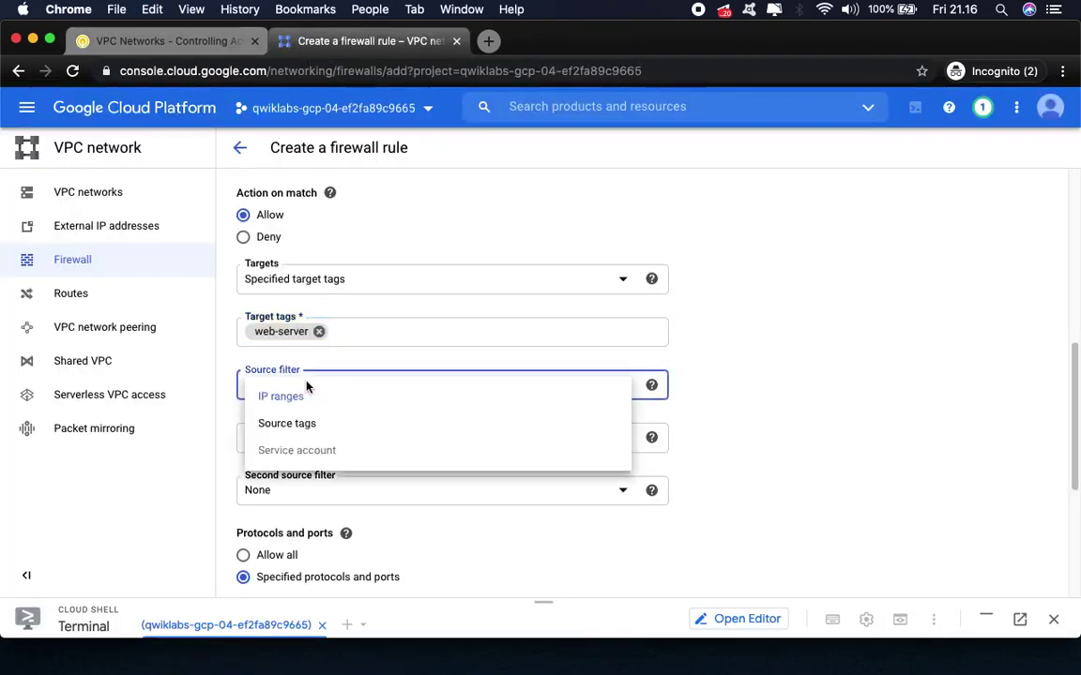
click(291, 399)
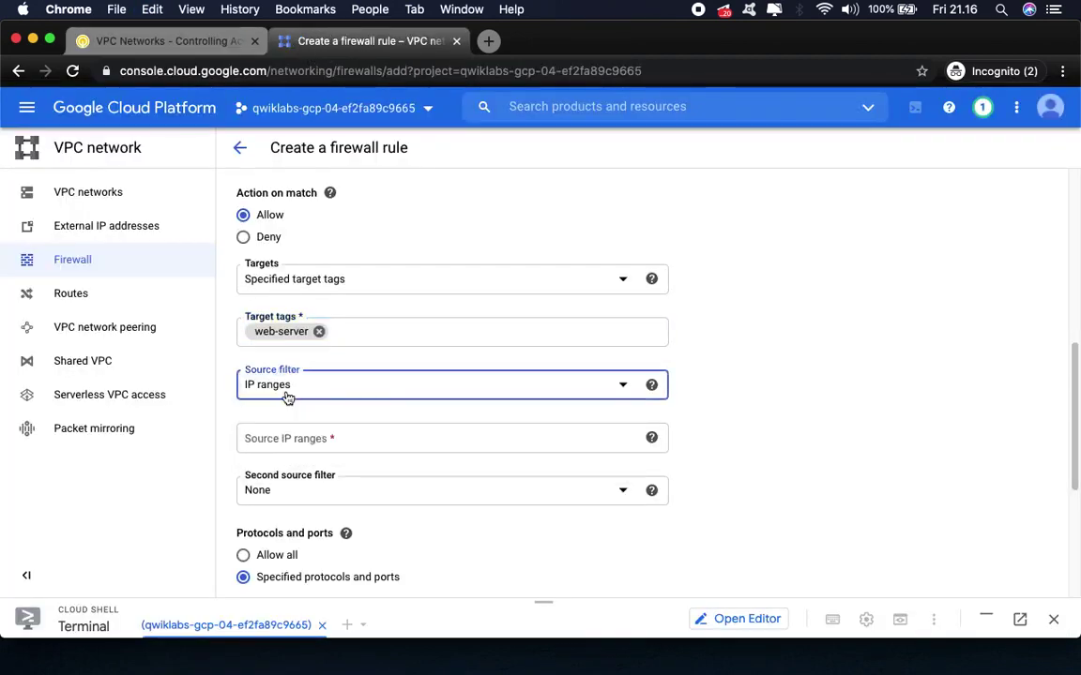
- Set the rule's source IP ranges to 0.0.0.0/0, copying the value from the lab's table
click(193, 43)
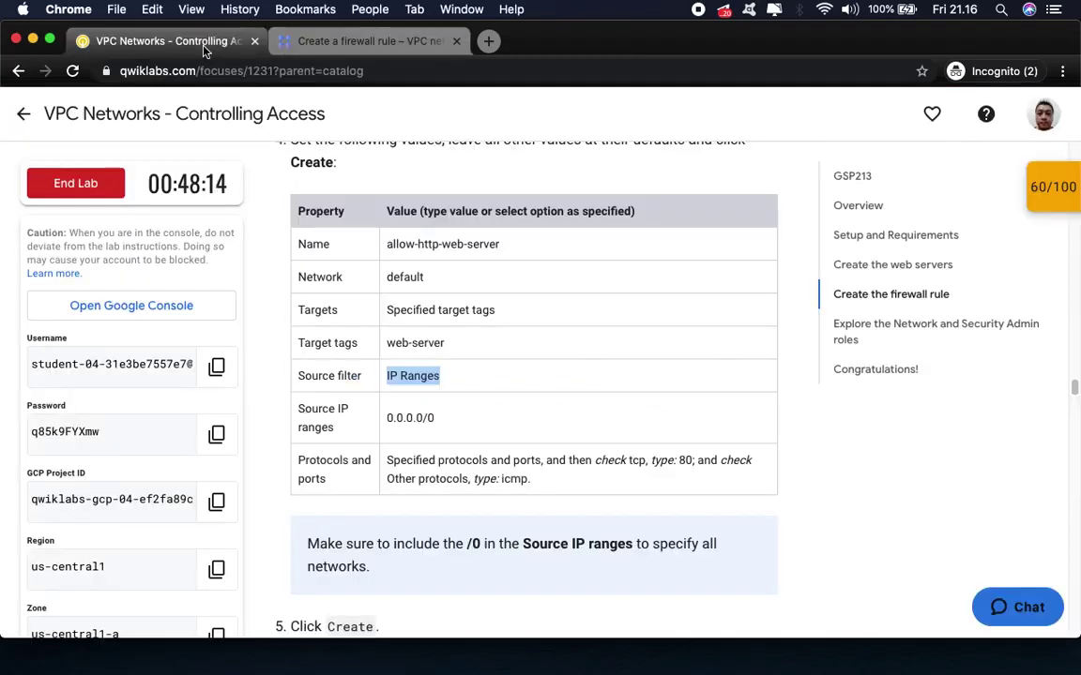
drag(383, 419, 475, 424)
key(super+c)
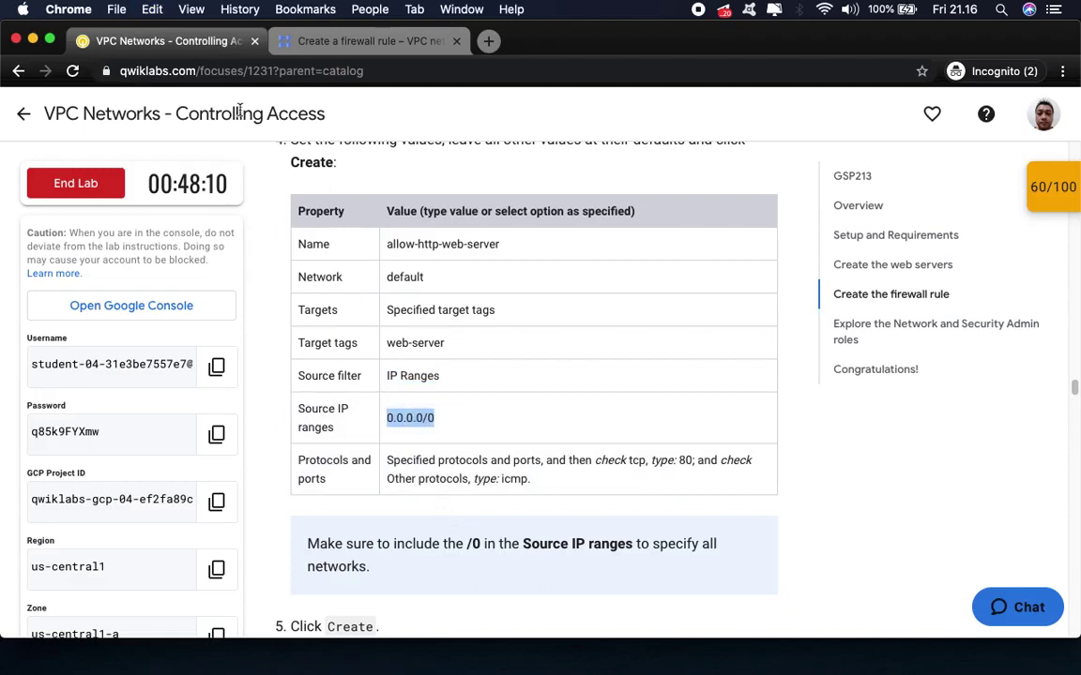
click(310, 41)
click(291, 438)
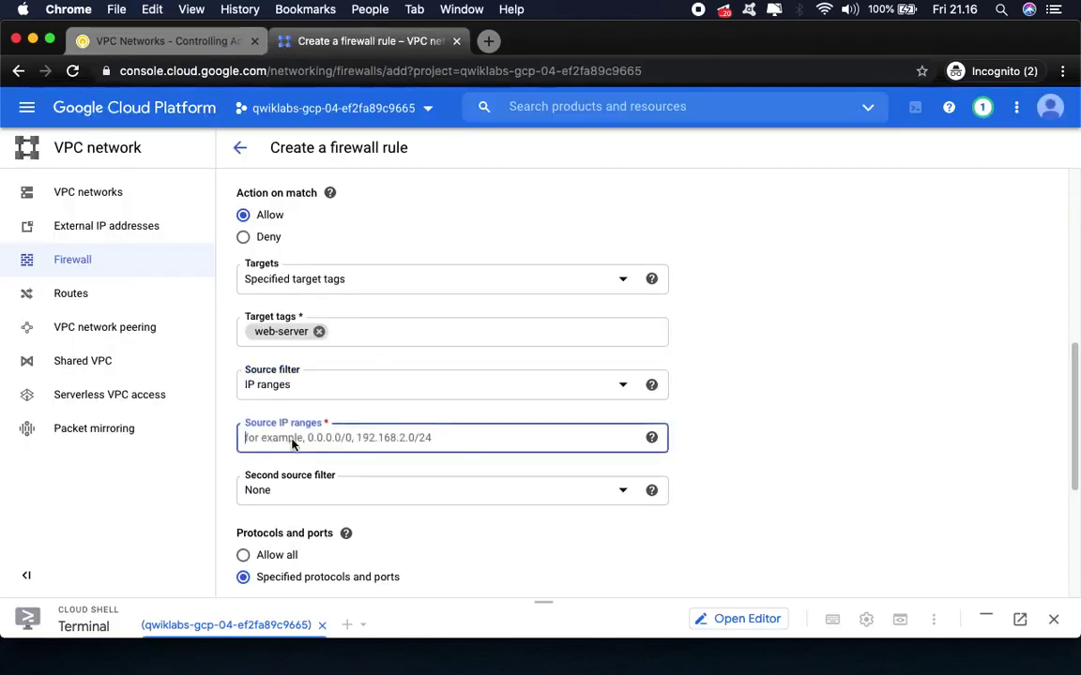
key(super+v)
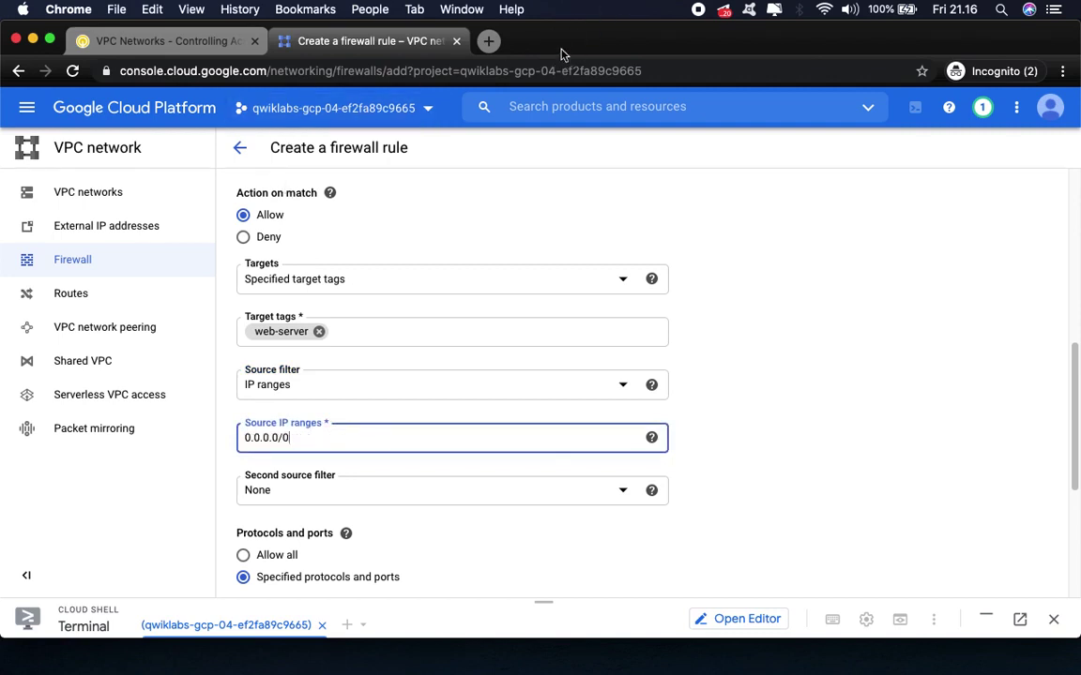
drag(567, 44, 610, 25)
- Check the lab's protocols and ports values and allow tcp on port 80 in the firewall rule
scroll(737, 415, down, 1)
scroll(737, 415, down, 3)
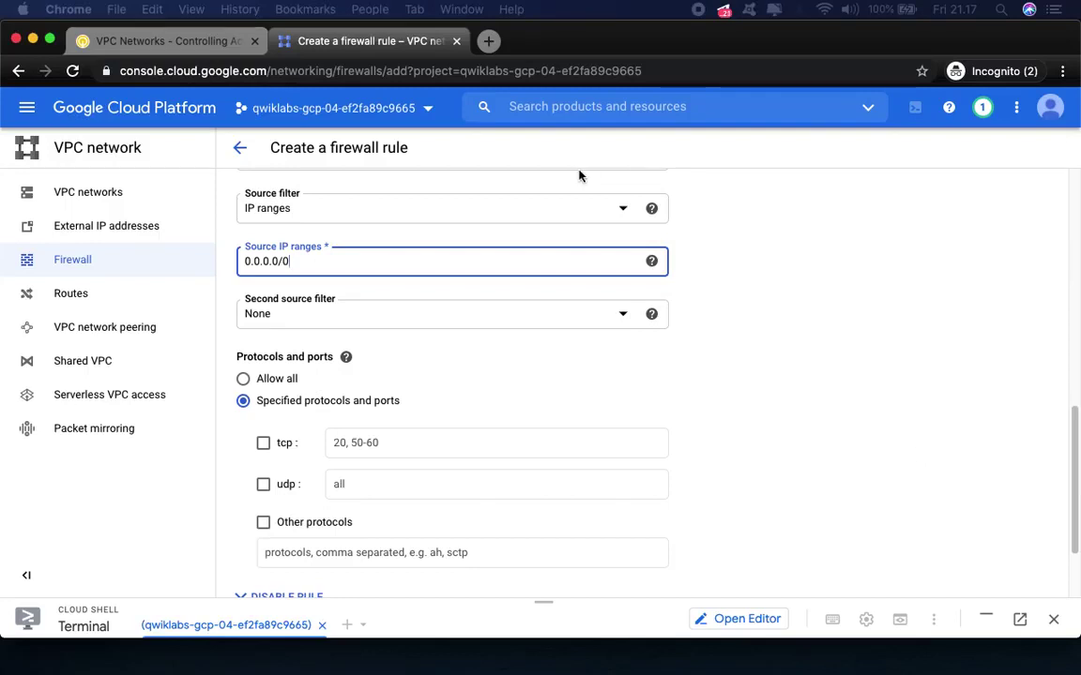
click(161, 42)
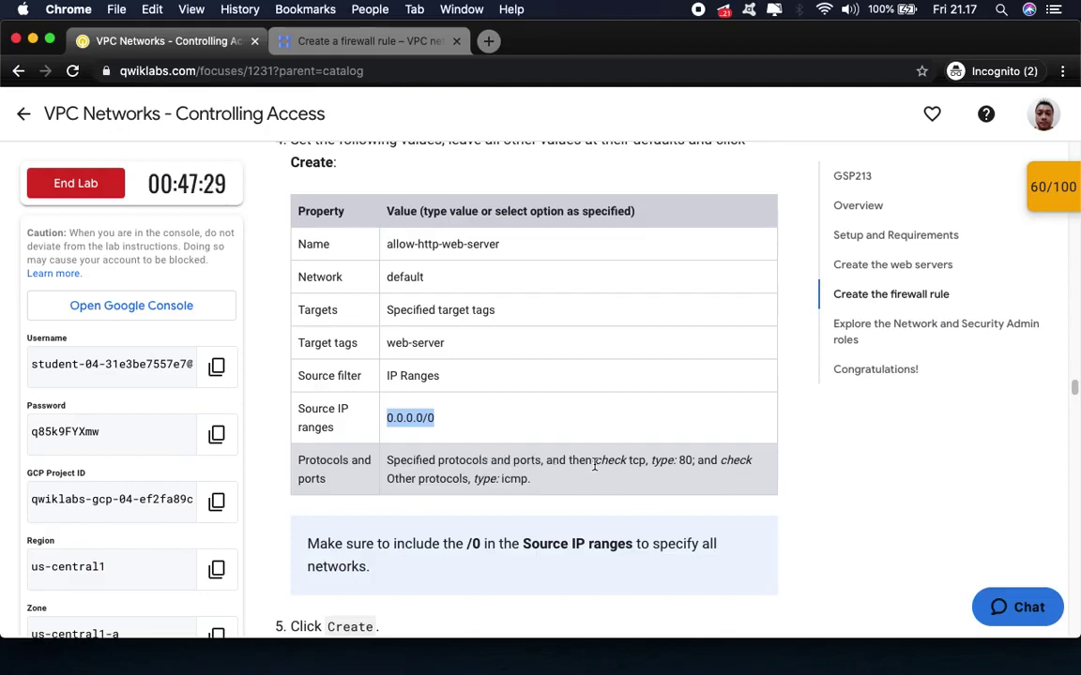
drag(631, 466, 716, 464)
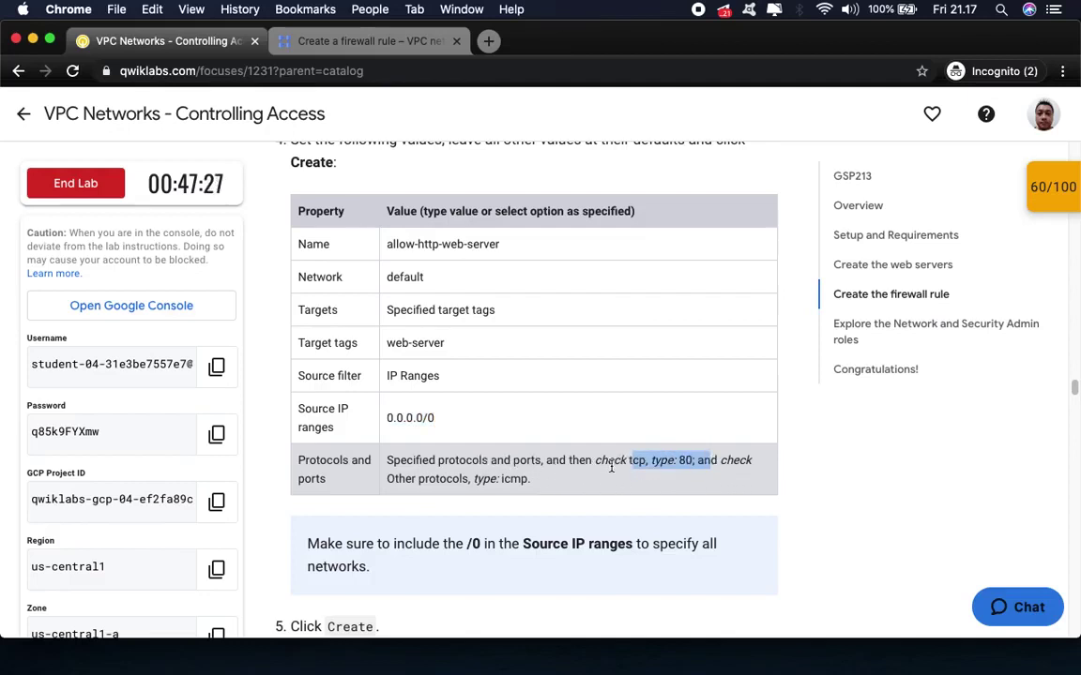
click(385, 43)
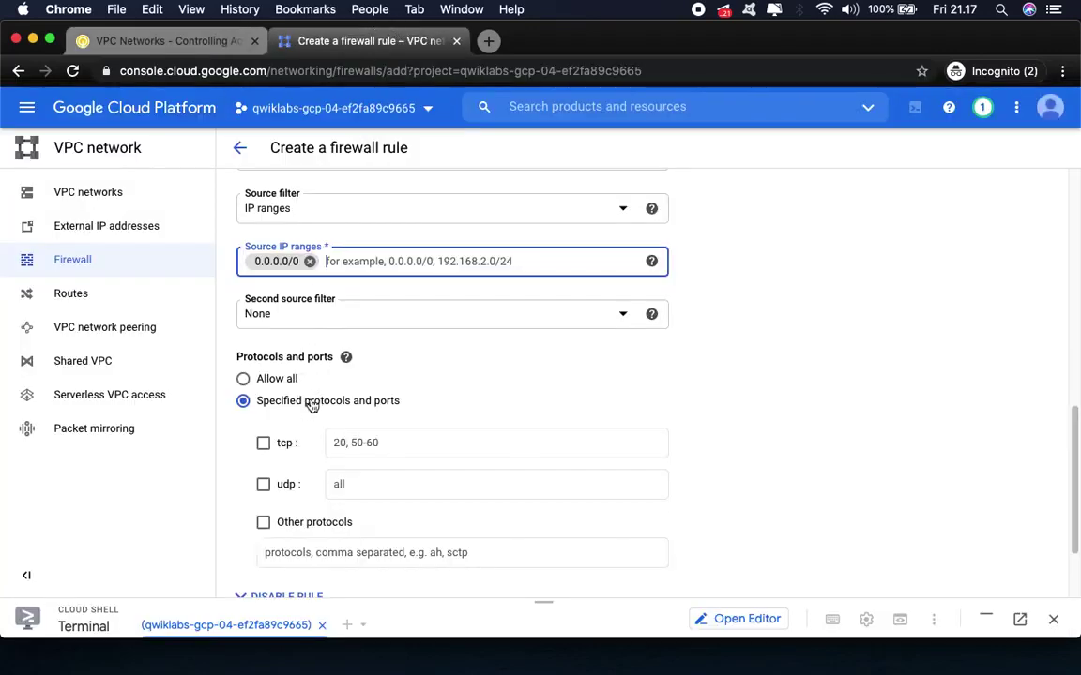
click(264, 443)
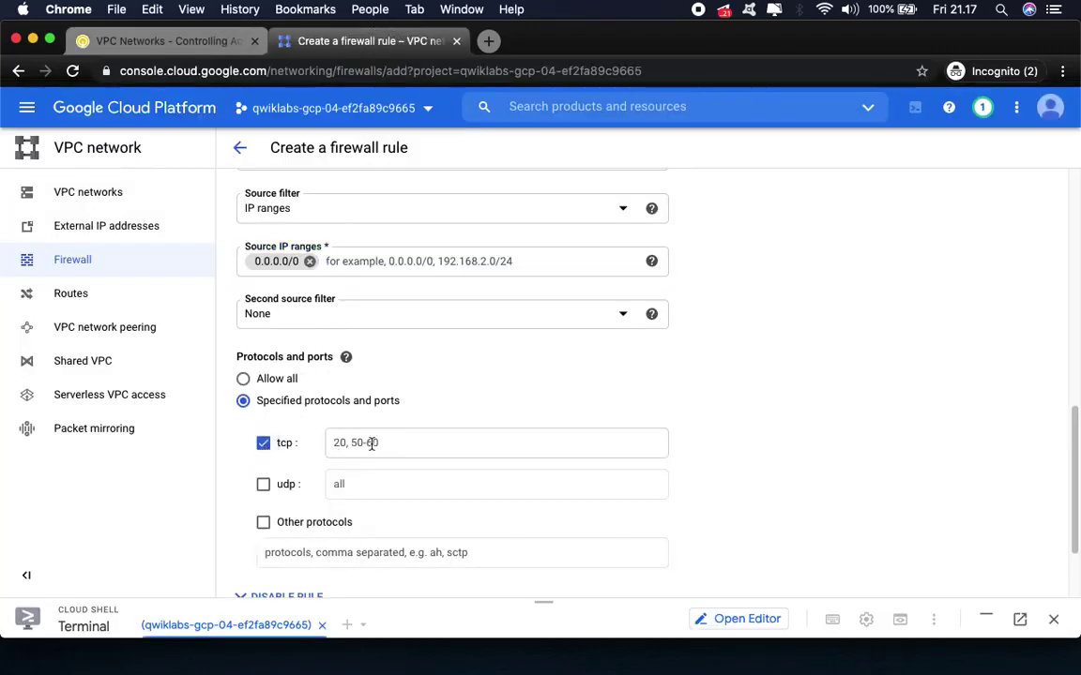
click(373, 442)
text(80)
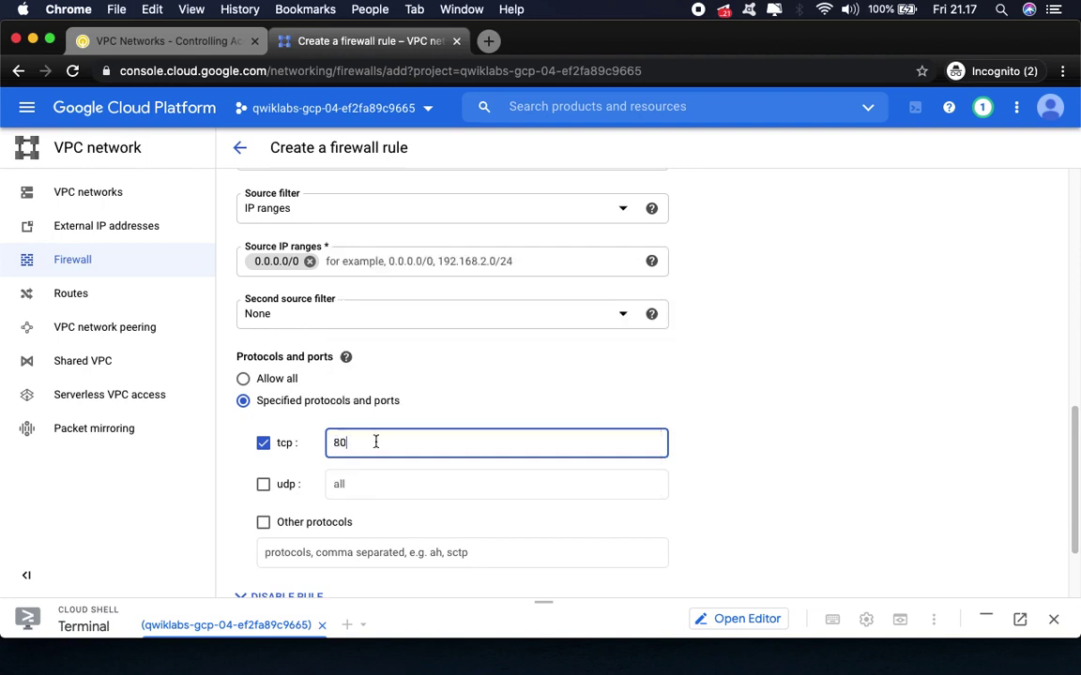
- Enable other protocols for the firewall rule and specify icmp
click(263, 522)
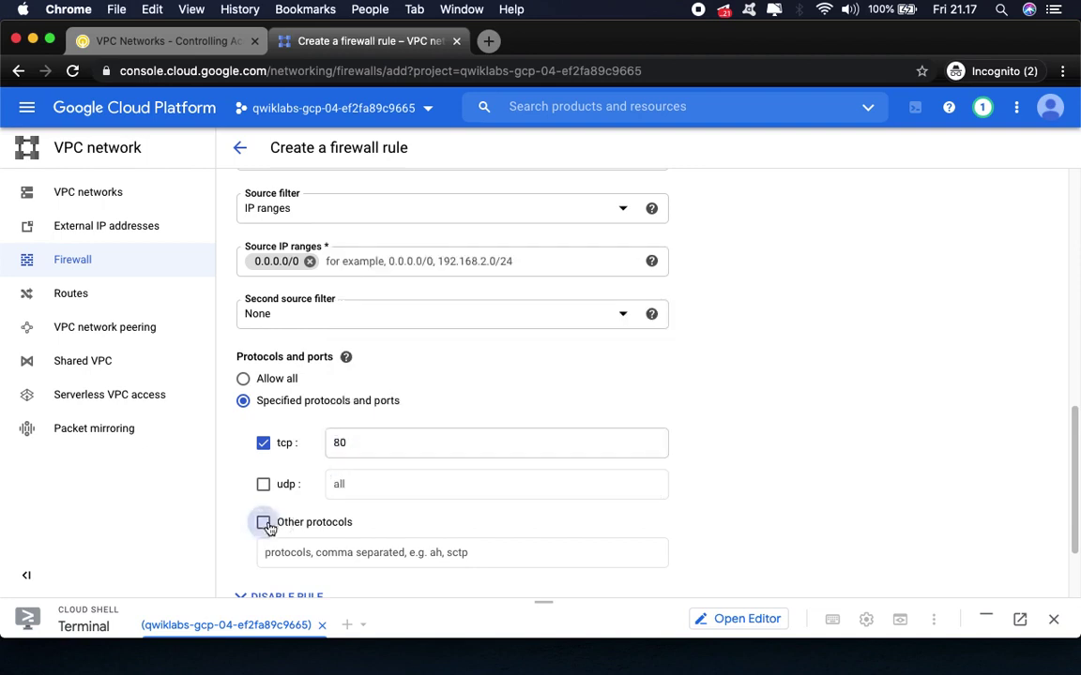
click(284, 553)
text(icmp)
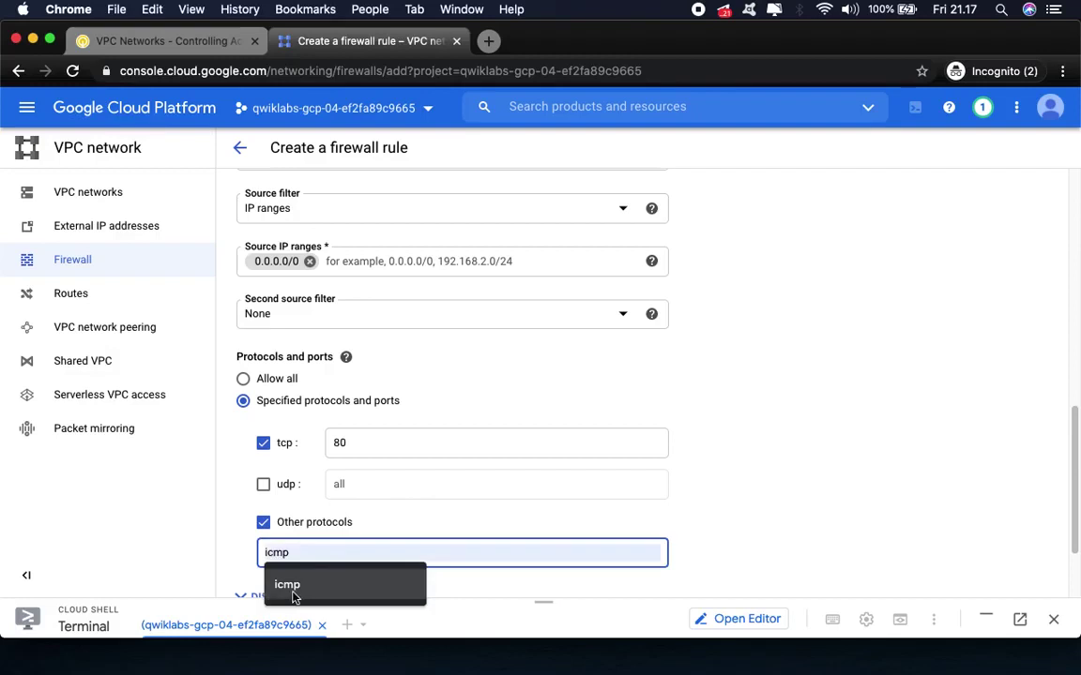
click(287, 585)
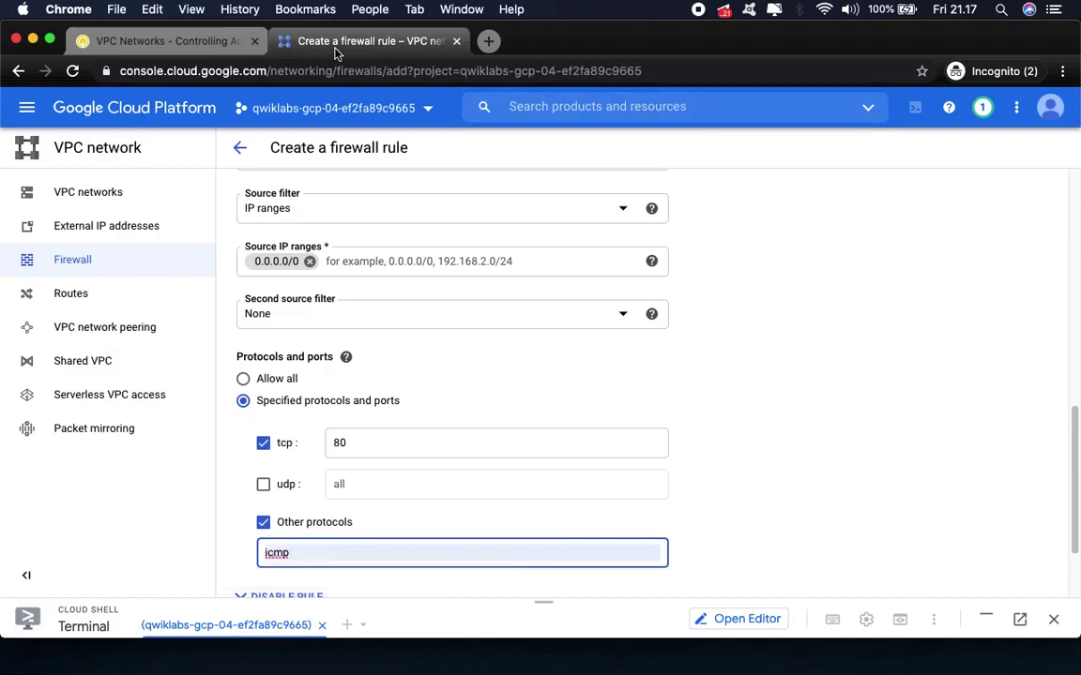
- Recheck the form against the lab's table and source range note, and create the allow-http-web-server firewall rule
click(188, 45)
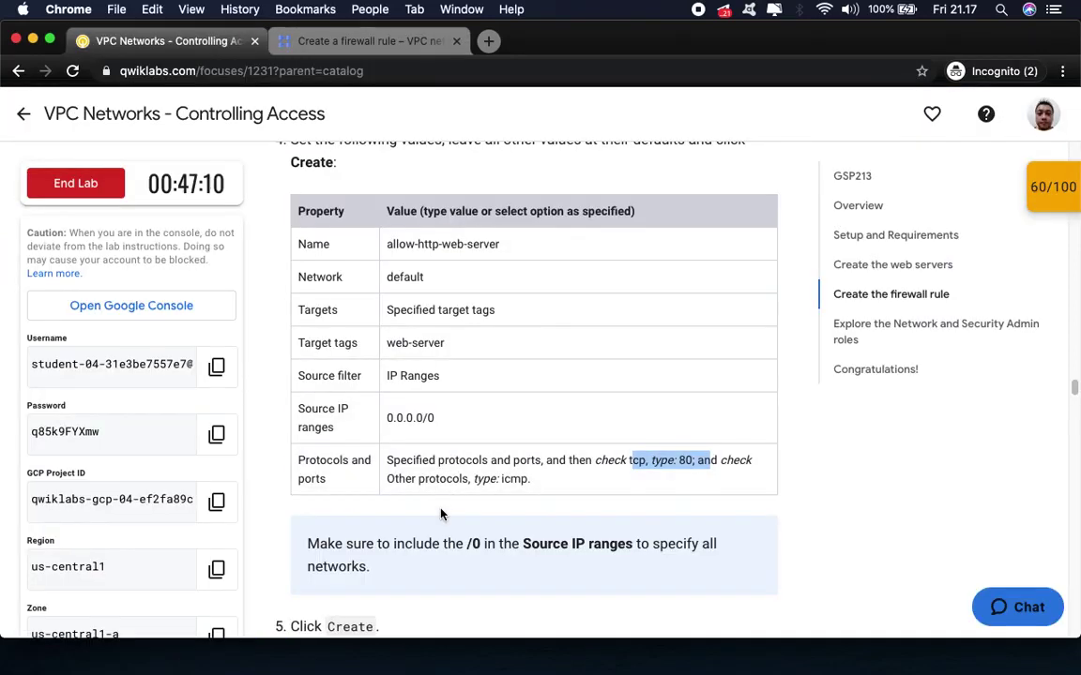
scroll(441, 514, down, 3)
scroll(441, 514, down, 1)
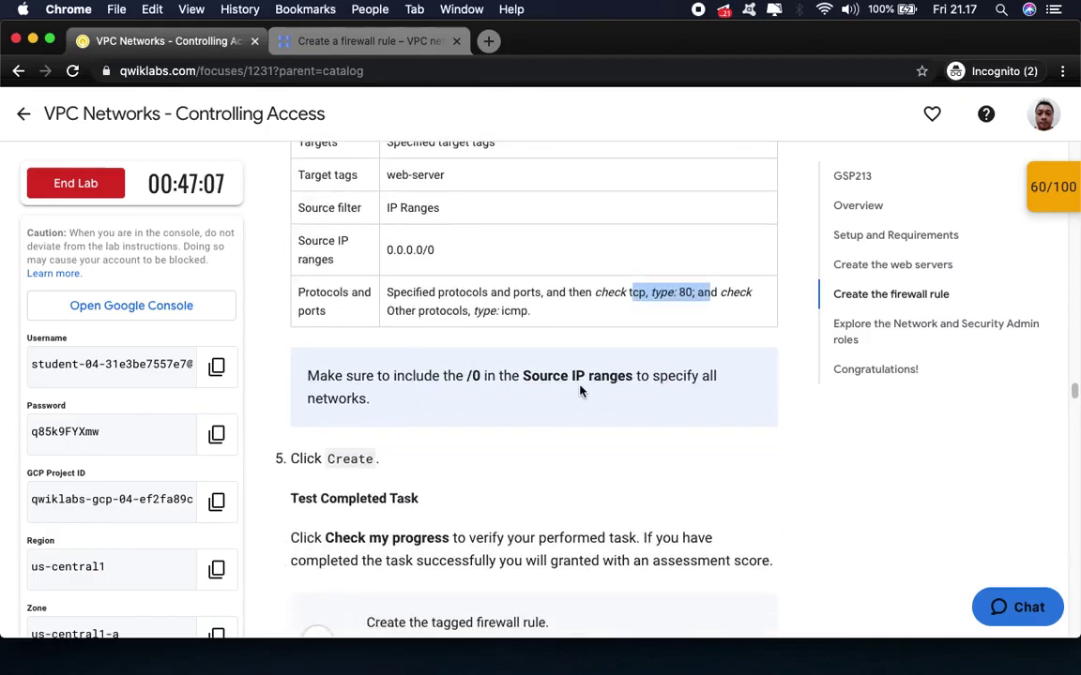
click(345, 40)
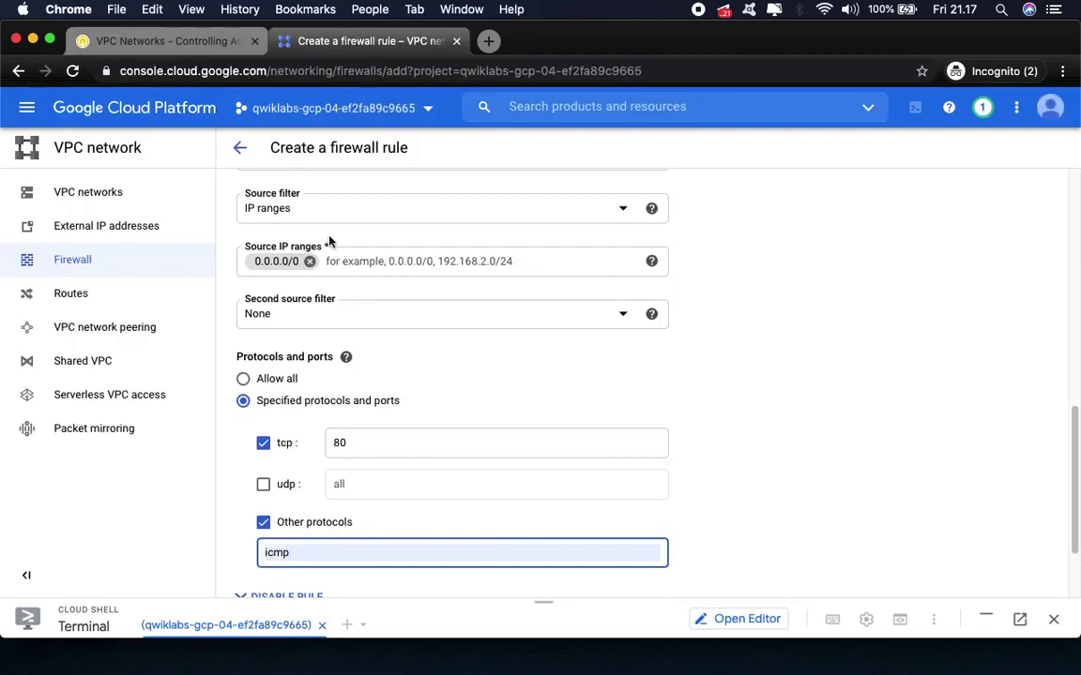
scroll(301, 214, up, 1)
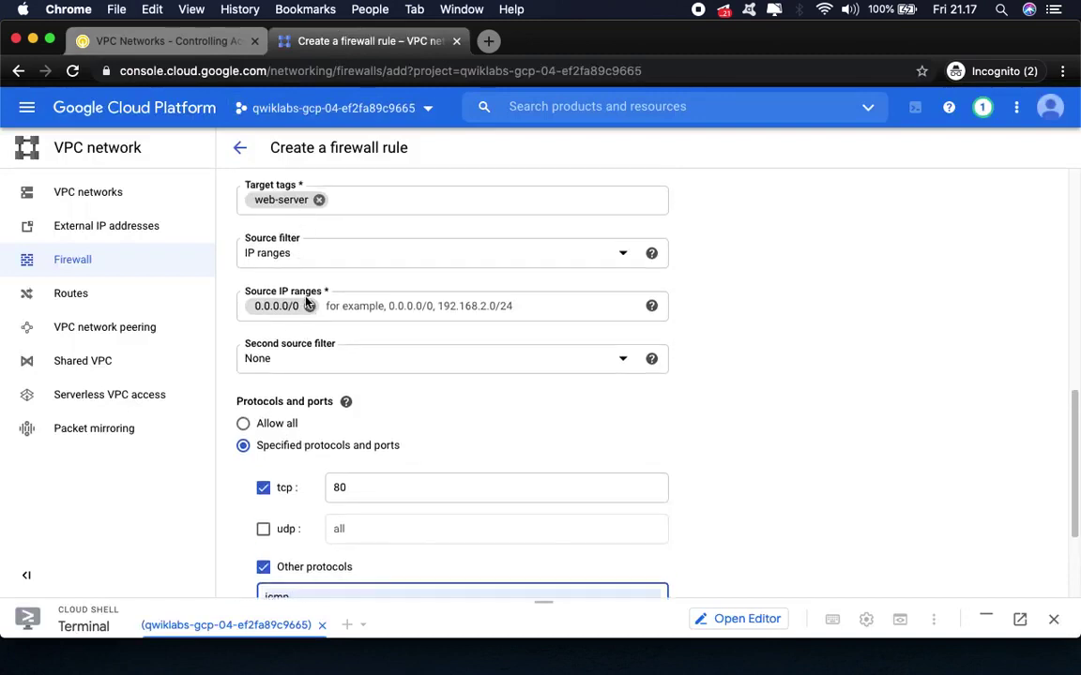
click(146, 37)
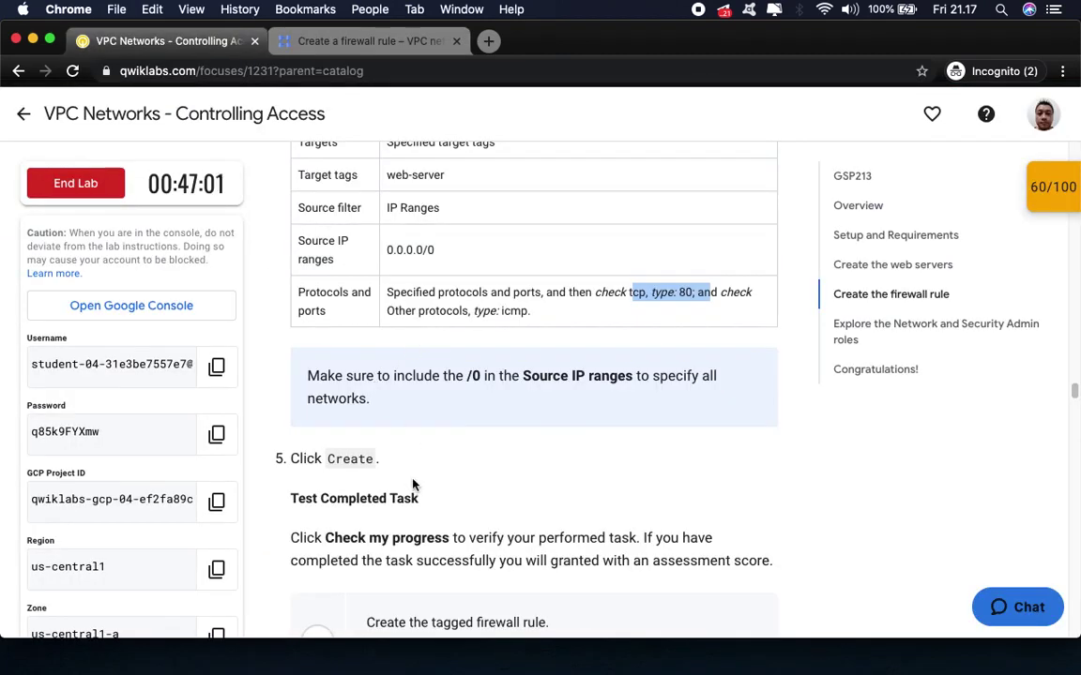
click(350, 41)
scroll(362, 465, down, 4)
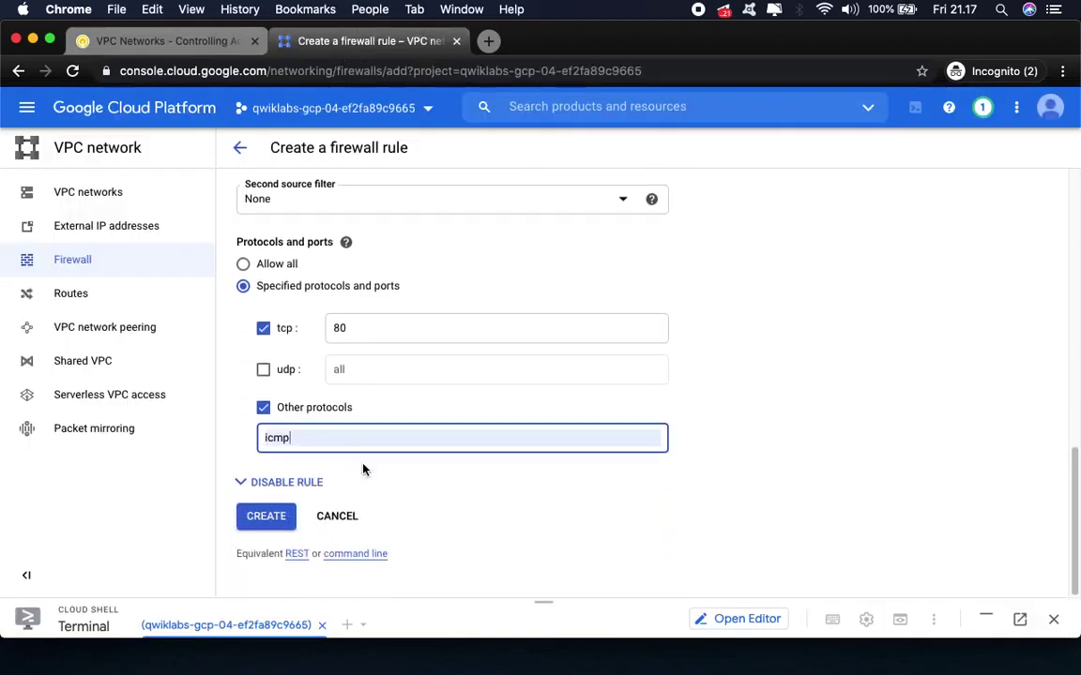
click(263, 518)
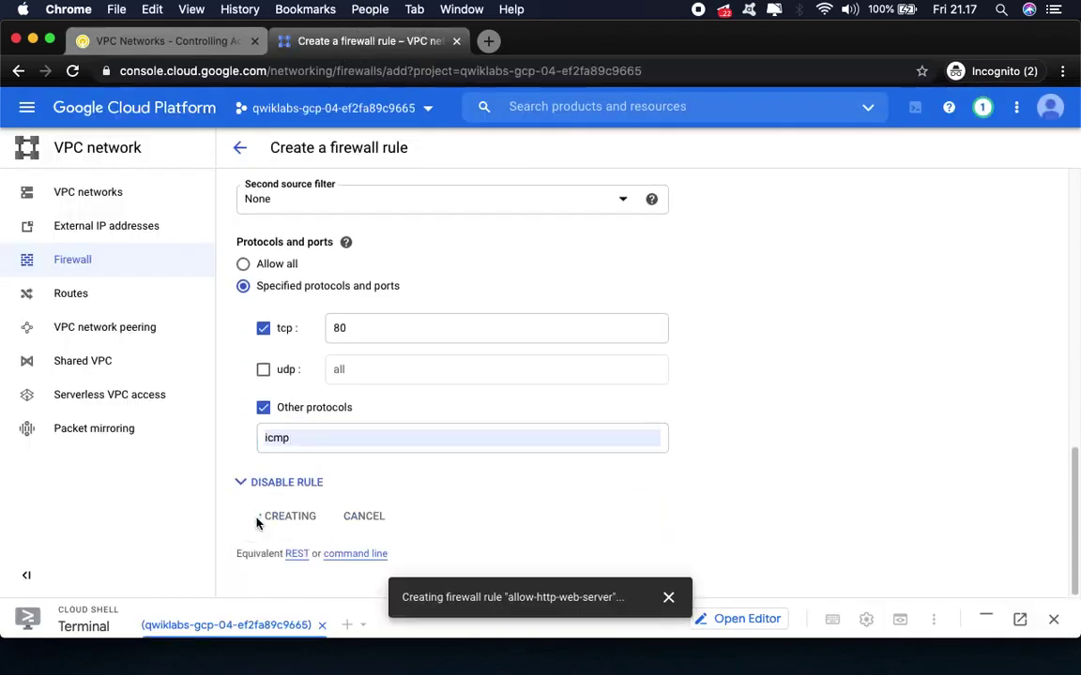
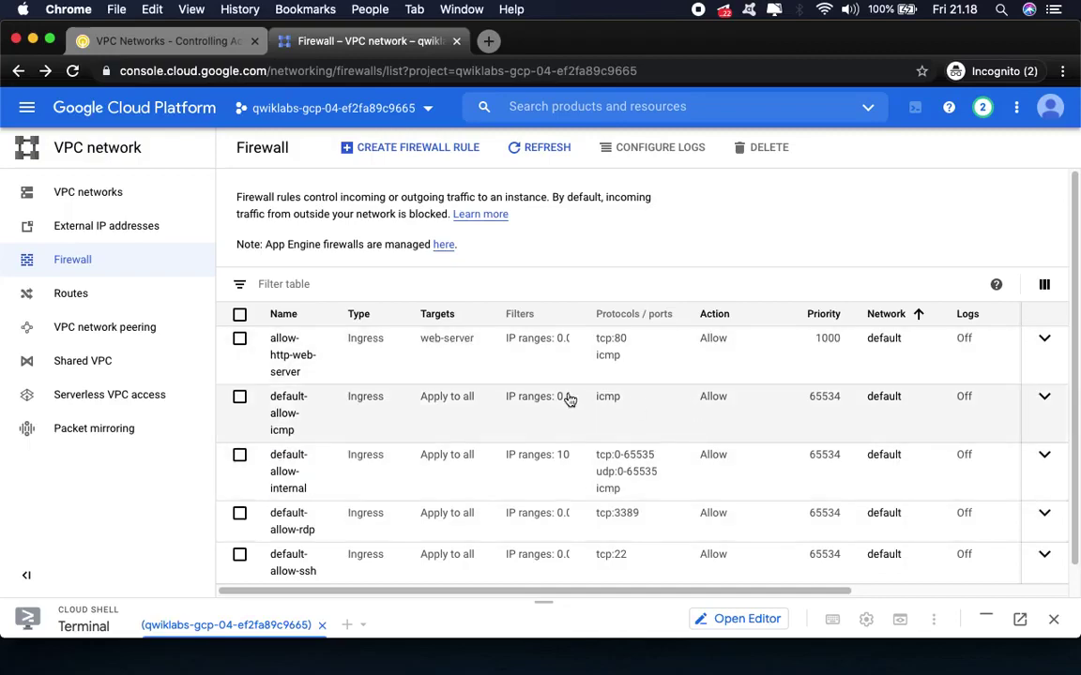
- Run the lab's progress check for the task "Create the tagged firewall rule"
click(183, 42)
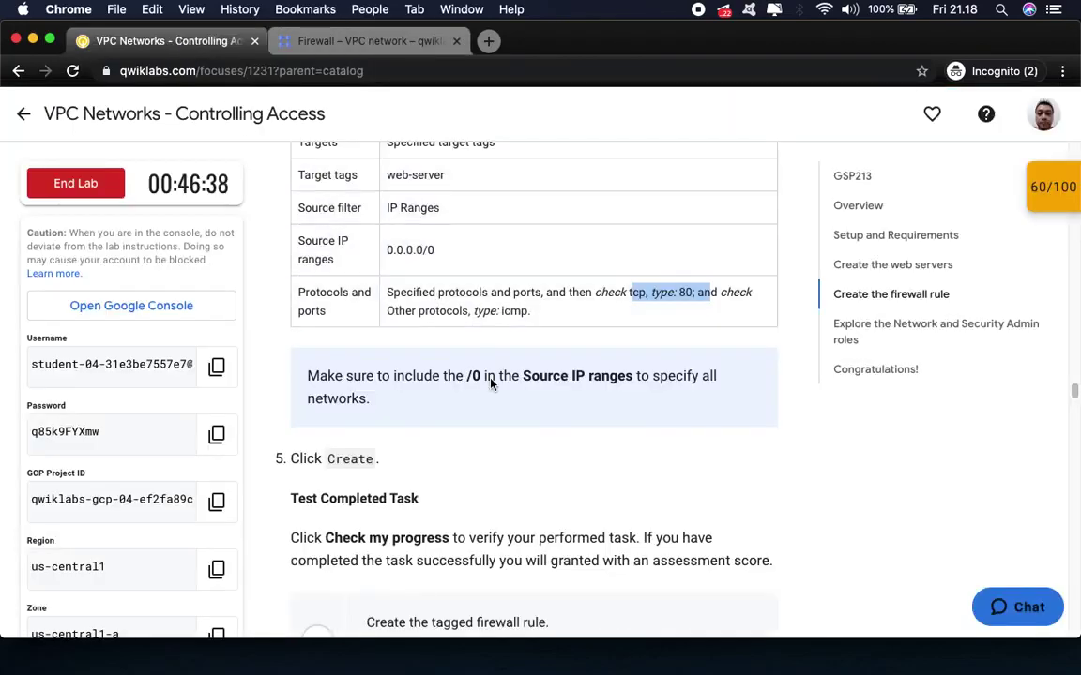
scroll(488, 481, down, 4)
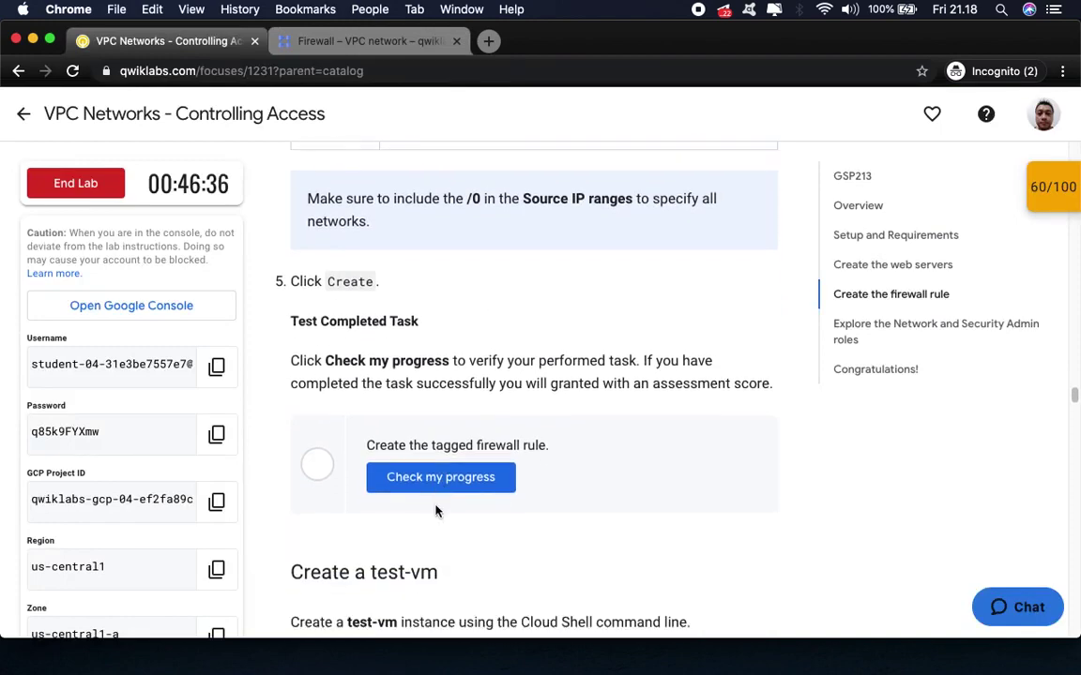
click(436, 480)
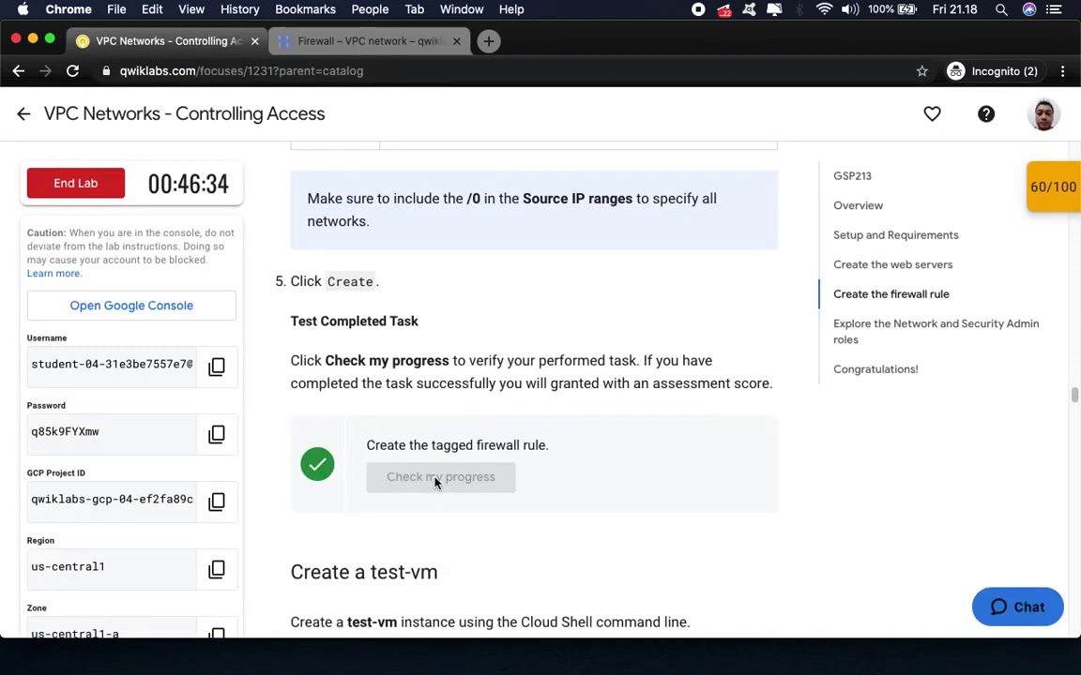
- Examine the lab's "Create a test-vm" instructions and the checkpoint scores for each task
scroll(434, 484, down, 3)
scroll(436, 483, down, 4)
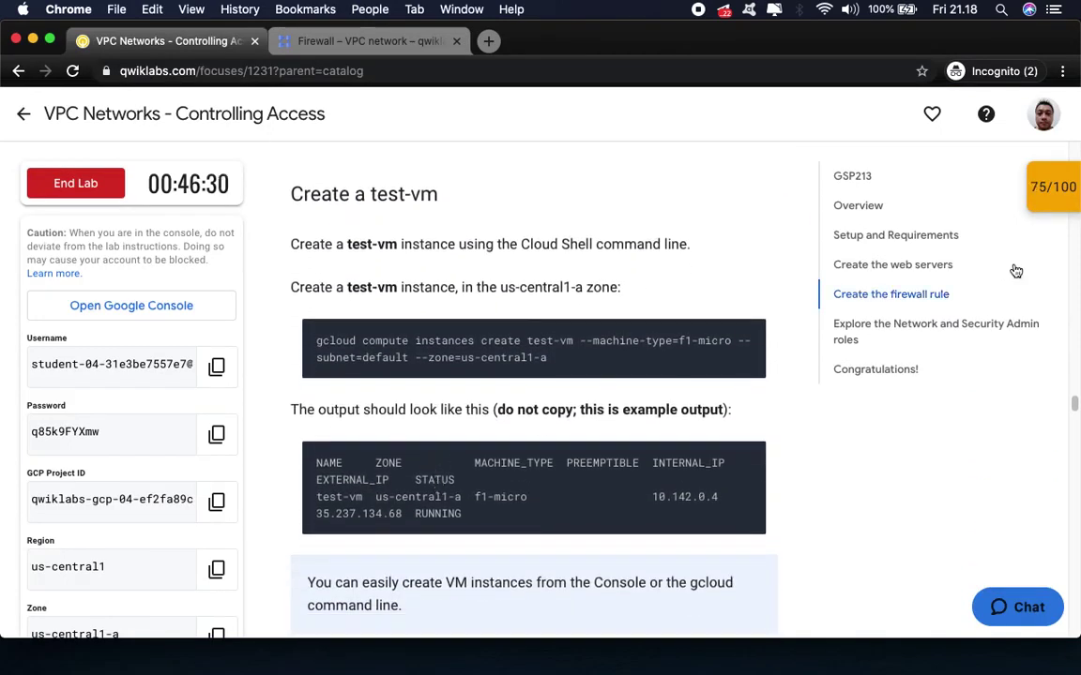
click(1053, 187)
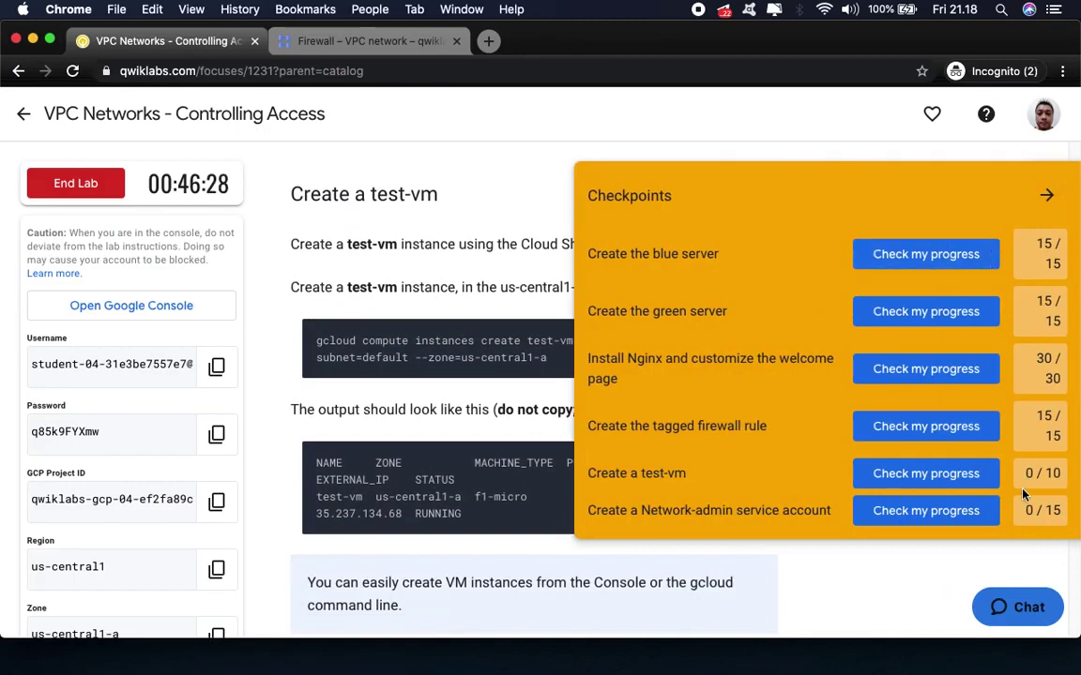
click(1046, 195)
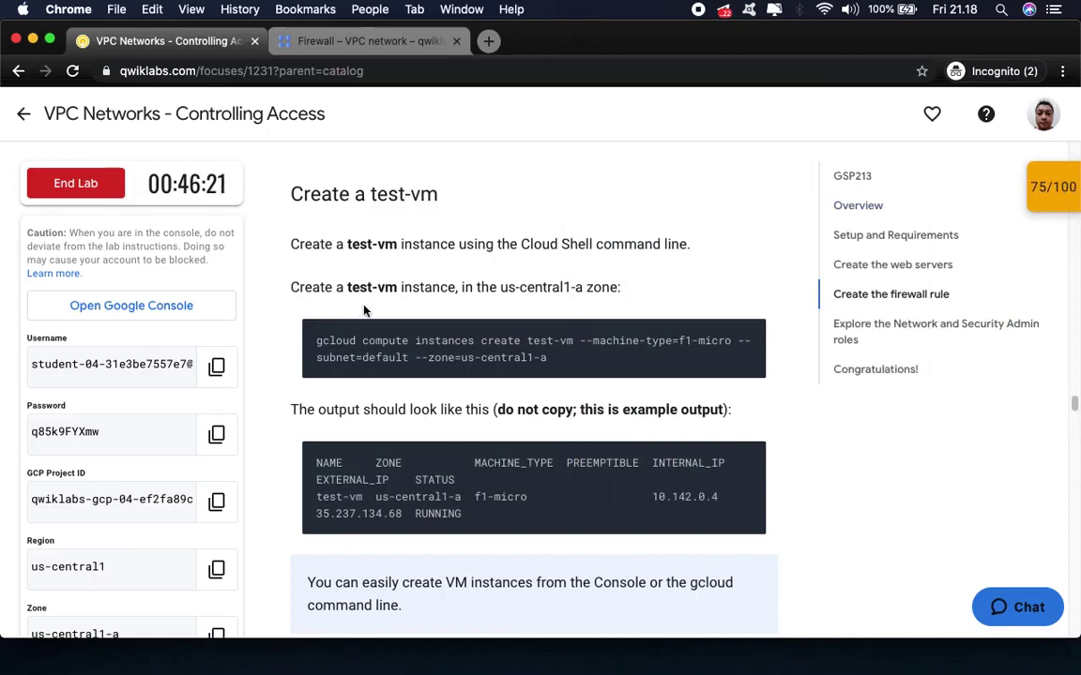
- Run the lab's gcloud command in Cloud Shell to create test-vm with machine type f1-micro, subnet default and zone us-central1-a
click(751, 338)
click(381, 44)
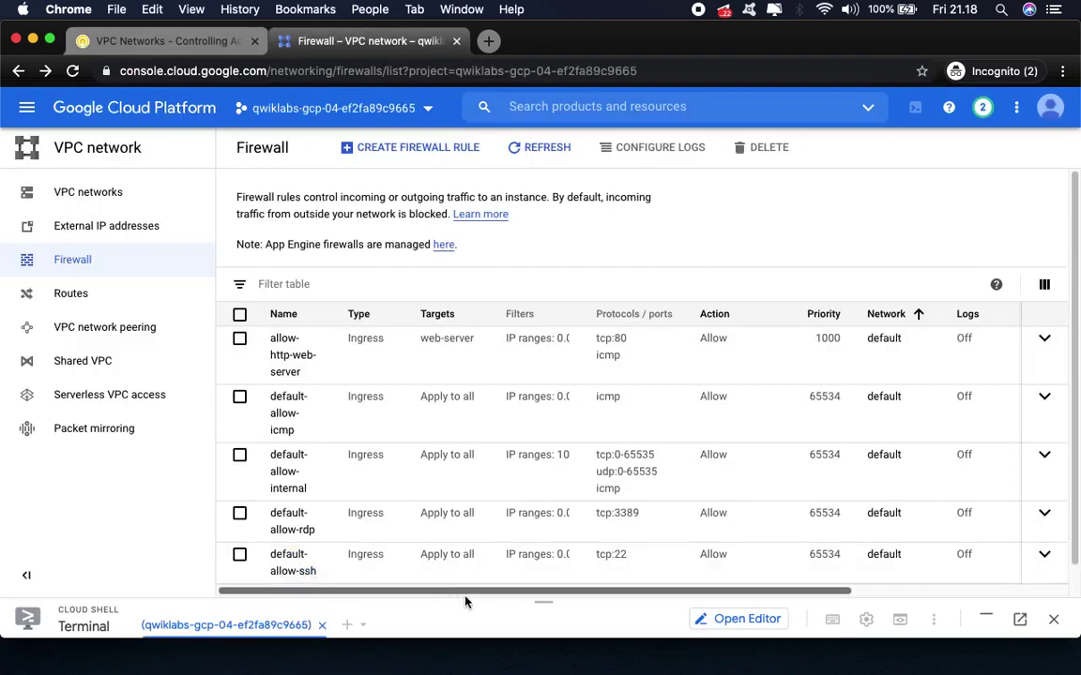
drag(466, 600, 561, 242)
click(619, 547)
key(super+v)
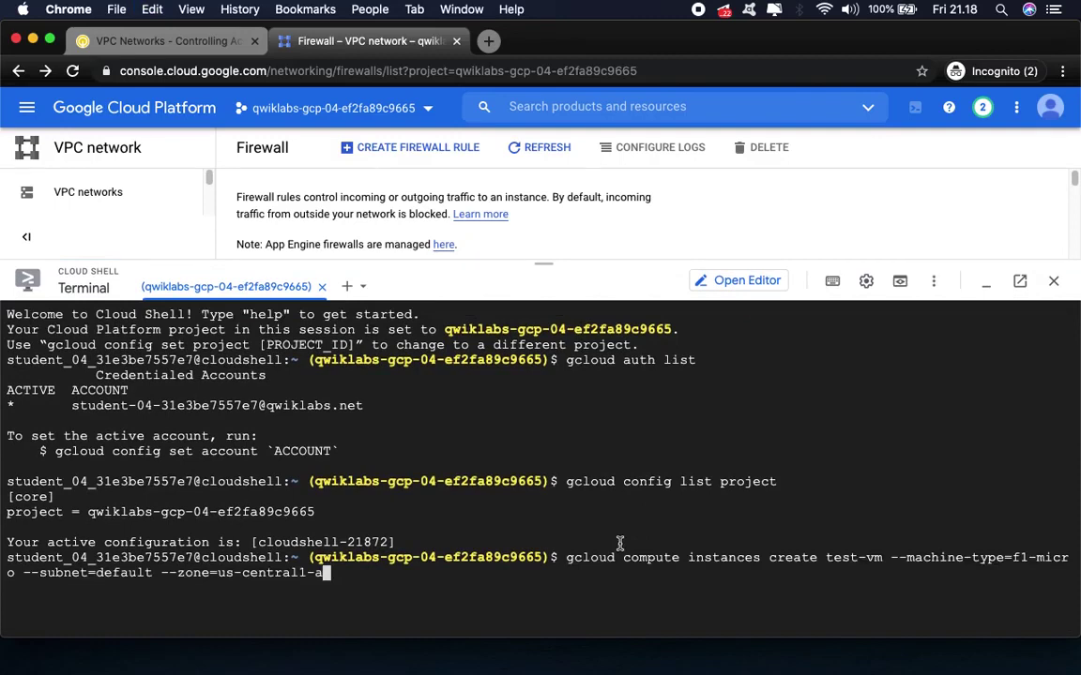
key(Return)
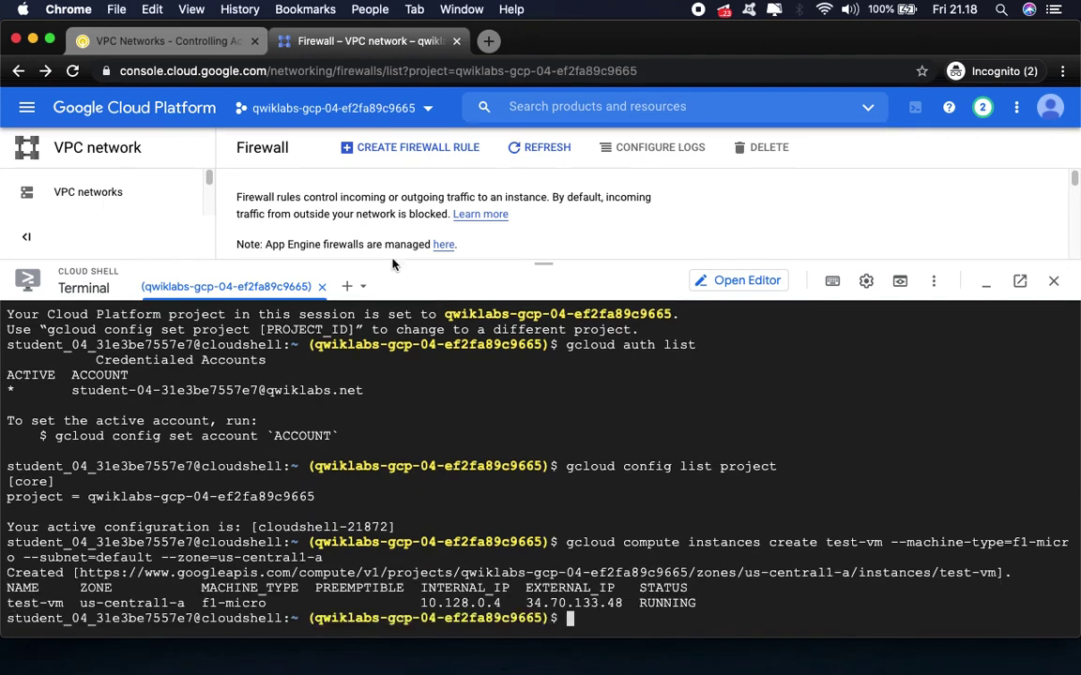
- Run the lab's progress check for the task "Create a test-vm"
click(161, 47)
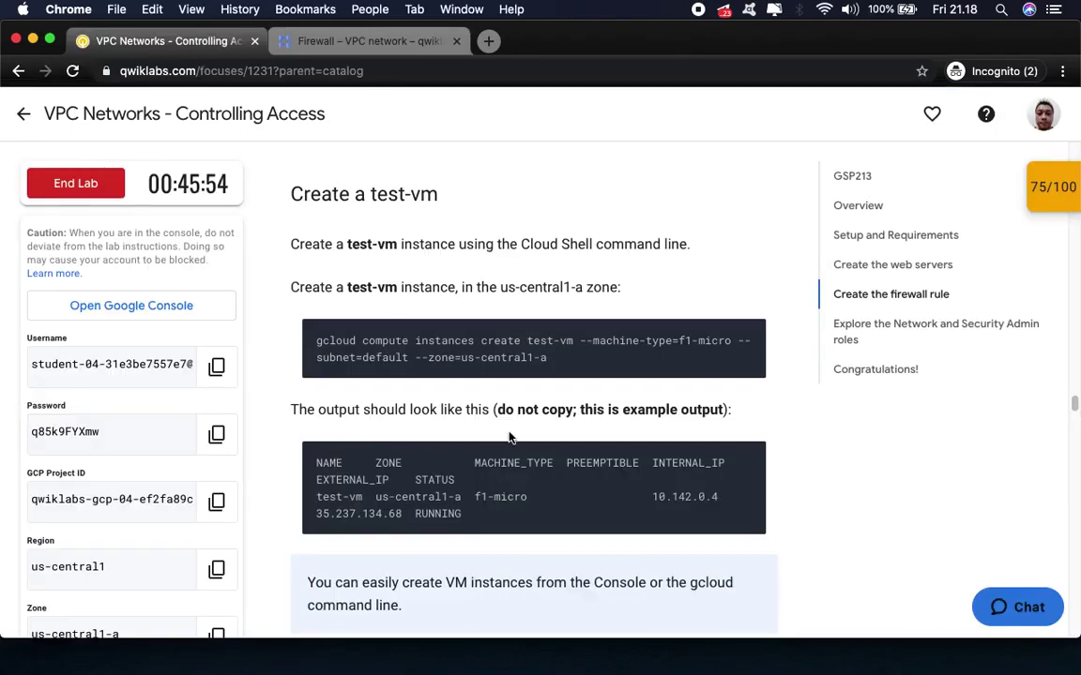
scroll(571, 514, down, 5)
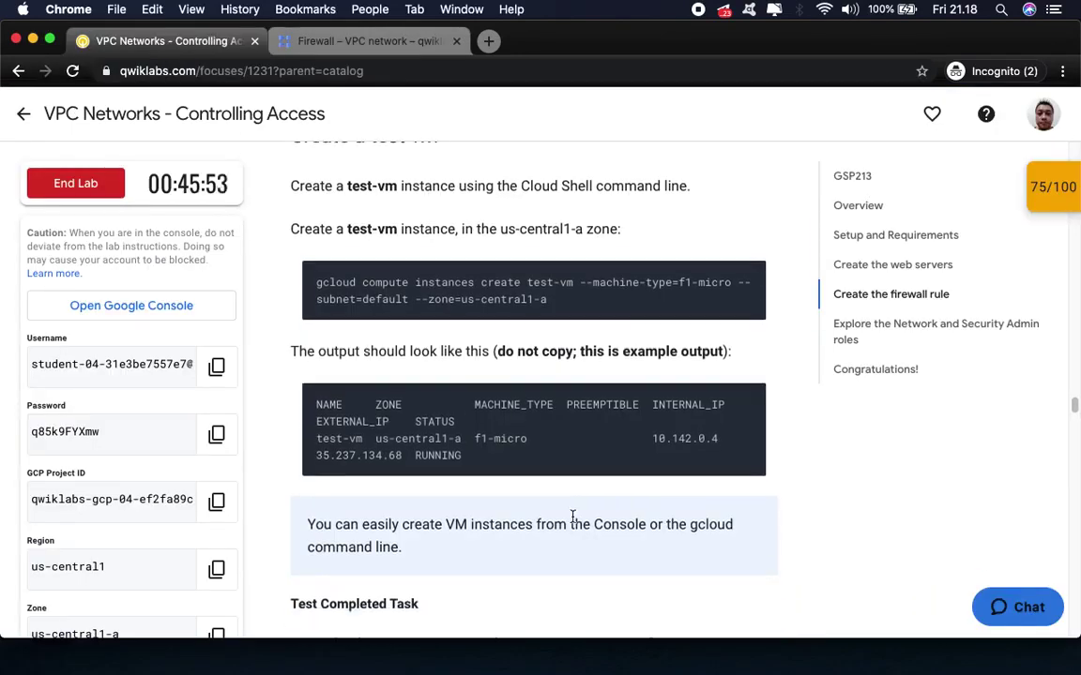
scroll(572, 516, down, 4)
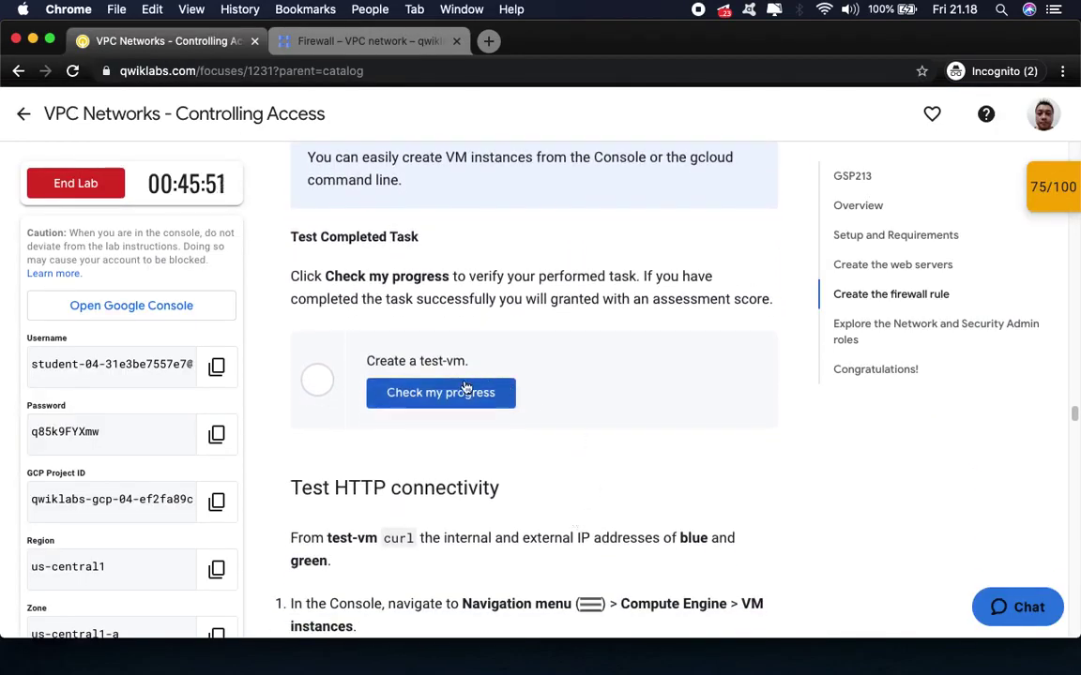
click(448, 402)
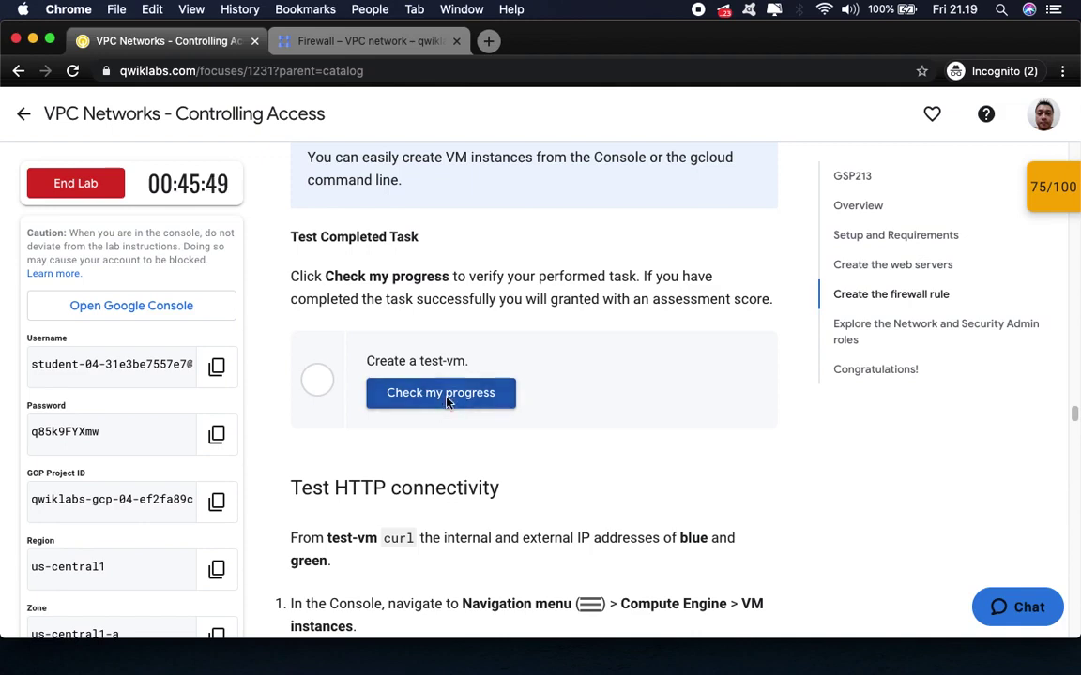
- Open the Compute Engine VM instances list for the HTTP connectivity test and shrink the Cloud Shell pane to reveal the instances
scroll(447, 400, down, 3)
scroll(446, 398, down, 3)
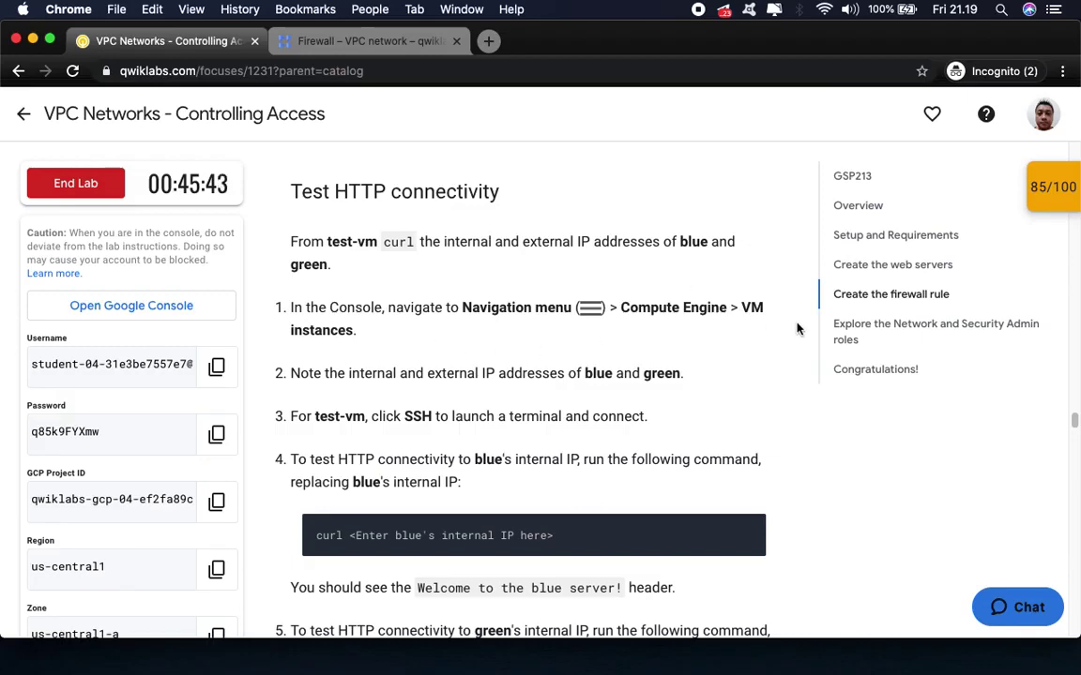
click(349, 44)
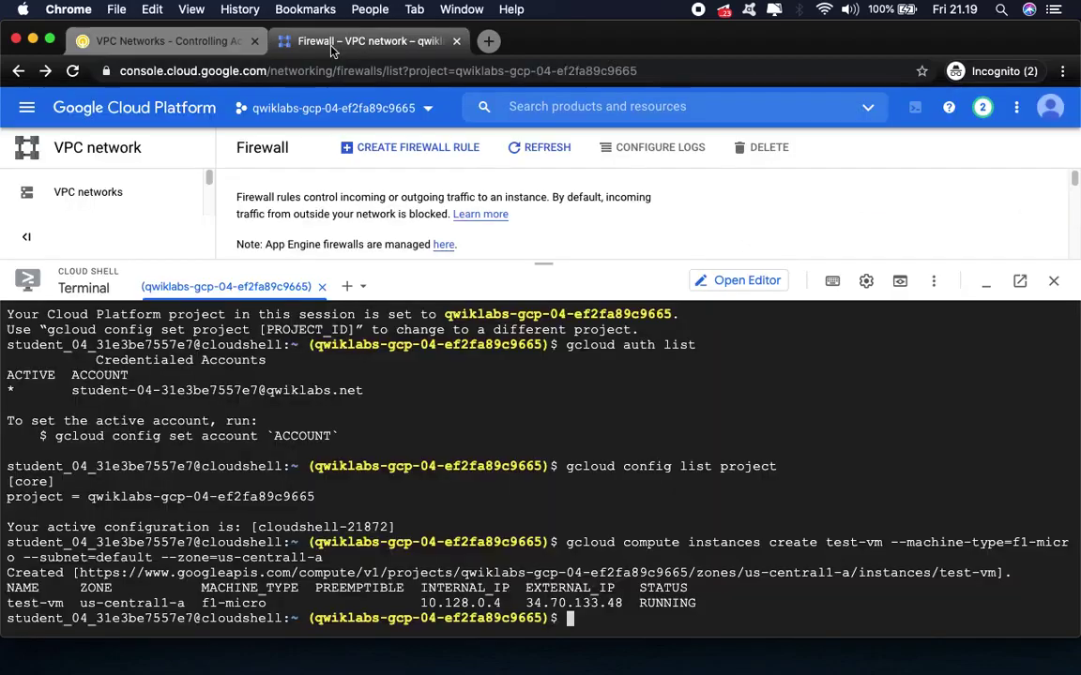
click(33, 111)
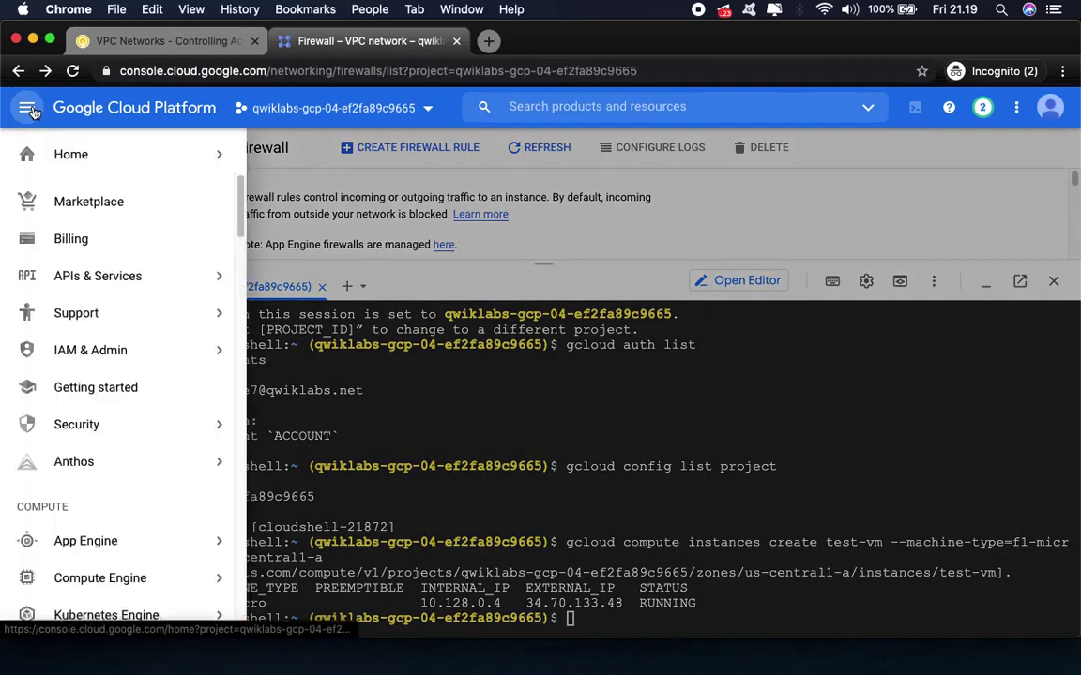
mouse_move(192, 578)
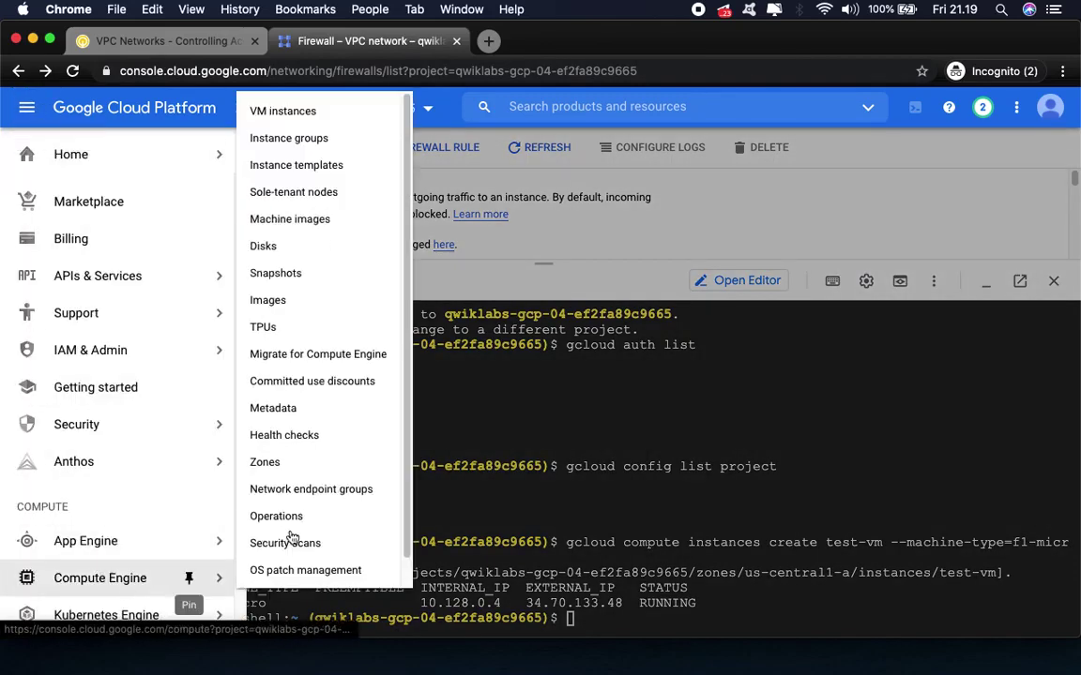
click(289, 111)
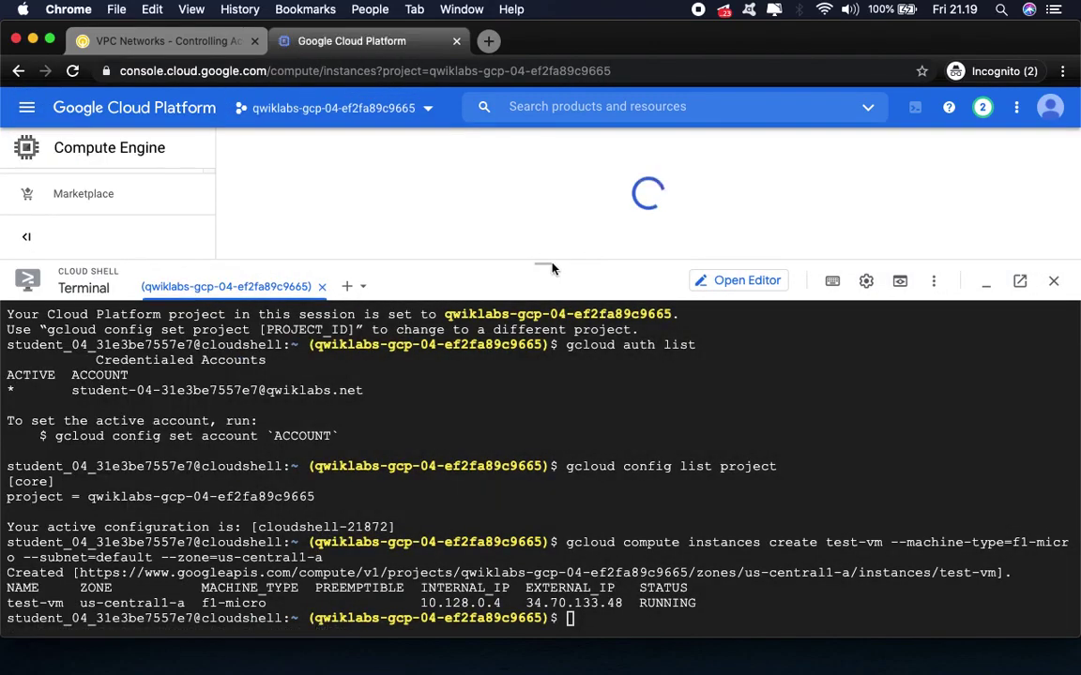
drag(544, 267, 530, 359)
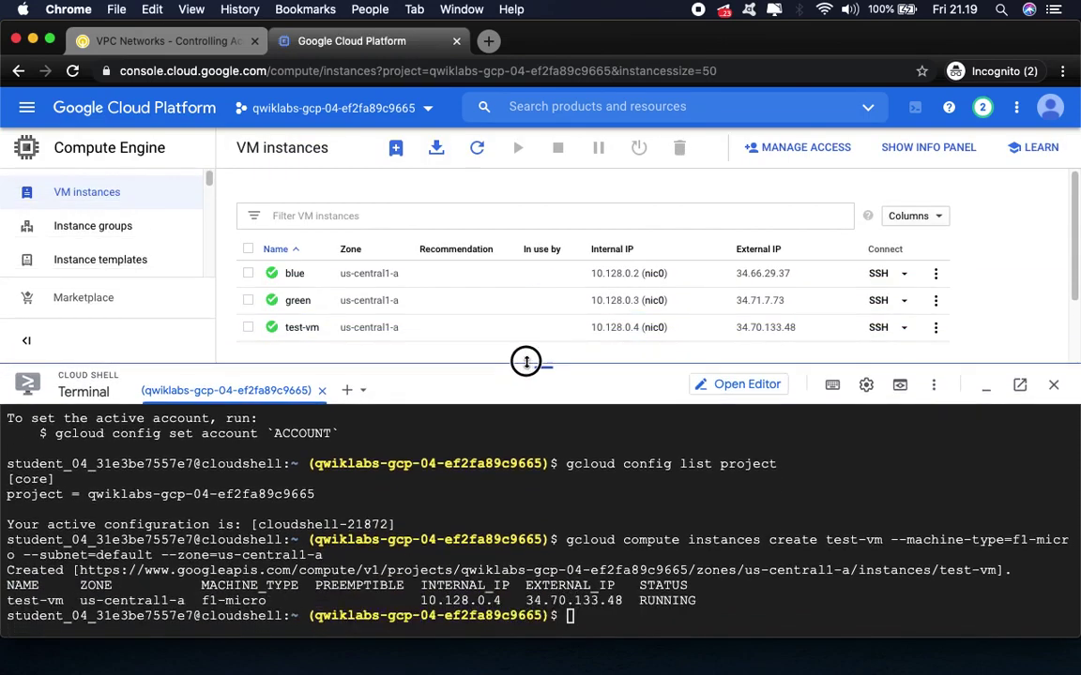
- Examine the internal and external IP addresses of the blue and green instances against the lab's "Test HTTP connectivity" instructions
click(150, 41)
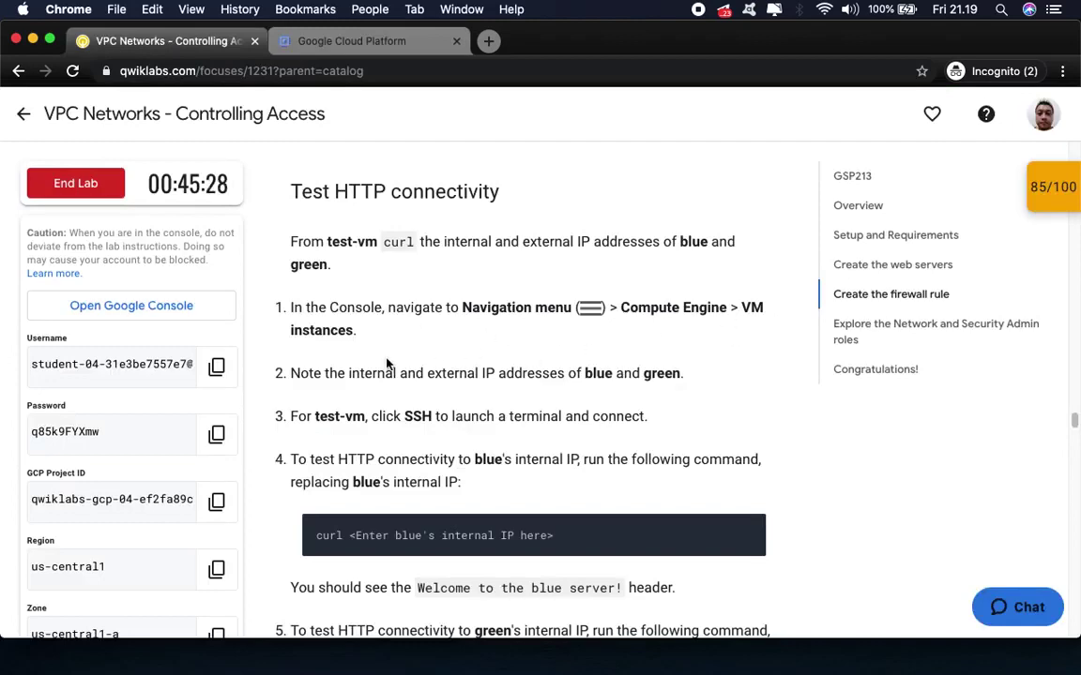
click(360, 54)
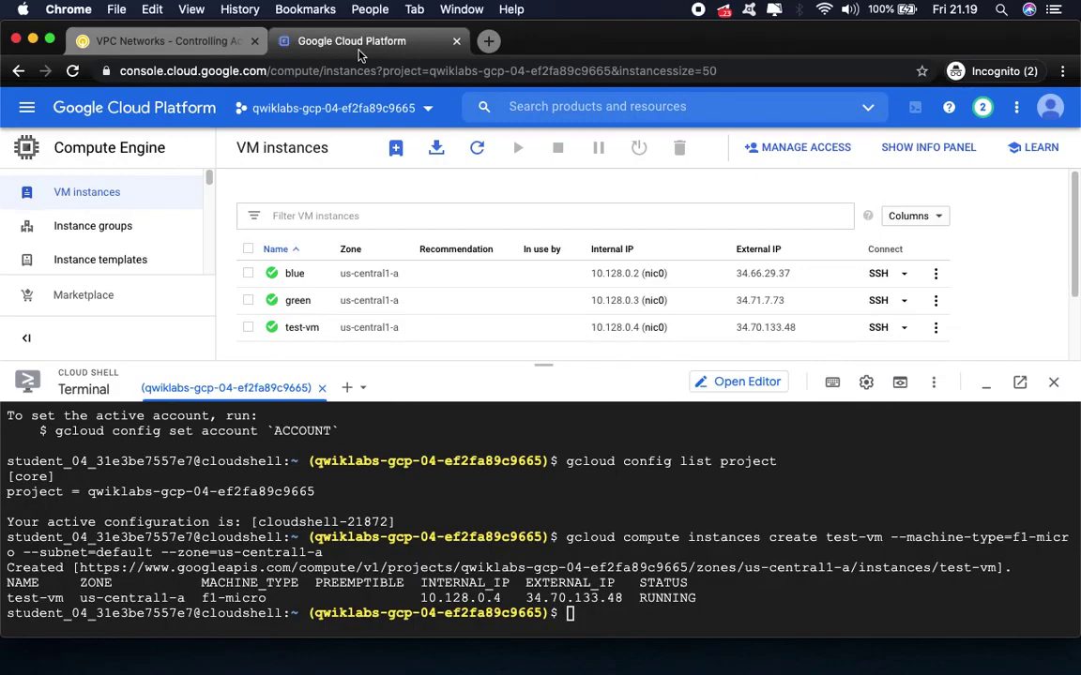
click(163, 54)
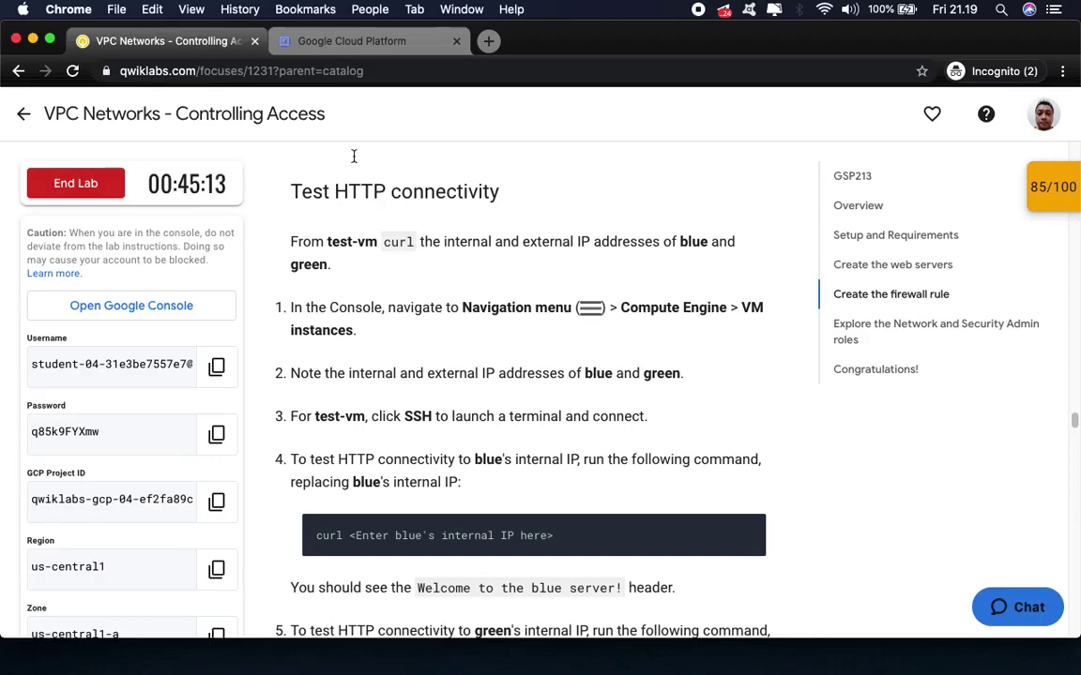
click(295, 43)
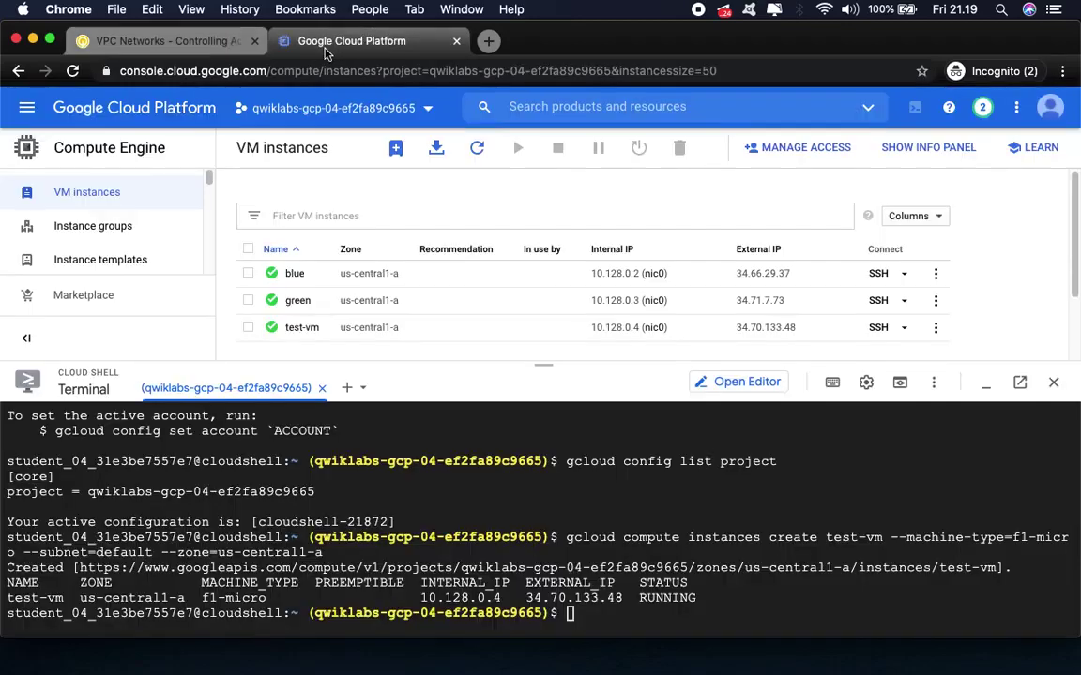
click(173, 52)
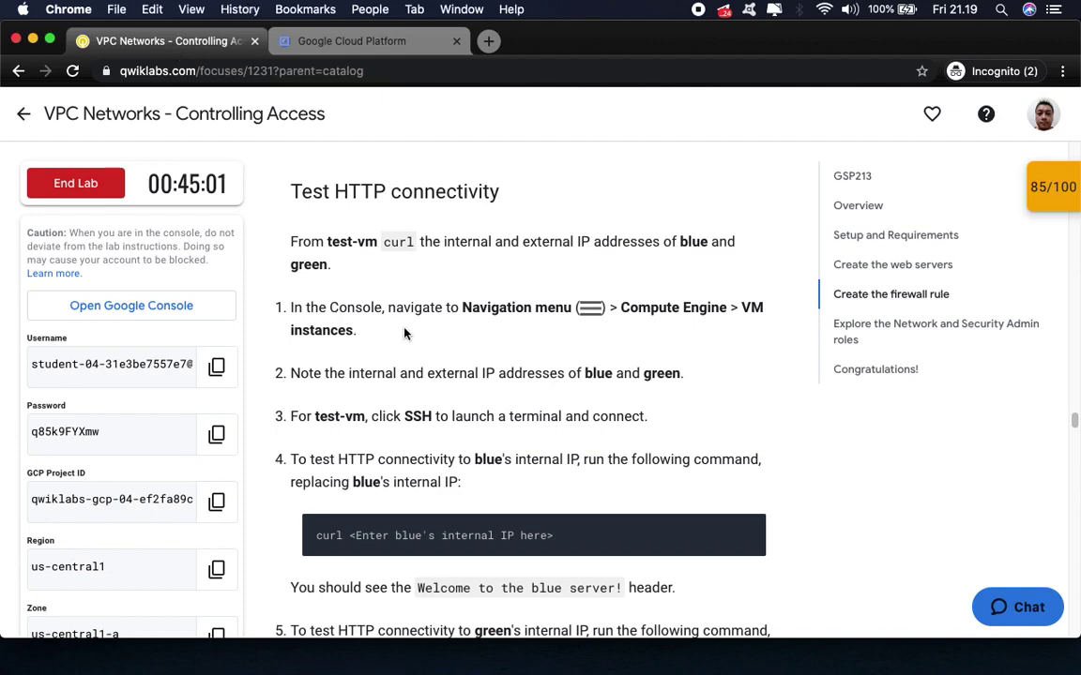
drag(582, 374, 685, 373)
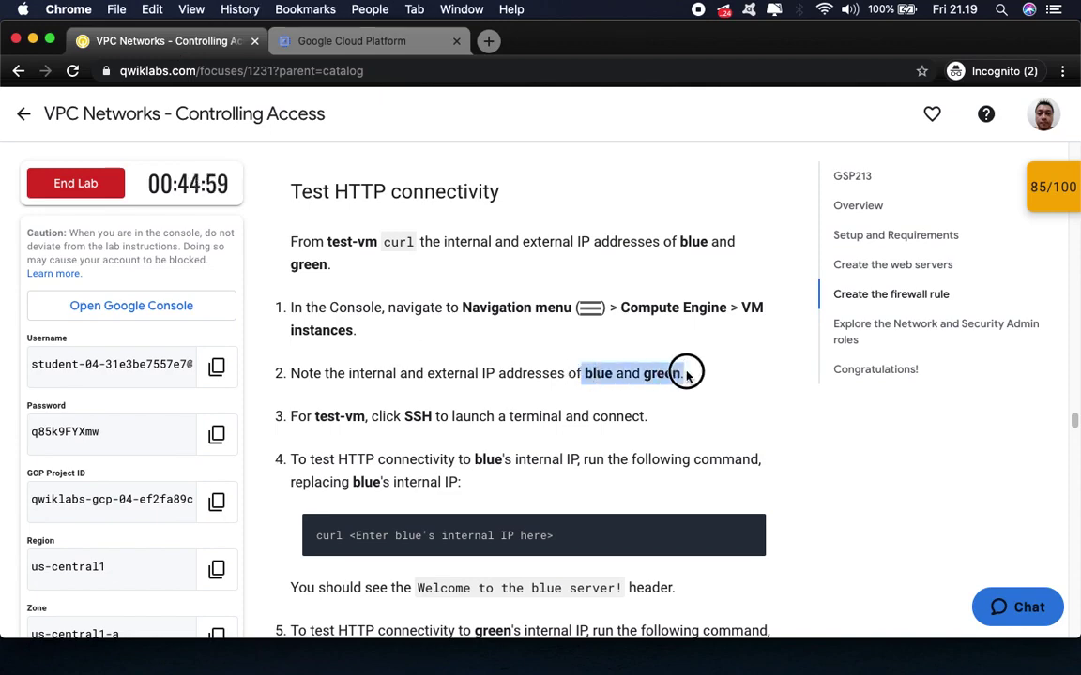
click(310, 42)
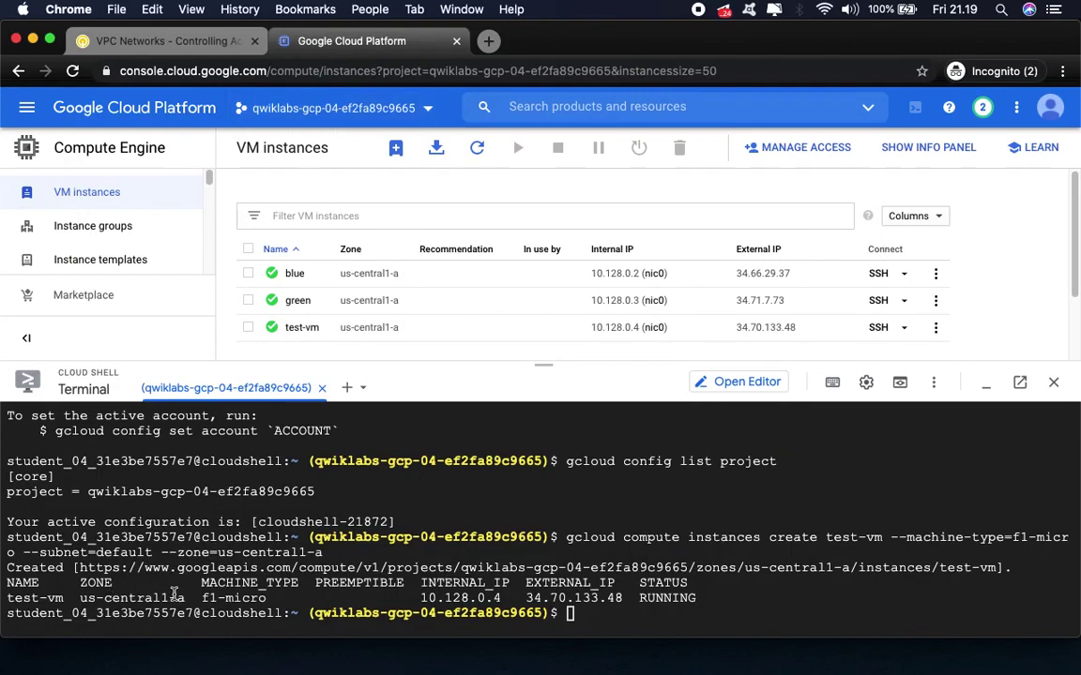
click(183, 42)
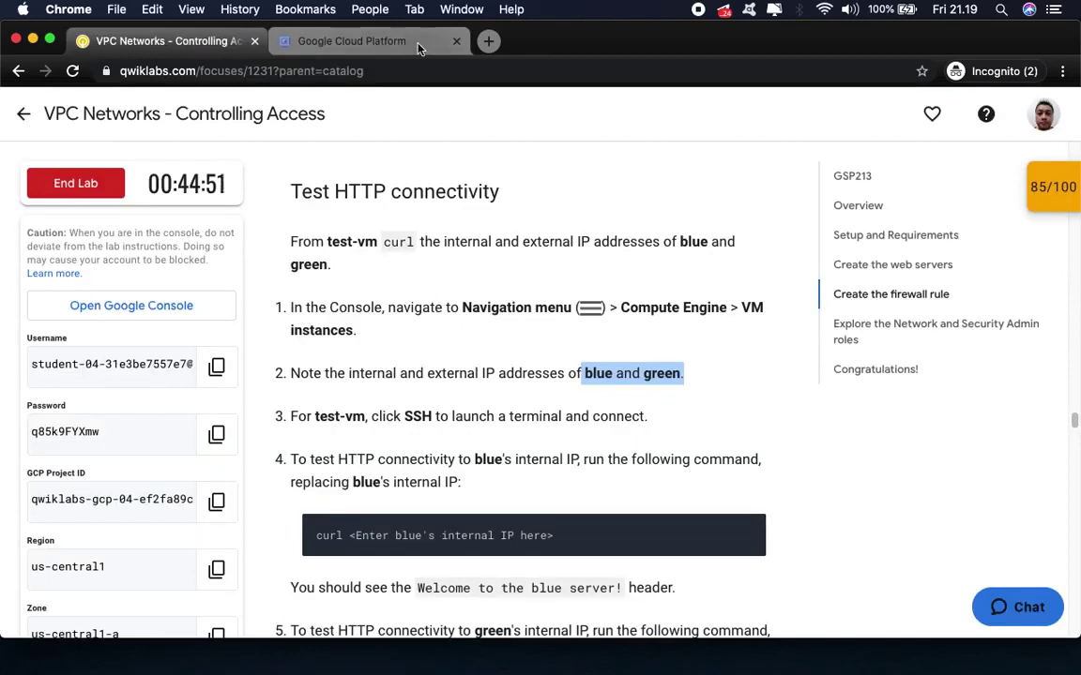
click(375, 38)
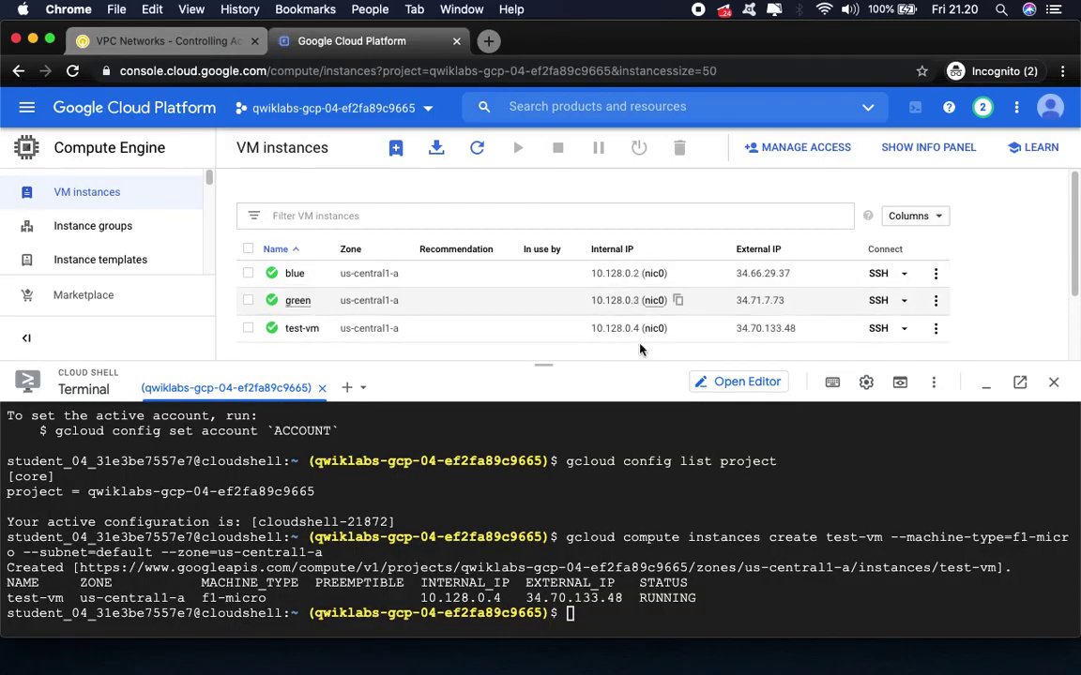
click(174, 42)
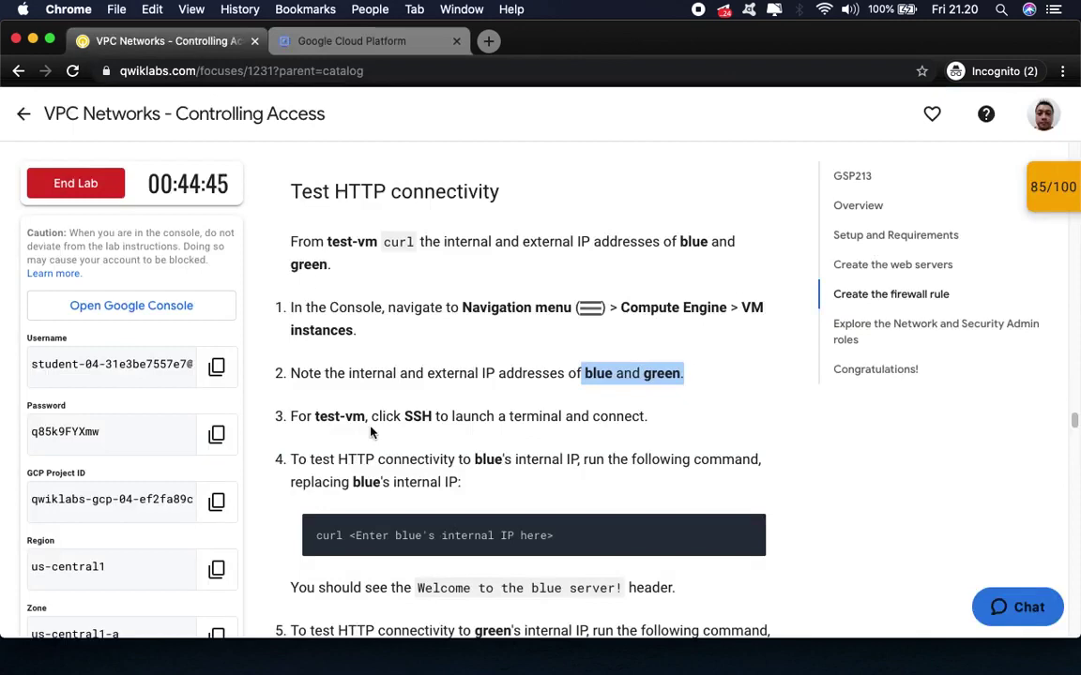
- Open an SSH session to the test-vm instance and bring the main browser window back in front
click(339, 44)
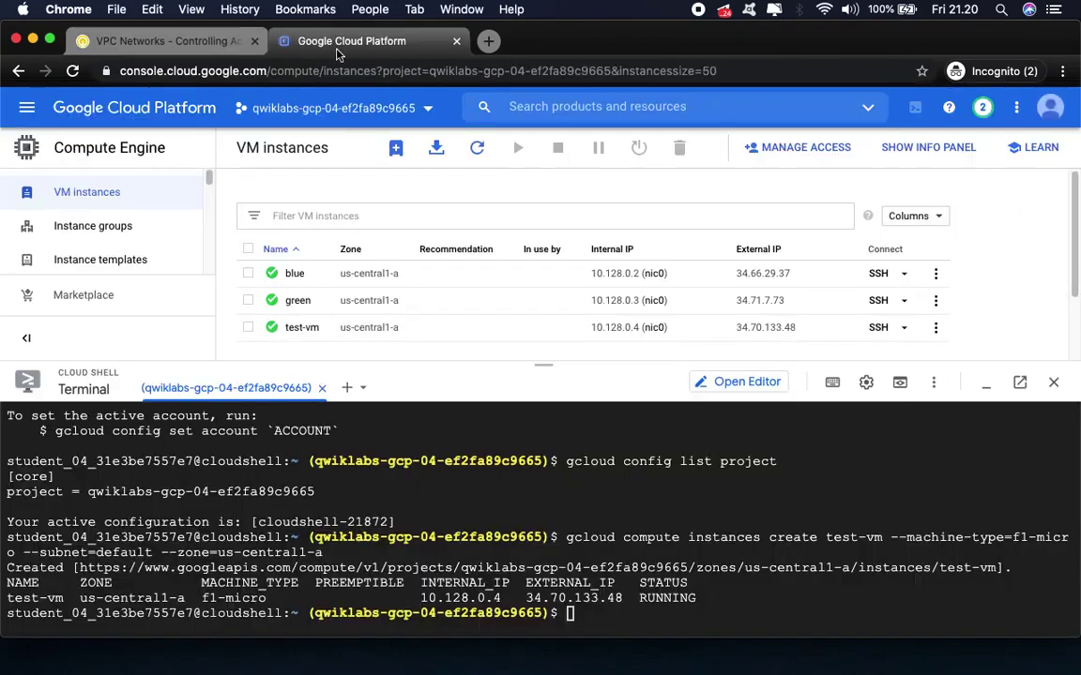
click(878, 327)
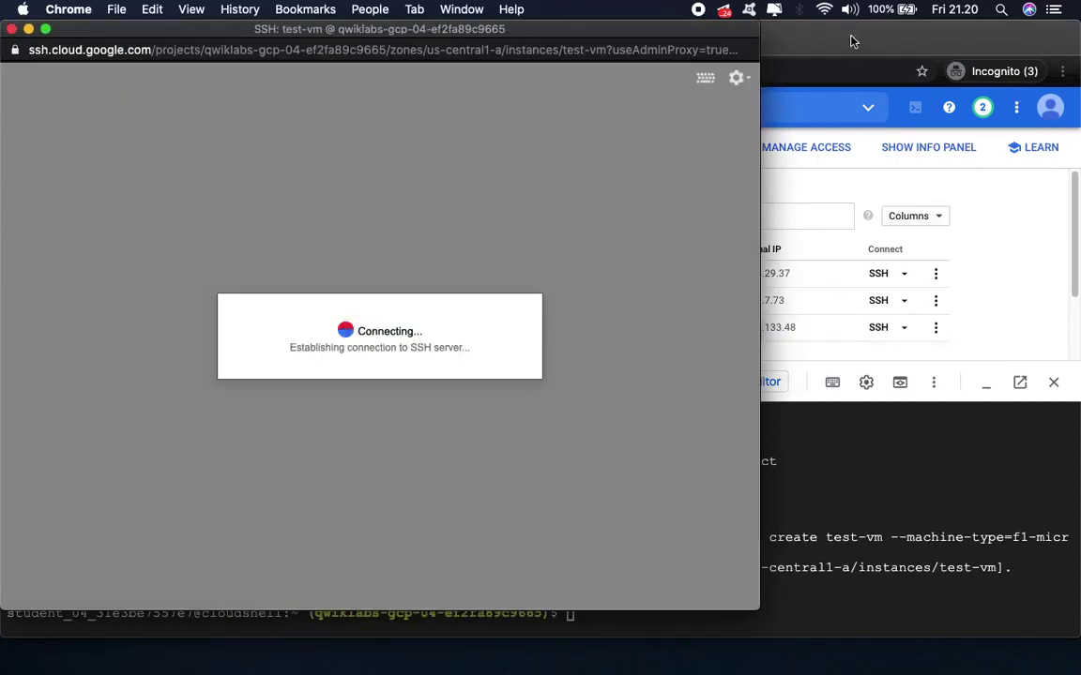
click(766, 33)
drag(842, 40, 854, 40)
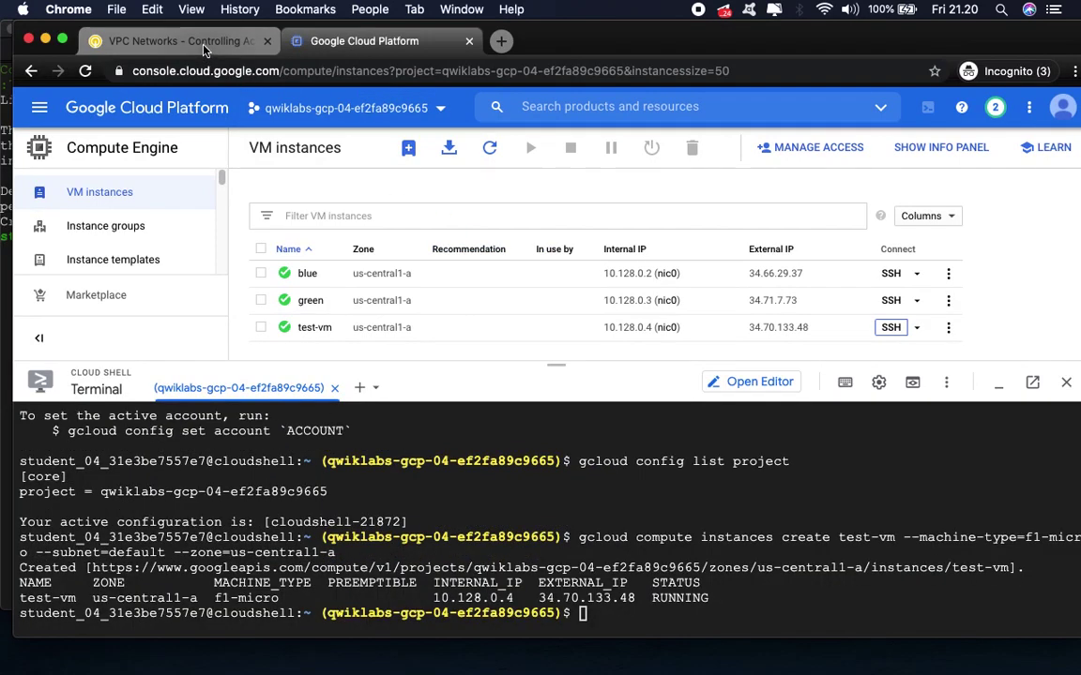
- Copy the lab's curl command for blue's internal IP and paste it into the test-vm SSH terminal
click(203, 44)
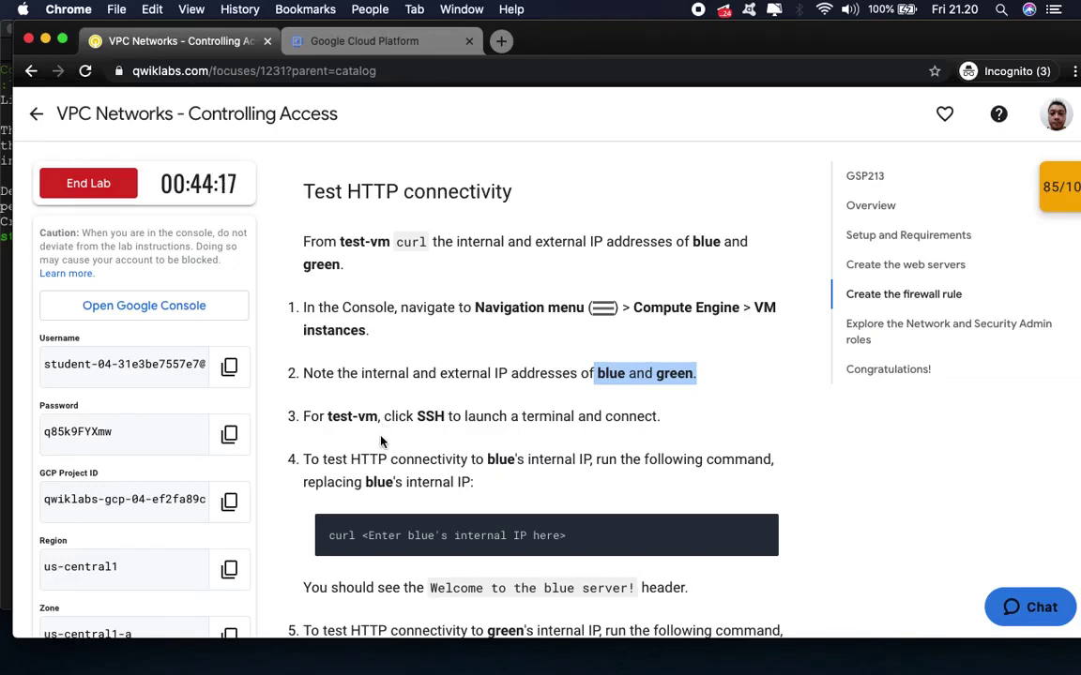
click(5, 263)
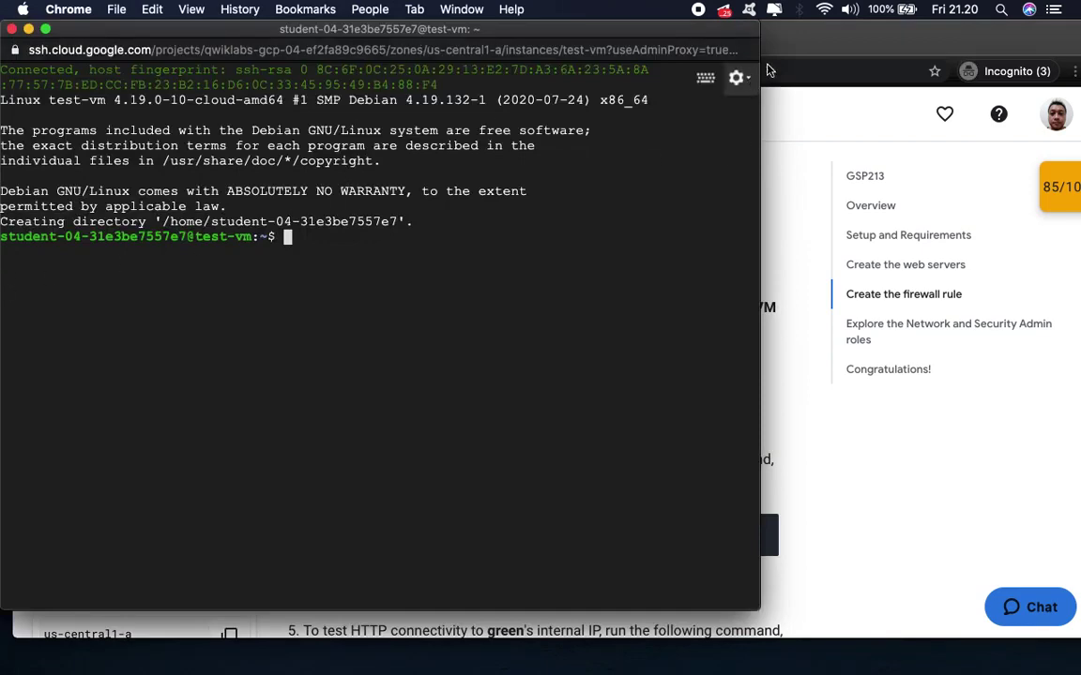
key(super+grave)
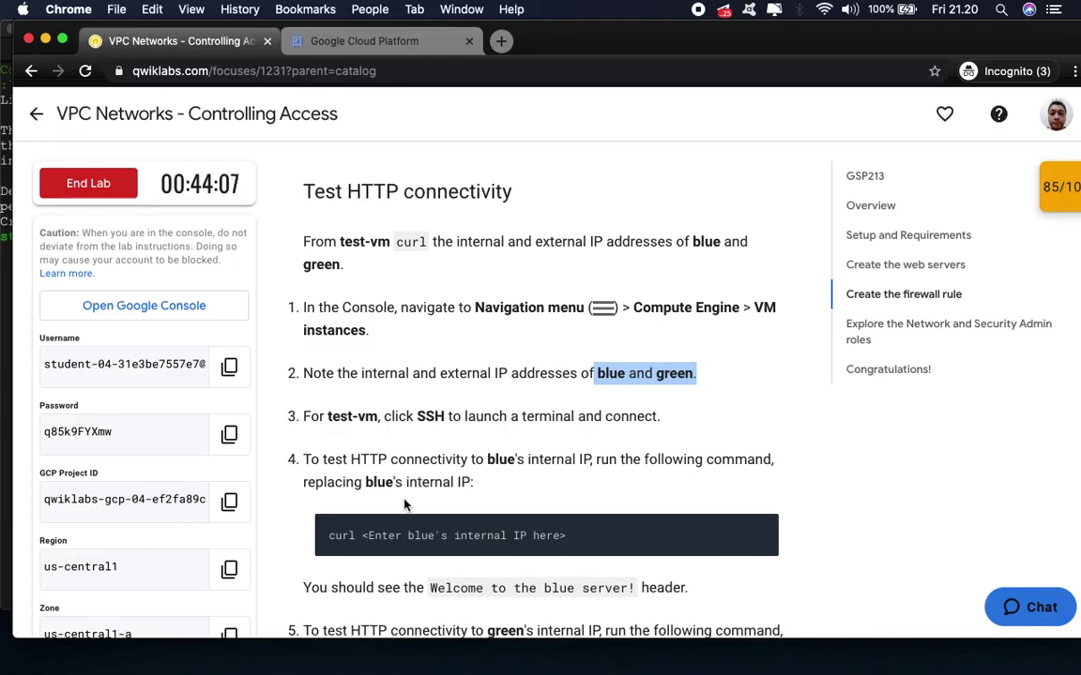
mouse_move(326, 533)
click(764, 531)
click(7, 239)
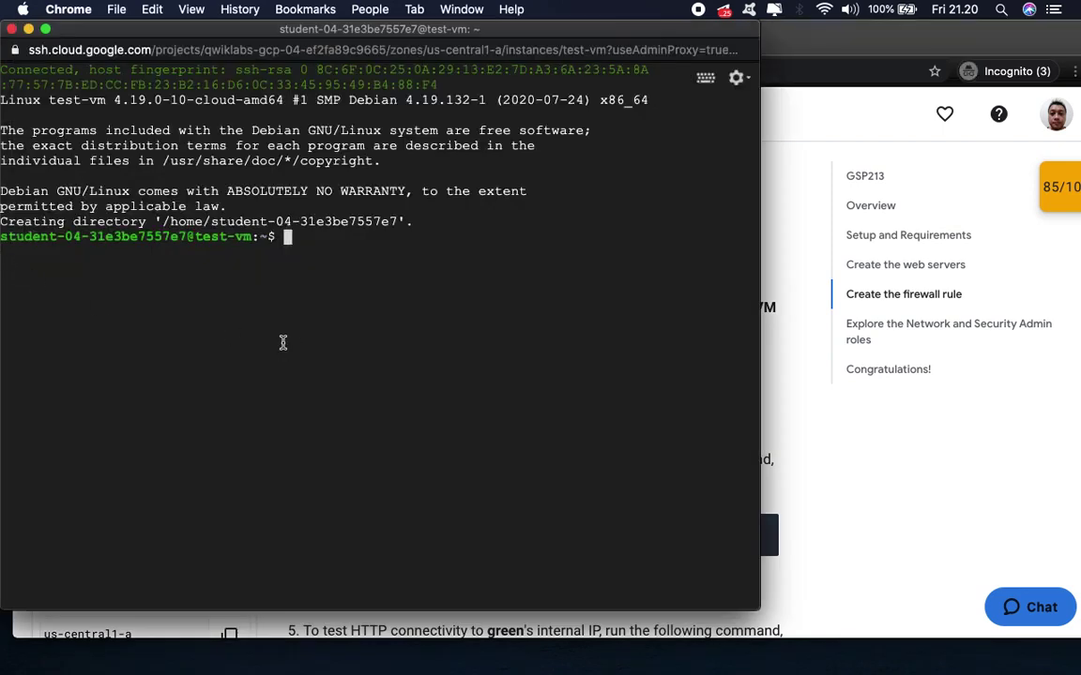
key(super+v)
- Copy the GCP Project ID from the lab's credentials and return to the test-vm SSH terminal
click(839, 91)
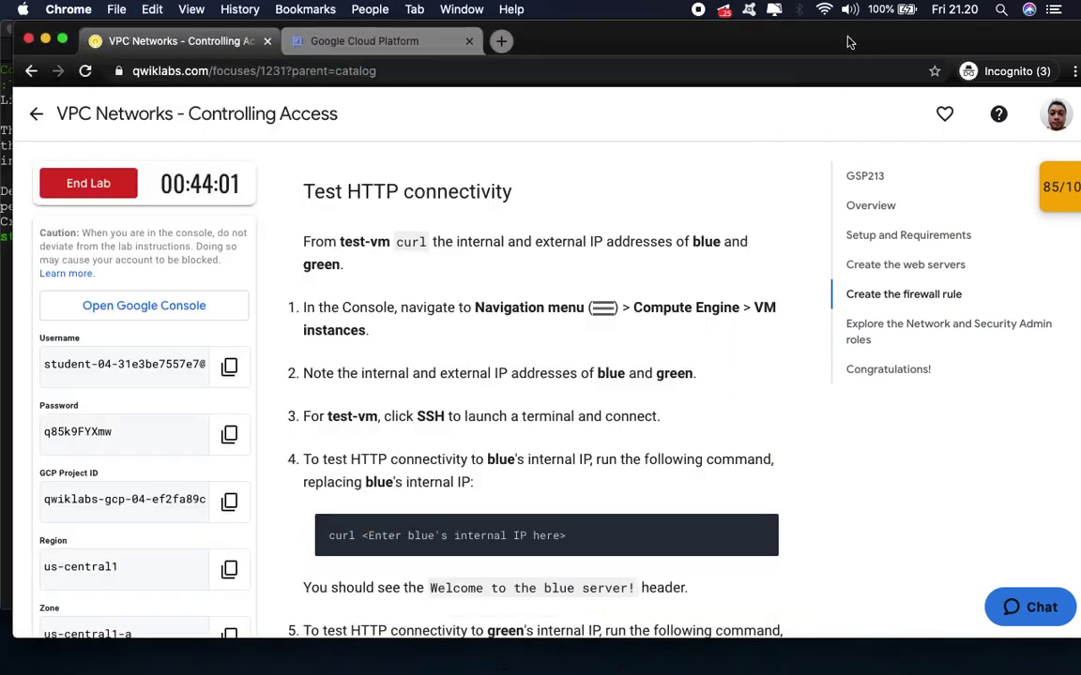
click(229, 503)
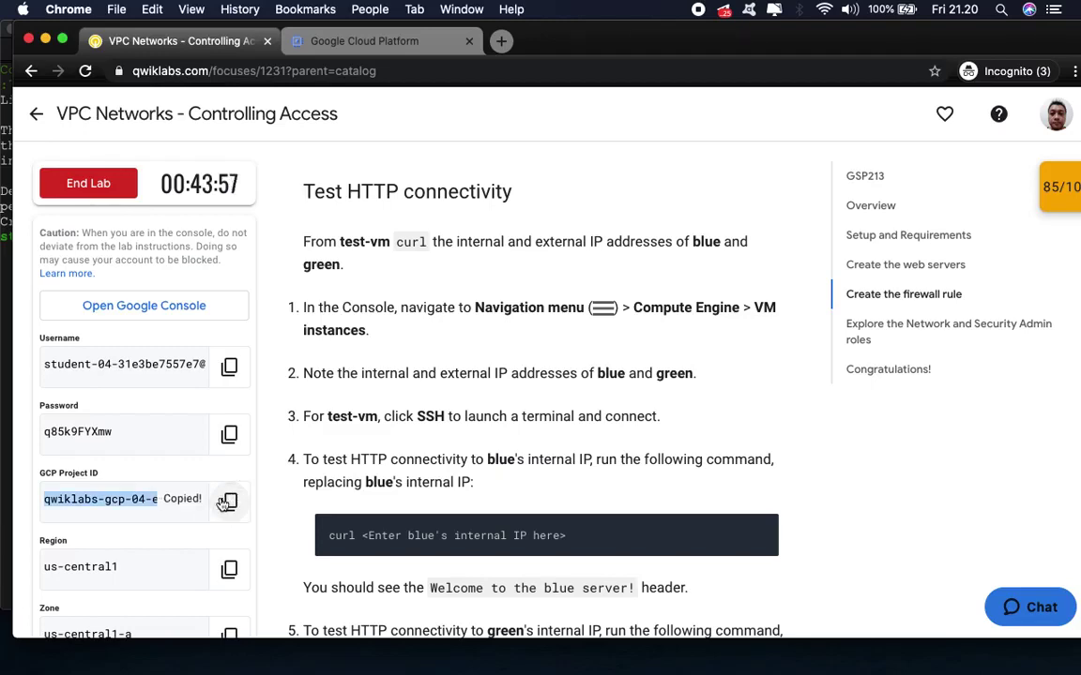
click(5, 261)
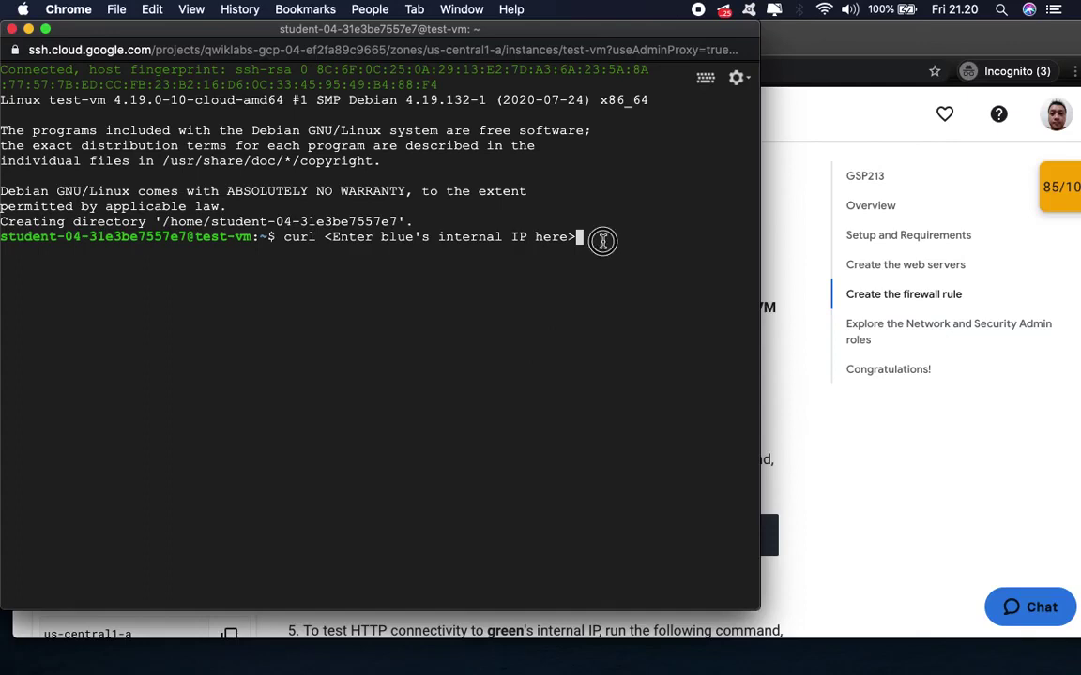
- Replace the placeholder in the curl command with the copied GCP project ID and try running it on test-vm
key(BackSpace)
key(BackSpace)
key(BackSpace)
key(BackSpace)
key(BackSpace)
key(BackSpace)
key(BackSpace)
key(BackSpace)
key(BackSpace)
key(BackSpace)
key(BackSpace)
key(BackSpace)
key(BackSpace)
key(BackSpace)
key(BackSpace)
key(BackSpace)
key(BackSpace)
key(BackSpace)
key(BackSpace)
key(BackSpace)
key(BackSpace)
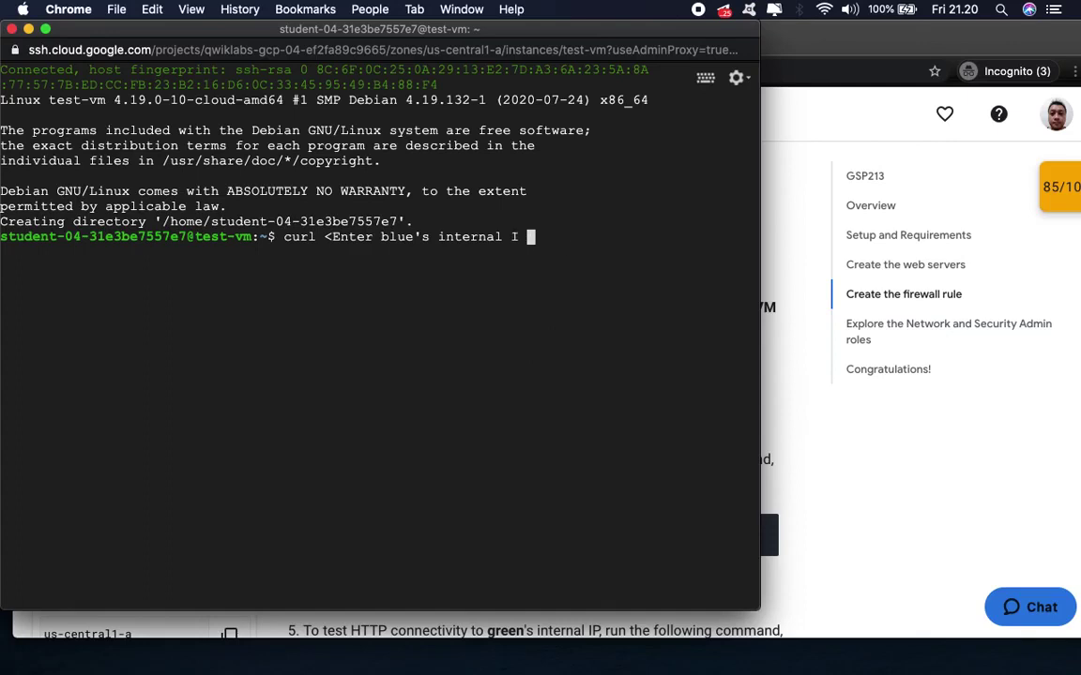
key(BackSpace)
key(BackSpace)
key(BackSpace)
key(BackSpace)
key(BackSpace)
key(BackSpace)
key(BackSpace)
key(BackSpace)
key(BackSpace)
key(BackSpace)
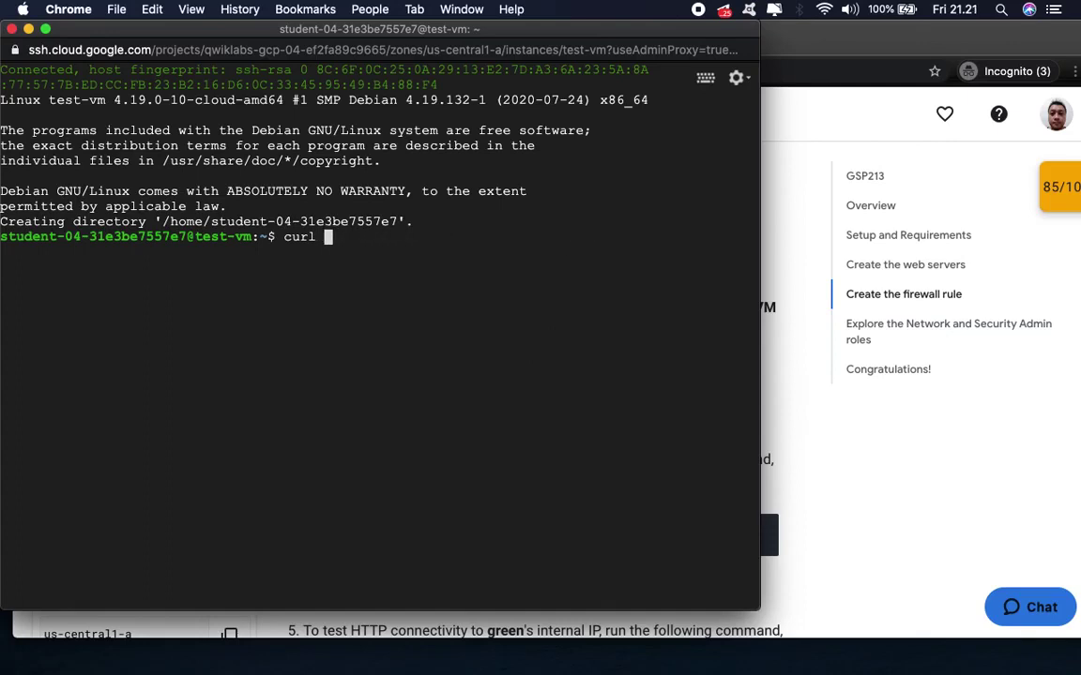
text(rl)
key(super+v)
key(Return)
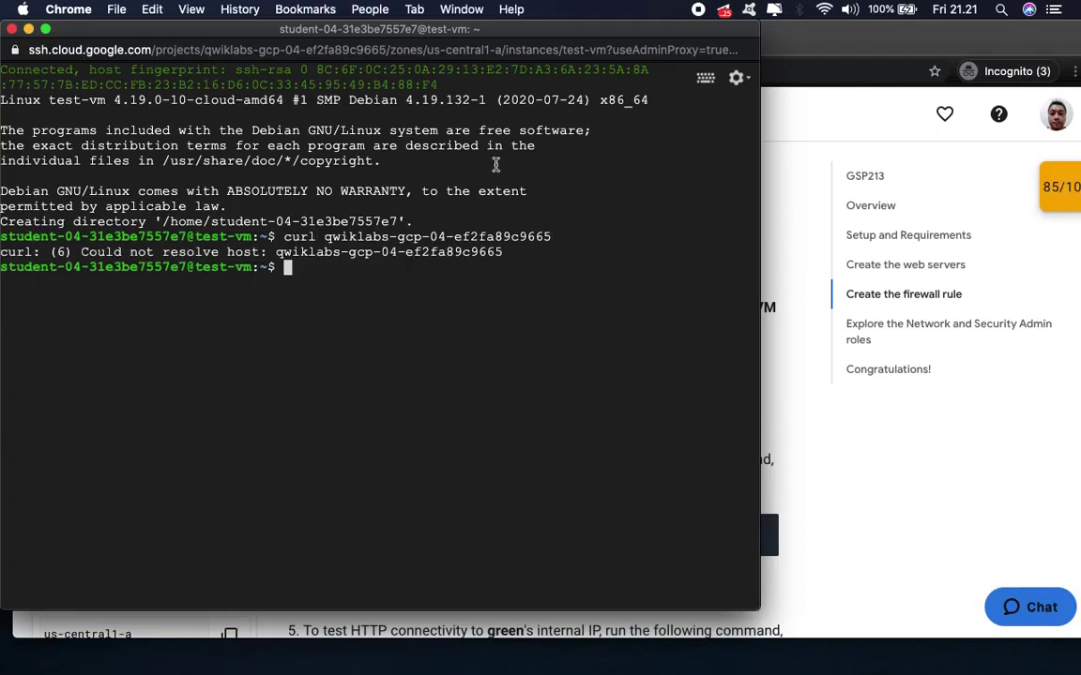
- Examine the lab's curl instructions for blue and green against the internal IPs in the VM instances list
click(831, 55)
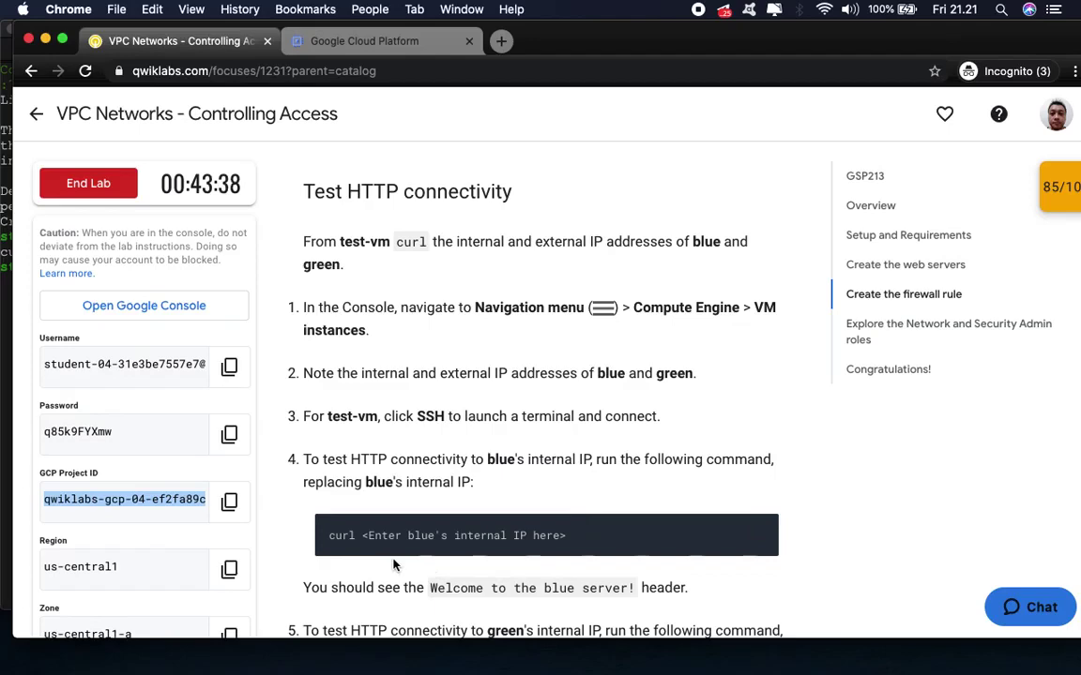
scroll(583, 523, down, 3)
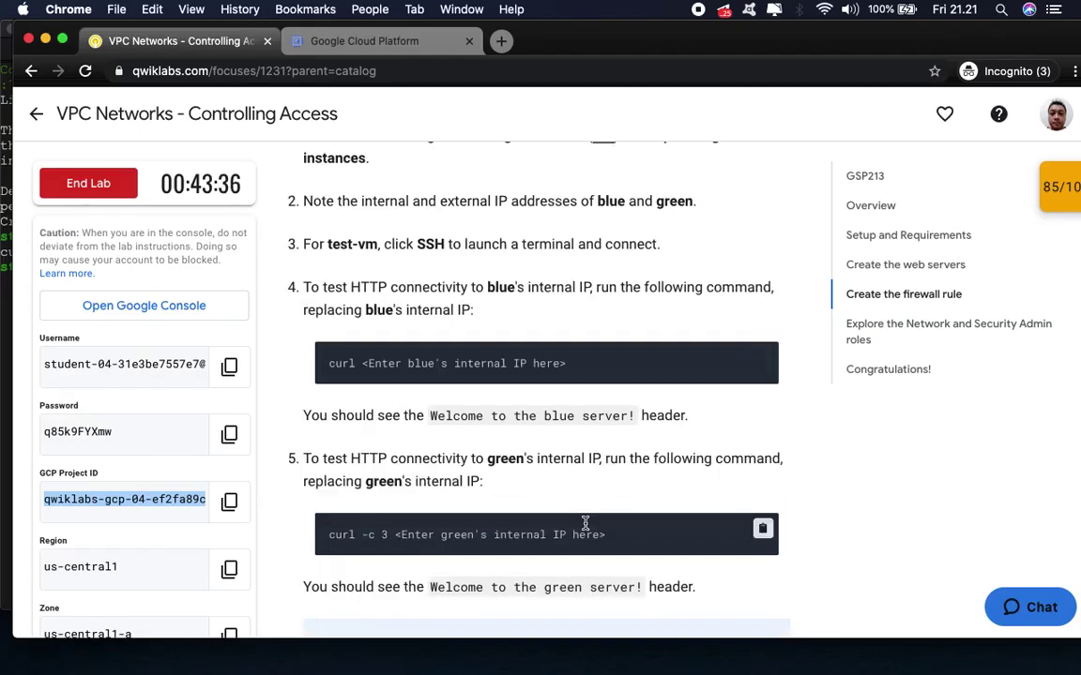
click(373, 45)
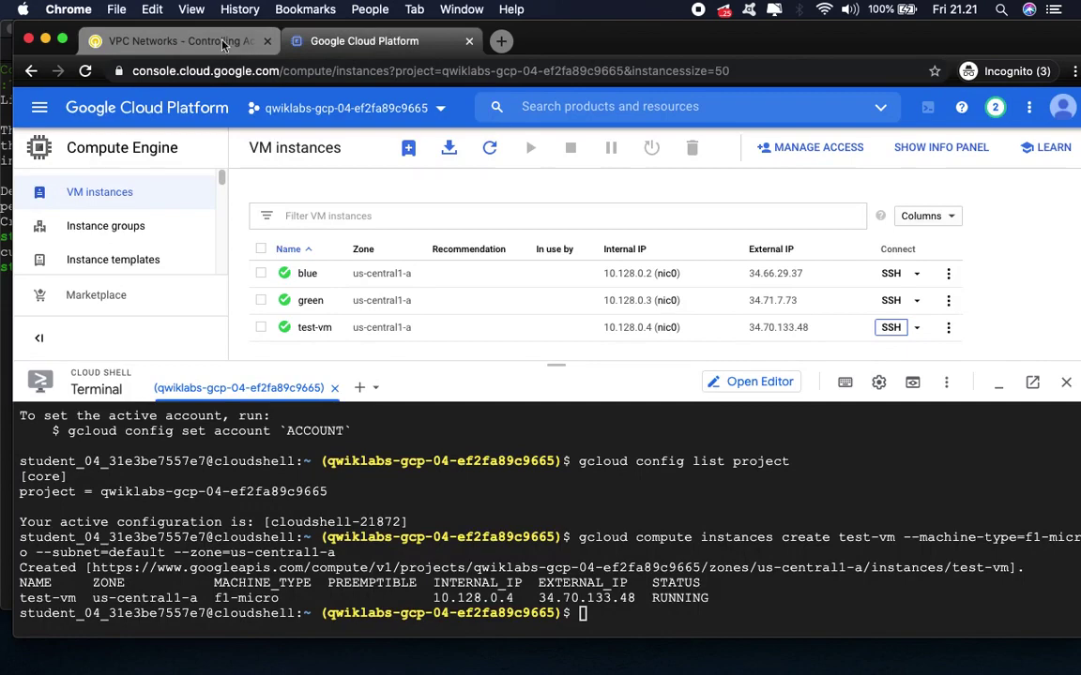
click(190, 38)
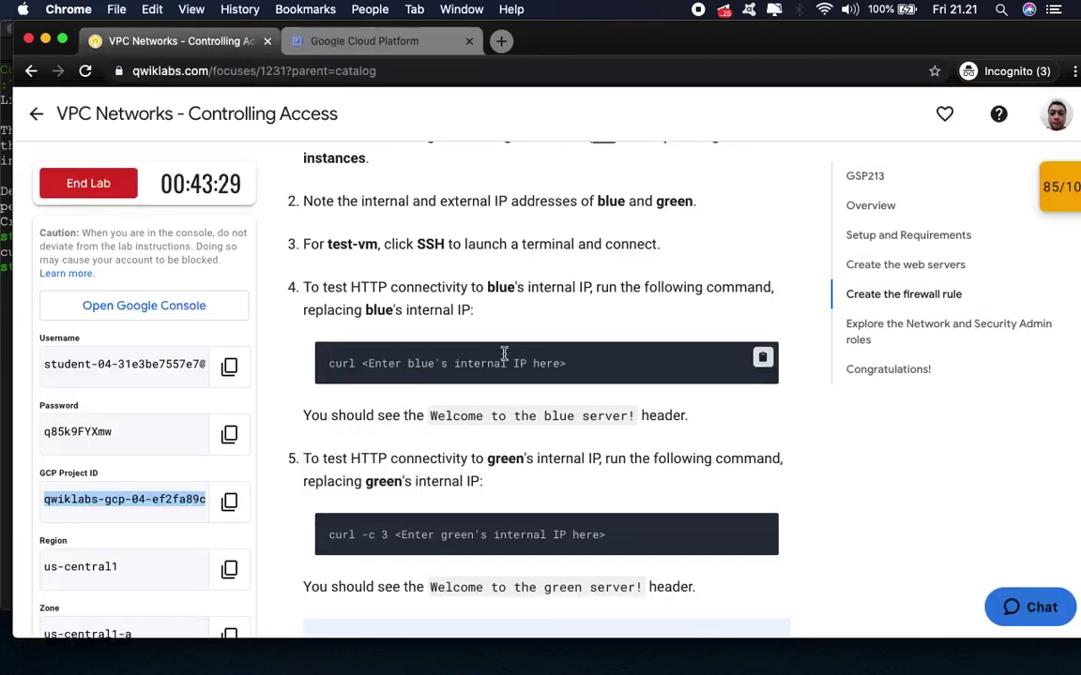
scroll(604, 328, up, 2)
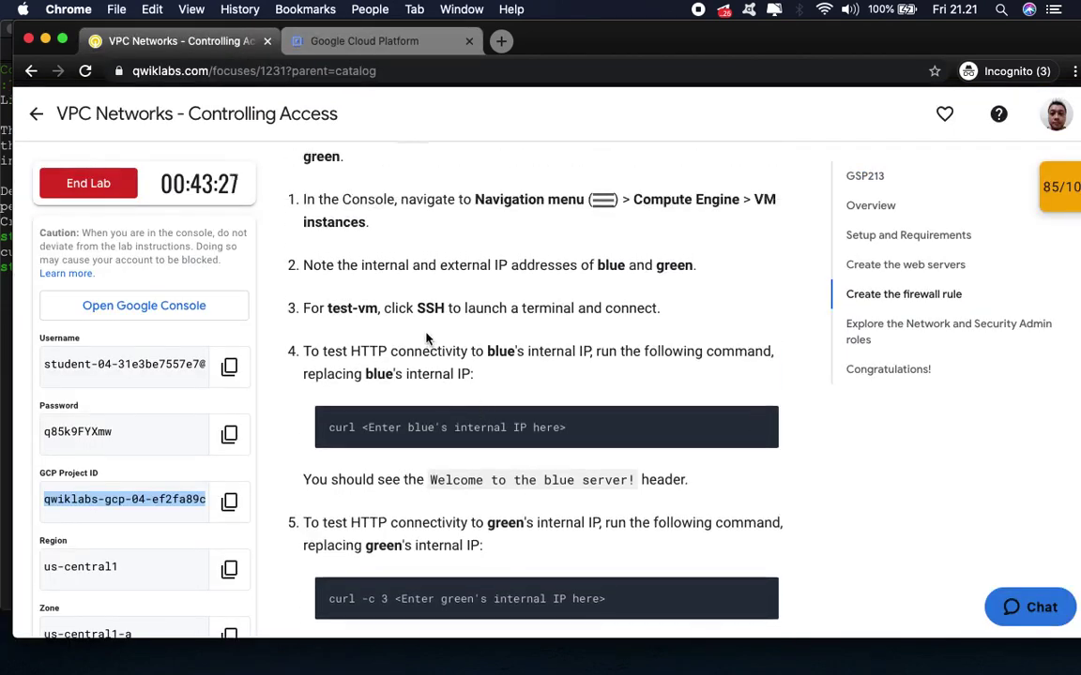
click(375, 43)
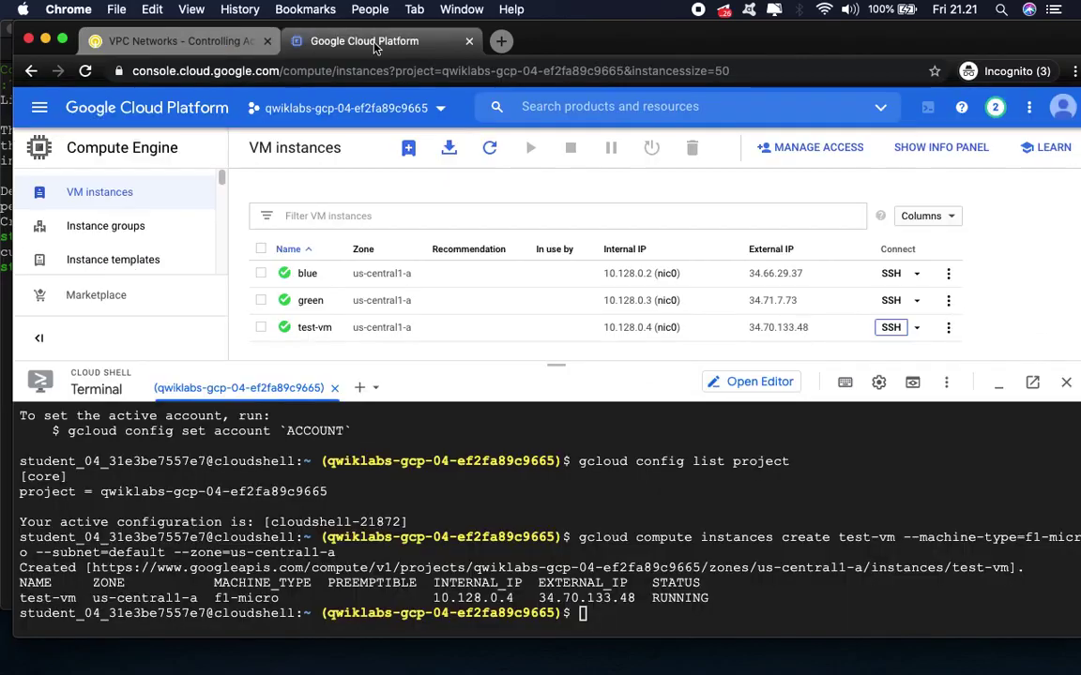
click(178, 41)
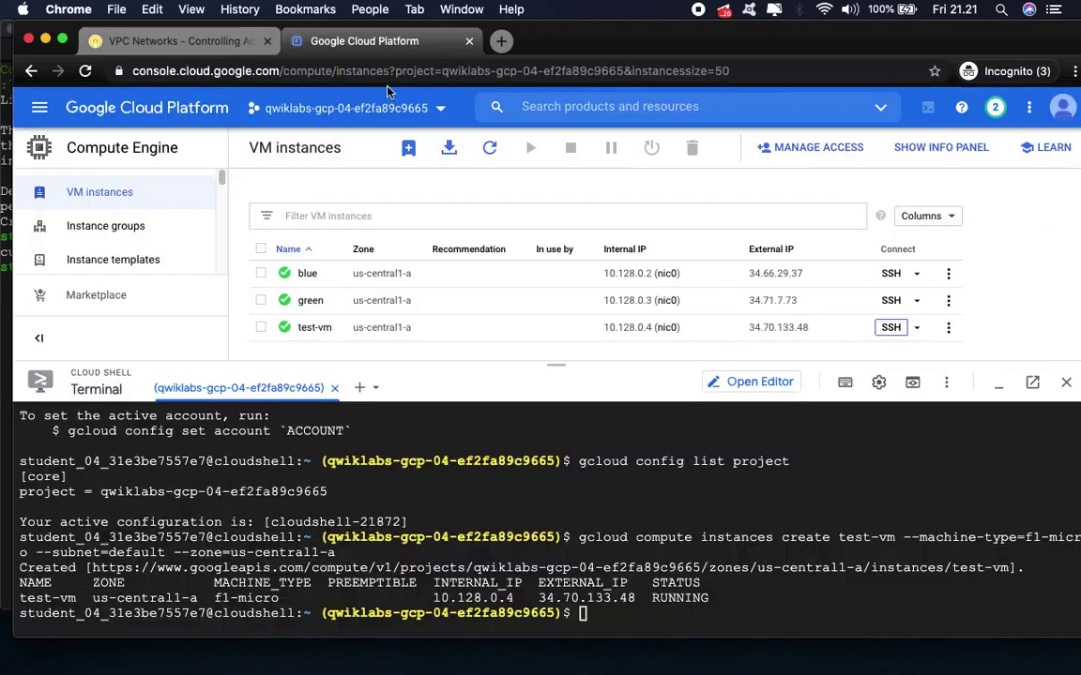
click(327, 43)
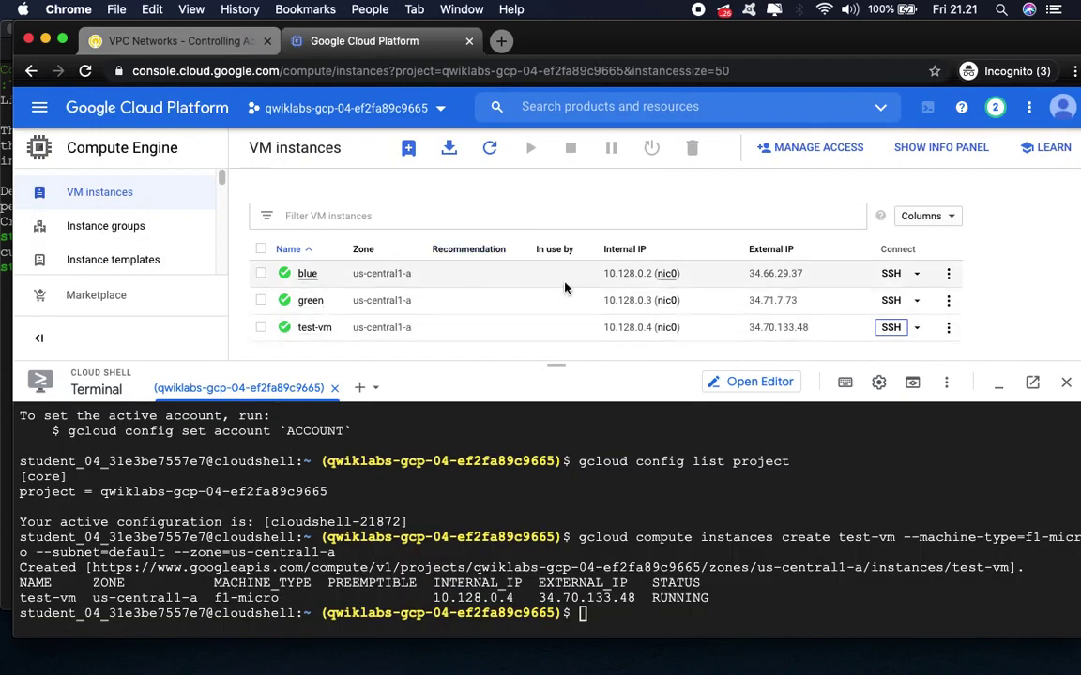
- Copy blue's internal IP address from the instances list and recall the previous gcloud command in Cloud Shell
click(691, 274)
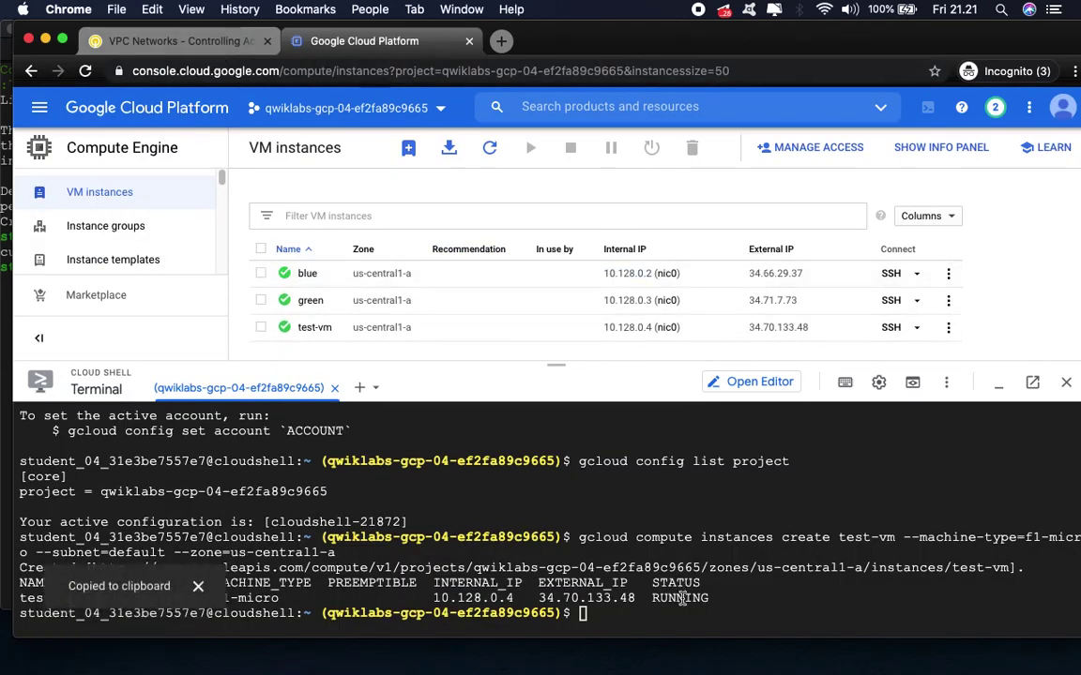
click(754, 597)
key(Up)
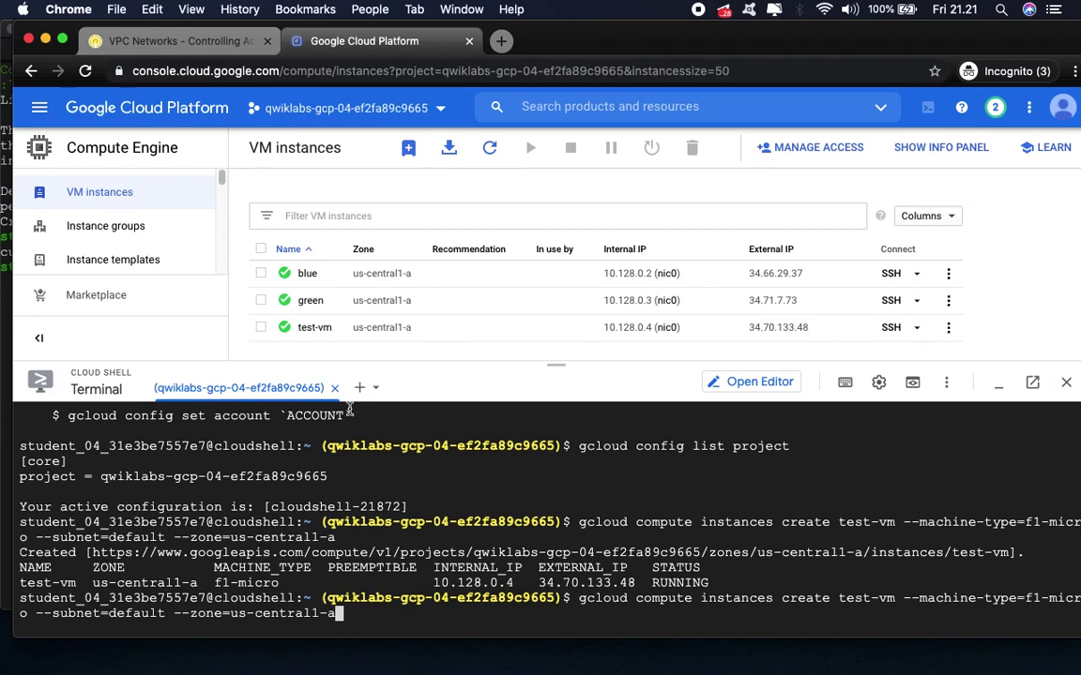
- Reread lab steps 1 to 5 for testing HTTP connectivity, comparing them with the VM instances list and the test-vm SSH terminal
click(188, 41)
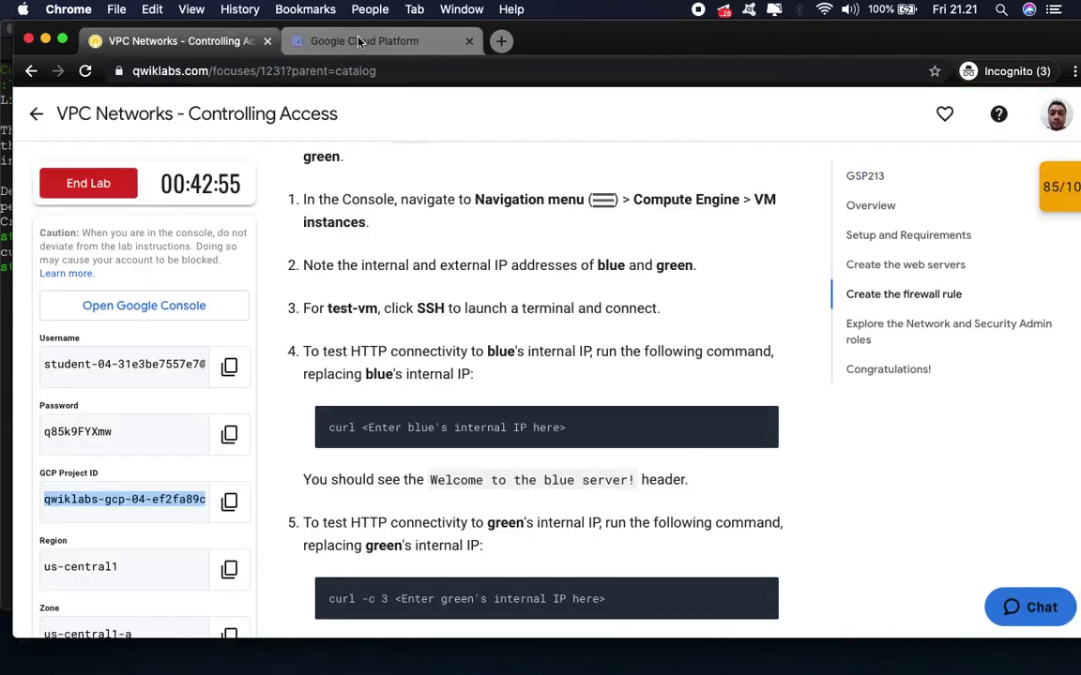
click(359, 41)
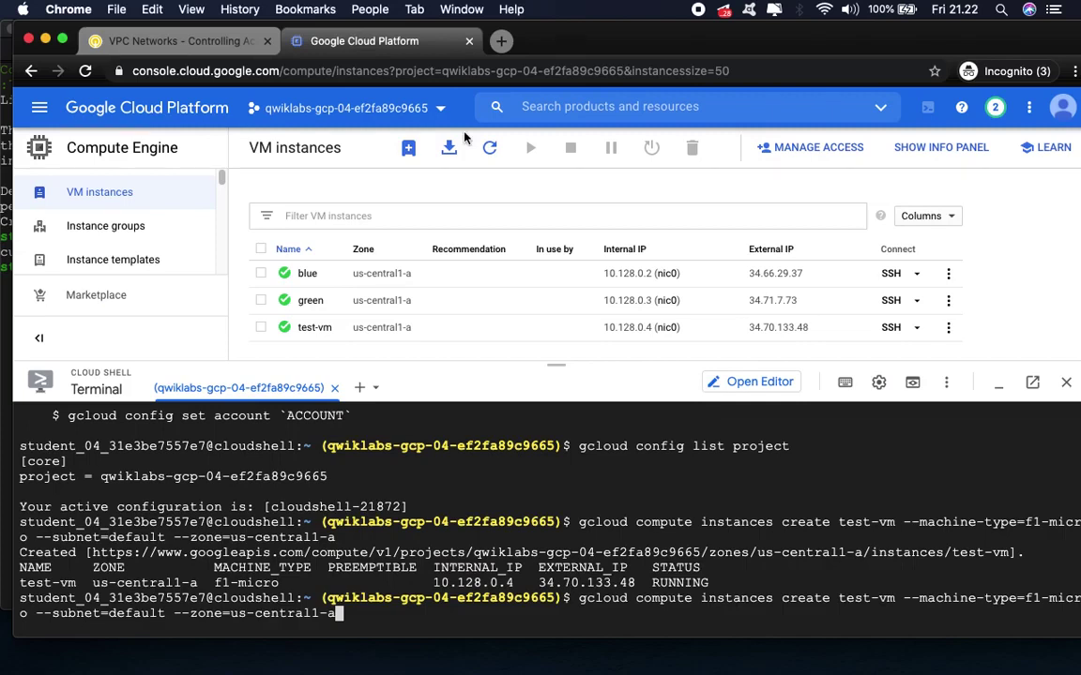
click(214, 49)
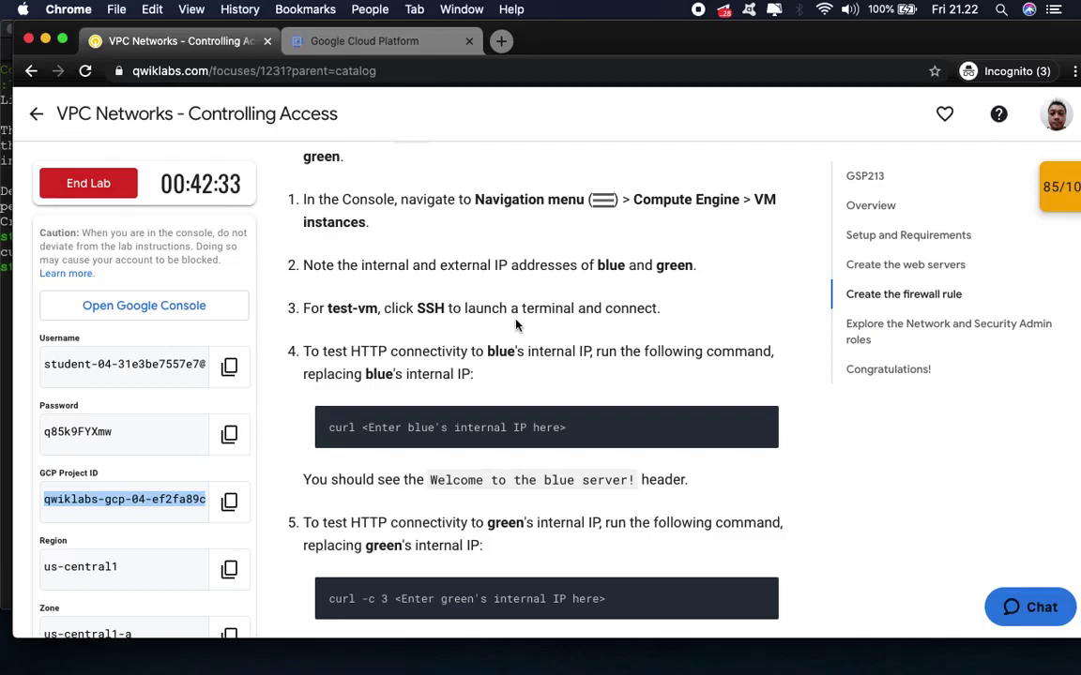
click(347, 43)
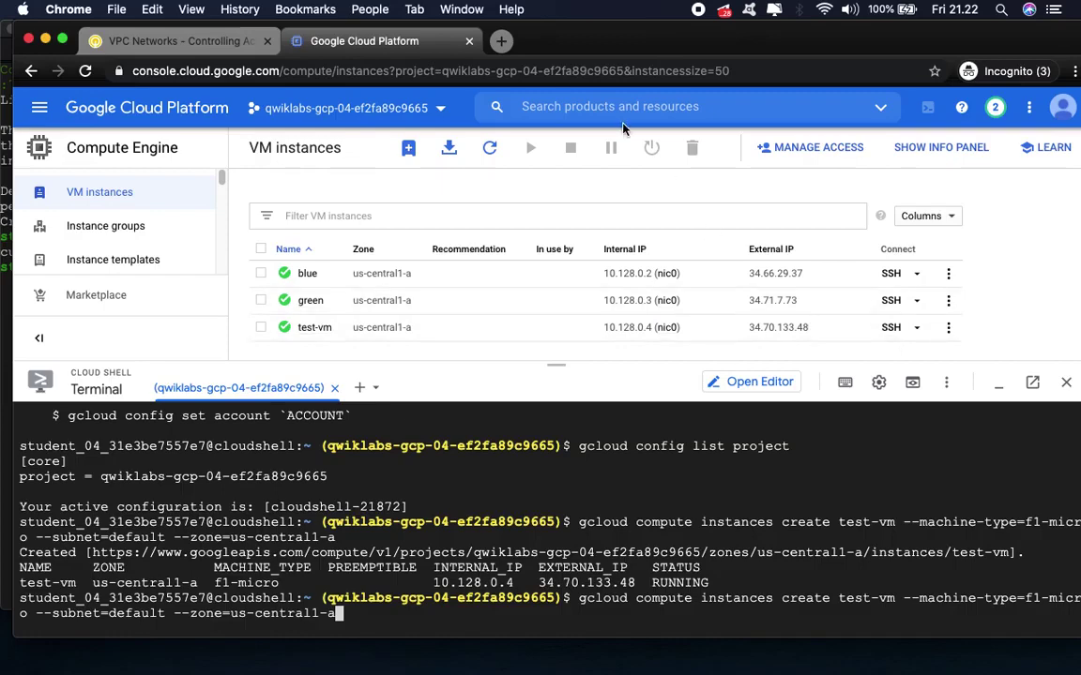
click(10, 284)
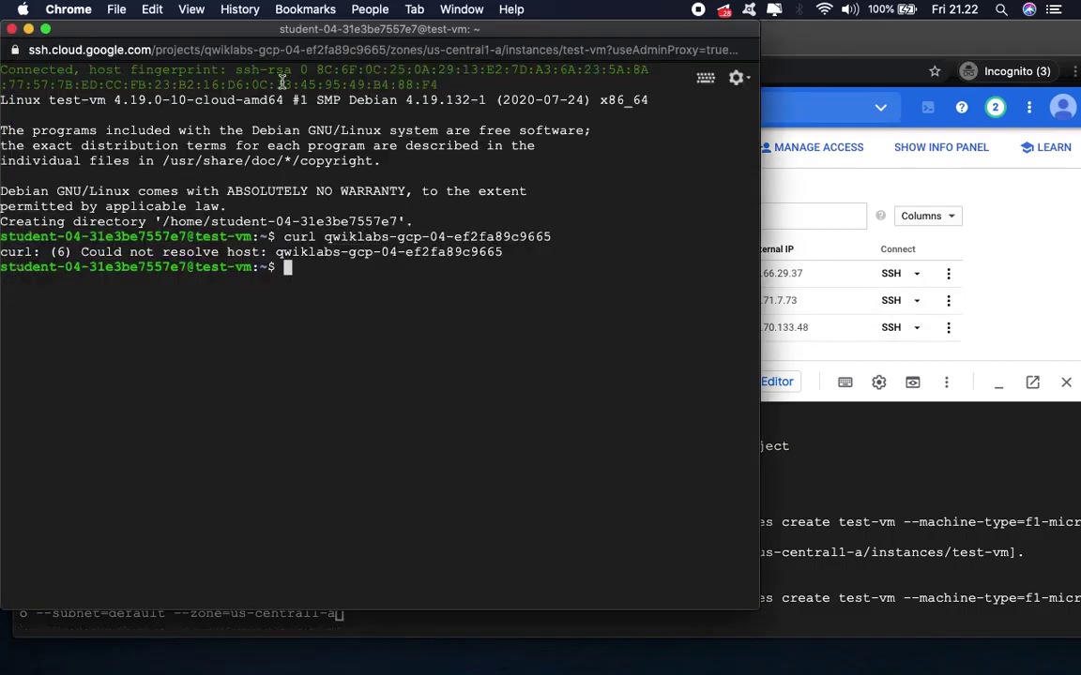
click(818, 43)
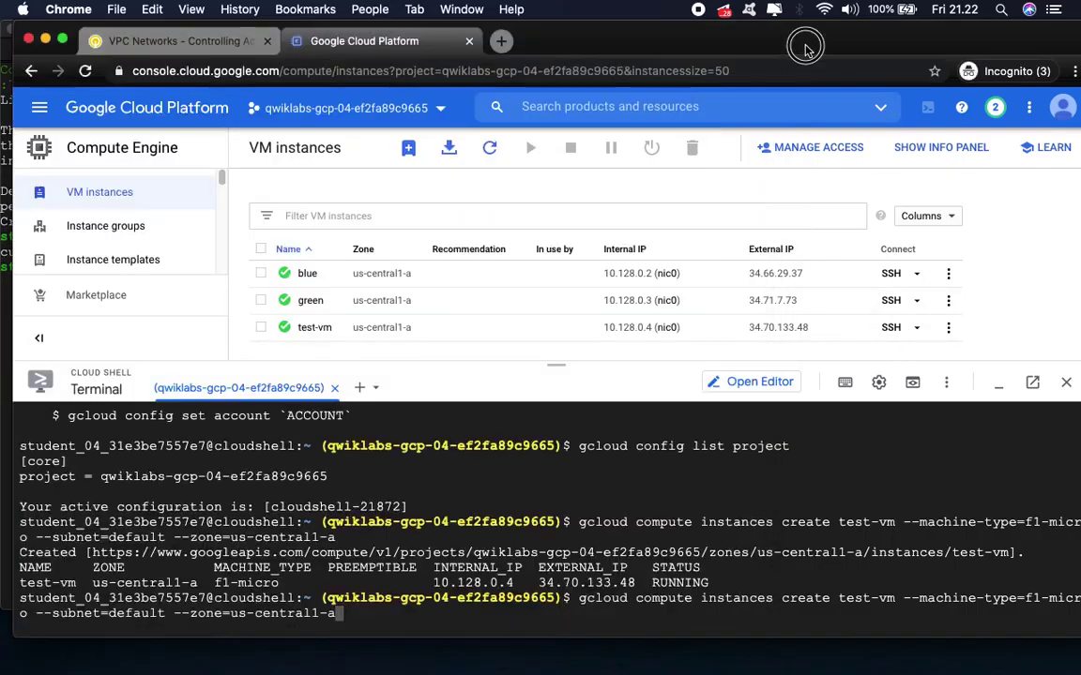
click(210, 44)
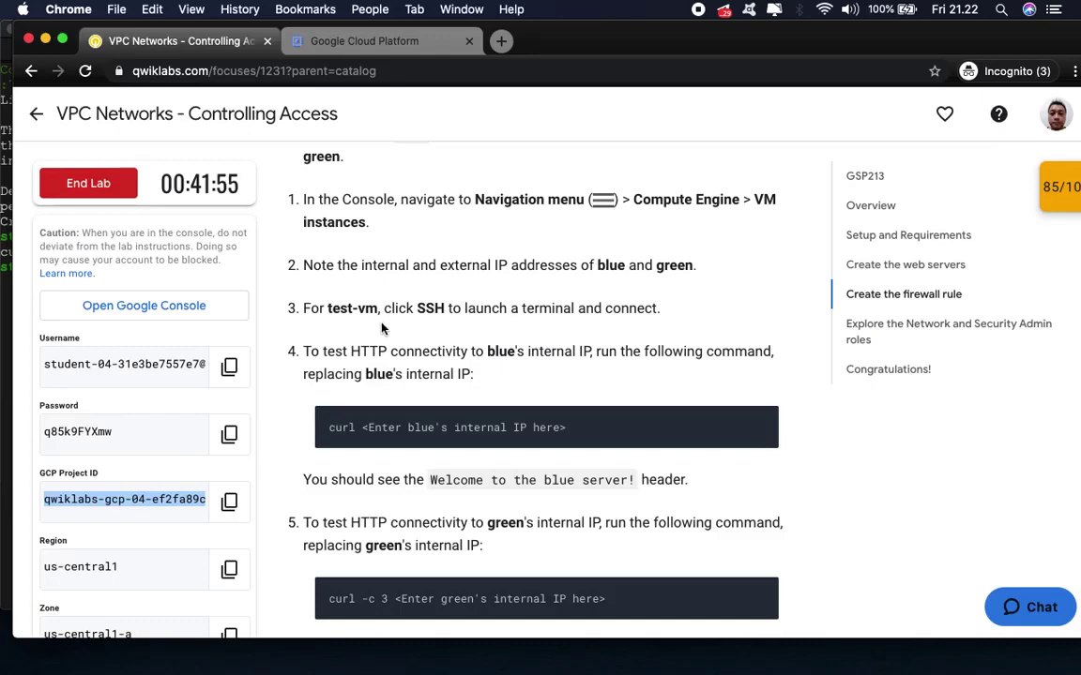
click(329, 312)
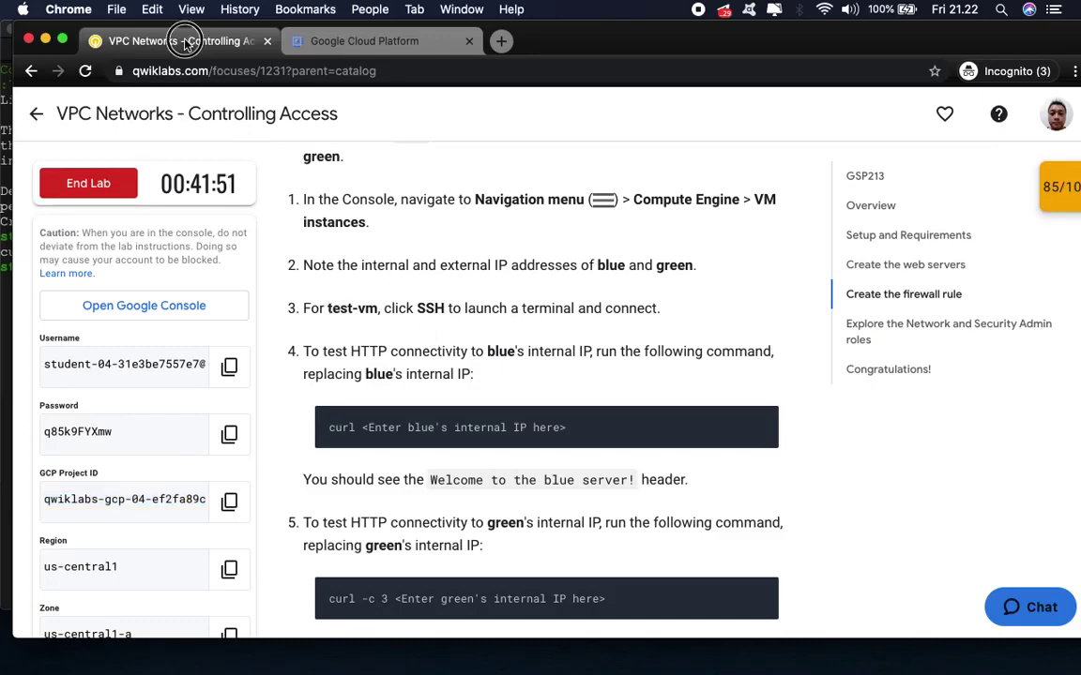
click(338, 41)
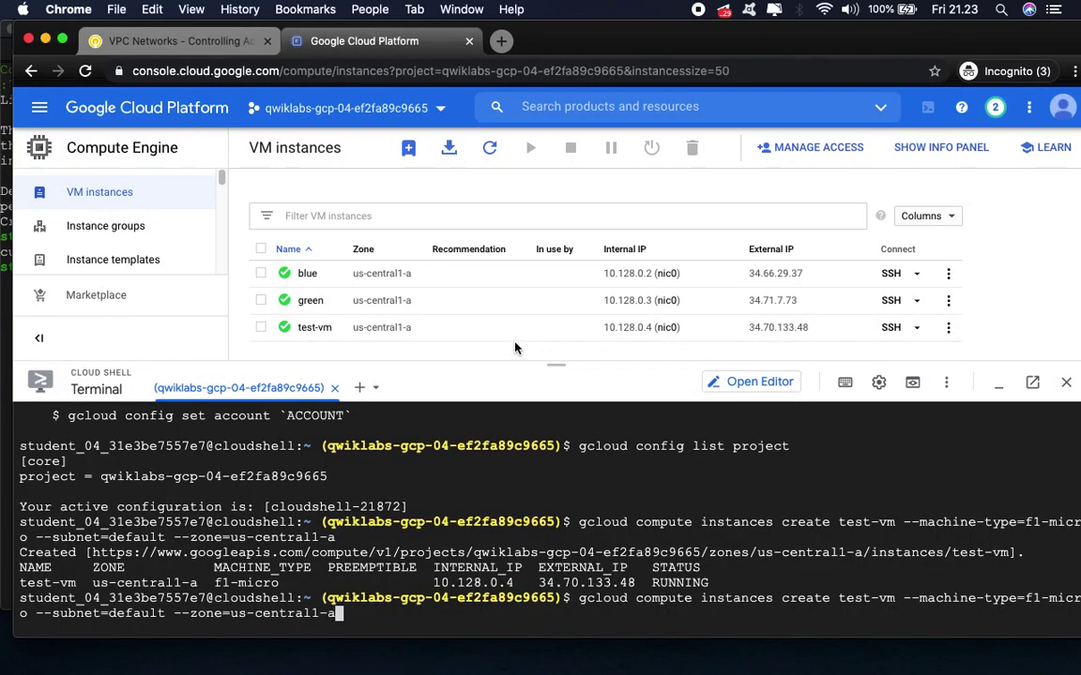
click(192, 44)
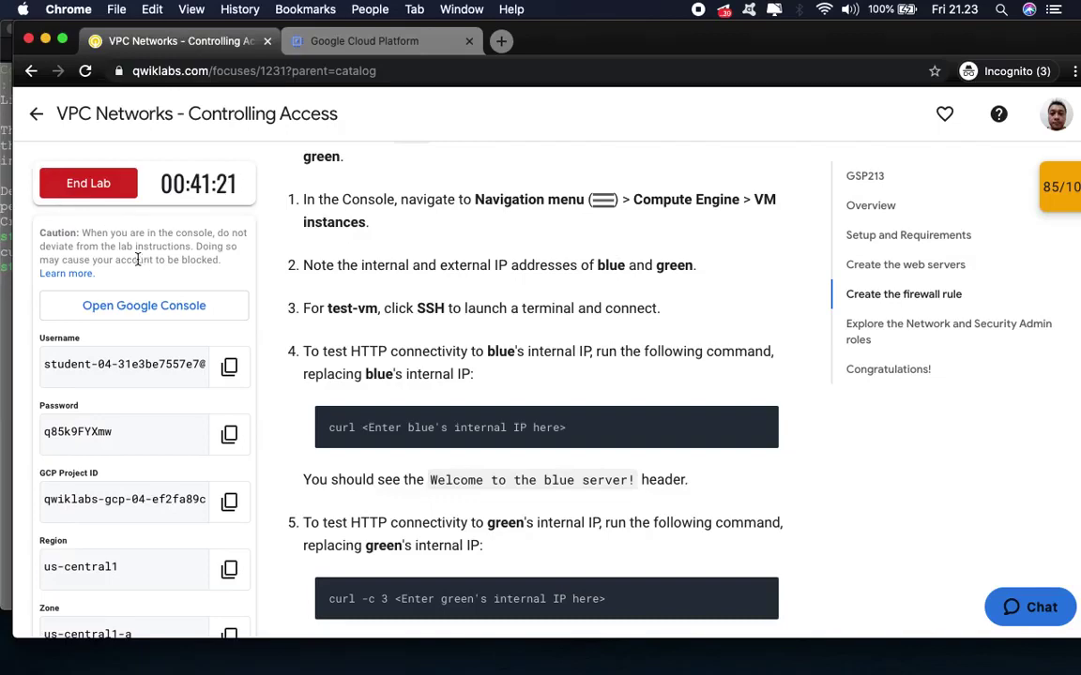
- Close the old test-vm SSH session and open a new SSH session to test-vm from the VM instances list
click(6, 284)
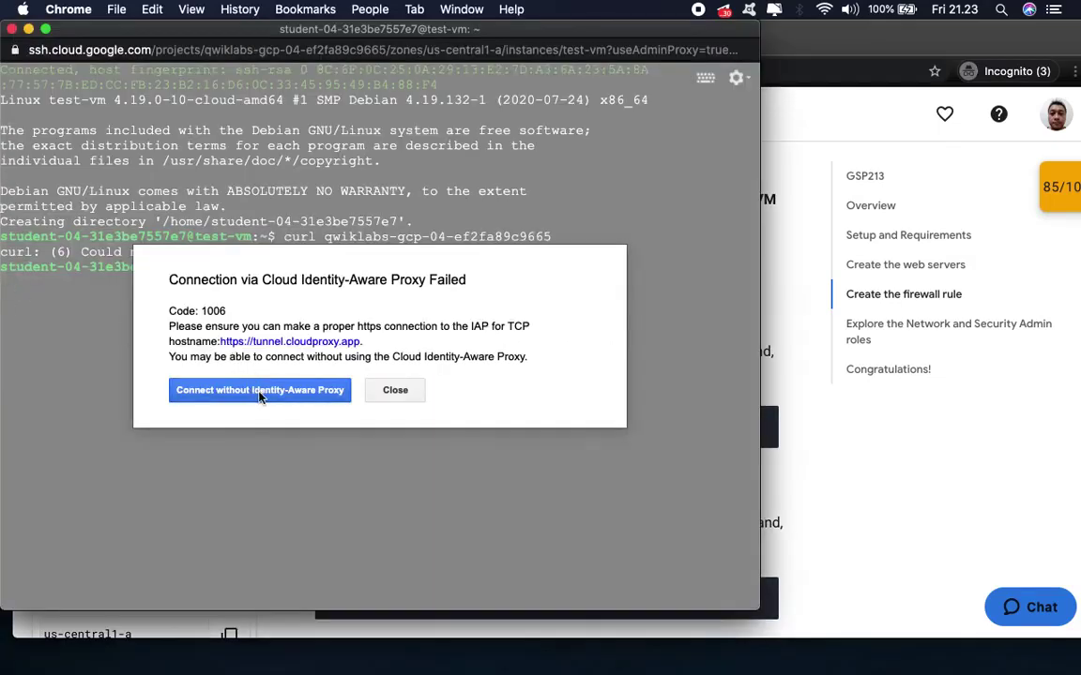
click(393, 389)
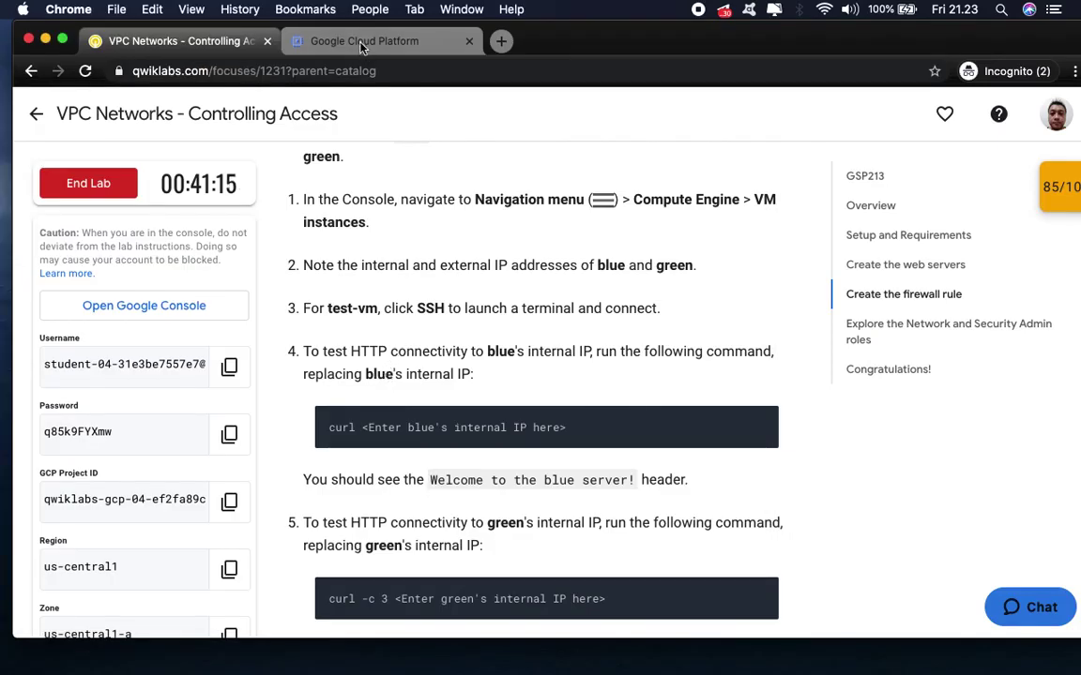
click(329, 41)
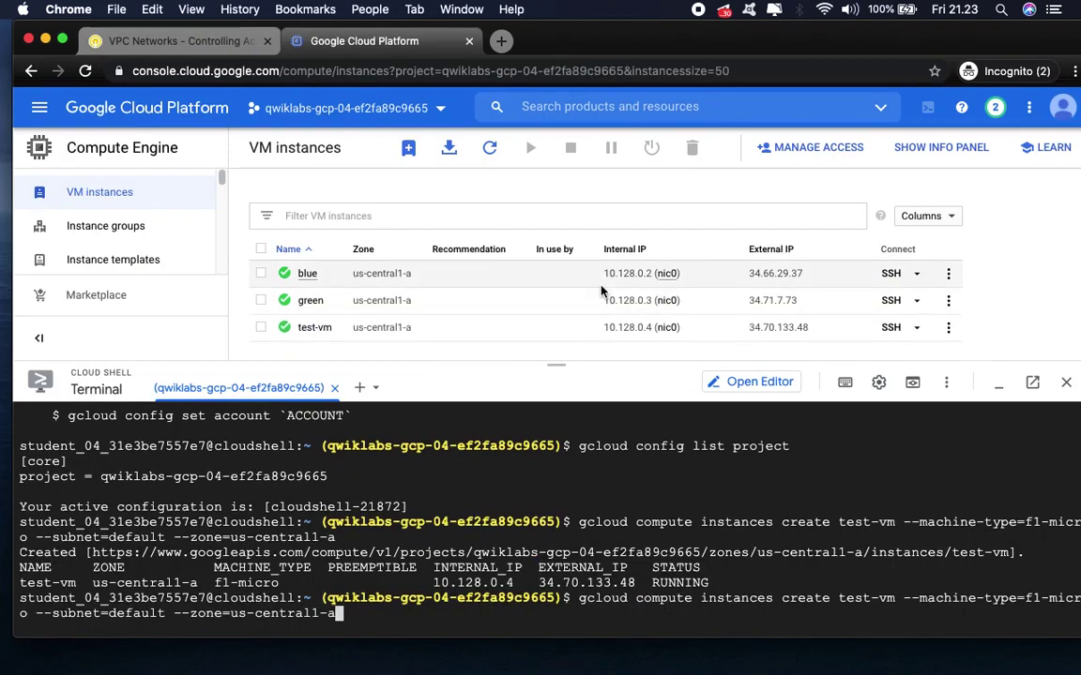
click(890, 327)
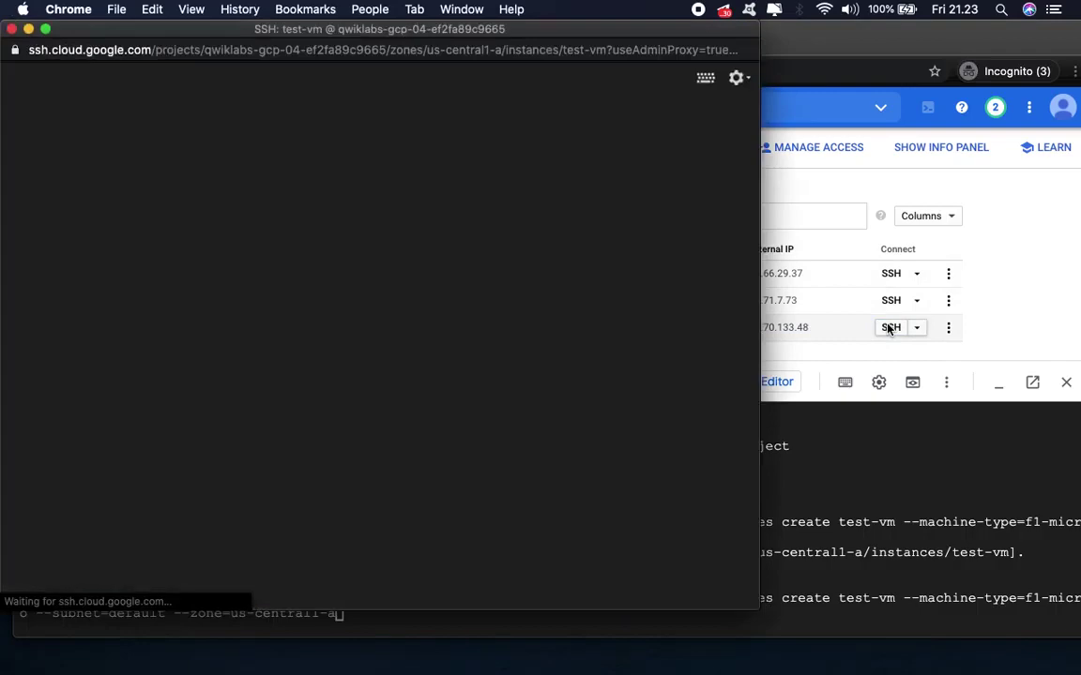
- Copy the lab's curl command for blue's internal IP again and paste it into the new test-vm SSH terminal
key(super+grave)
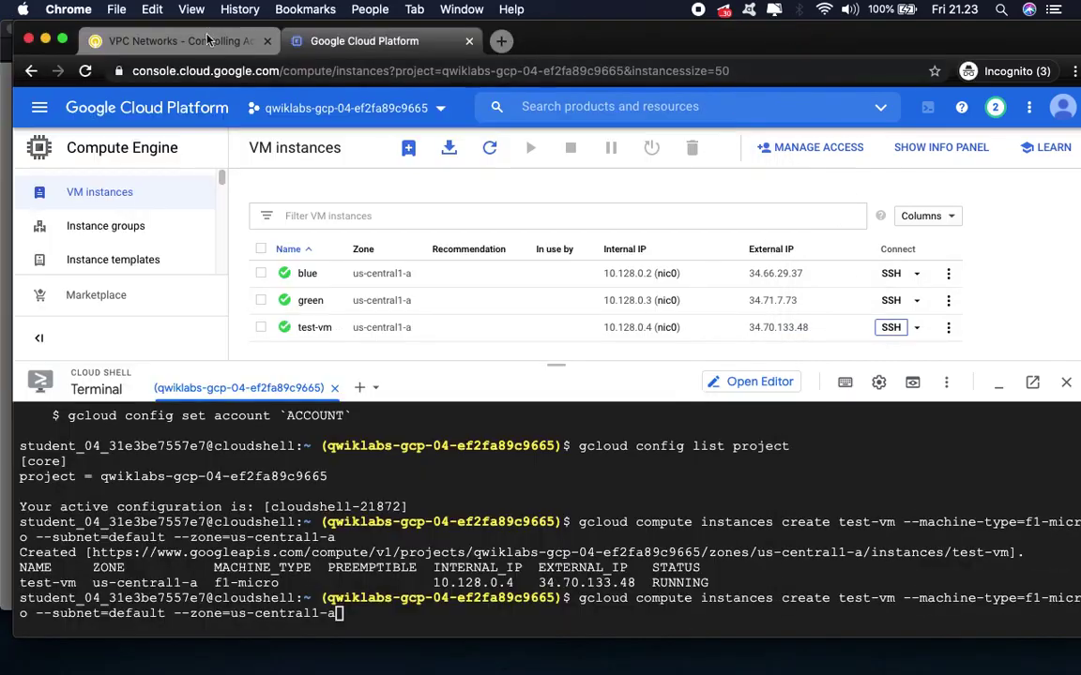
click(175, 39)
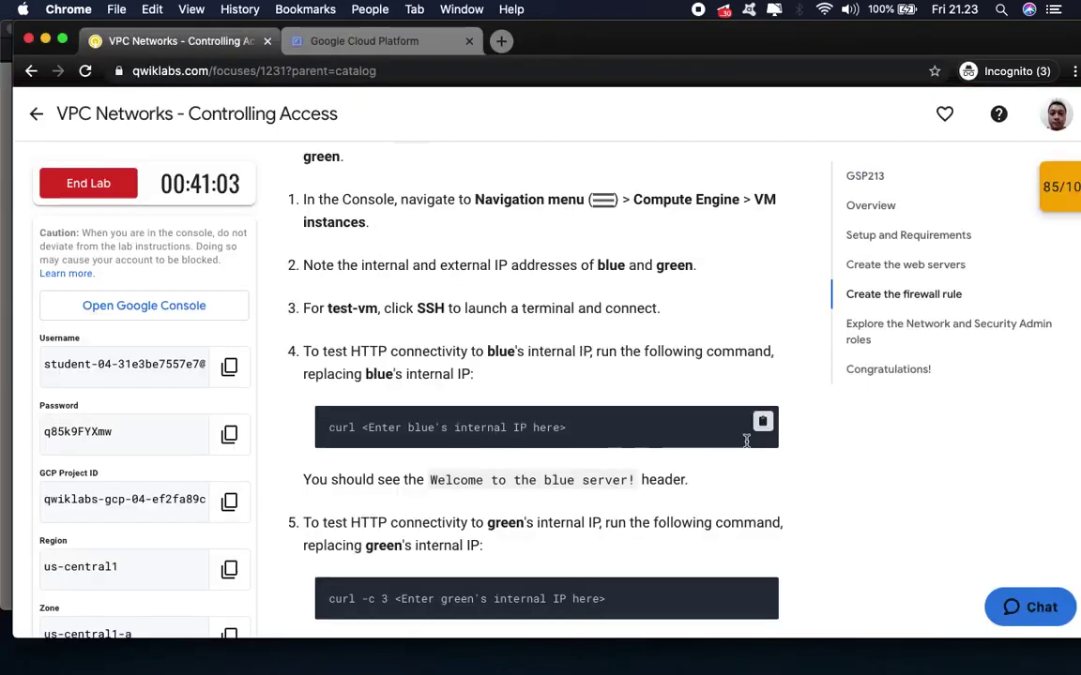
click(763, 424)
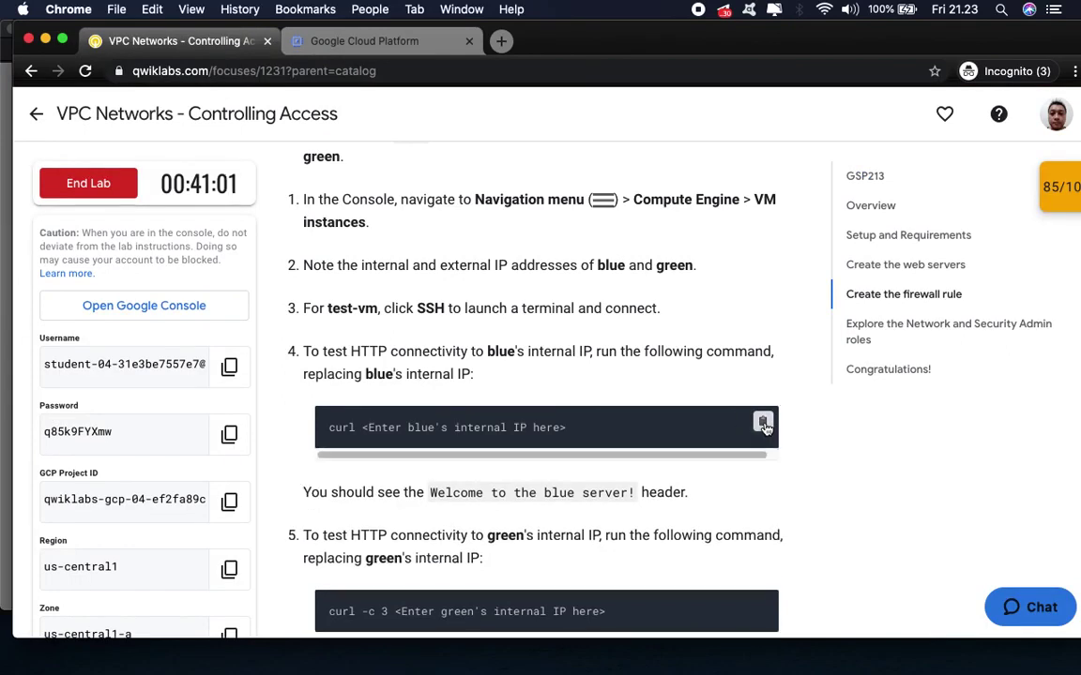
click(6, 269)
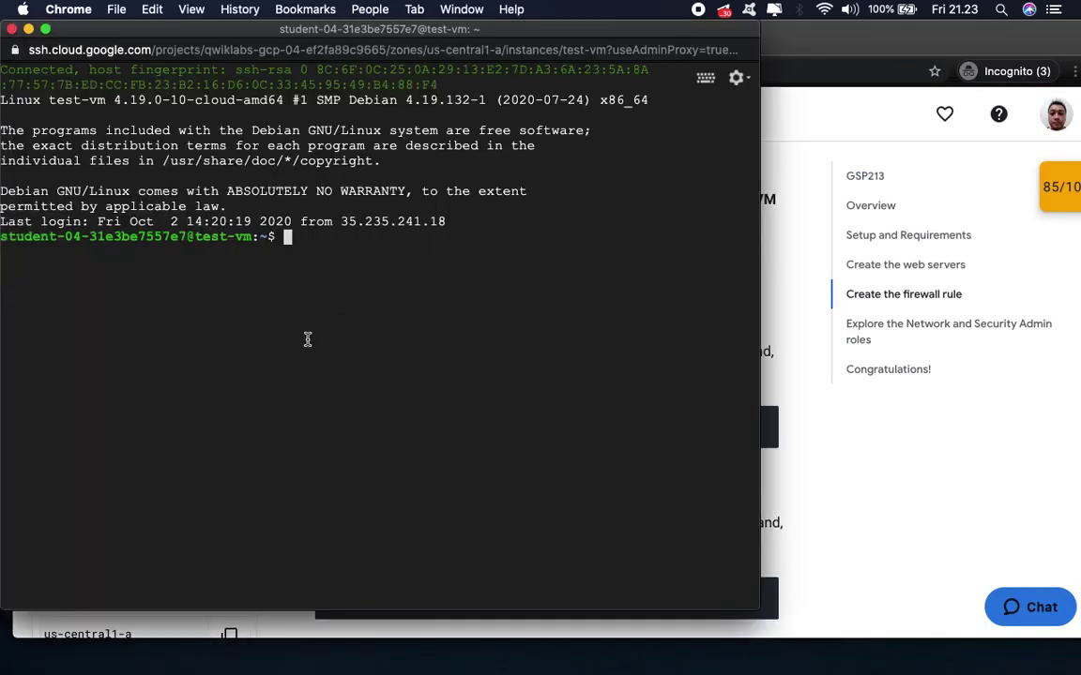
key(super+v)
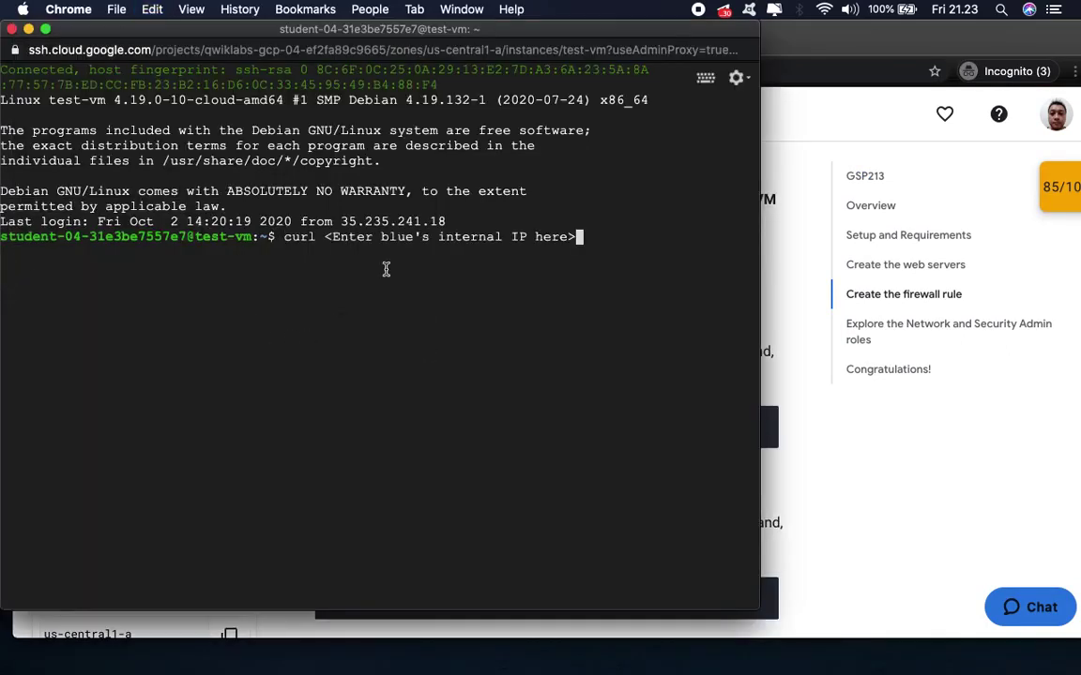
- Copy blue's internal IP address from the VM instances list, check the lab instructions, and enlarge the Cloud Shell terminal
click(774, 41)
click(356, 41)
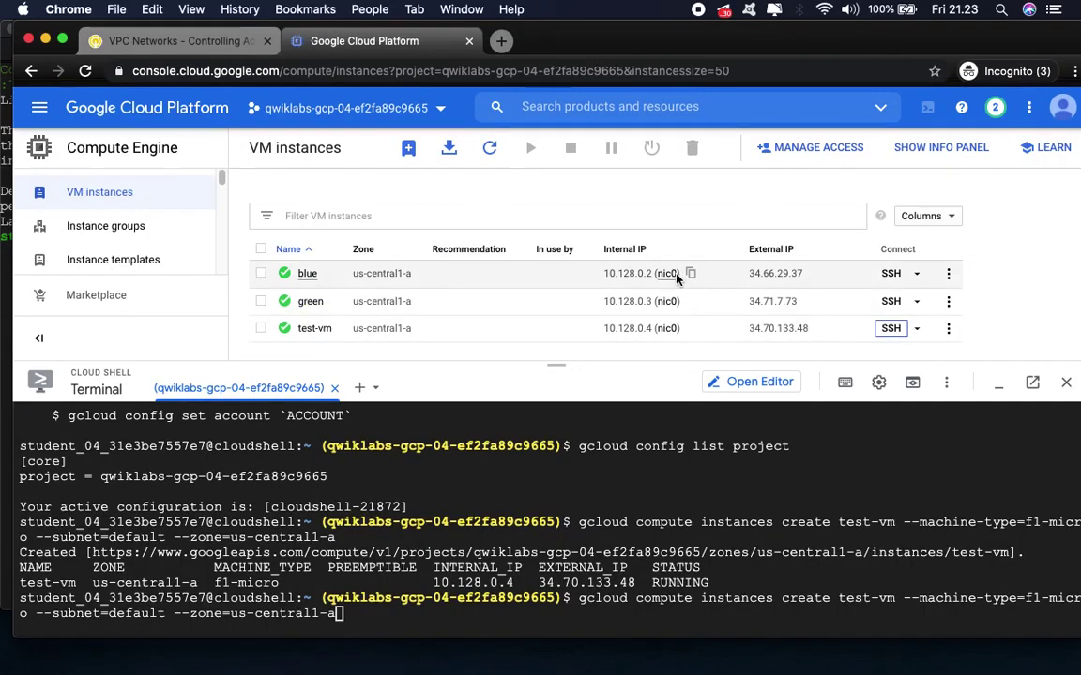
click(692, 274)
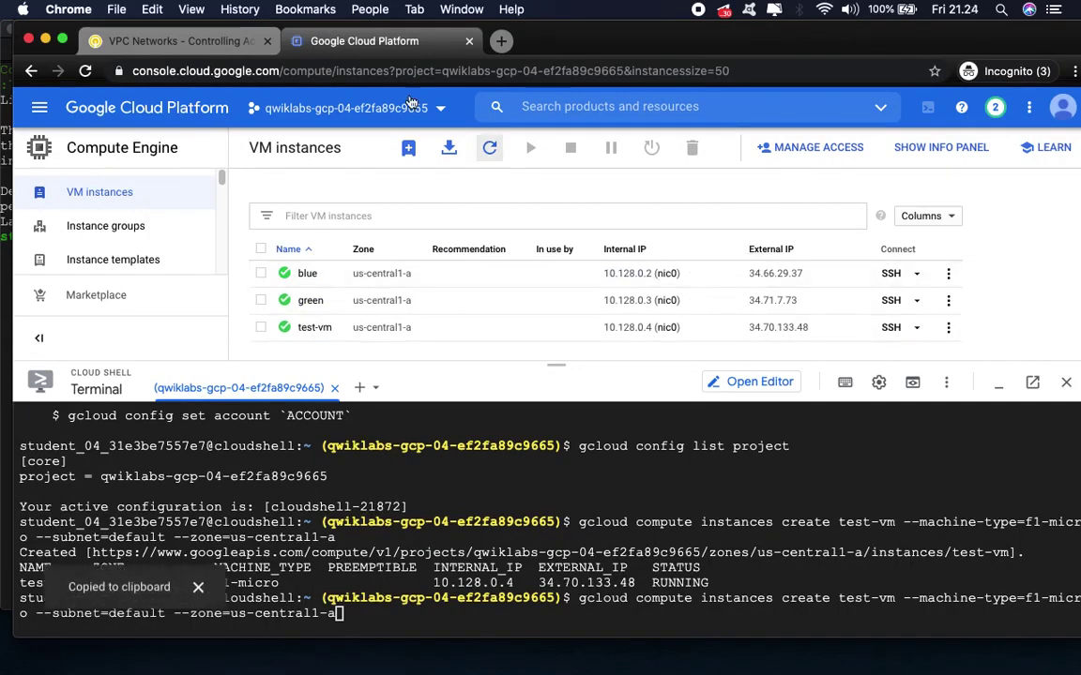
click(184, 39)
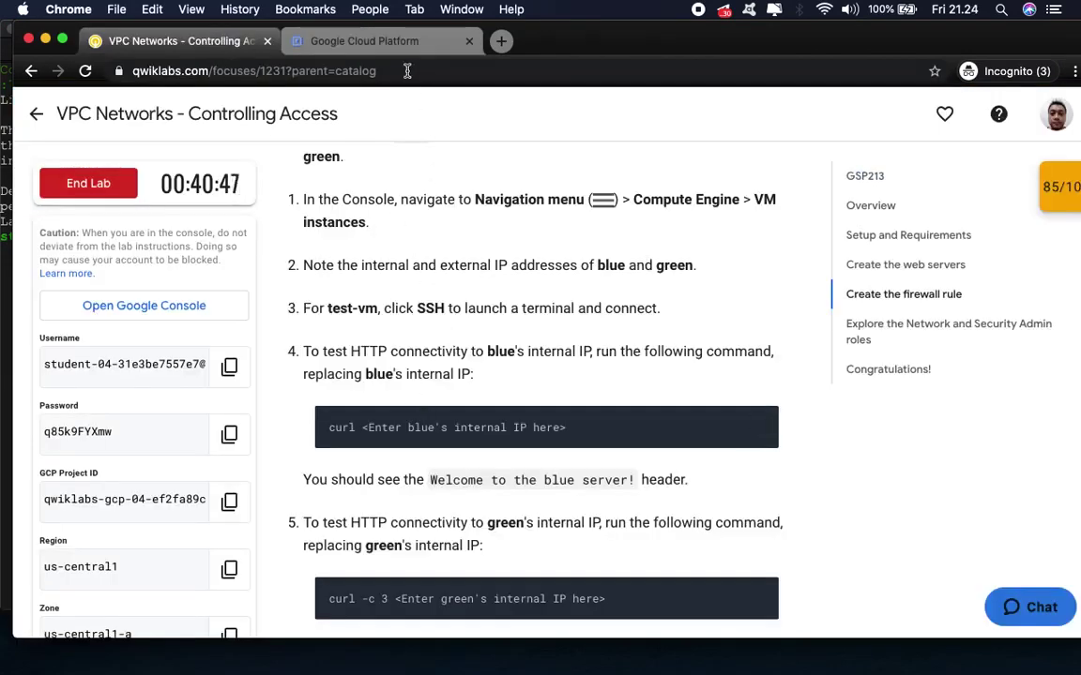
click(356, 41)
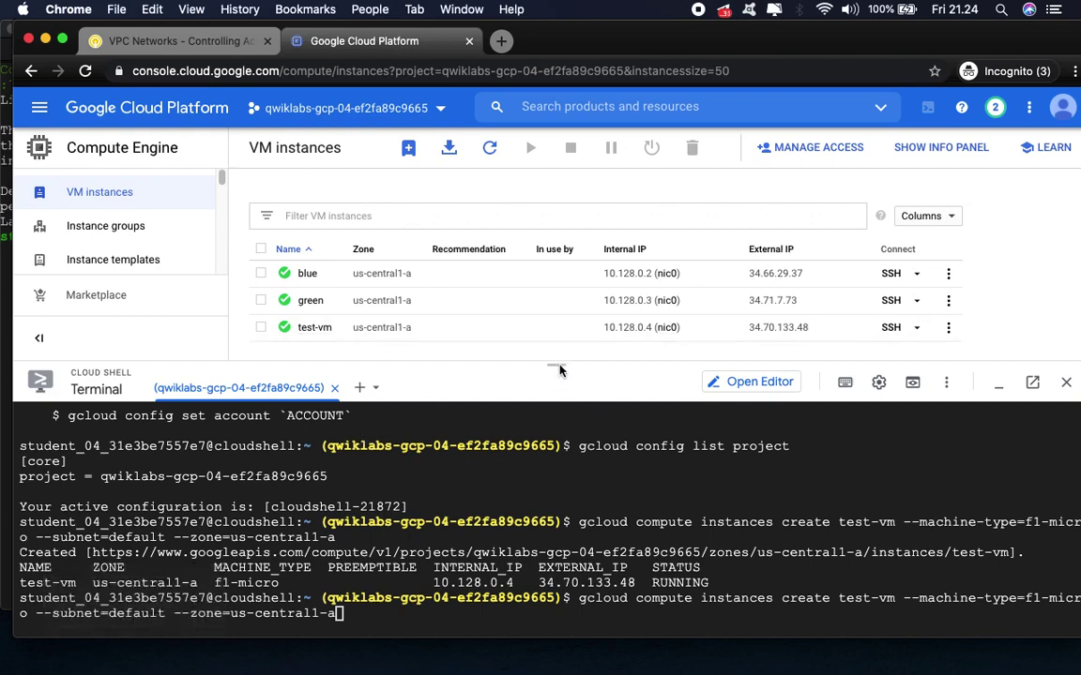
drag(560, 361, 570, 316)
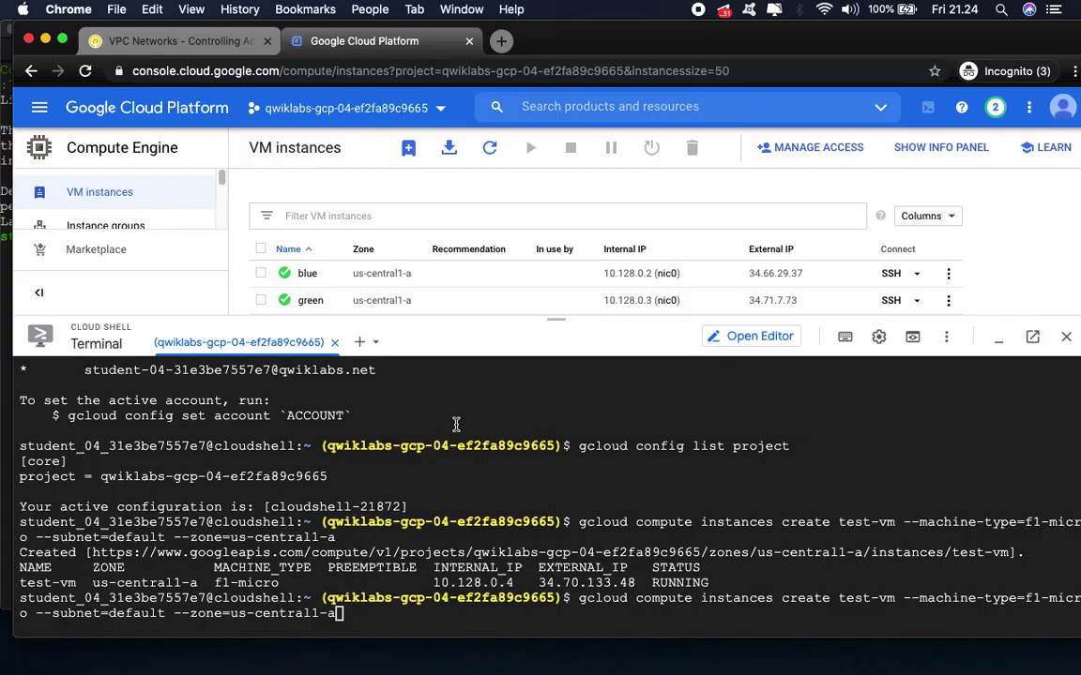
- Copy the lab's curl command for blue's internal IP and clear the recalled gcloud command from the Cloud Shell prompt
click(141, 40)
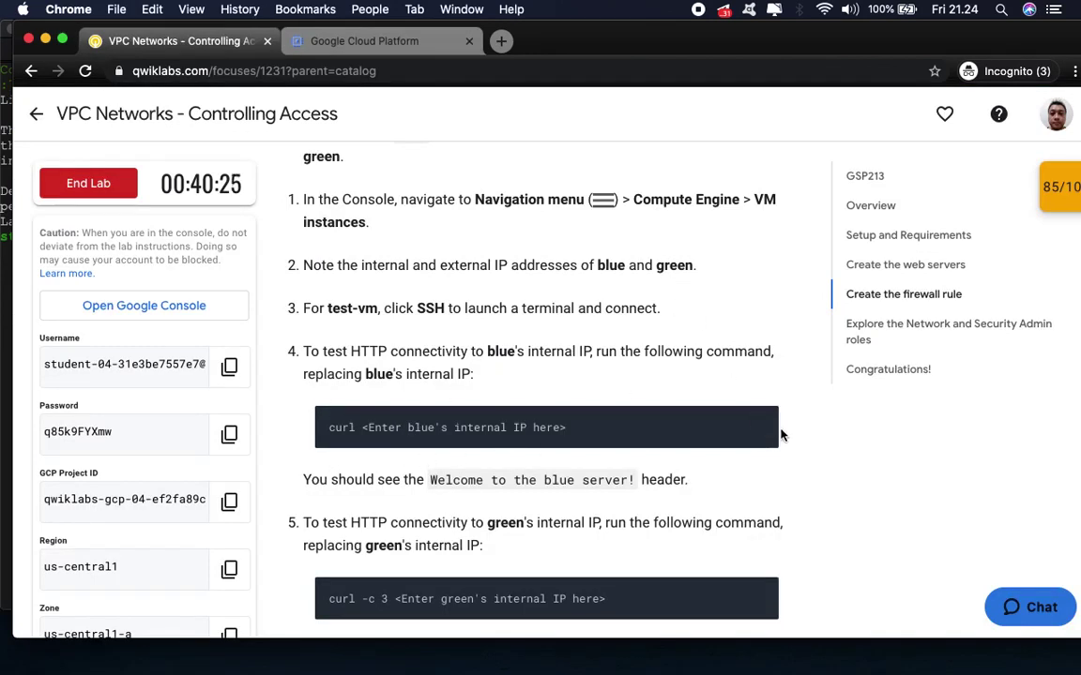
click(352, 44)
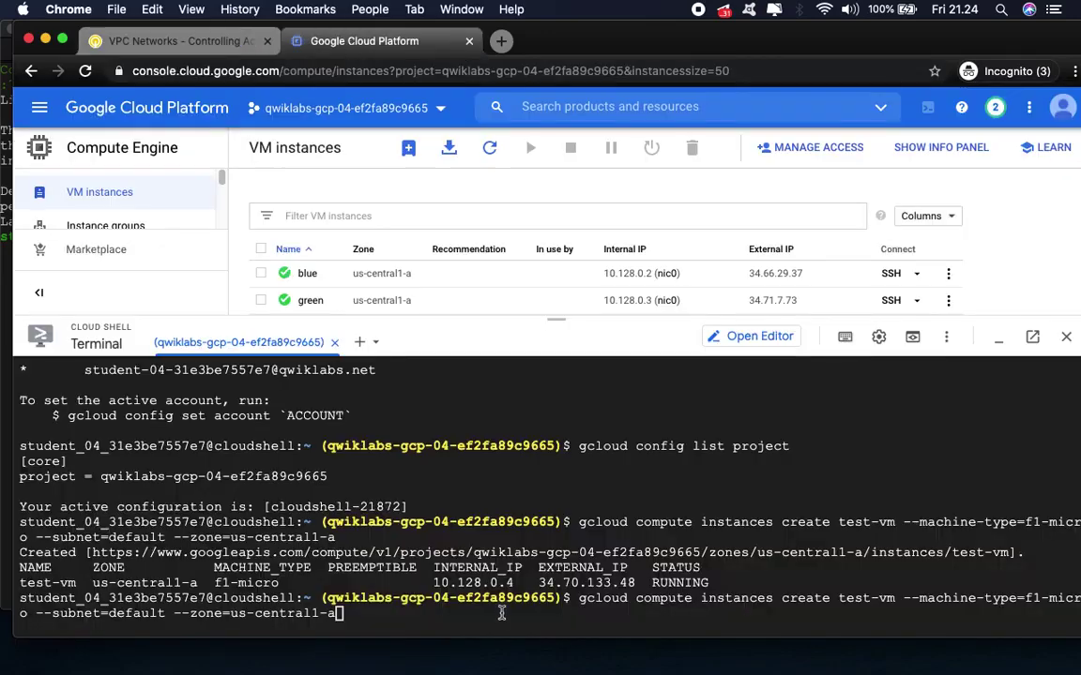
click(520, 488)
key(BackSpace)
key(BackSpace)
key(BackSpace)
key(BackSpace)
key(BackSpace)
key(BackSpace)
key(BackSpace)
key(BackSpace)
key(BackSpace)
key(BackSpace)
key(BackSpace)
key(BackSpace)
key(BackSpace)
key(BackSpace)
key(BackSpace)
key(BackSpace)
key(BackSpace)
key(BackSpace)
key(BackSpace)
key(BackSpace)
key(BackSpace)
key(BackSpace)
key(BackSpace)
key(BackSpace)
key(BackSpace)
key(BackSpace)
key(BackSpace)
key(BackSpace)
key(BackSpace)
key(BackSpace)
key(BackSpace)
key(BackSpace)
key(BackSpace)
key(BackSpace)
key(BackSpace)
key(BackSpace)
key(BackSpace)
key(BackSpace)
key(BackSpace)
key(BackSpace)
key(BackSpace)
key(BackSpace)
key(BackSpace)
key(BackSpace)
key(BackSpace)
key(BackSpace)
key(BackSpace)
key(BackSpace)
key(BackSpace)
key(BackSpace)
key(BackSpace)
key(BackSpace)
key(BackSpace)
key(BackSpace)
key(BackSpace)
key(BackSpace)
key(BackSpace)
key(BackSpace)
key(BackSpace)
key(BackSpace)
key(BackSpace)
key(BackSpace)
key(BackSpace)
key(BackSpace)
key(BackSpace)
key(BackSpace)
key(BackSpace)
key(BackSpace)
key(BackSpace)
key(BackSpace)
key(BackSpace)
key(BackSpace)
key(BackSpace)
key(BackSpace)
key(BackSpace)
key(BackSpace)
key(BackSpace)
key(BackSpace)
key(BackSpace)
key(BackSpace)
key(BackSpace)
key(BackSpace)
key(BackSpace)
key(BackSpace)
key(BackSpace)
key(BackSpace)
key(BackSpace)
key(BackSpace)
key(BackSpace)
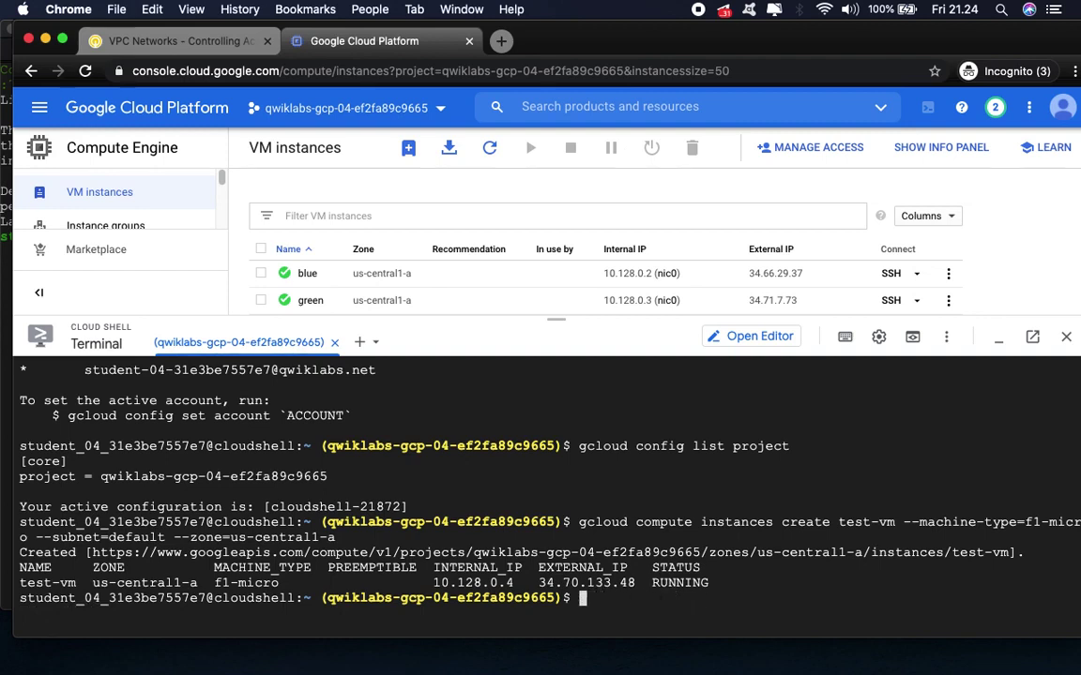
- Paste the curl command into Cloud Shell, try to replace its placeholder with blue's internal IP address, and erase the whole command
key(super+v)
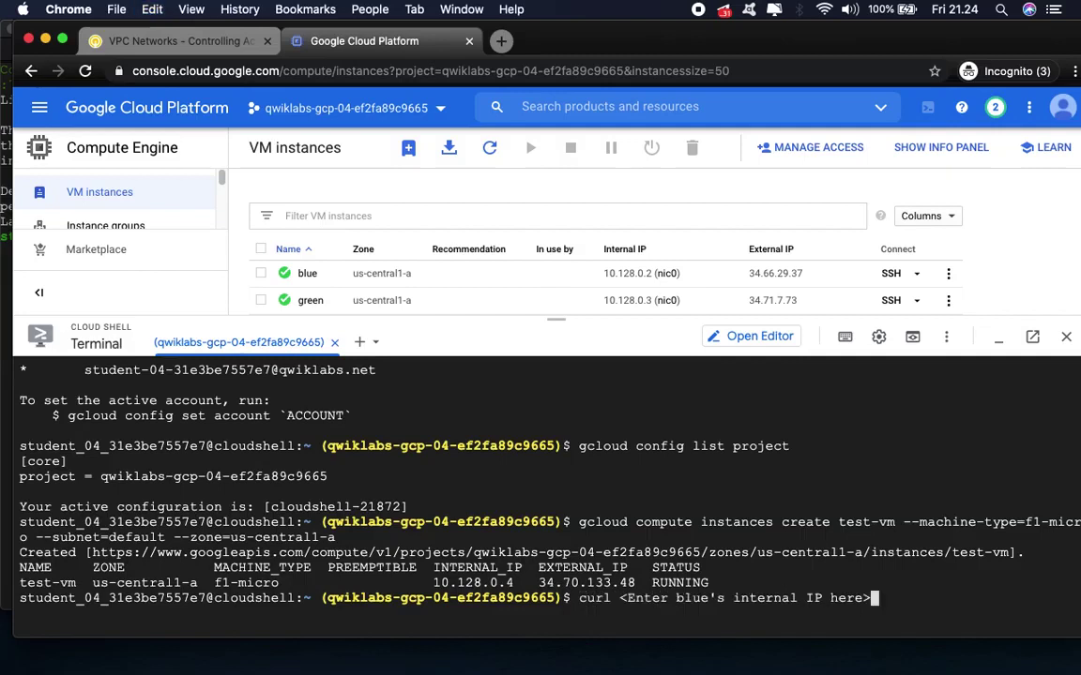
mouse_move(691, 274)
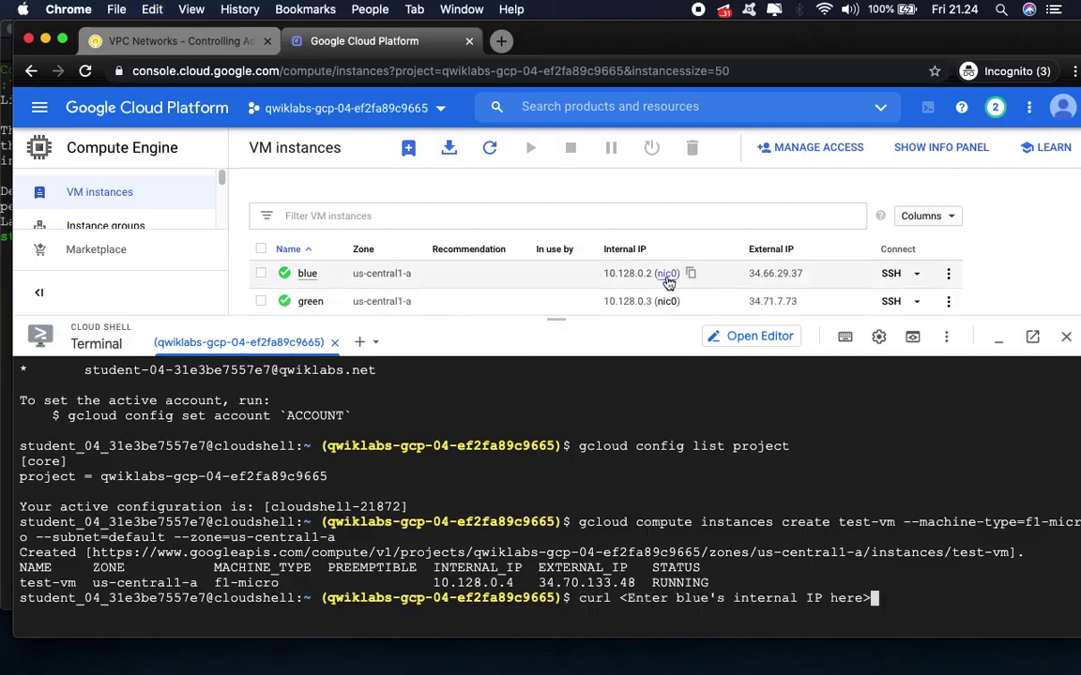
click(692, 274)
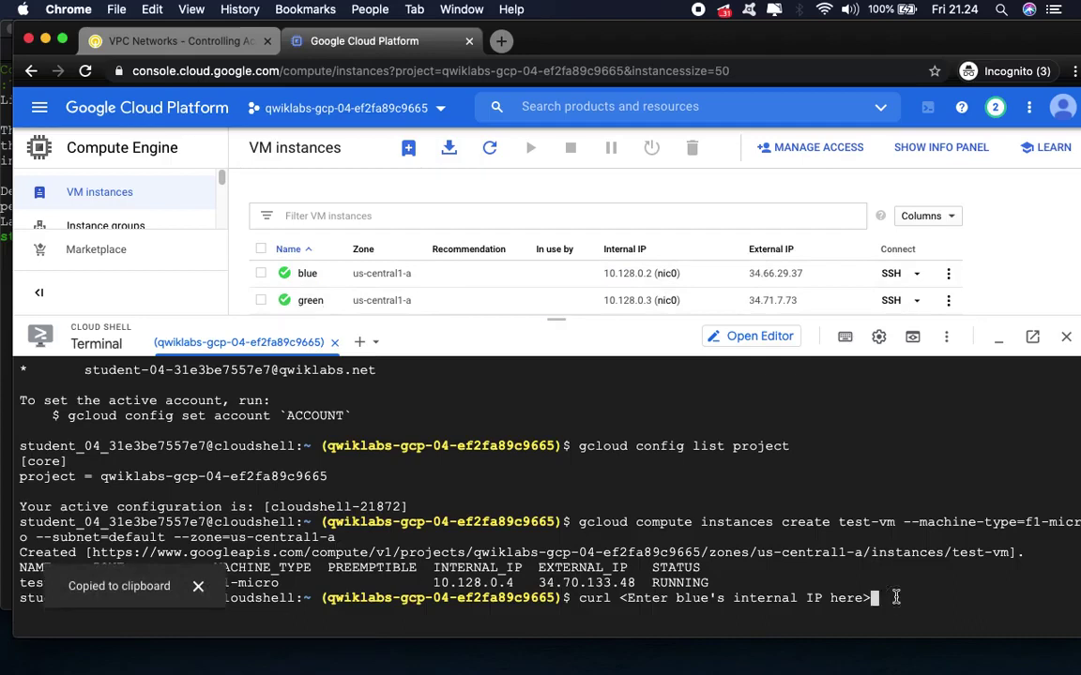
key(Left)
click(868, 598)
drag(869, 598, 622, 600)
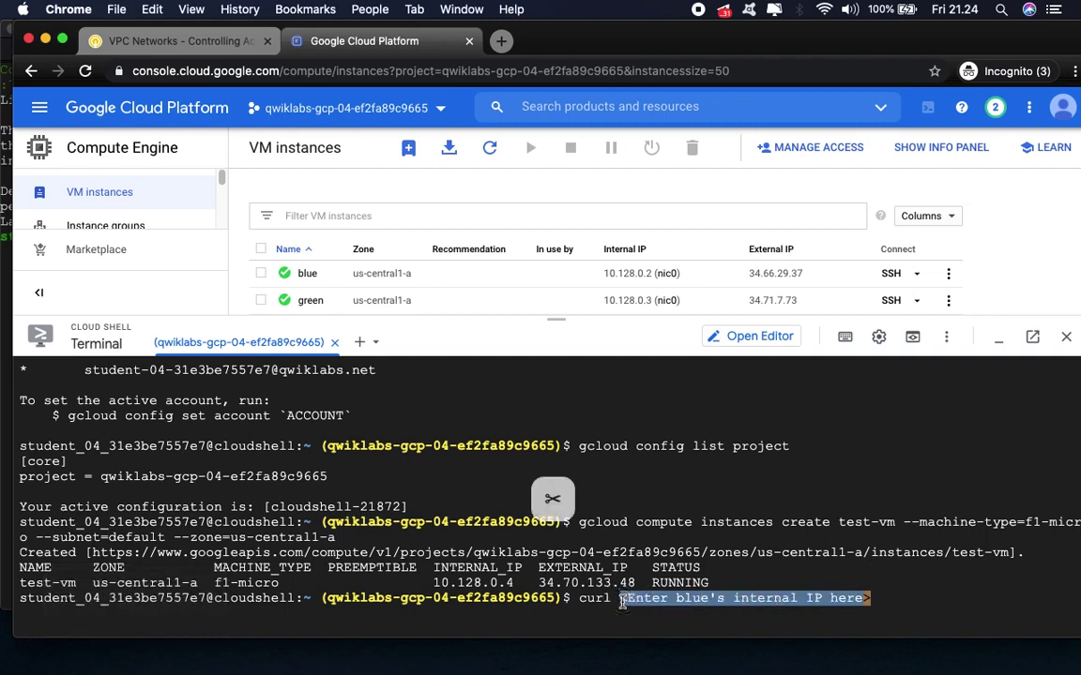
key(BackSpace)
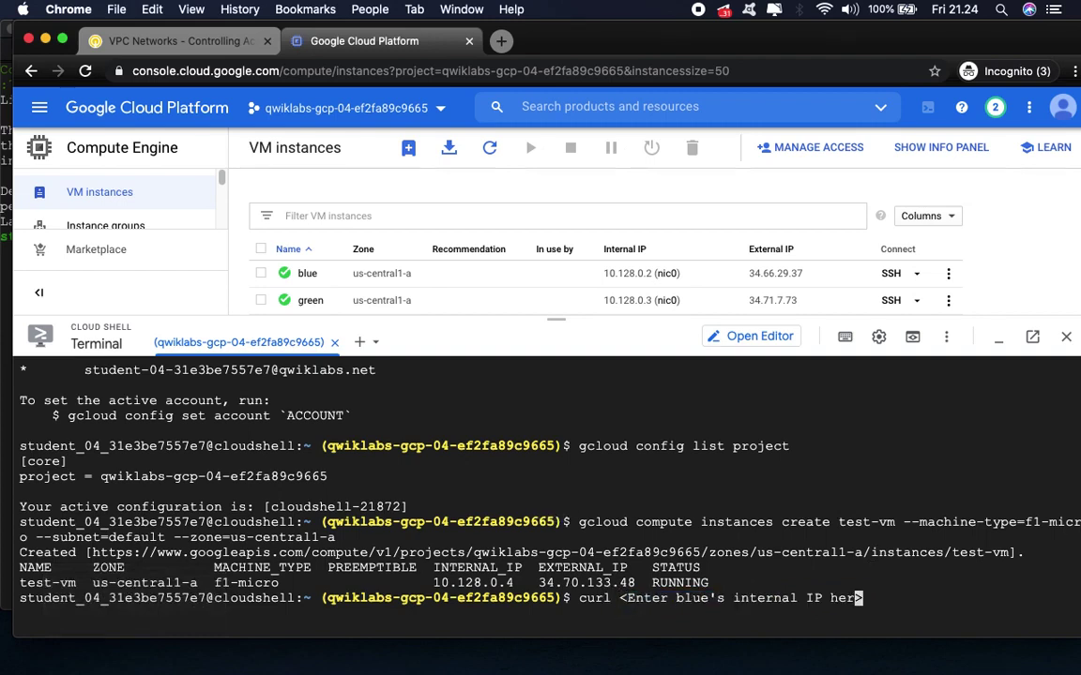
key(Right)
key(BackSpace)
key(BackSpace)
key(BackSpace)
key(BackSpace)
key(BackSpace)
key(BackSpace)
key(BackSpace)
key(BackSpace)
key(BackSpace)
key(BackSpace)
key(BackSpace)
key(BackSpace)
key(BackSpace)
key(BackSpace)
key(BackSpace)
key(BackSpace)
key(BackSpace)
key(BackSpace)
key(BackSpace)
key(BackSpace)
key(BackSpace)
key(BackSpace)
key(BackSpace)
key(BackSpace)
key(BackSpace)
key(BackSpace)
key(BackSpace)
key(BackSpace)
key(BackSpace)
key(BackSpace)
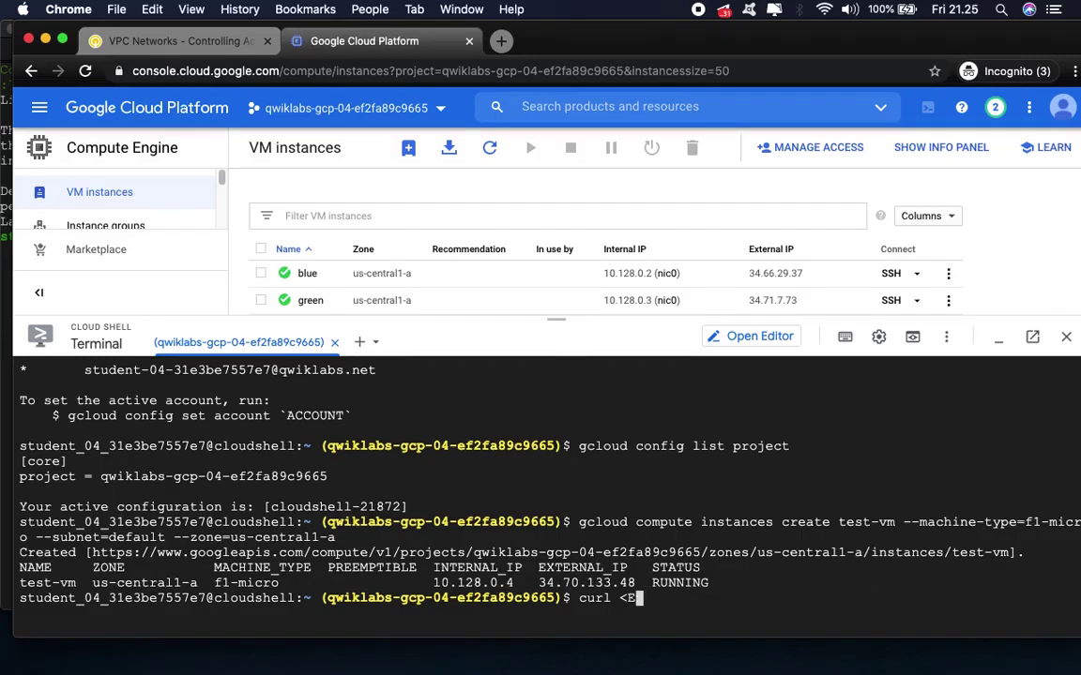
key(BackSpace)
key(BackSpace)
key(BackSpace)
key(BackSpace)
key(BackSpace)
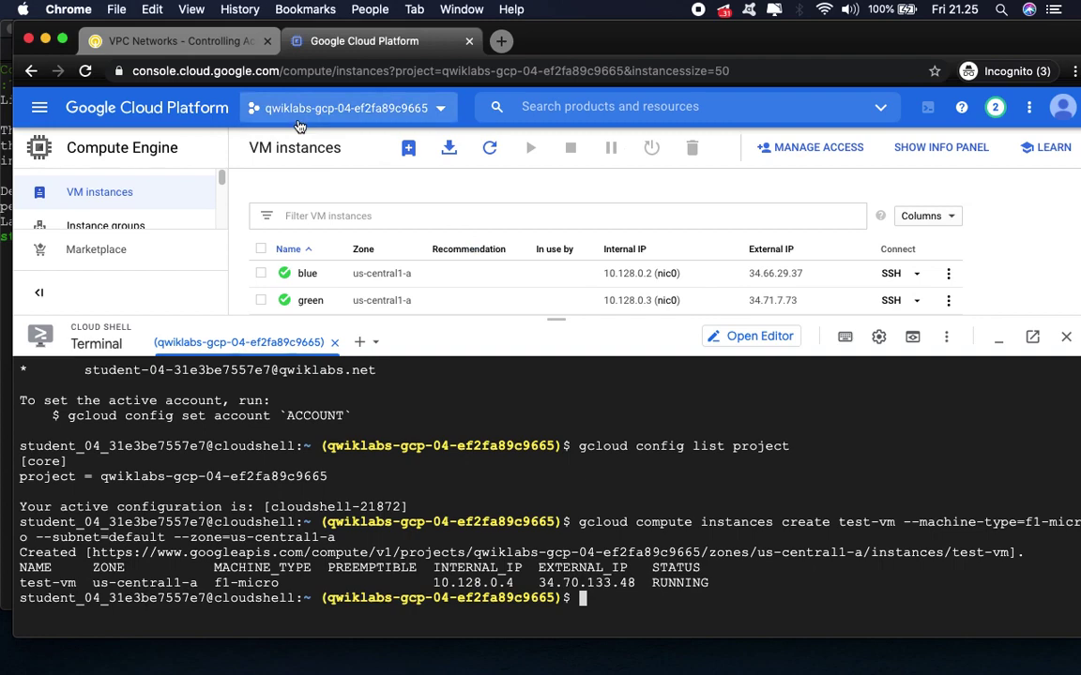
- Copy the lab's curl command for blue's internal IP and paste it at the Cloud Shell prompt
click(200, 44)
mouse_move(769, 415)
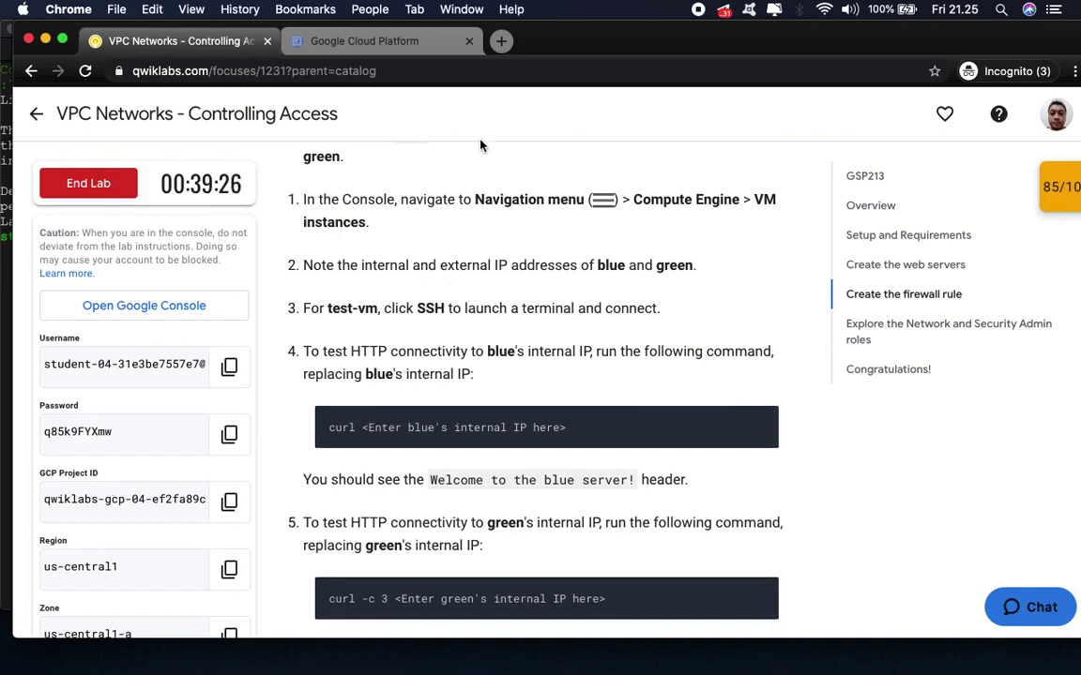
click(364, 42)
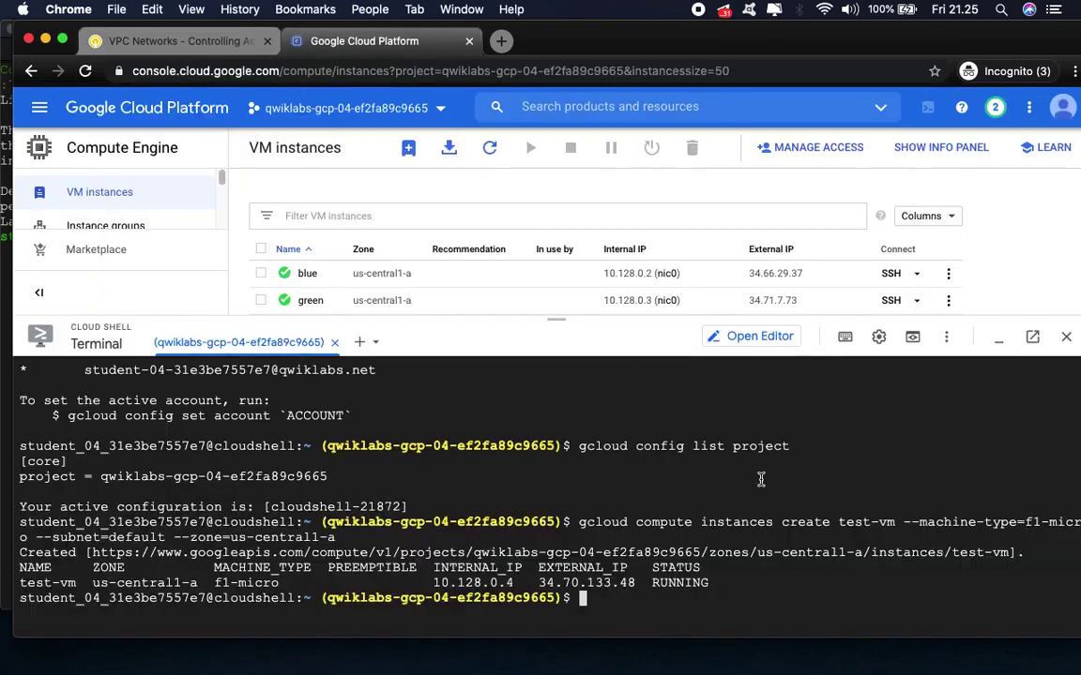
key(super+v)
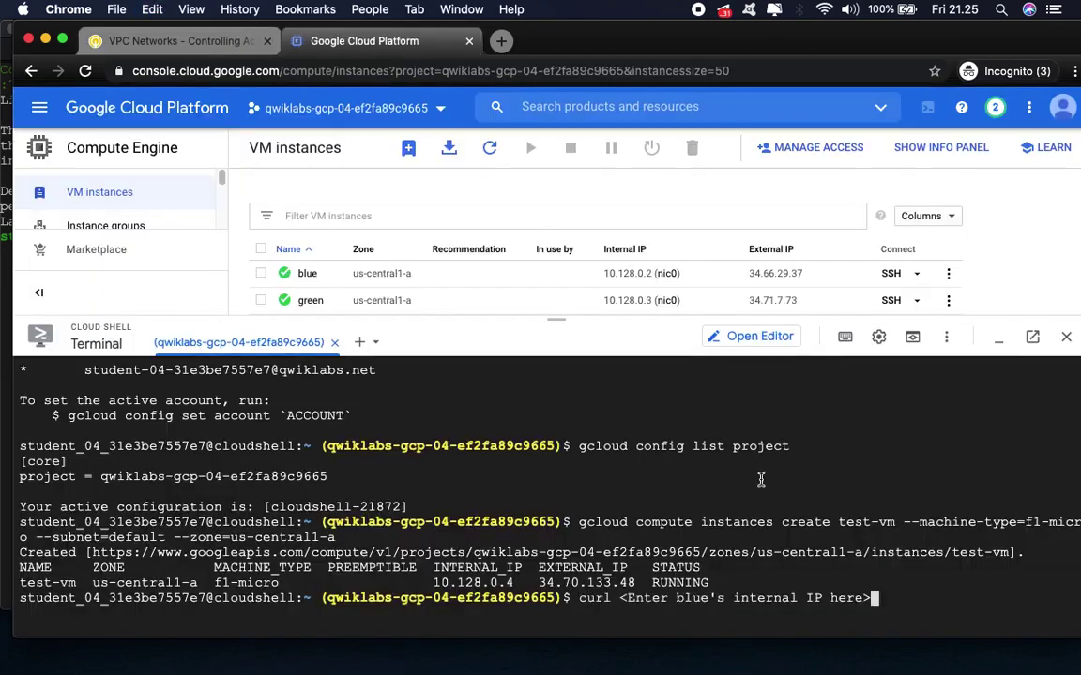
- Replace the command's placeholder with blue's internal IP copied from the VM instances list and run curl 10.128.0.2
mouse_move(688, 284)
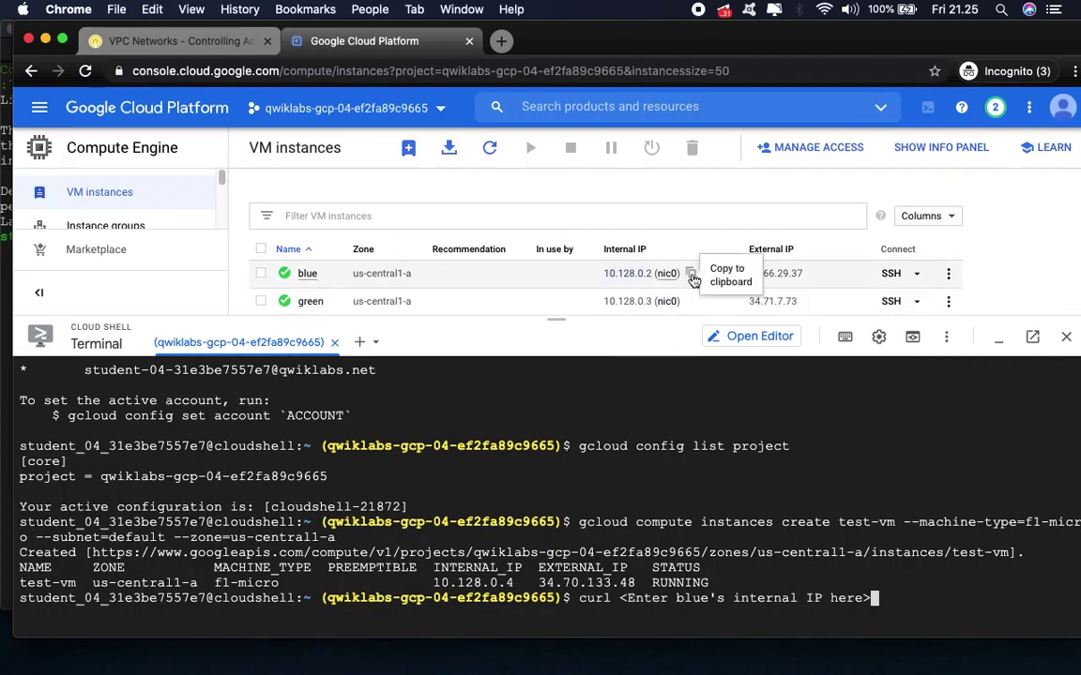
click(691, 279)
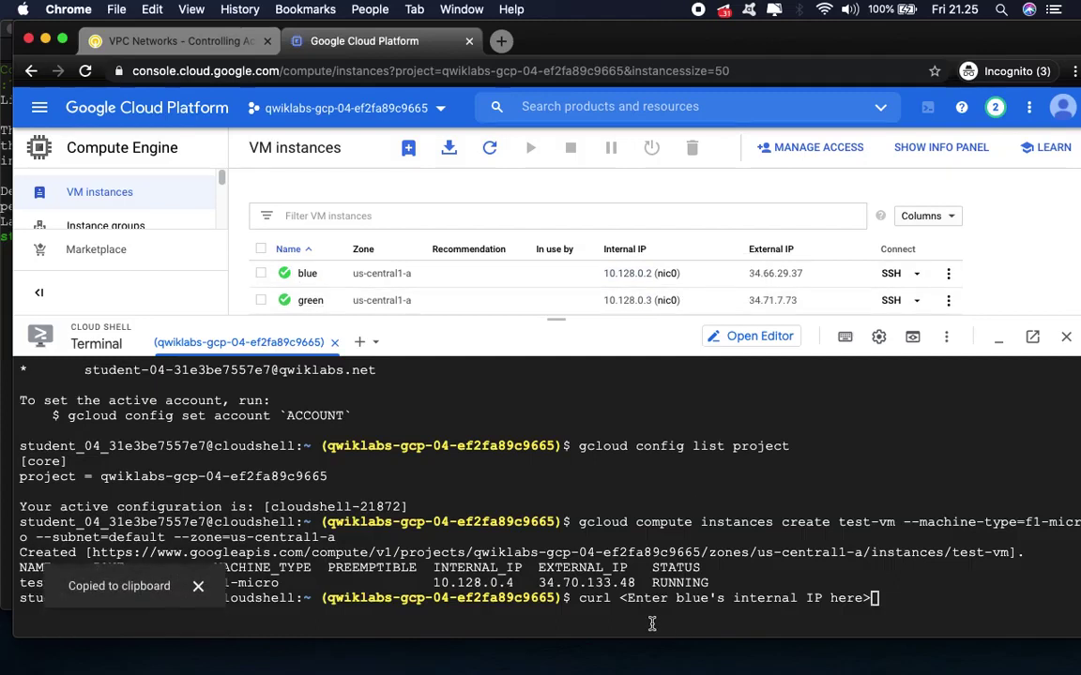
drag(661, 600, 897, 605)
key(BackSpace)
key(BackSpace)
key(BackSpace)
key(BackSpace)
key(BackSpace)
key(BackSpace)
key(BackSpace)
key(BackSpace)
key(BackSpace)
key(BackSpace)
key(BackSpace)
key(BackSpace)
key(BackSpace)
key(BackSpace)
key(BackSpace)
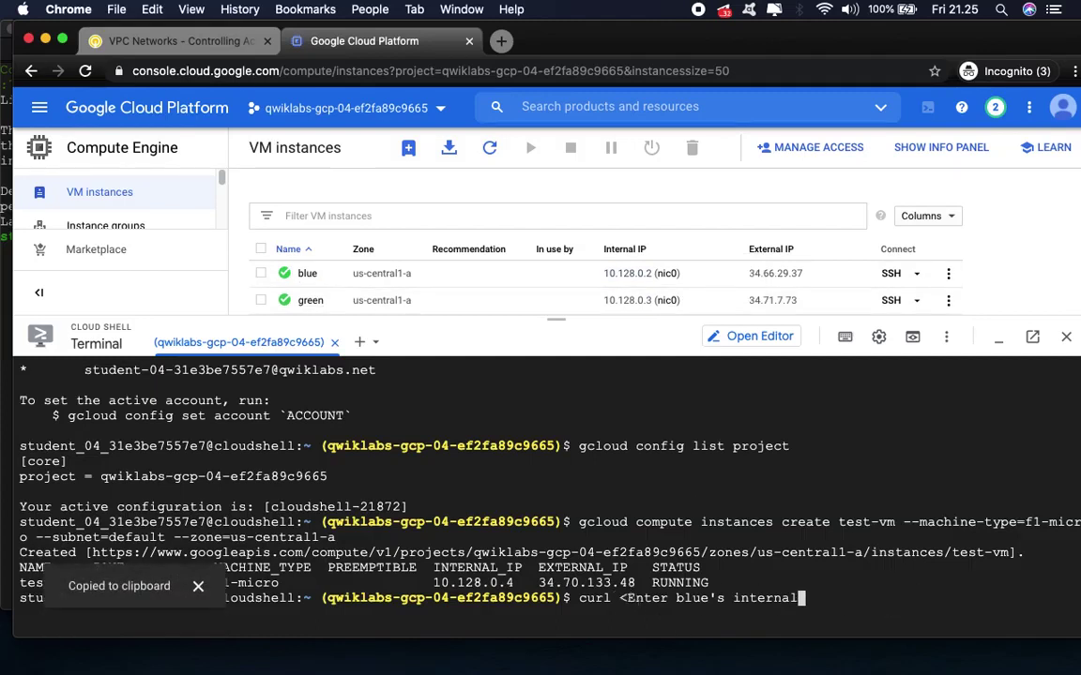
key(BackSpace)
key(BackSpace)
key(BackSpace)
key(BackSpace)
key(BackSpace)
key(BackSpace)
key(BackSpace)
key(BackSpace)
key(BackSpace)
key(BackSpace)
key(BackSpace)
key(BackSpace)
key(BackSpace)
key(BackSpace)
key(BackSpace)
key(BackSpace)
key(BackSpace)
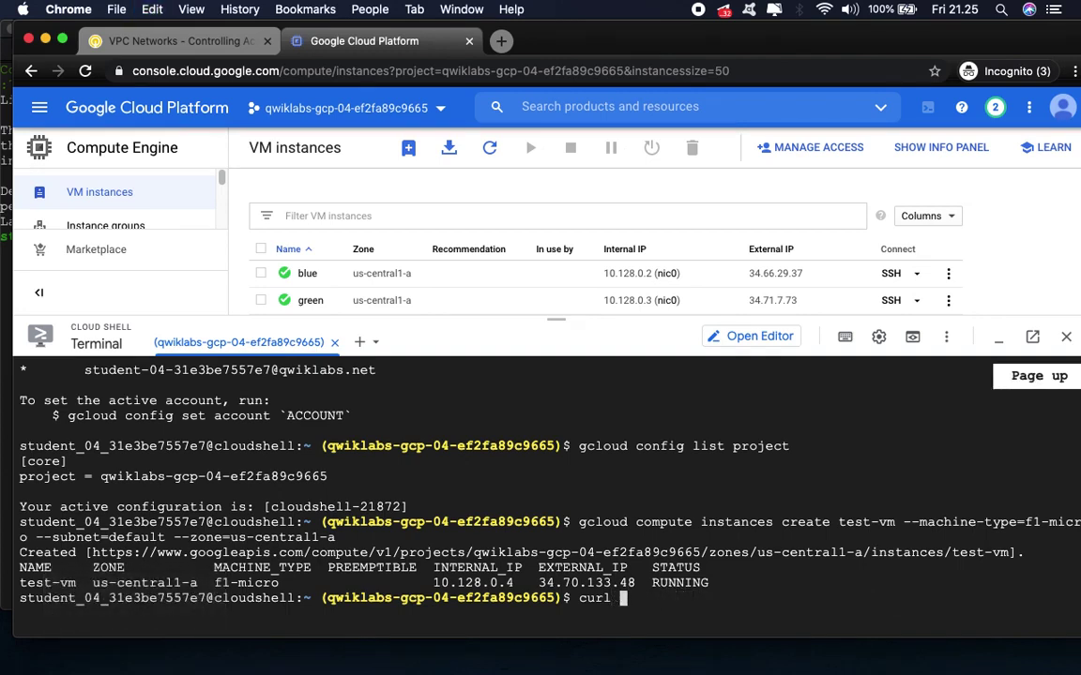
key(super+v)
key(Return)
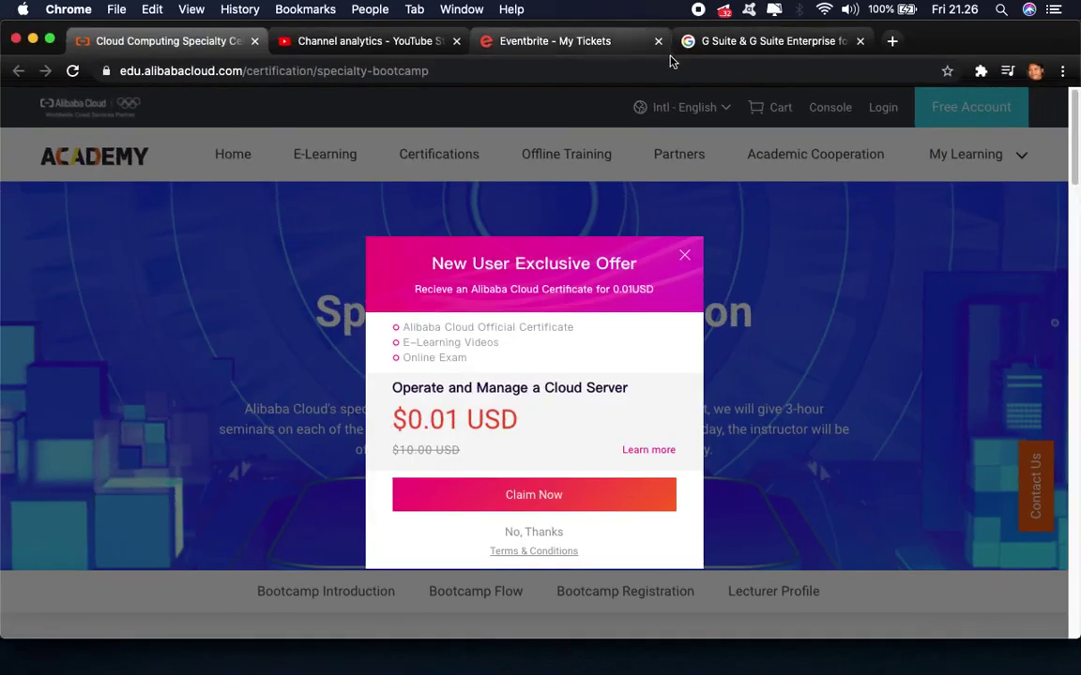
- Minimize the unrelated browser window and review the lab's internal IP connectivity tests while waiting for the curl command to finish
click(32, 39)
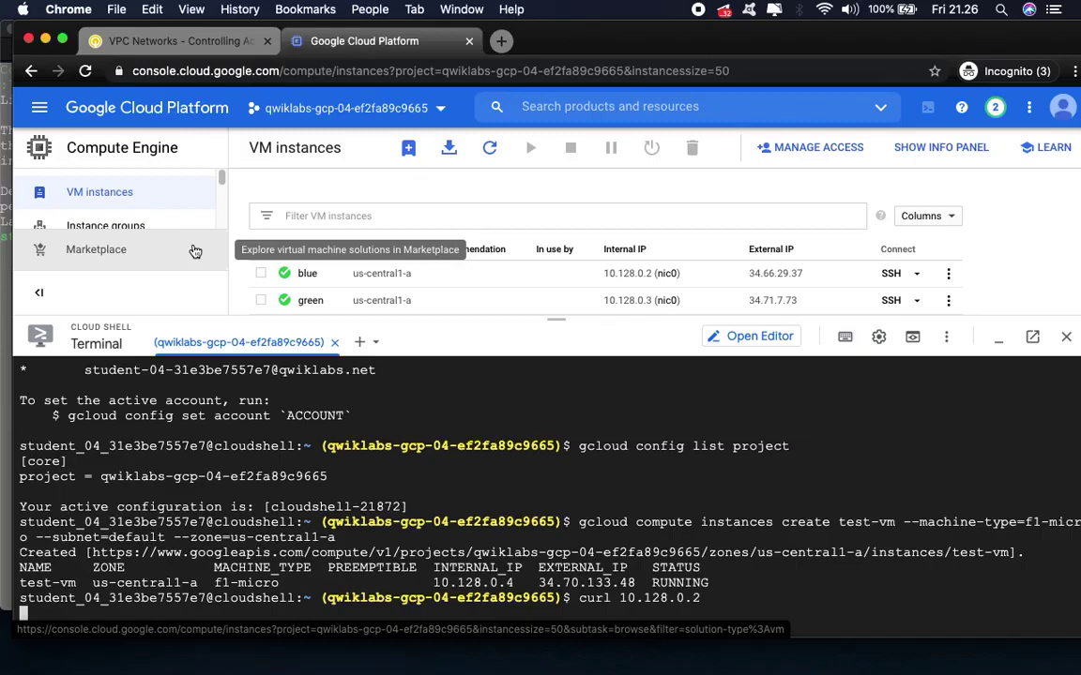
click(183, 45)
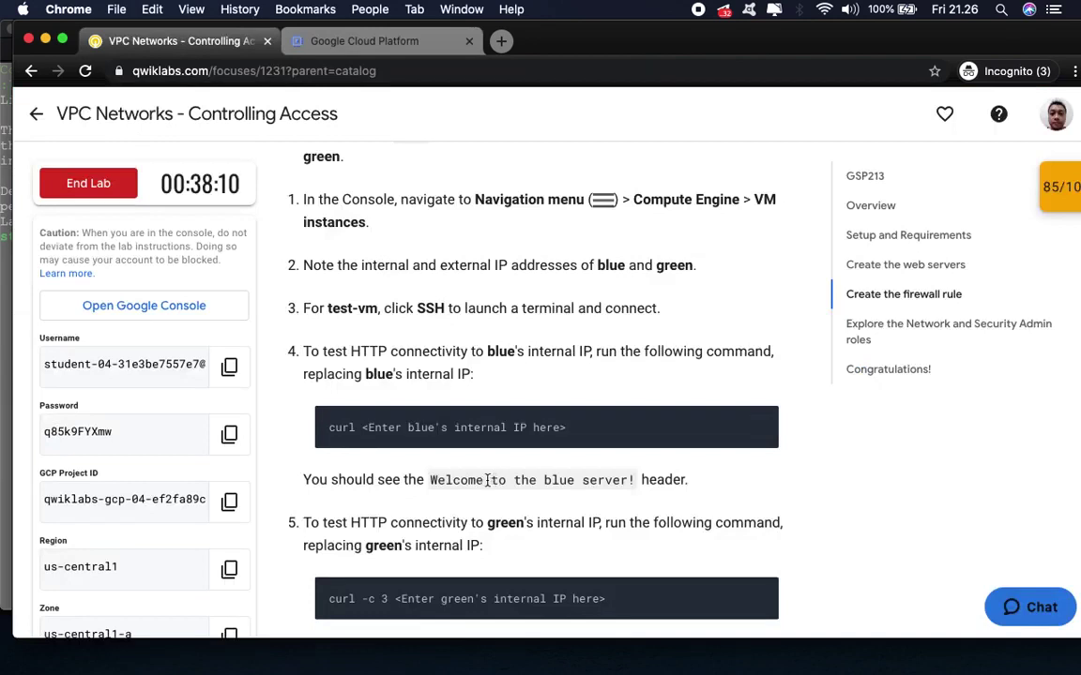
mouse_move(435, 422)
click(312, 40)
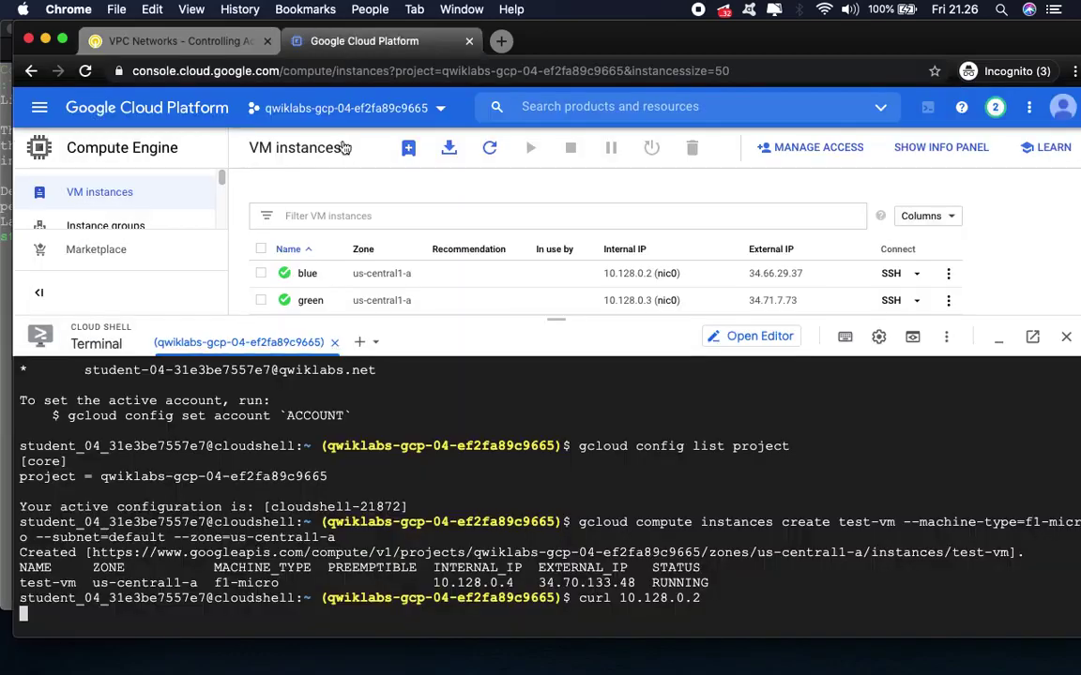
click(181, 39)
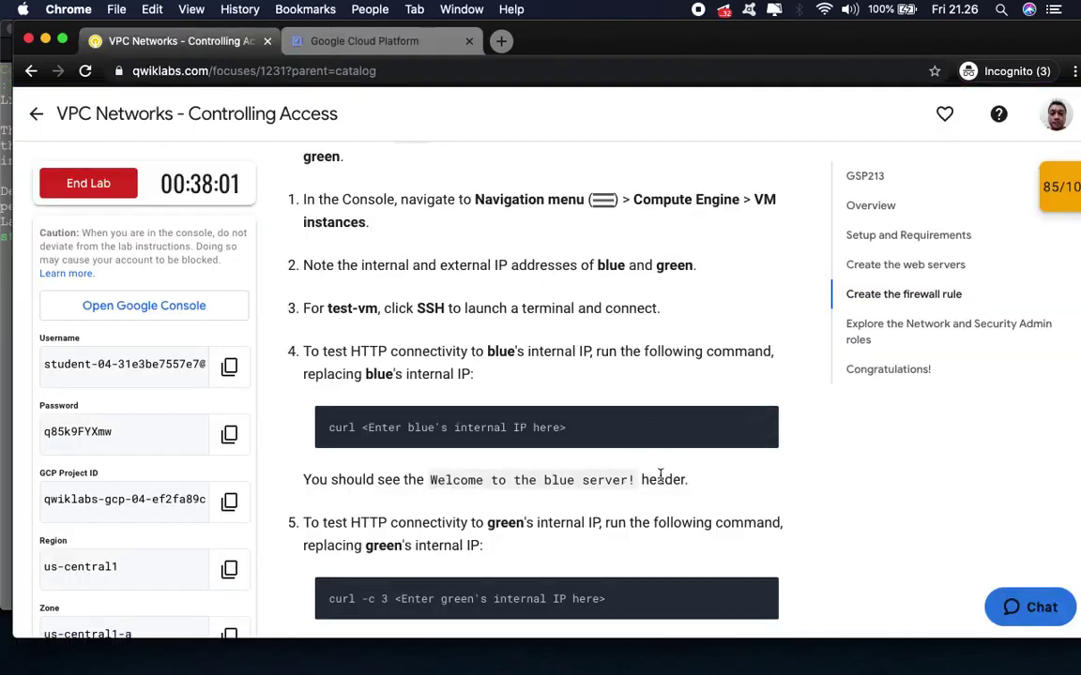
scroll(661, 470, down, 3)
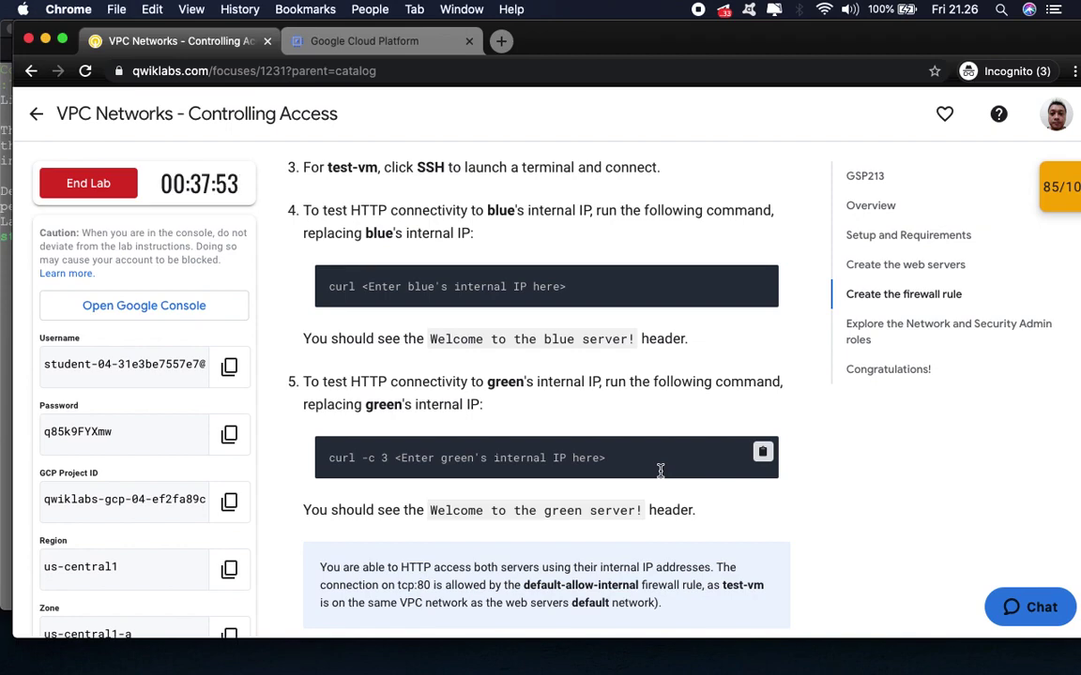
click(376, 49)
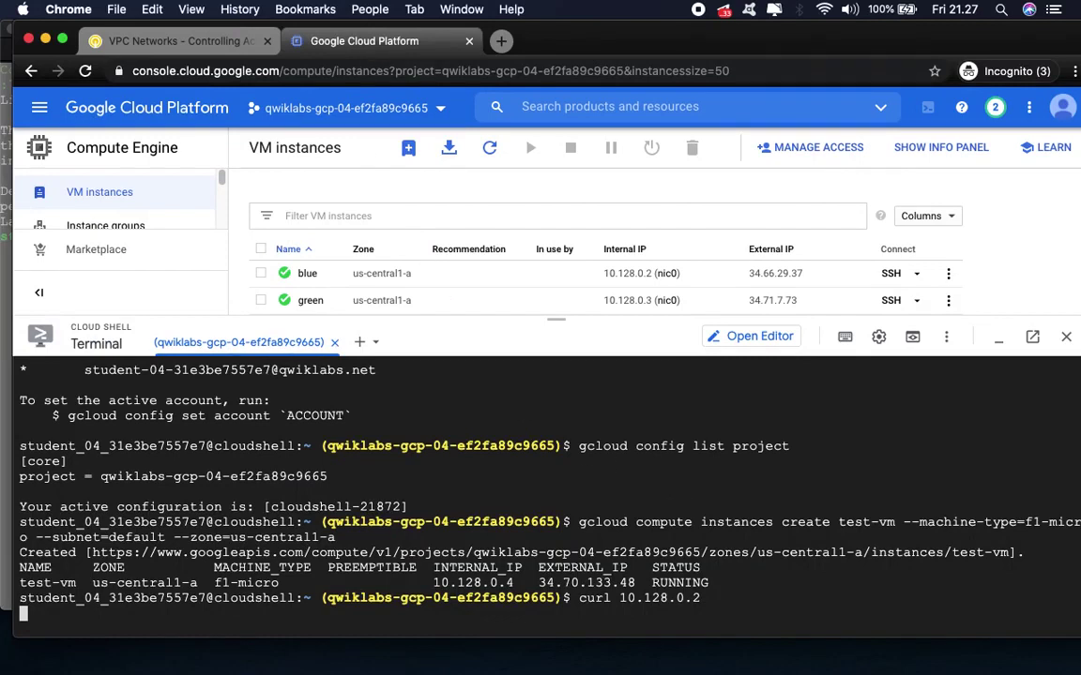
key(Return)
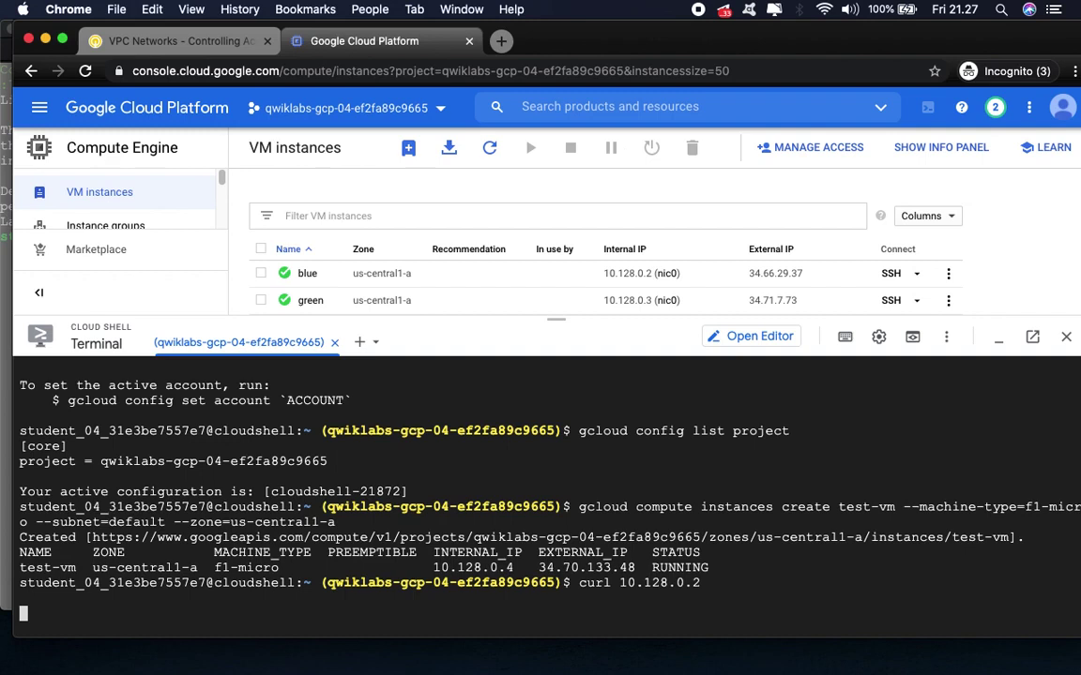
key(Return)
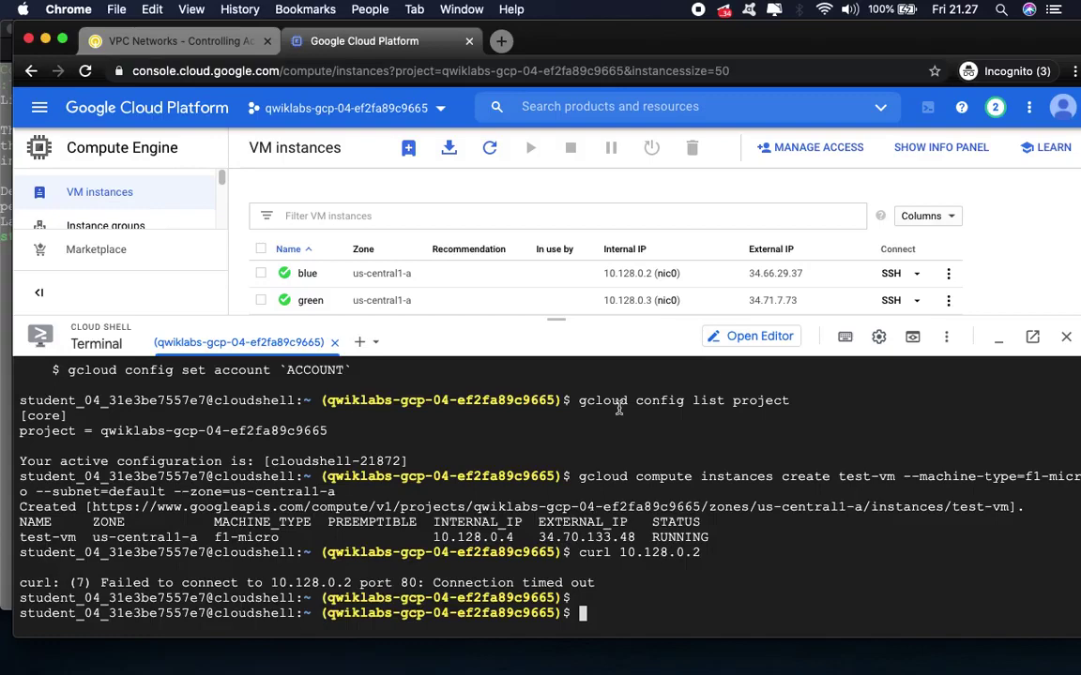
- Copy the lab's curl command for green's internal IP and paste it at the Cloud Shell prompt
click(185, 43)
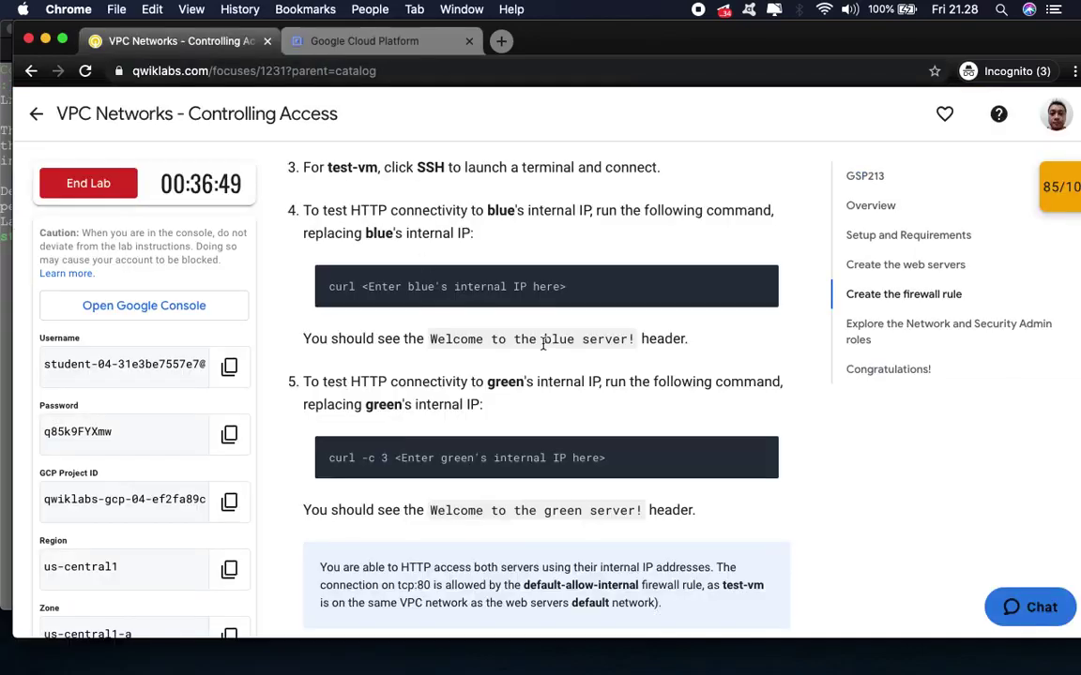
mouse_move(739, 453)
click(392, 44)
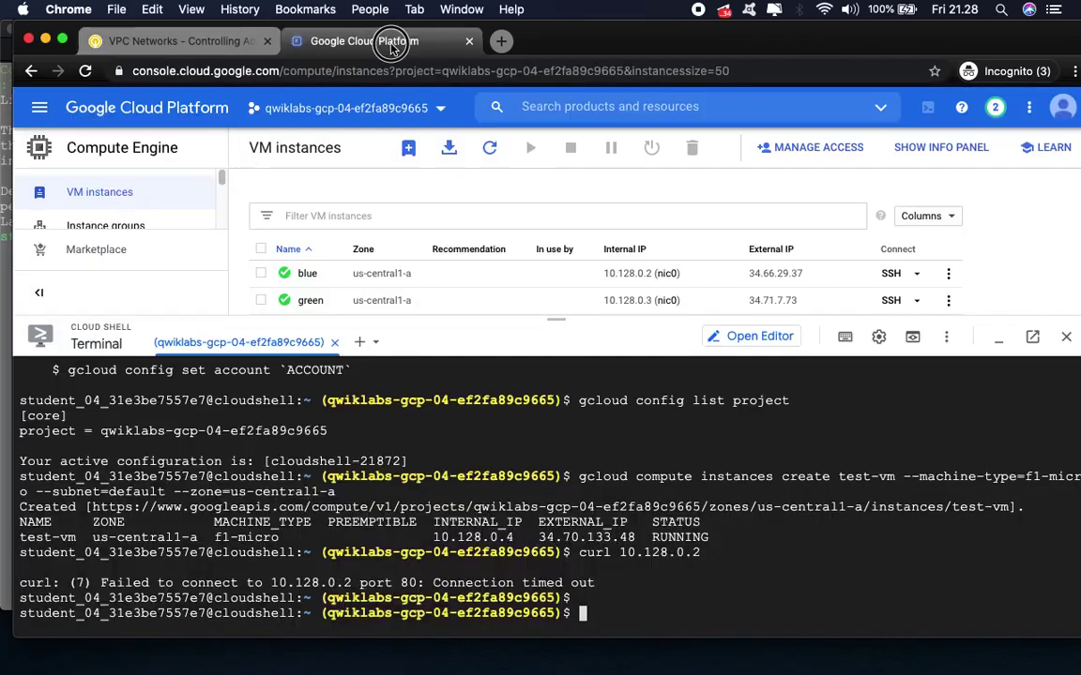
key(super+v)
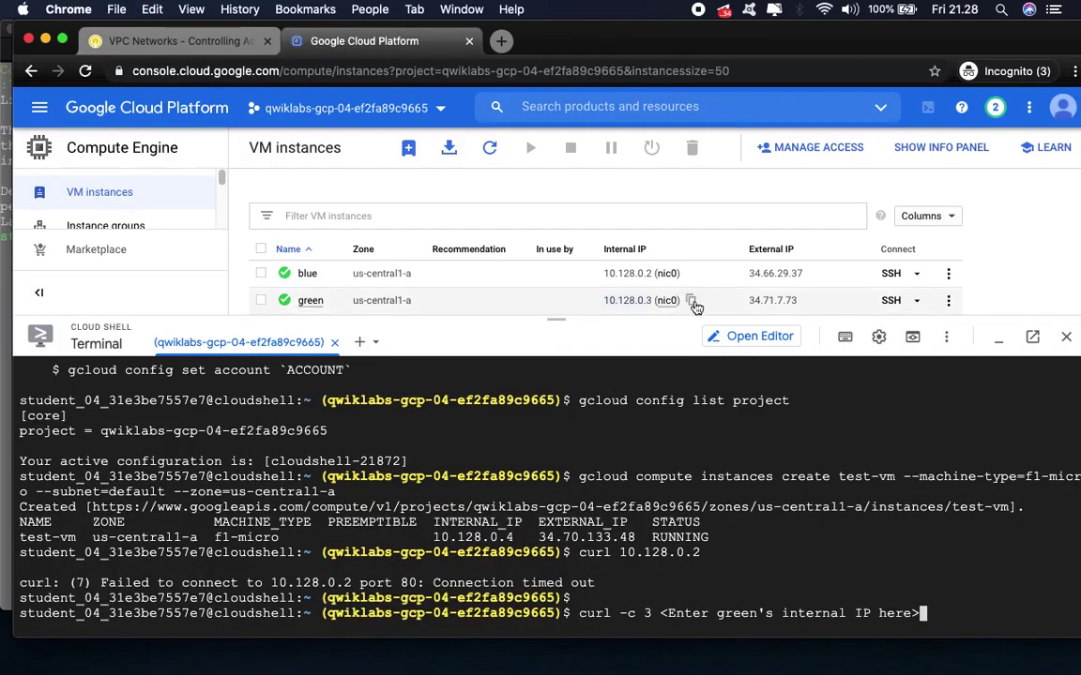
- Replace the command's placeholder with green's internal IP copied from the VM instances list and run curl -c 3 10.128.0.3
click(690, 301)
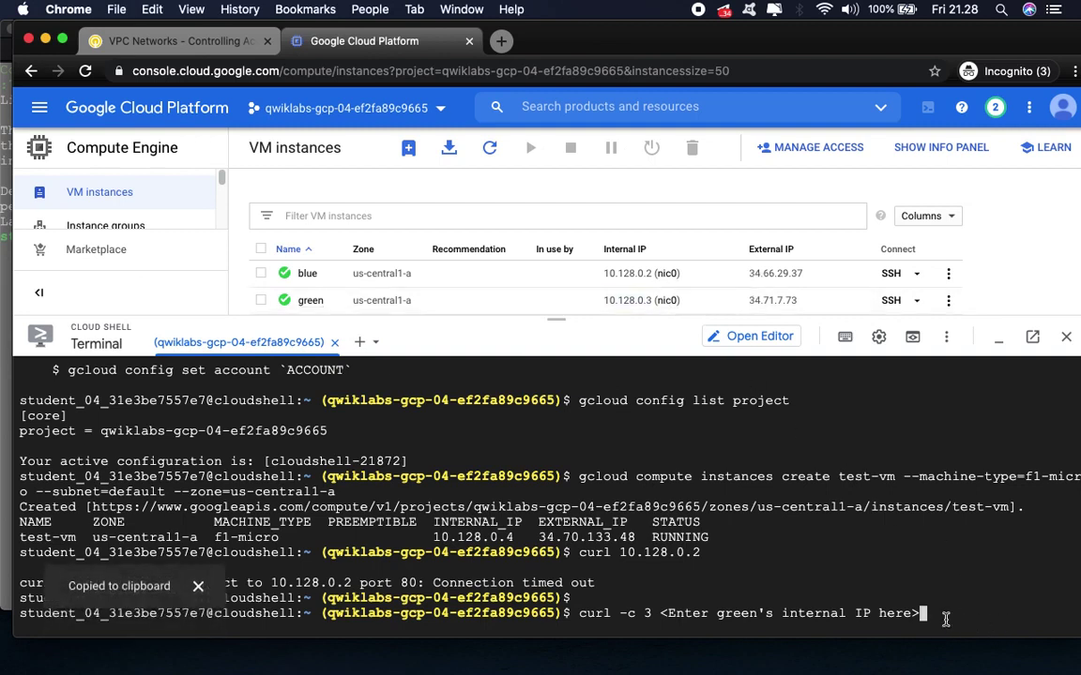
key(BackSpace)
key(BackSpace)
key(BackSpace)
key(BackSpace)
key(BackSpace)
key(BackSpace)
key(BackSpace)
key(BackSpace)
key(BackSpace)
key(BackSpace)
key(BackSpace)
key(BackSpace)
key(BackSpace)
key(BackSpace)
key(BackSpace)
key(BackSpace)
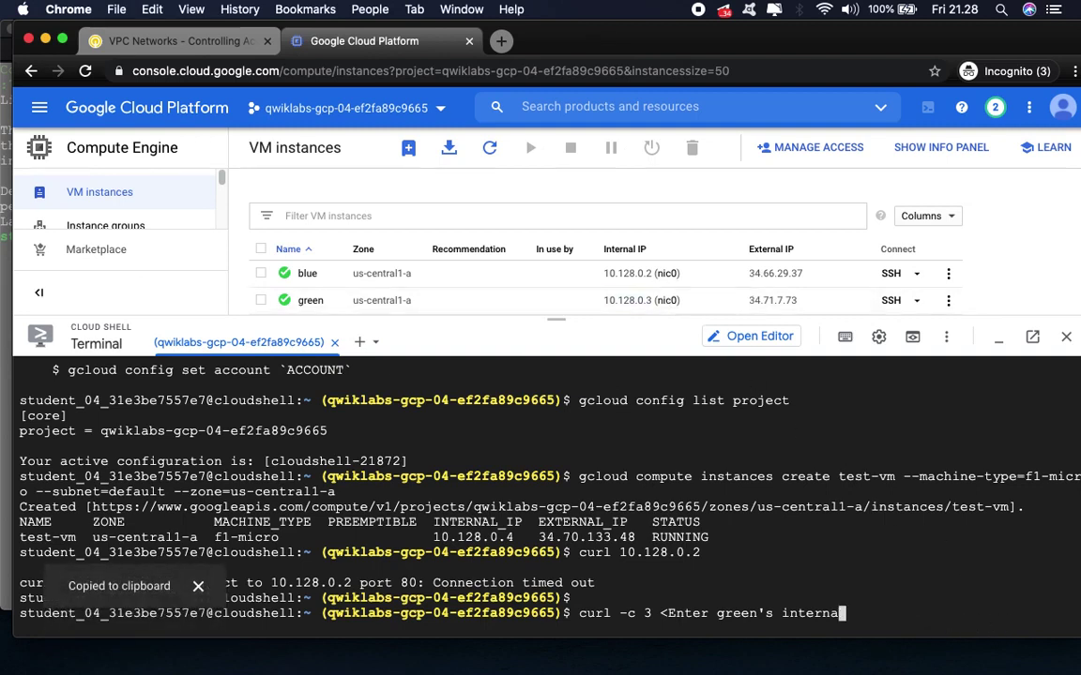
key(BackSpace)
key(BackSpace)
key(BackSpace)
key(BackSpace)
key(BackSpace)
key(BackSpace)
key(BackSpace)
key(BackSpace)
key(BackSpace)
key(BackSpace)
key(BackSpace)
key(BackSpace)
key(BackSpace)
key(BackSpace)
key(BackSpace)
key(BackSpace)
key(BackSpace)
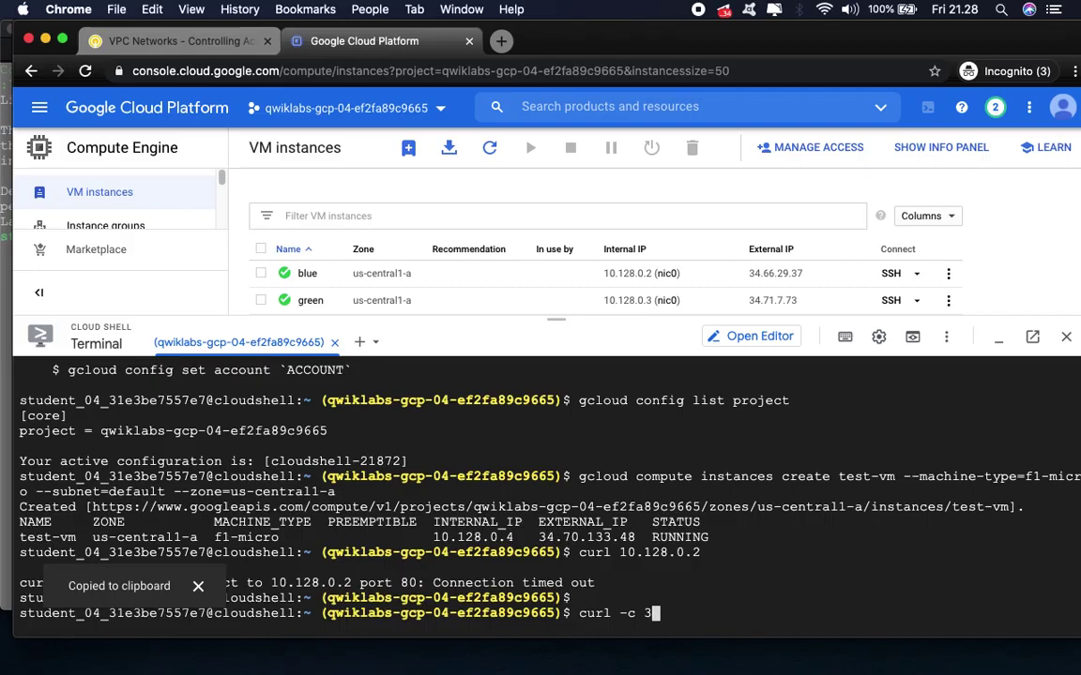
text(10.128.0.3)
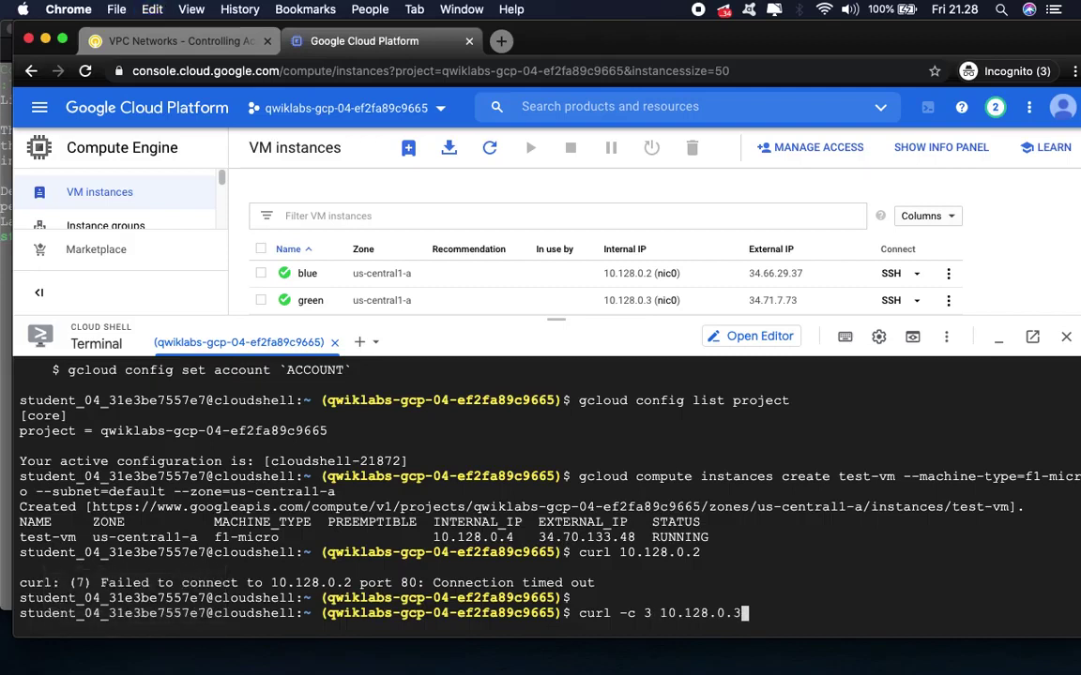
key(Return)
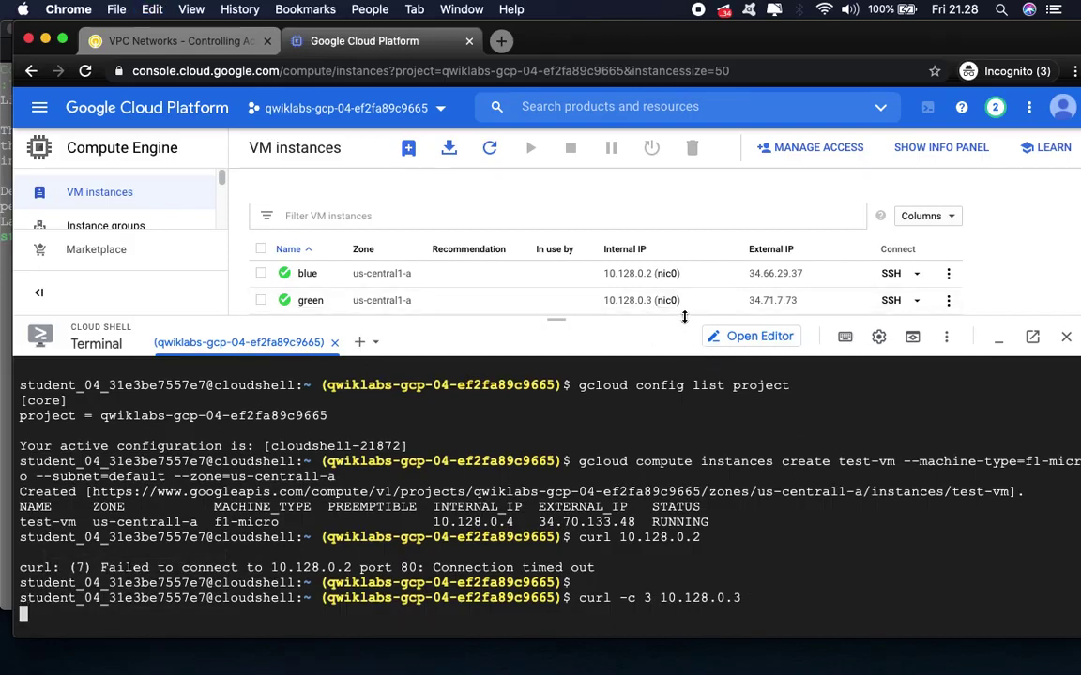
- Read the lab's external IP connectivity tests, copy the curl command for blue's external IP, and return to Cloud Shell
click(185, 52)
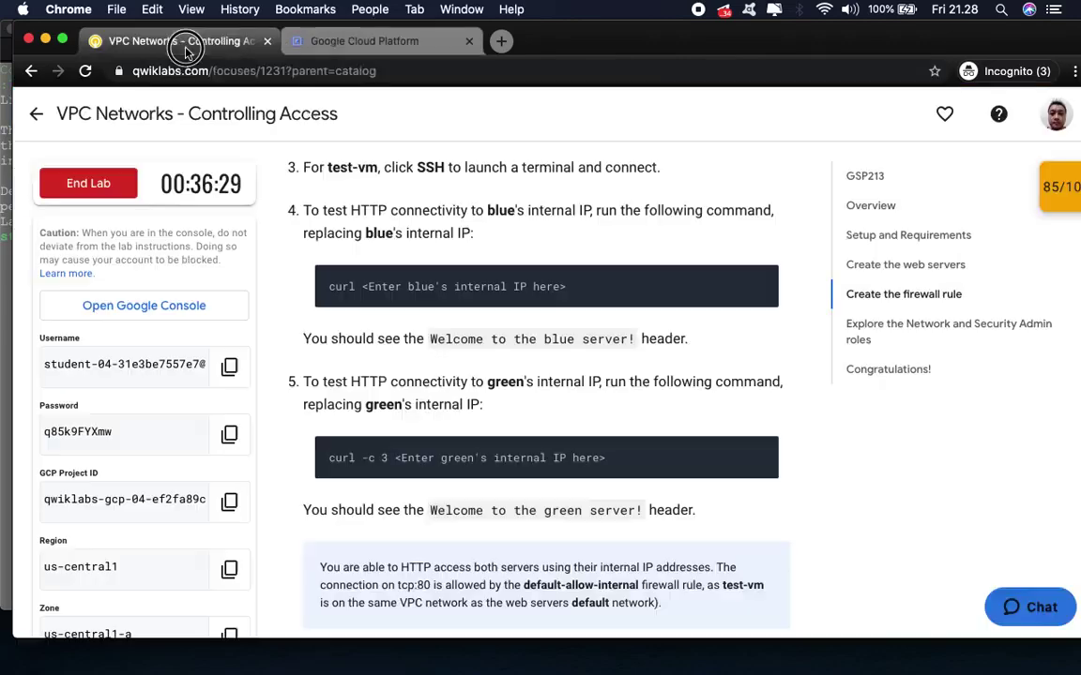
scroll(666, 385, down, 3)
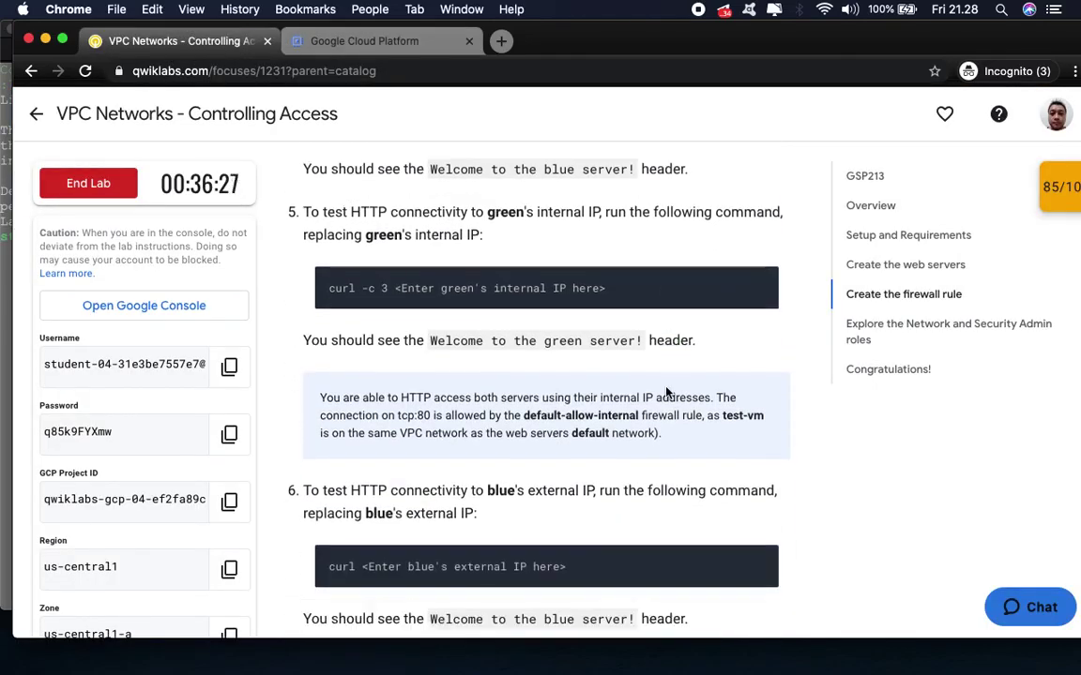
scroll(666, 393, down, 4)
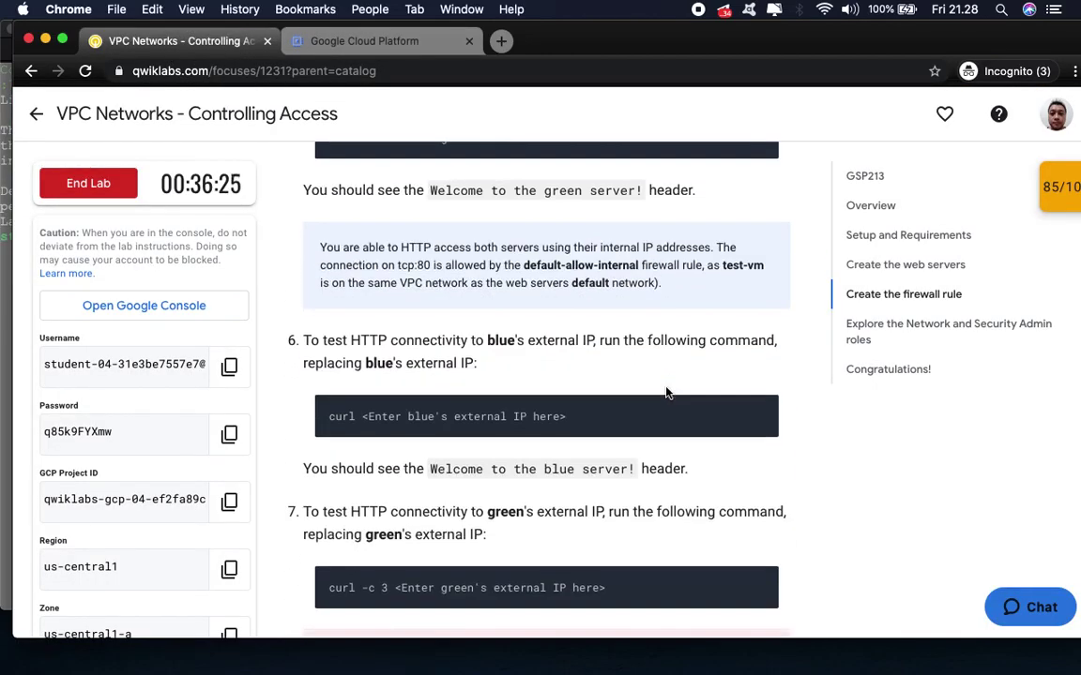
scroll(664, 388, down, 2)
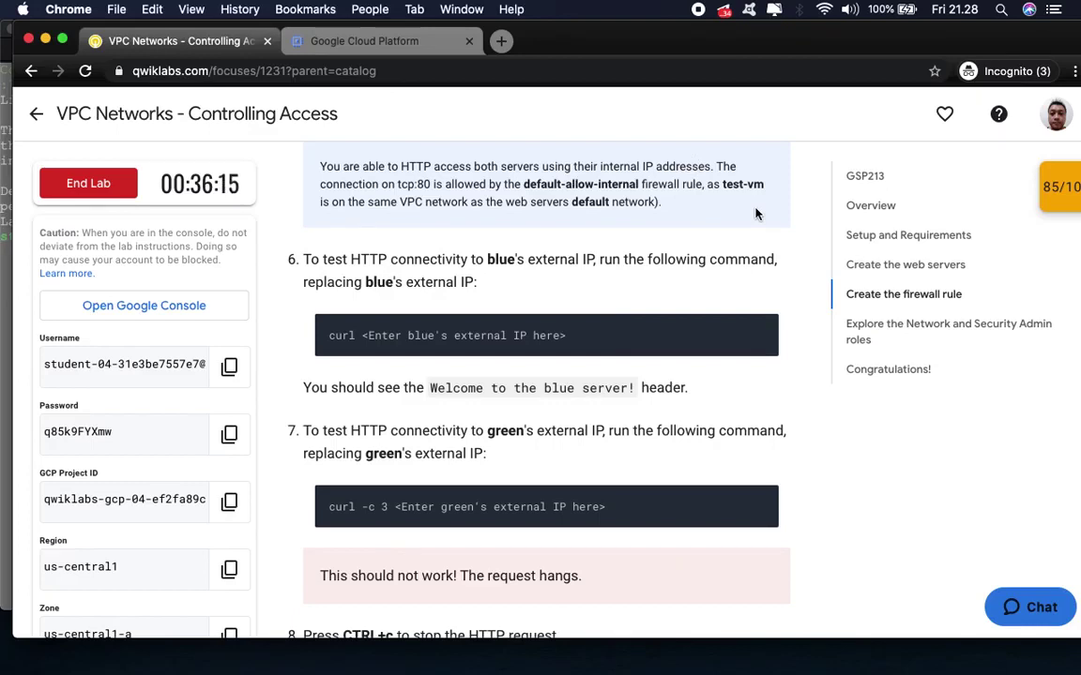
scroll(761, 266, down, 2)
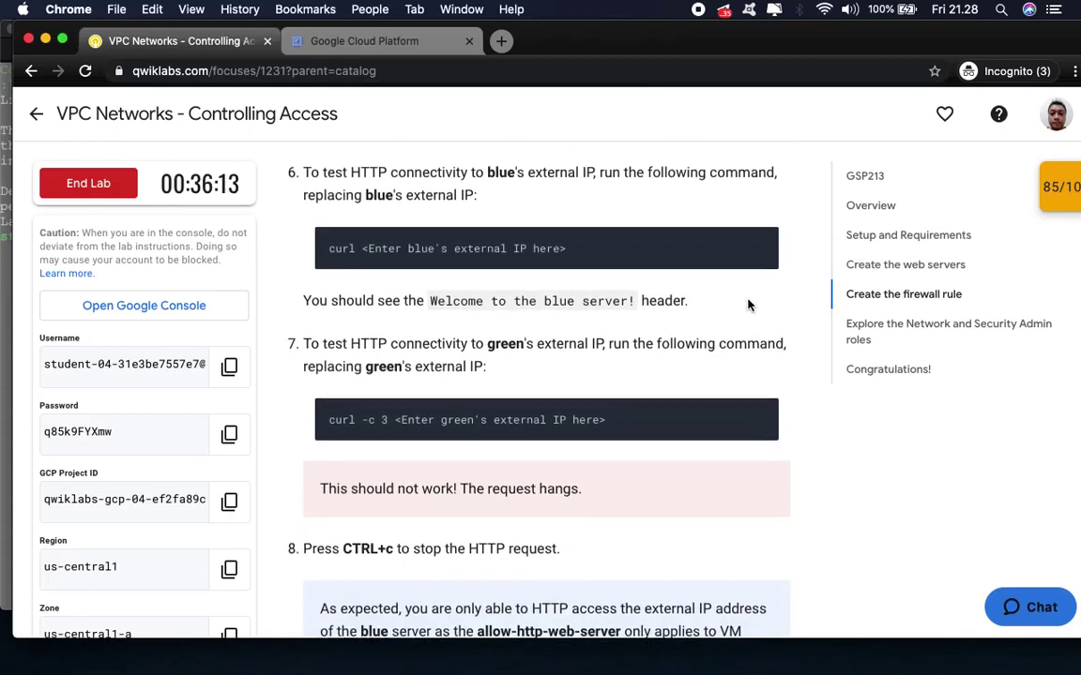
scroll(749, 305, down, 1)
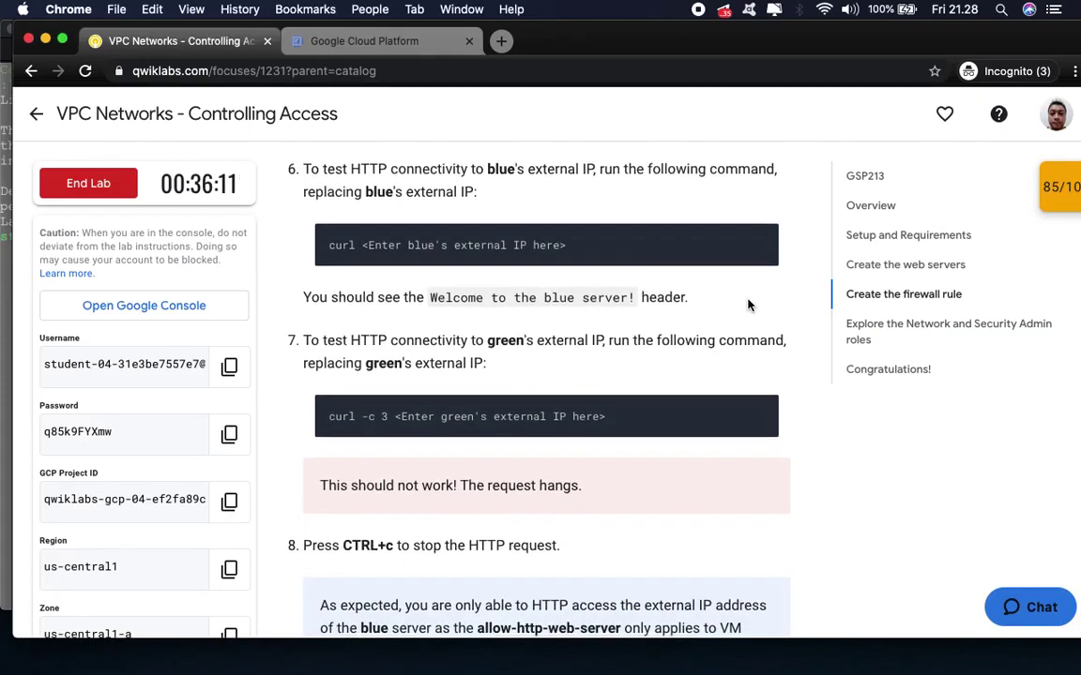
click(766, 242)
click(350, 51)
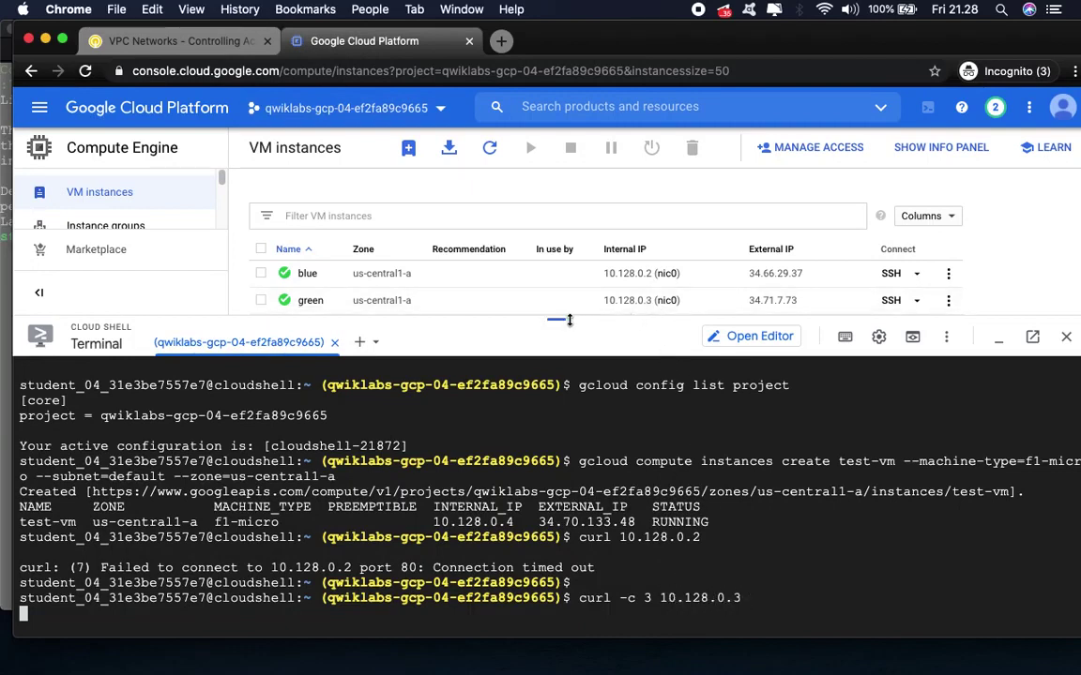
- Read the lab instructions for testing HTTP connectivity to the blue and green servers' internal and external IPs
click(232, 47)
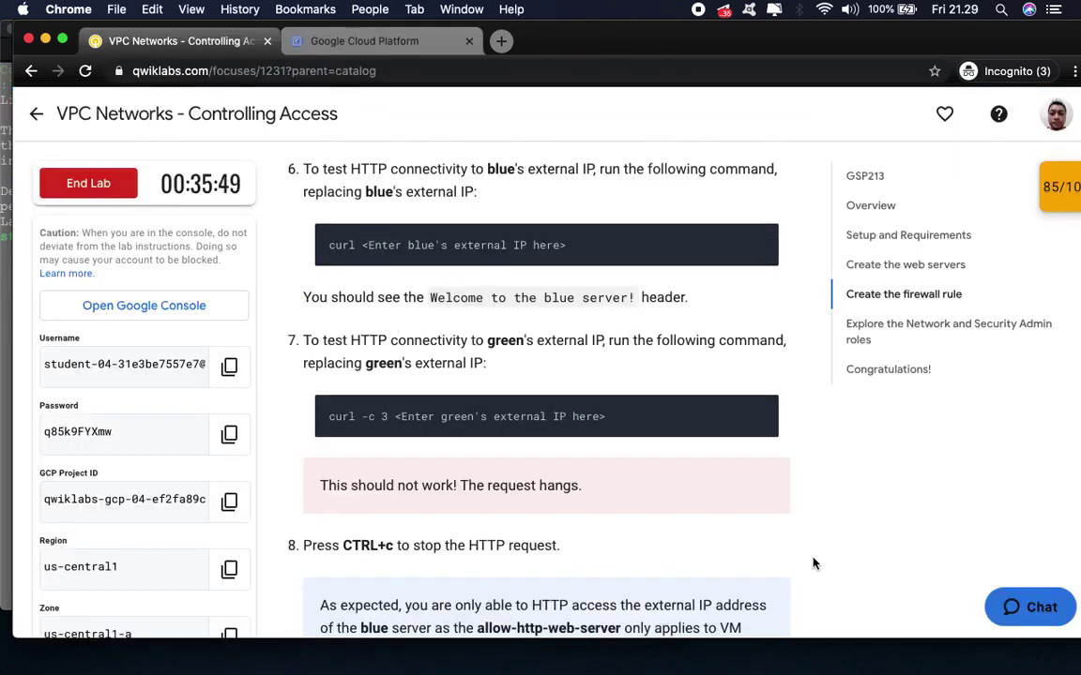
scroll(813, 563, down, 4)
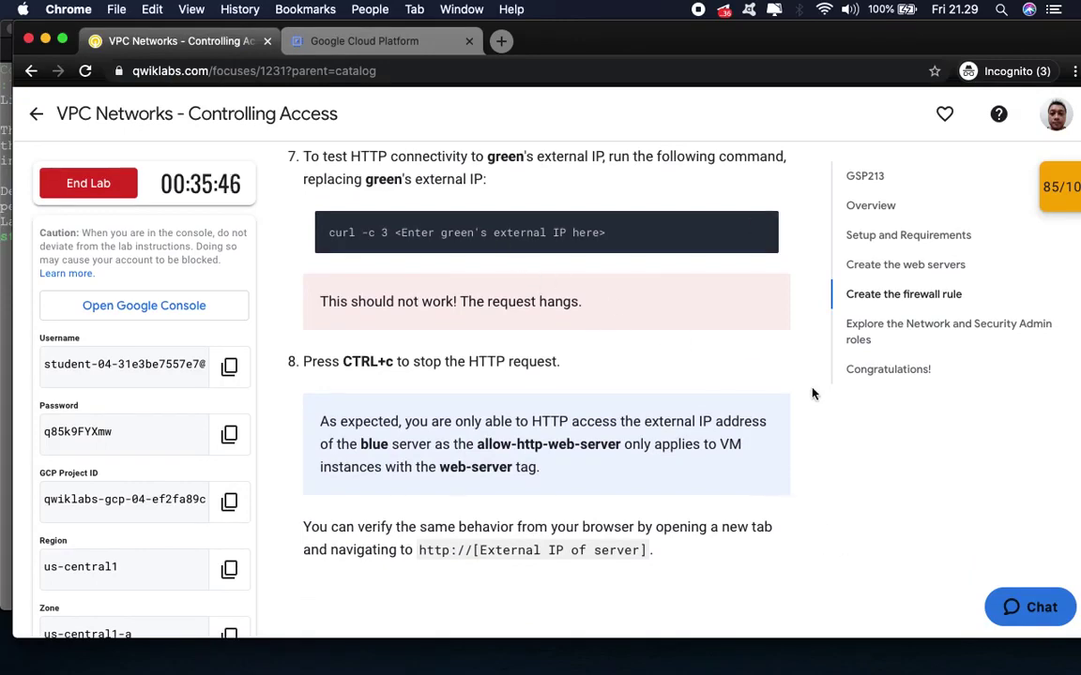
scroll(812, 393, up, 5)
scroll(813, 394, up, 8)
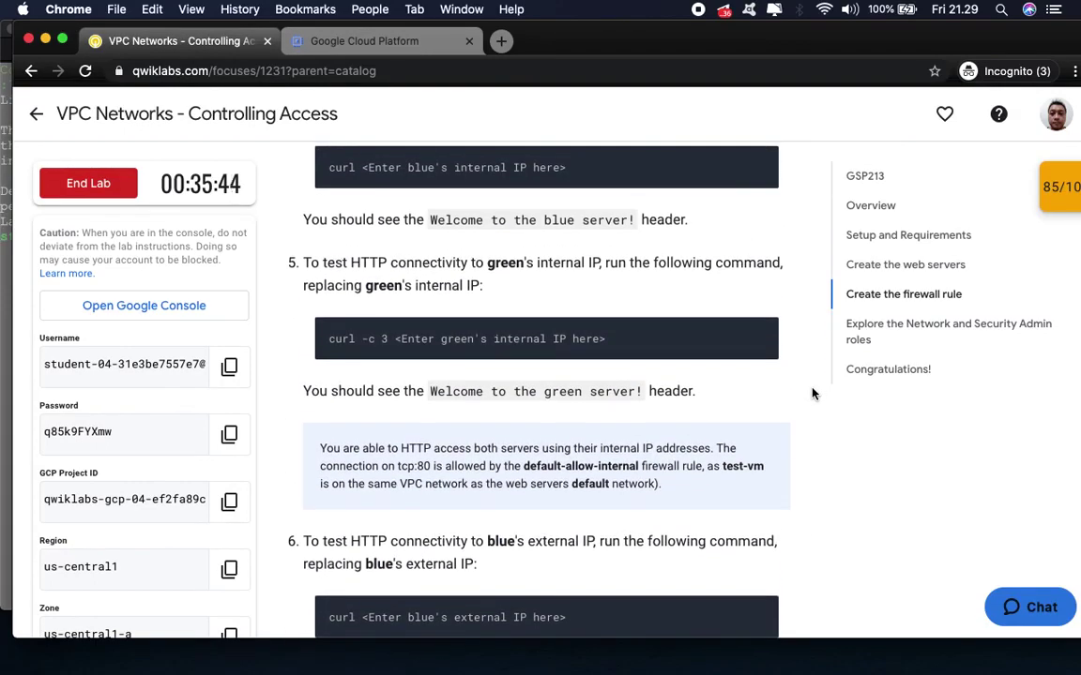
scroll(813, 393, down, 6)
scroll(813, 393, down, 10)
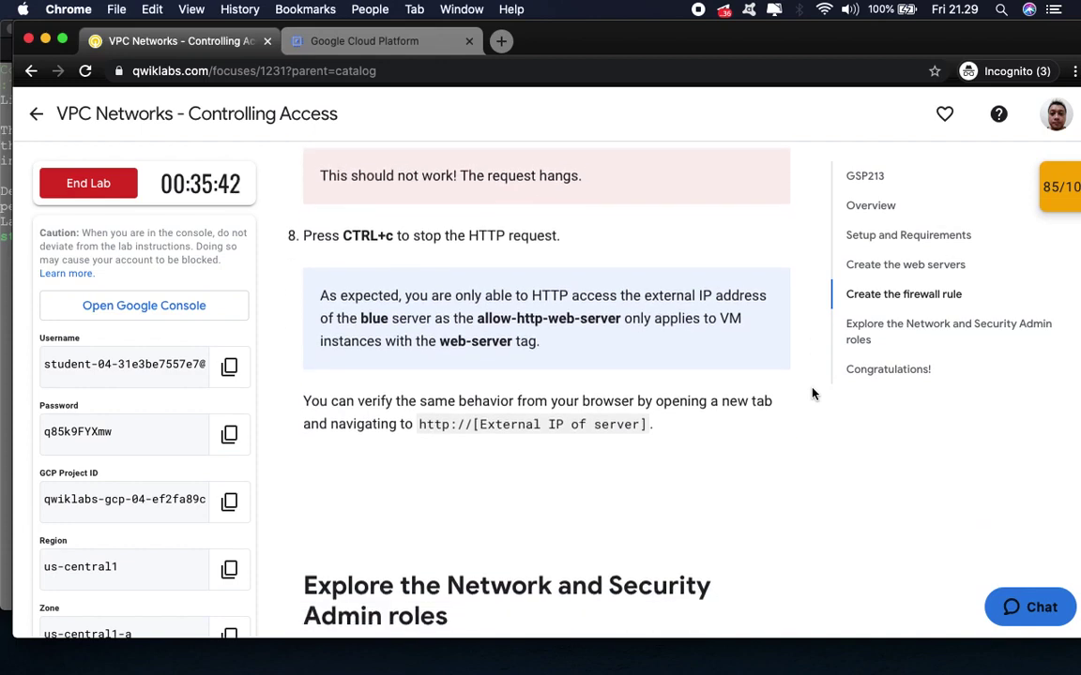
scroll(813, 393, up, 3)
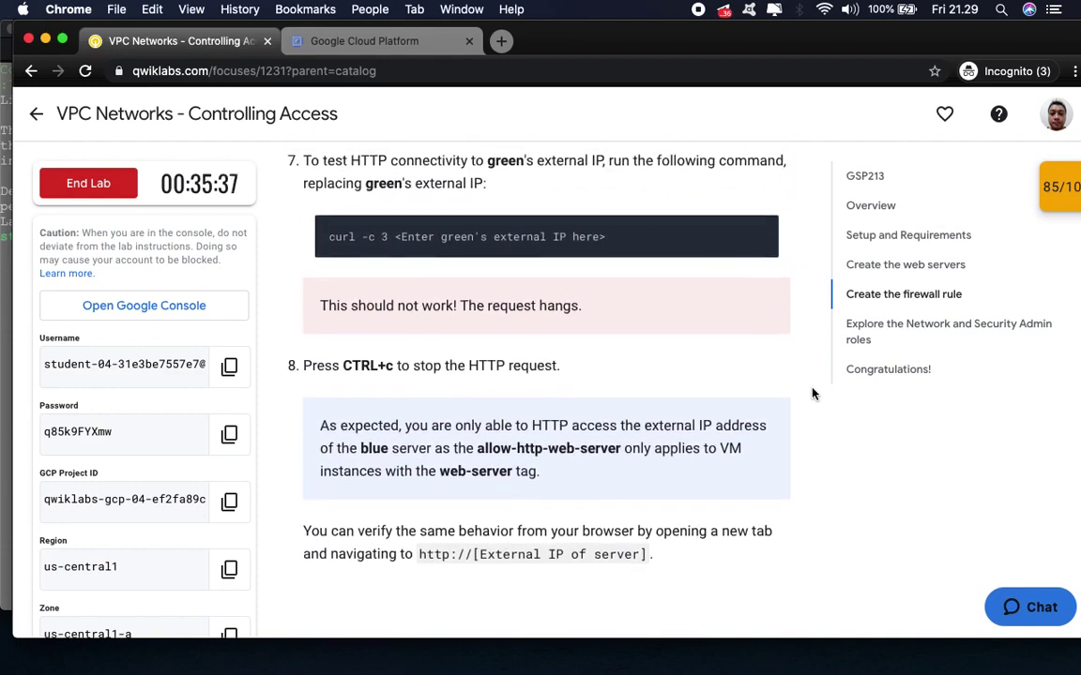
scroll(812, 393, down, 2)
scroll(813, 394, down, 2)
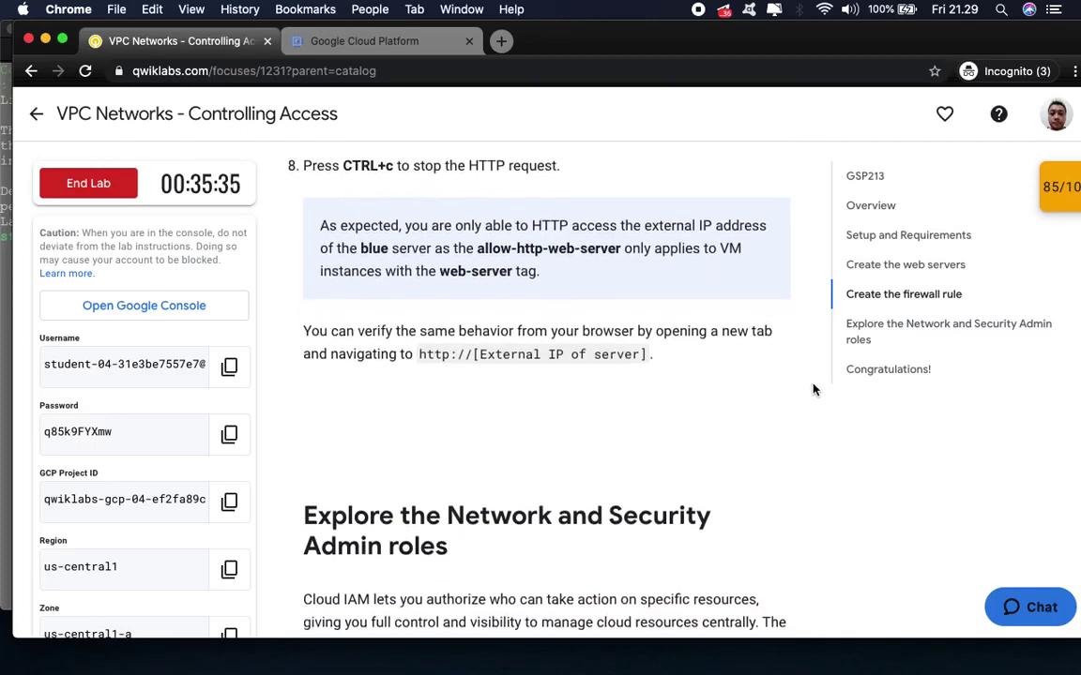
click(330, 42)
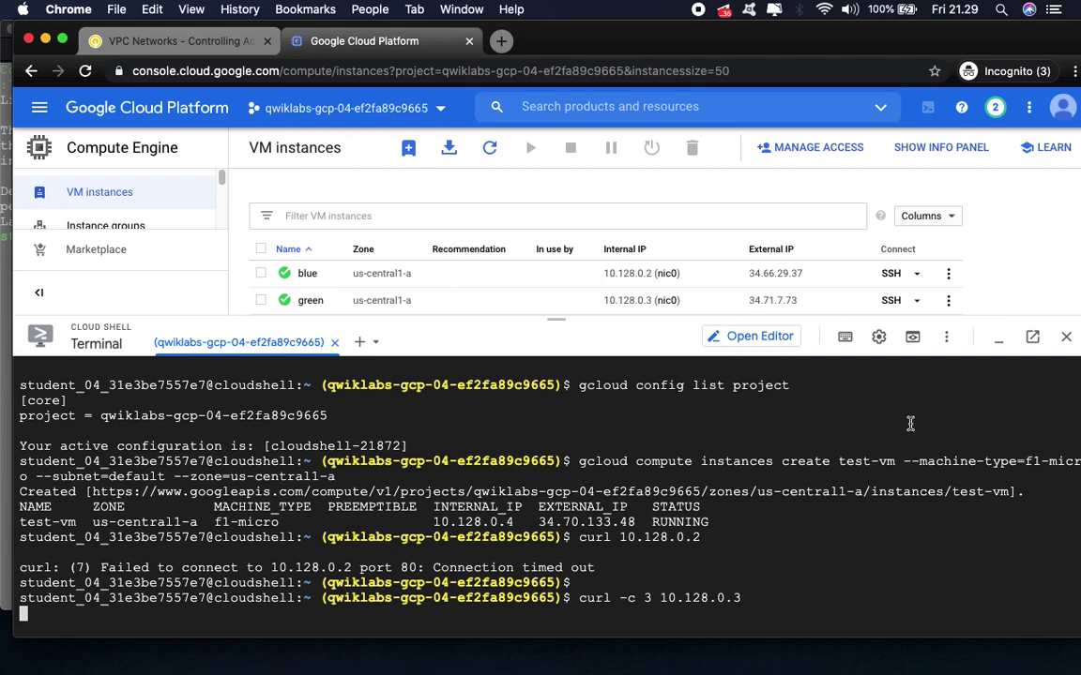
click(207, 41)
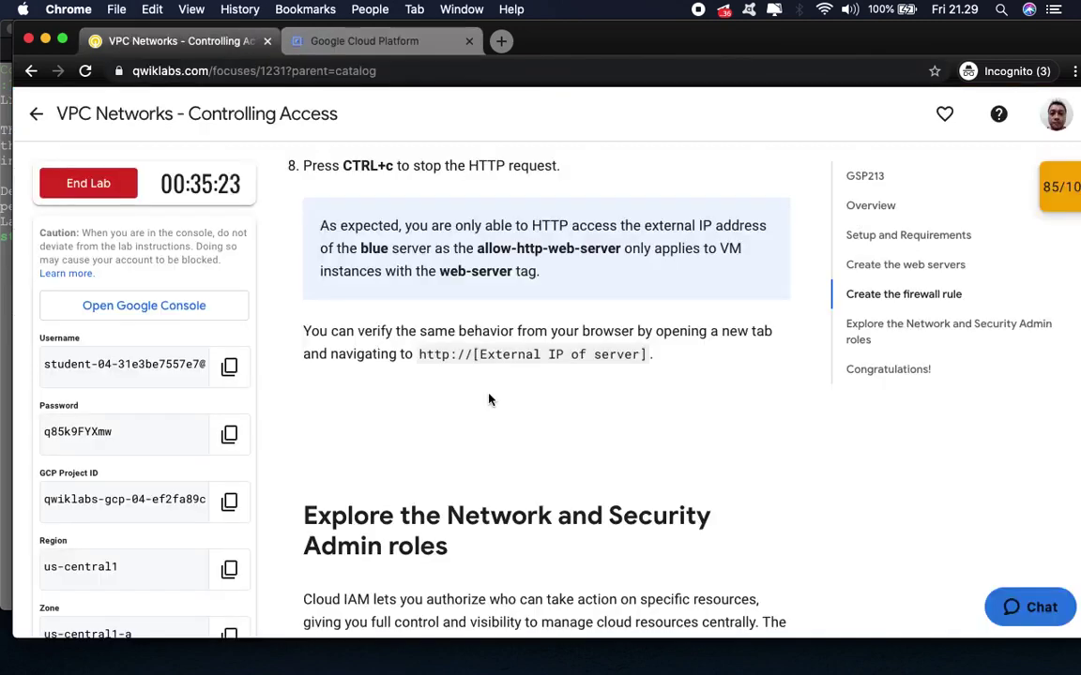
- Read the Network and Security Admin roles section through verifying current permissions, and check the lab checkpoint scores
scroll(622, 410, down, 5)
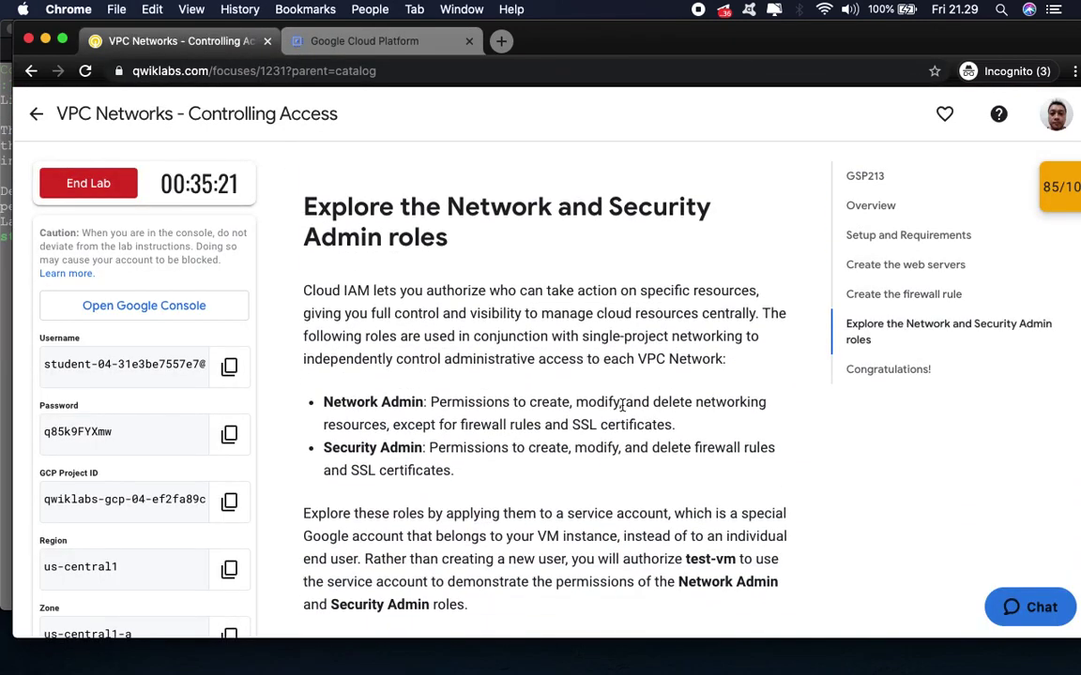
click(1060, 187)
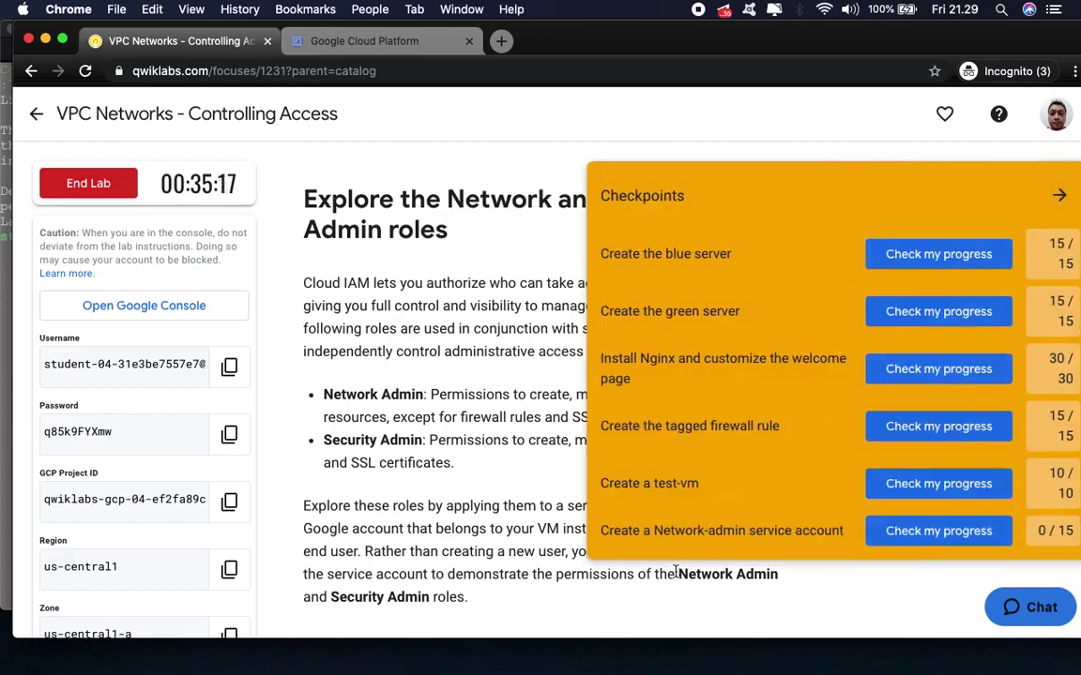
click(1054, 205)
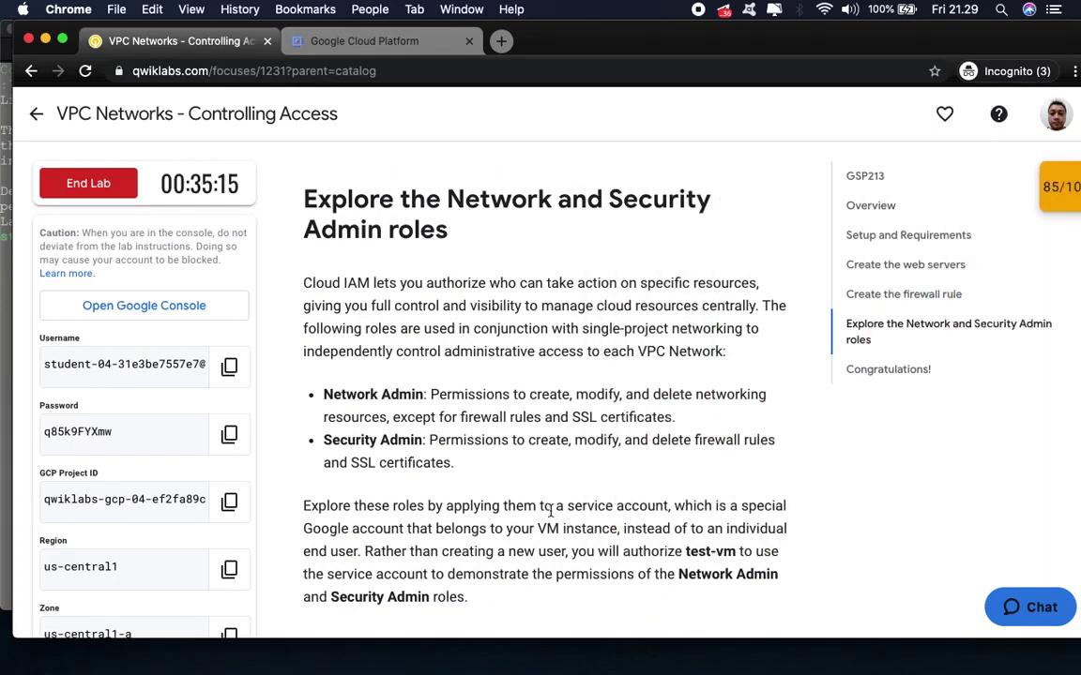
scroll(552, 507, down, 7)
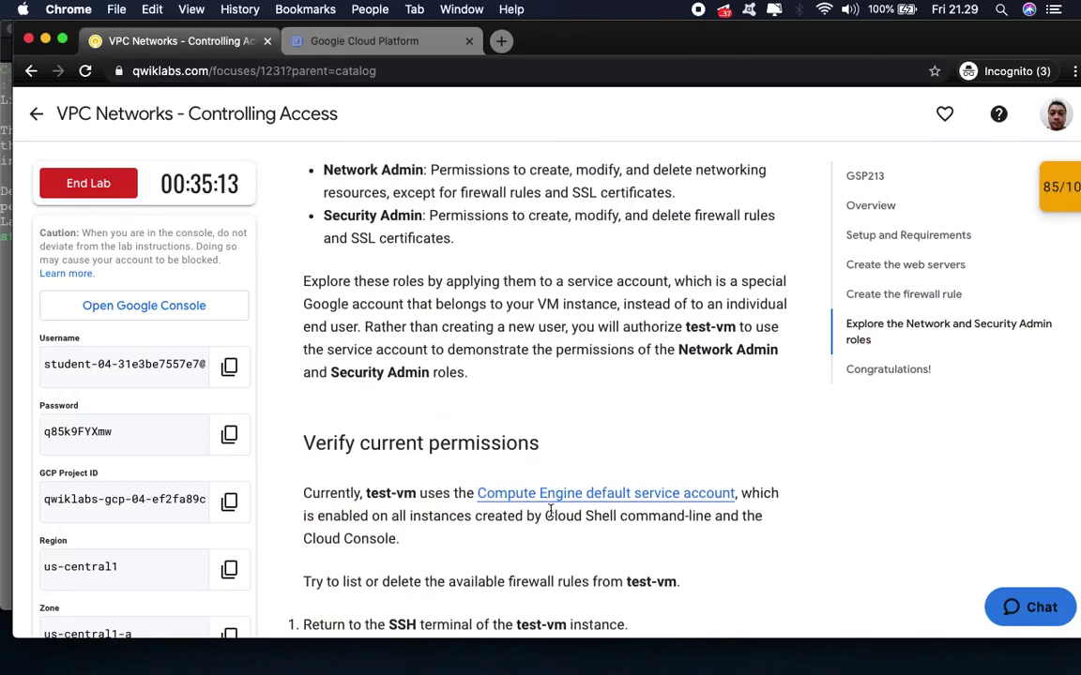
scroll(551, 509, down, 4)
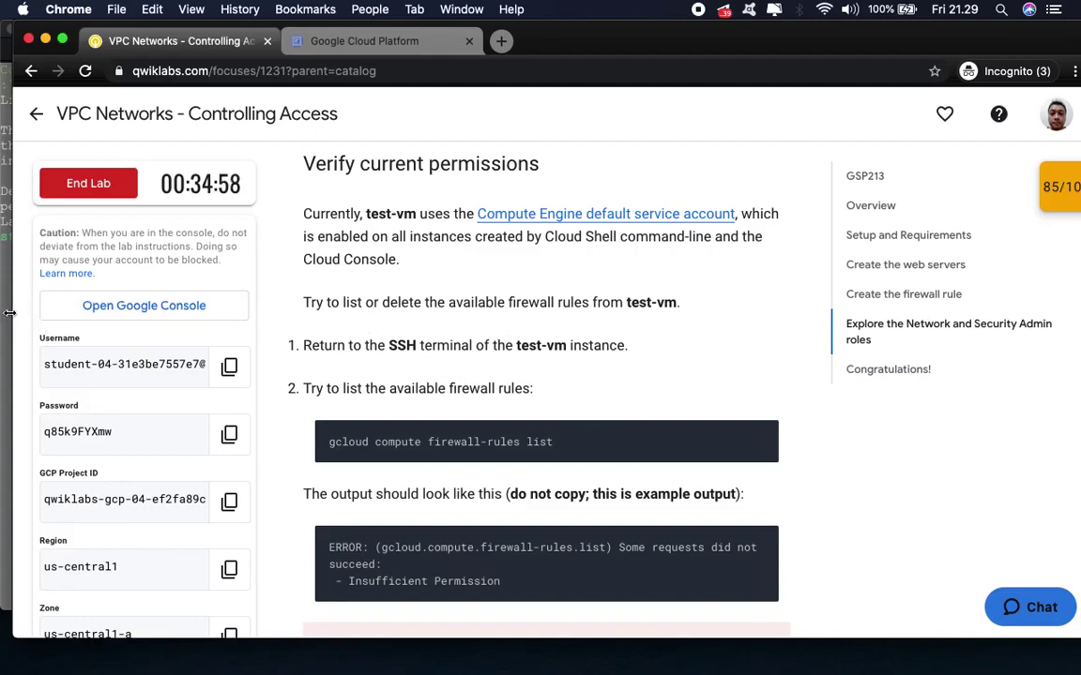
- Close the failed test-vm SSH session and start a new SSH session to test-vm from the VM instances list
click(6, 283)
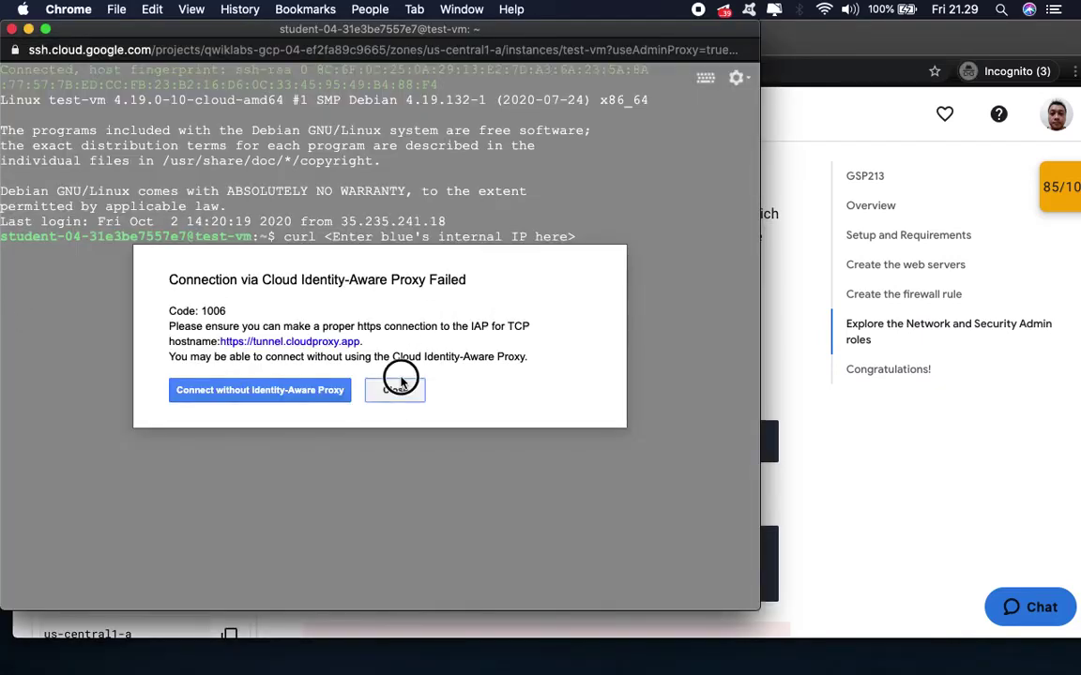
click(395, 389)
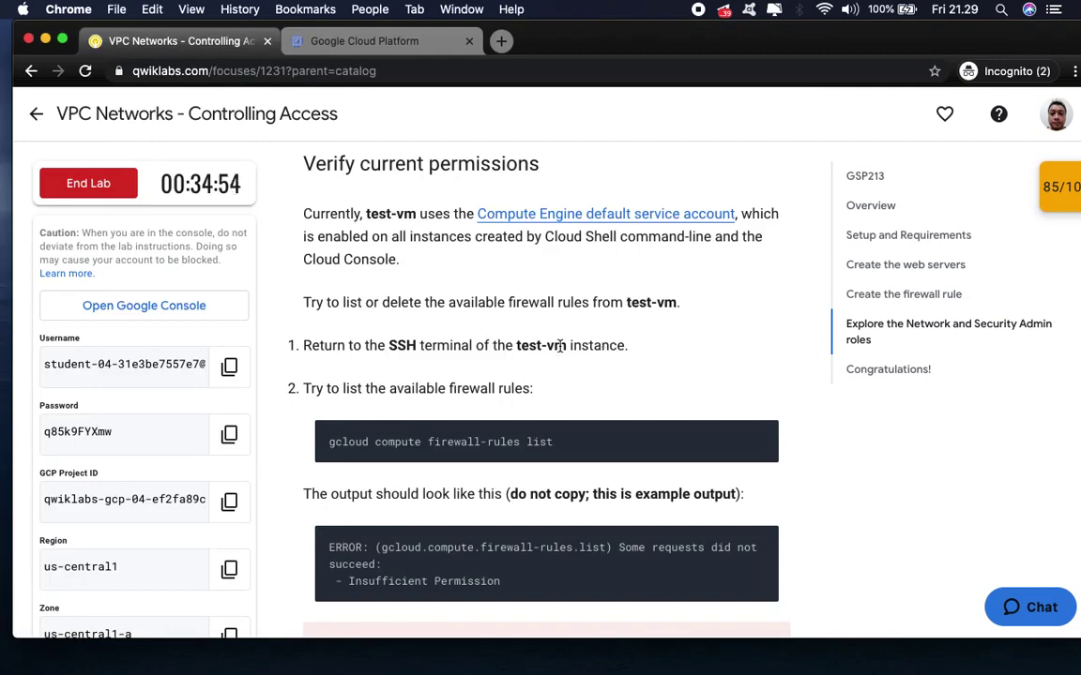
click(335, 42)
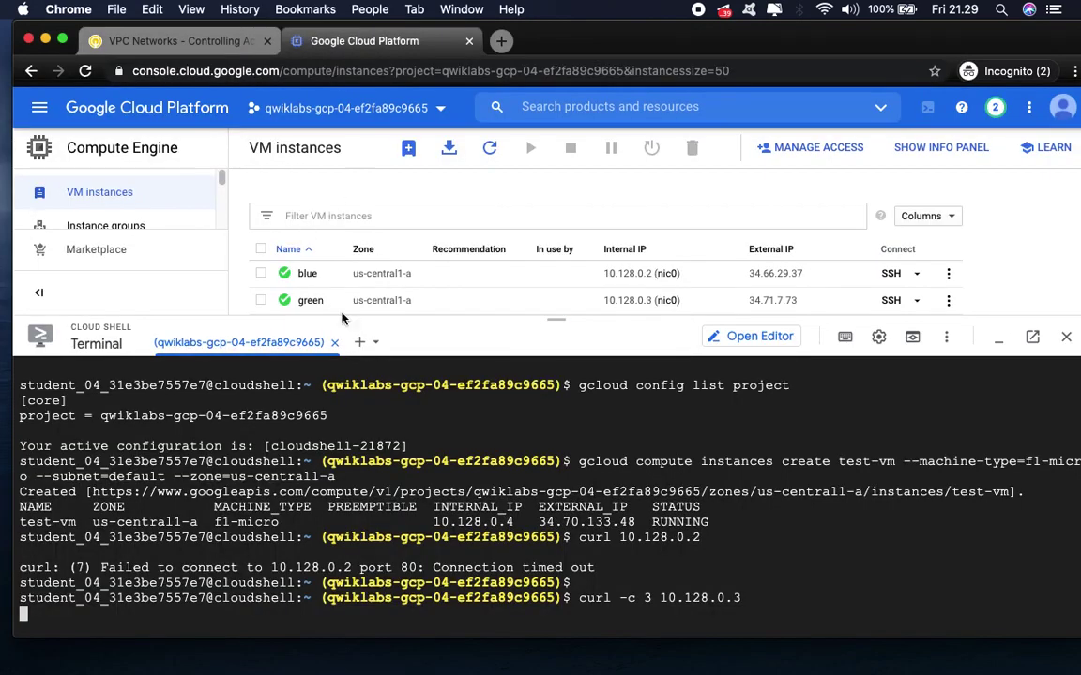
drag(550, 325, 610, 360)
click(887, 329)
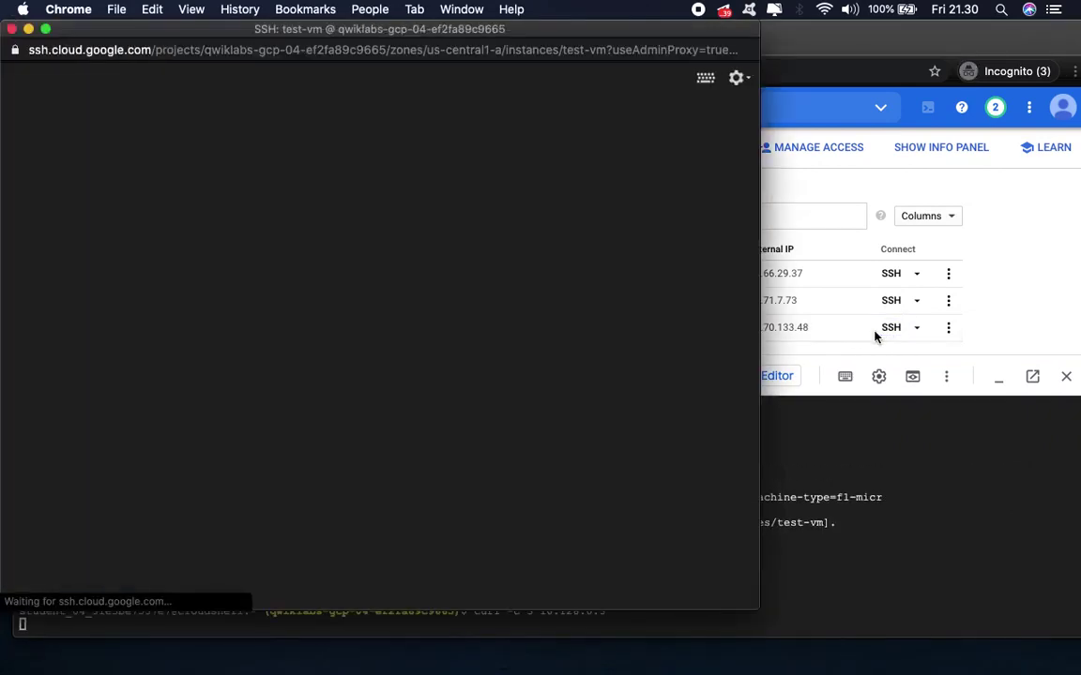
- Review the lab steps for listing and deleting firewall rules, and check the test-vm SSH terminal's connection
click(763, 48)
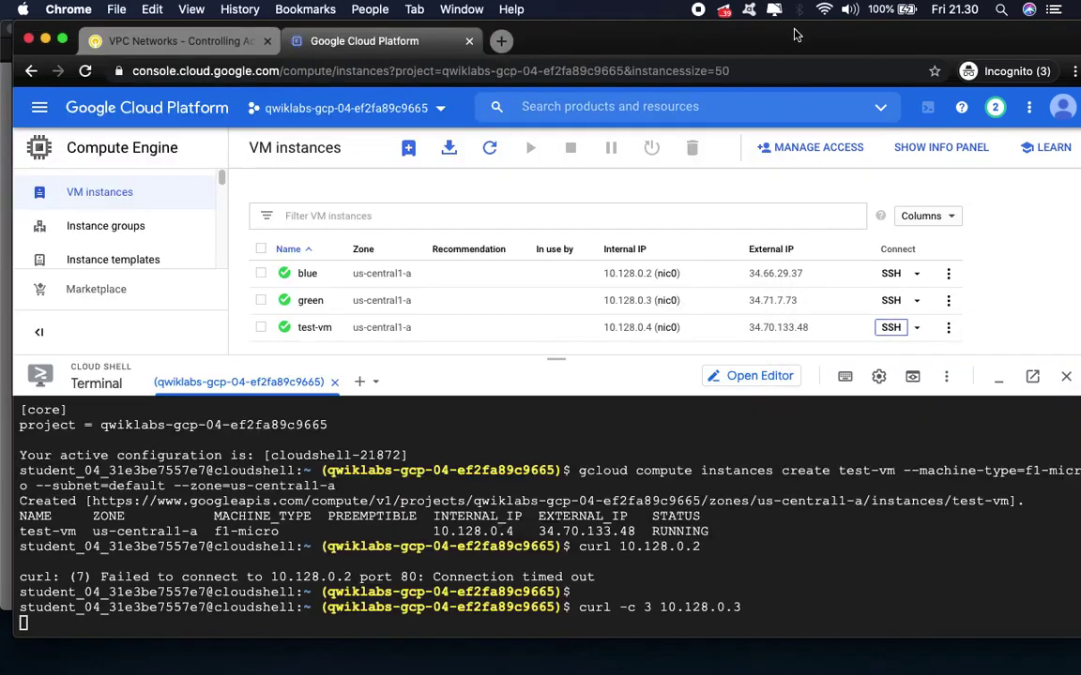
drag(793, 29, 811, 36)
click(210, 41)
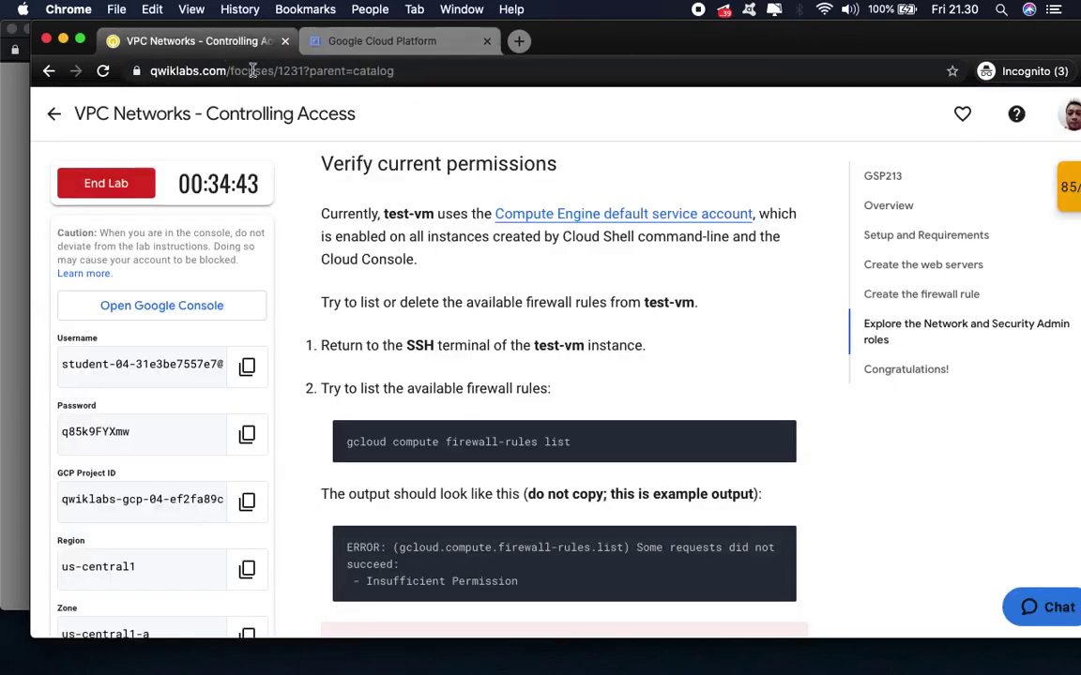
scroll(610, 475, down, 3)
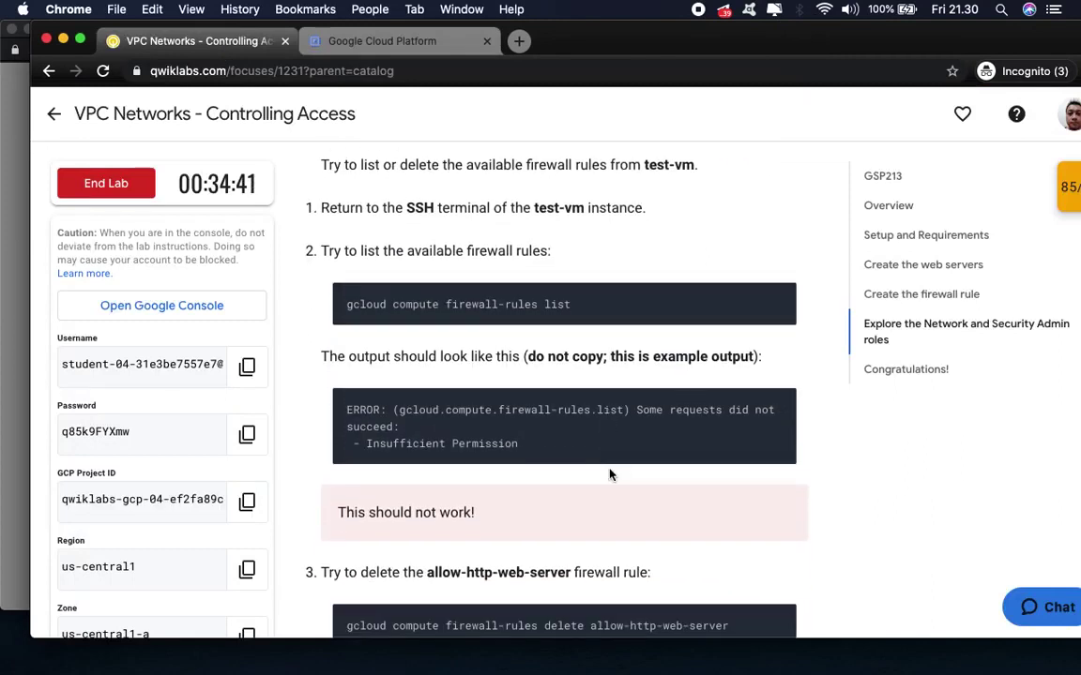
scroll(610, 474, down, 1)
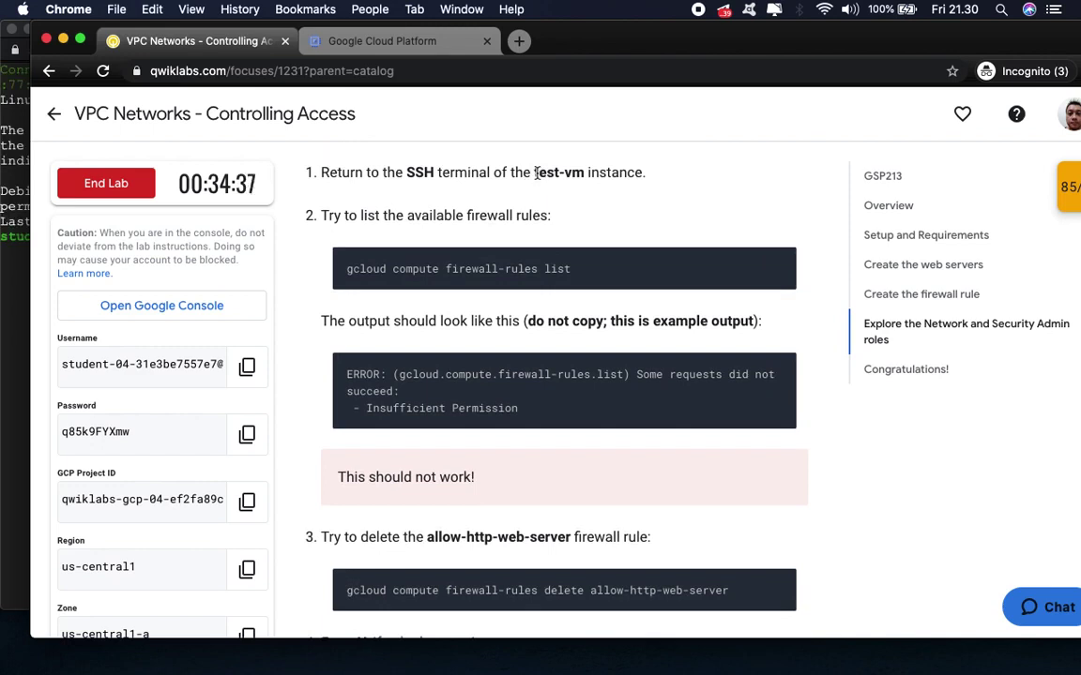
click(13, 321)
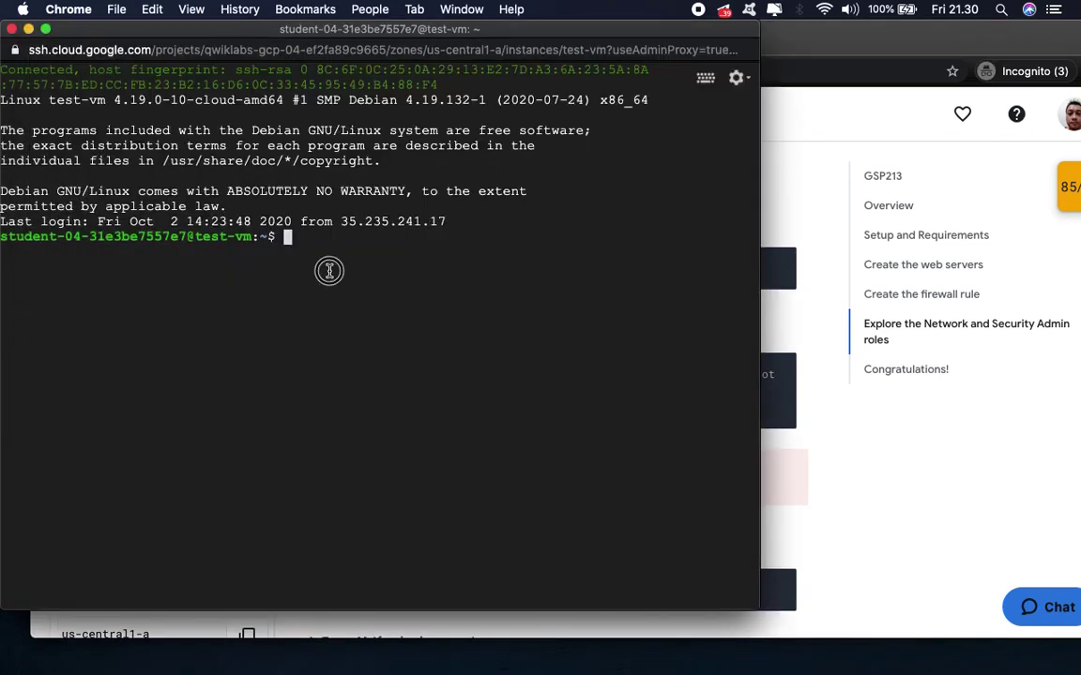
click(786, 281)
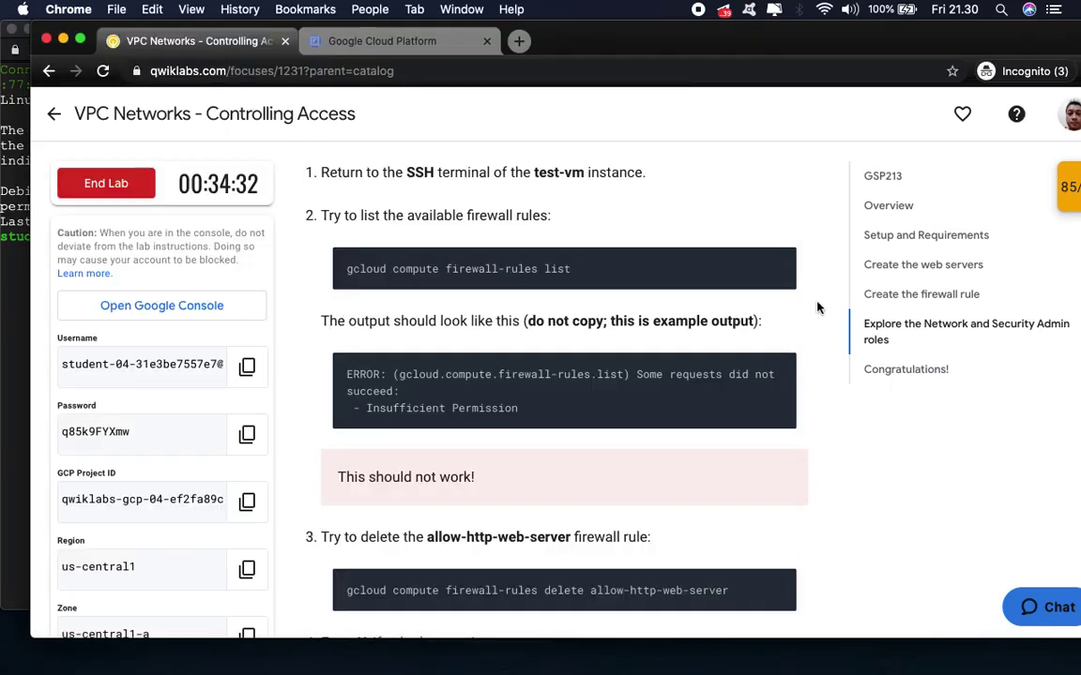
- Copy the phrase "firewall rules" from step 2 of the lab instructions and return to the Google Cloud console
drag(467, 214, 540, 221)
right_click(536, 218)
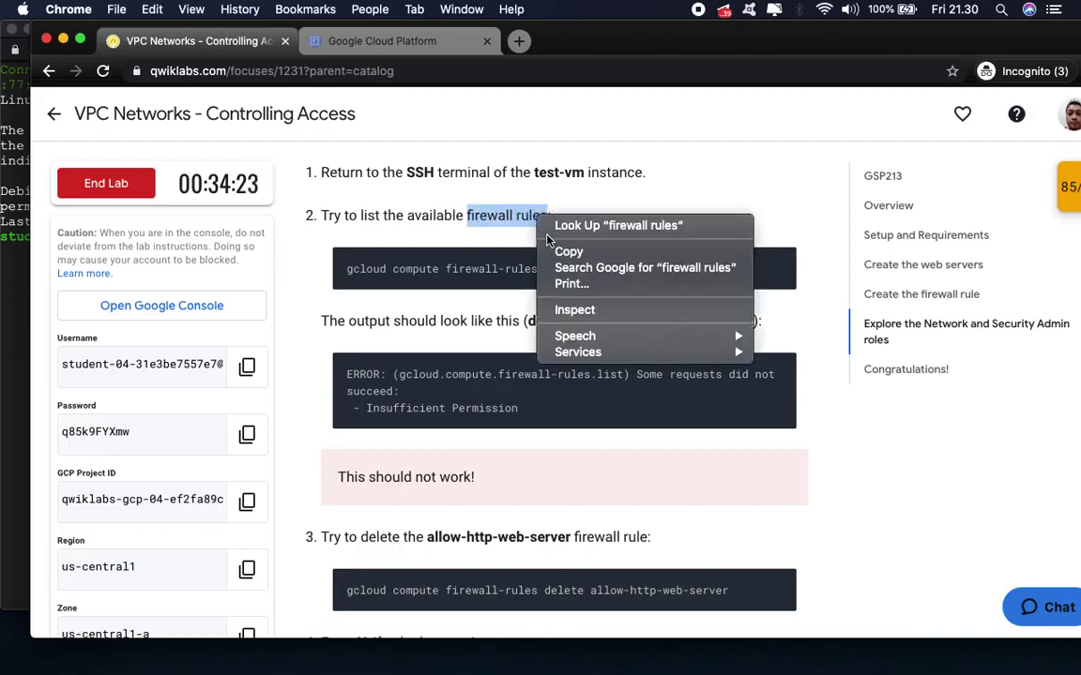
click(561, 248)
click(351, 37)
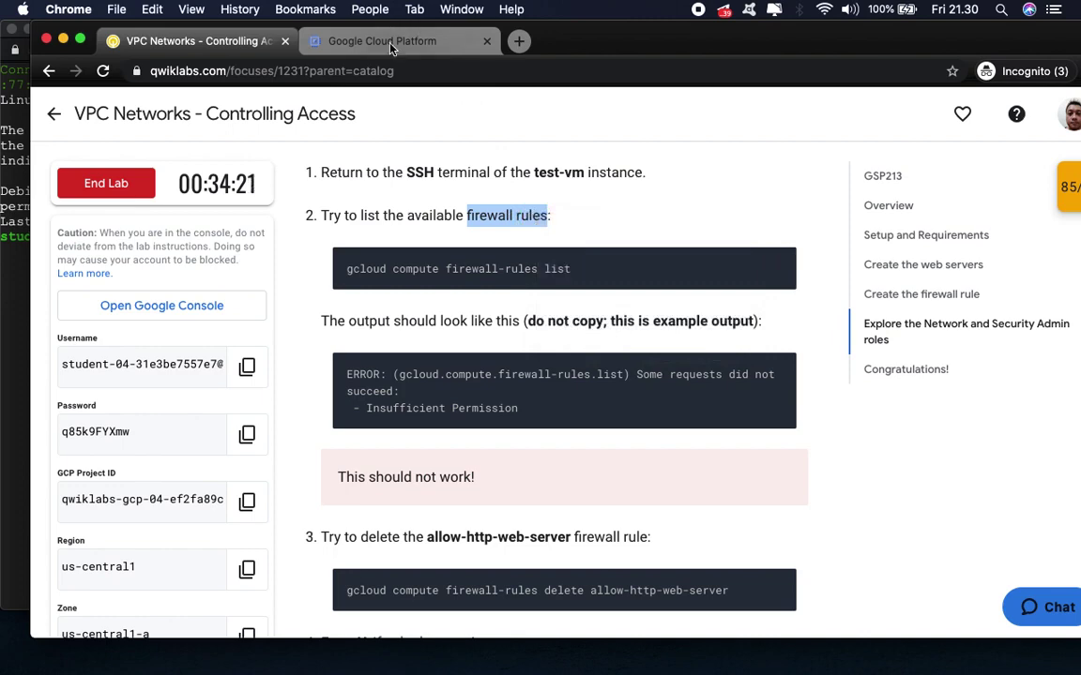
click(785, 583)
key(Up)
key(Up)
key(Down)
key(Down)
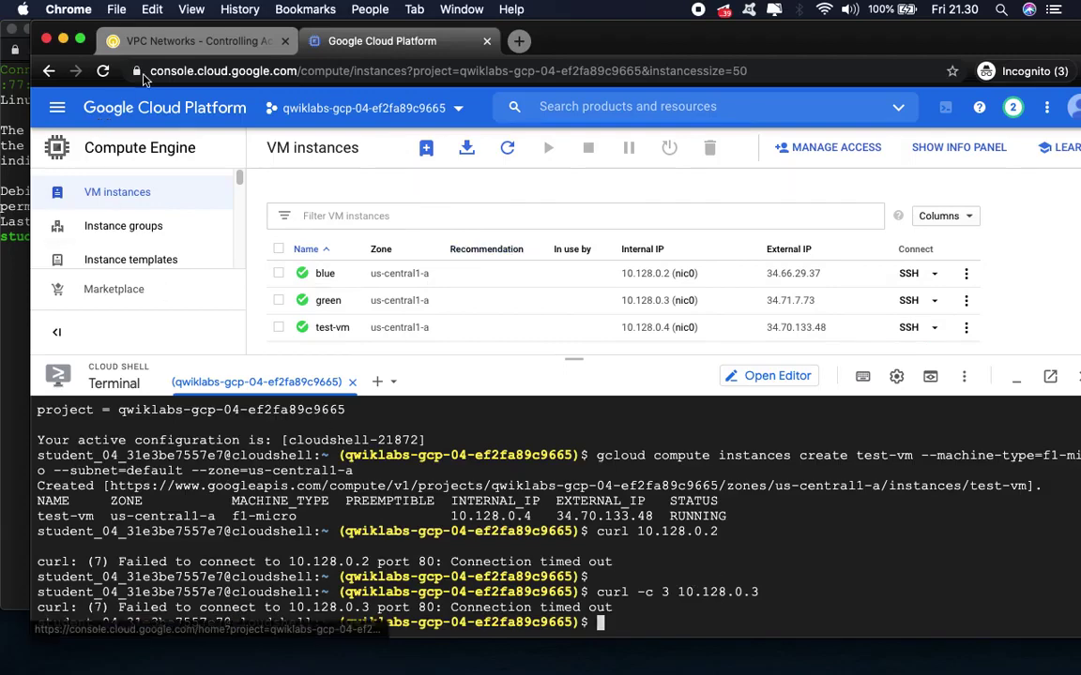
click(12, 277)
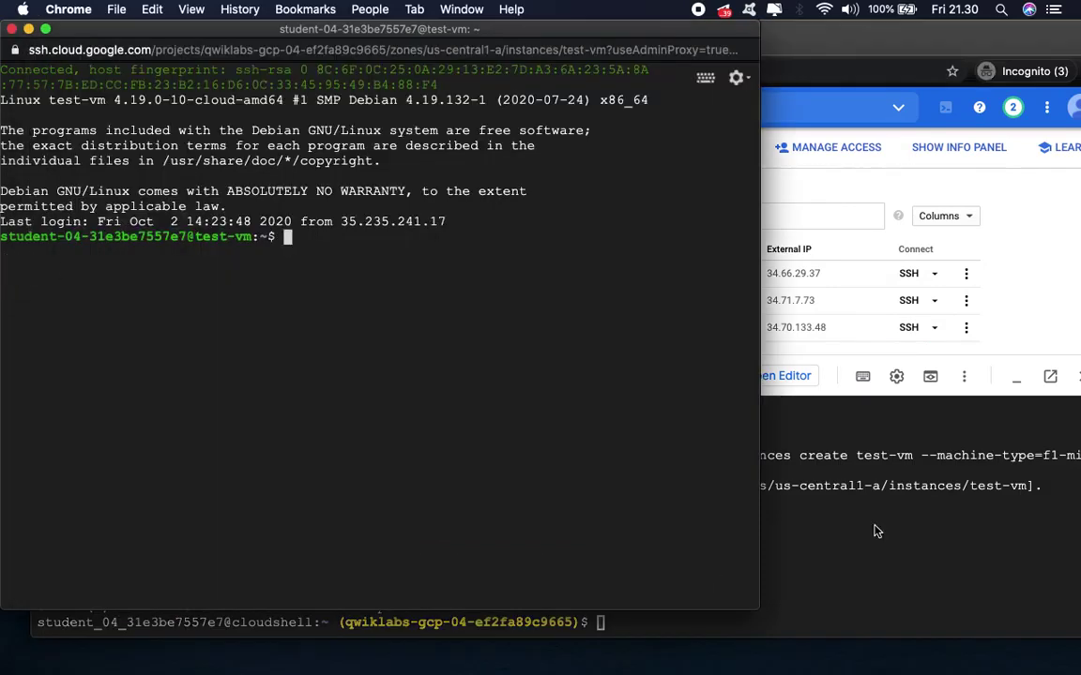
click(872, 52)
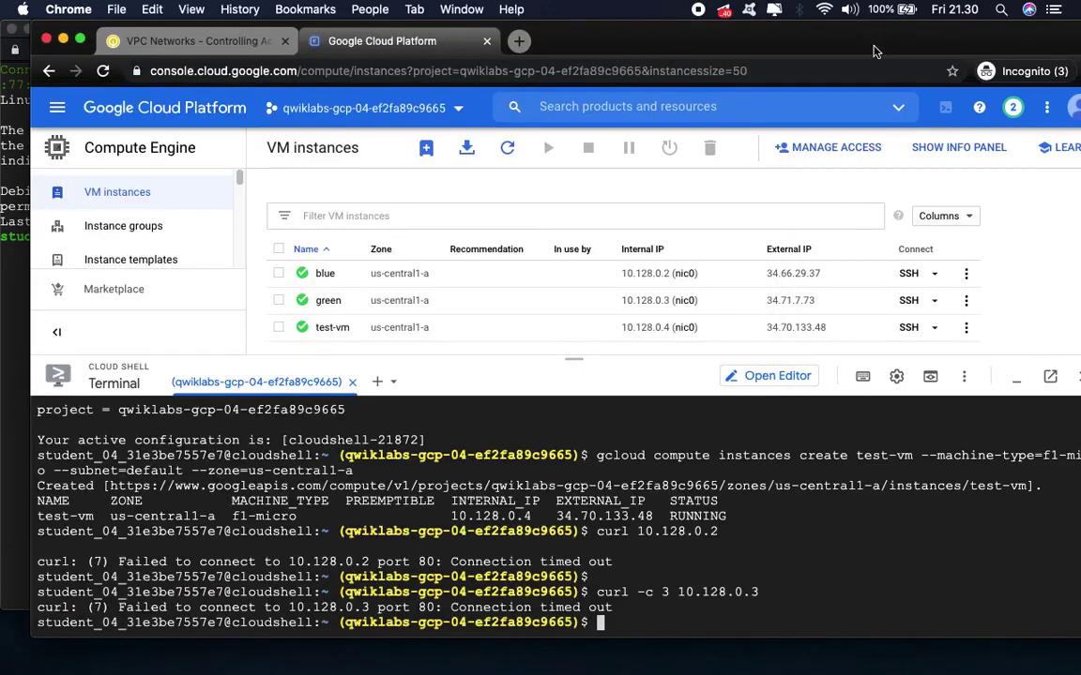
- Recheck the permission verification steps in the lab and close the test-vm SSH session
click(186, 41)
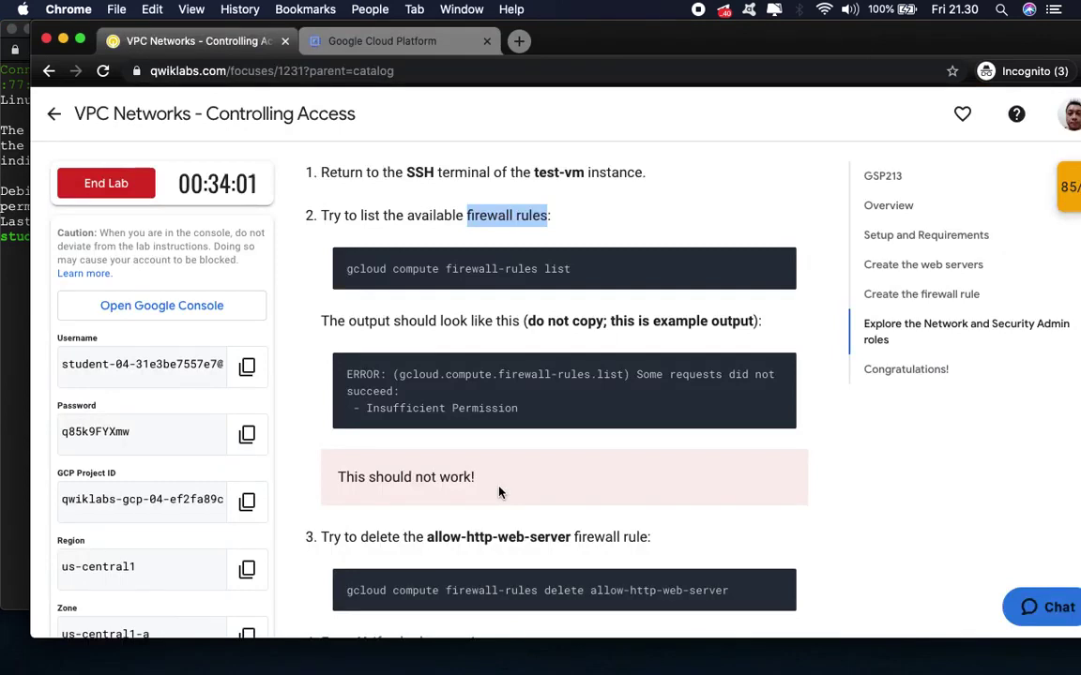
scroll(522, 484, up, 2)
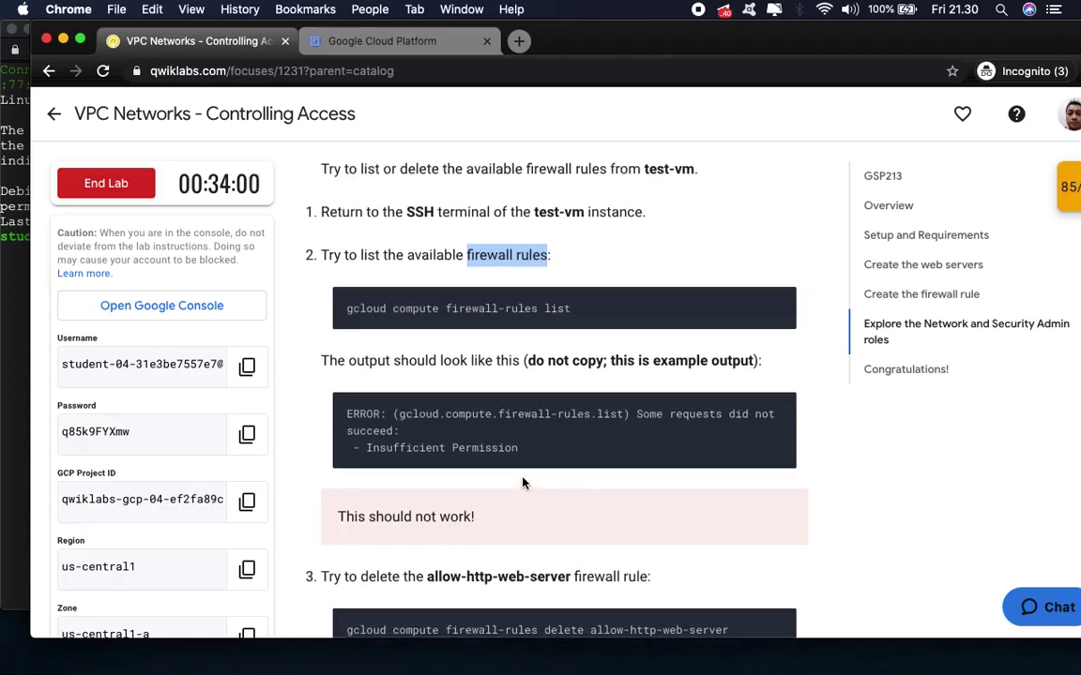
scroll(521, 478, down, 2)
scroll(507, 459, down, 1)
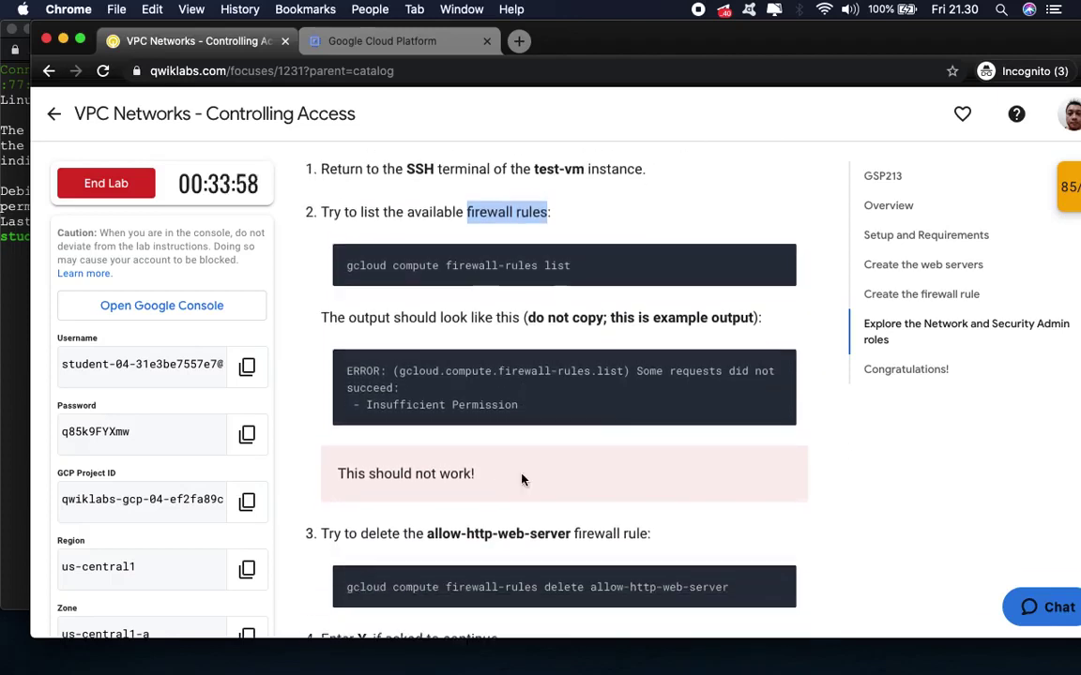
click(9, 292)
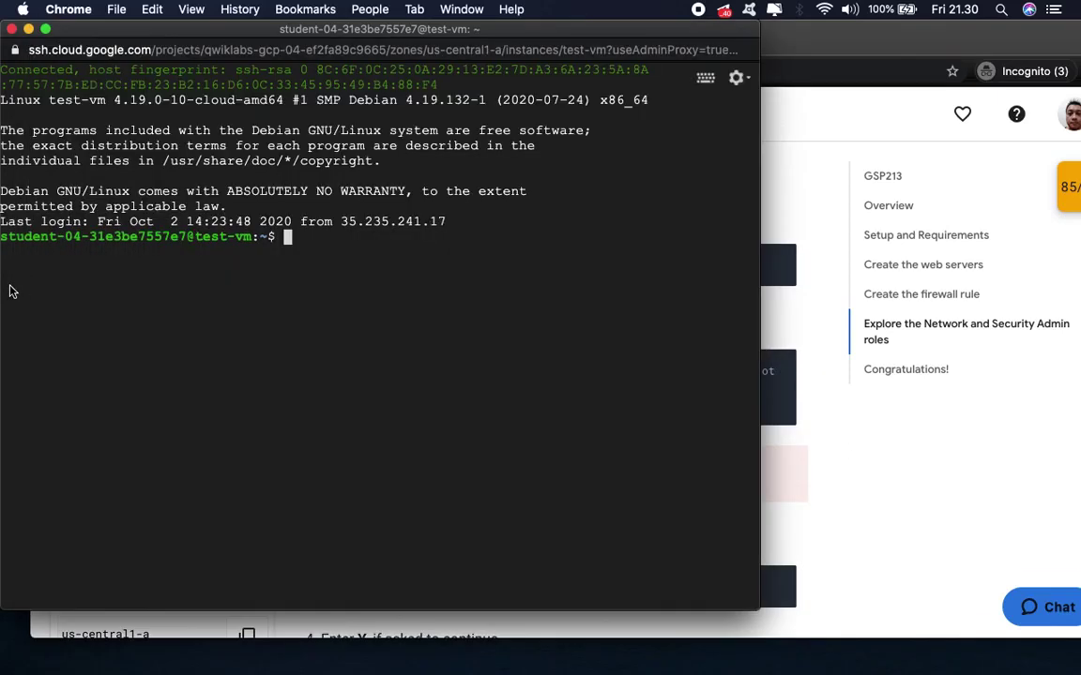
click(11, 30)
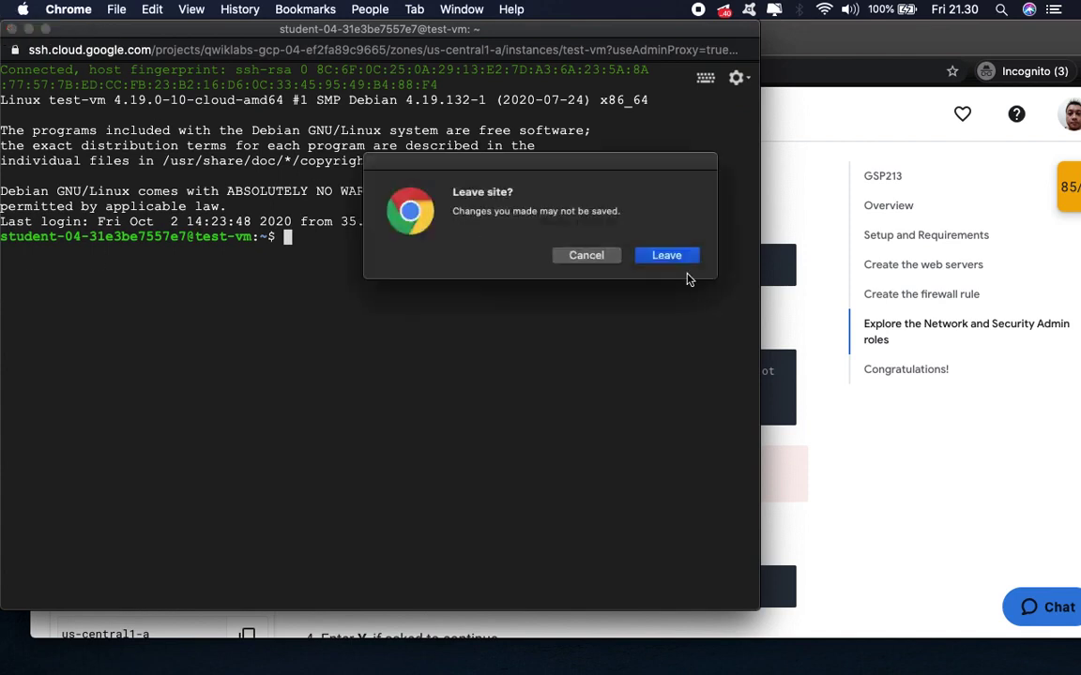
click(662, 257)
click(410, 44)
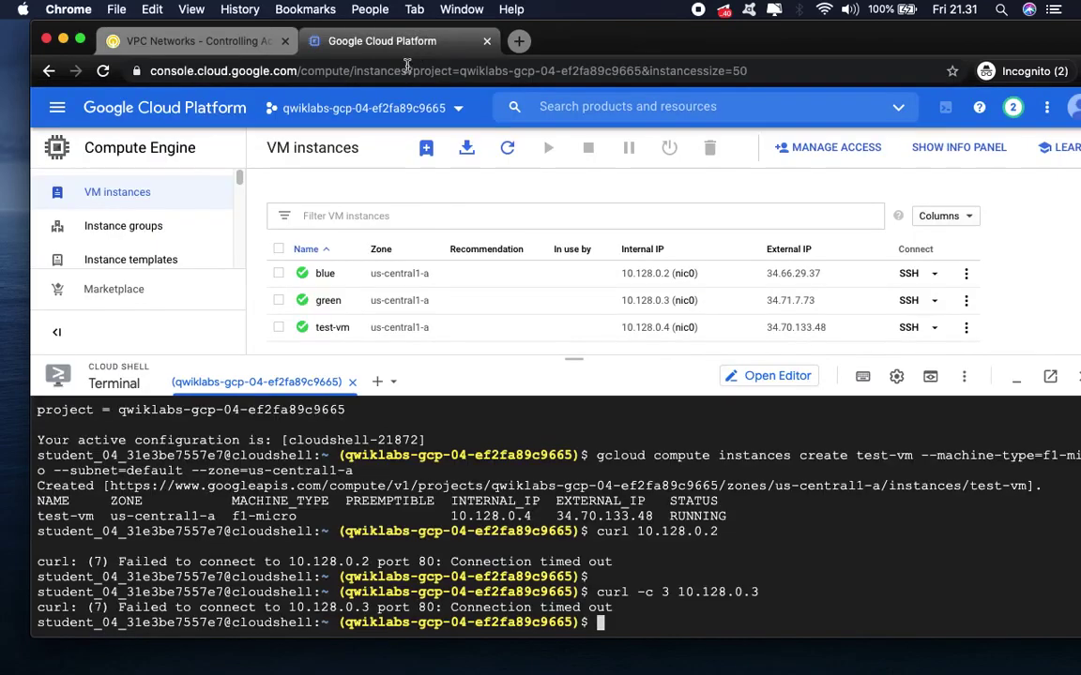
click(193, 43)
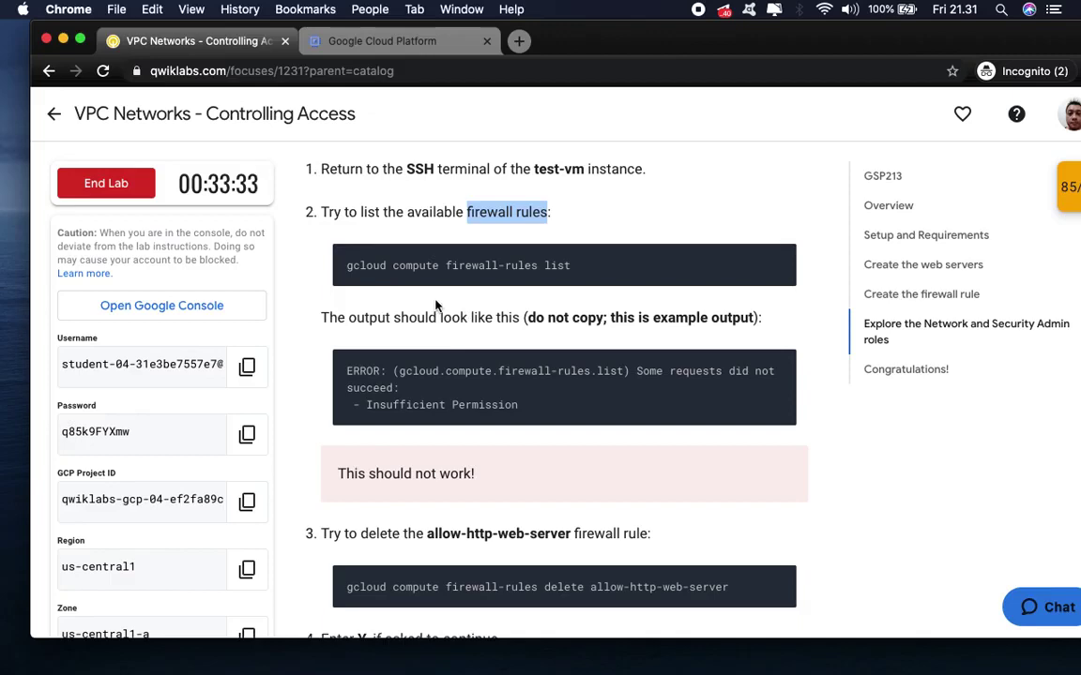
- Start a new SSH session to test-vm from the VM instances list in the Google Cloud console
click(375, 42)
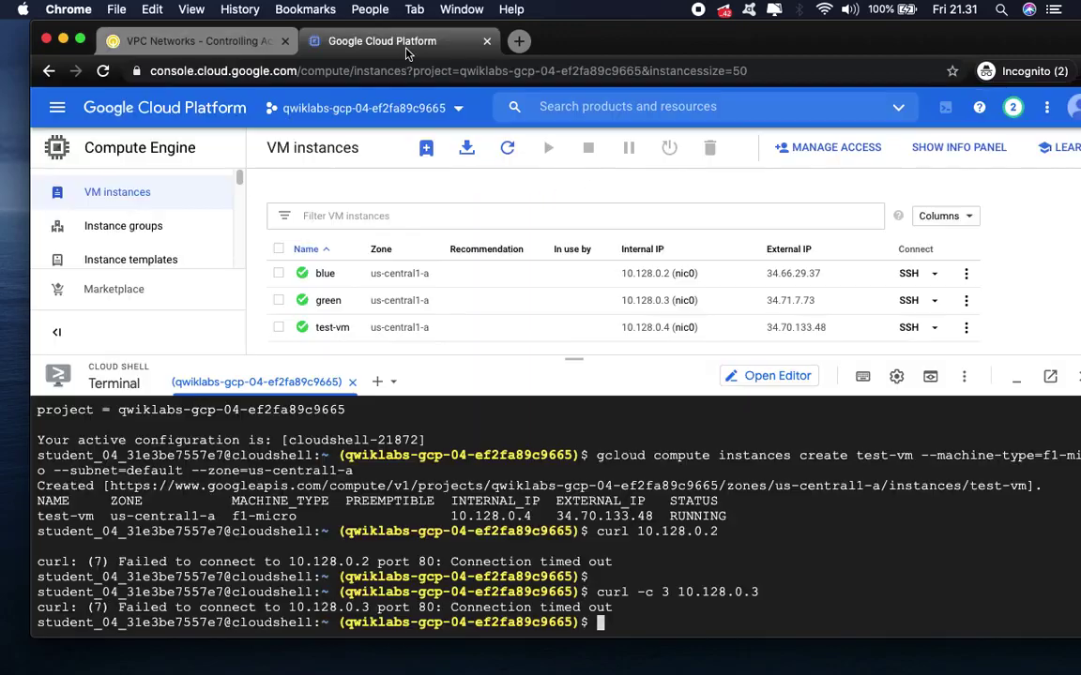
click(908, 330)
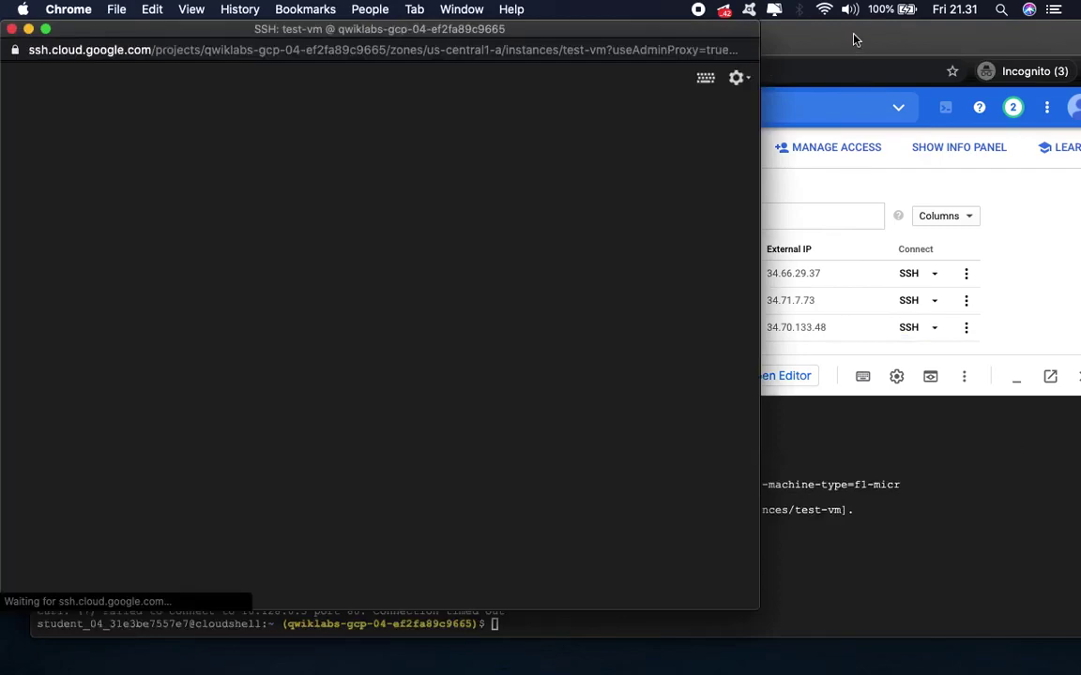
click(767, 30)
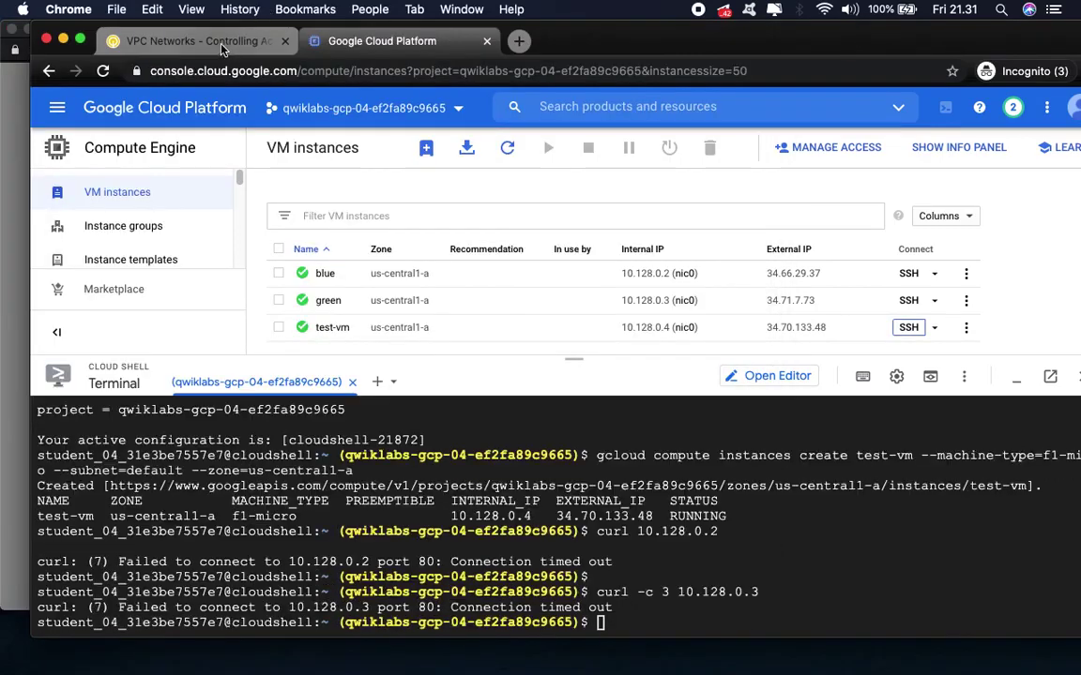
- Copy the lab's step 2 command and run "gcloud compute firewall-rules list" in the test-vm SSH terminal
click(199, 41)
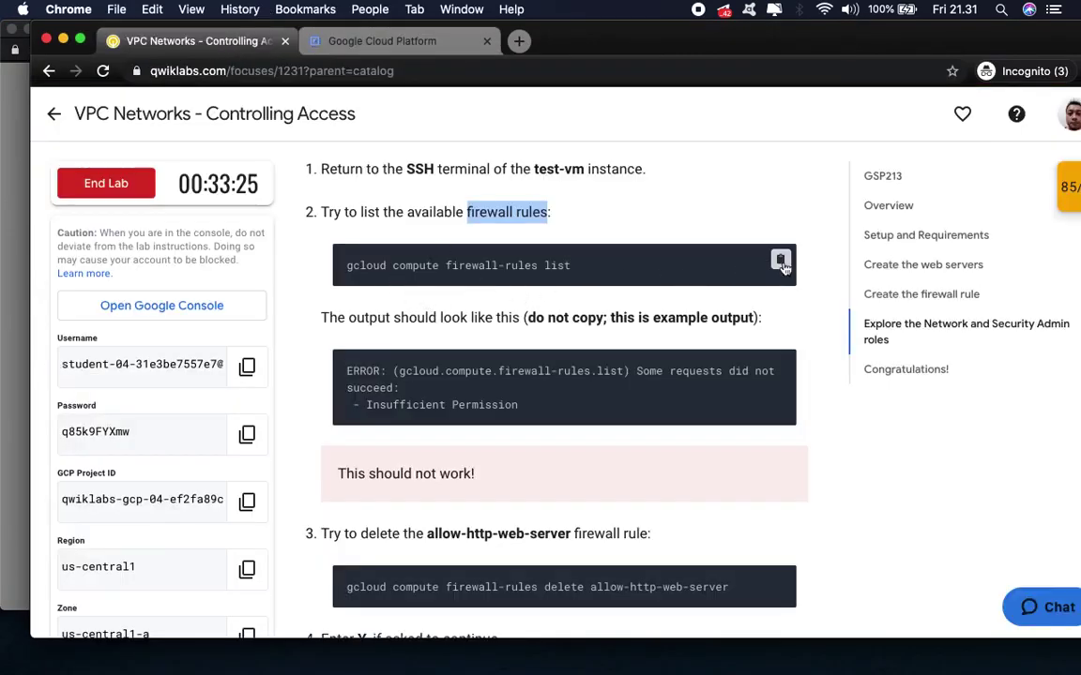
click(780, 260)
key(super+grave)
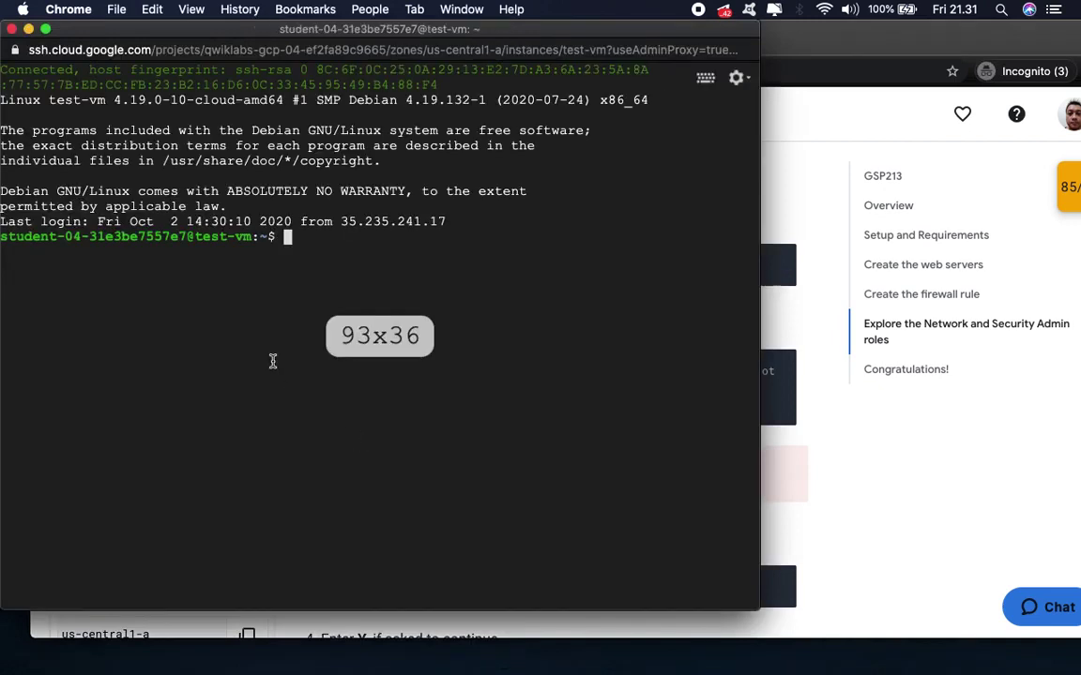
key(super+v)
key(Return)
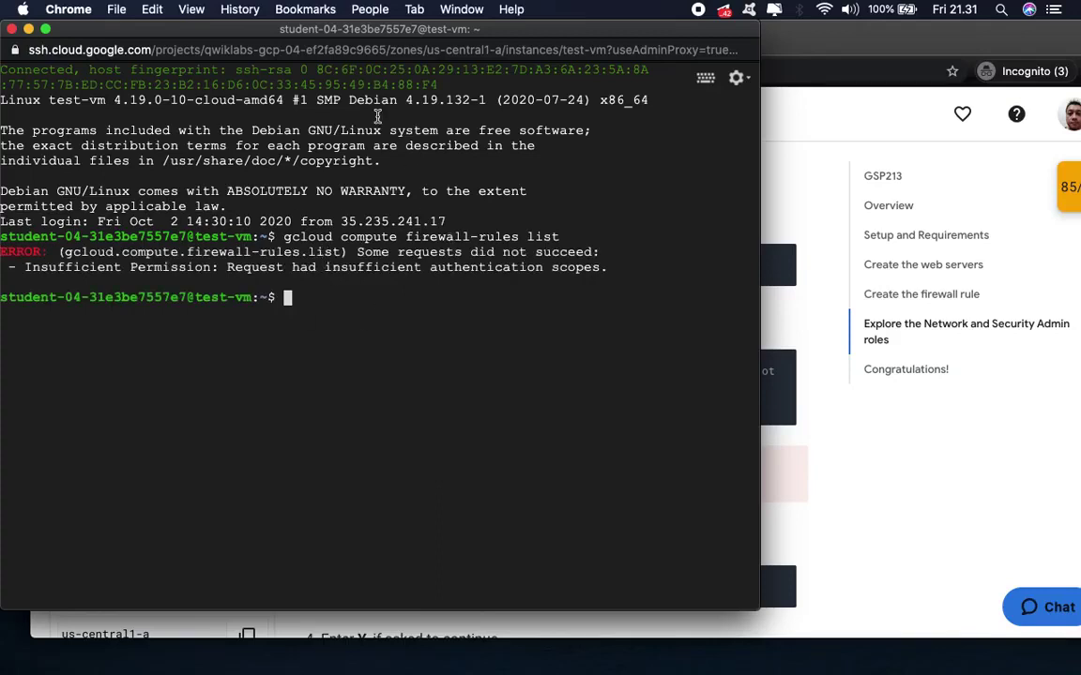
- Run "gcloud compute firewall-rules delete allow-http-web-server" from the lab in the test-vm SSH terminal and confirm with Y
click(764, 37)
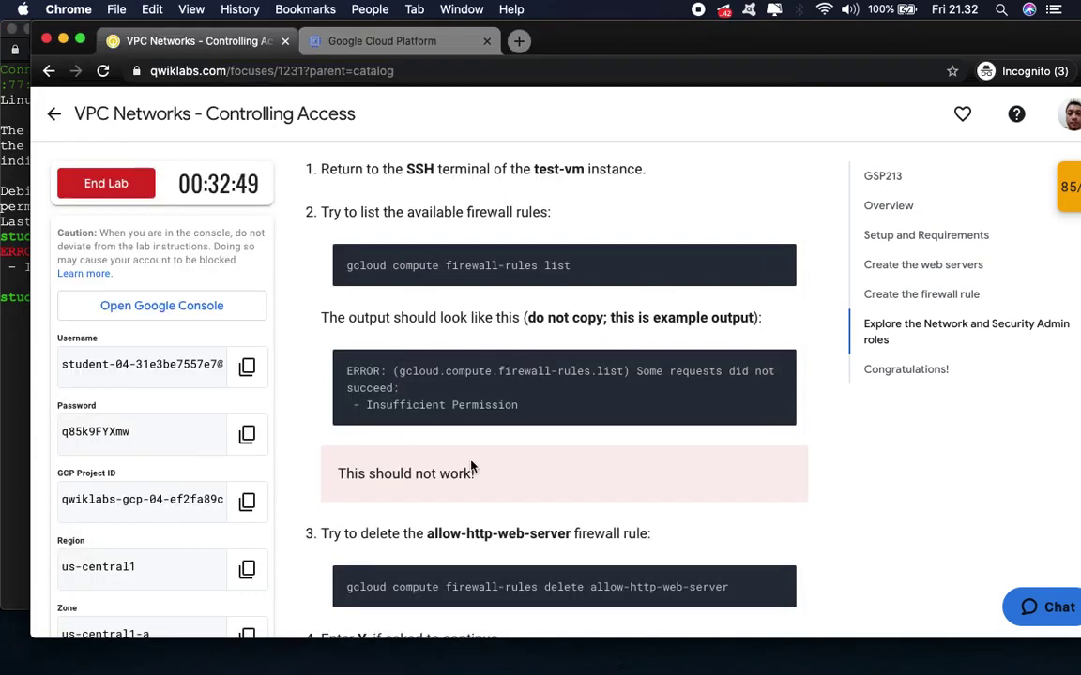
scroll(552, 519, down, 5)
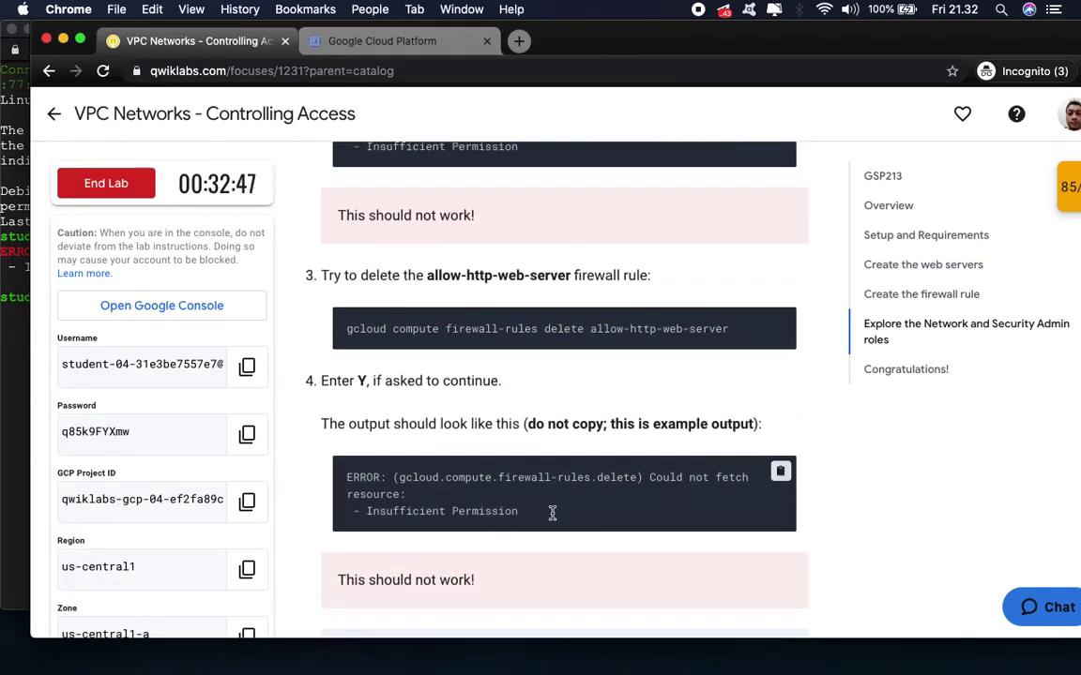
click(4, 324)
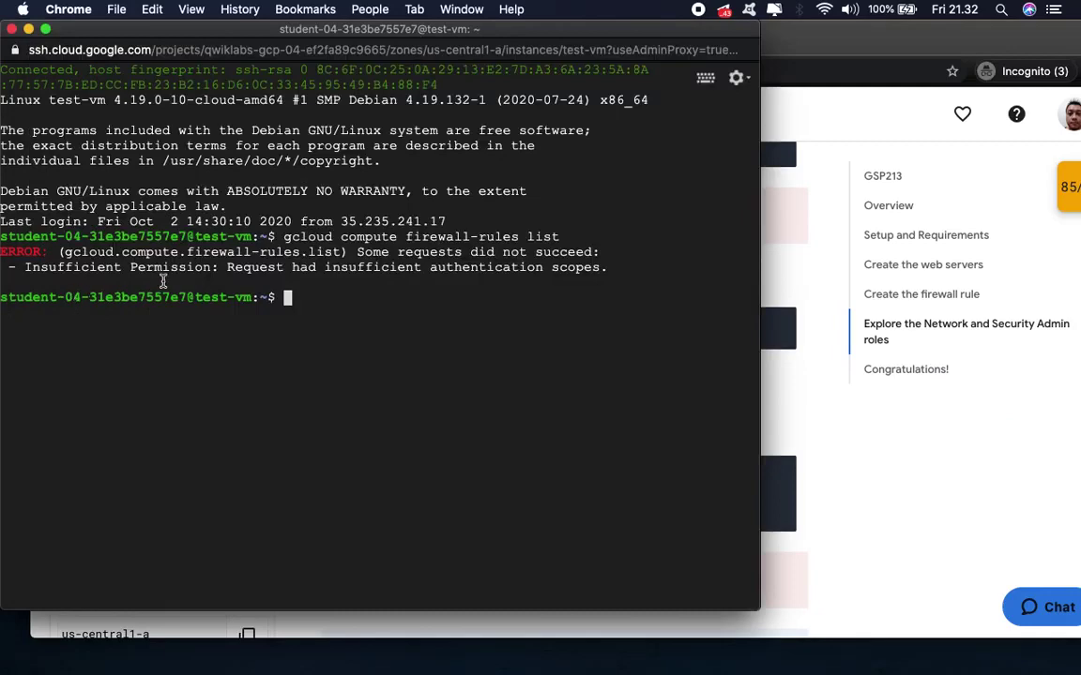
click(827, 403)
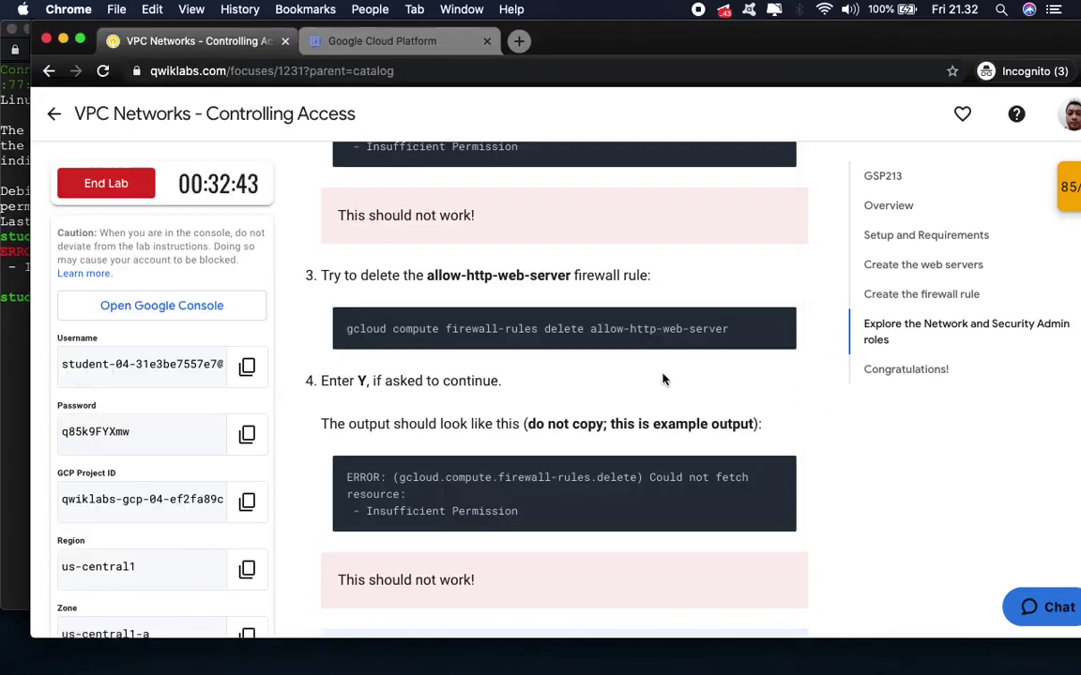
click(780, 324)
click(13, 300)
key(super+v)
key(Return)
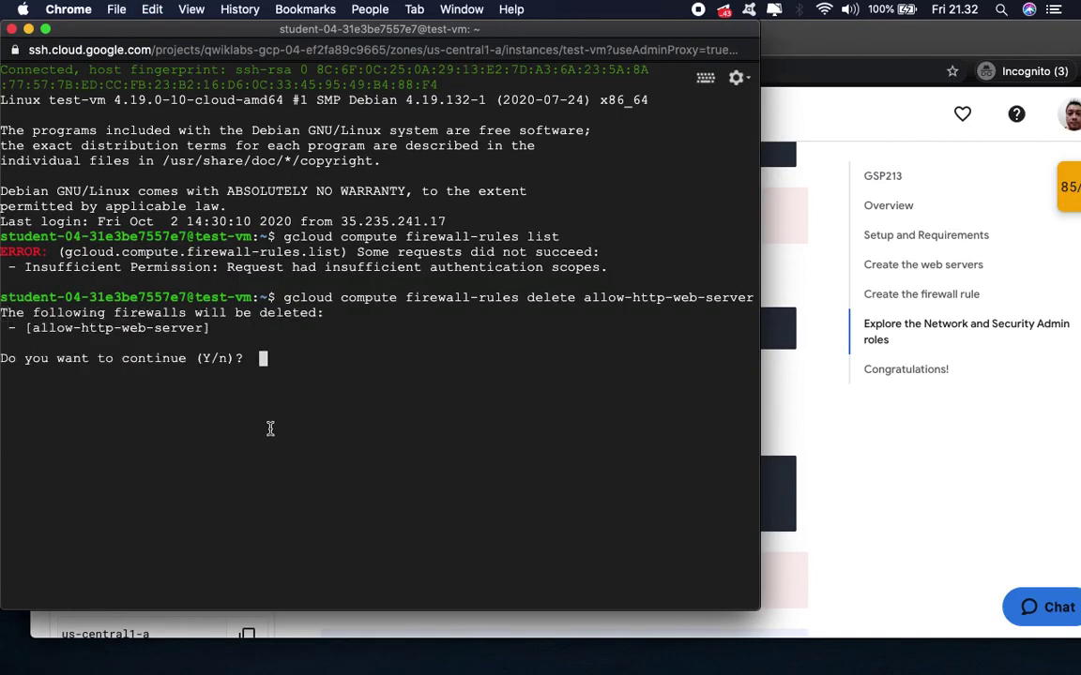
text(Y)
key(Return)
- Compare the delete command's output in the test-vm terminal with the lab's example output and service account note
click(842, 417)
scroll(771, 508, down, 5)
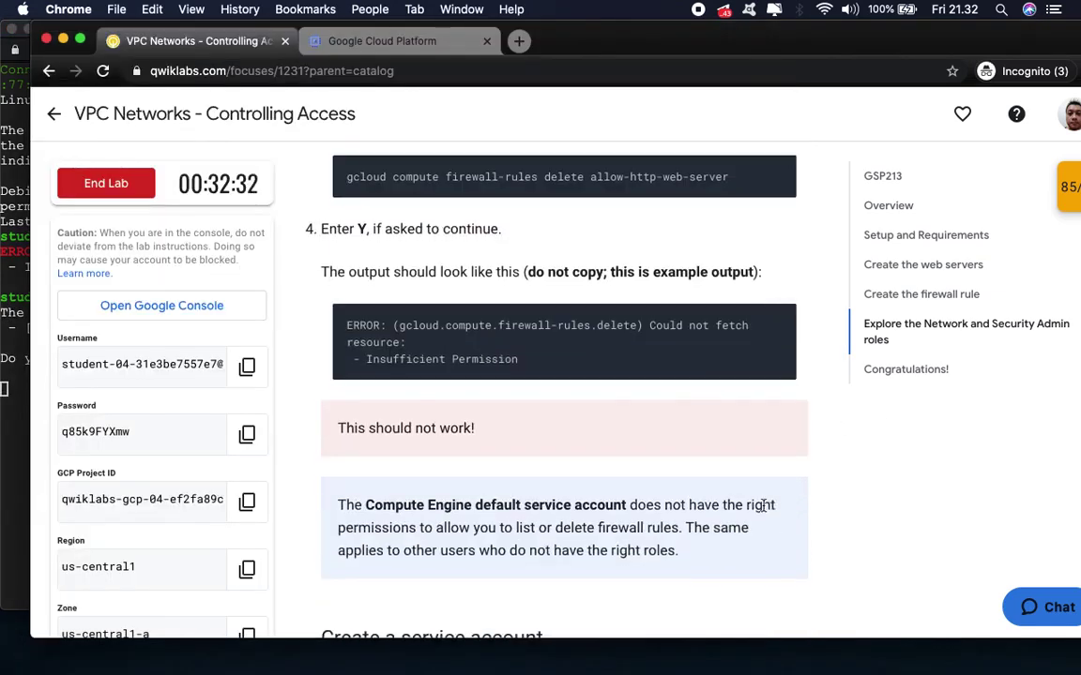
click(14, 445)
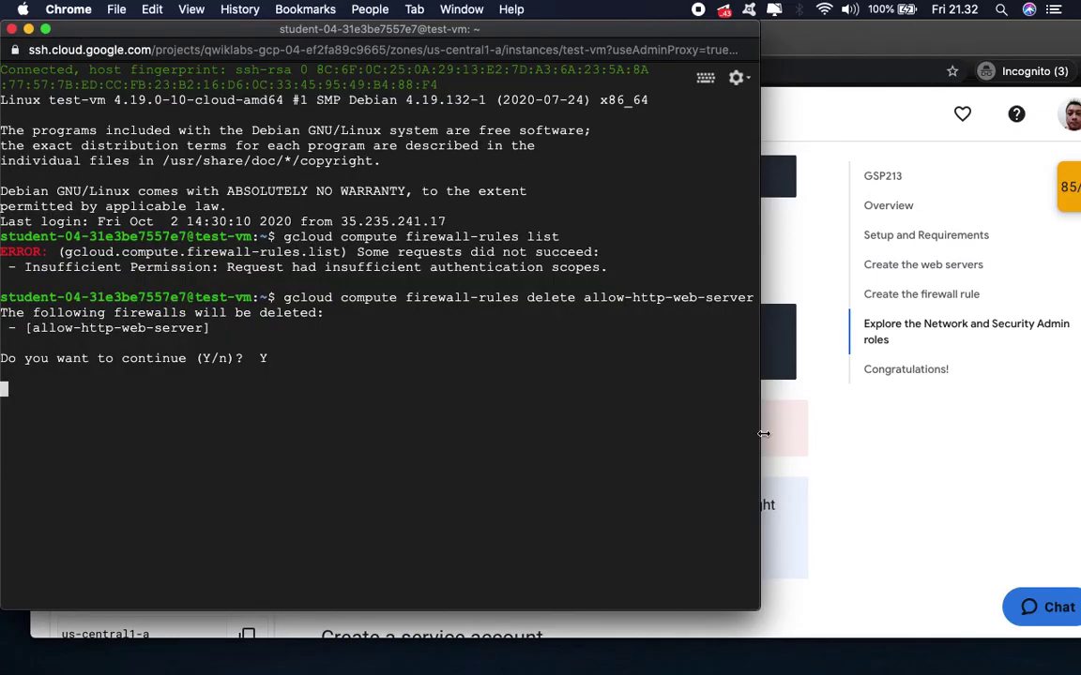
click(856, 461)
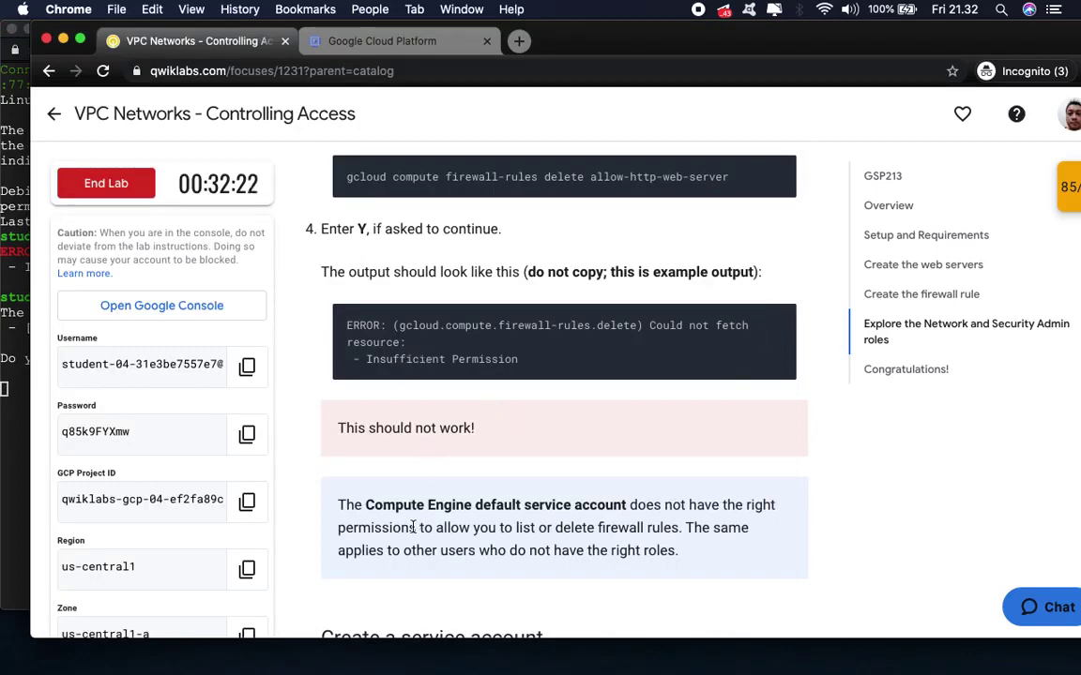
click(16, 461)
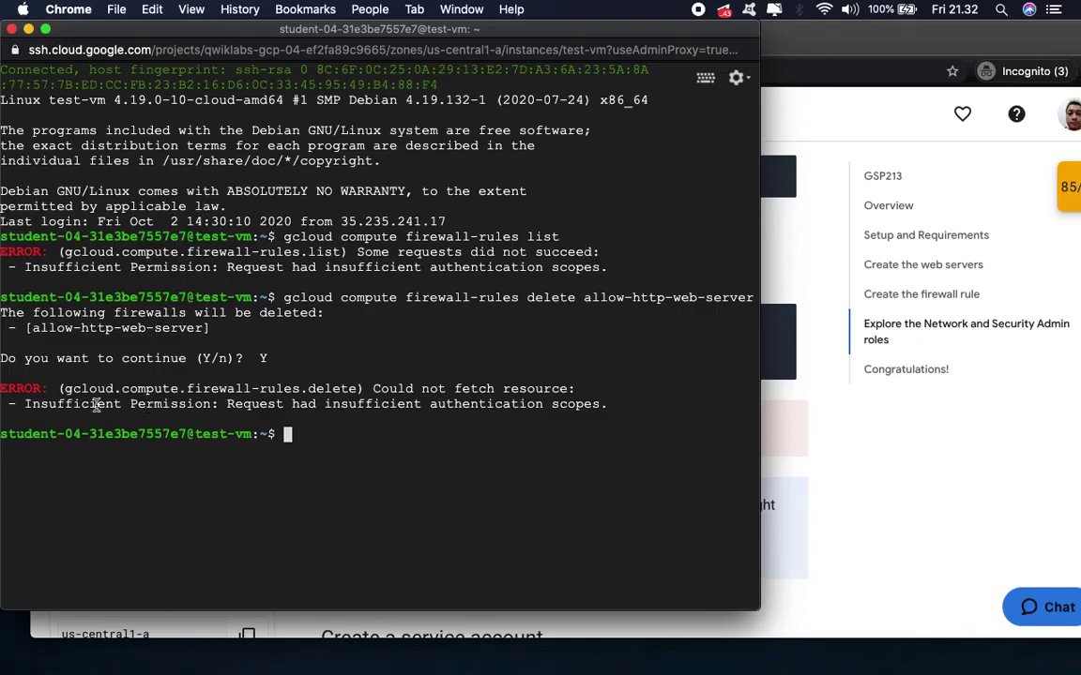
click(844, 457)
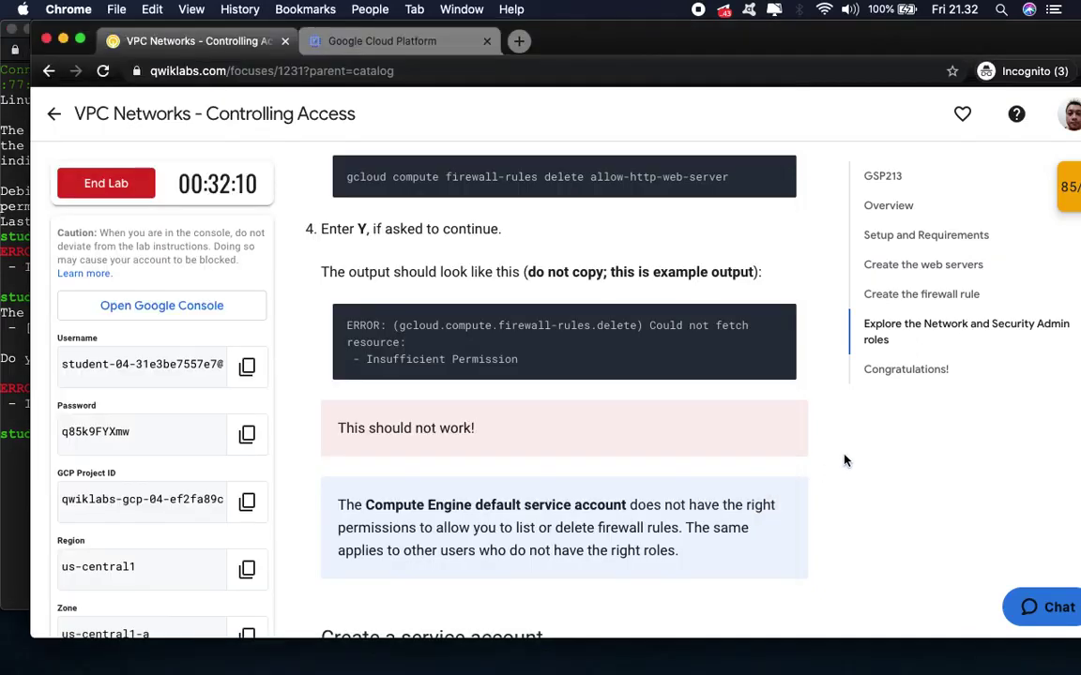
- Read the lab's "Create a service account" instructions and open Service Accounts under IAM & Admin in the Google Cloud console
scroll(838, 463, down, 10)
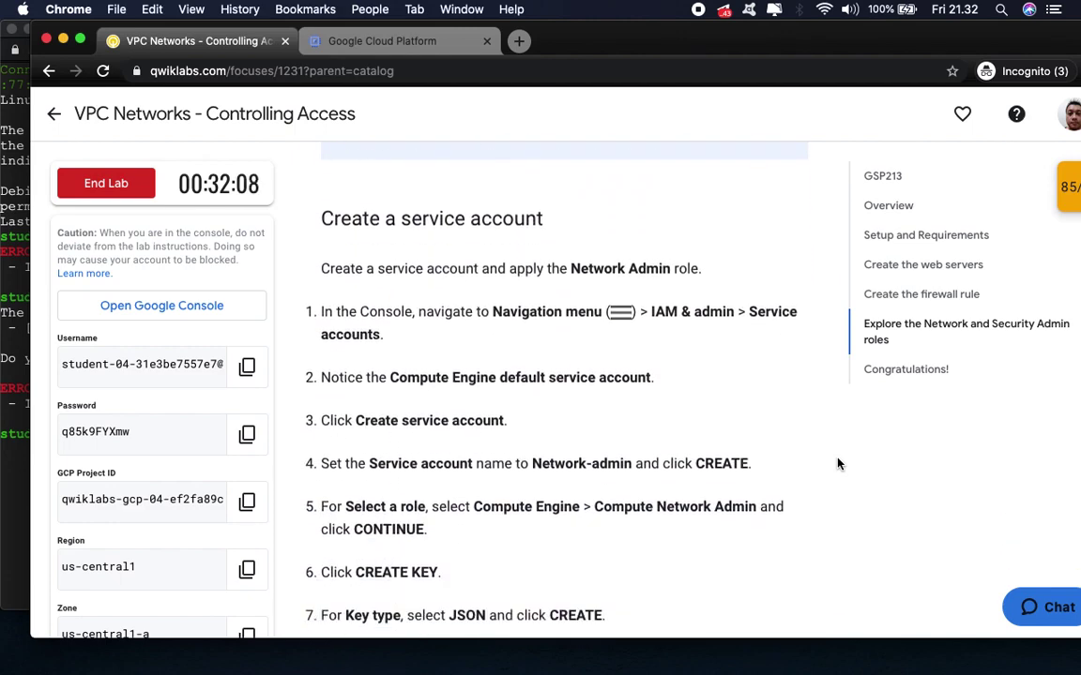
scroll(838, 463, down, 1)
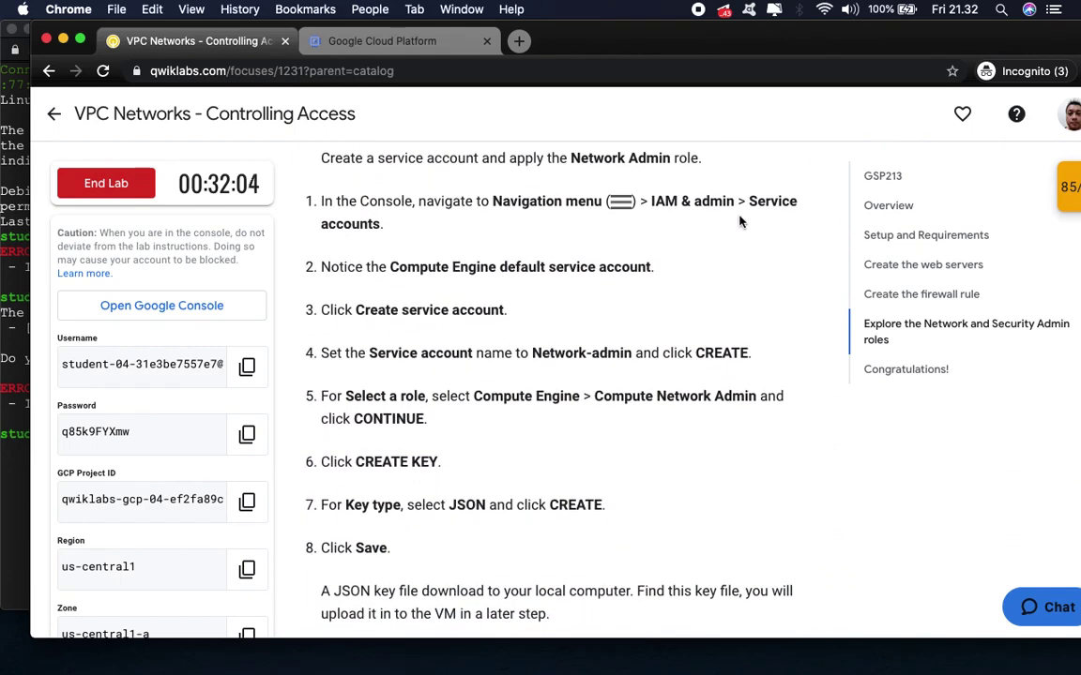
click(167, 45)
click(403, 42)
click(57, 111)
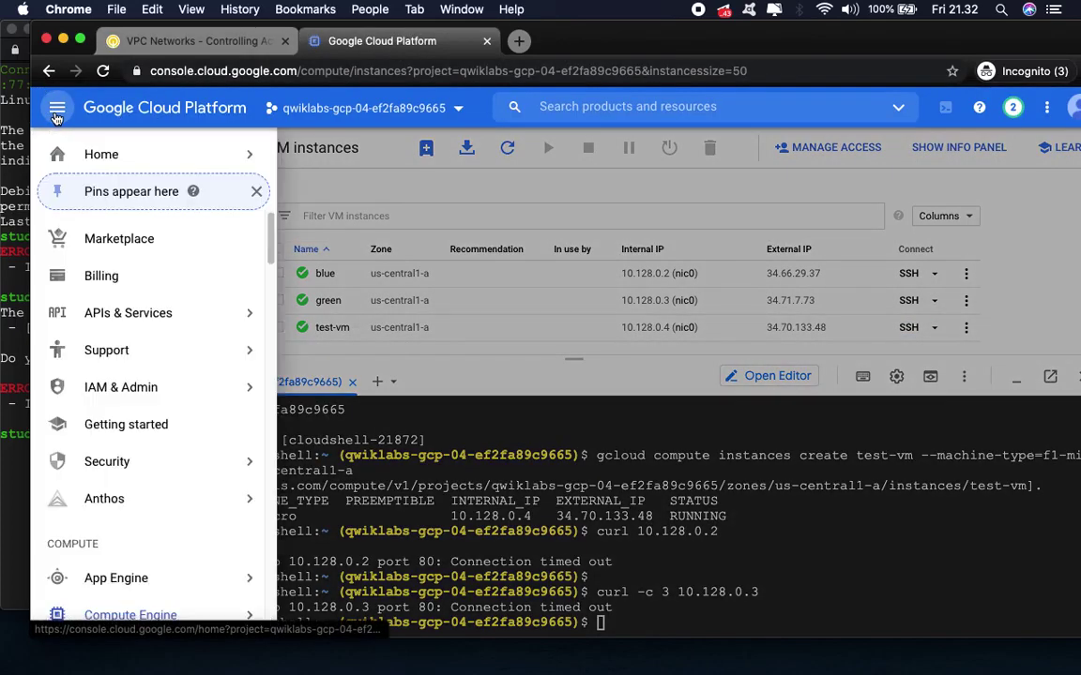
mouse_move(173, 392)
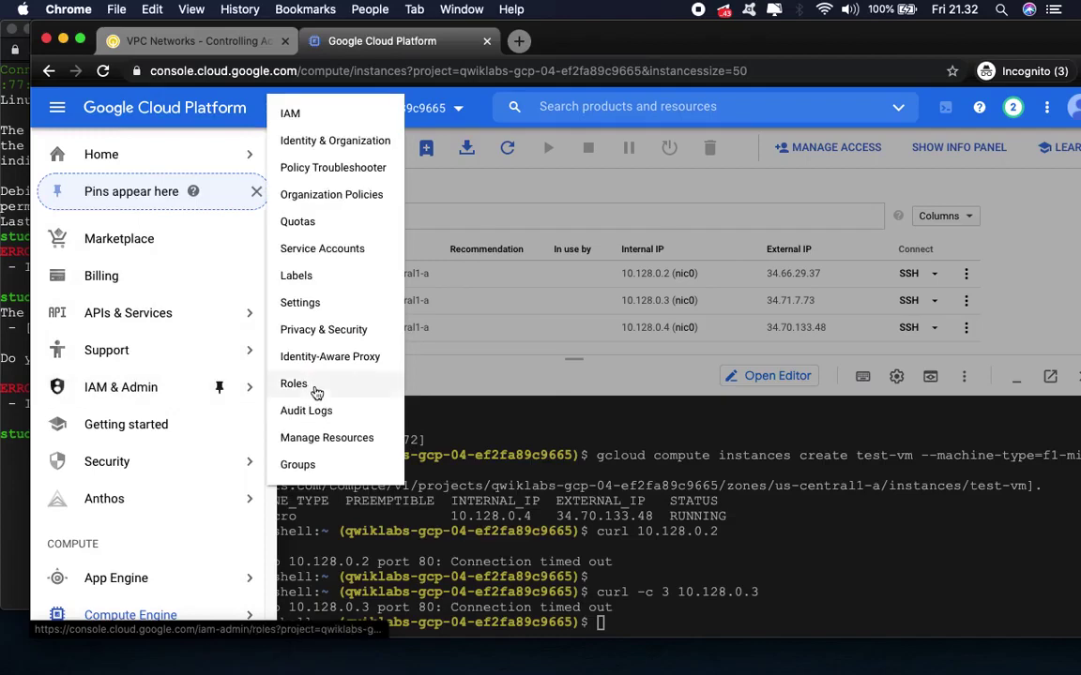
click(319, 260)
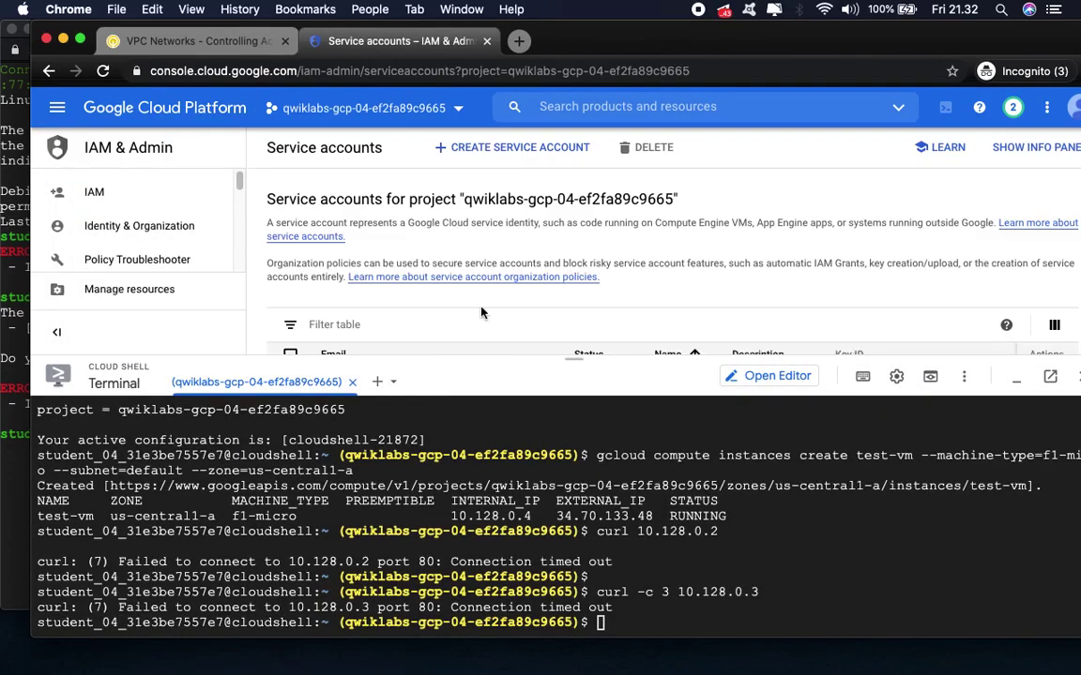
- Shrink the Cloud Shell area and dismiss the Learn recommendations to make room for the service accounts list
drag(446, 359, 445, 468)
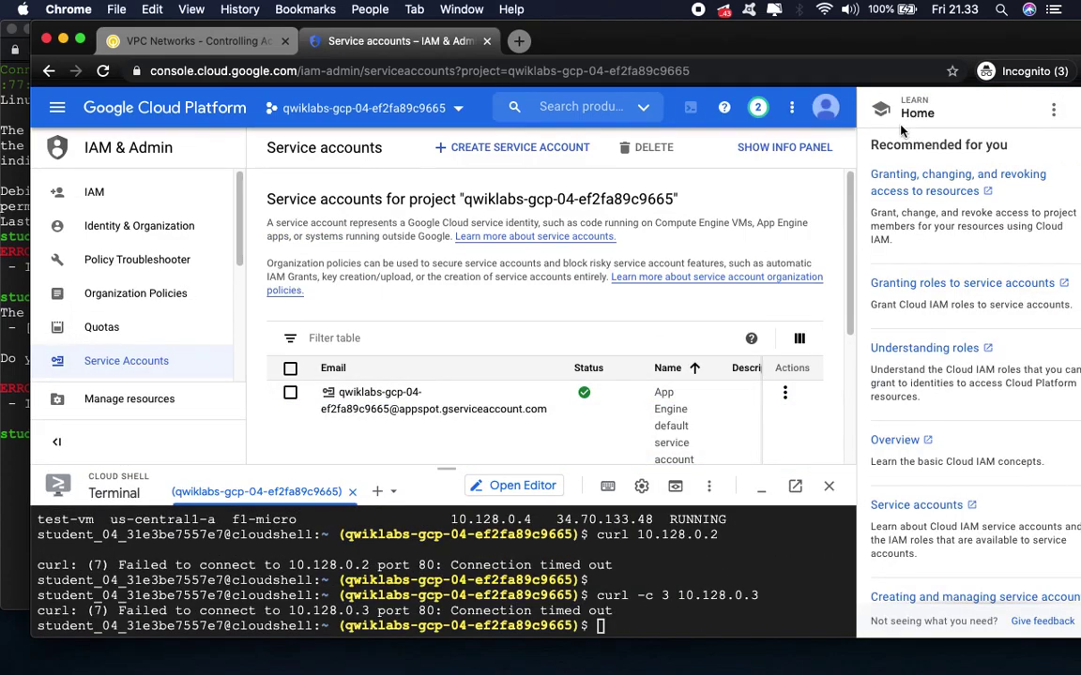
click(1057, 112)
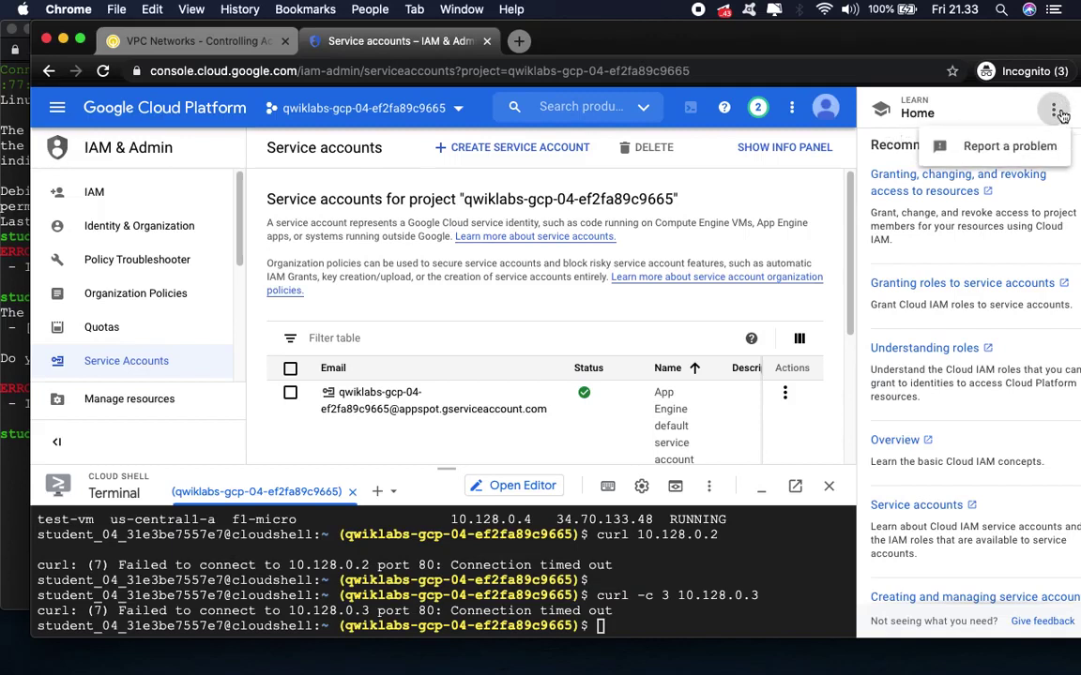
click(878, 148)
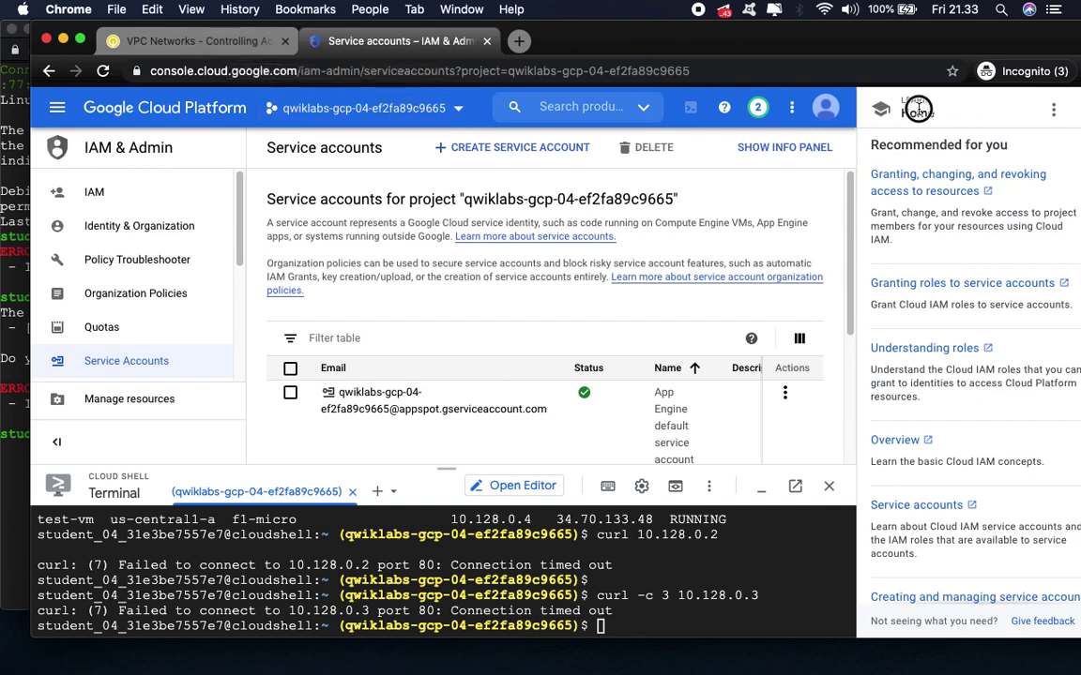
click(1053, 110)
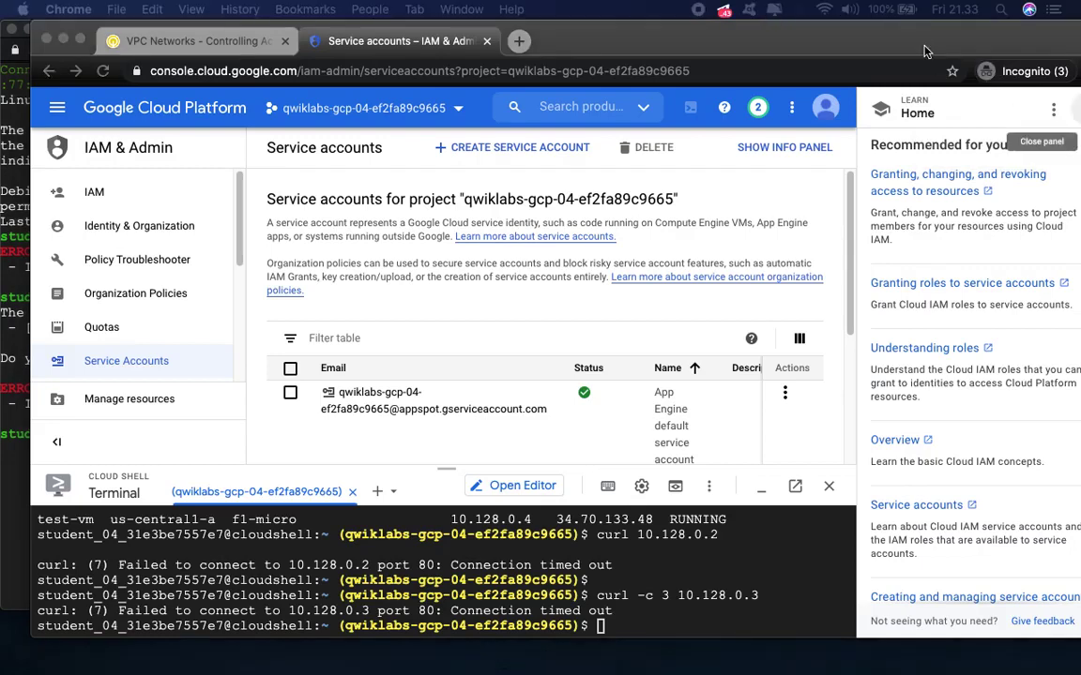
drag(825, 31, 796, 31)
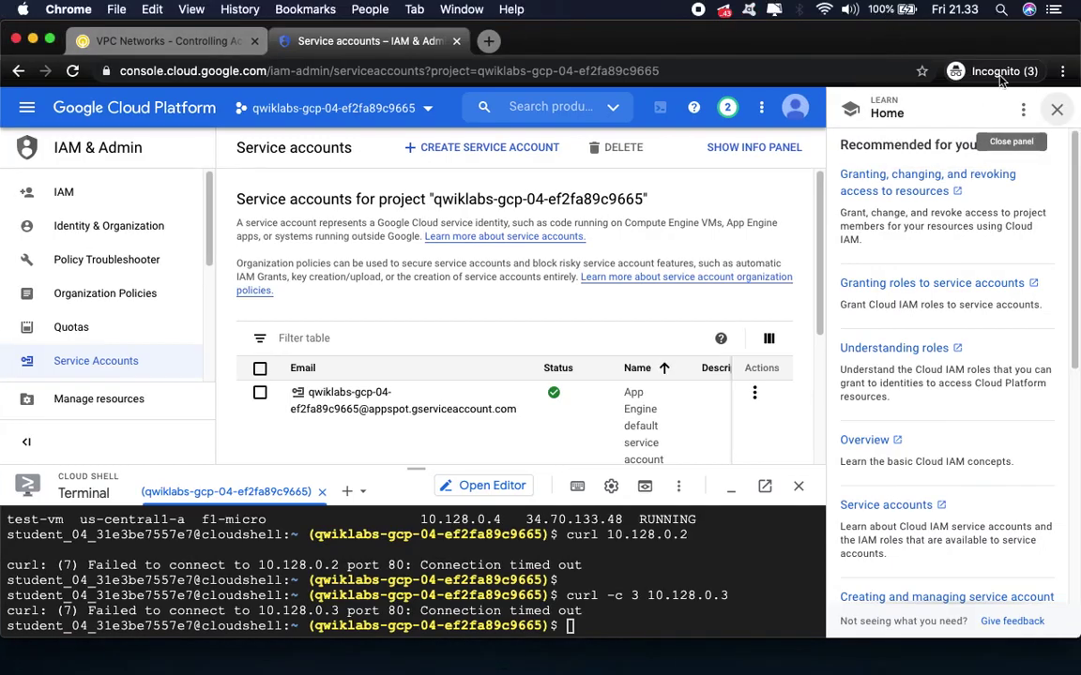
click(1057, 111)
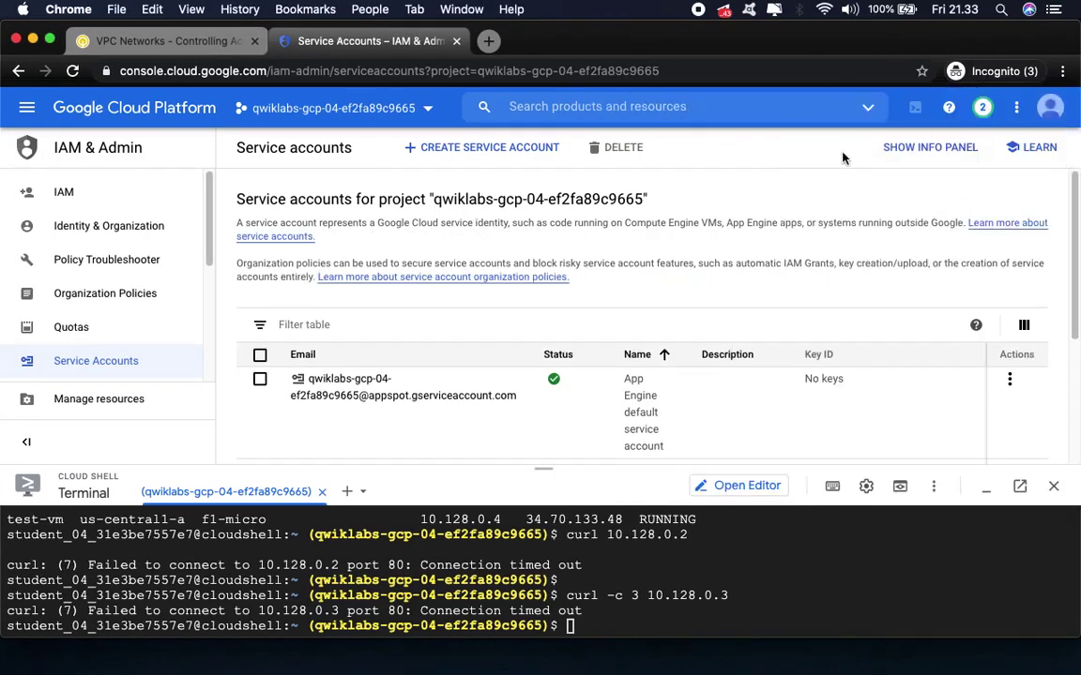
- Review the lab's service account steps and examine the Compute Engine default service account in the project's service accounts list
click(191, 51)
drag(510, 37, 564, 29)
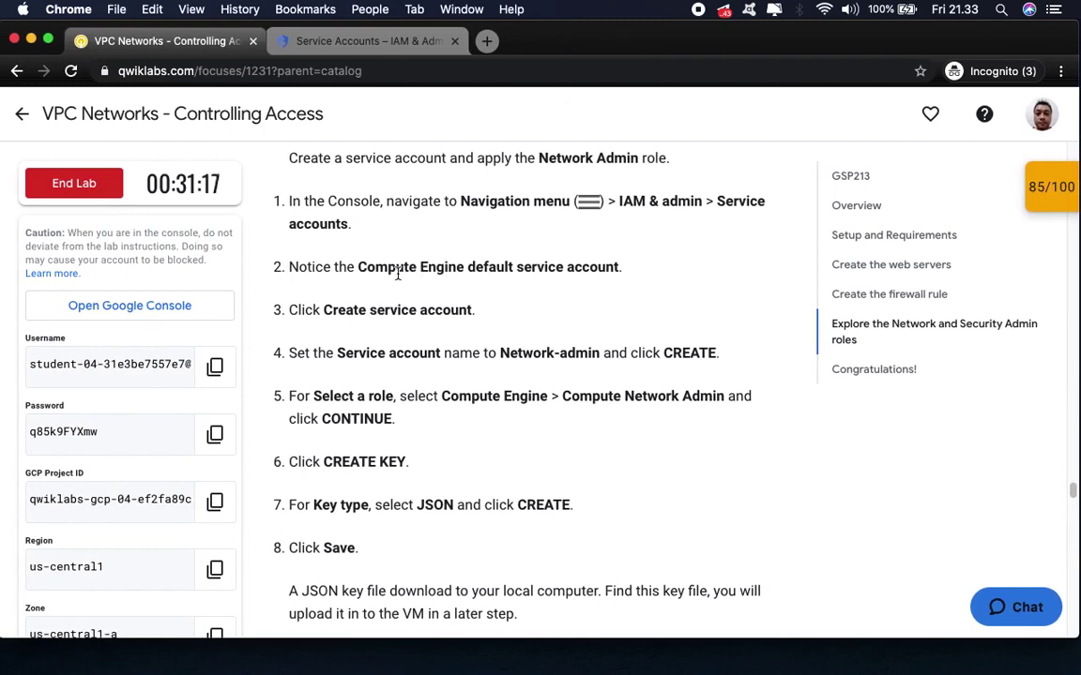
click(324, 37)
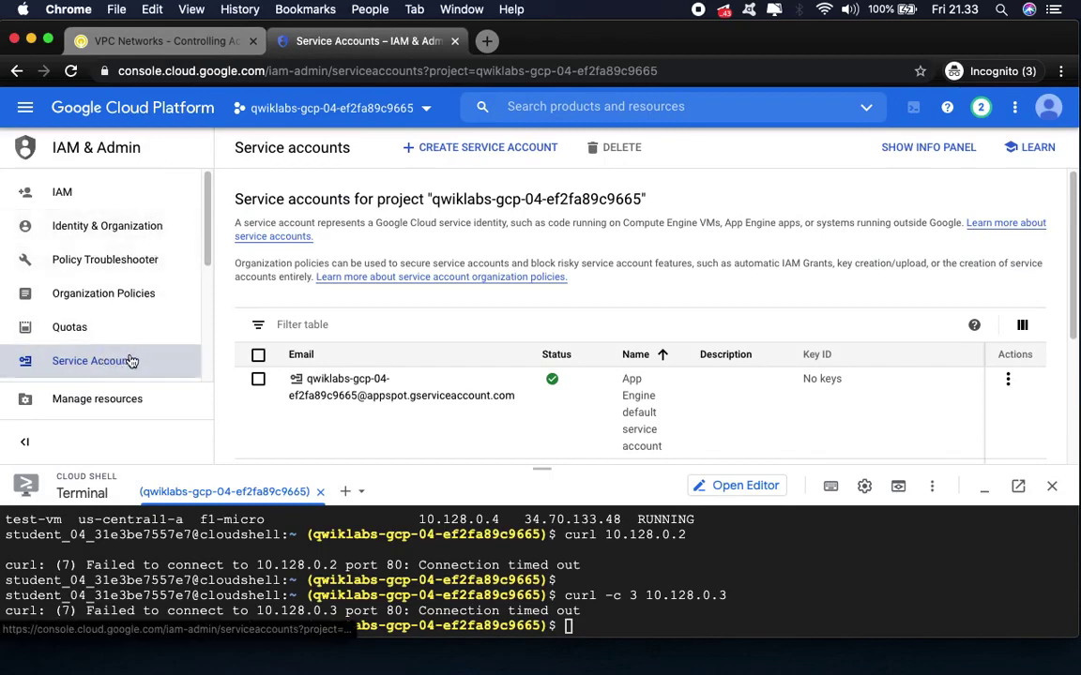
click(230, 43)
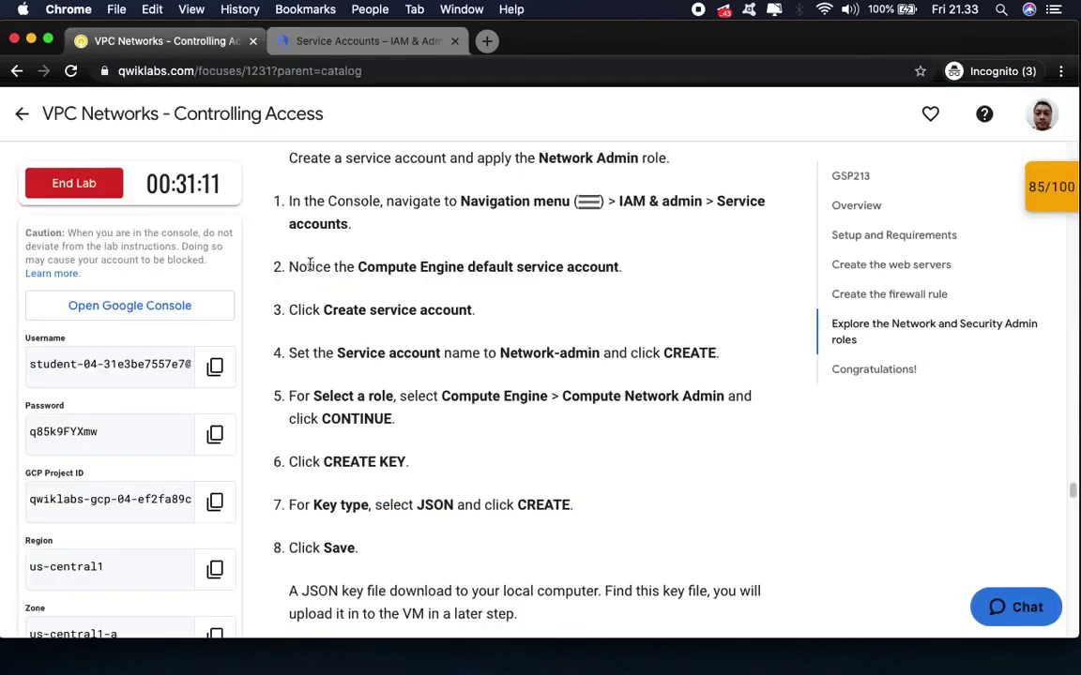
click(348, 42)
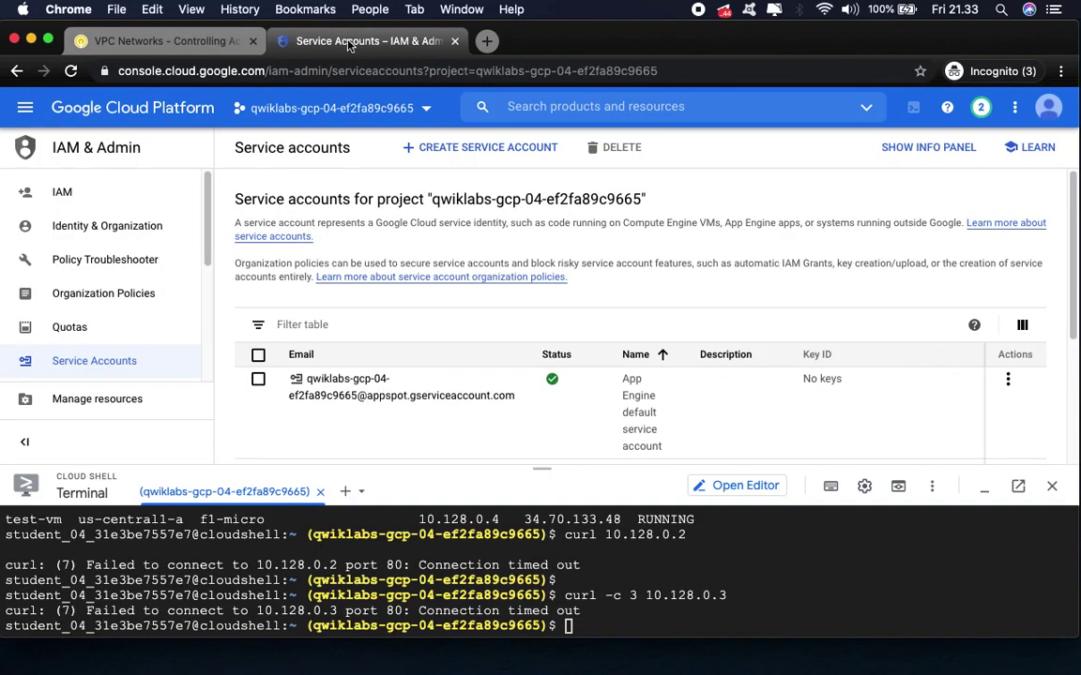
scroll(663, 269, down, 3)
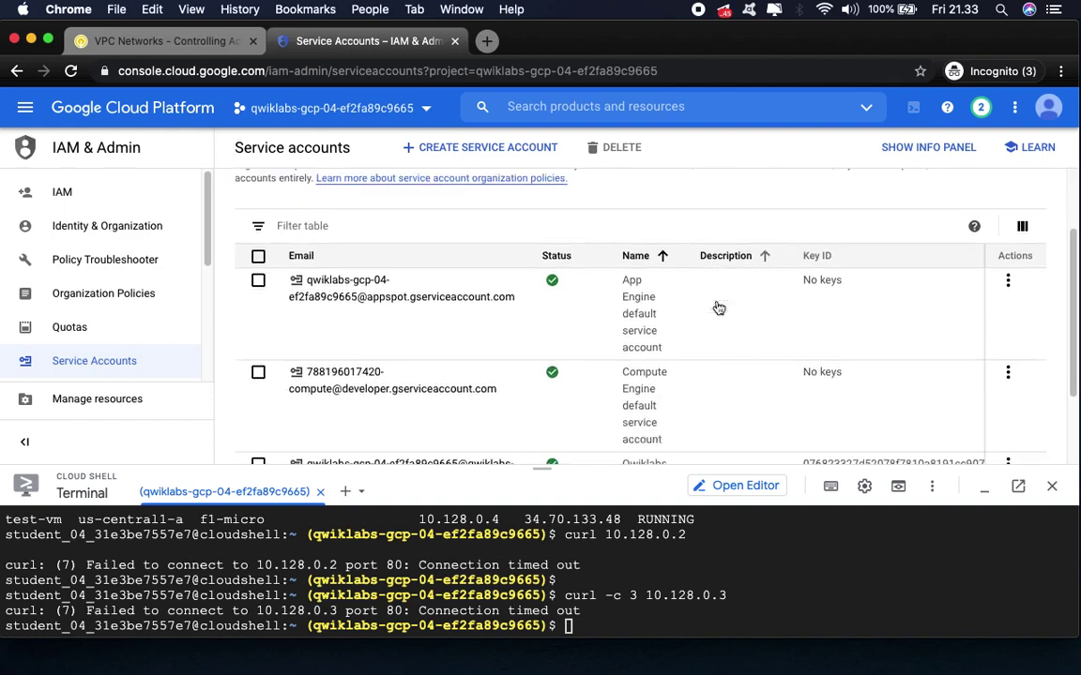
scroll(719, 307, down, 2)
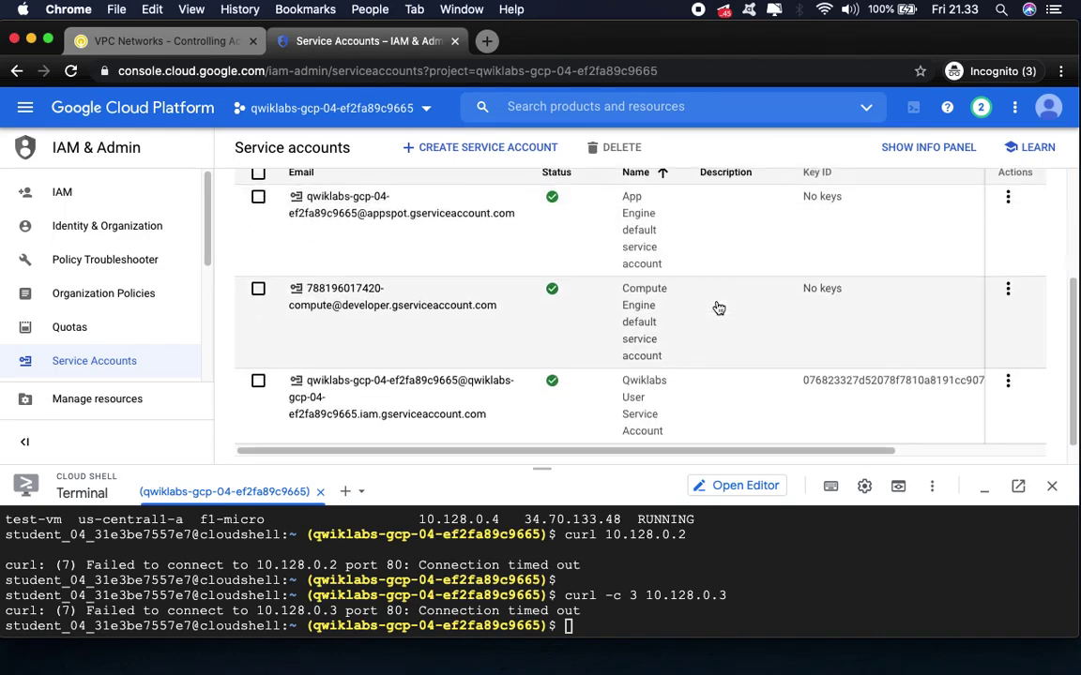
scroll(718, 308, down, 1)
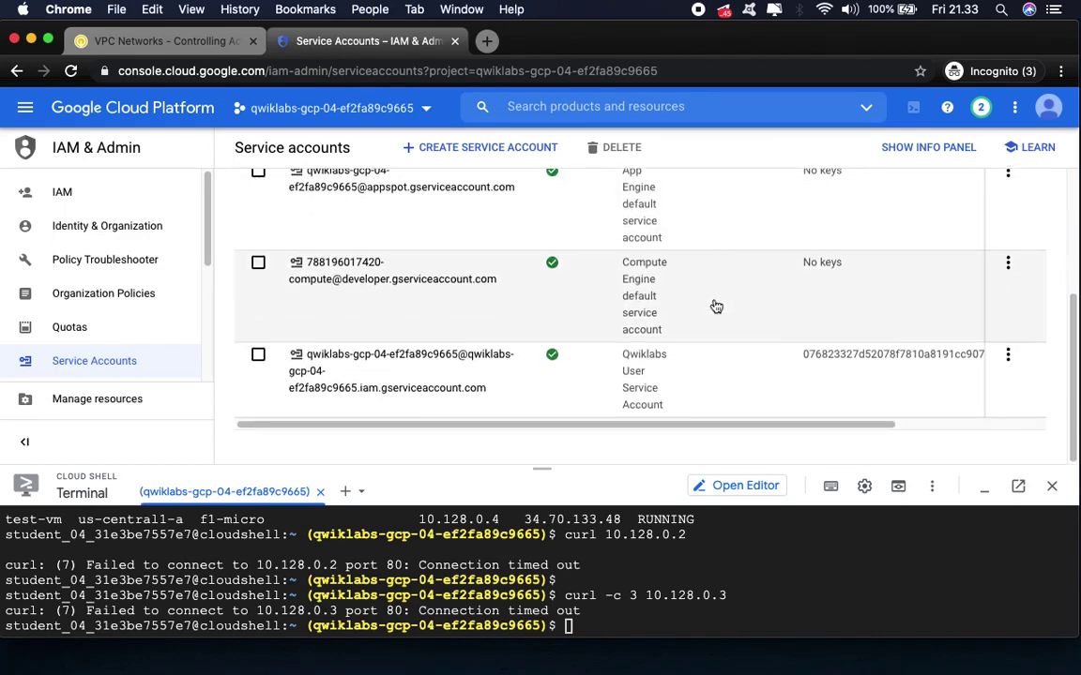
click(174, 45)
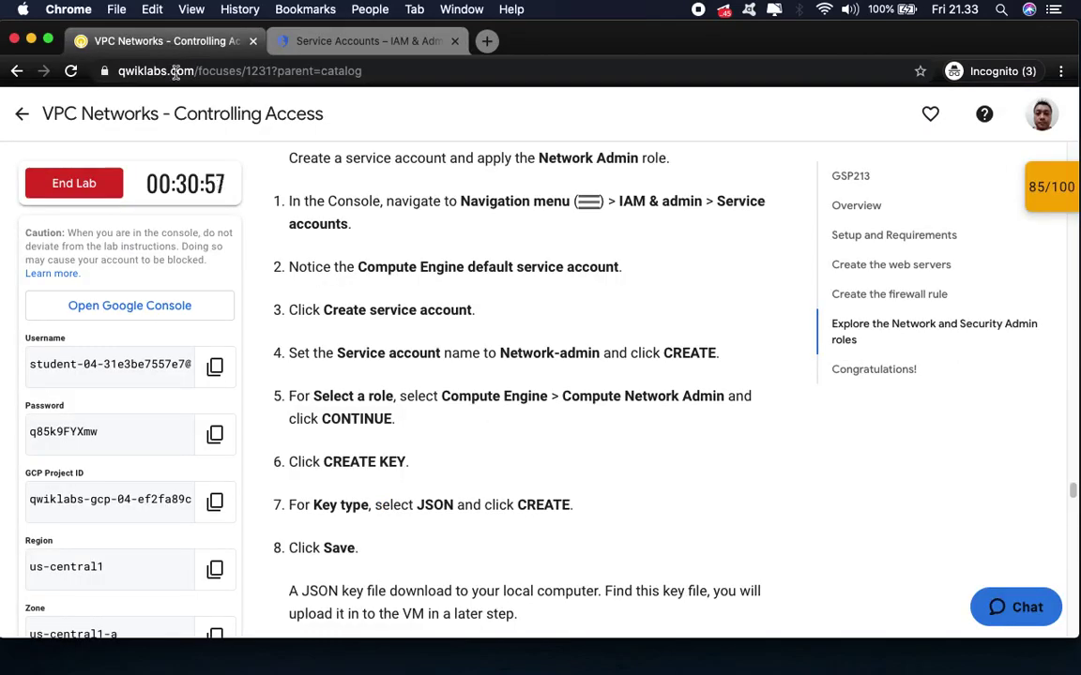
- Read the lab's third service account step and start creating a new service account in the Google Cloud console
click(328, 311)
drag(327, 311, 488, 311)
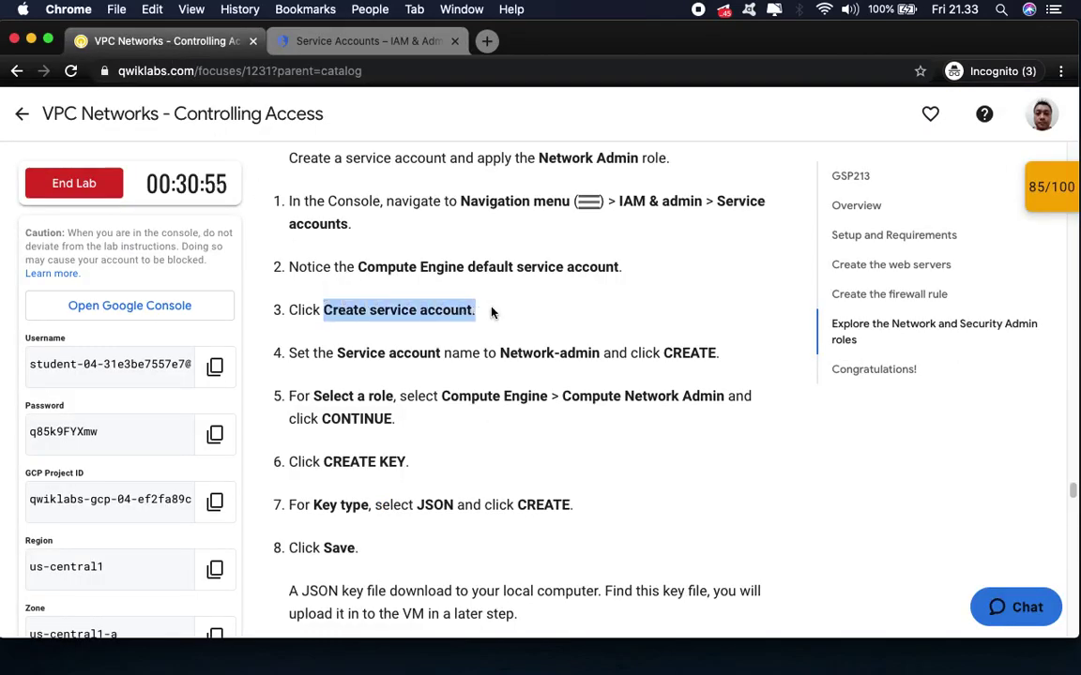
click(394, 44)
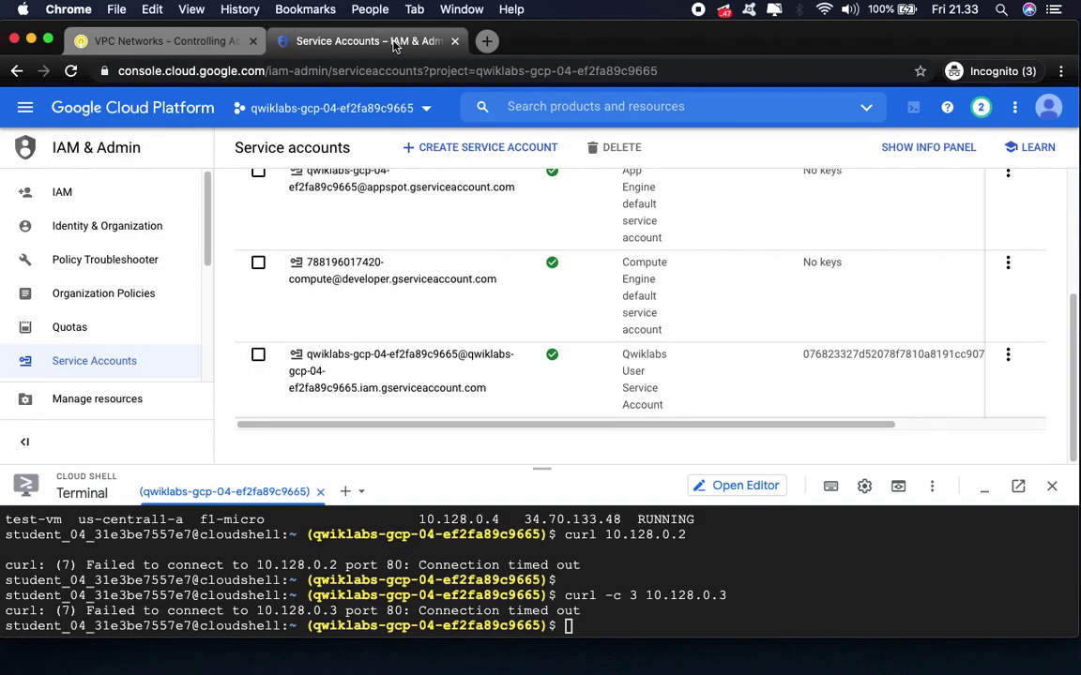
click(183, 42)
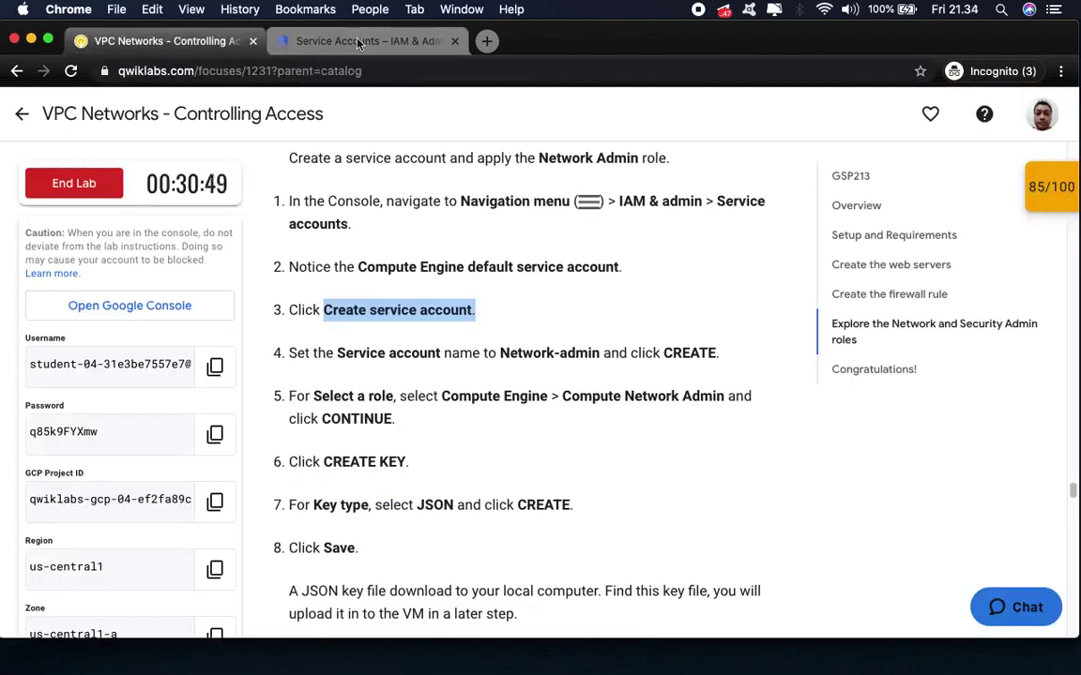
click(417, 48)
click(480, 154)
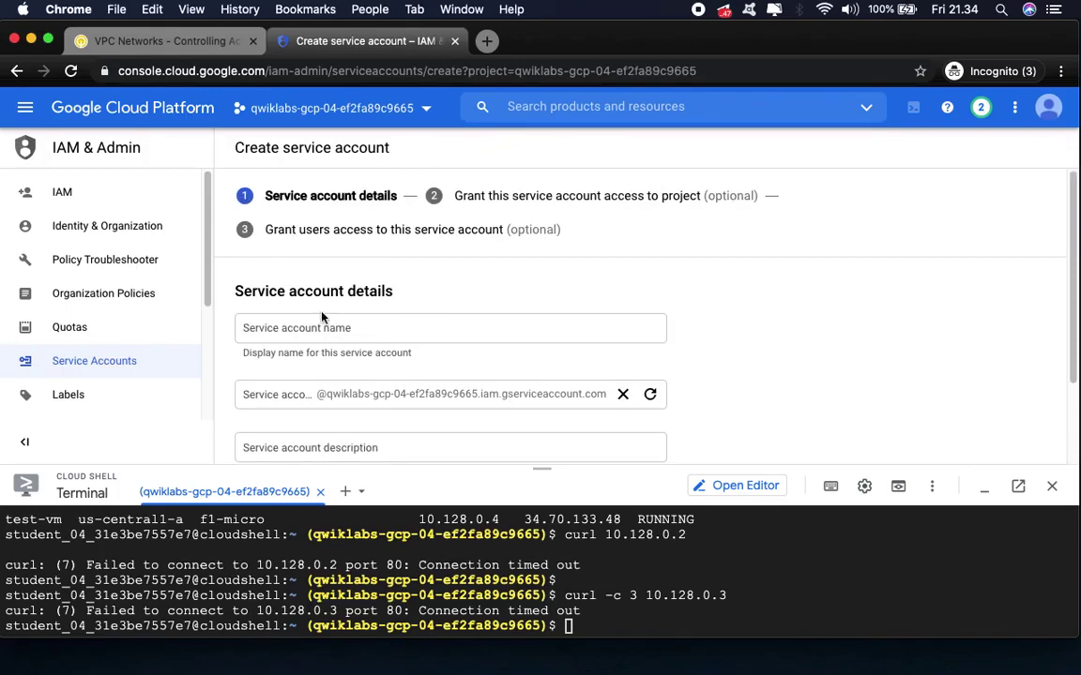
- Name the service account Network-admin, copied from the lab instructions, and create it
scroll(413, 351, down, 1)
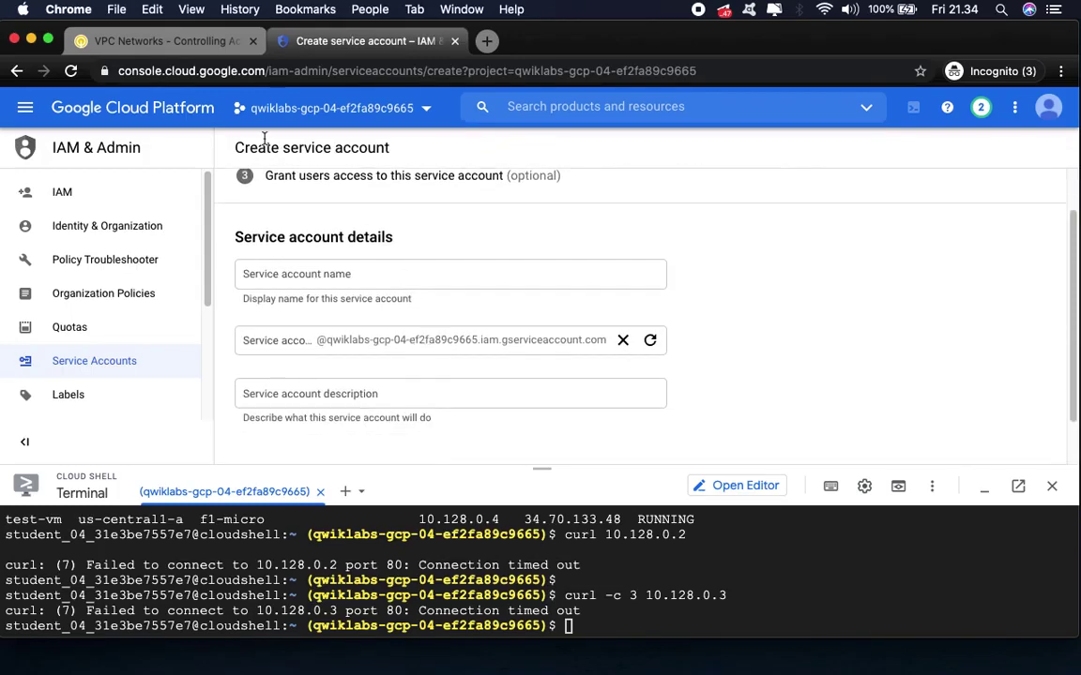
click(176, 43)
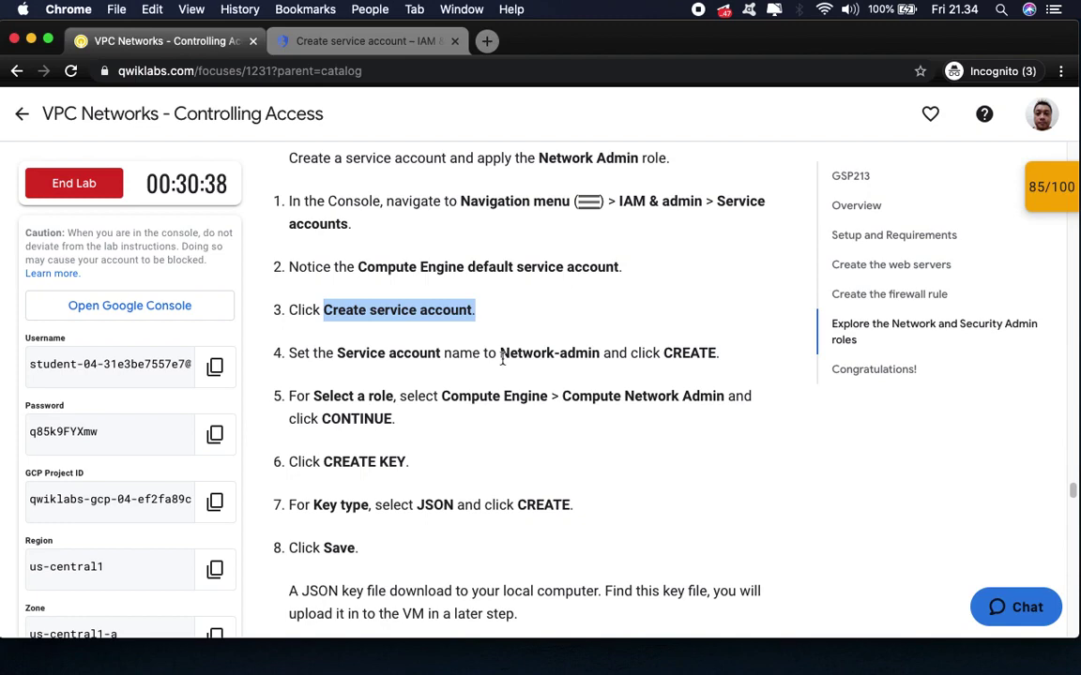
drag(501, 356, 597, 356)
key(super+c)
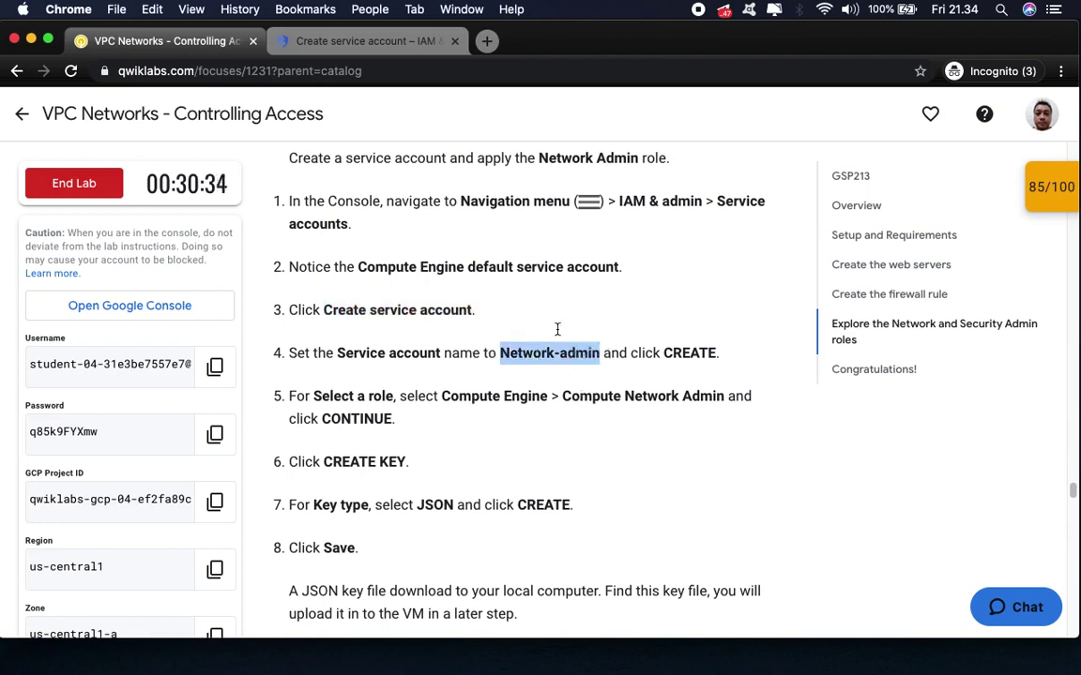
click(380, 47)
click(331, 276)
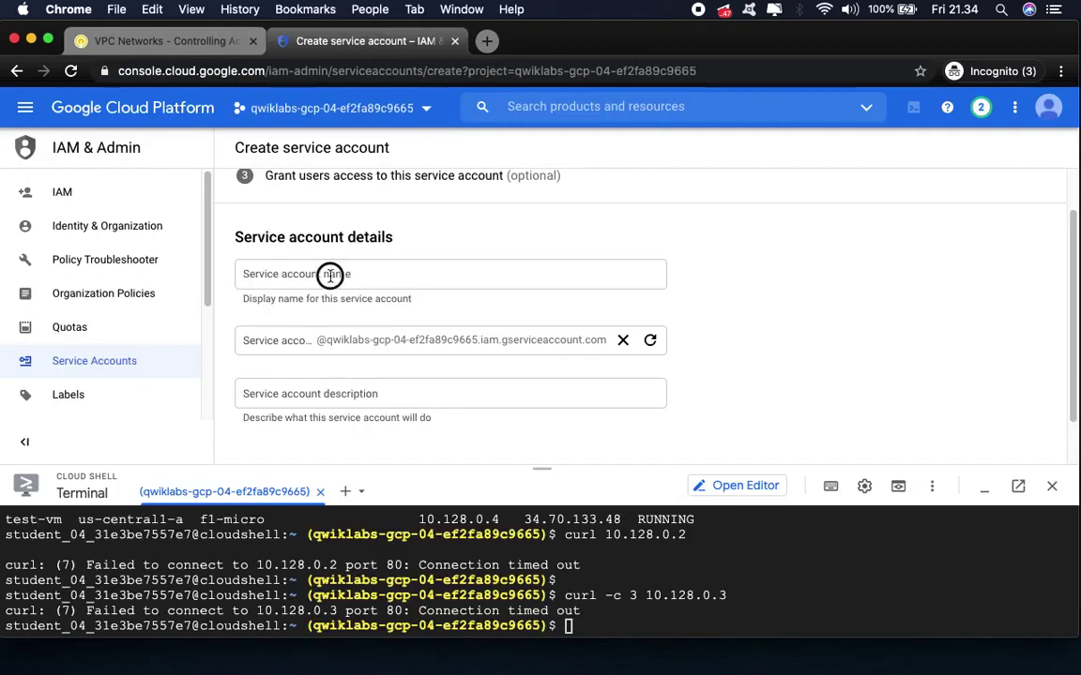
key(super+v)
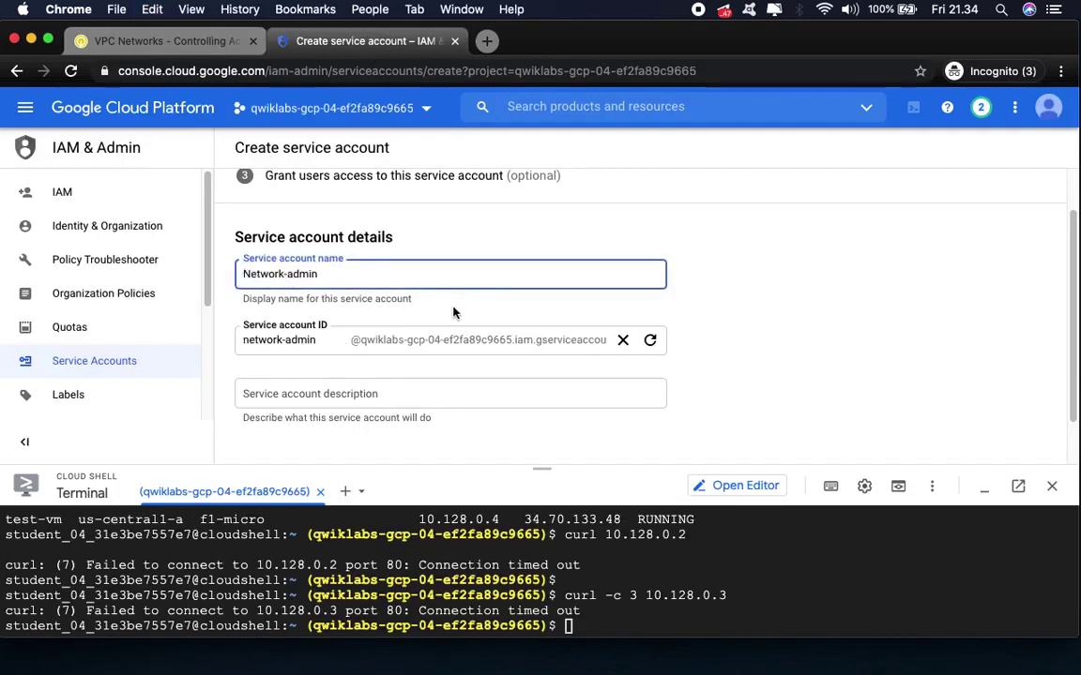
scroll(455, 389, down, 2)
click(192, 49)
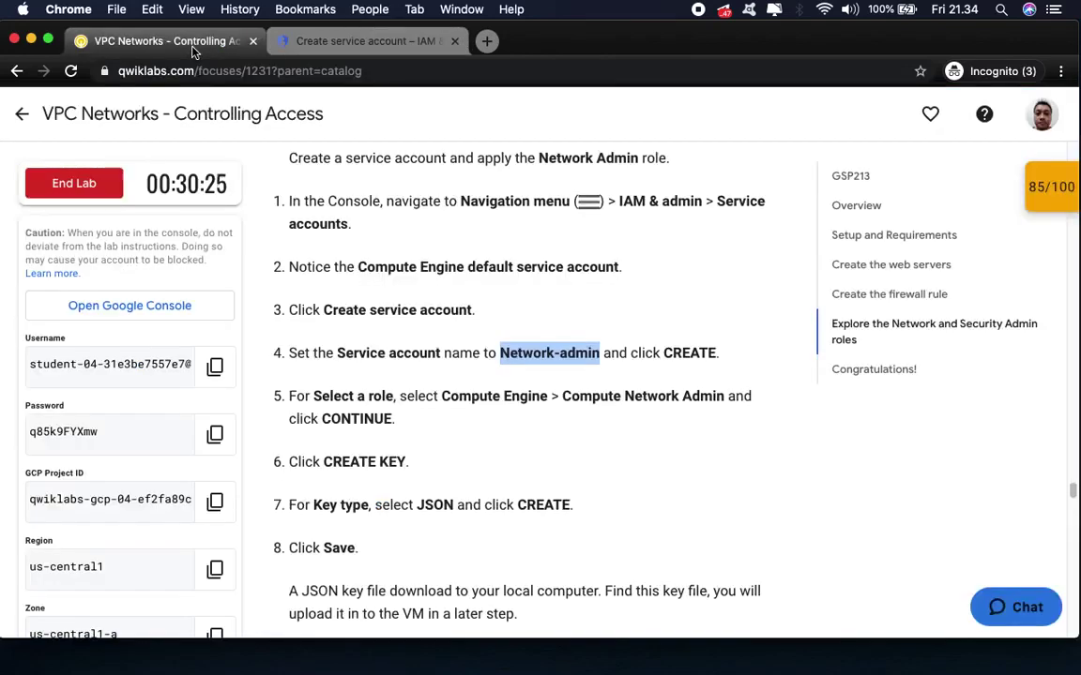
click(333, 44)
click(284, 439)
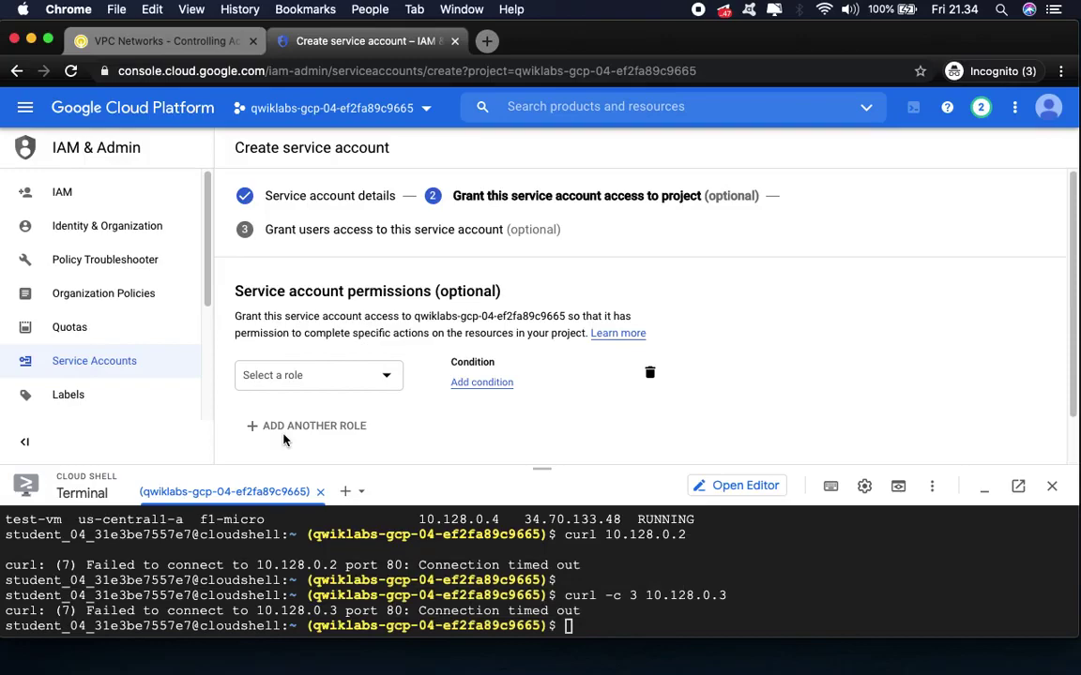
- Leave the role assignment for the service accounts list, and read the lab's Compute Network Admin role and JSON key steps
click(115, 365)
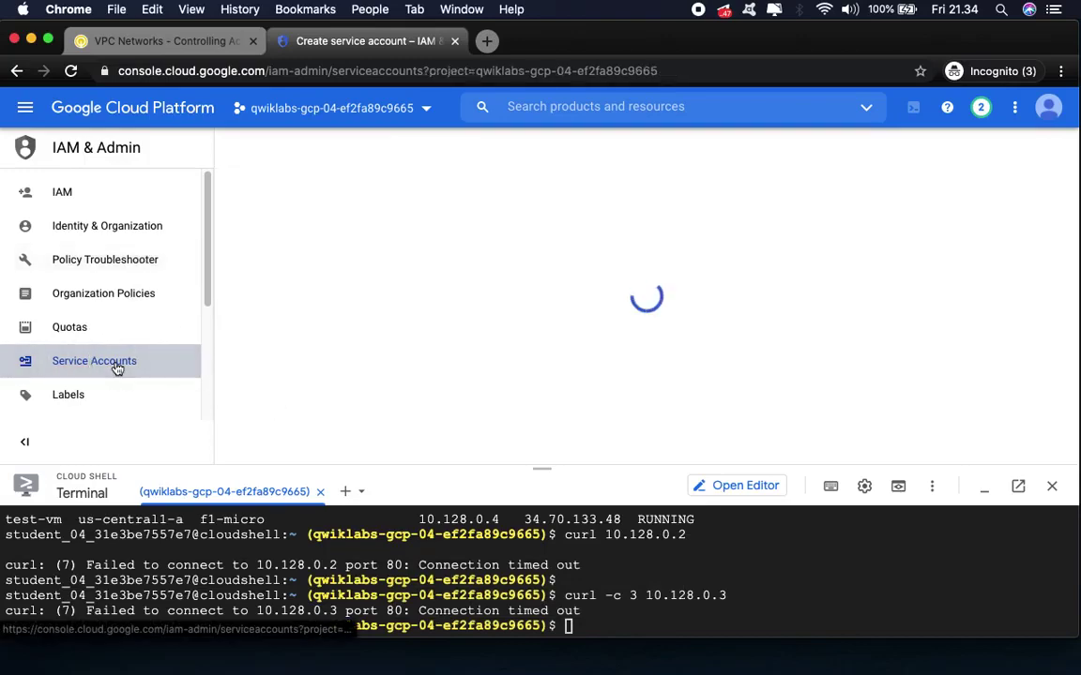
scroll(507, 326, down, 2)
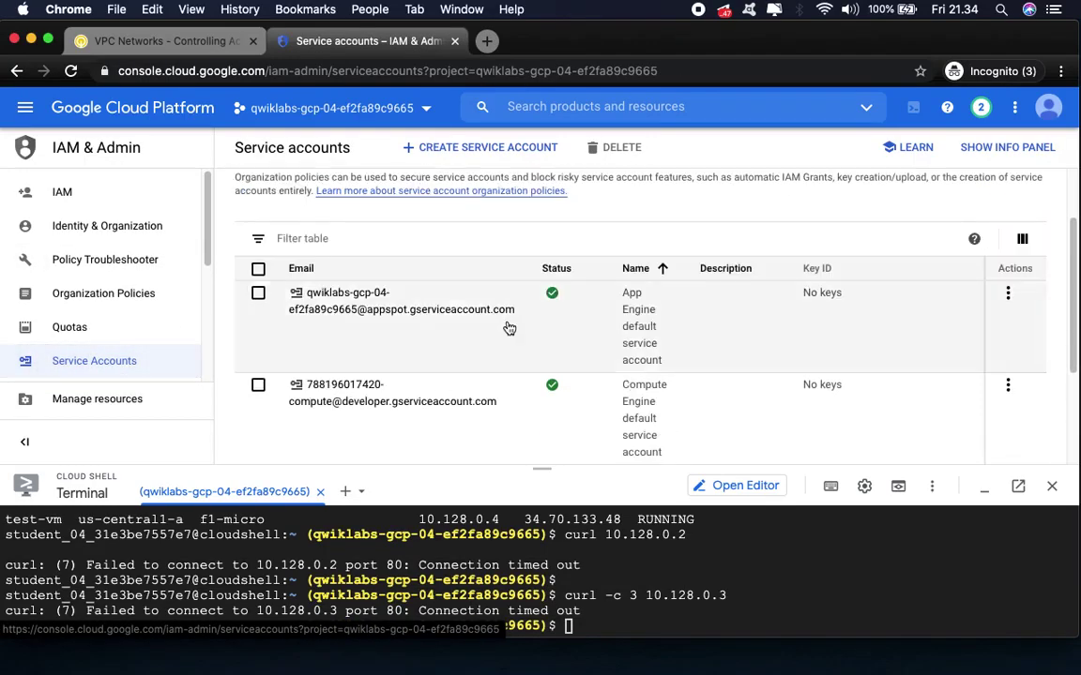
click(167, 40)
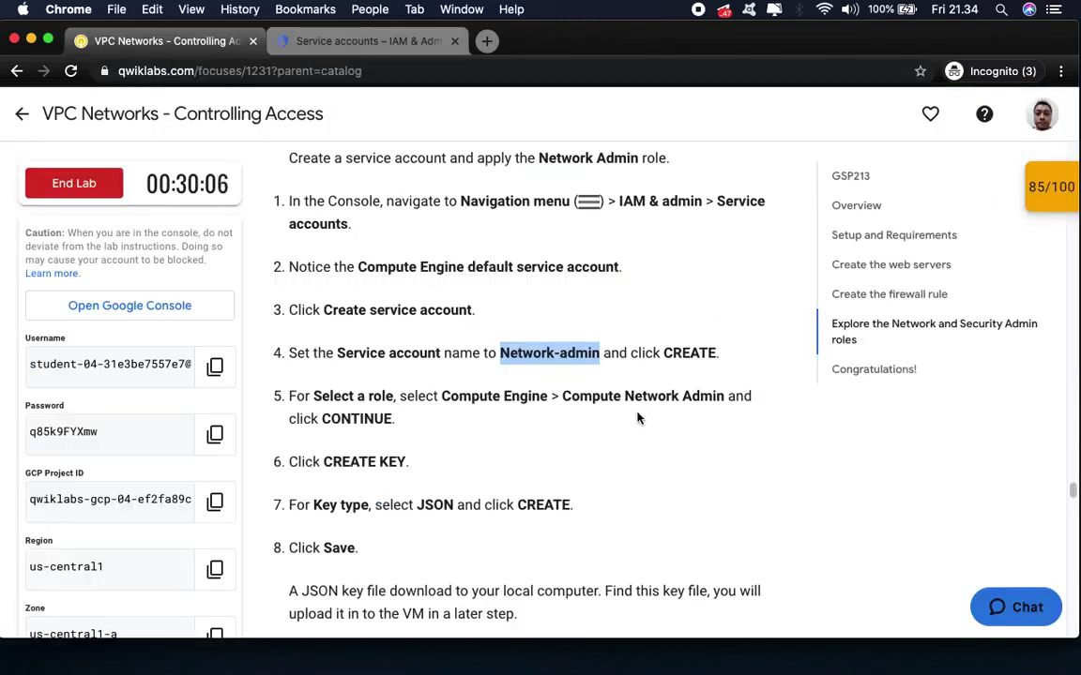
scroll(601, 415, down, 4)
scroll(601, 414, down, 2)
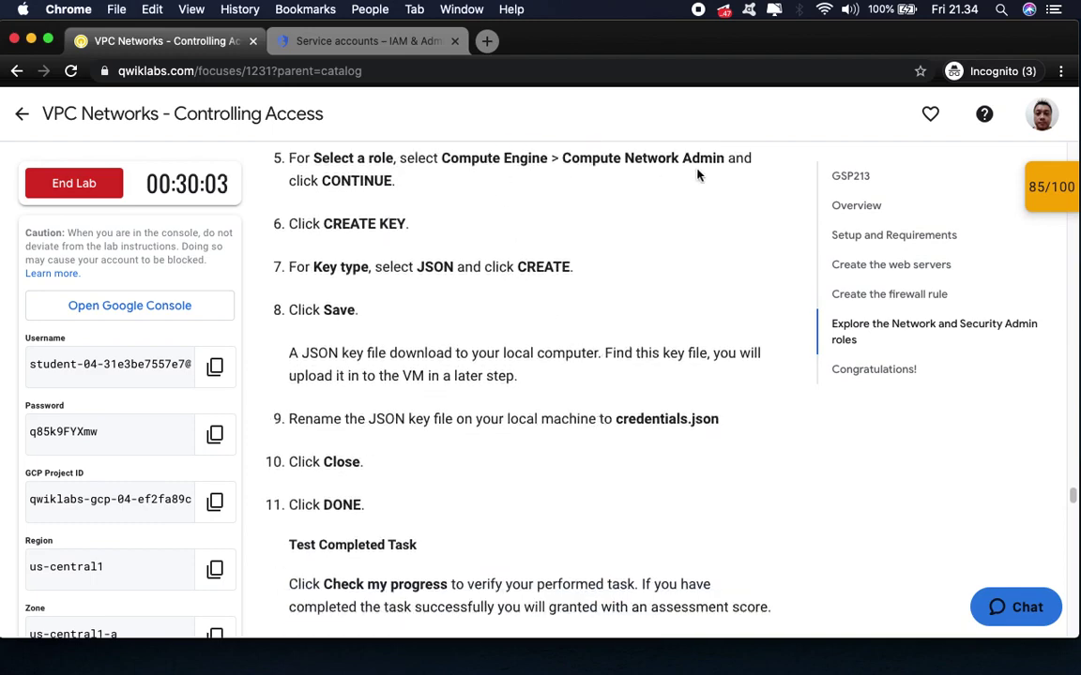
click(325, 42)
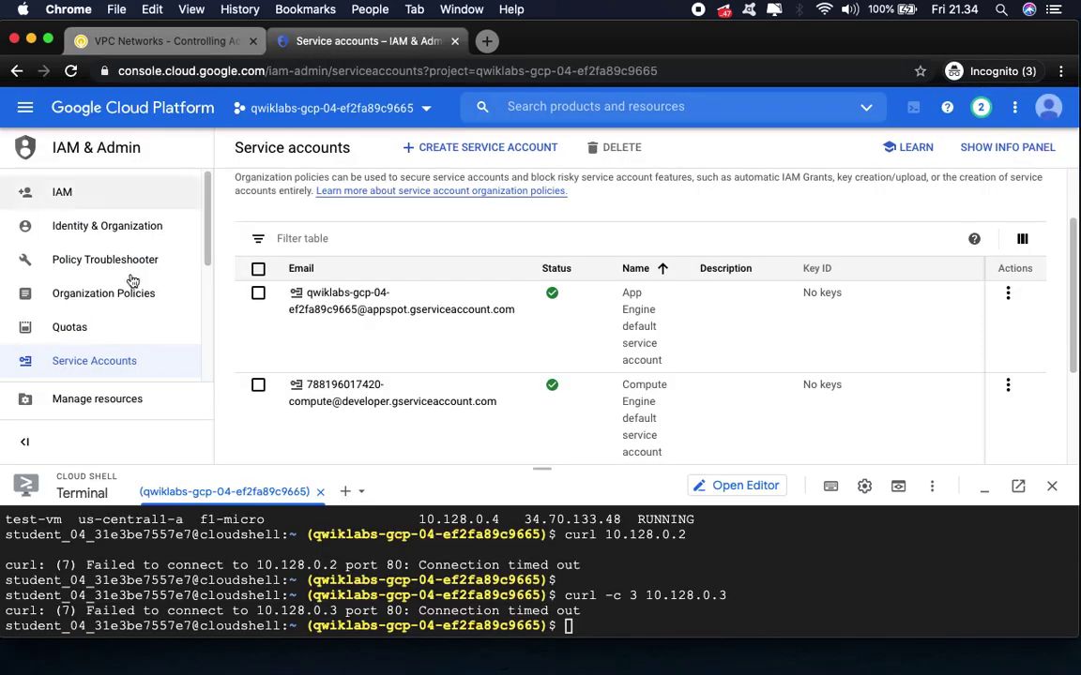
- Look through the console's Compute Engine entries for the Compute Network Admin option named in the lab
click(26, 107)
mouse_move(159, 616)
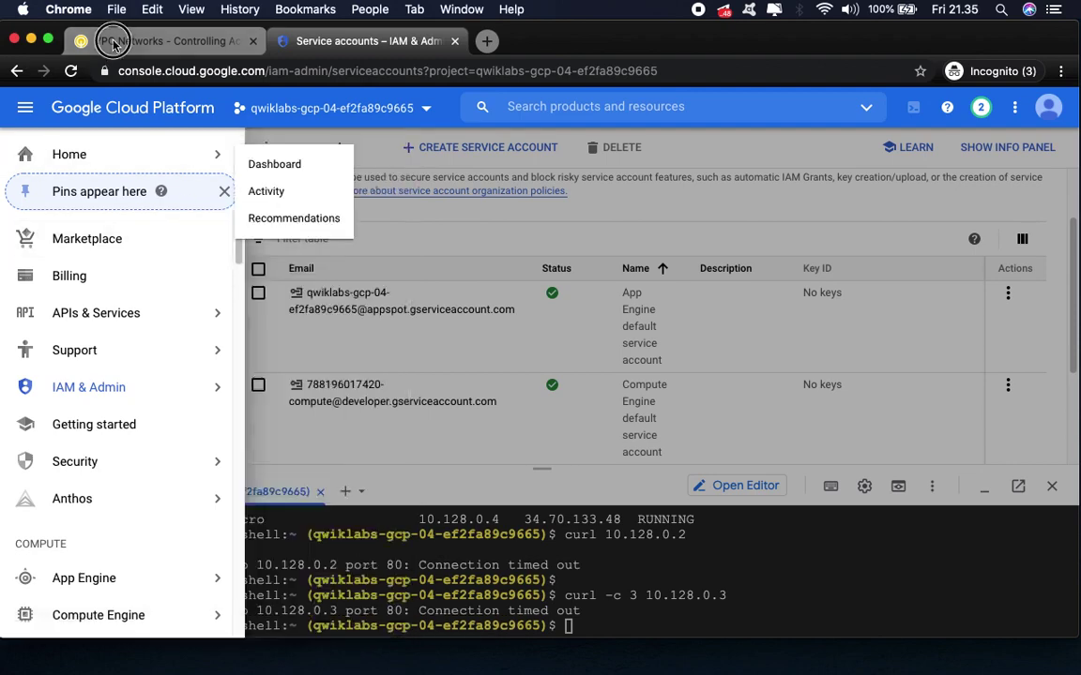
click(112, 43)
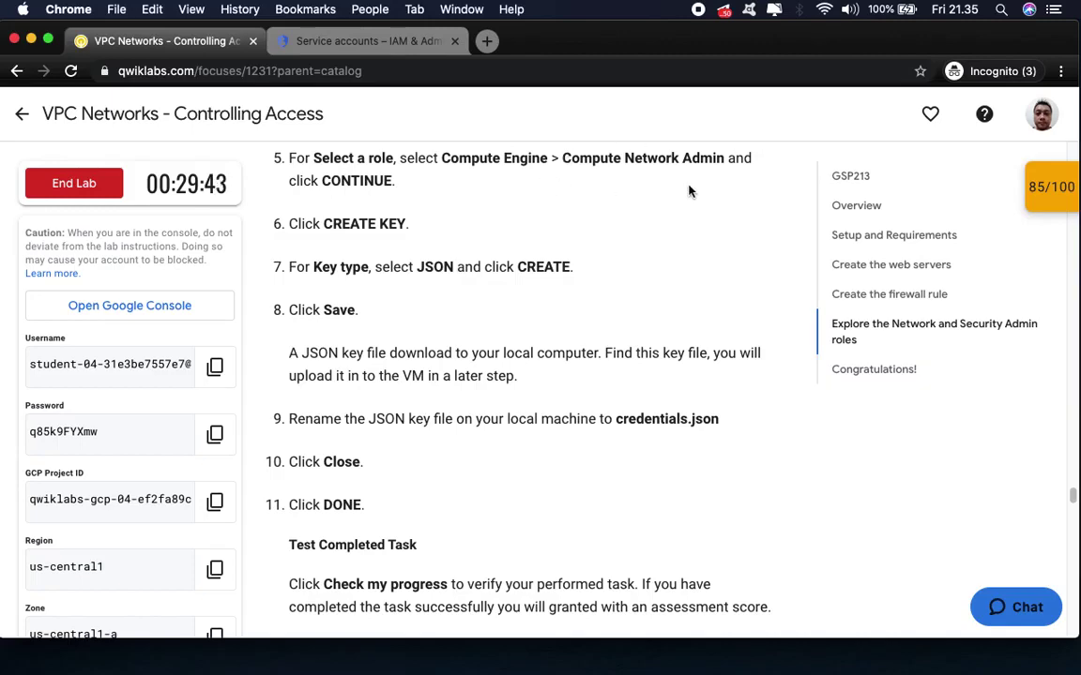
click(333, 42)
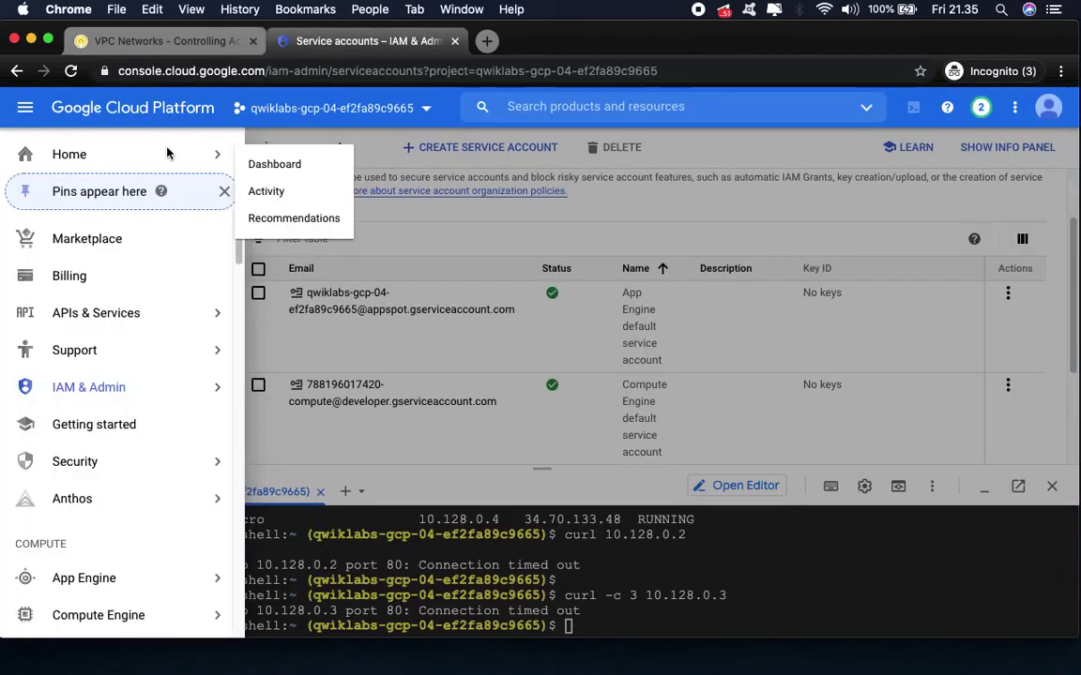
mouse_move(126, 589)
mouse_move(118, 614)
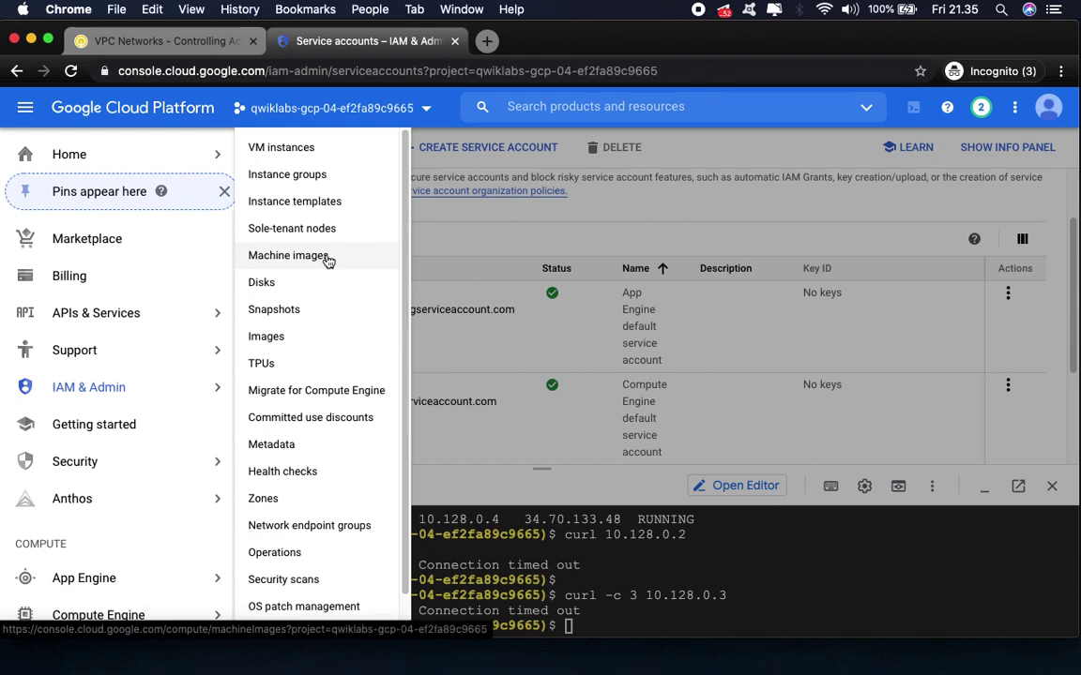
scroll(319, 535, down, 1)
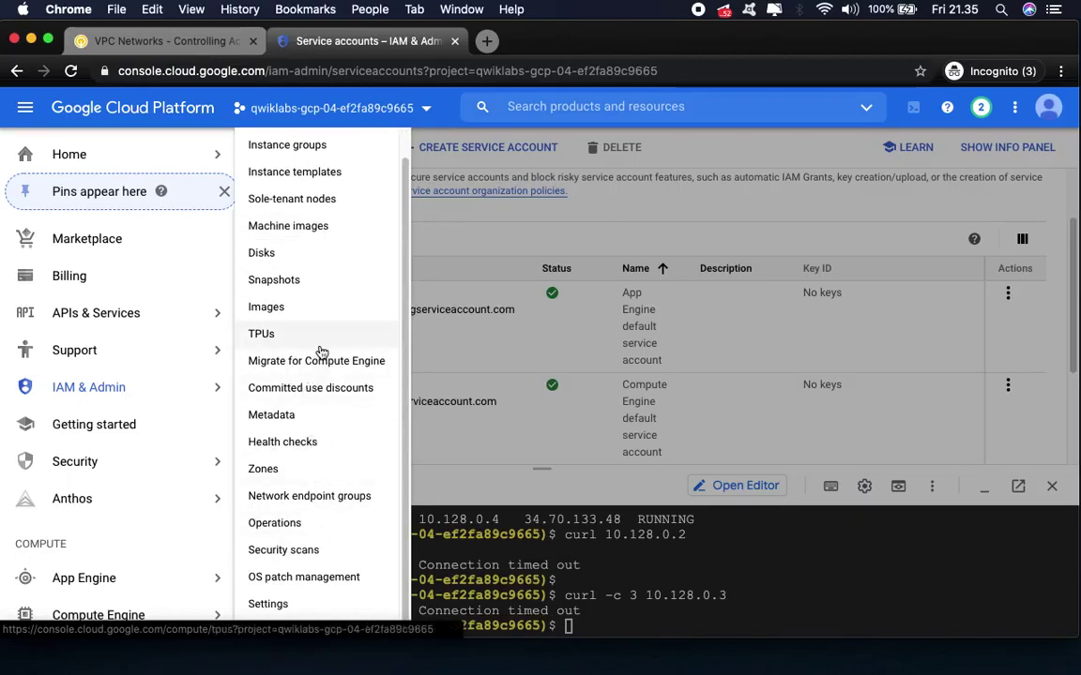
scroll(322, 351, up, 1)
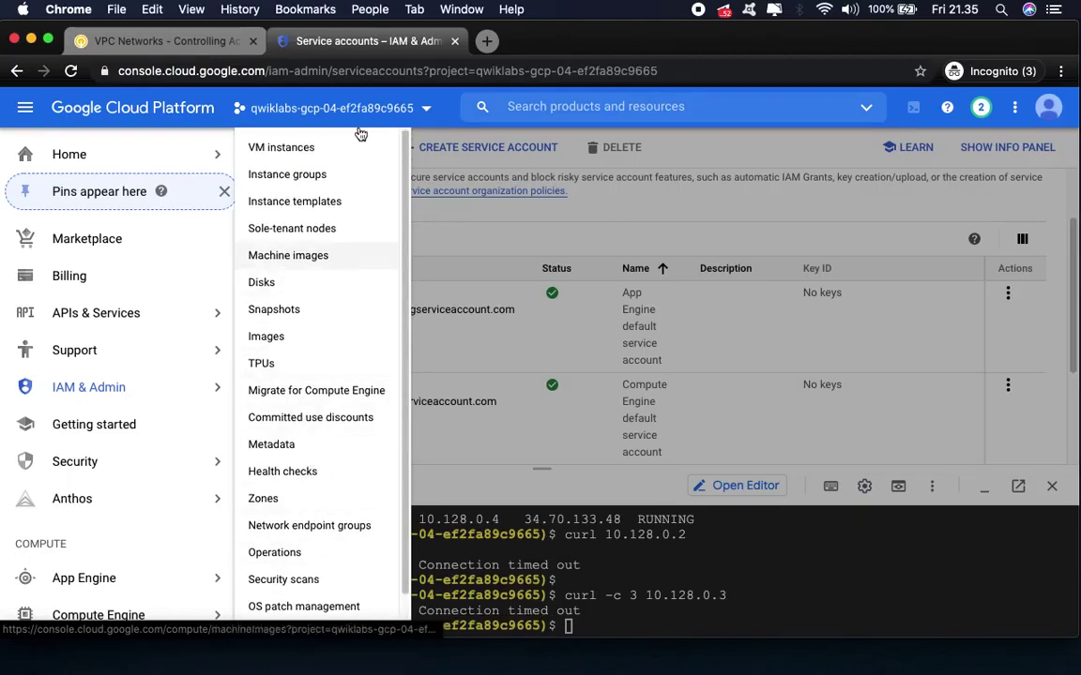
- Reread the lab's steps on selecting the role, creating the JSON key and renaming it to credentials.json
click(209, 45)
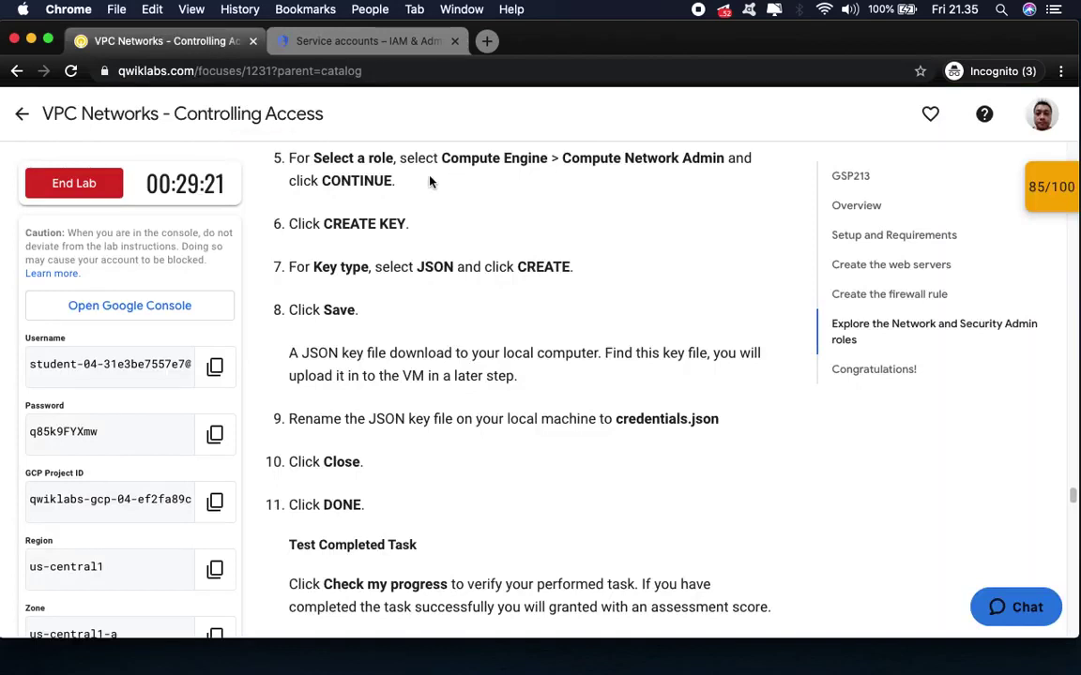
scroll(547, 244, up, 2)
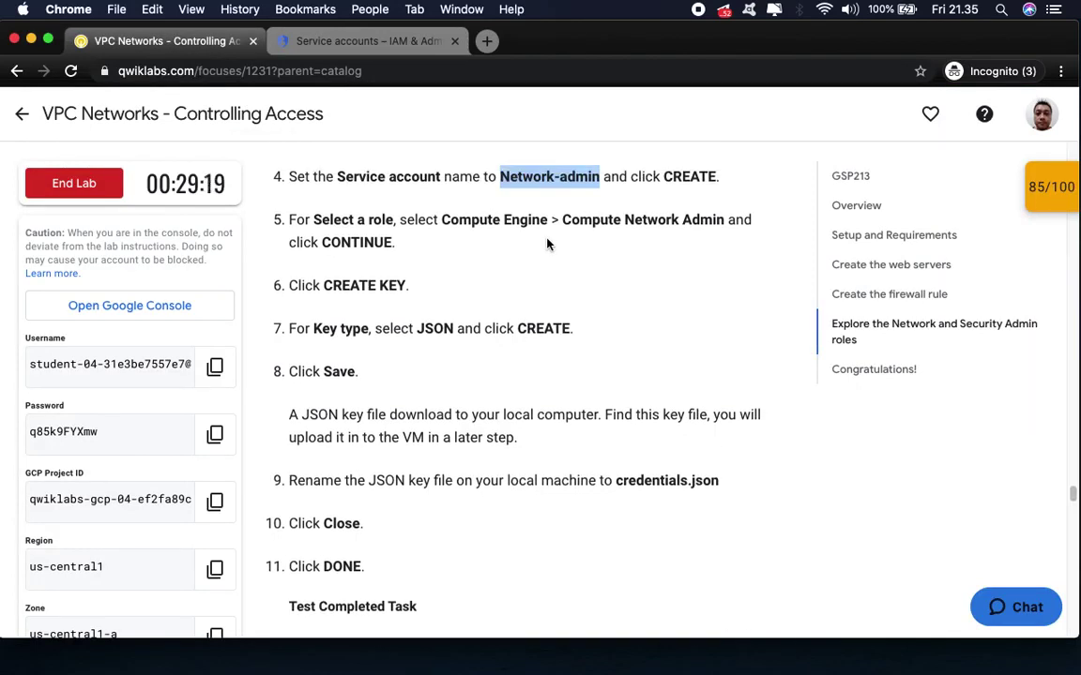
scroll(547, 244, down, 3)
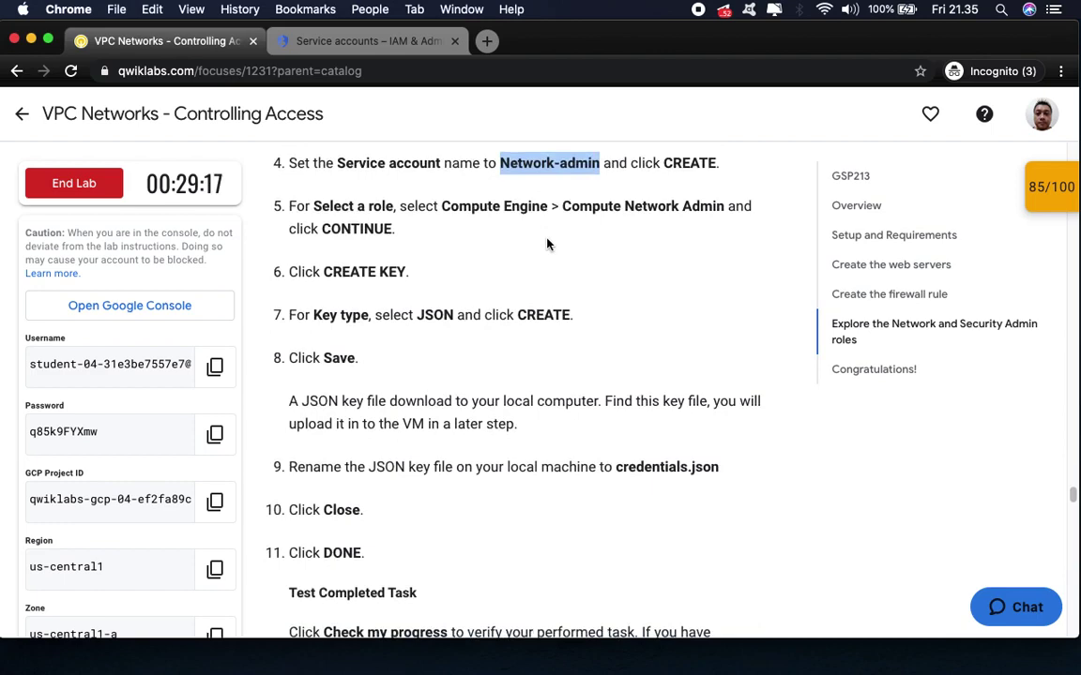
scroll(549, 244, up, 1)
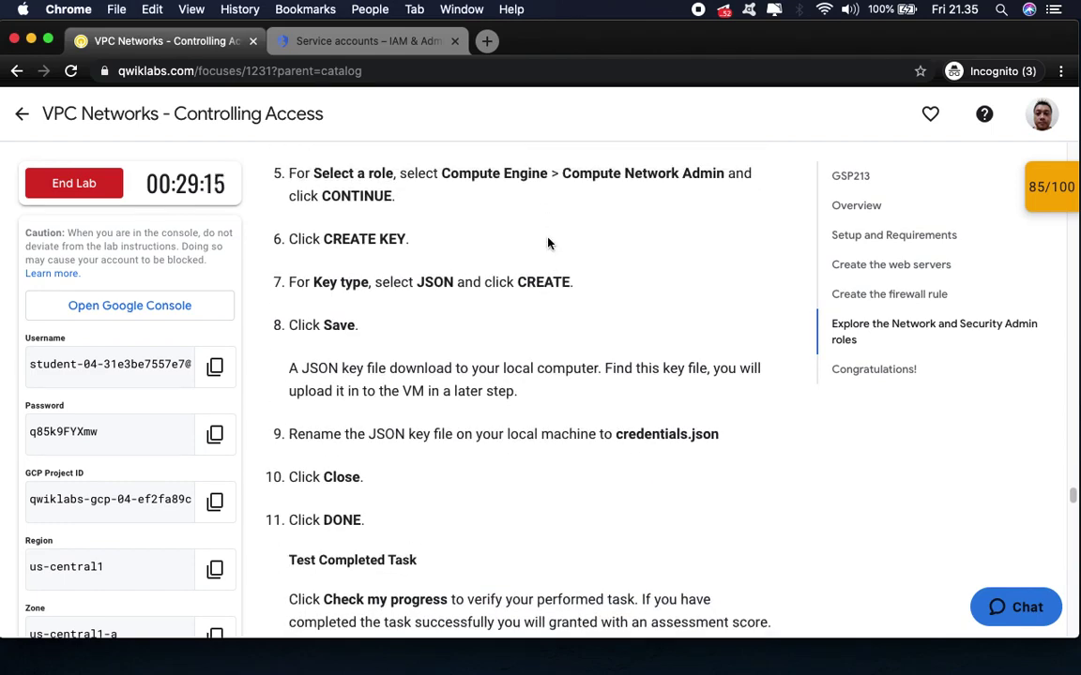
- Open the Compute Engine VM instances list and check it against the lab's Compute Network Admin role step
click(314, 43)
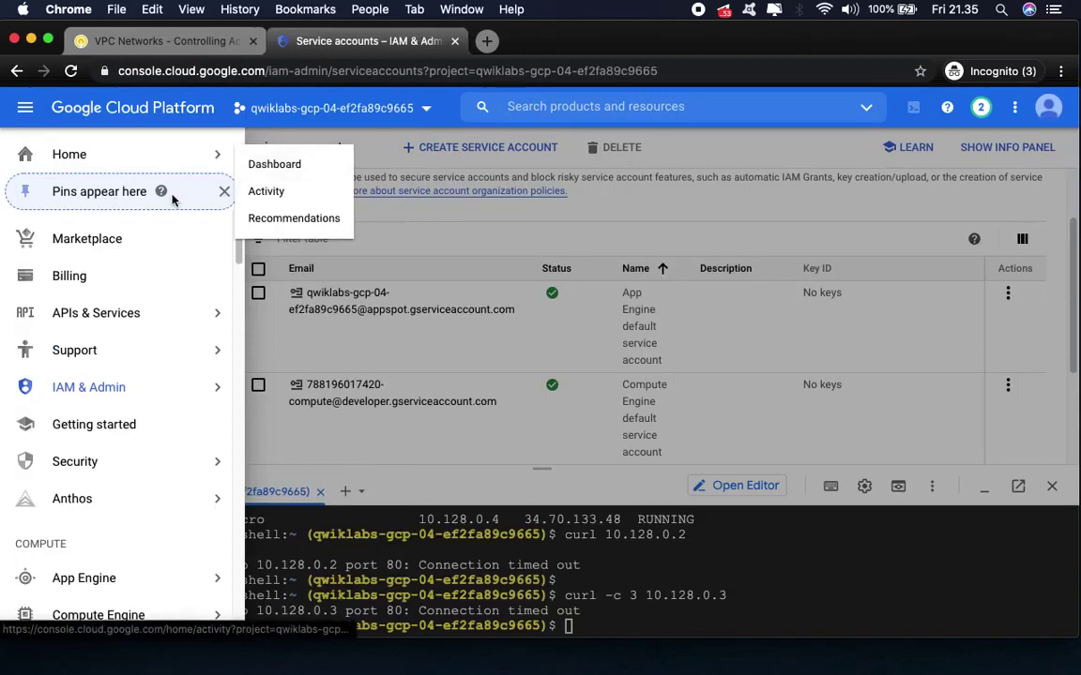
scroll(132, 525, down, 3)
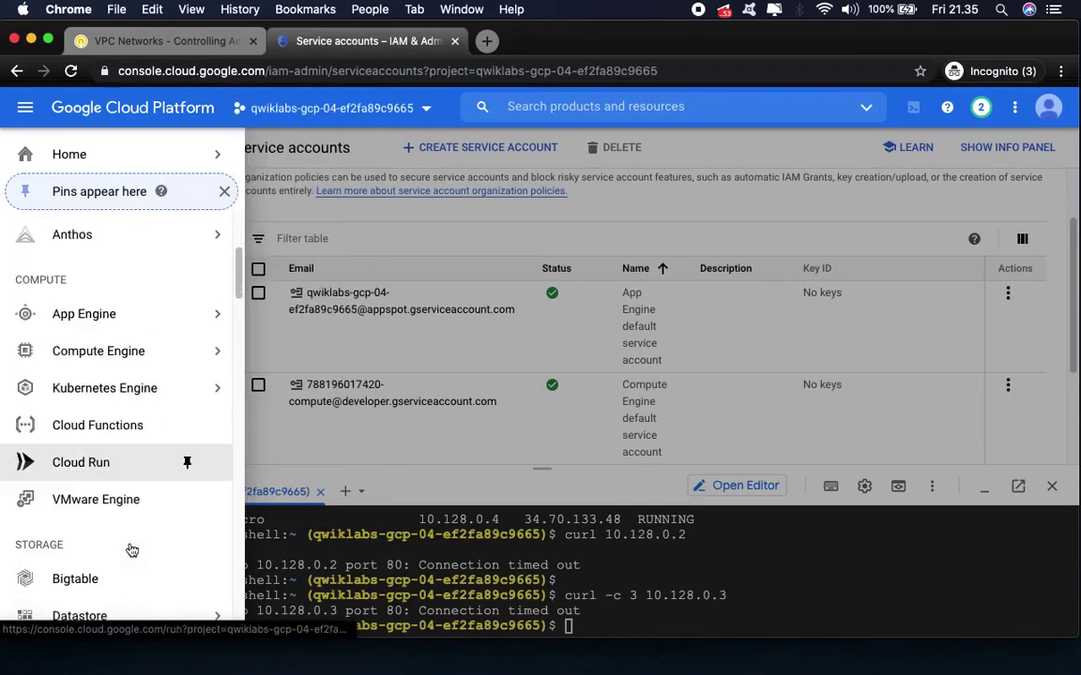
mouse_move(131, 392)
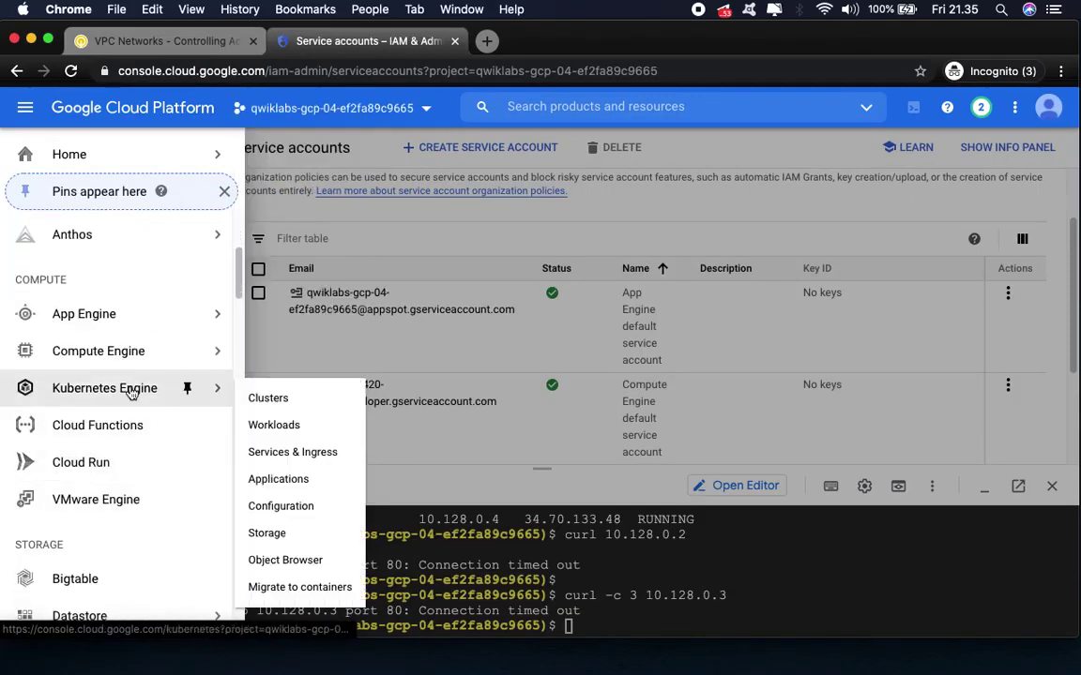
mouse_move(164, 355)
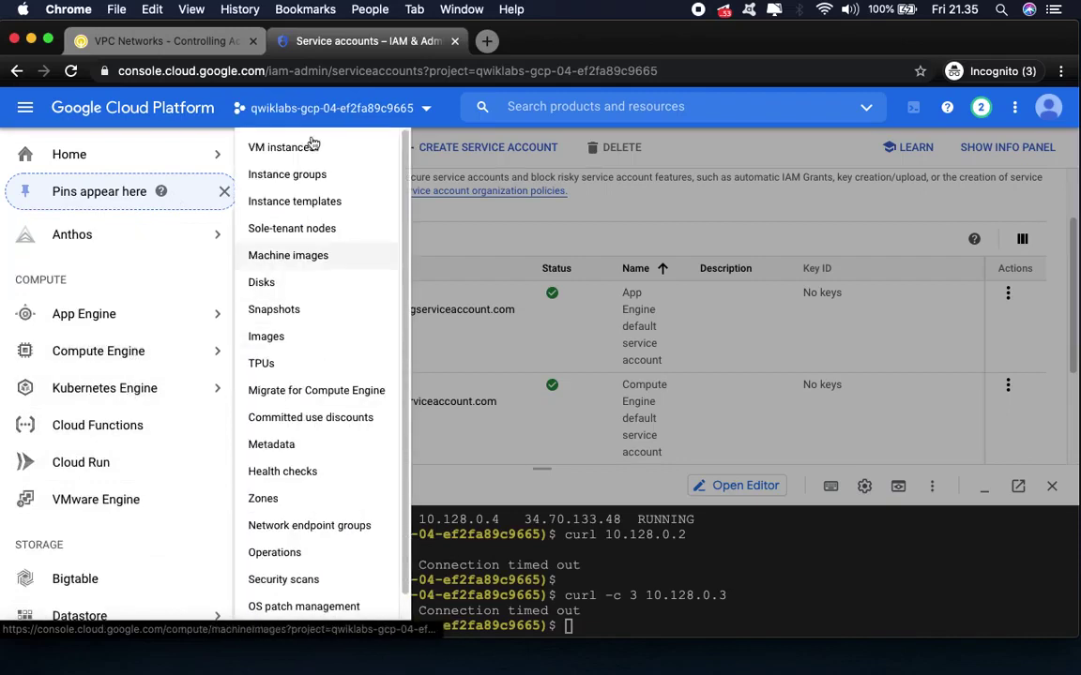
click(212, 41)
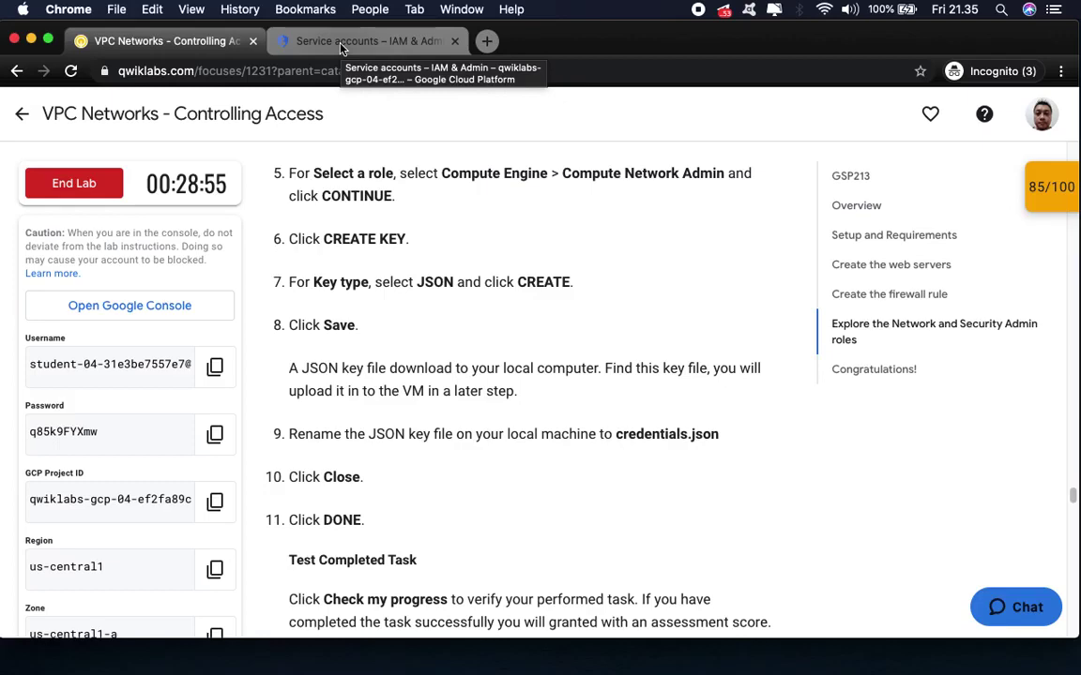
click(343, 48)
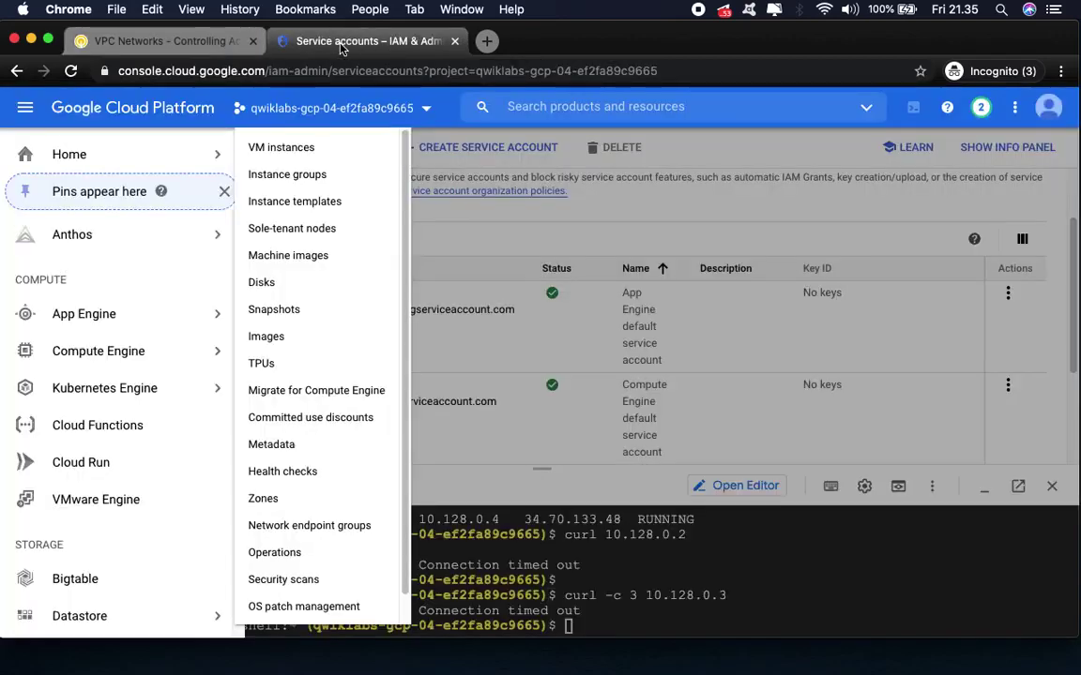
click(298, 151)
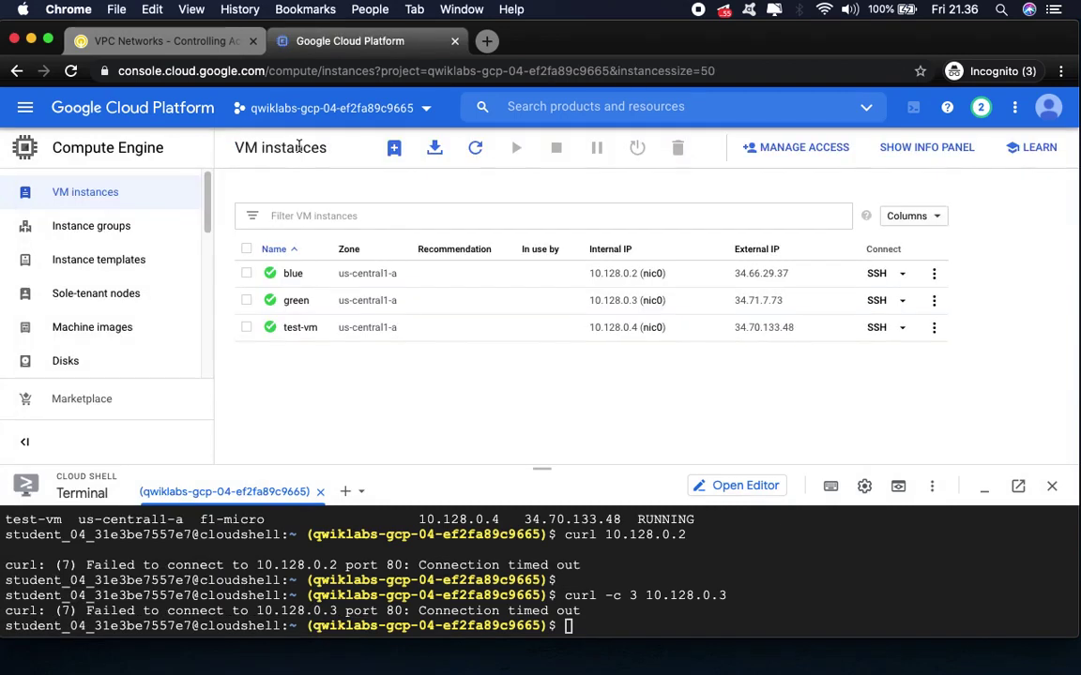
click(222, 43)
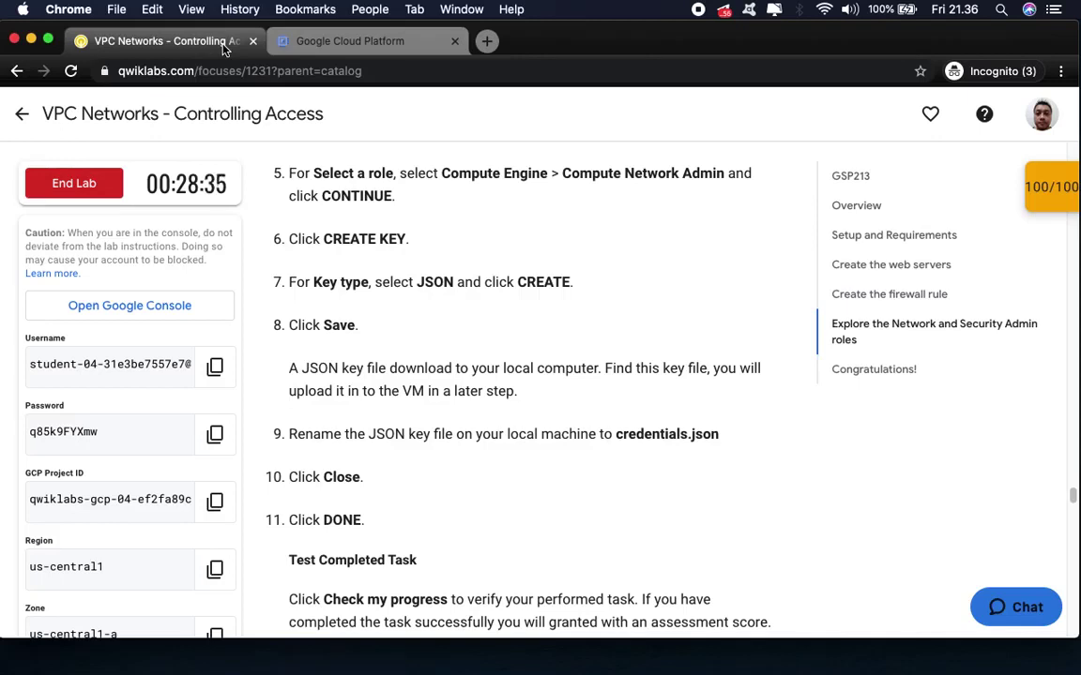
click(341, 41)
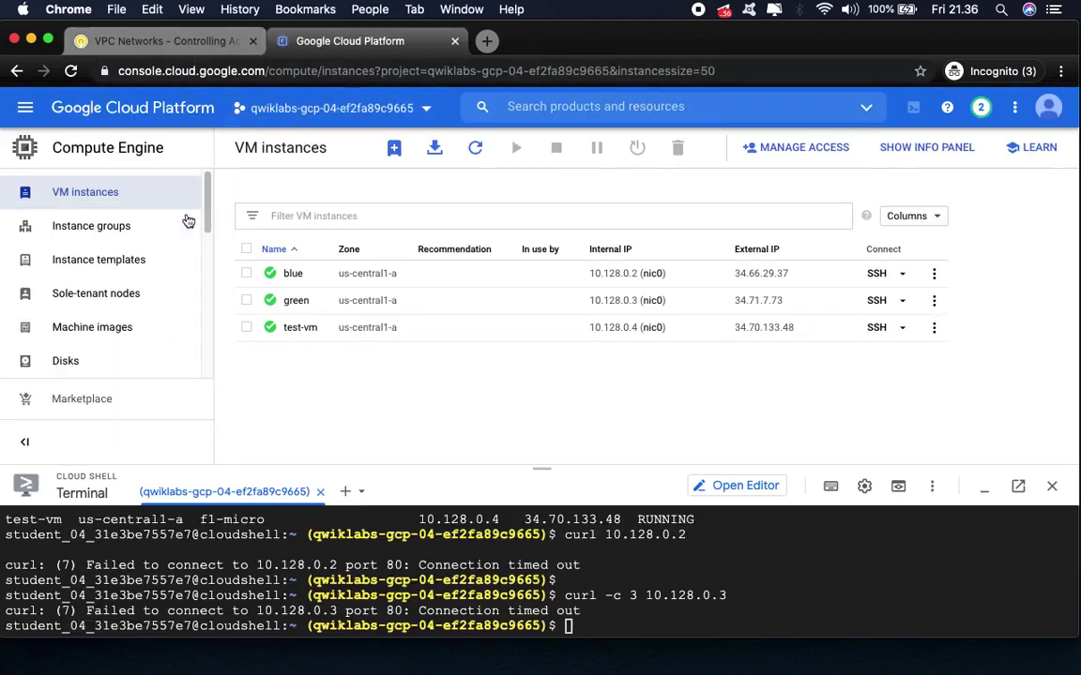
- Reread the lab's service account steps, from opening the service accounts page to renaming the key file credentials.json
mouse_move(207, 222)
mouse_down()
mouse_move(182, 373)
mouse_move(184, 90)
mouse_up()
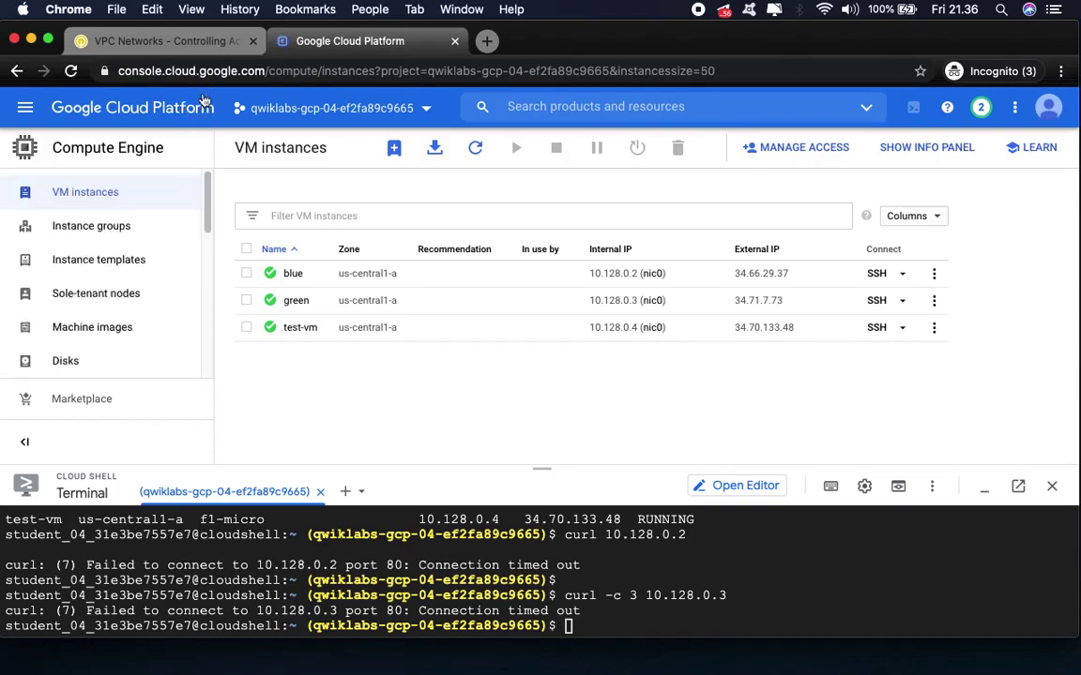
click(167, 47)
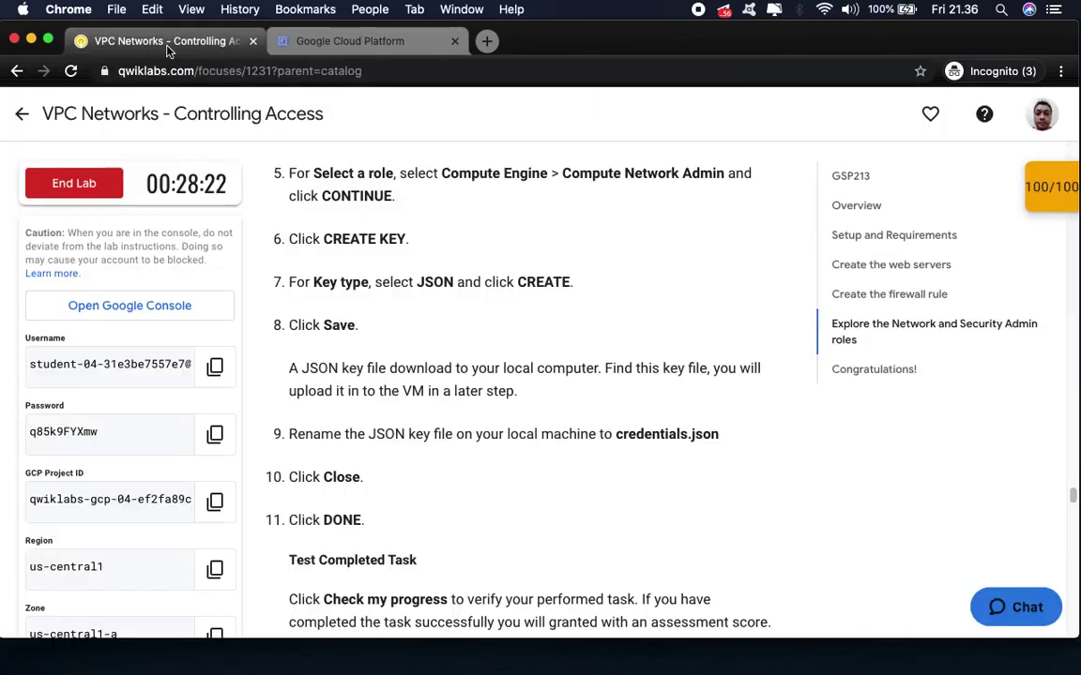
scroll(489, 243, up, 1)
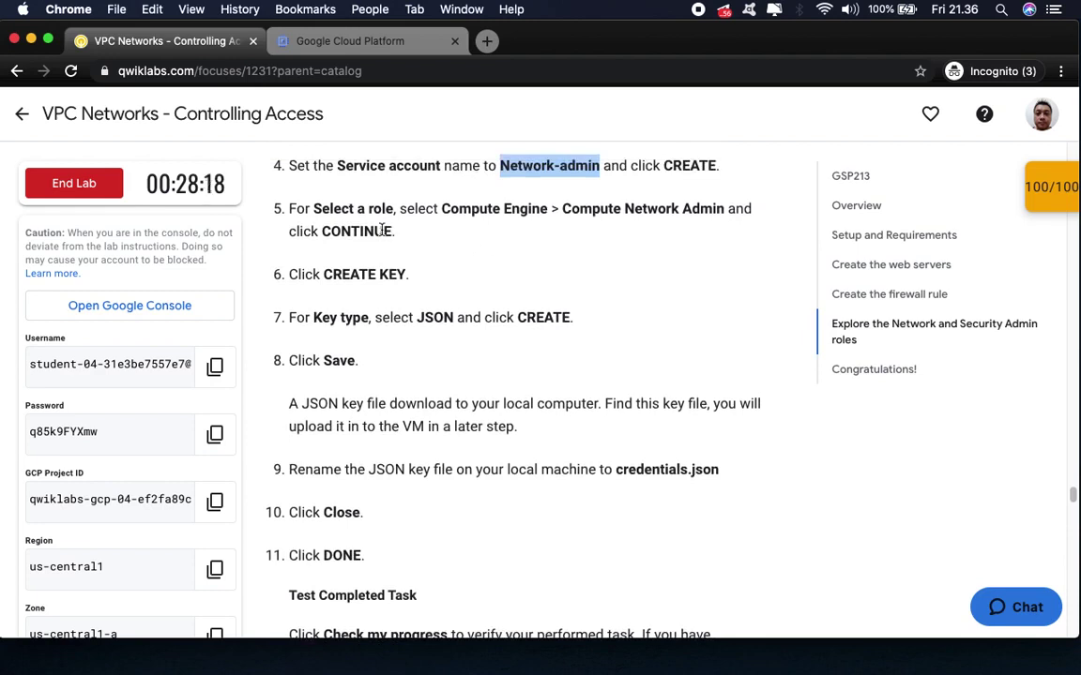
scroll(484, 249, up, 2)
scroll(484, 248, up, 1)
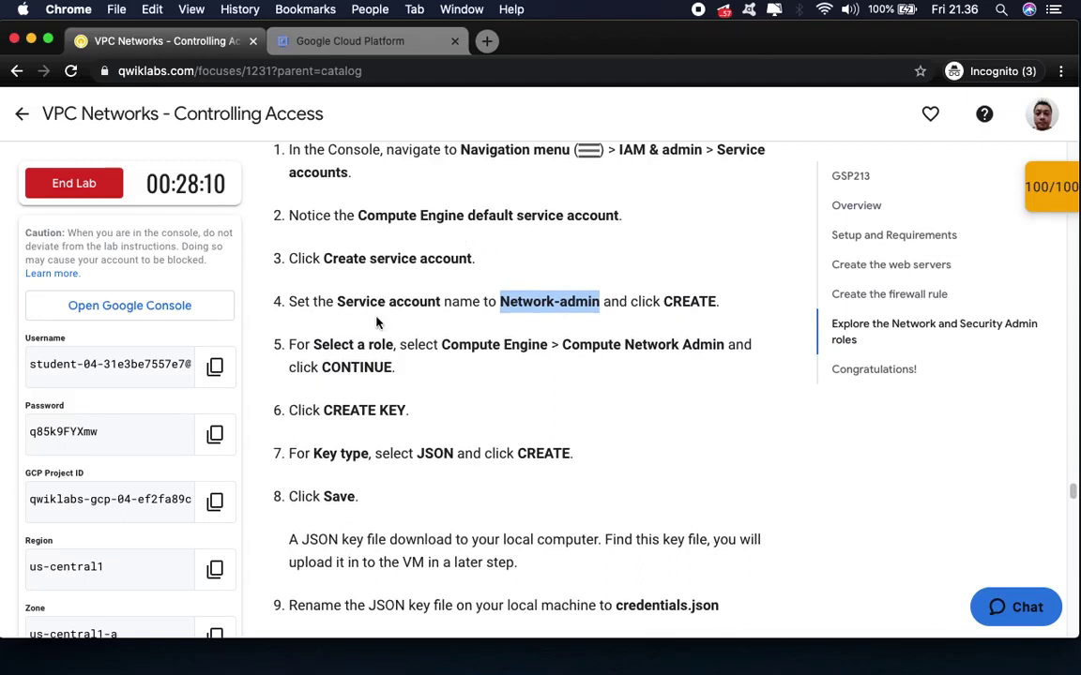
- Compare the console's IAM & Admin and APIs & Services entries with the lab's service account instructions
click(396, 42)
click(190, 42)
click(337, 42)
click(28, 110)
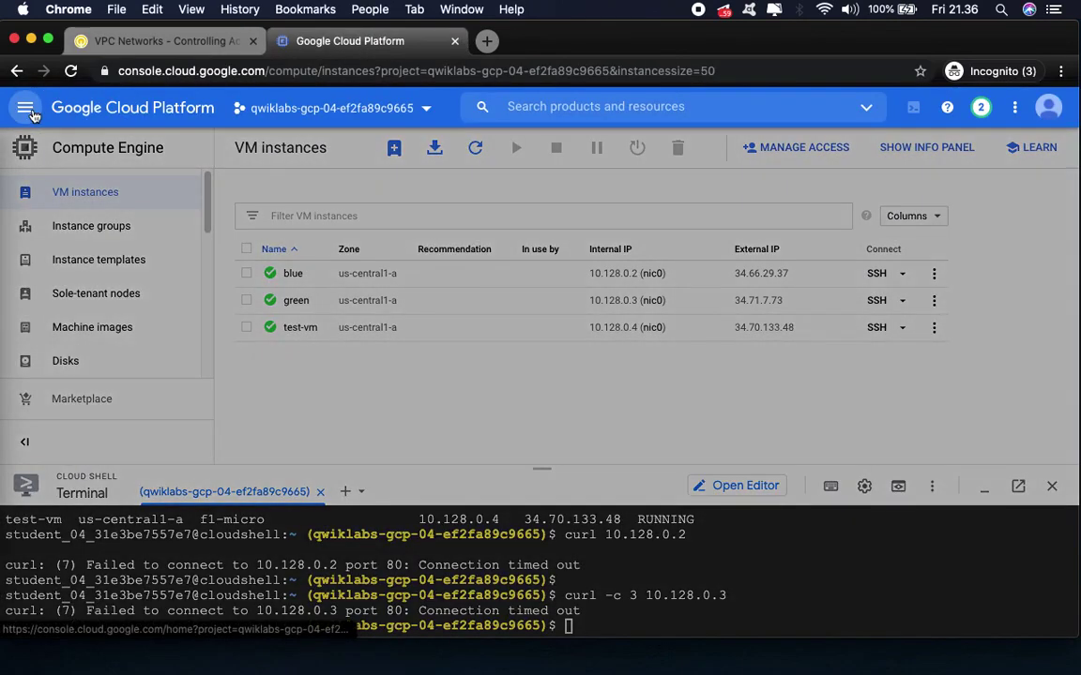
mouse_move(140, 393)
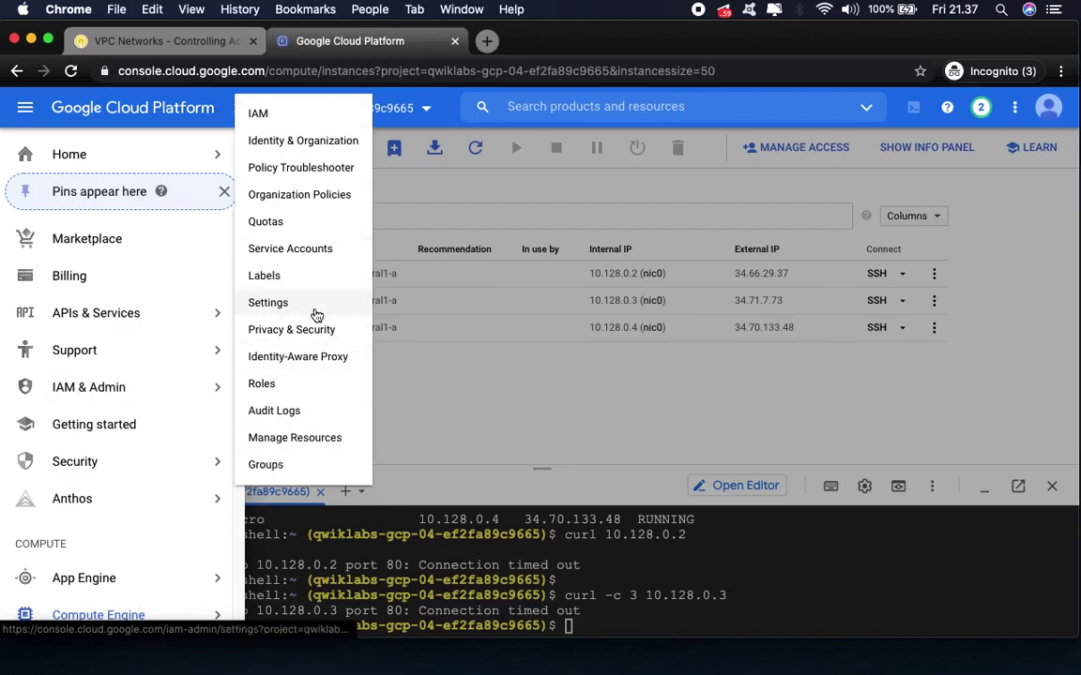
click(177, 41)
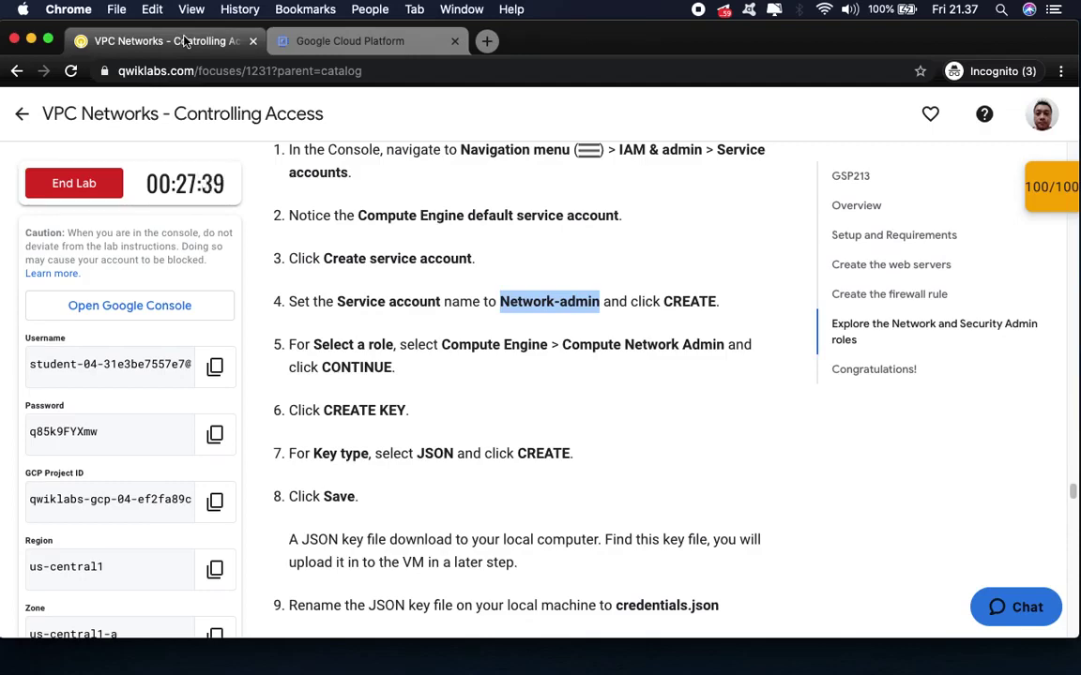
click(309, 42)
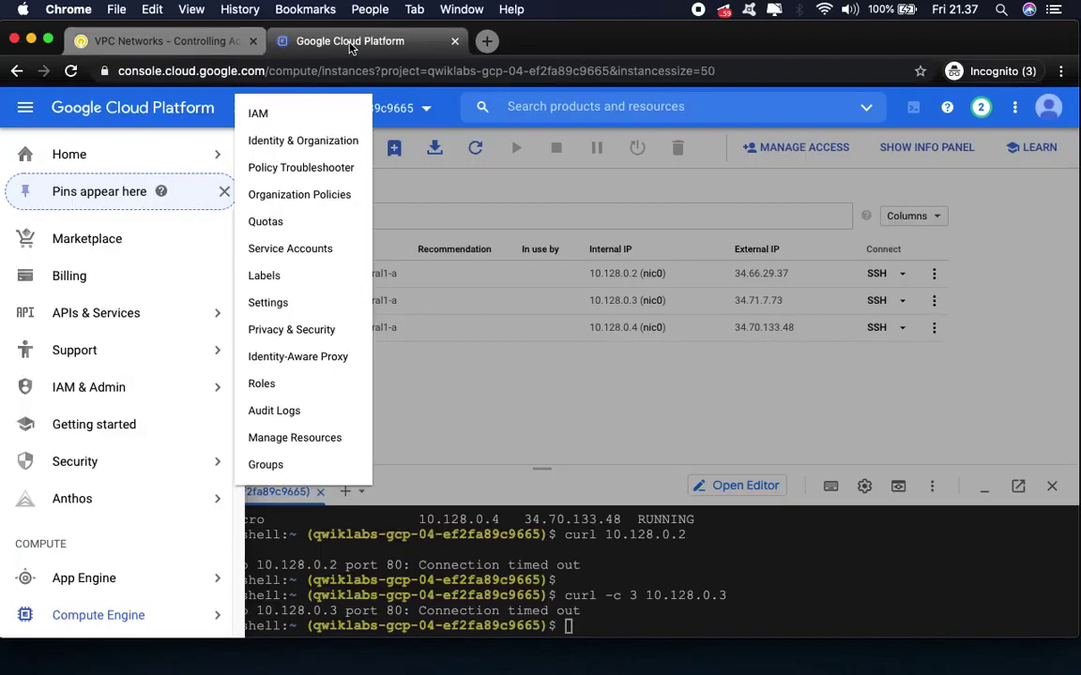
click(171, 43)
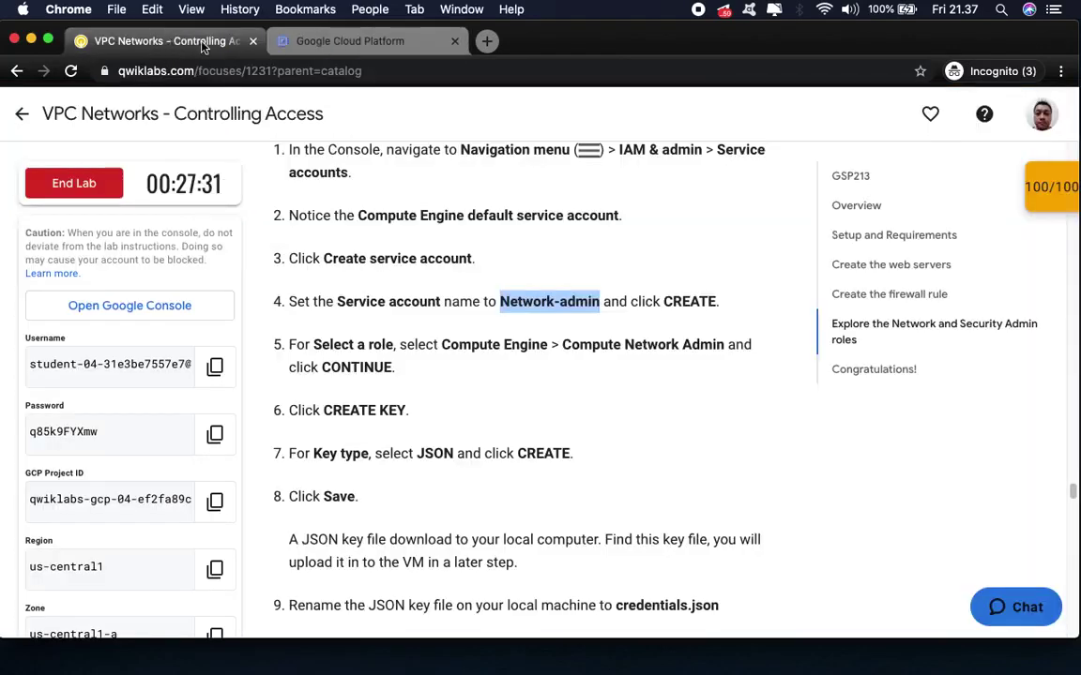
click(346, 39)
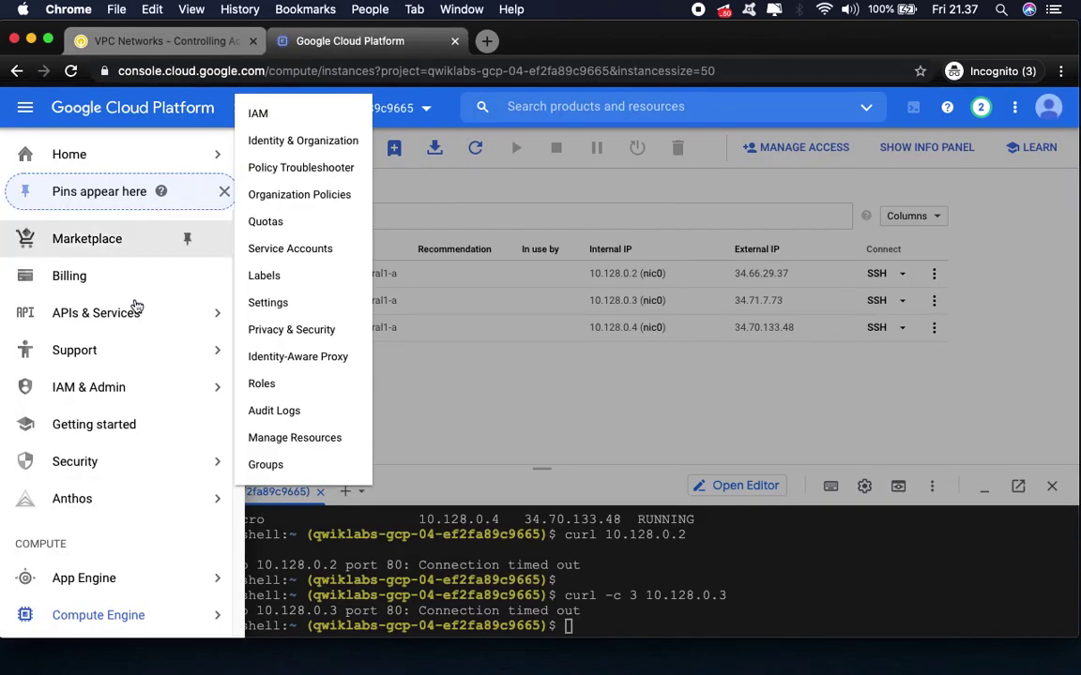
mouse_move(125, 314)
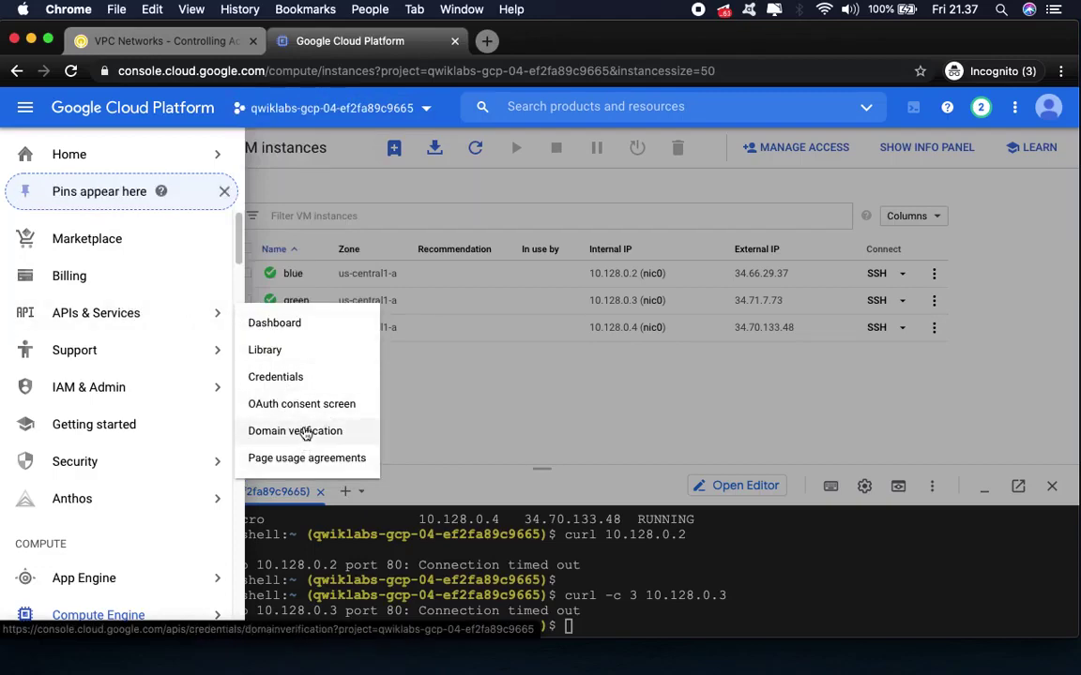
- Open the project's IAM & Admin service accounts page, as the lab's Create a service account section instructs
click(176, 48)
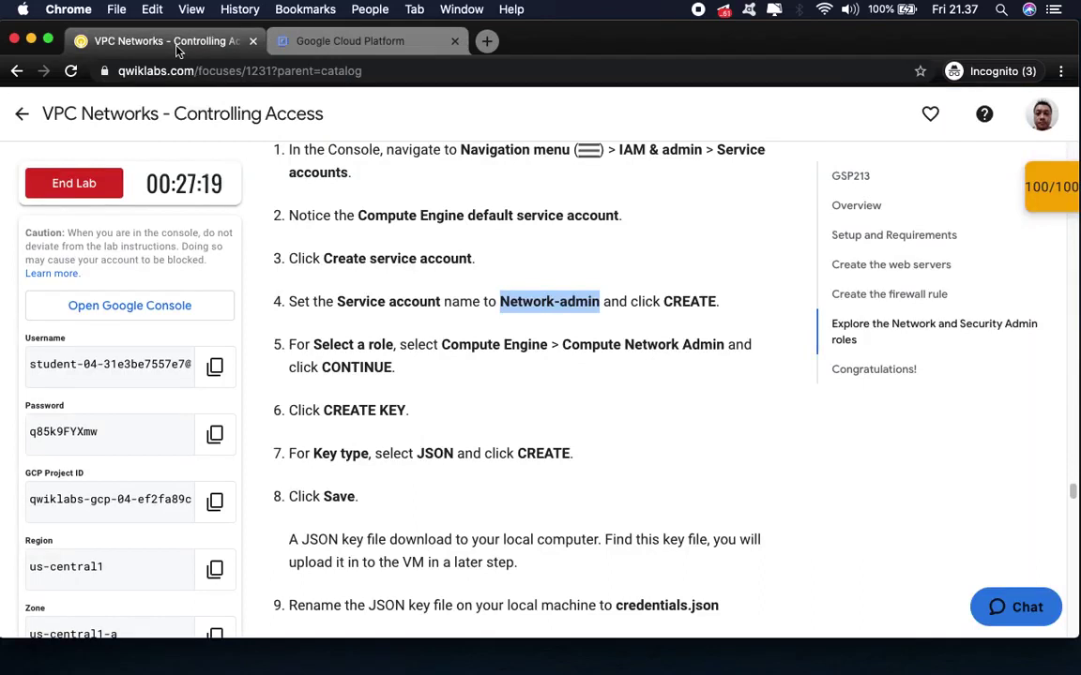
scroll(694, 309, up, 3)
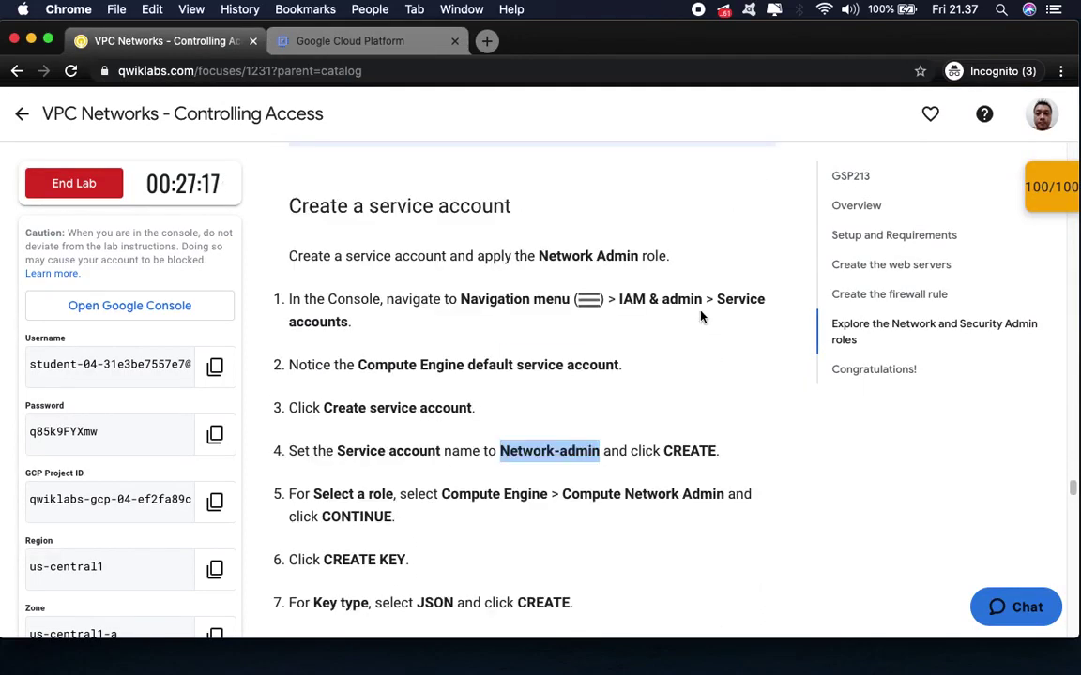
scroll(683, 307, down, 2)
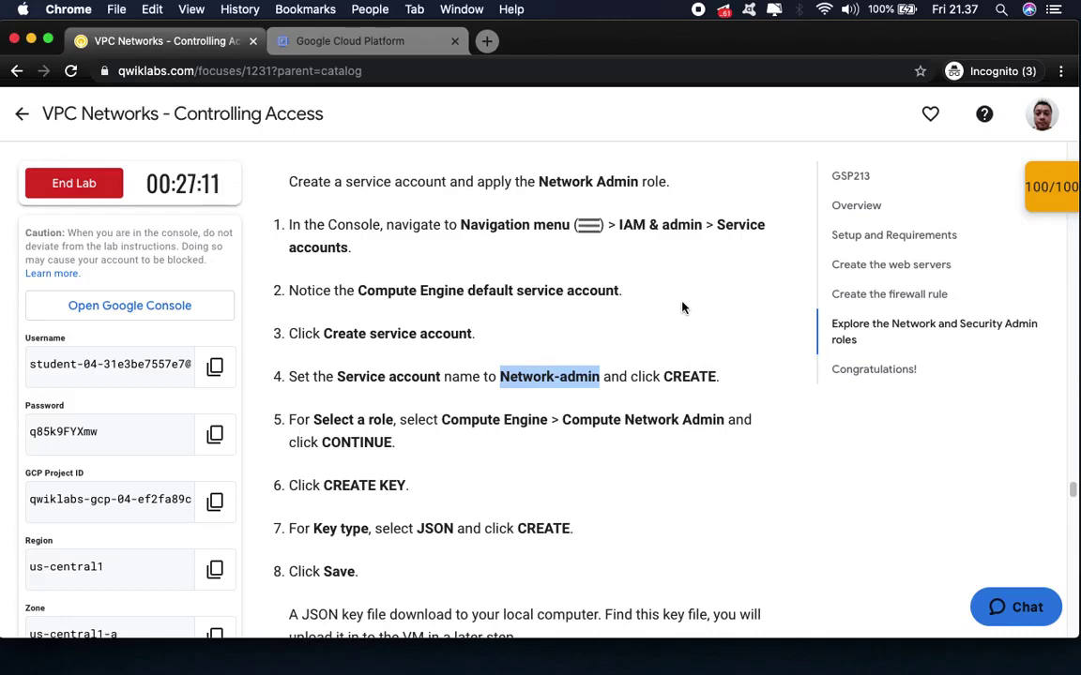
click(317, 53)
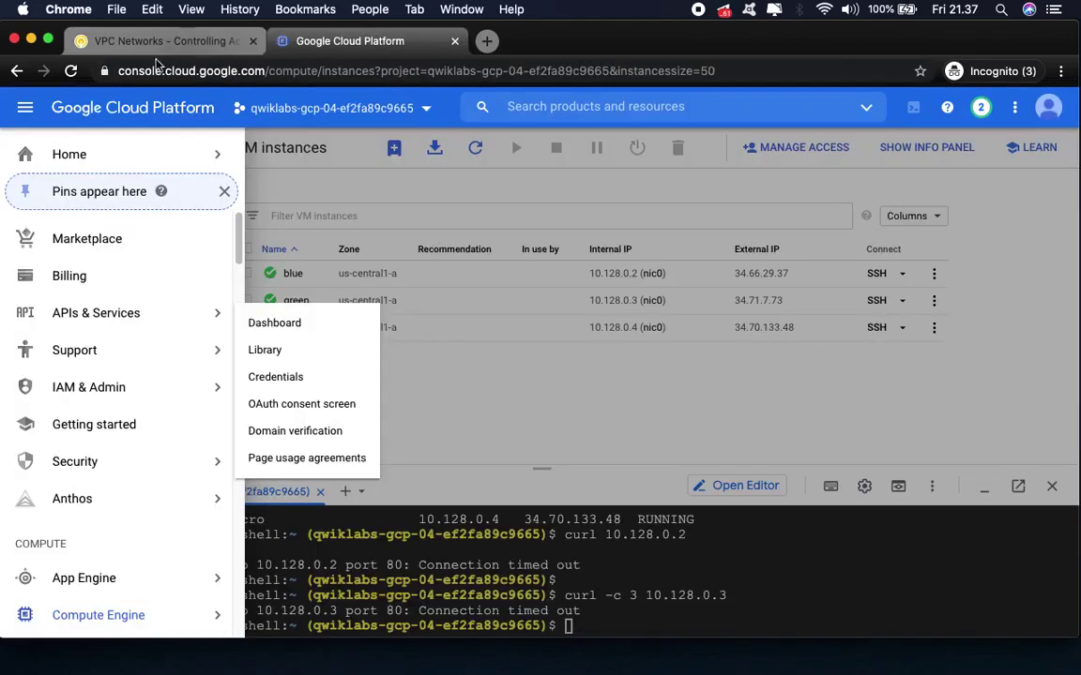
click(24, 108)
click(24, 107)
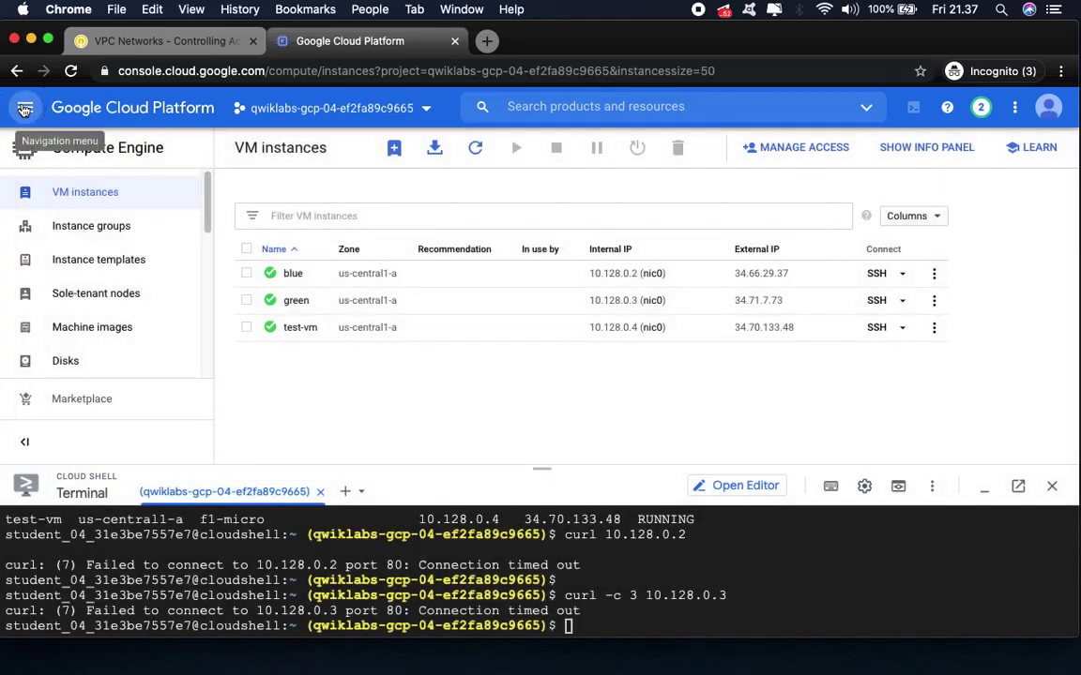
mouse_move(110, 353)
mouse_move(117, 390)
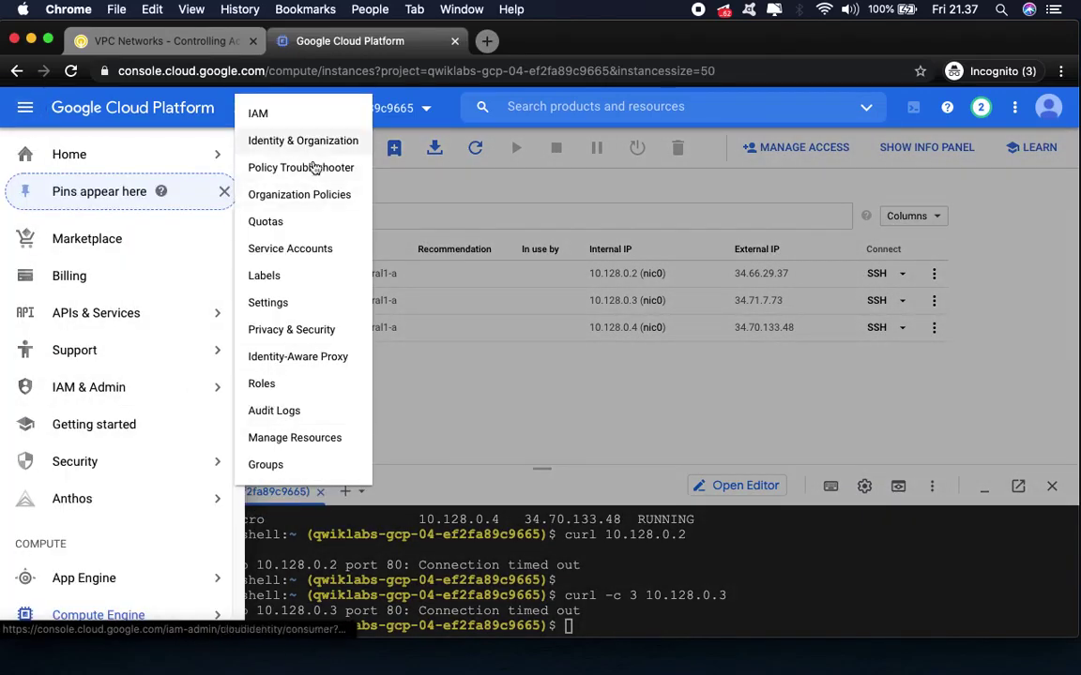
click(298, 249)
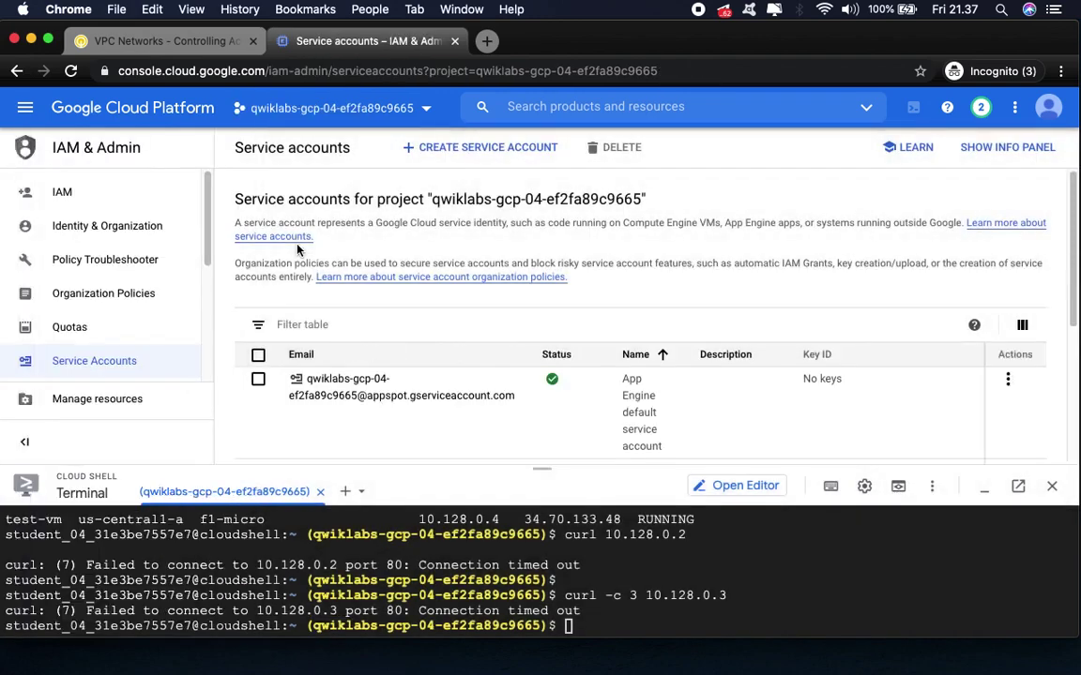
- Check the service accounts list for the Compute Engine default and Network-admin accounts named in the lab
click(159, 41)
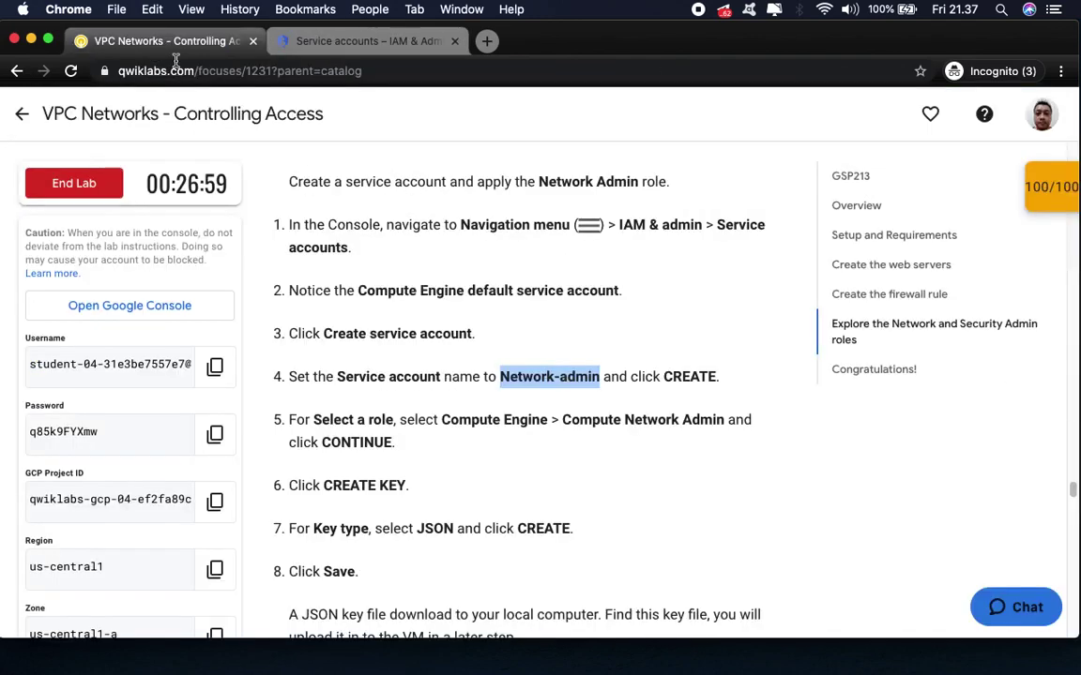
scroll(545, 367, down, 3)
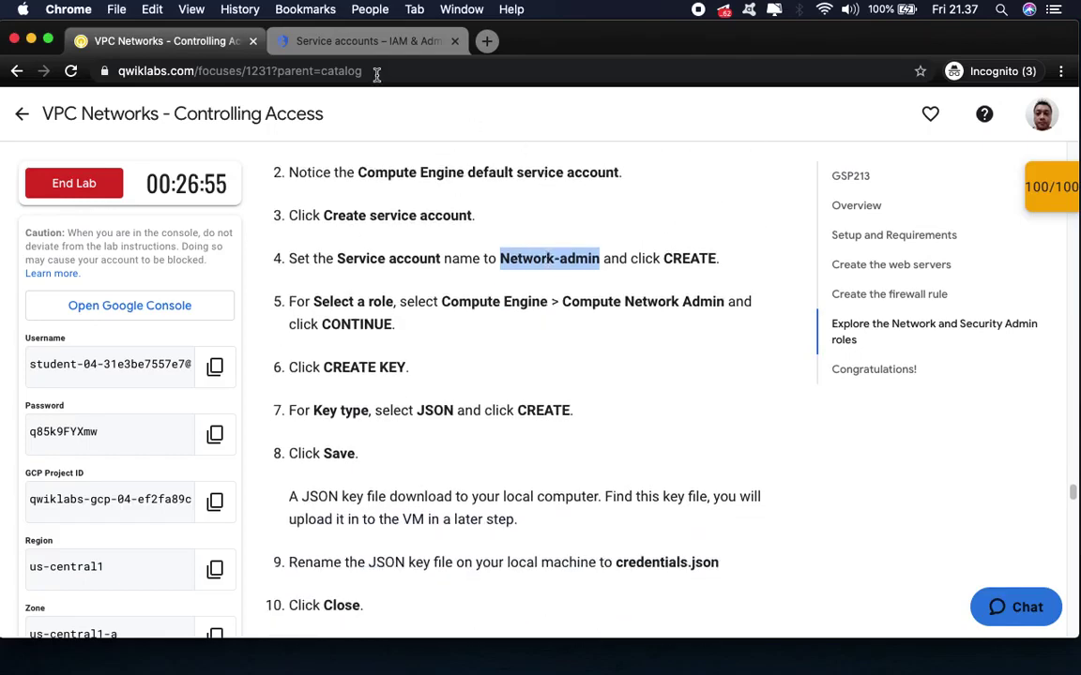
click(358, 45)
scroll(560, 426, down, 1)
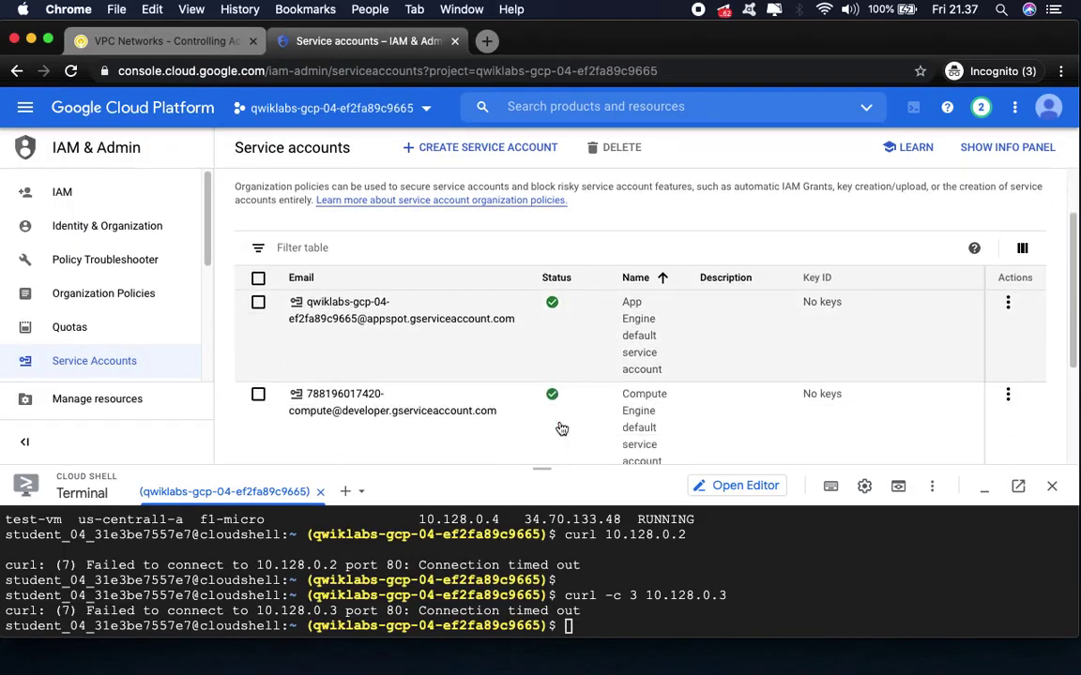
scroll(560, 429, down, 1)
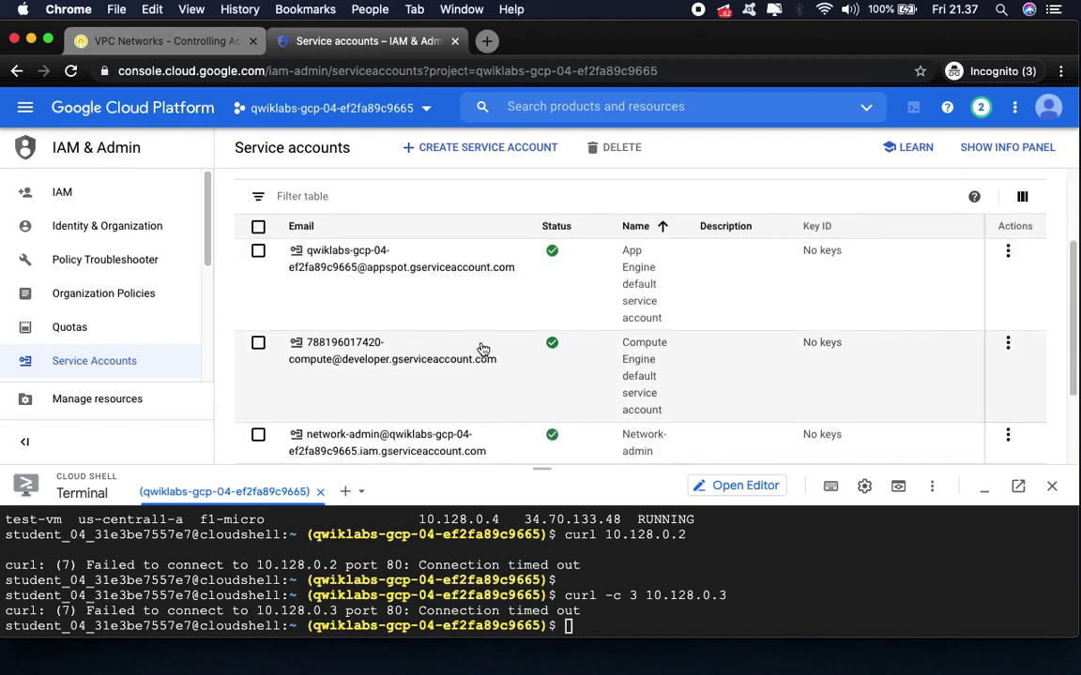
- Compare the lab's Compute Network Admin role and JSON key steps with the project's service accounts list
click(155, 40)
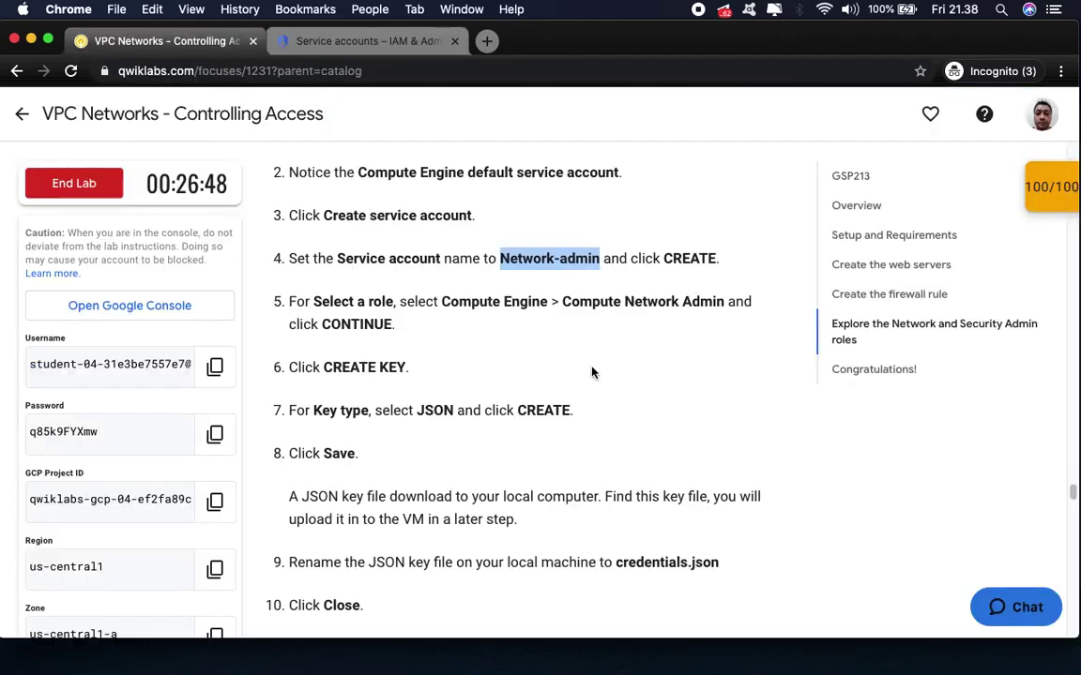
scroll(591, 372, down, 1)
scroll(591, 372, down, 1)
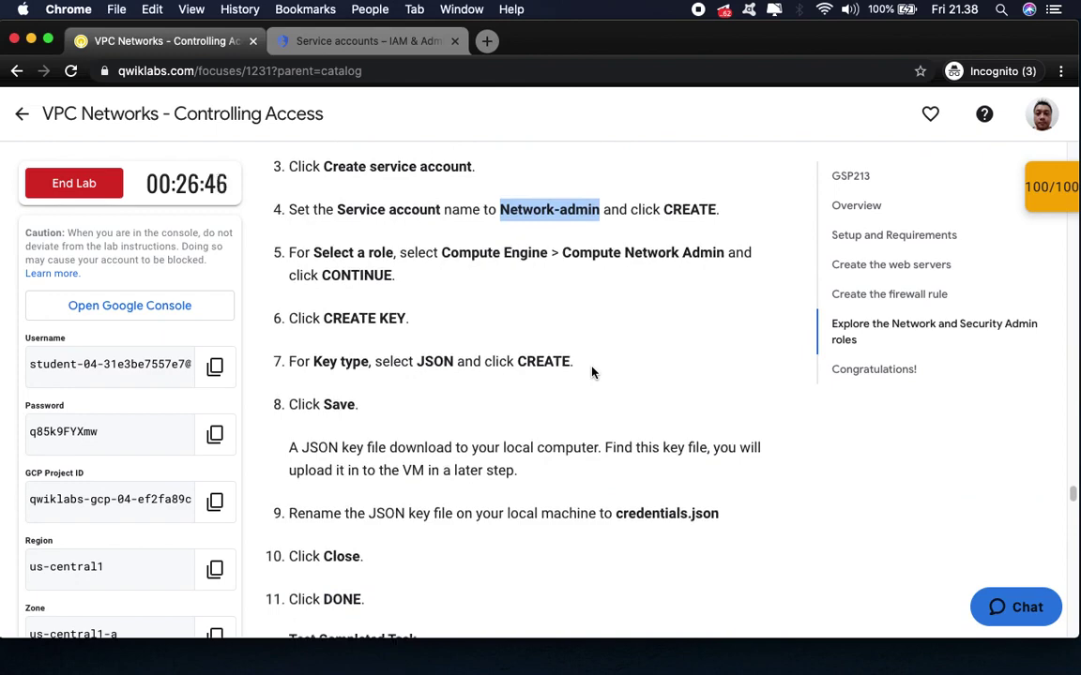
click(375, 43)
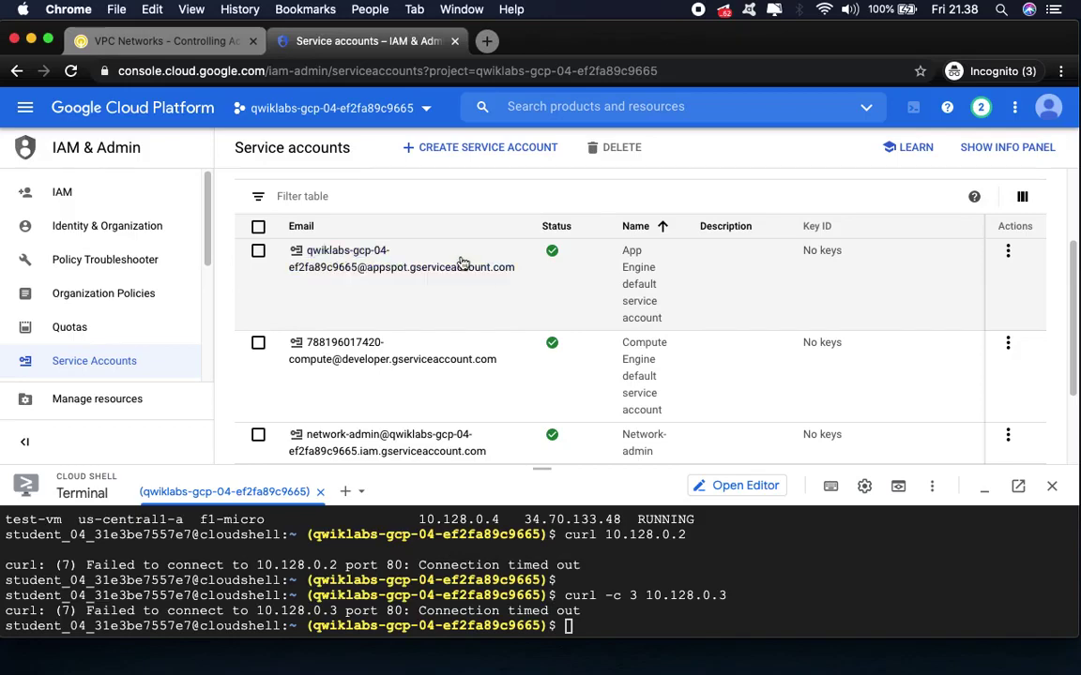
click(183, 42)
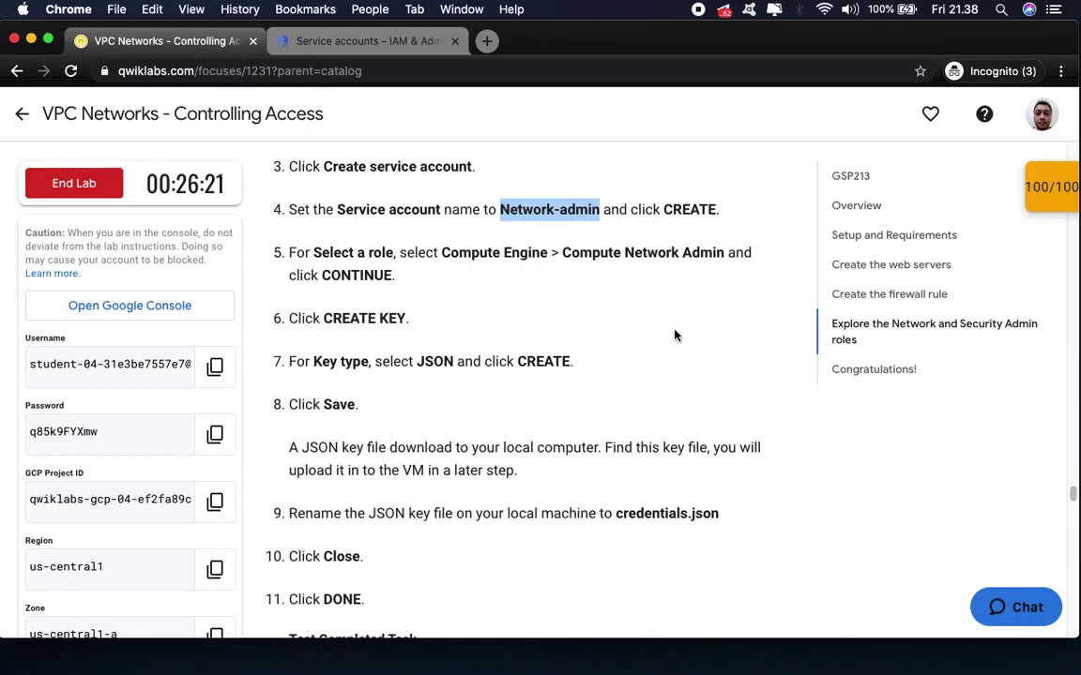
scroll(674, 336, up, 3)
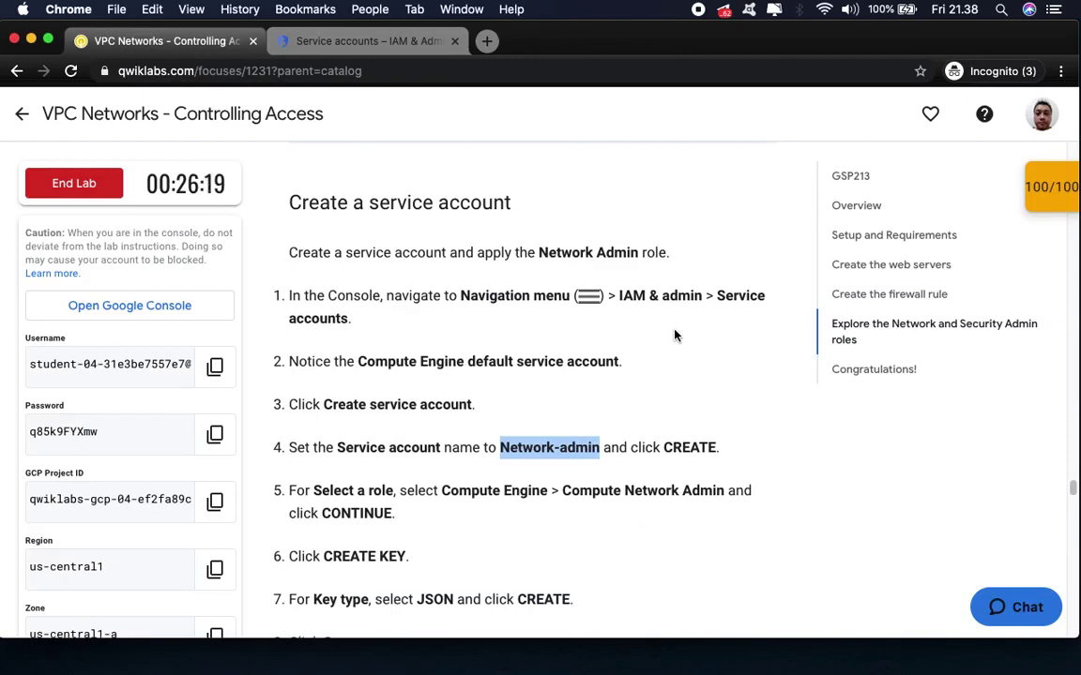
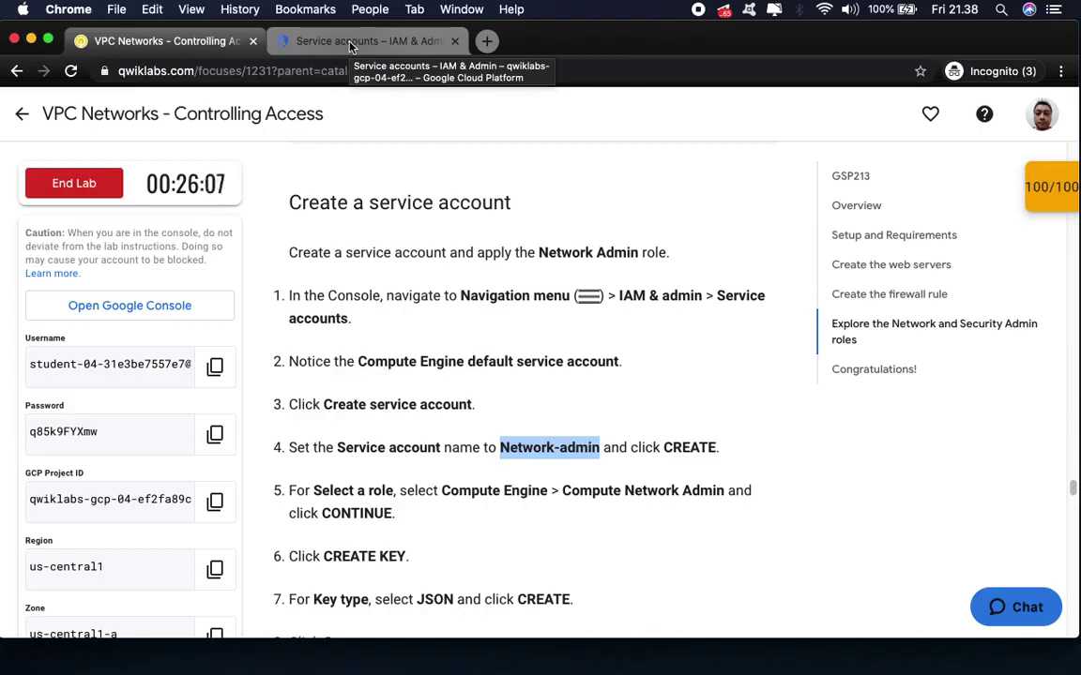
scroll(410, 395, down, 4)
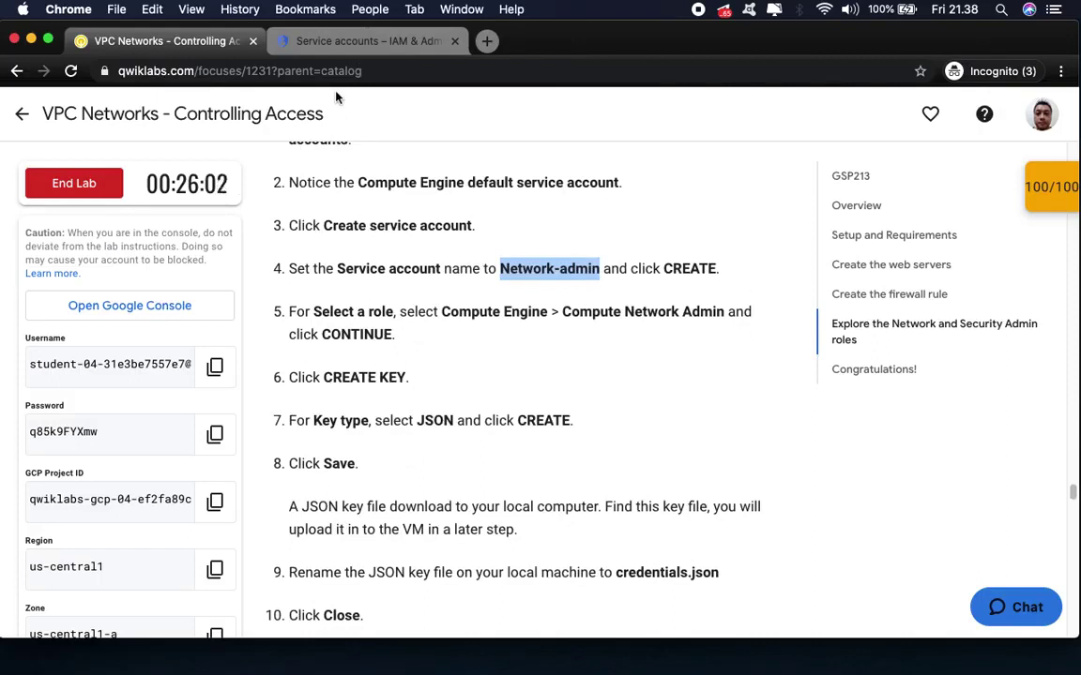
- Look through the console's Compute Engine and App Engine entries, and open the Kubernetes Engine clusters page
click(348, 41)
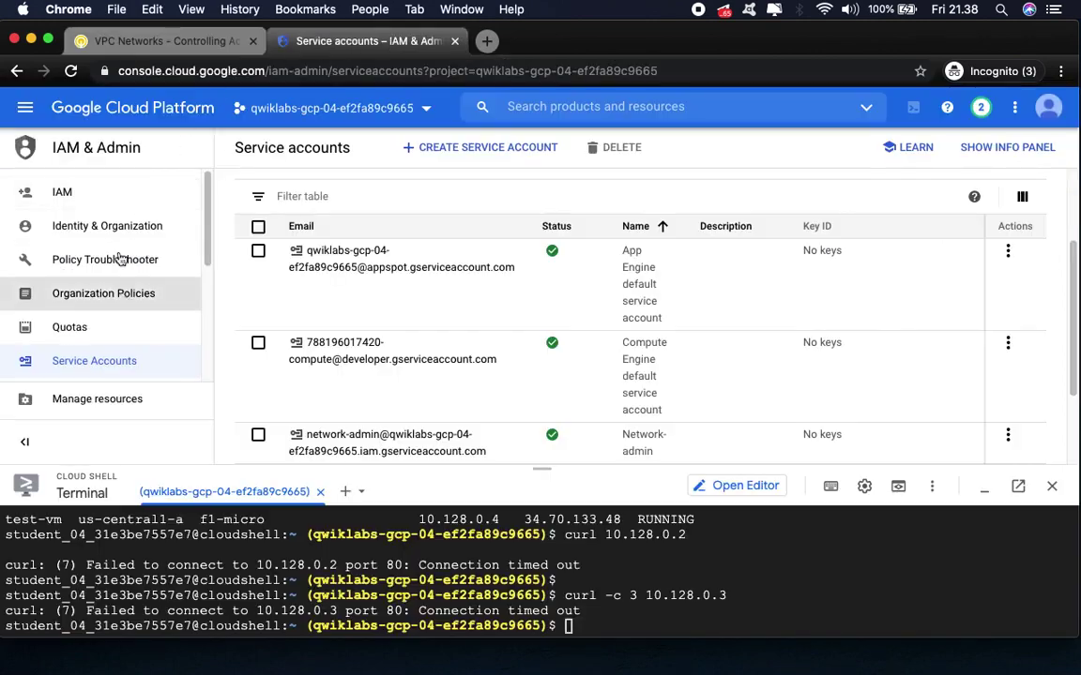
click(35, 110)
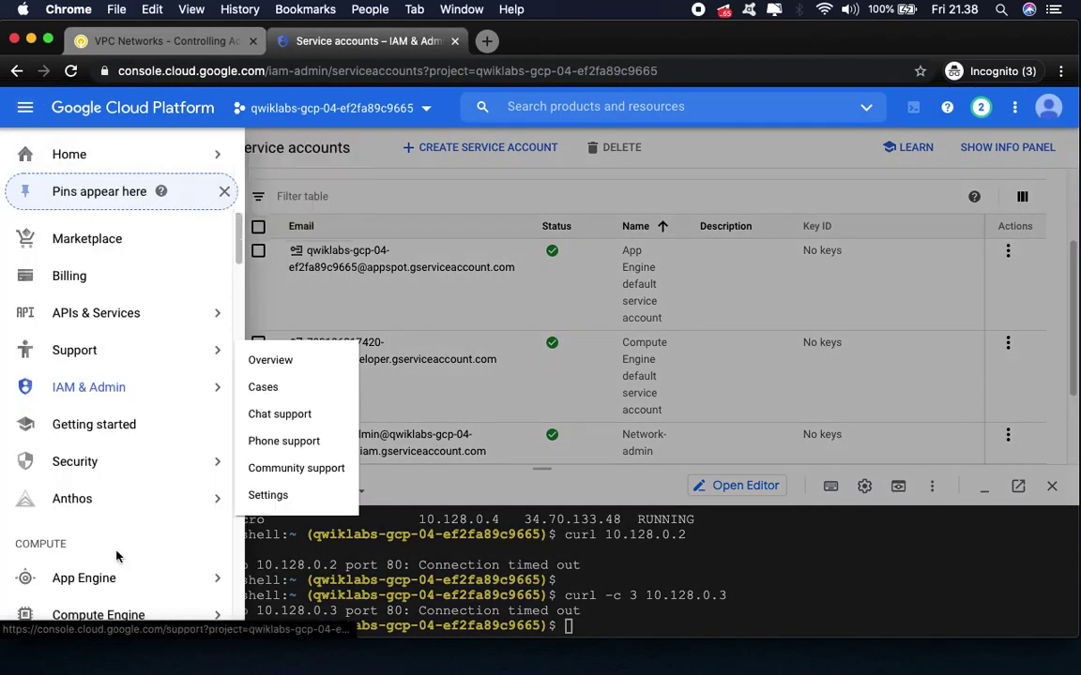
scroll(116, 554, down, 2)
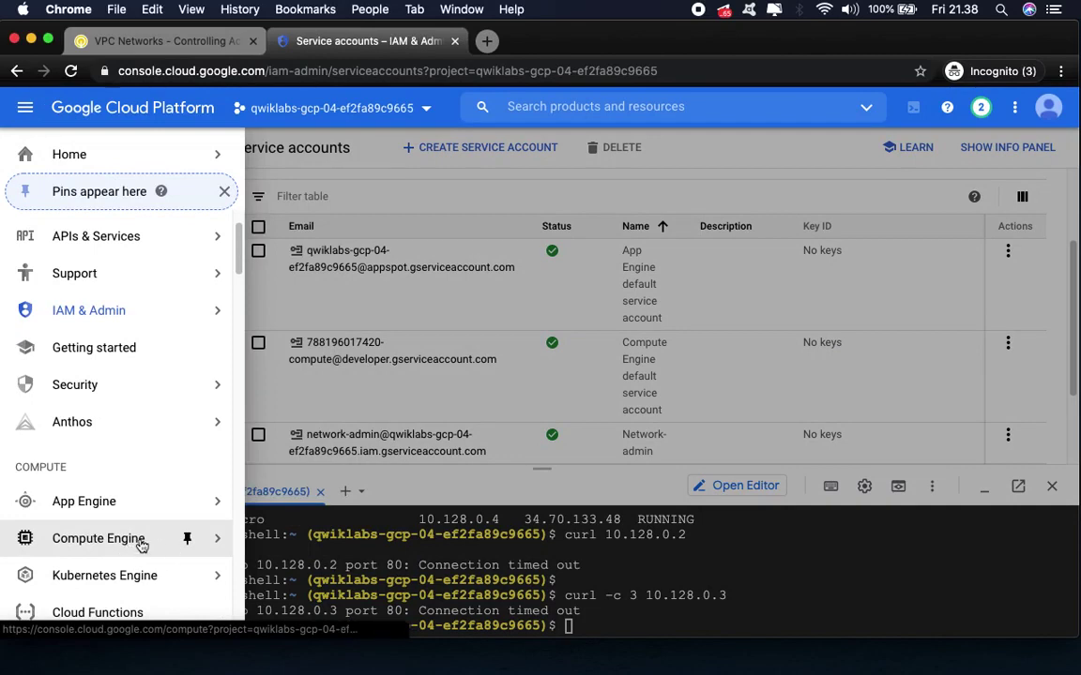
mouse_move(220, 545)
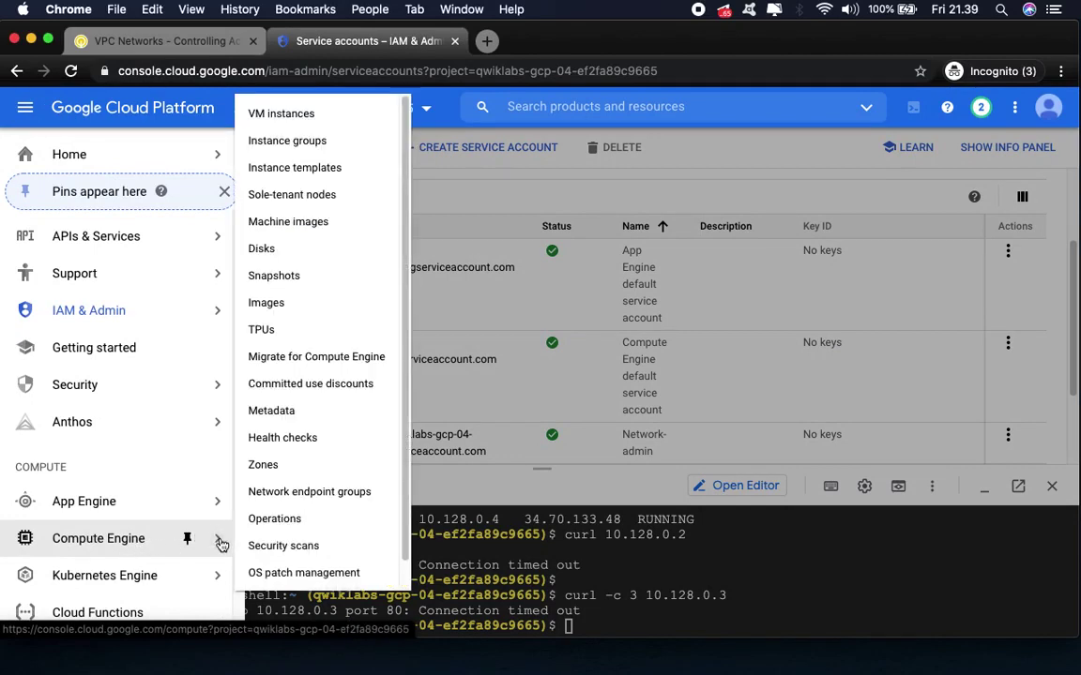
scroll(336, 535, down, 1)
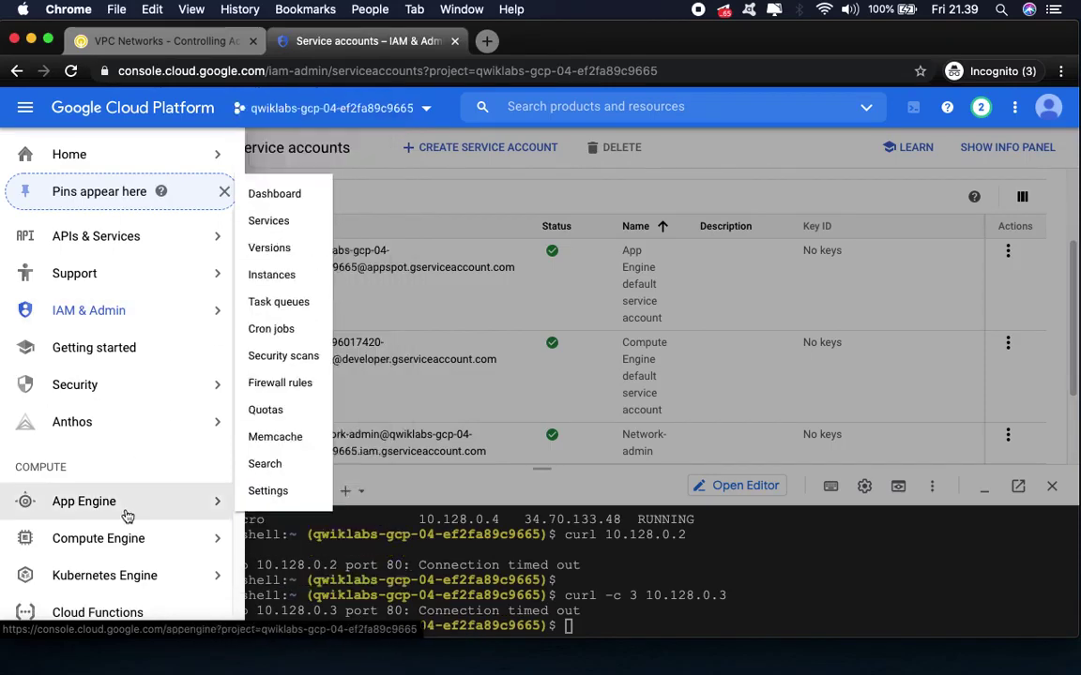
click(108, 577)
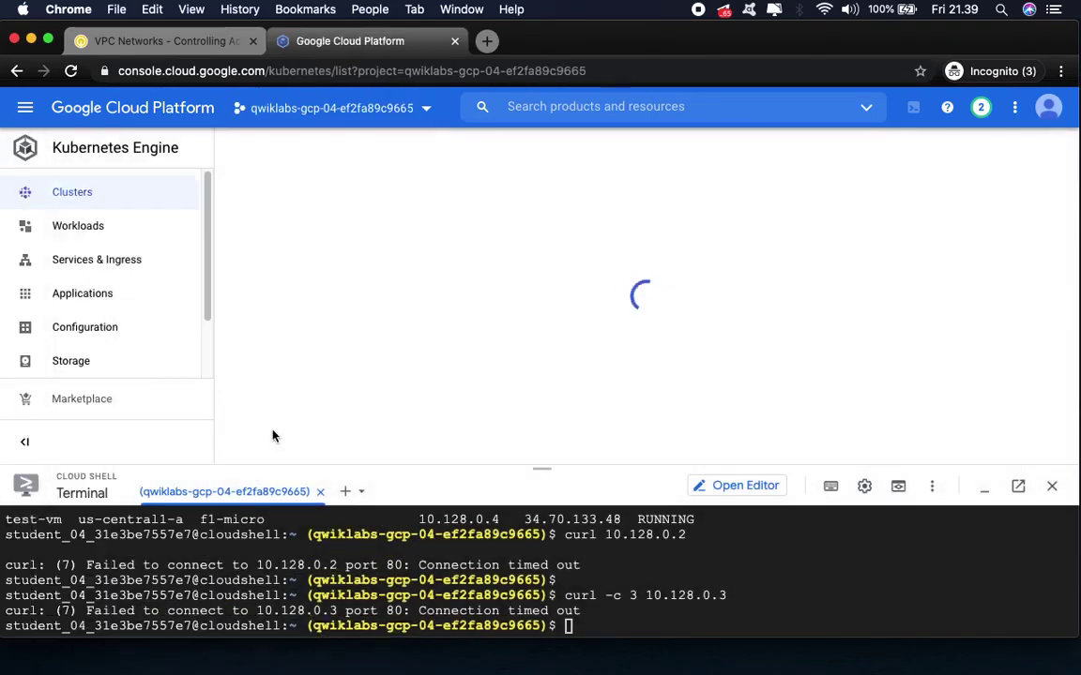
- Go back from the Kubernetes Engine clusters page to the project's service accounts and reread the lab's role selection instruction
click(17, 70)
click(154, 41)
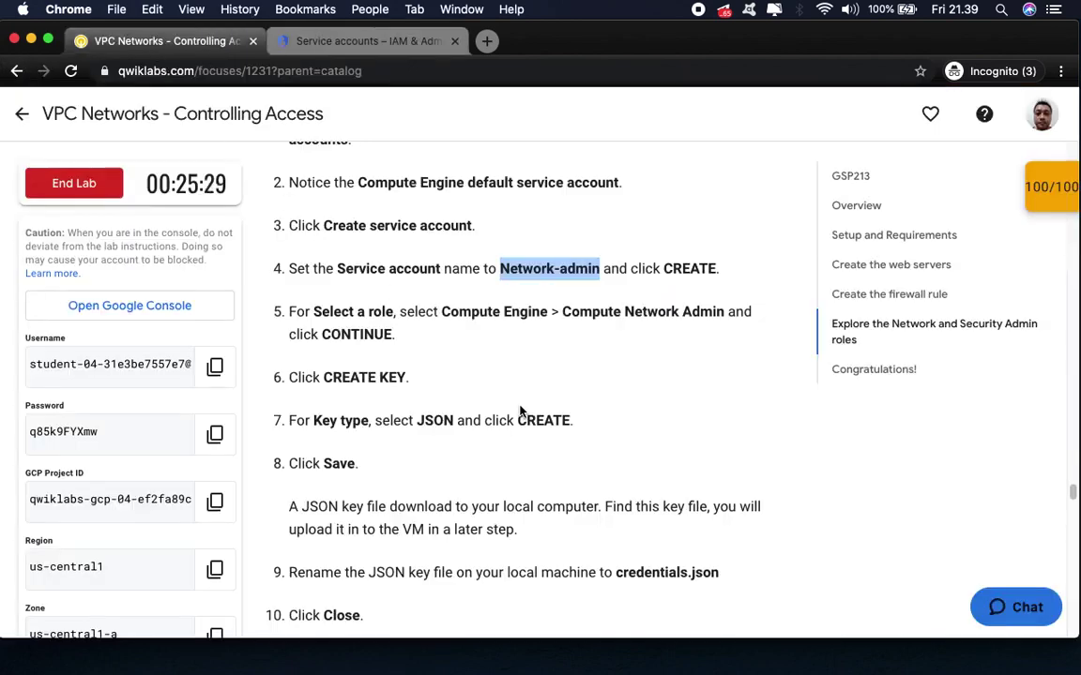
click(381, 311)
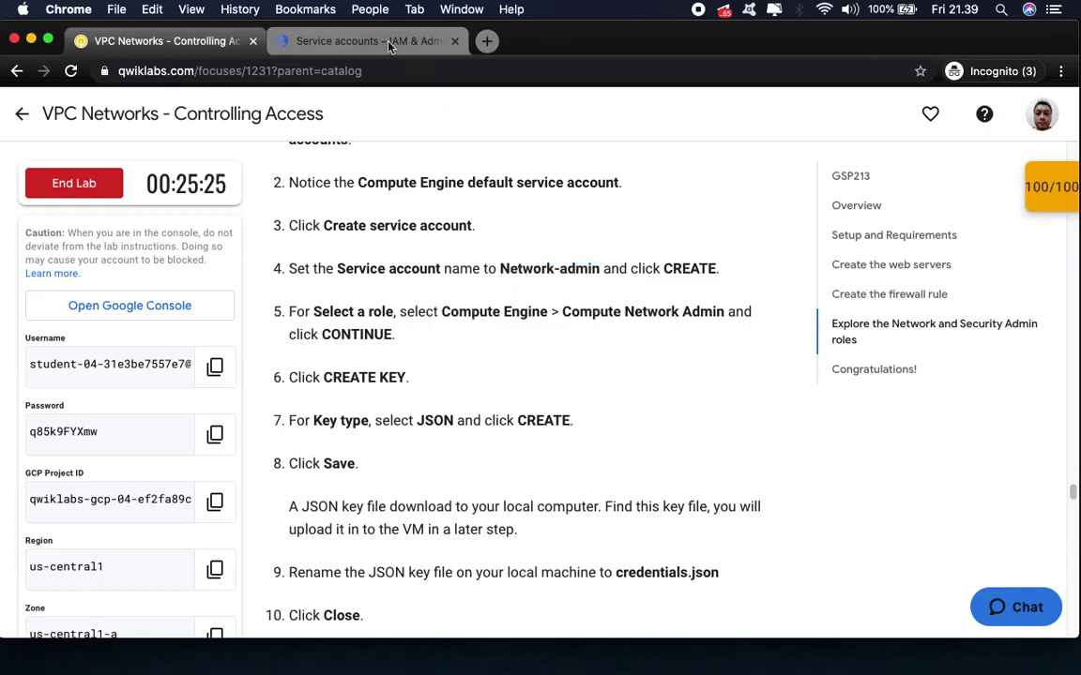
- Look through the console's Compute Engine entries for the role selection described in the lab's Create a service account steps
click(349, 40)
click(24, 109)
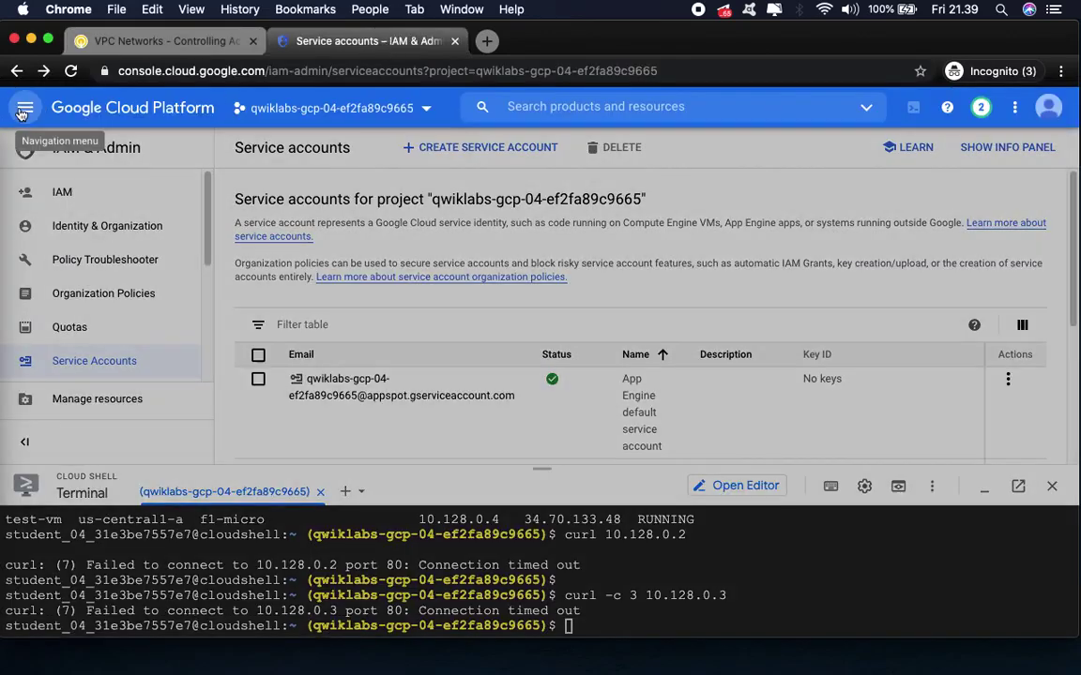
mouse_move(122, 615)
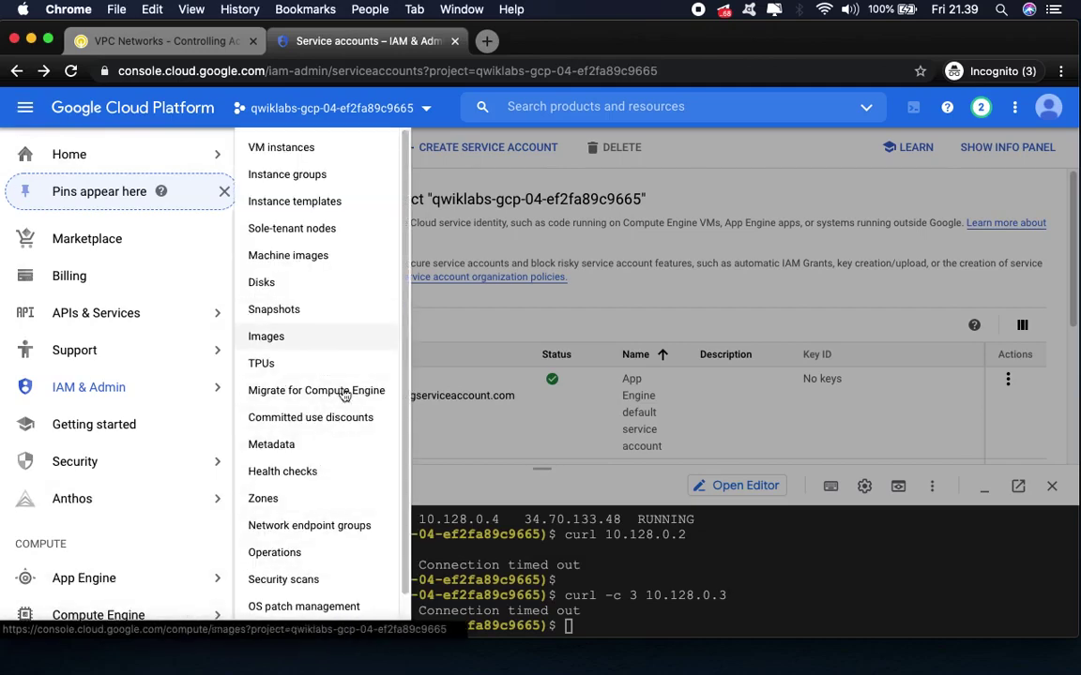
scroll(354, 554, down, 1)
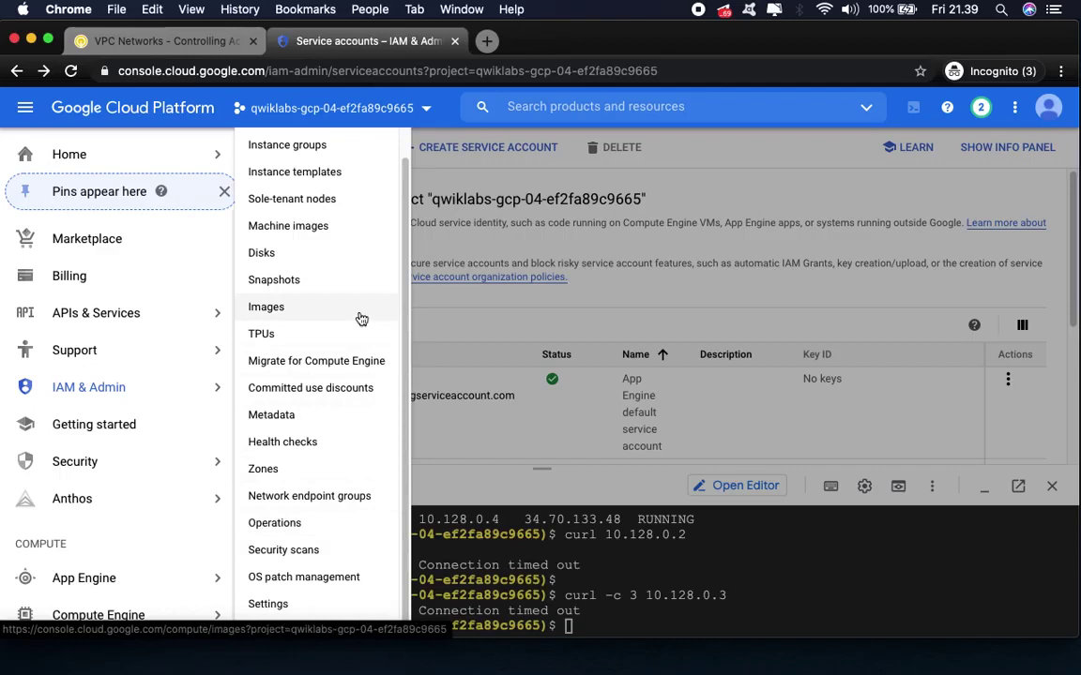
scroll(409, 141, up, 1)
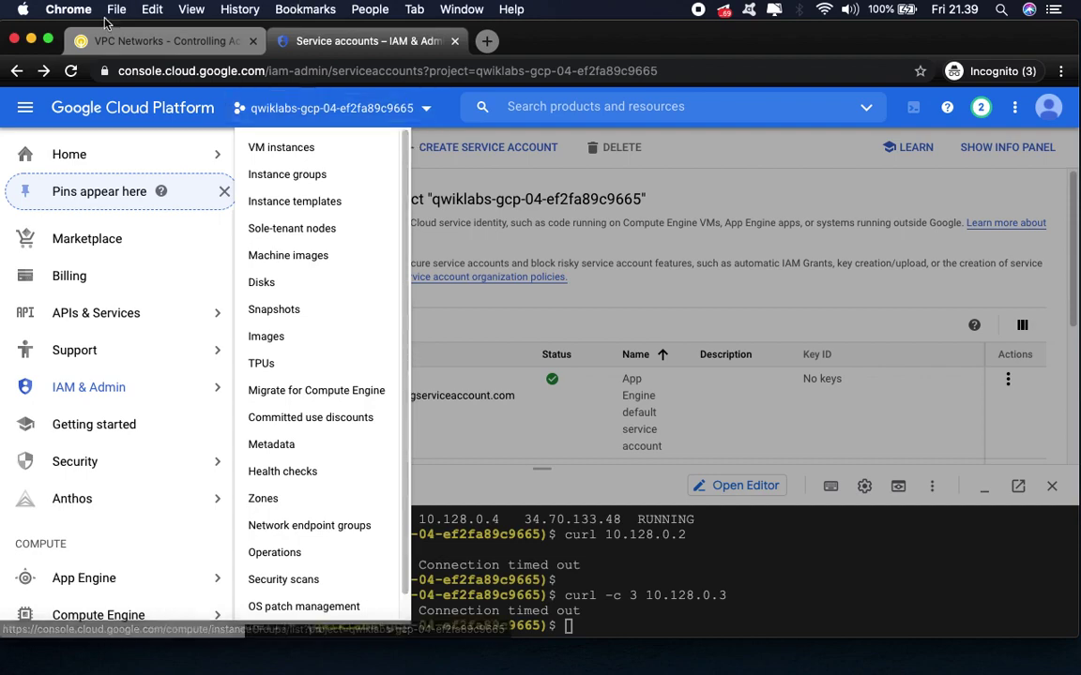
click(148, 42)
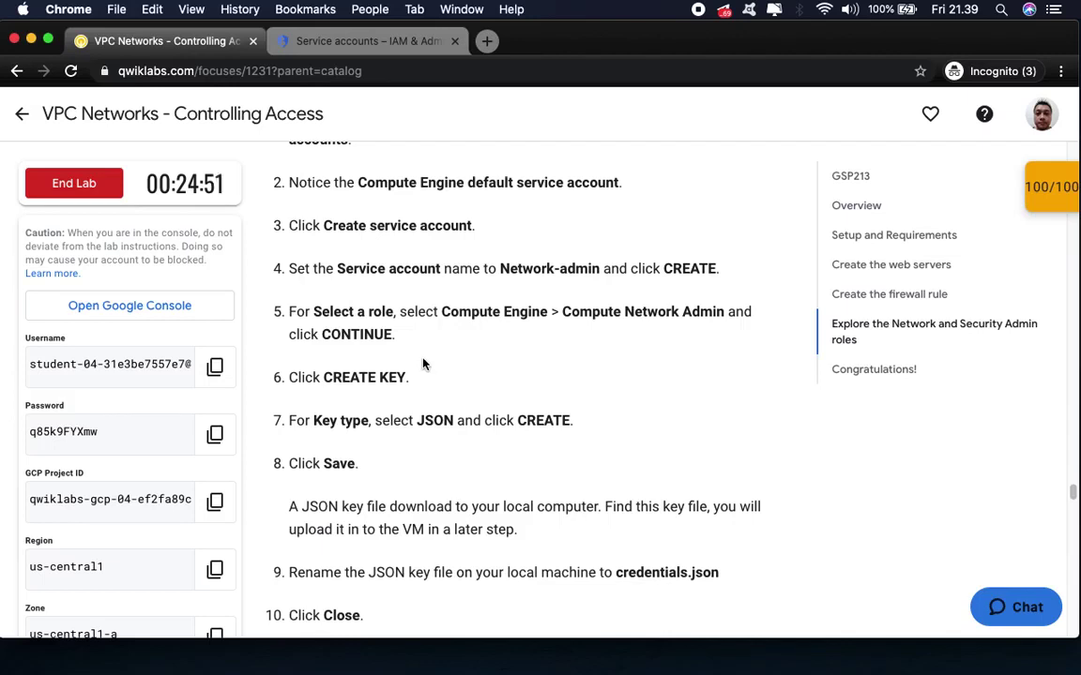
click(316, 47)
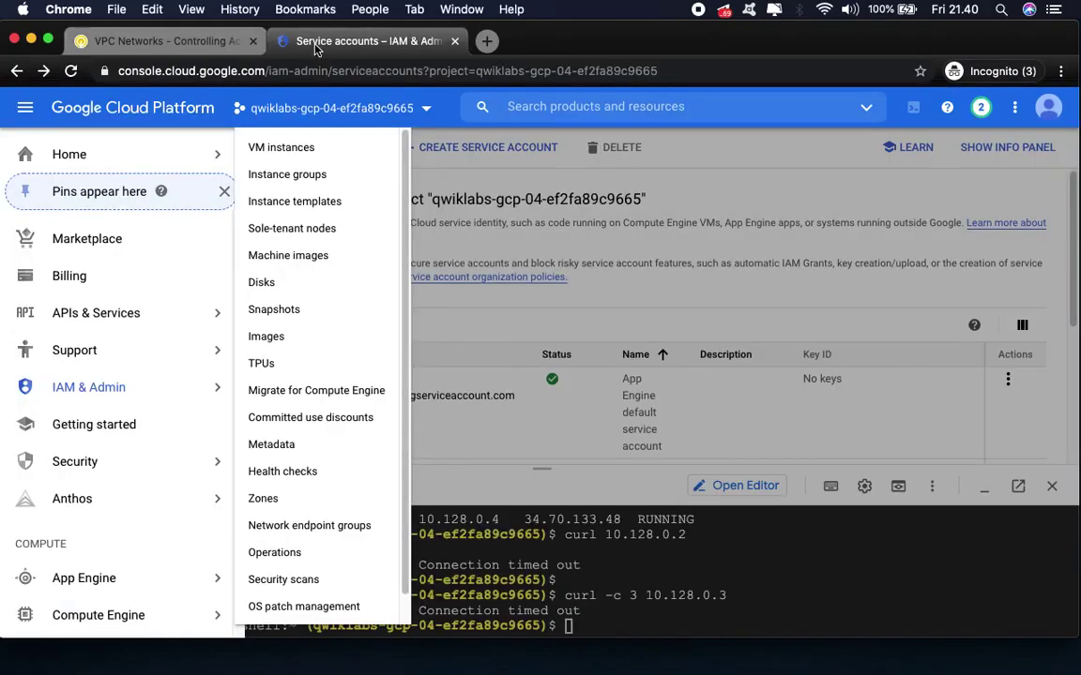
click(169, 41)
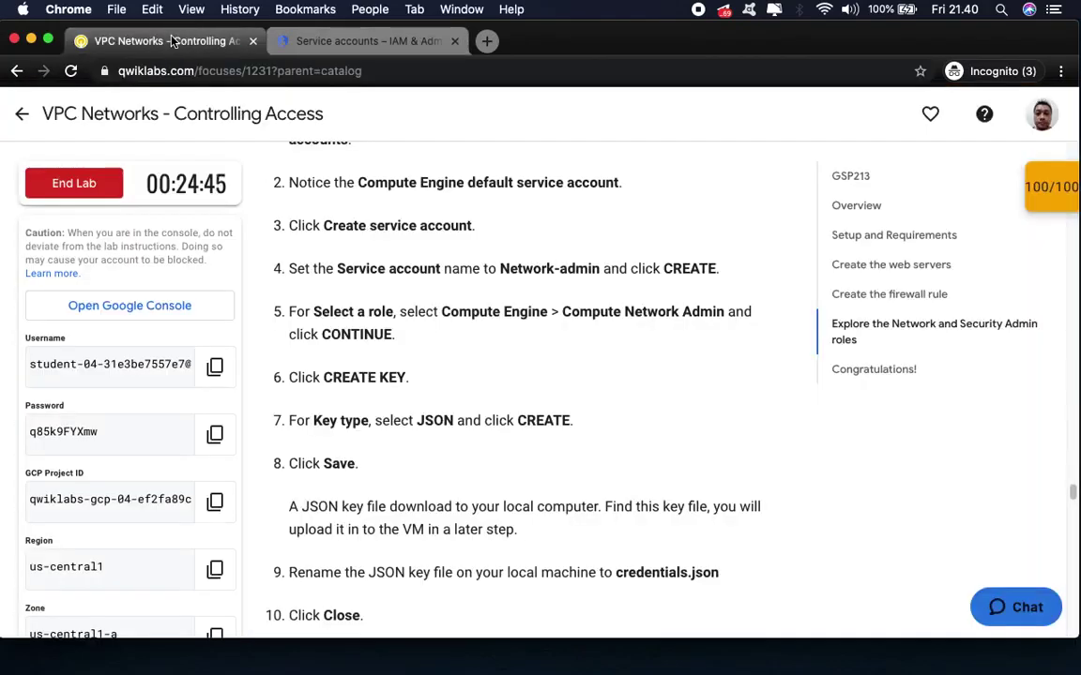
click(327, 41)
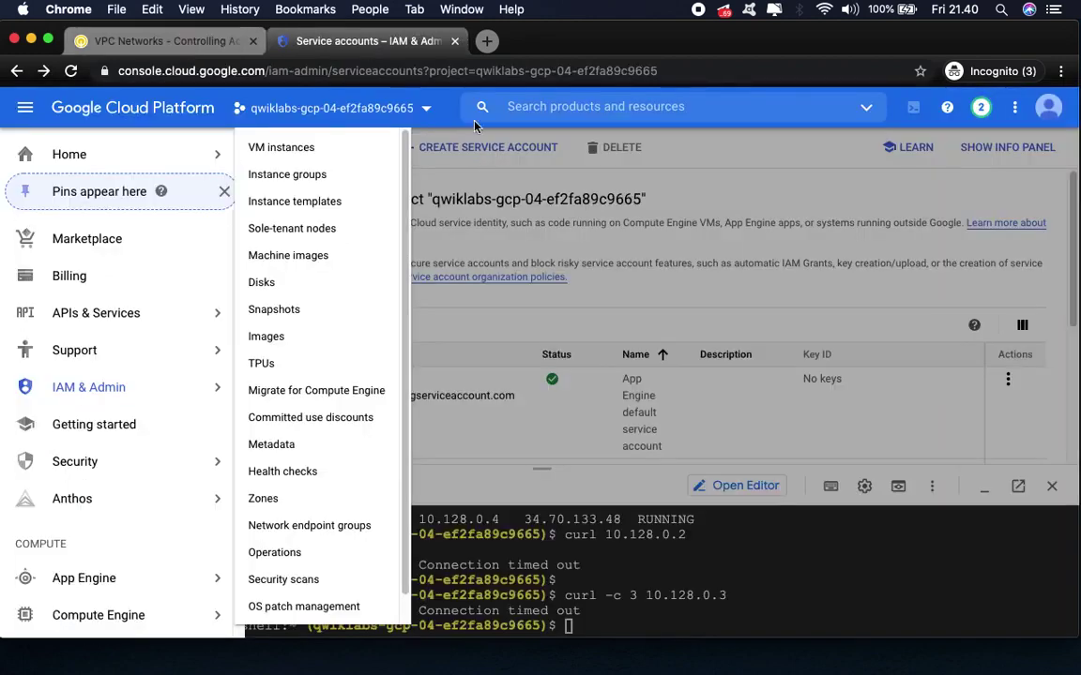
click(818, 562)
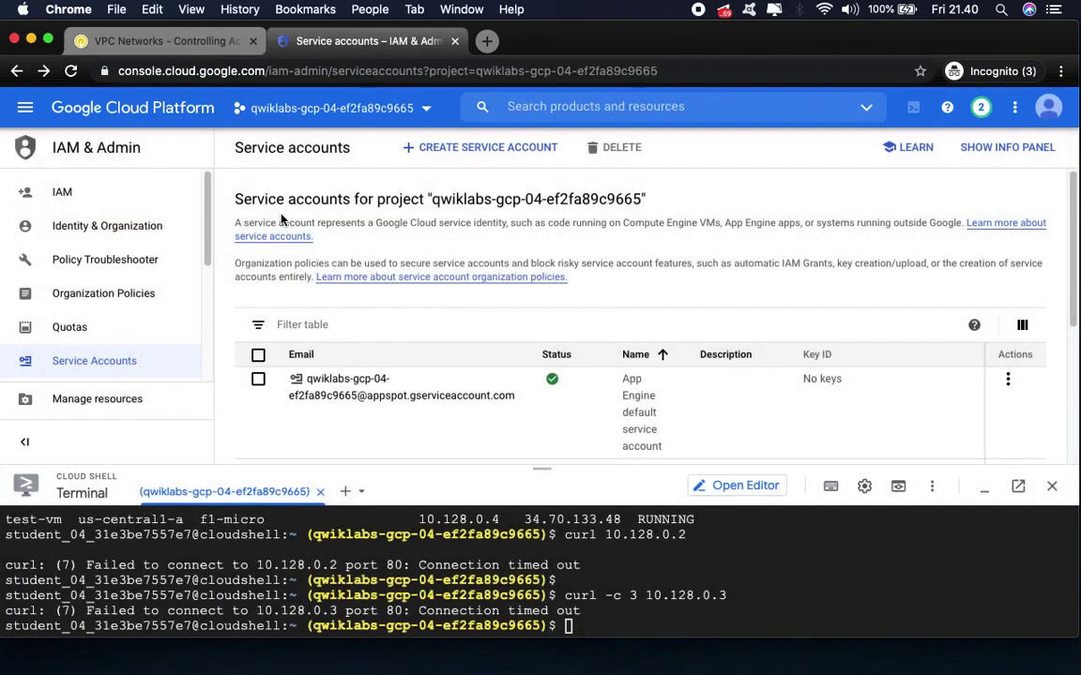
- Check the lab progress for the "Create a Network-admin service account" task
click(202, 45)
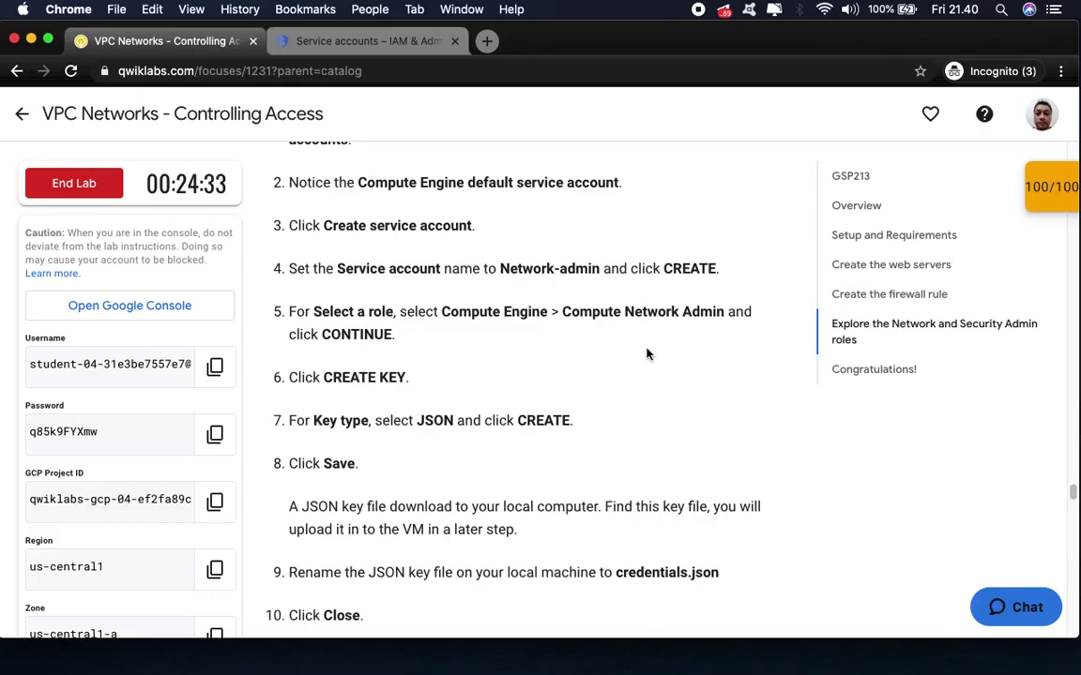
scroll(646, 353, up, 3)
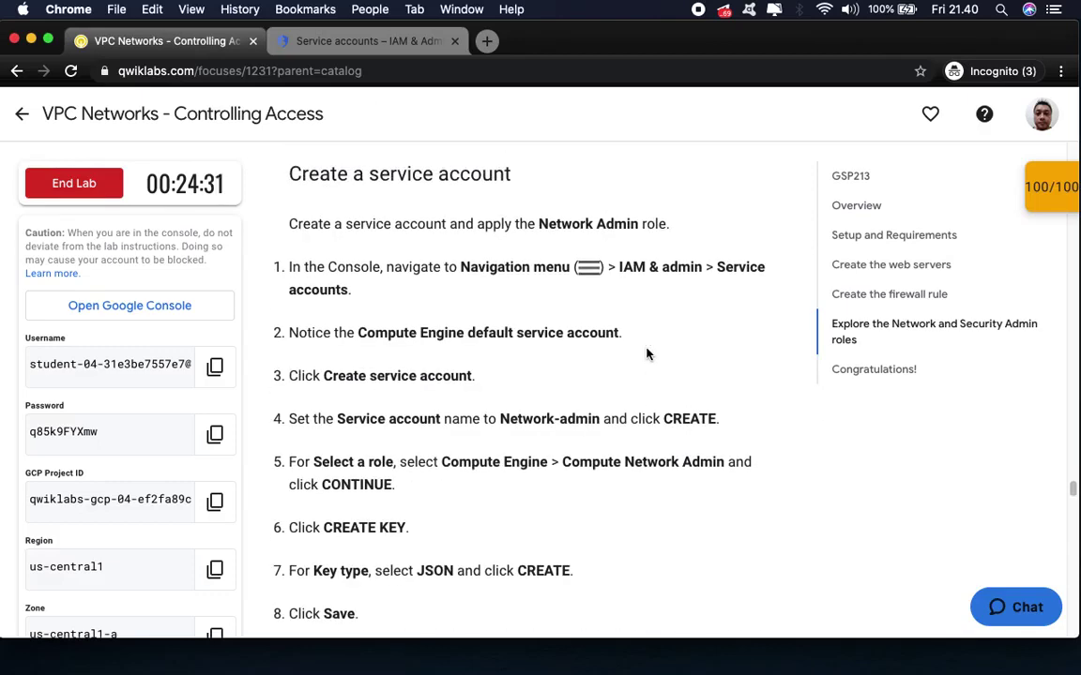
scroll(646, 353, down, 5)
scroll(646, 353, down, 4)
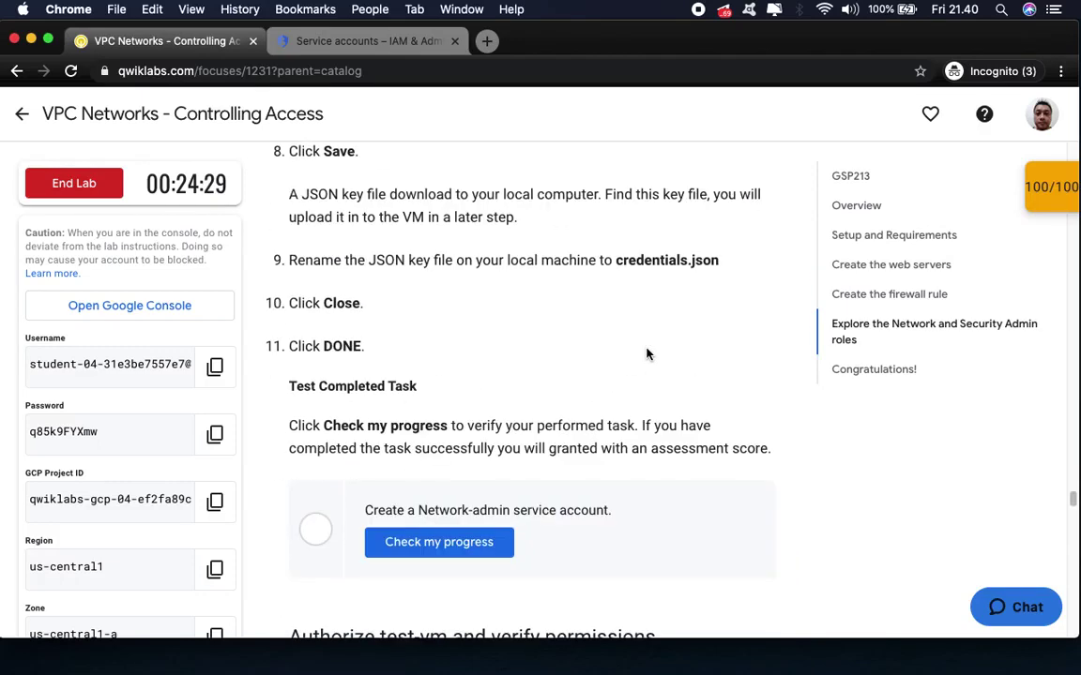
scroll(646, 355, down, 2)
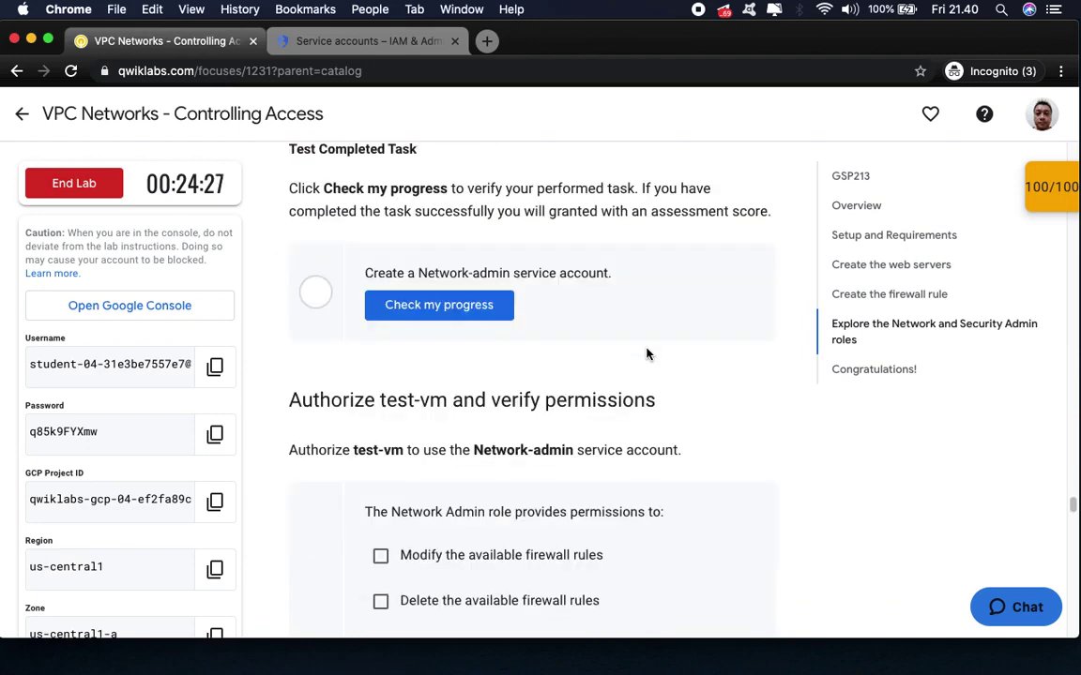
scroll(647, 355, up, 2)
click(462, 449)
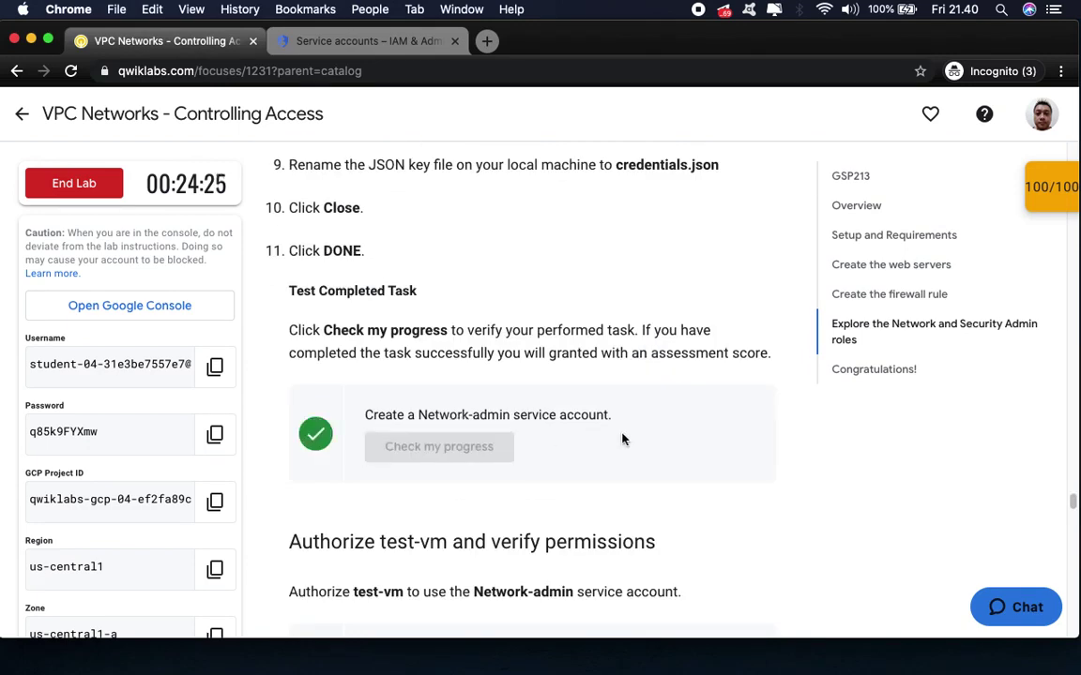
- Review the lab's Create a service account steps and start creating a new service account in the project
scroll(622, 439, up, 2)
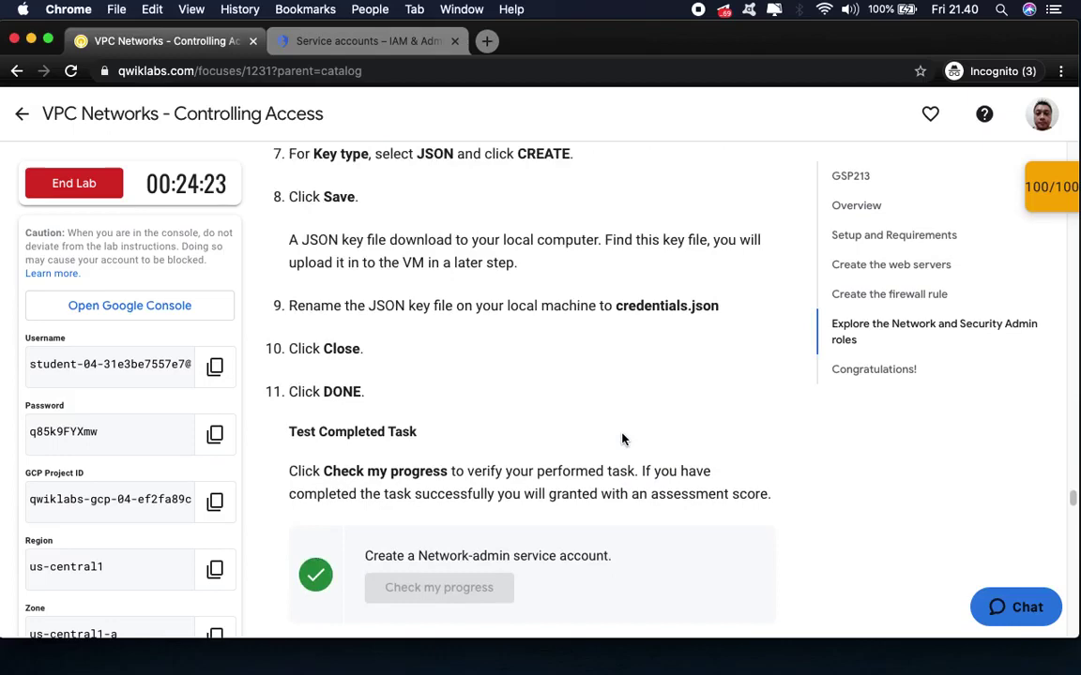
scroll(622, 439, up, 4)
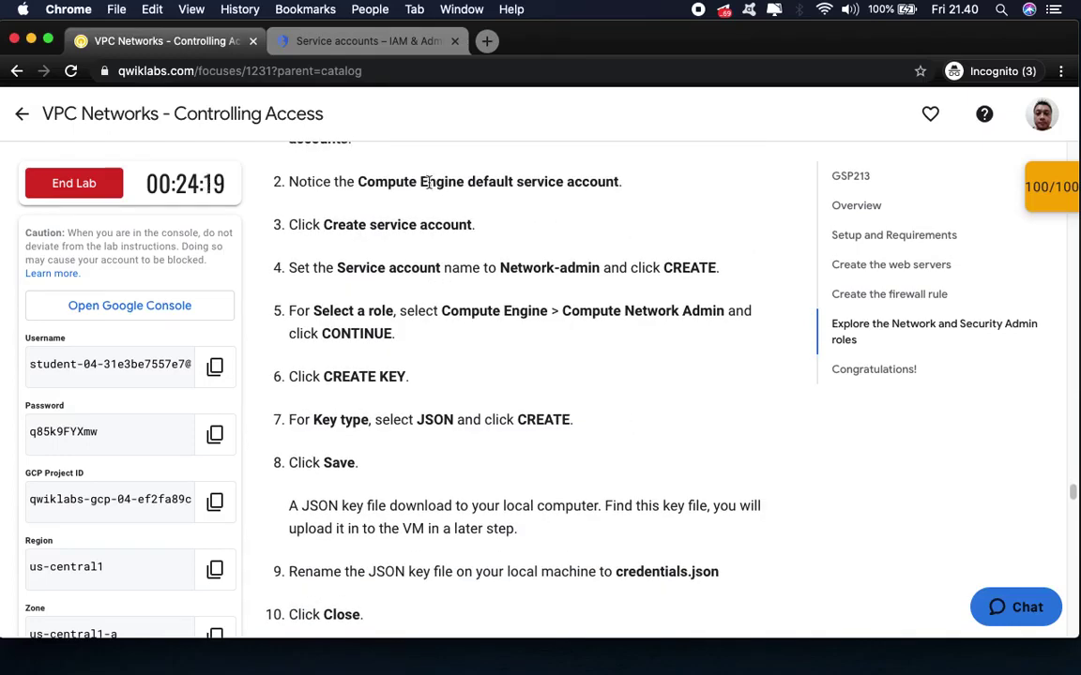
scroll(465, 330, up, 1)
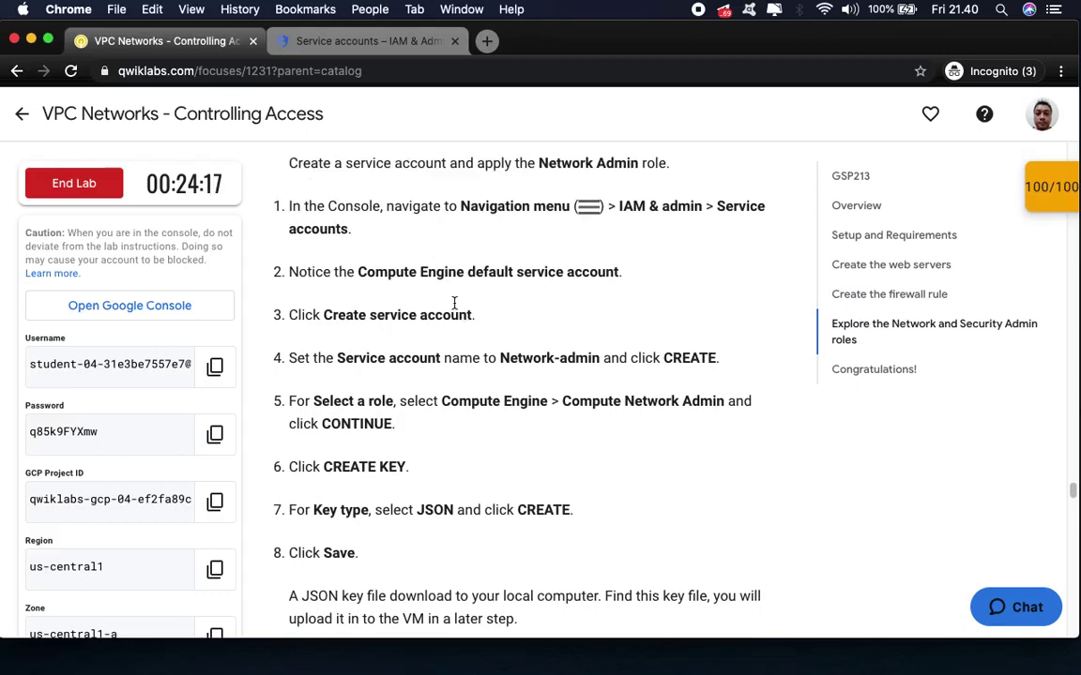
click(328, 40)
click(505, 152)
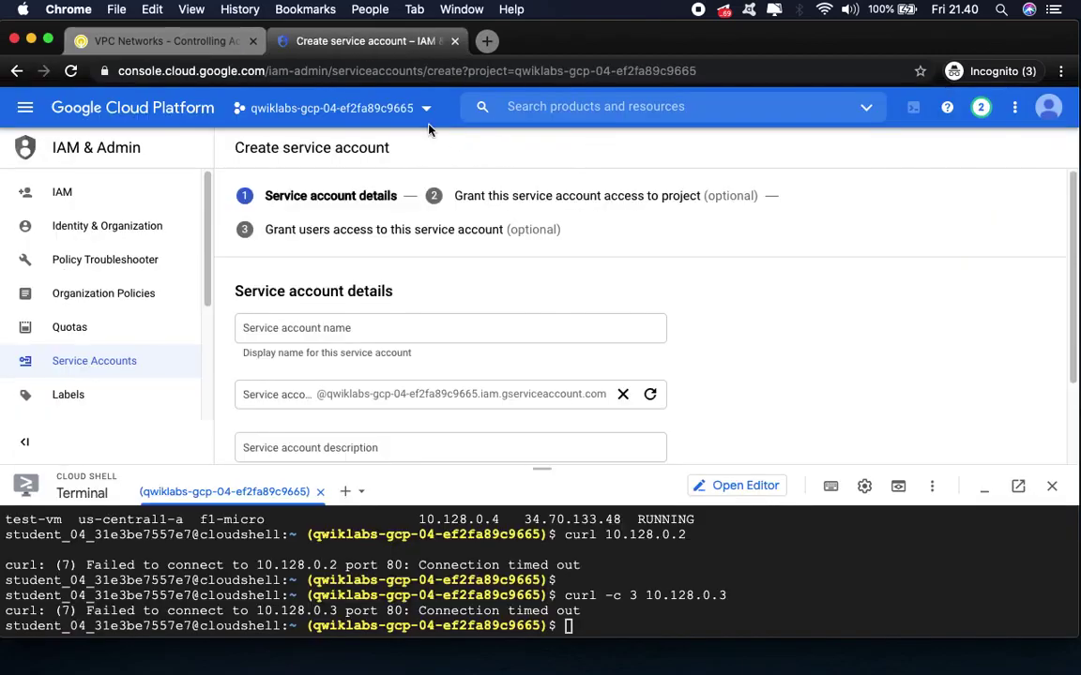
- Copy the name Network-admin from the lab instructions and set it as the new service account's name
click(179, 42)
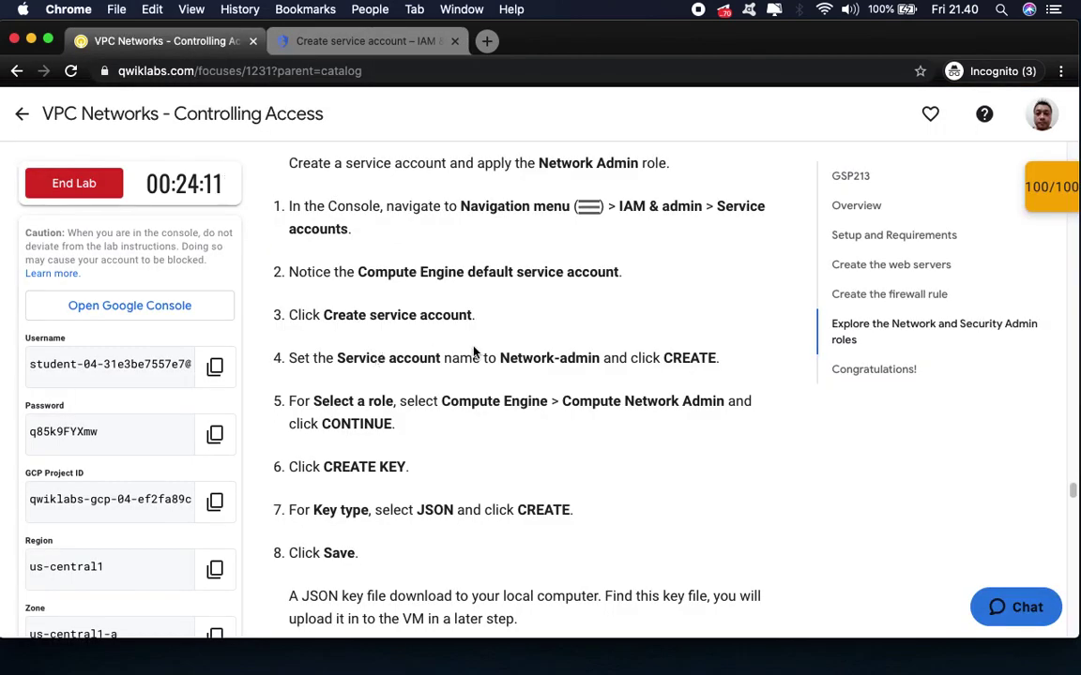
drag(499, 362, 602, 363)
key(super+c)
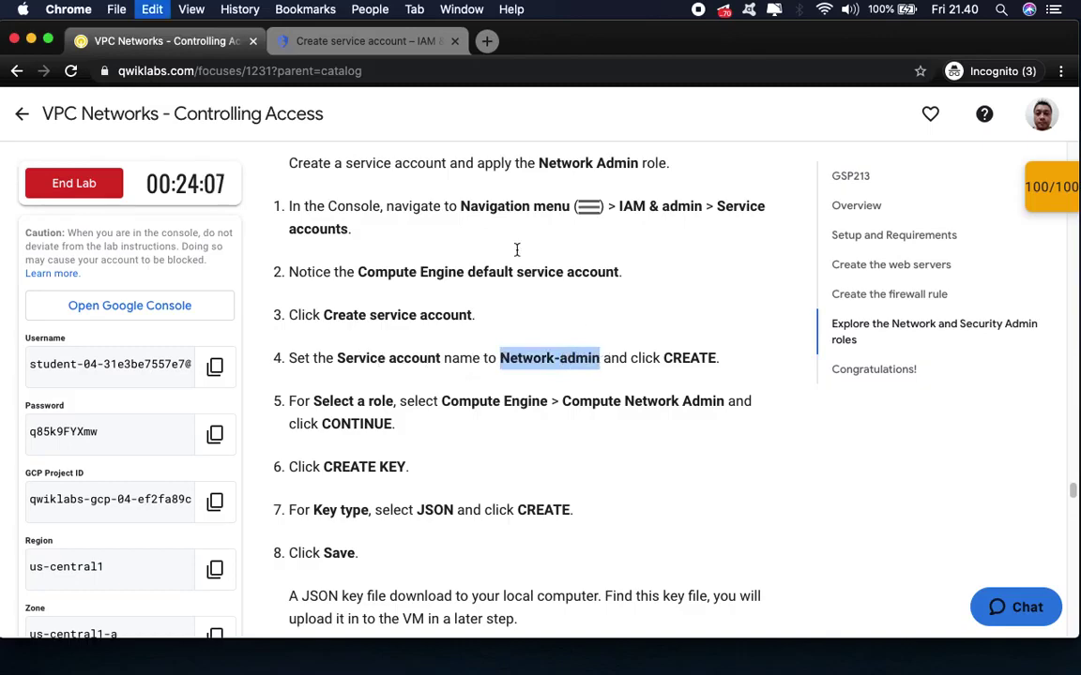
click(319, 42)
click(321, 330)
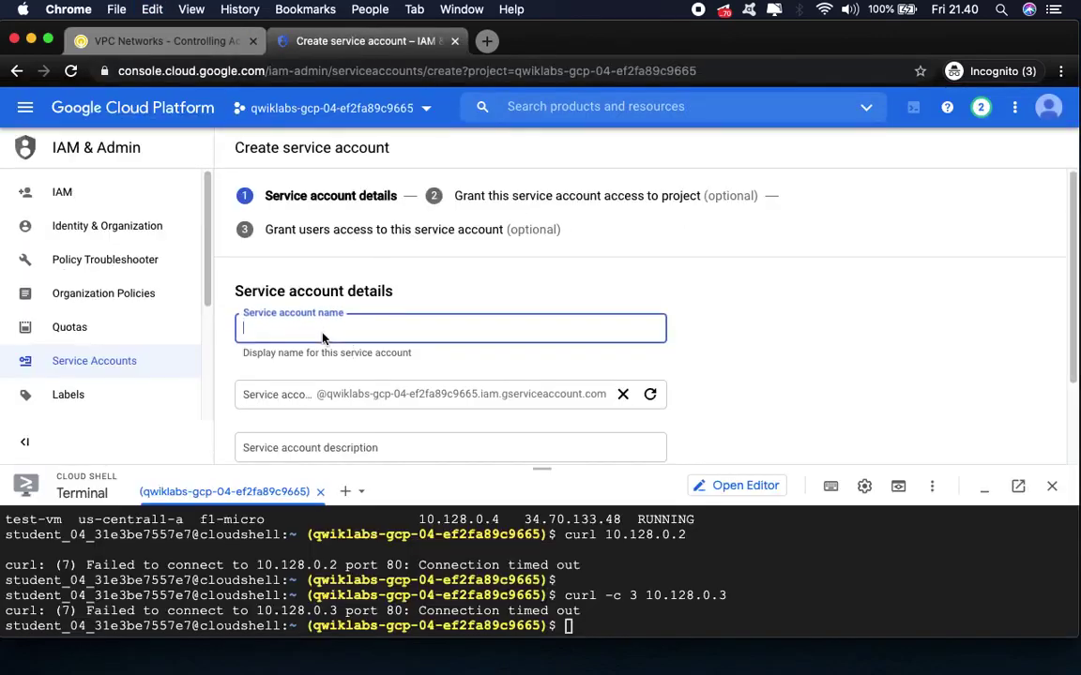
key(super+v)
- Create the Network-admin service account without a description and continue to its project permissions
click(169, 42)
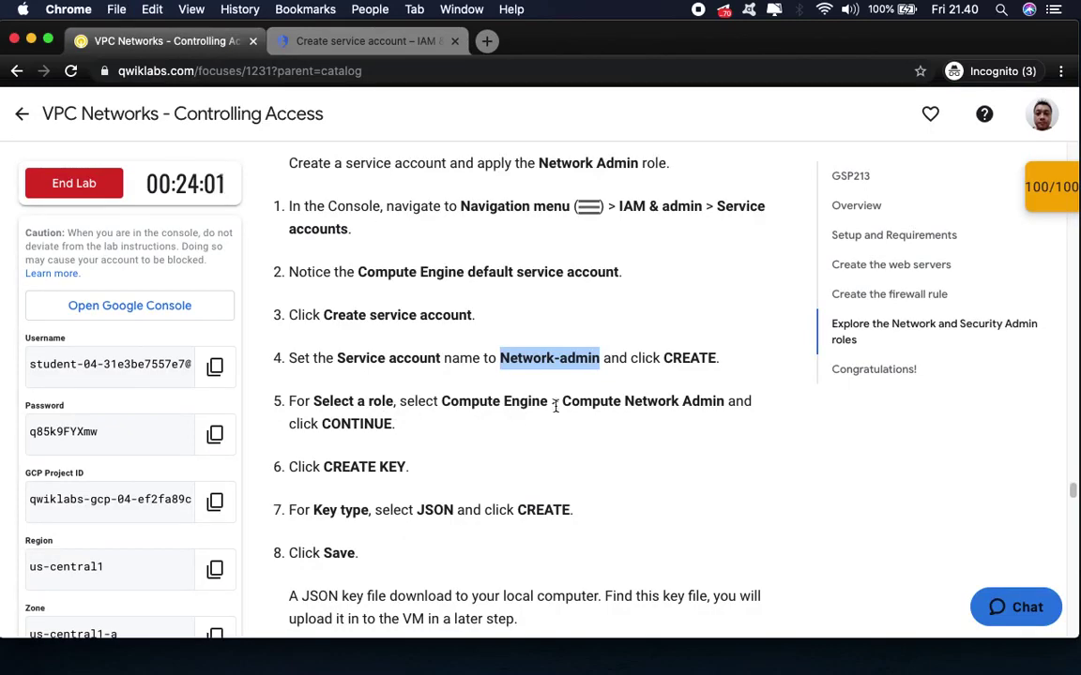
click(366, 41)
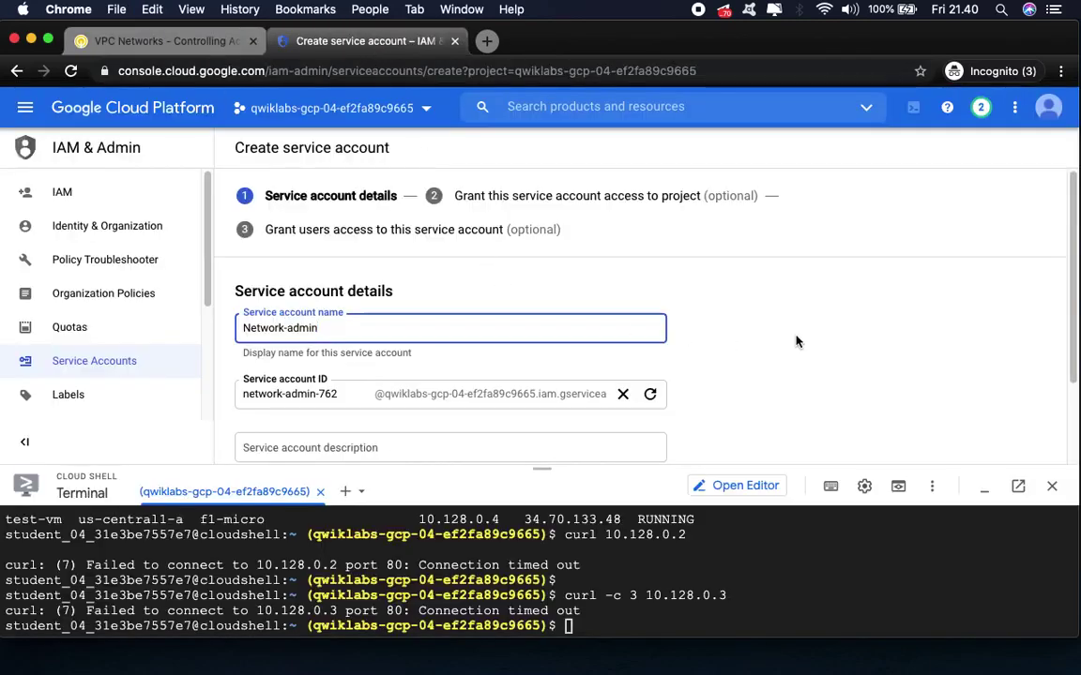
scroll(798, 340, down, 2)
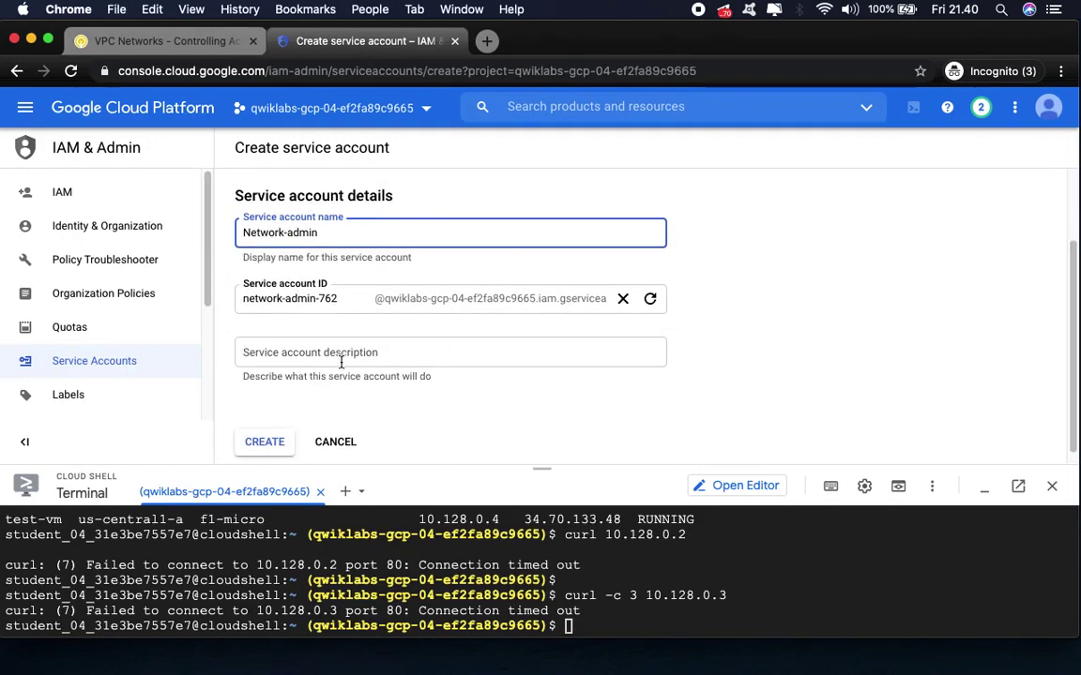
click(265, 442)
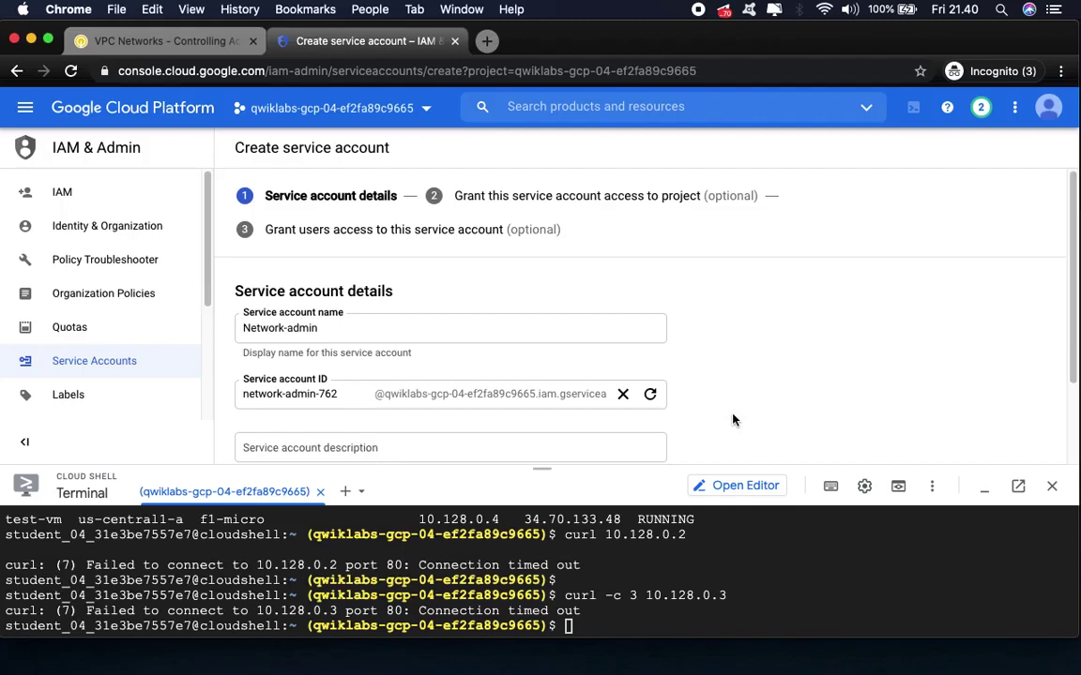
scroll(746, 350, down, 3)
click(266, 437)
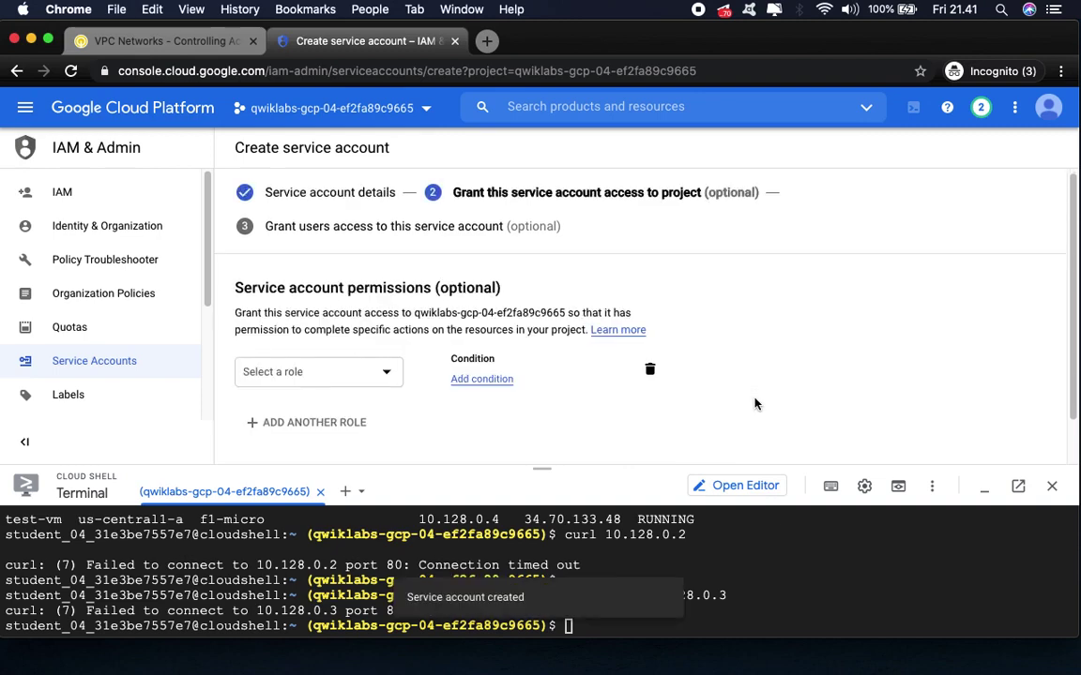
- Assign the Compute Engine role Compute Network Admin to the new Network-admin service account
click(155, 42)
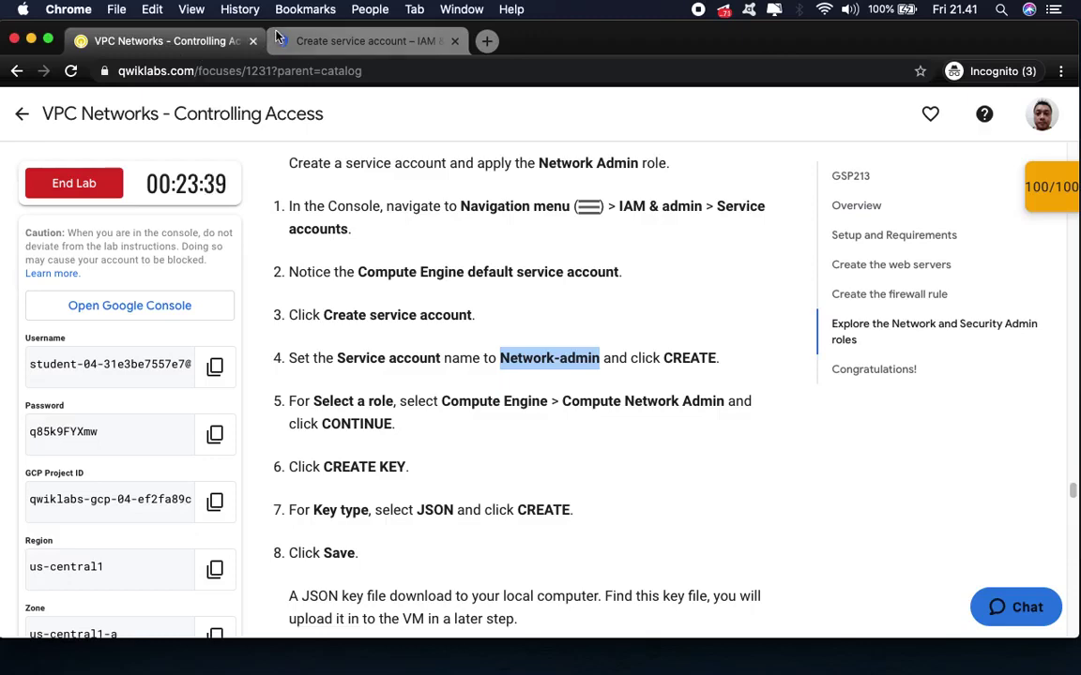
click(319, 42)
click(381, 322)
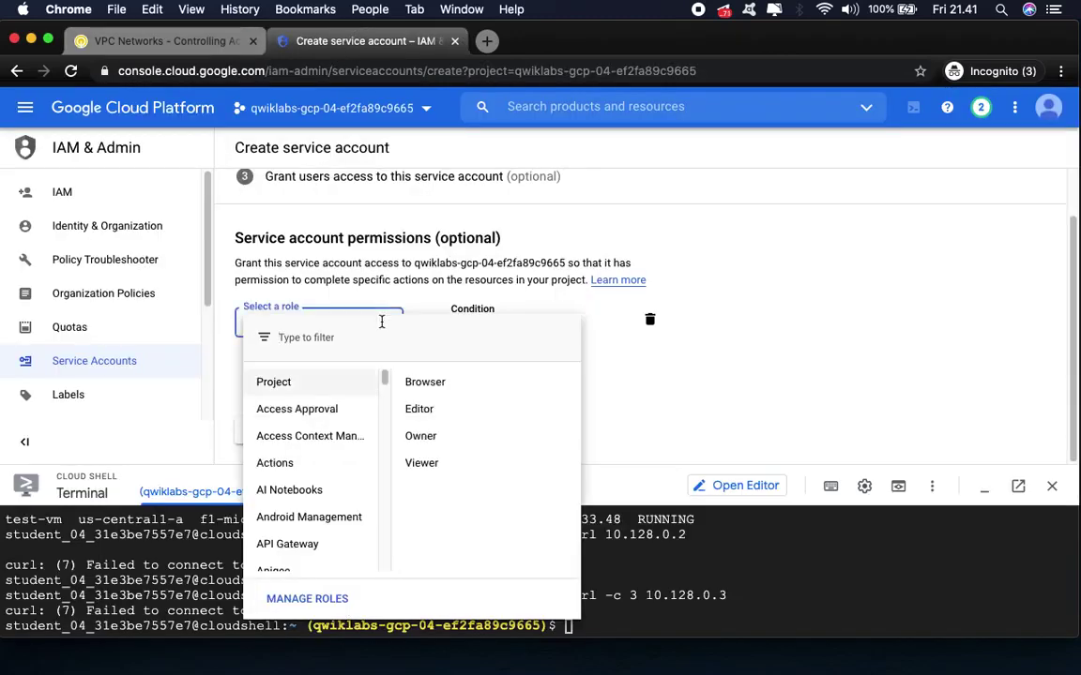
scroll(344, 516, down, 5)
scroll(343, 516, down, 10)
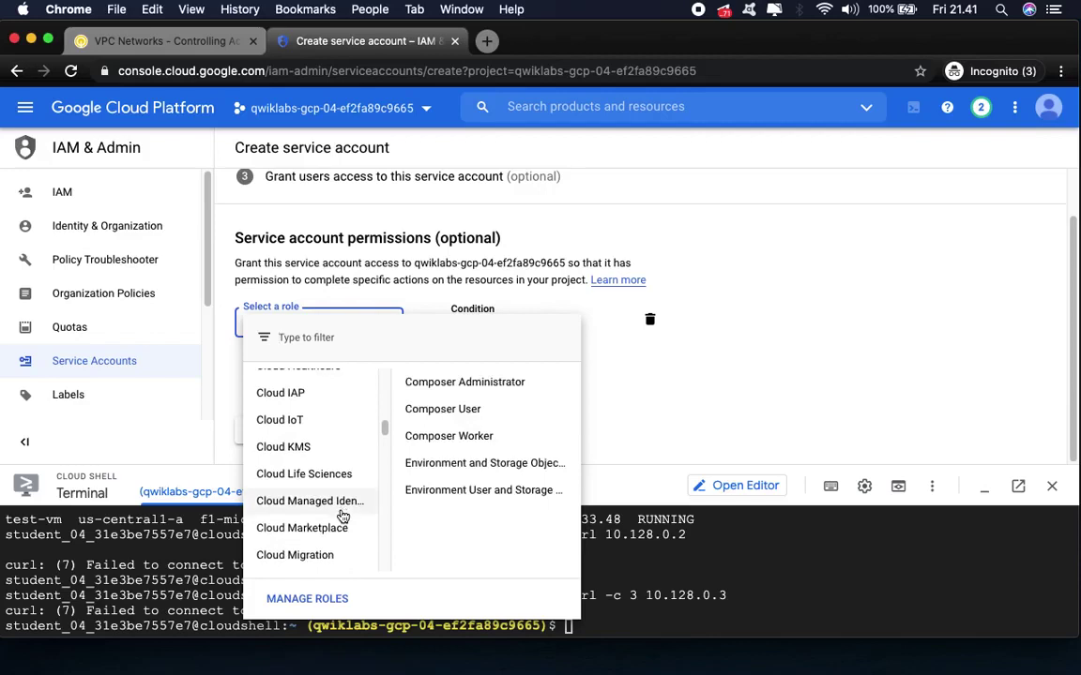
scroll(342, 514, up, 4)
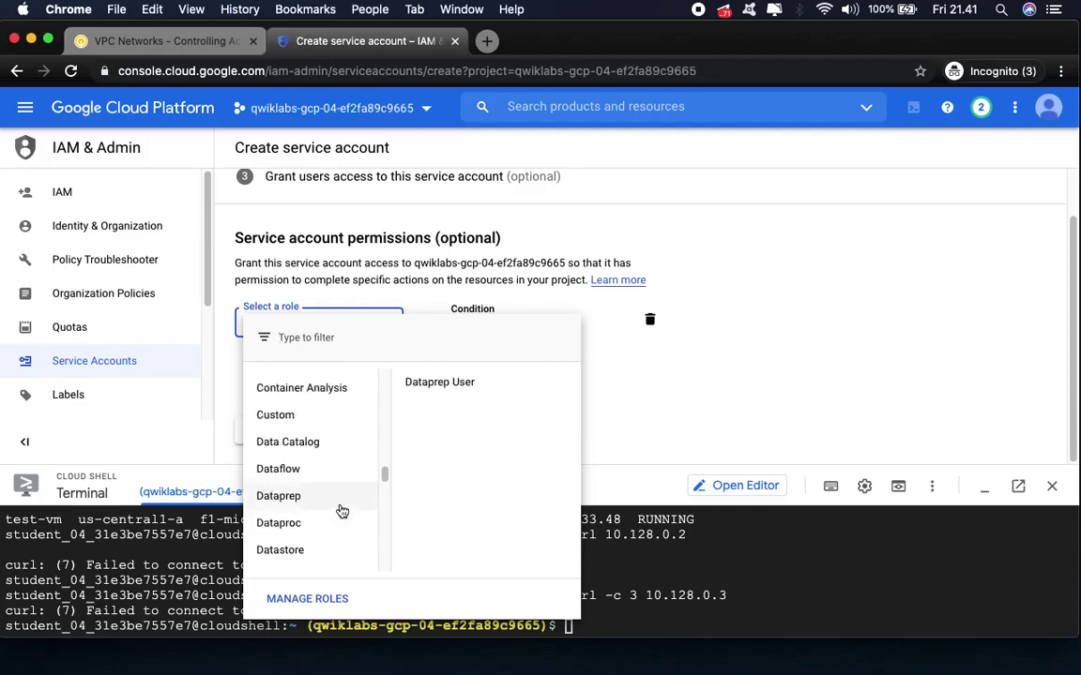
mouse_move(313, 403)
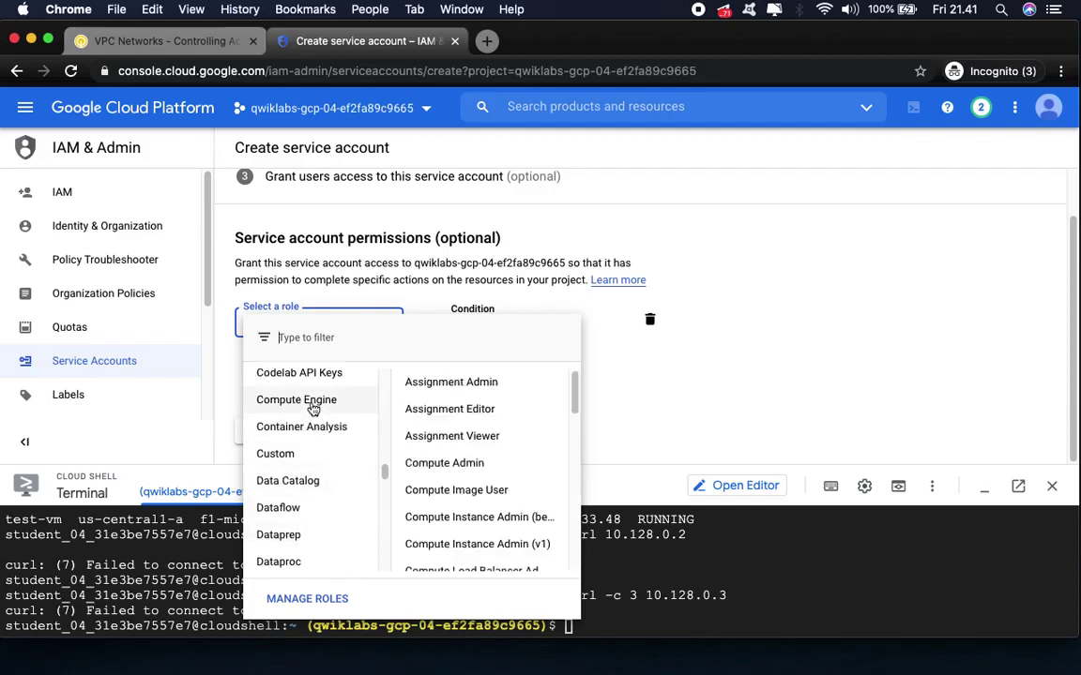
scroll(486, 495, down, 8)
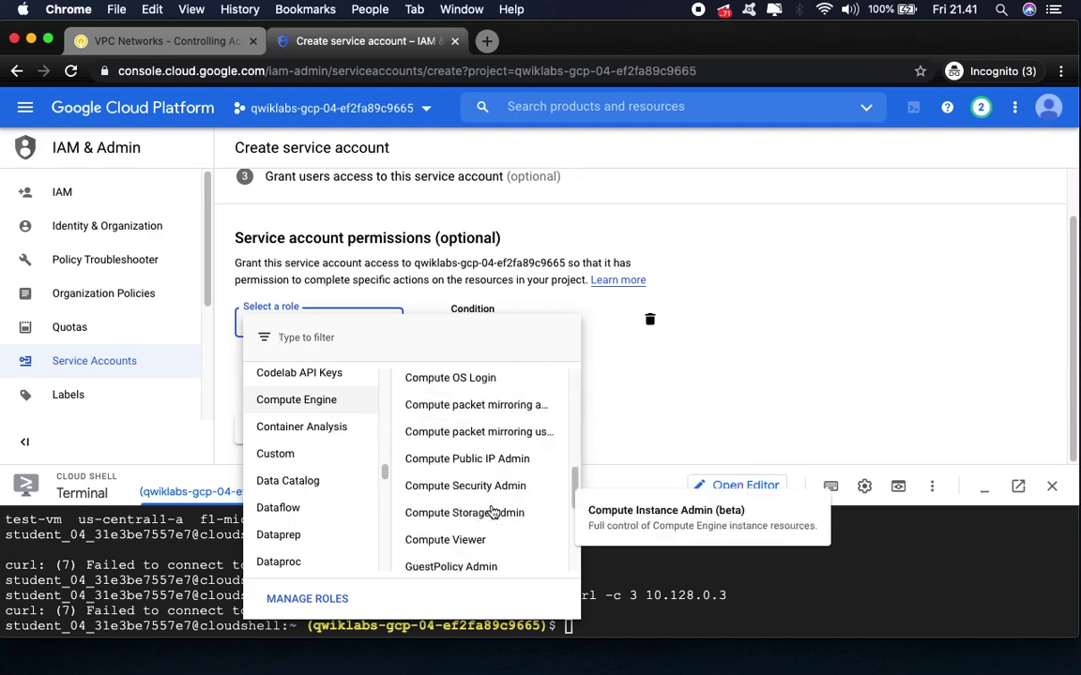
scroll(490, 511, up, 3)
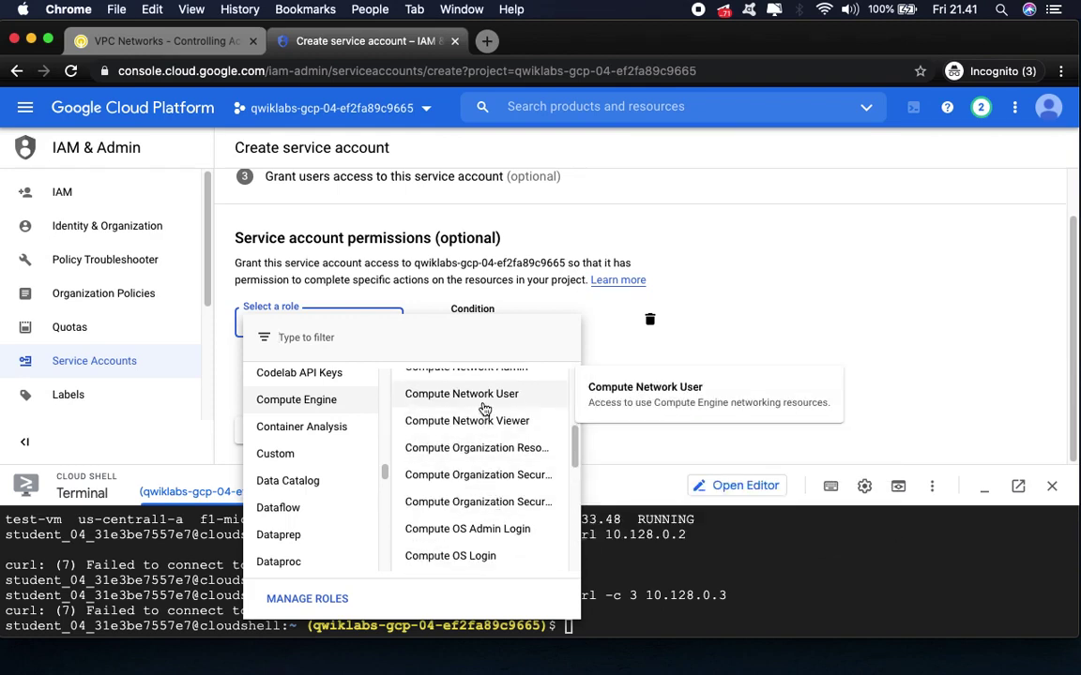
scroll(485, 410, up, 2)
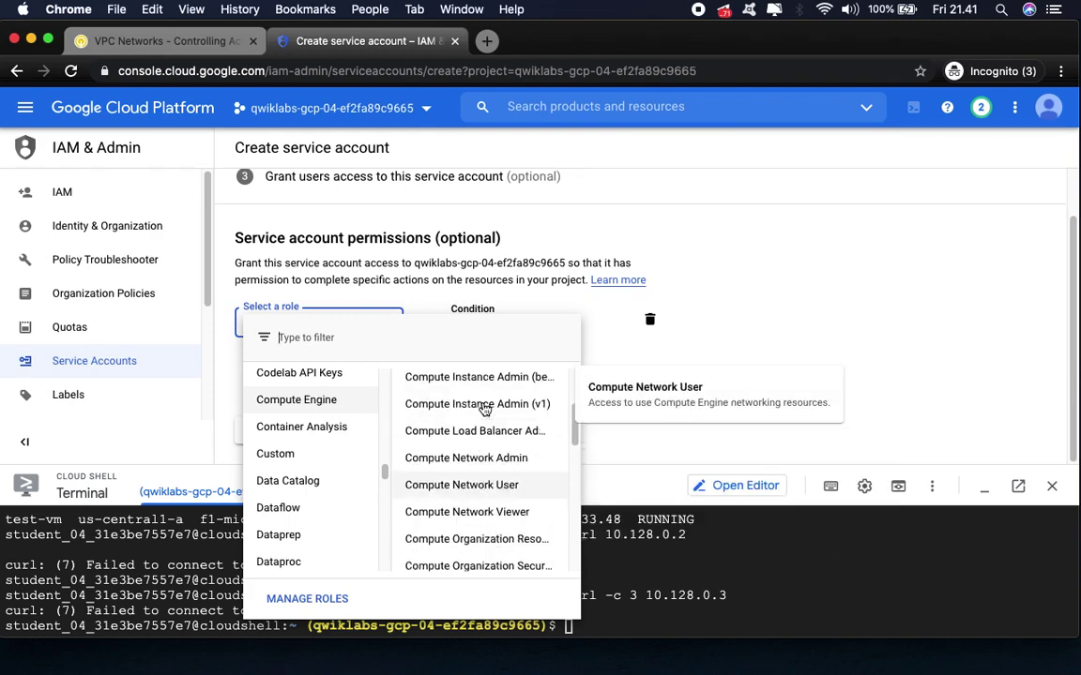
click(494, 459)
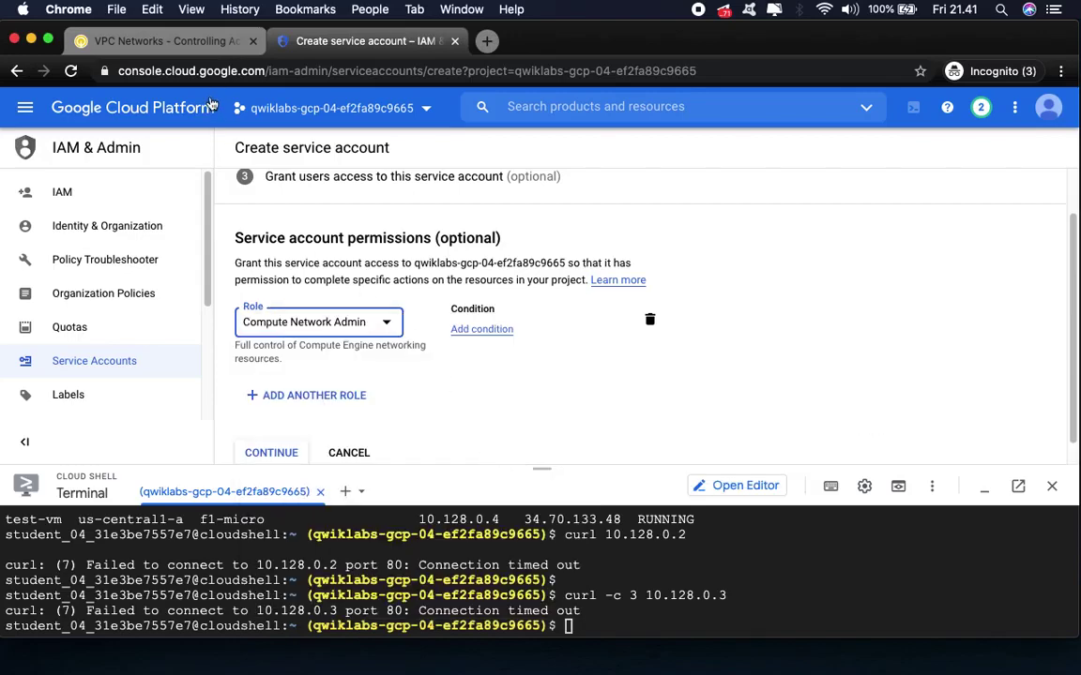
- Check the role against the lab instructions, save it and finish creating the service account without granting any users access
click(169, 41)
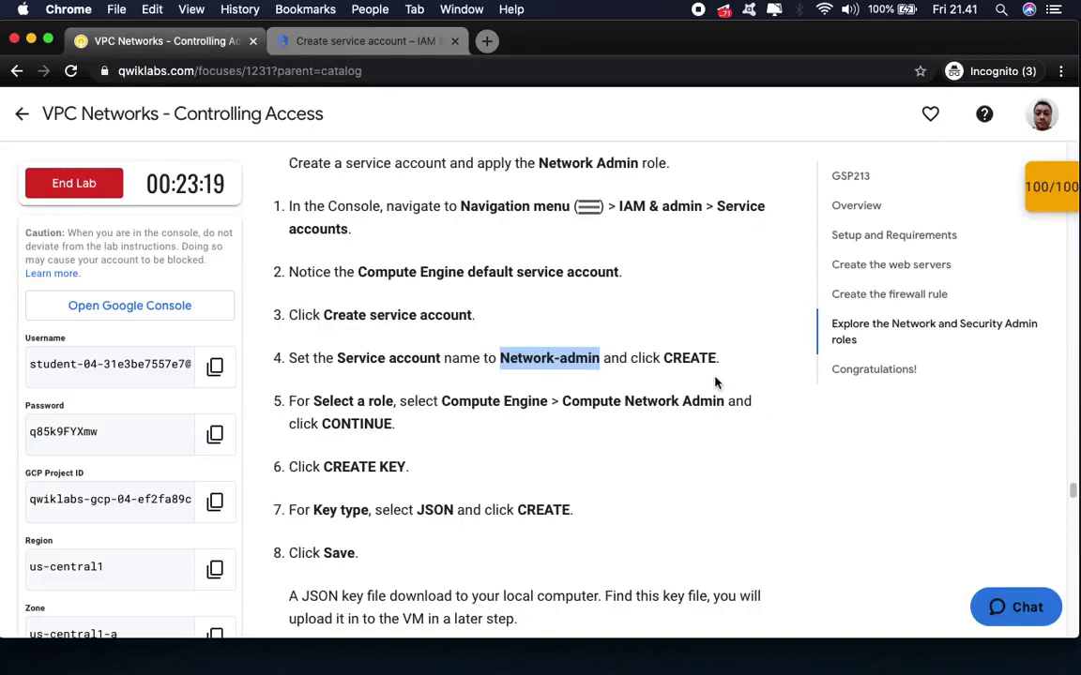
click(333, 40)
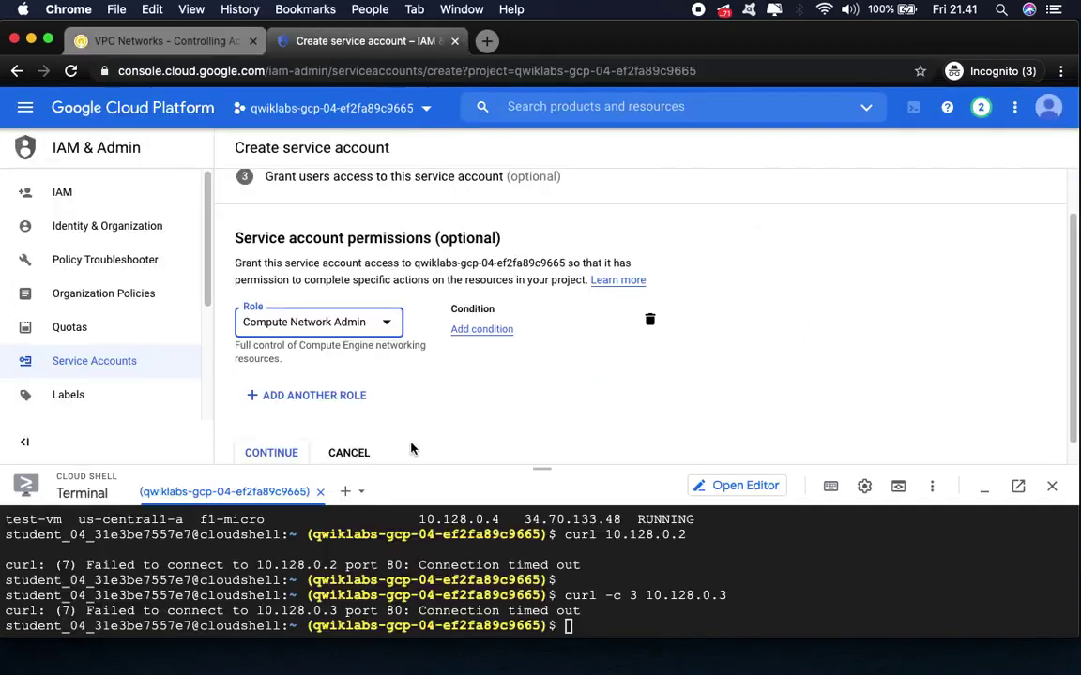
click(296, 451)
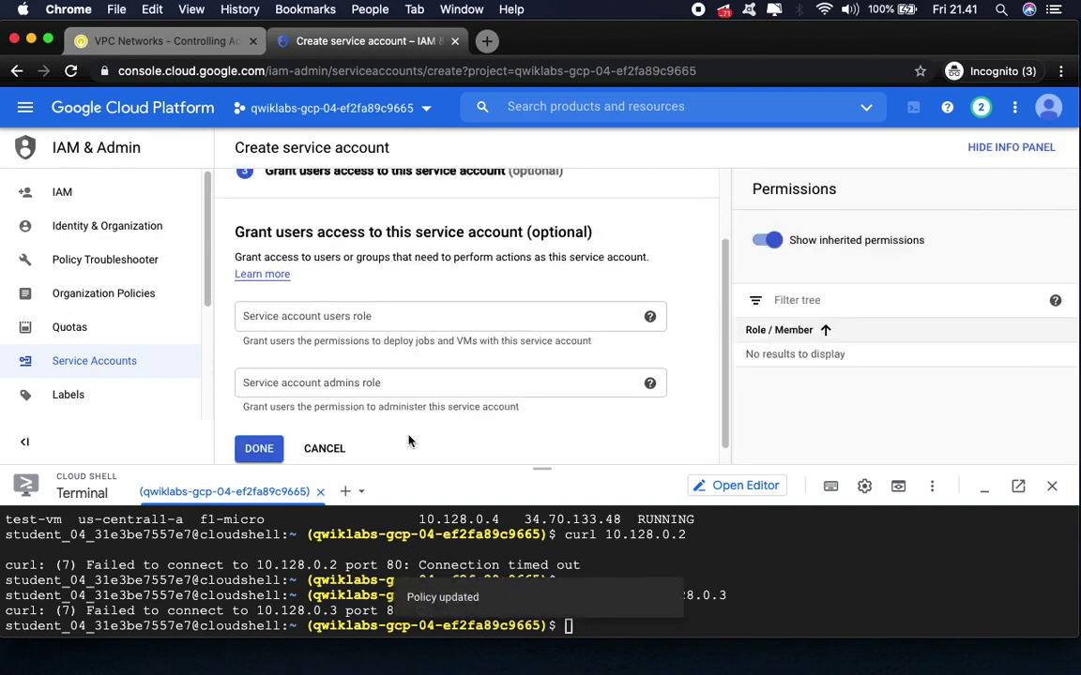
click(263, 433)
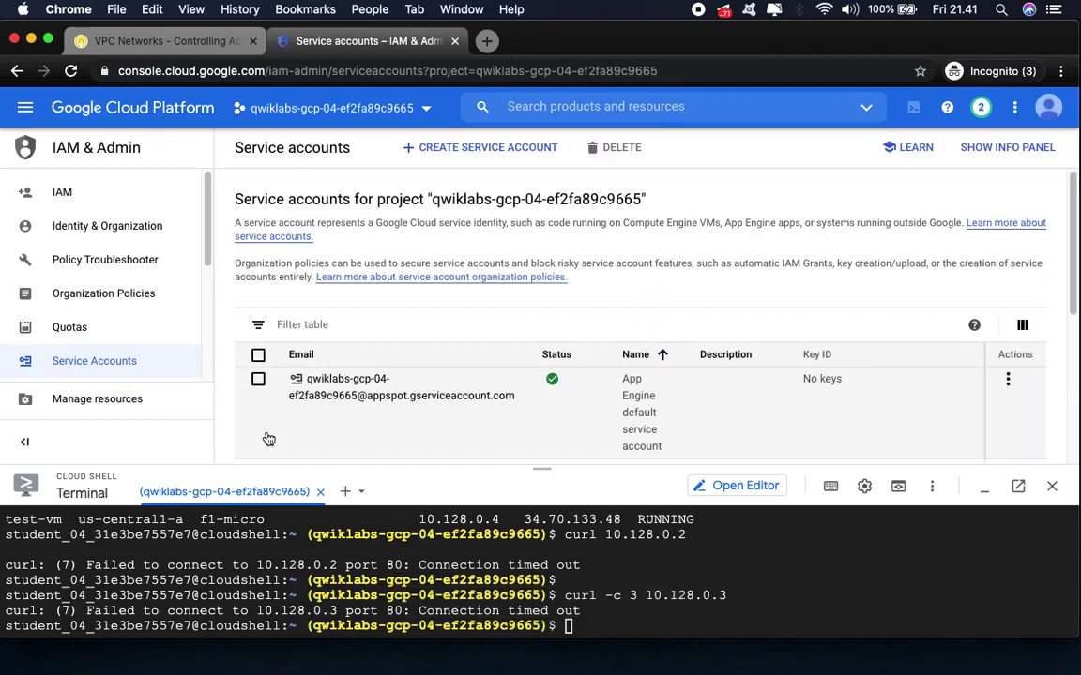
- Compare the project's service accounts list with the lab's key creation instructions, looking for the Network-admin accounts and their keys
click(145, 39)
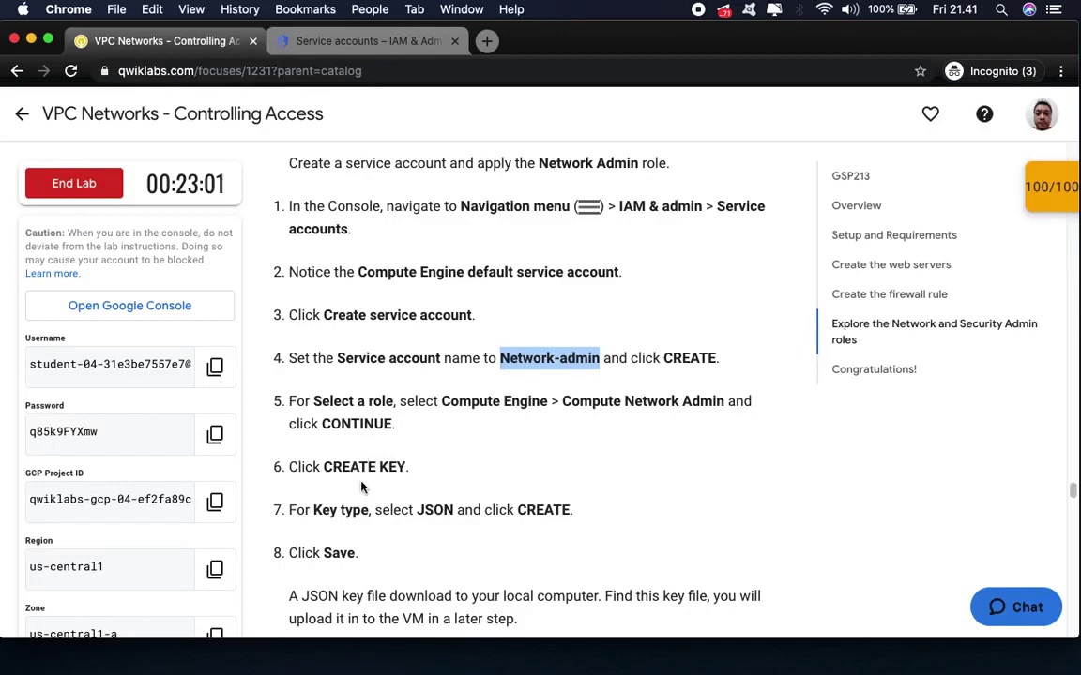
click(385, 43)
scroll(507, 385, down, 5)
scroll(483, 389, up, 5)
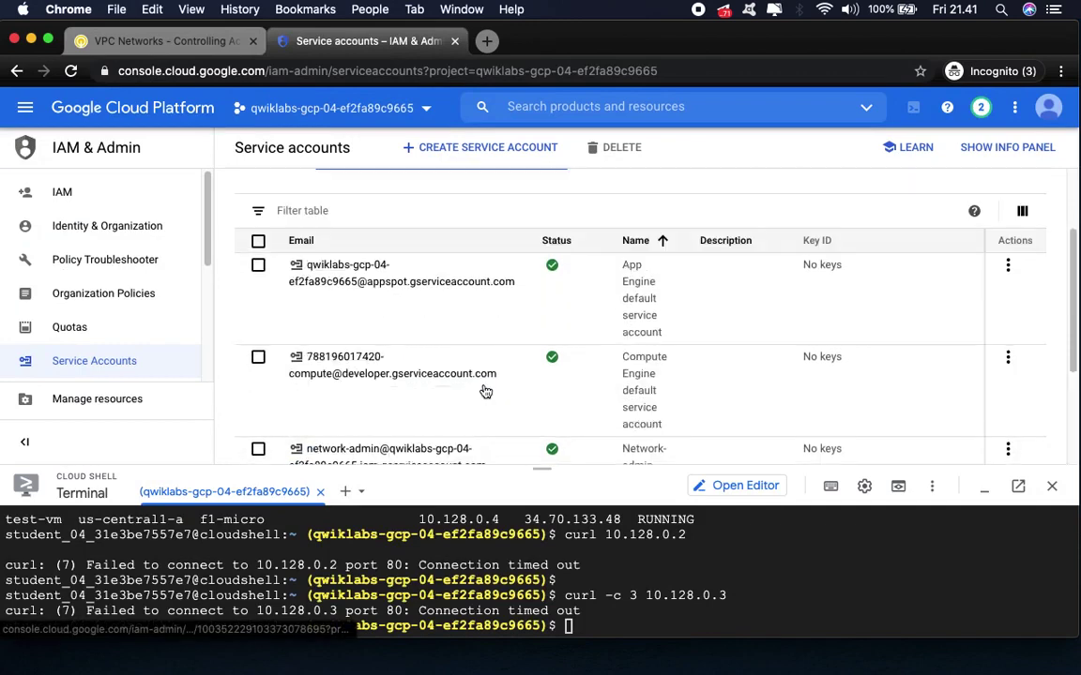
click(200, 47)
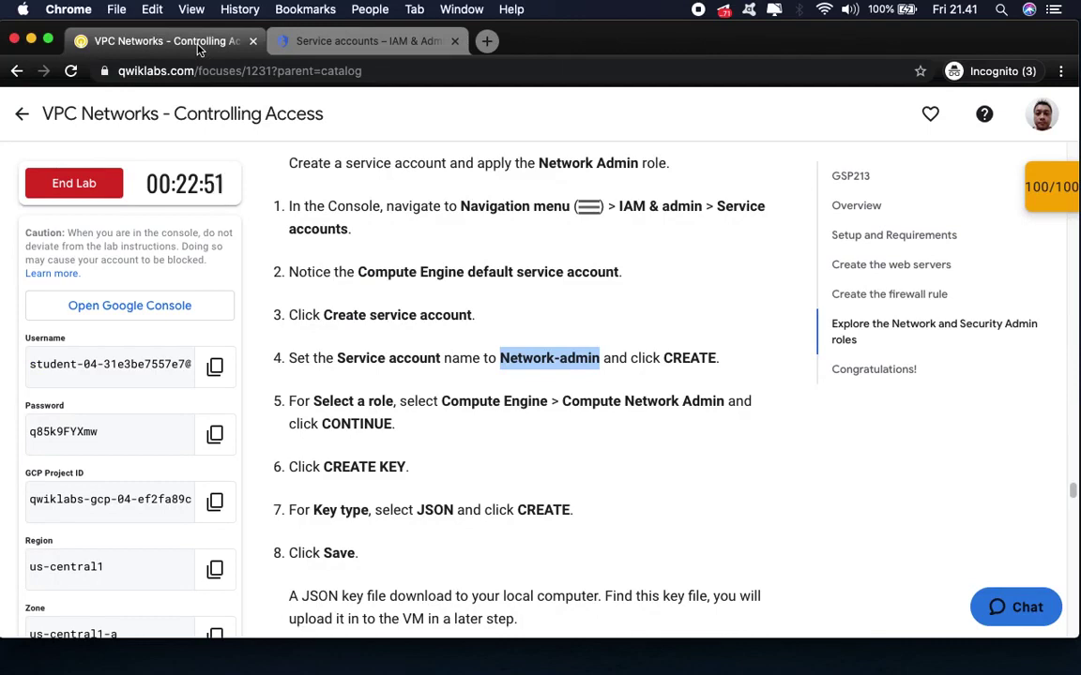
click(373, 44)
scroll(437, 332, down, 4)
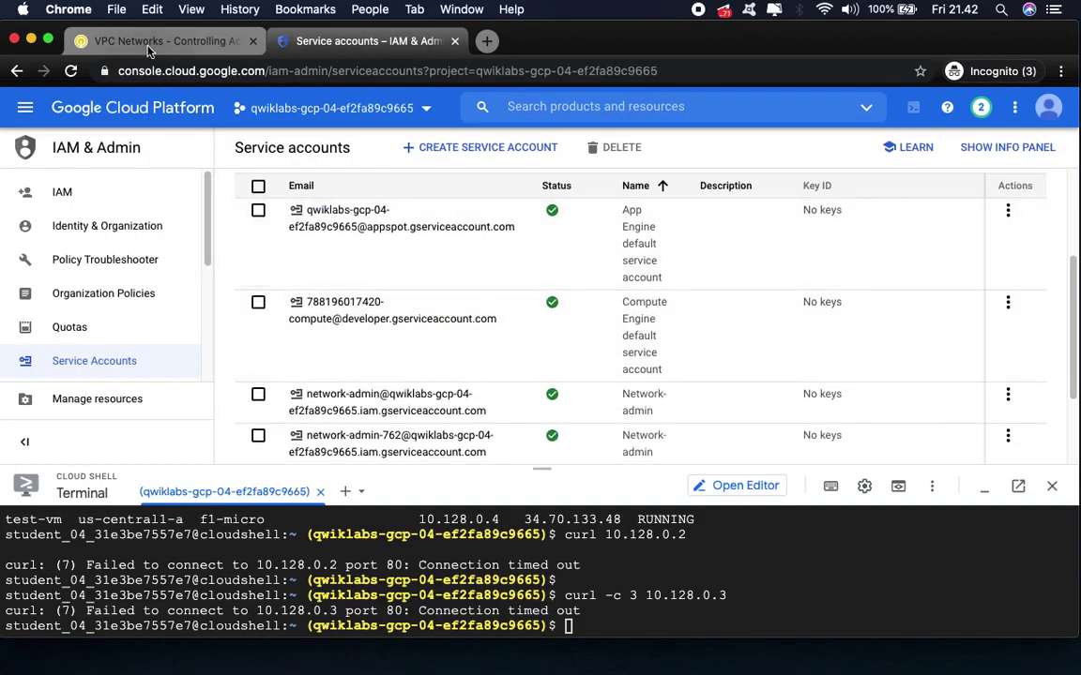
- Review the lab's Create a service account section, including the JSON key steps and the task's progress check
click(147, 43)
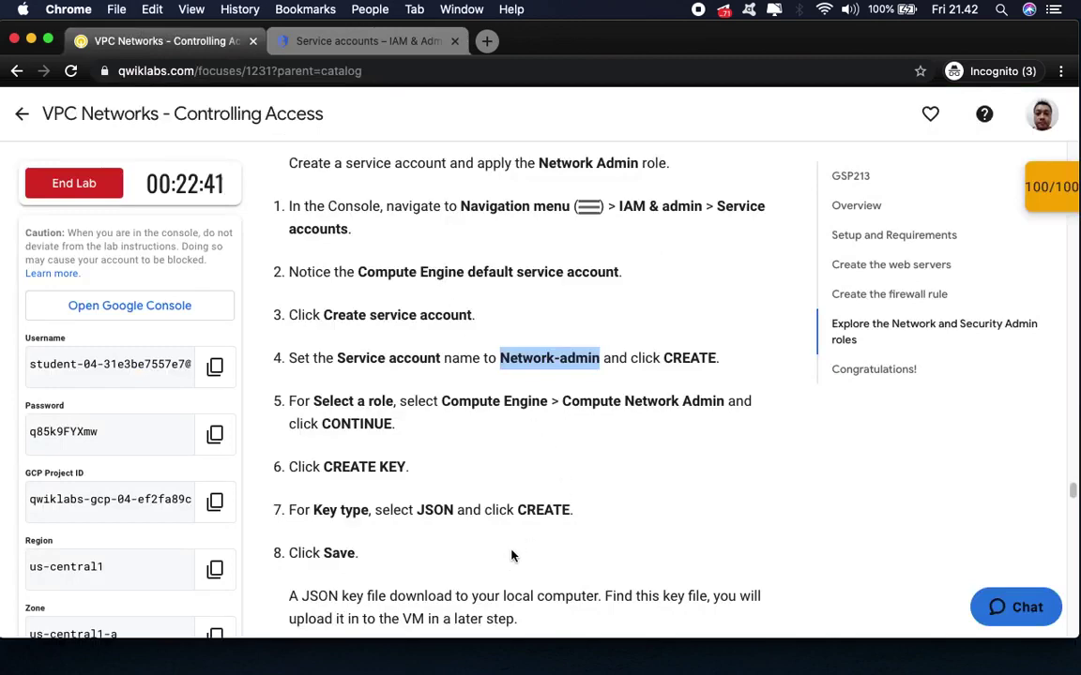
scroll(526, 427, down, 5)
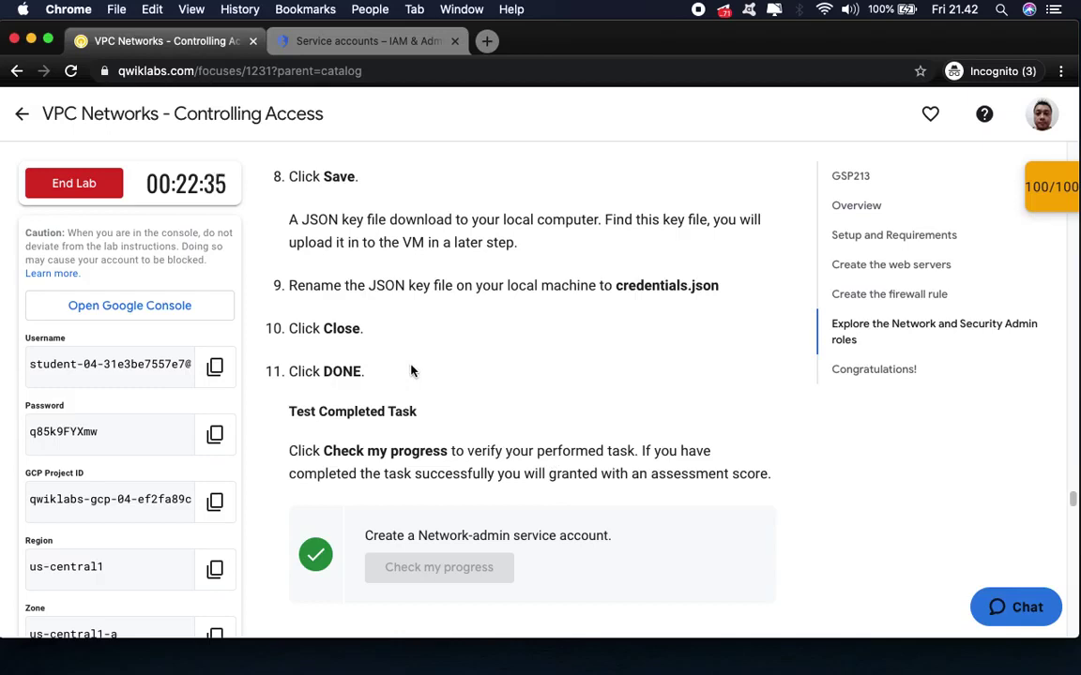
scroll(410, 371, up, 1)
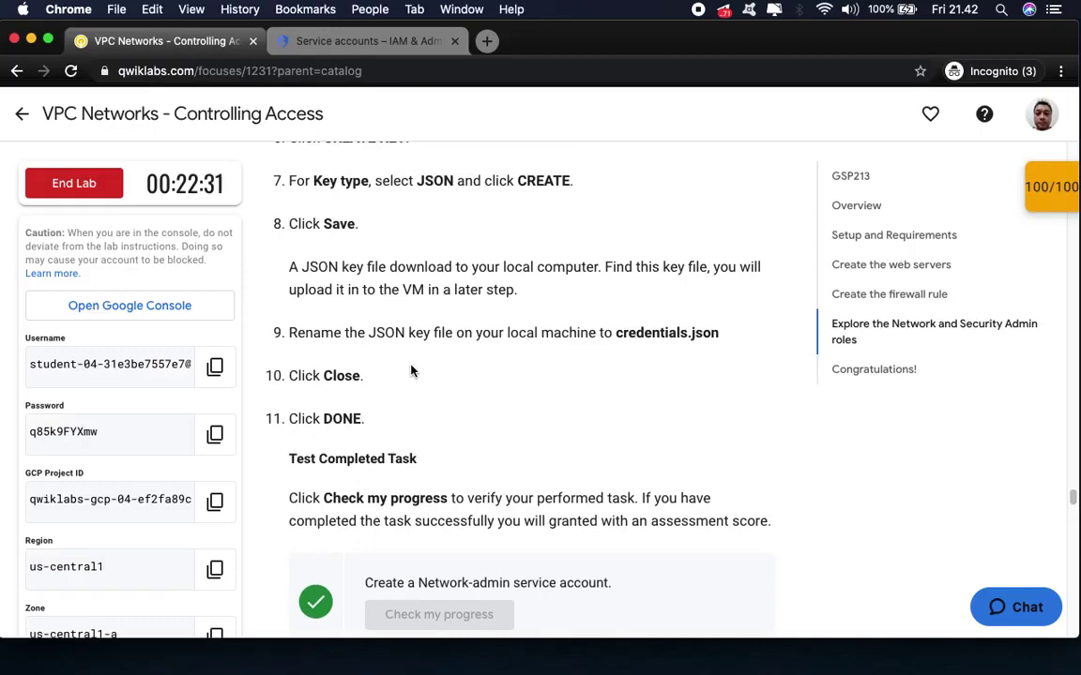
scroll(413, 369, up, 3)
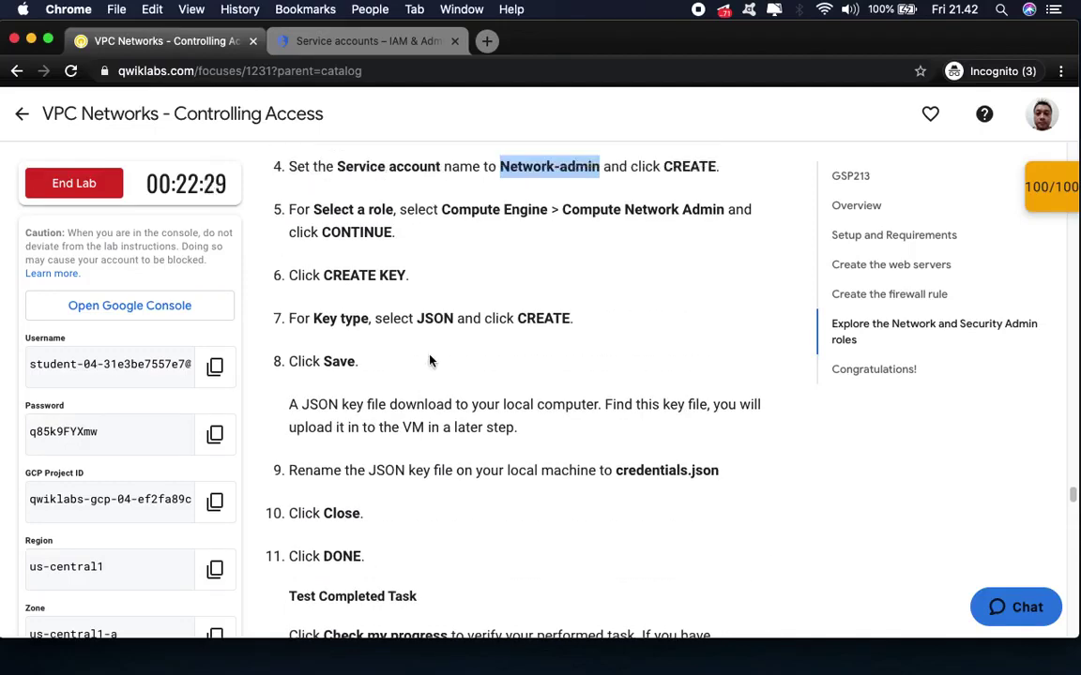
scroll(535, 318, up, 5)
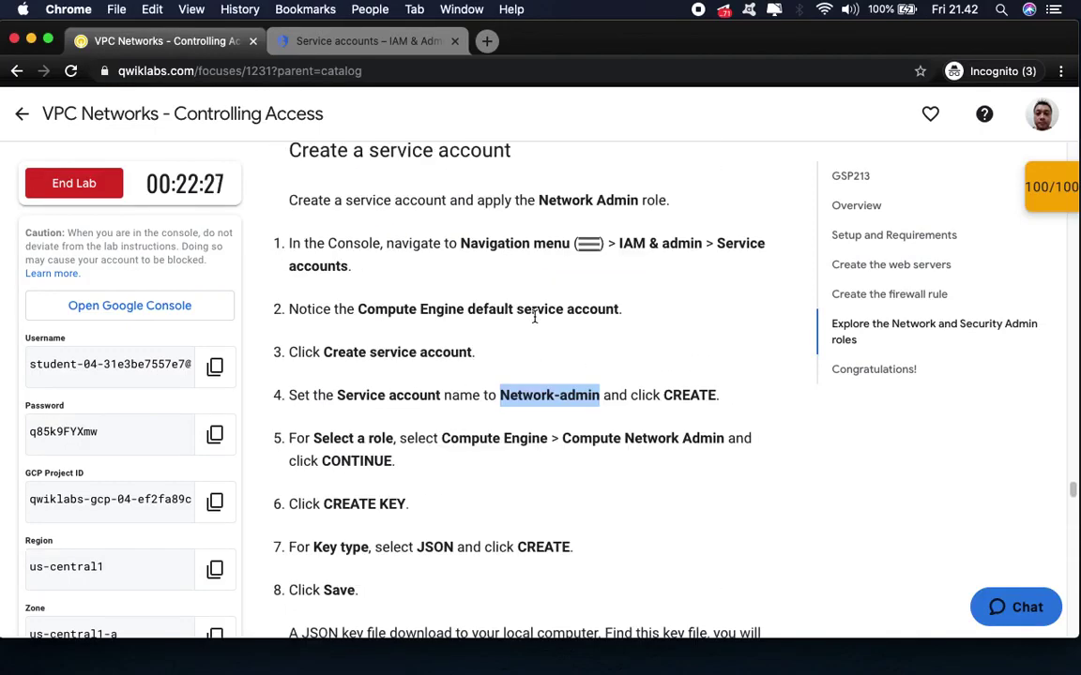
scroll(535, 318, up, 2)
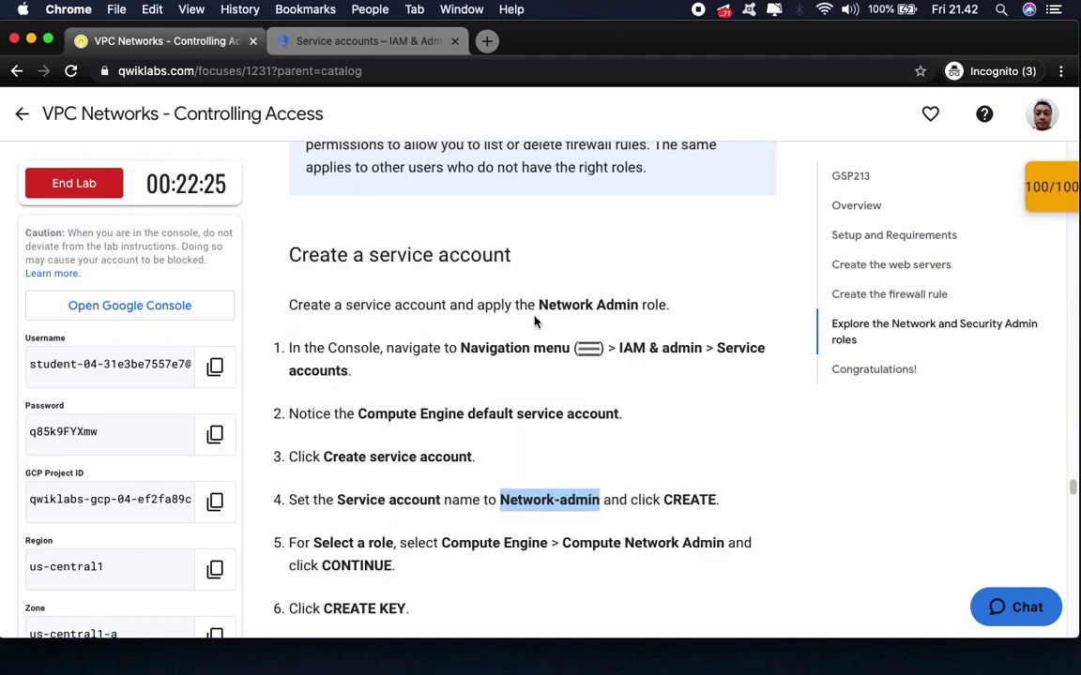
scroll(534, 320, down, 10)
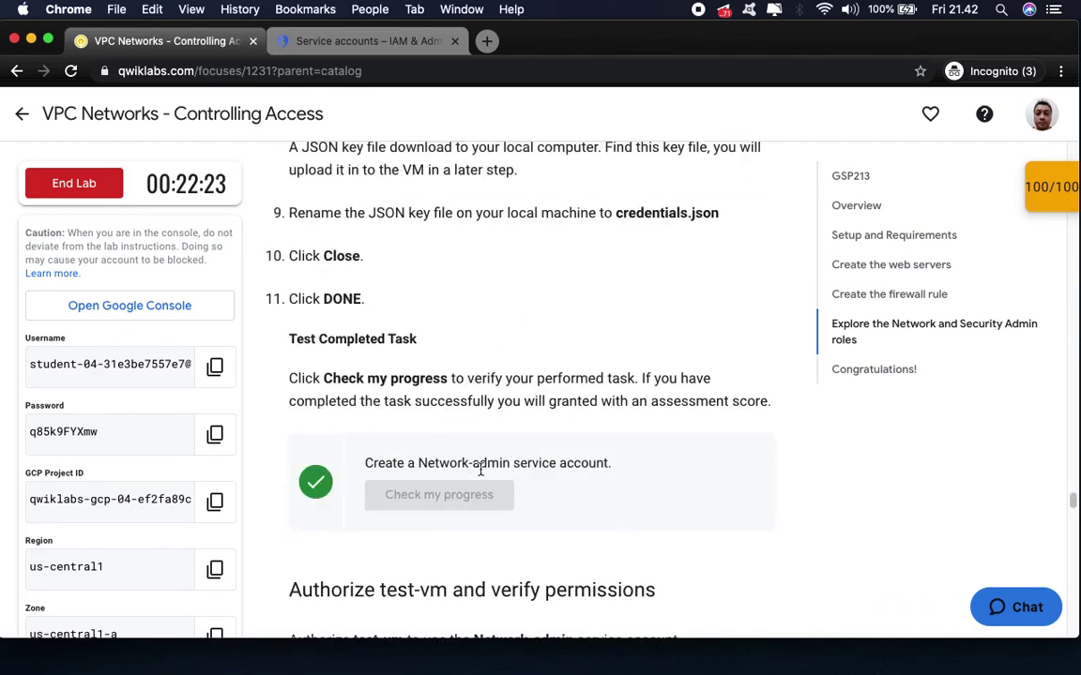
- Answer the lab question on Network Admin role permissions with "List the available firewall rules" and submit it
scroll(483, 463, down, 9)
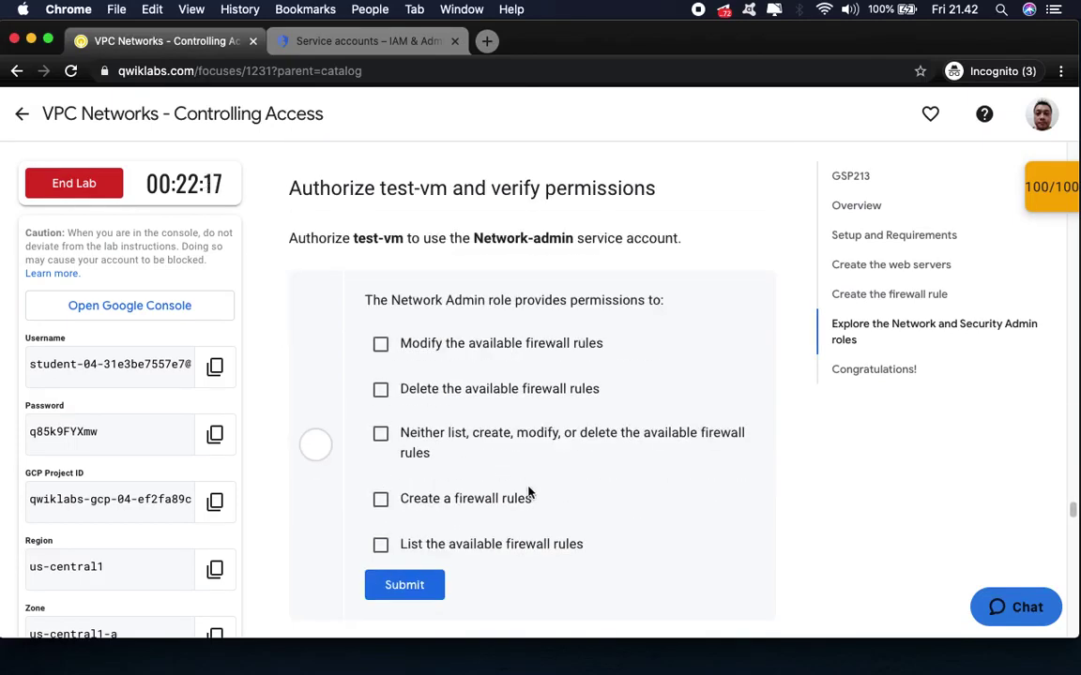
click(381, 546)
click(407, 584)
- Try answering the lab question on Security Admin role permissions with the List and Delete the available firewall rules options
scroll(576, 544, down, 10)
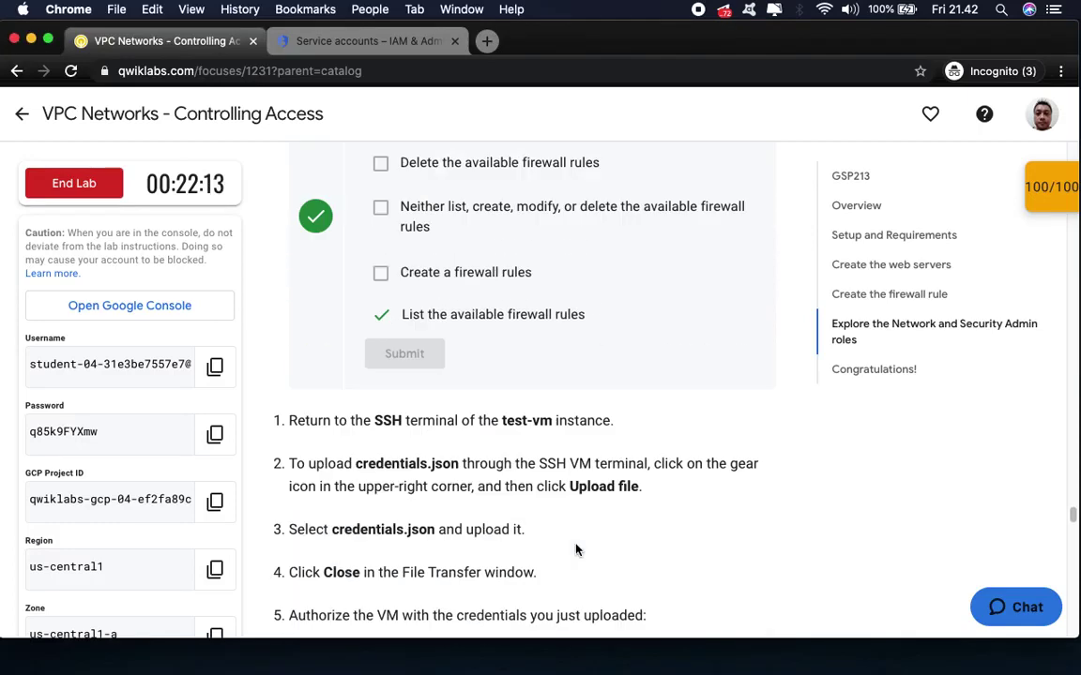
scroll(576, 544, down, 1)
scroll(576, 544, down, 10)
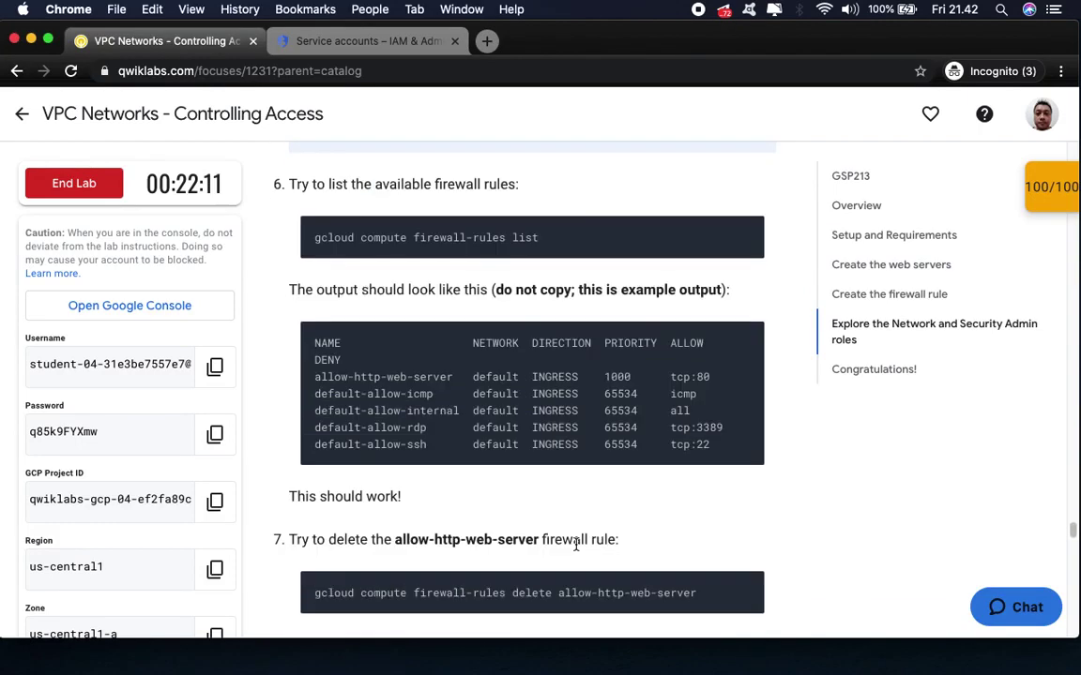
scroll(576, 550, down, 8)
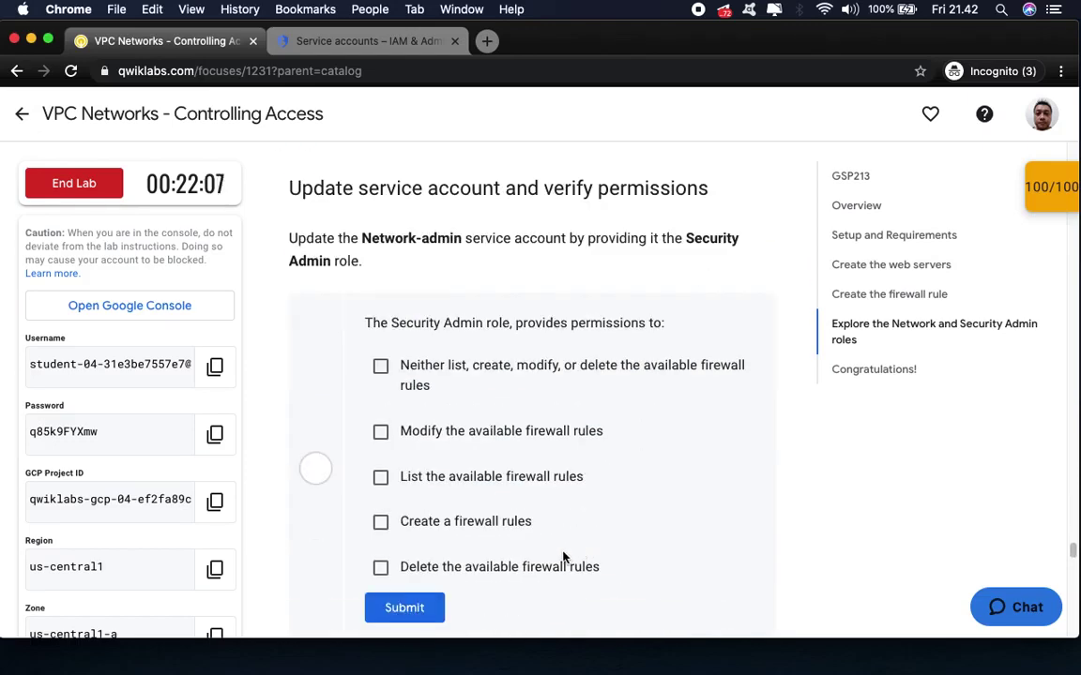
click(380, 478)
click(380, 569)
click(397, 608)
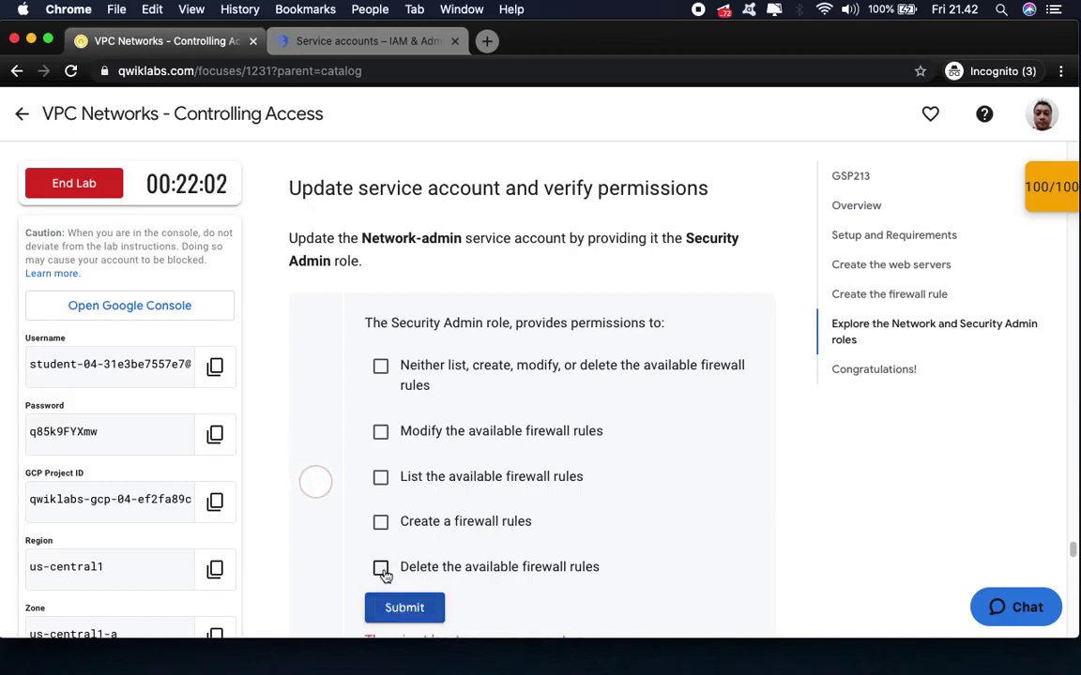
- Try submitting each of the five Security Admin permission options alone as the answer, going through them in order
click(381, 368)
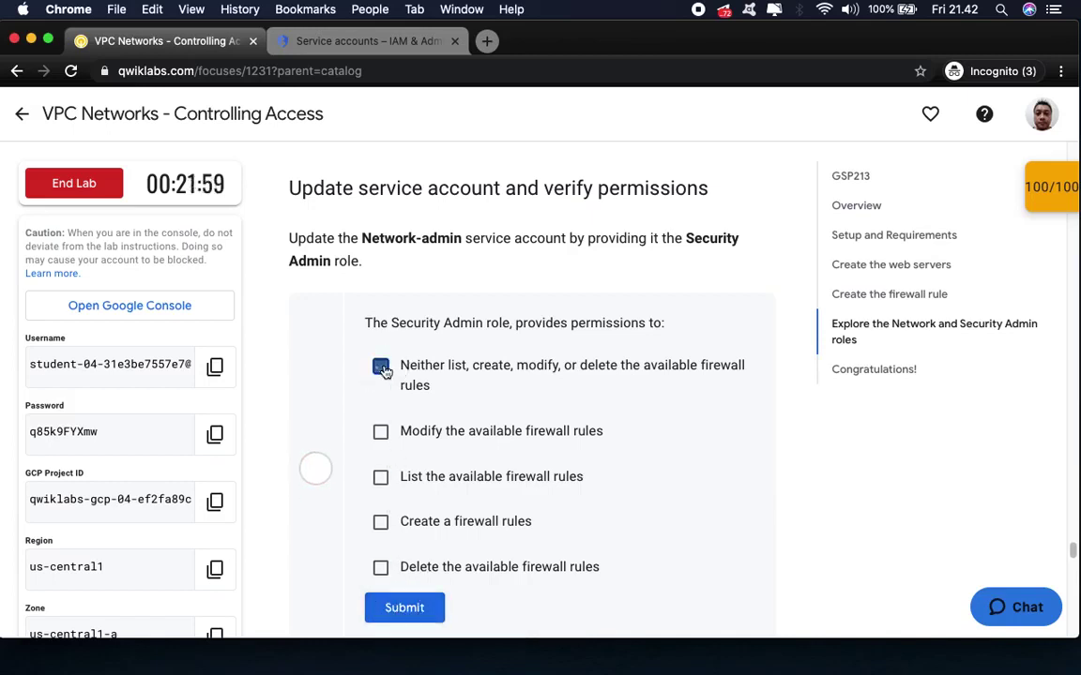
click(406, 612)
click(380, 431)
click(403, 610)
click(381, 477)
click(404, 610)
click(381, 522)
click(413, 610)
click(381, 568)
click(410, 608)
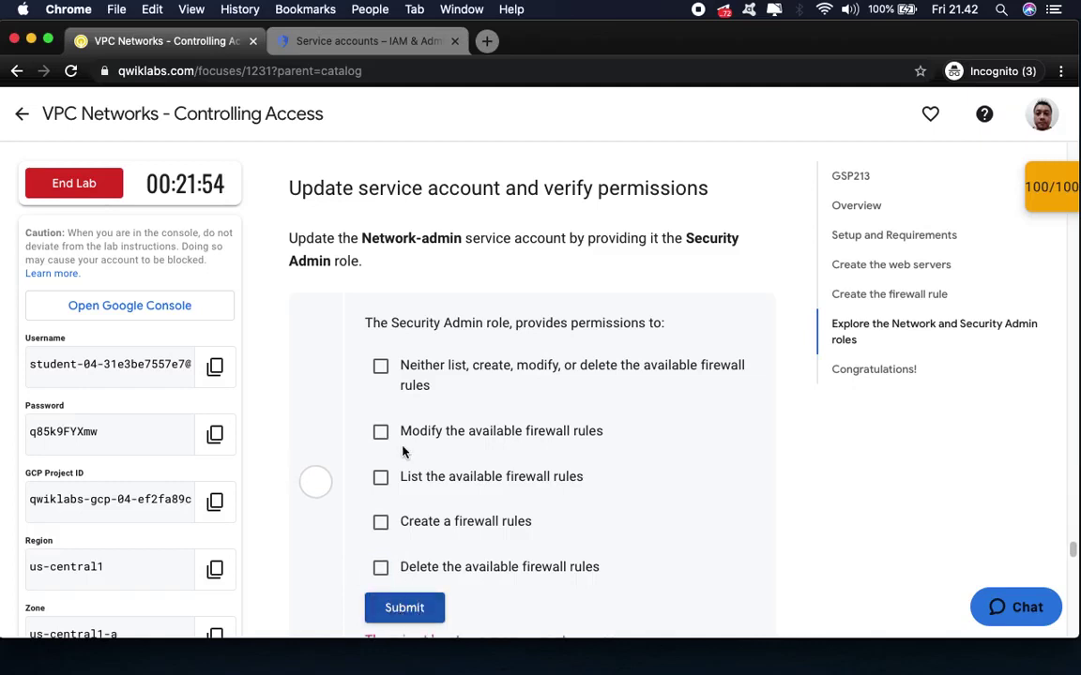
- Try submitting the "Neither list, create, modify, or delete" option paired in turn with Modify, List, Create and Delete for the Security Admin question
click(381, 367)
click(381, 432)
click(404, 608)
click(381, 367)
click(381, 476)
click(405, 608)
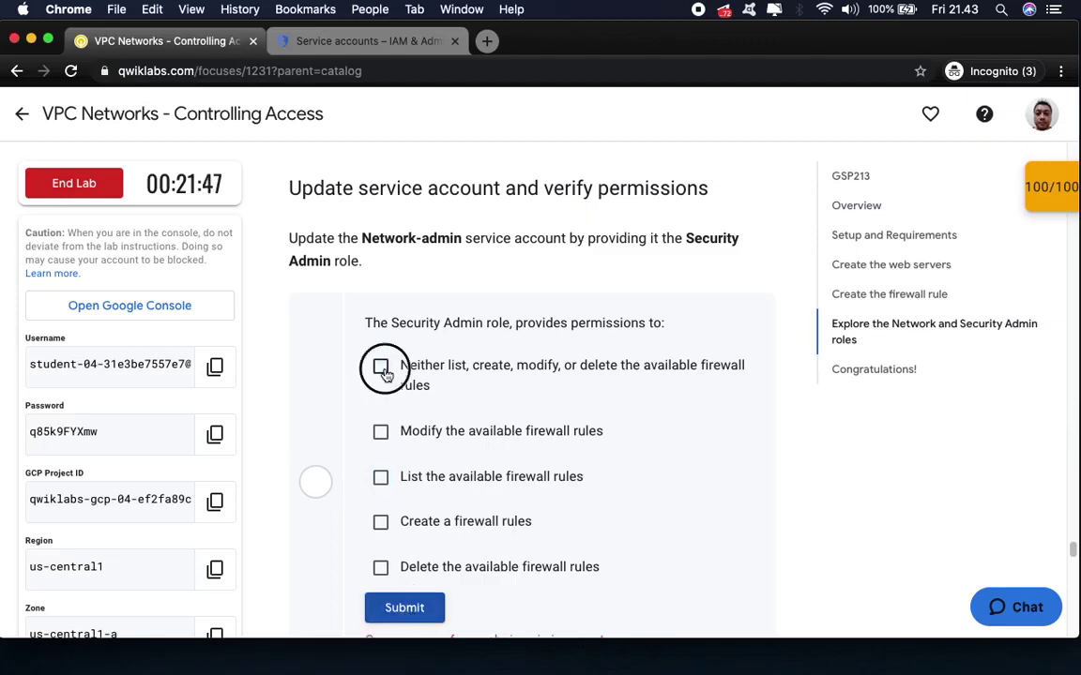
click(381, 367)
click(381, 522)
click(404, 608)
click(381, 367)
click(381, 567)
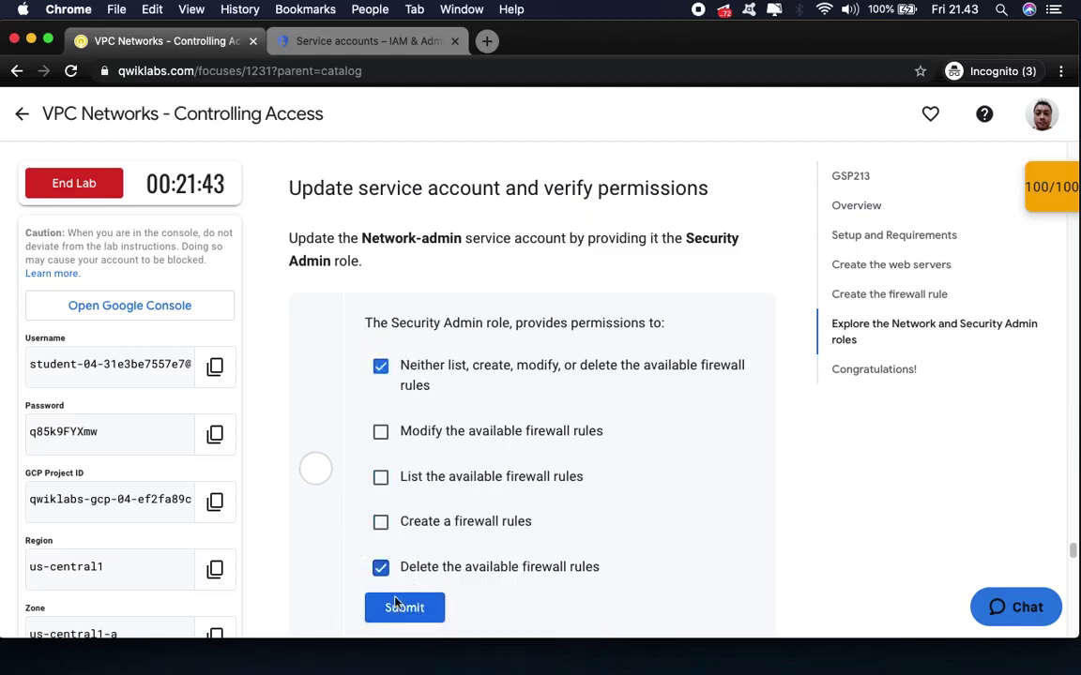
click(399, 609)
- Try submitting the Neither, Modify and List options together as the answer to the Security Admin question
click(381, 431)
click(380, 365)
click(381, 477)
click(406, 609)
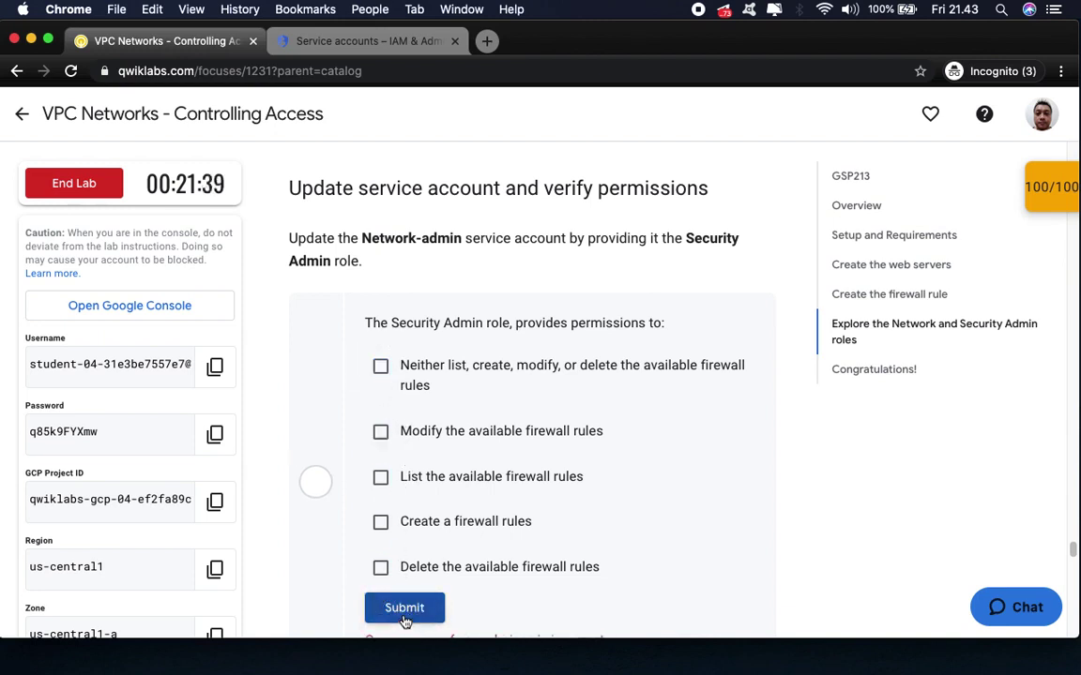
- Try submitting the Neither, Modify and Create options together for the Security Admin question, followed by Neither, Modify and Delete
click(380, 366)
click(380, 432)
click(380, 523)
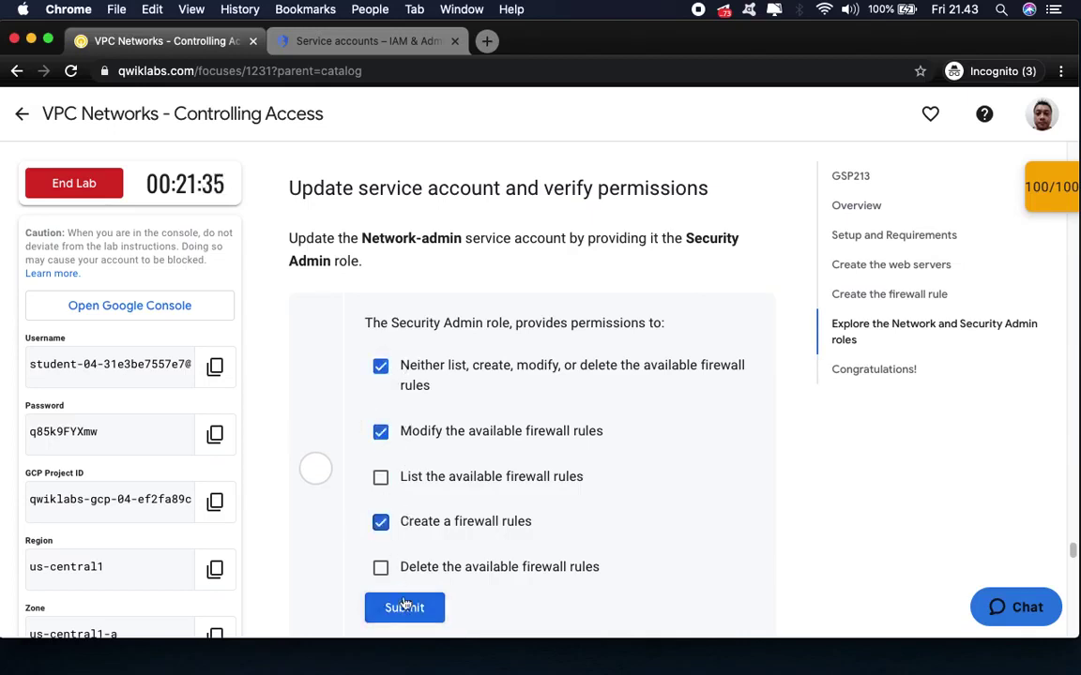
click(405, 608)
click(380, 366)
click(380, 432)
click(380, 568)
click(397, 605)
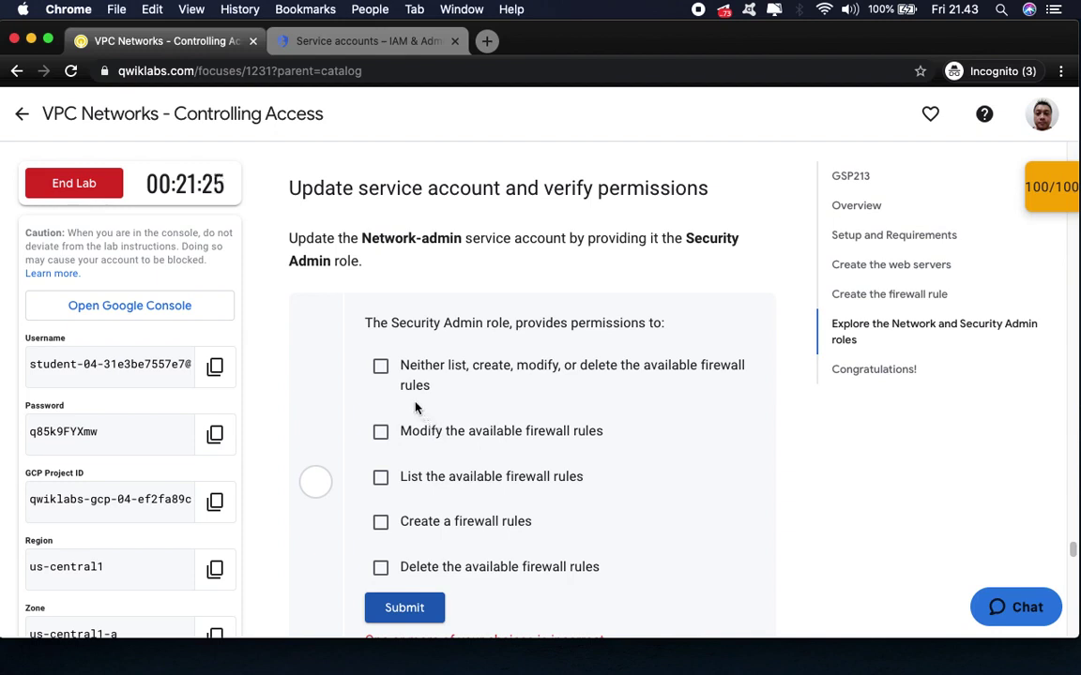
- Try submitting the Neither, Modify and List options together for the Security Admin question, followed by Modify, List and Create
click(378, 365)
click(380, 432)
click(380, 477)
click(402, 607)
click(380, 433)
click(380, 477)
click(380, 521)
click(405, 609)
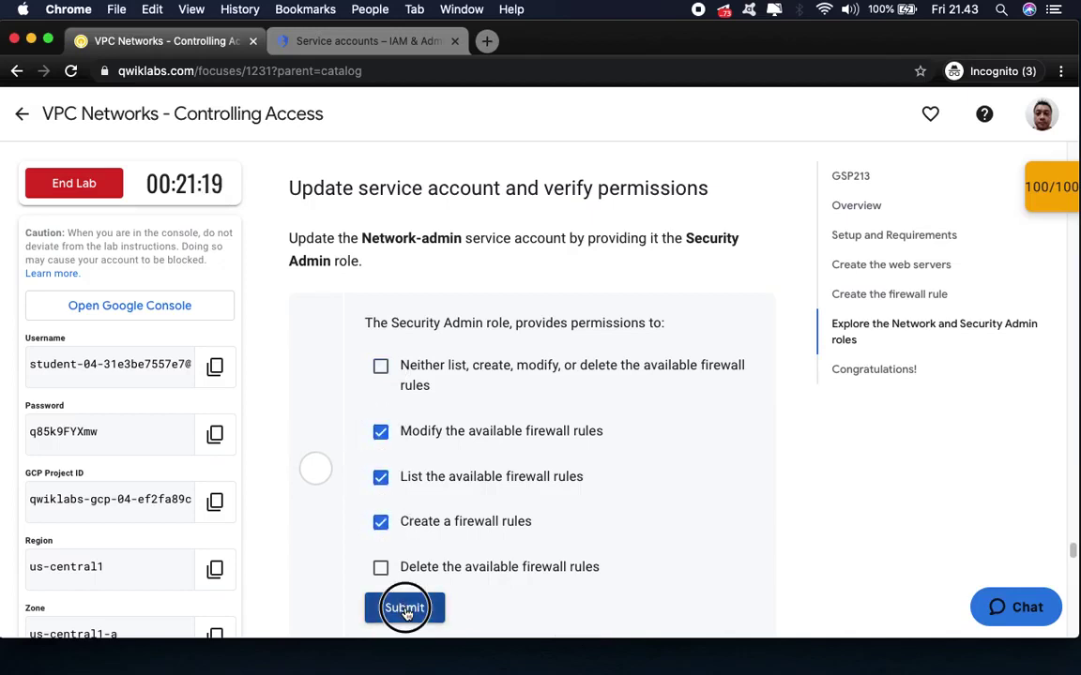
- Try submitting the List, Create and Delete firewall rules options together for the Security Admin question
click(380, 477)
click(380, 522)
click(380, 568)
click(405, 610)
- Retry the Security Admin question with Neither, Modify and Create, and with Neither, Modify and Delete
click(380, 367)
click(381, 431)
click(381, 521)
click(403, 610)
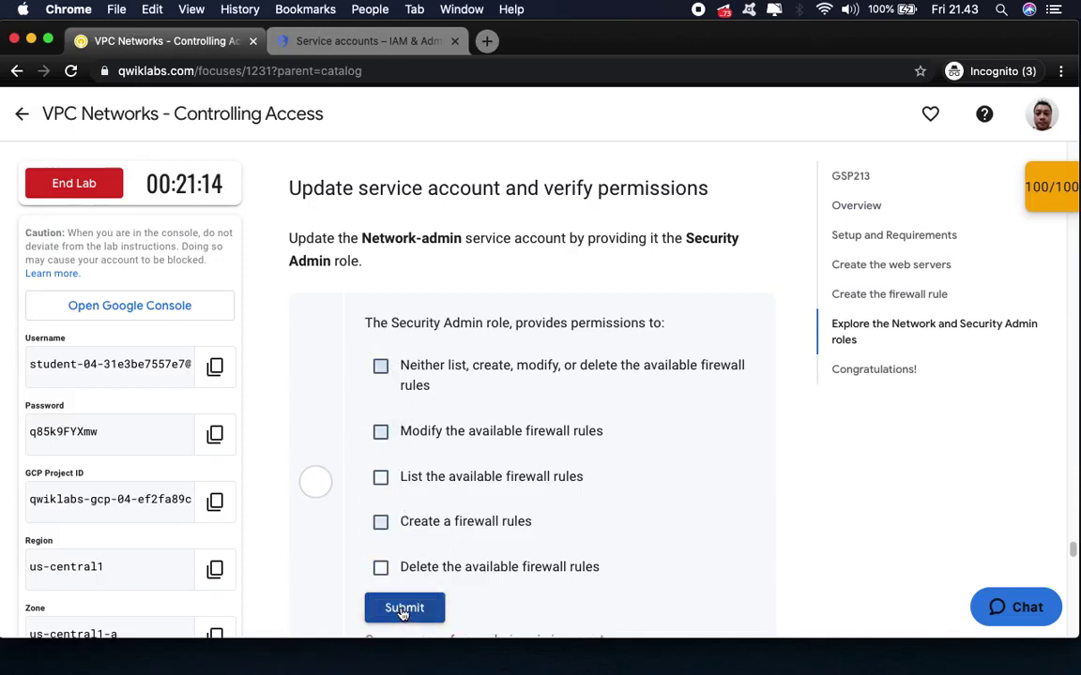
click(380, 367)
click(380, 432)
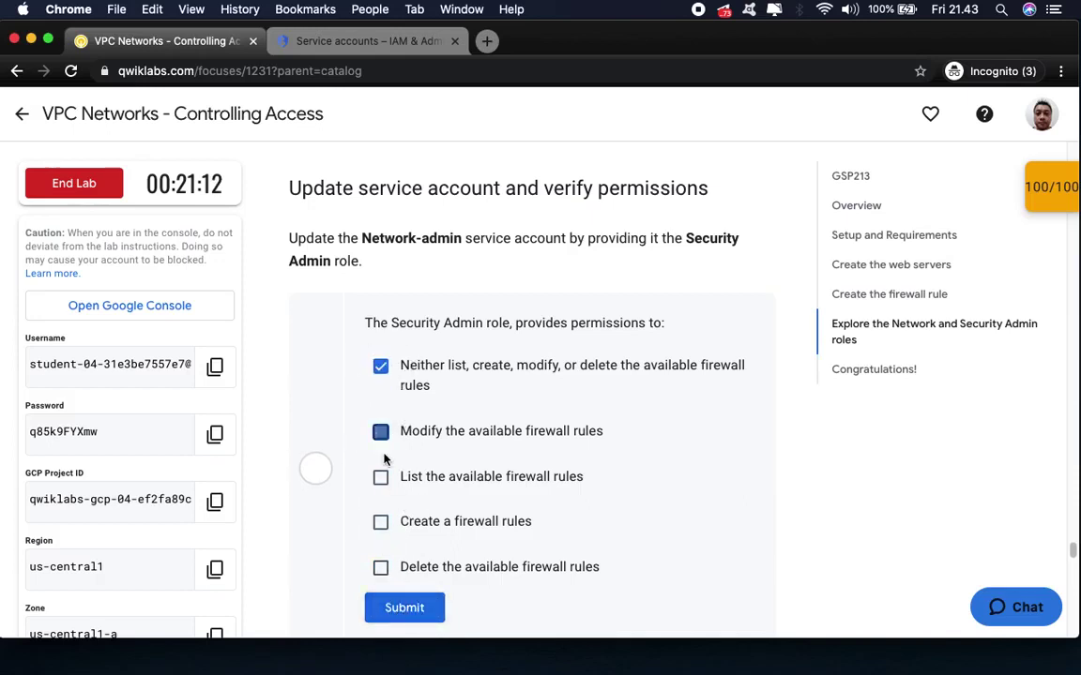
click(380, 568)
click(414, 609)
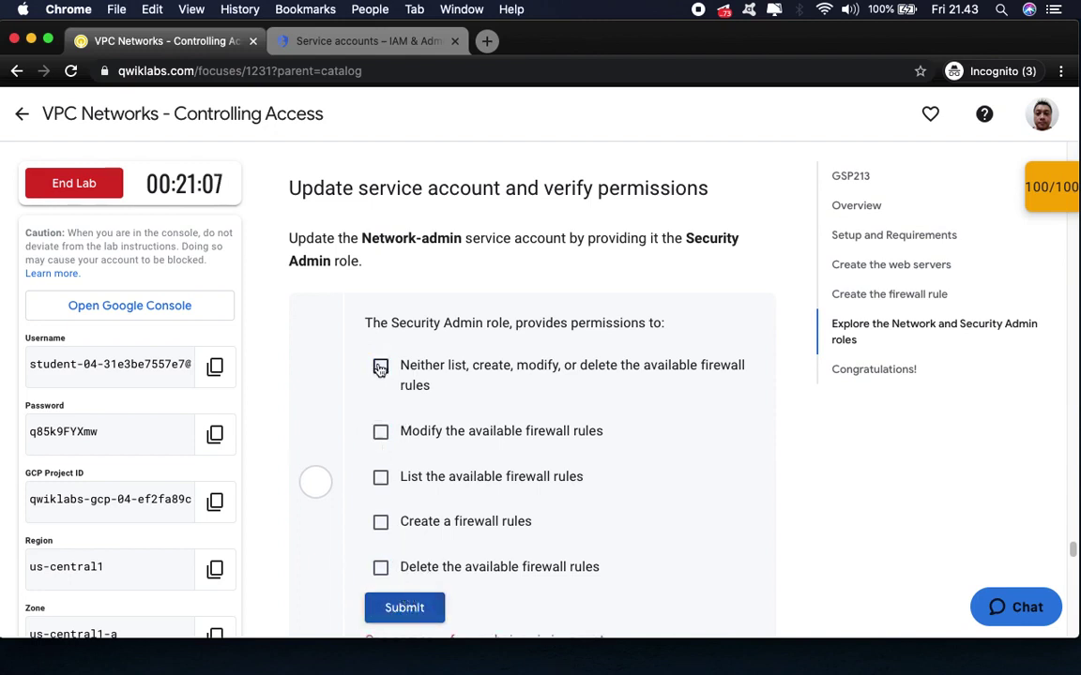
- Try submitting three sets for the Security Admin question: Modify, List and Create; Modify, List and Delete; List, Create and Delete
click(380, 431)
click(382, 478)
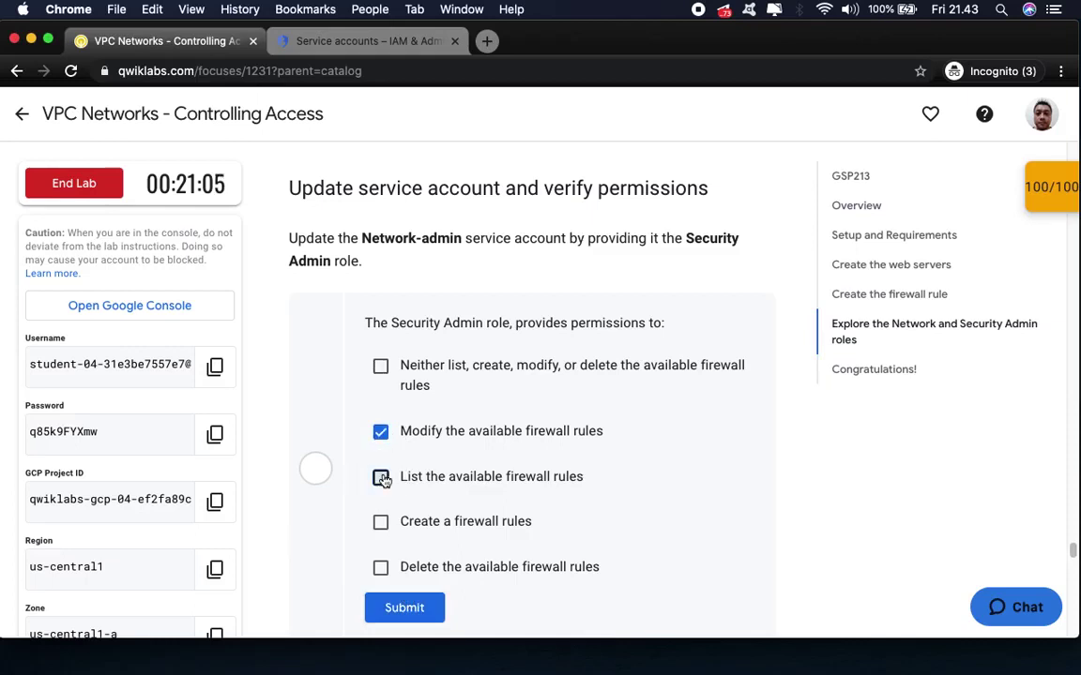
click(381, 524)
click(398, 608)
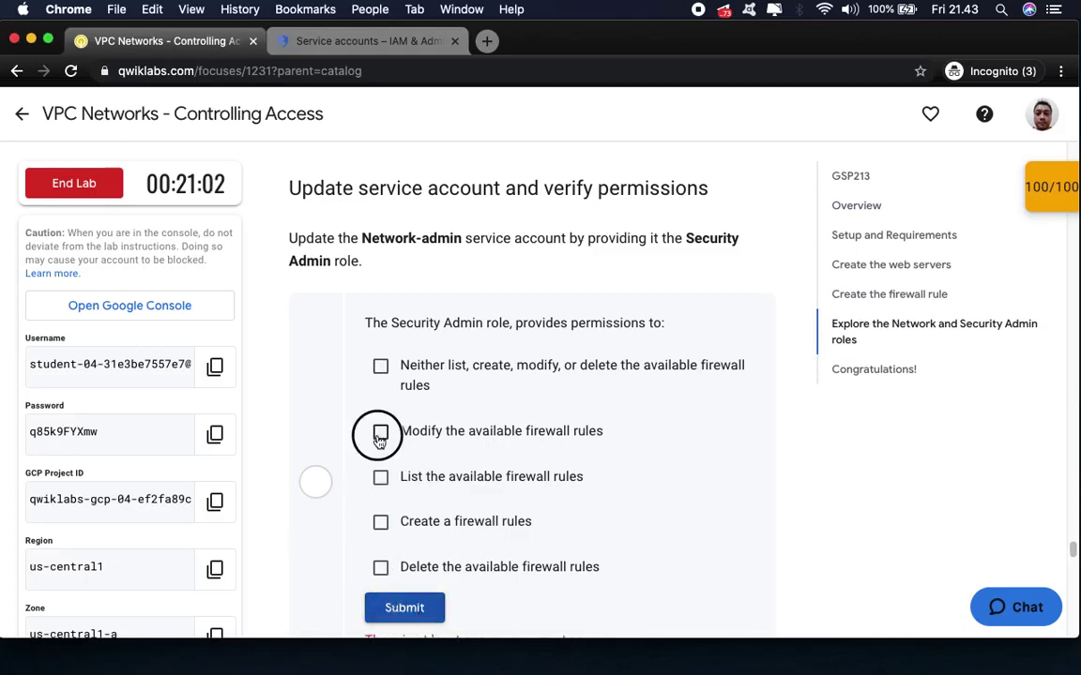
click(380, 434)
click(381, 476)
click(381, 567)
click(395, 619)
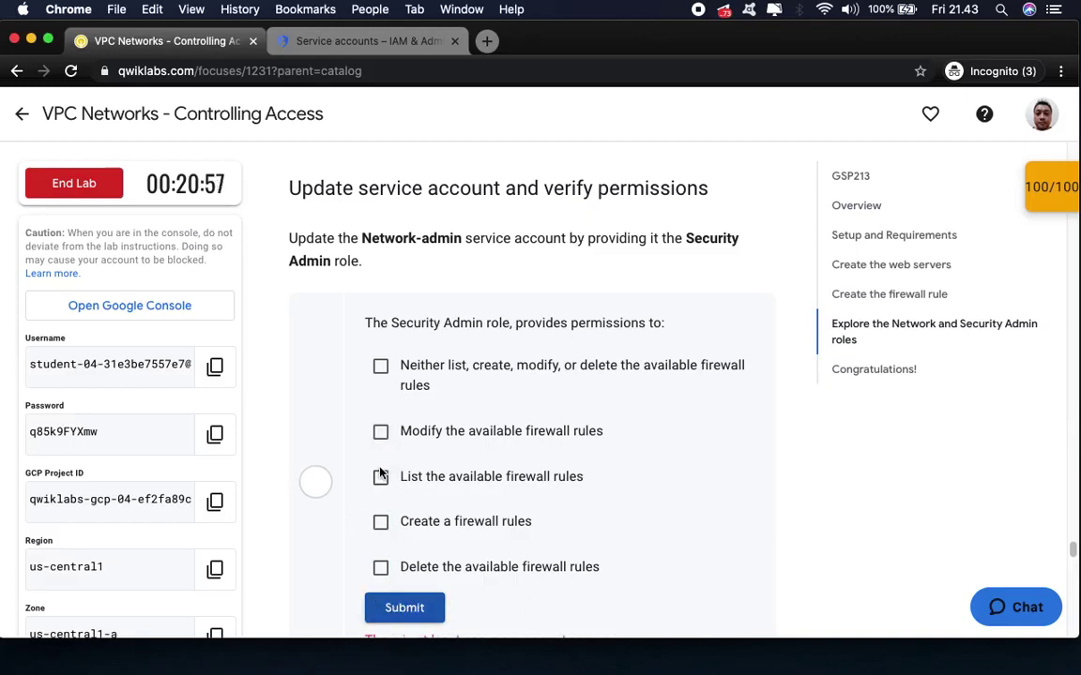
click(380, 476)
click(381, 522)
click(381, 567)
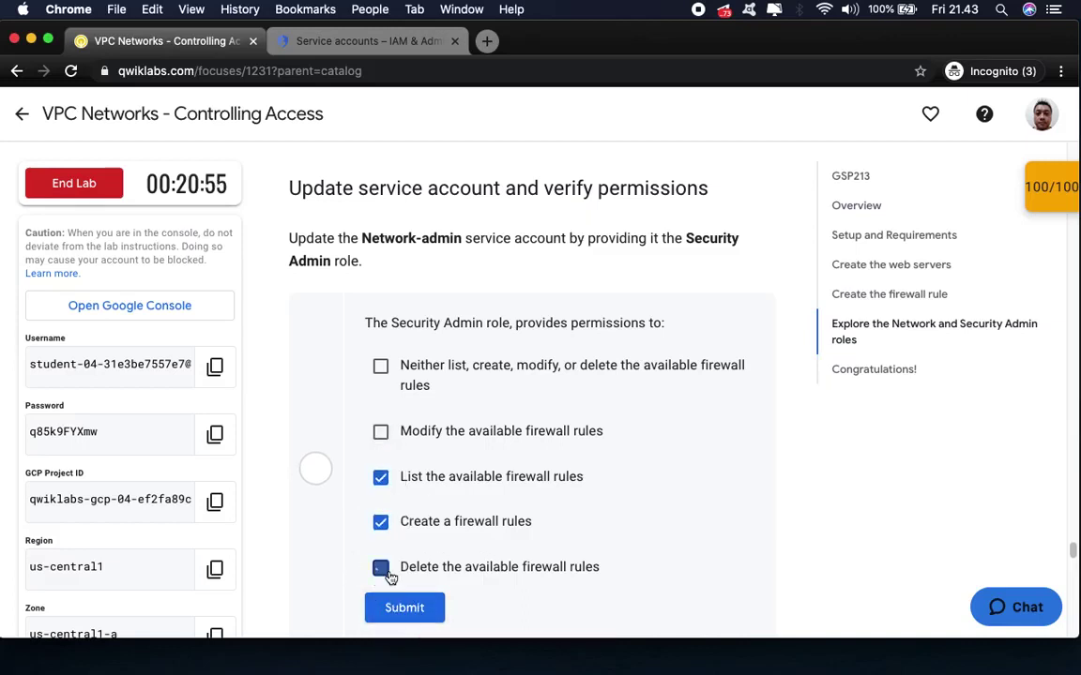
click(405, 609)
- Try submitting the Delete option alone, paired with Create, and paired with List for the Security Admin question
click(393, 609)
click(380, 566)
click(398, 602)
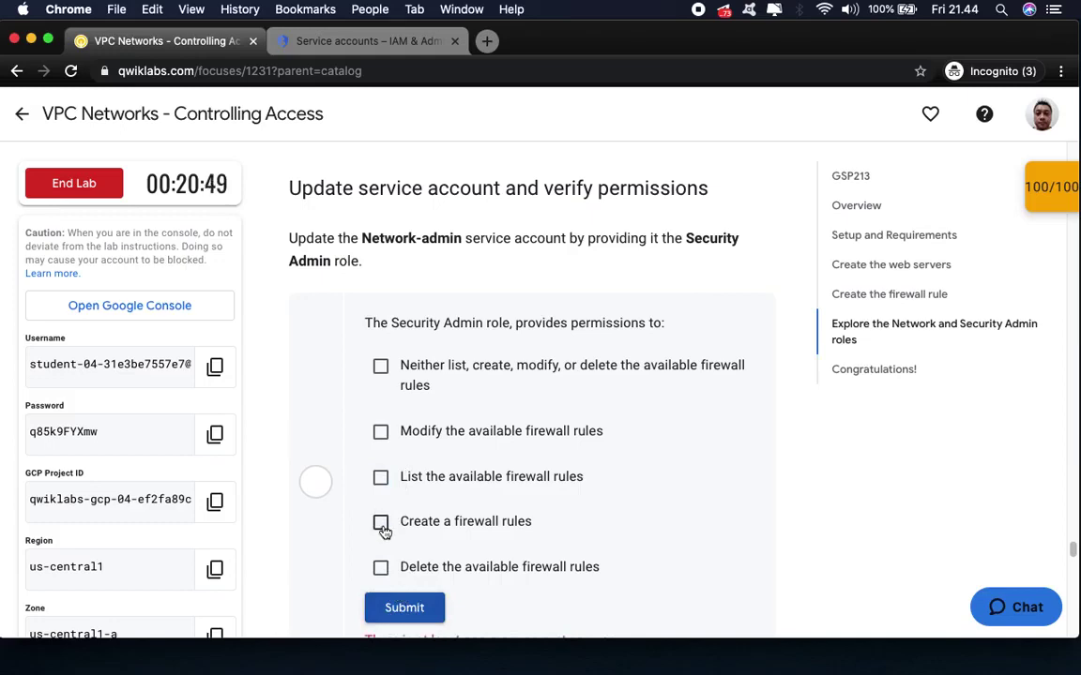
click(380, 522)
click(380, 567)
click(393, 606)
click(382, 44)
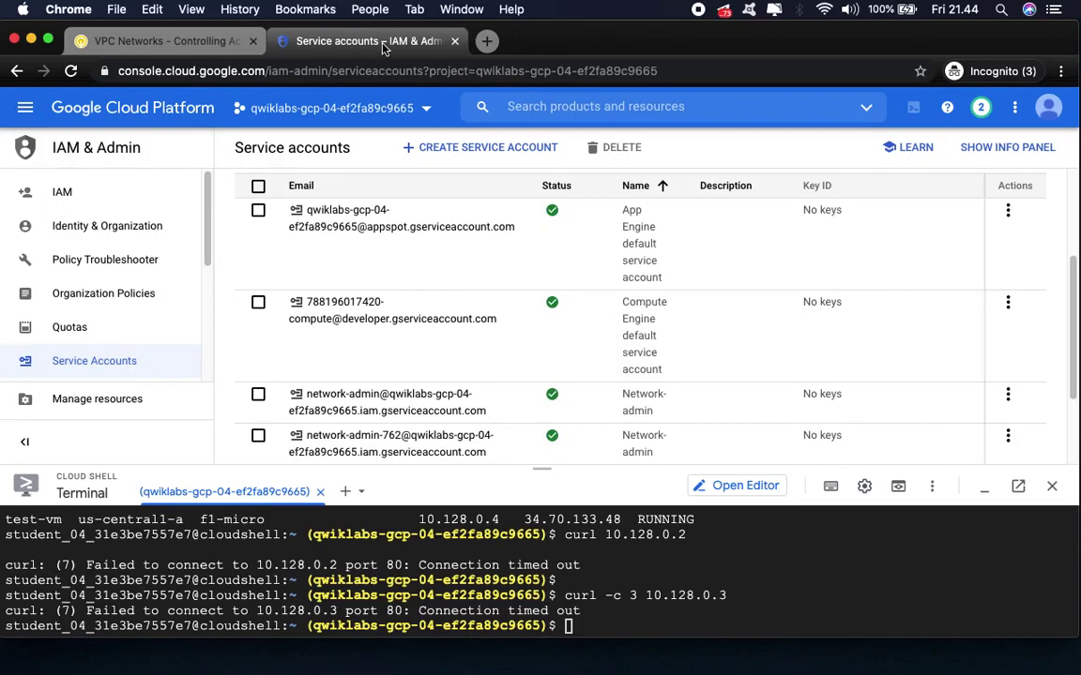
click(210, 40)
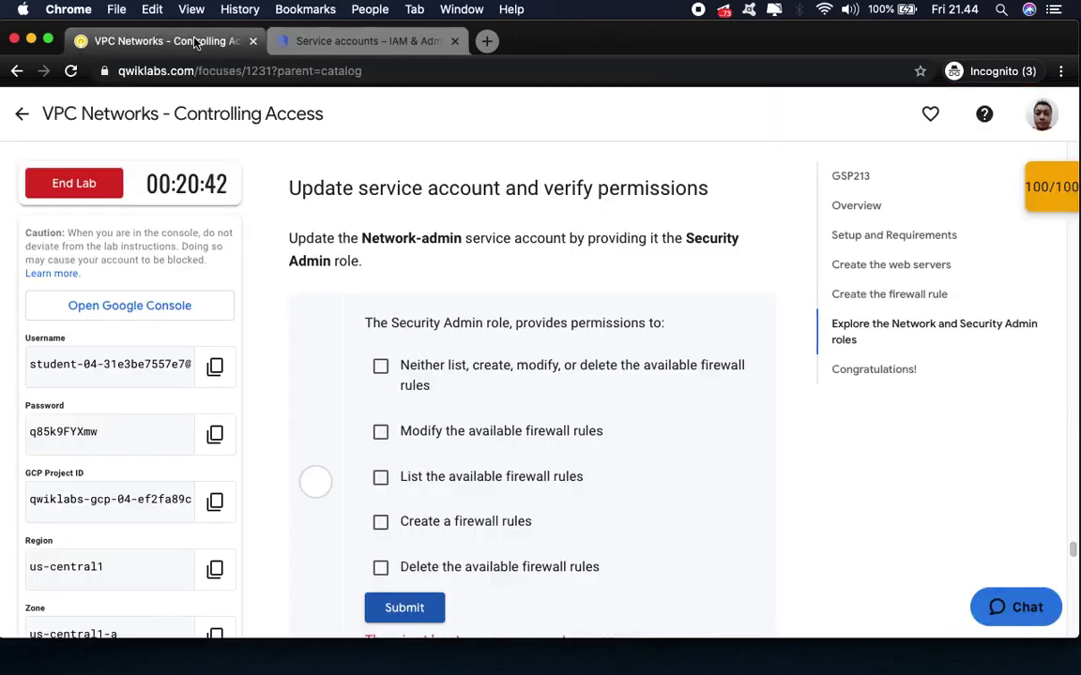
click(381, 478)
click(381, 568)
click(404, 609)
- Review the lab instructions below the question on the Security Admin role's permissions and verifying the firewall rule deletion
scroll(537, 531, down, 10)
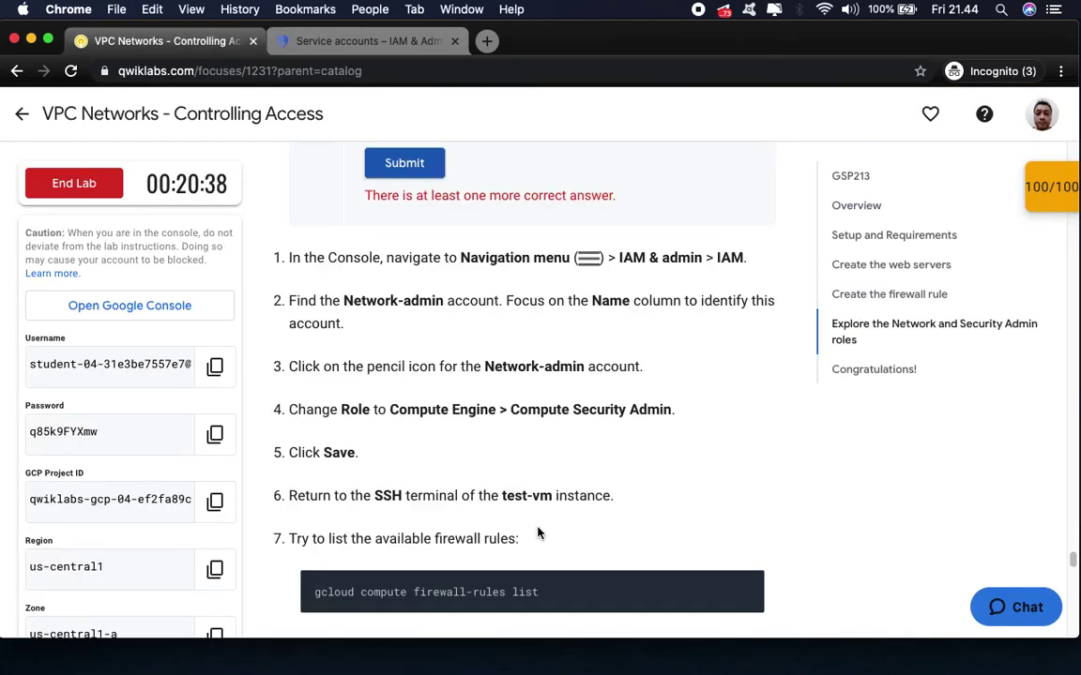
scroll(537, 533, down, 15)
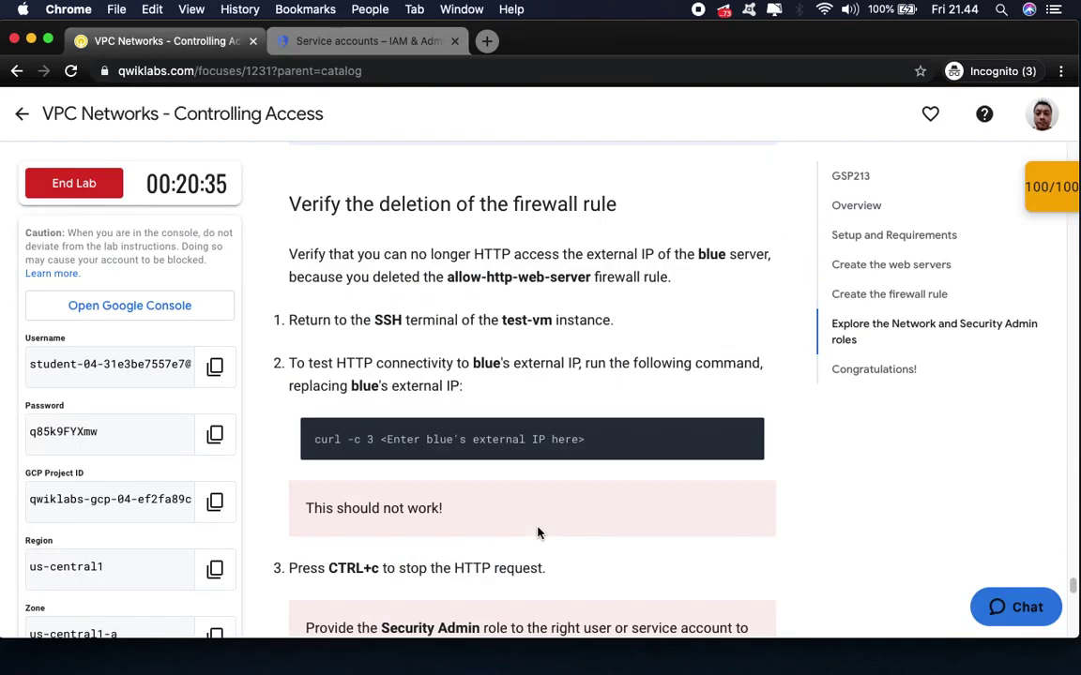
scroll(537, 533, down, 5)
scroll(538, 533, up, 10)
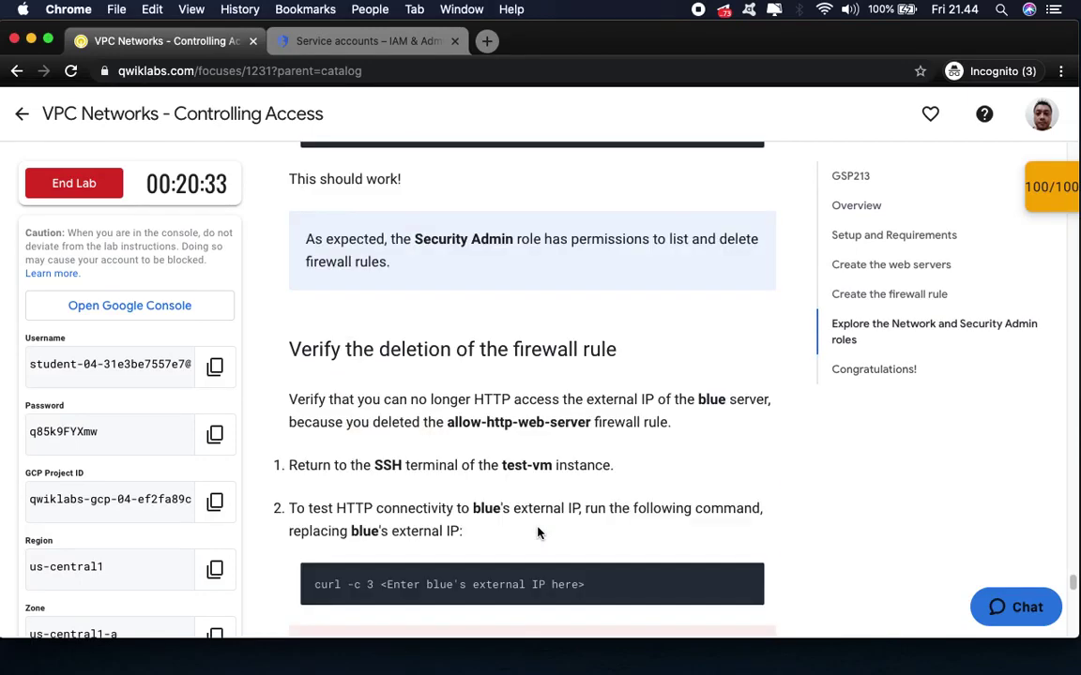
scroll(574, 526, up, 10)
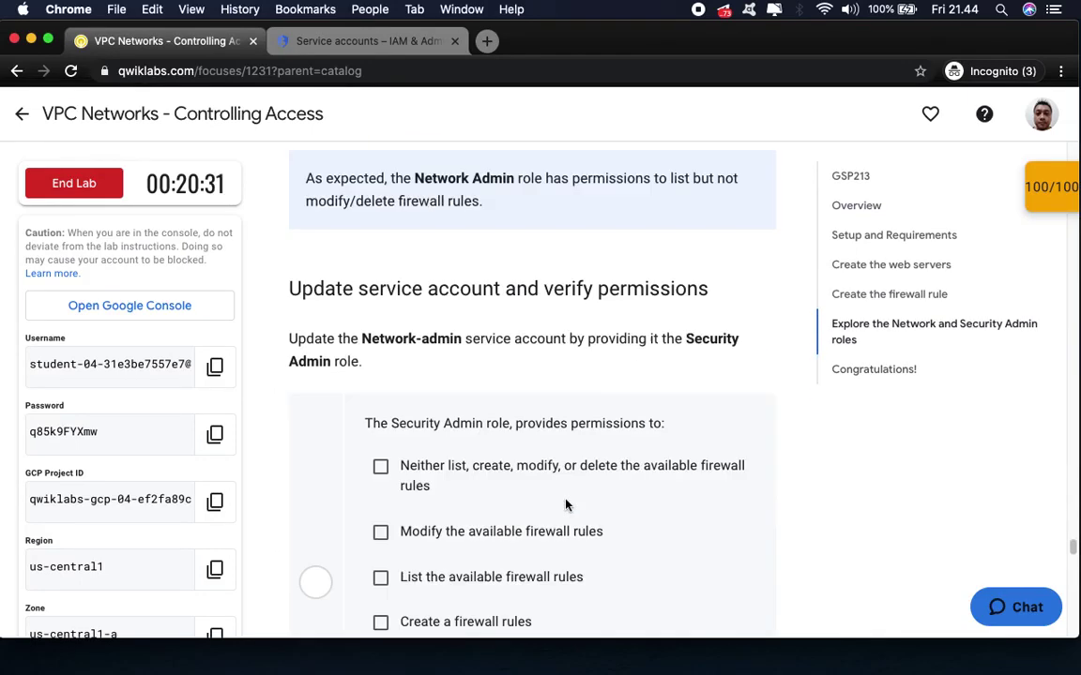
scroll(565, 504, down, 3)
scroll(565, 504, up, 3)
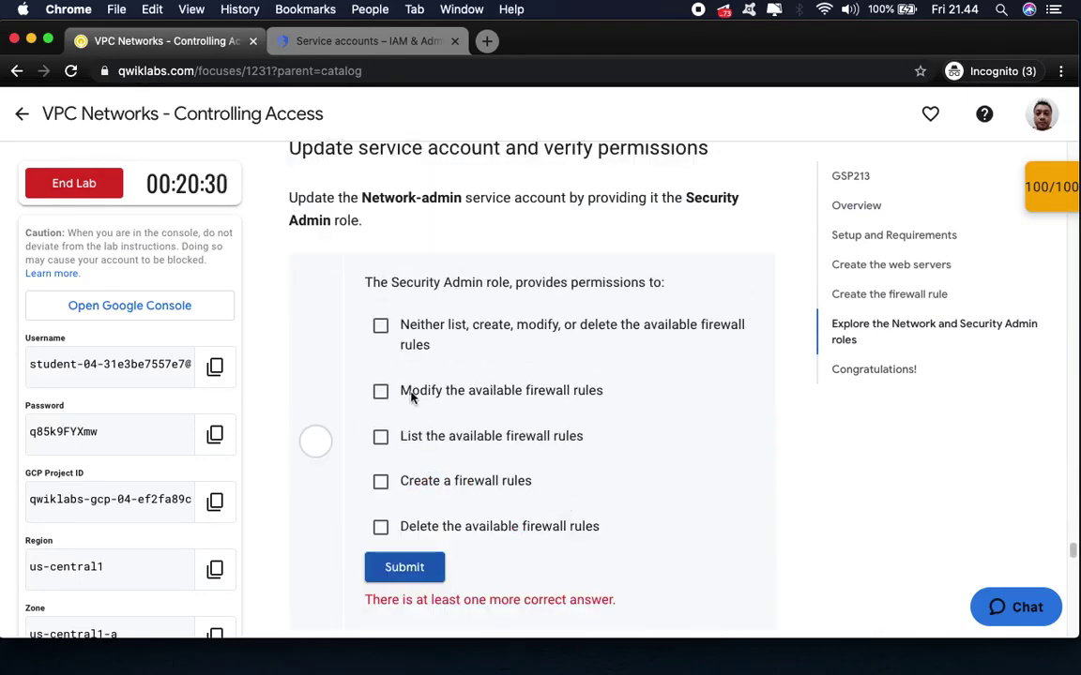
- Try submitting each of the five Security Admin options alone, in order from the Neither option to Delete
click(381, 326)
click(404, 567)
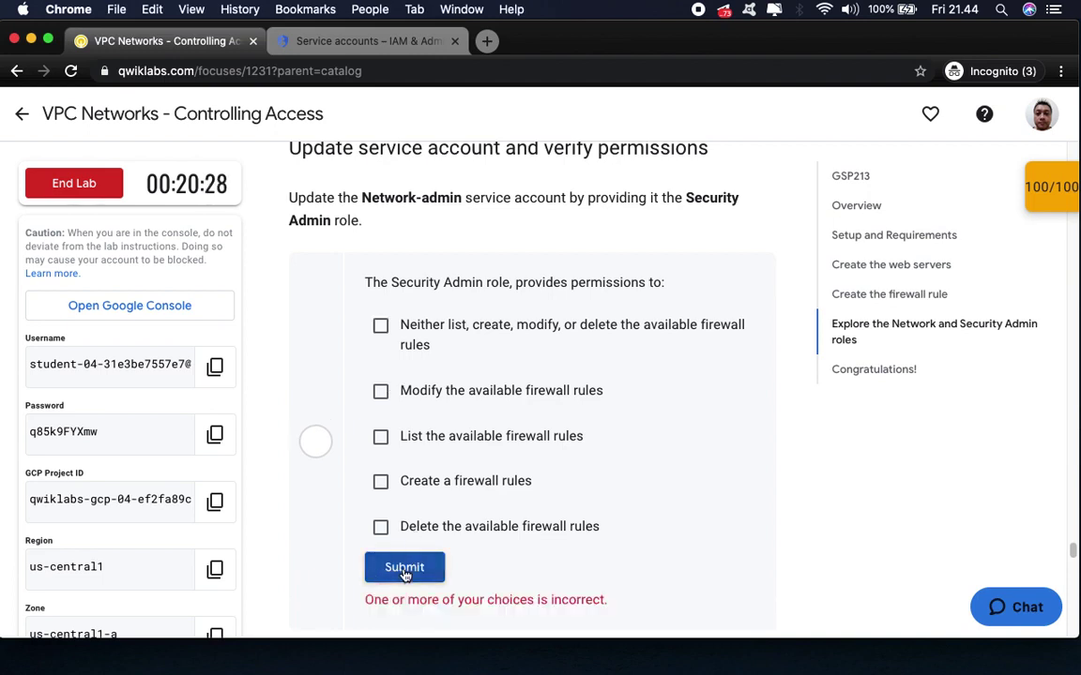
click(380, 390)
click(403, 568)
click(380, 437)
click(402, 566)
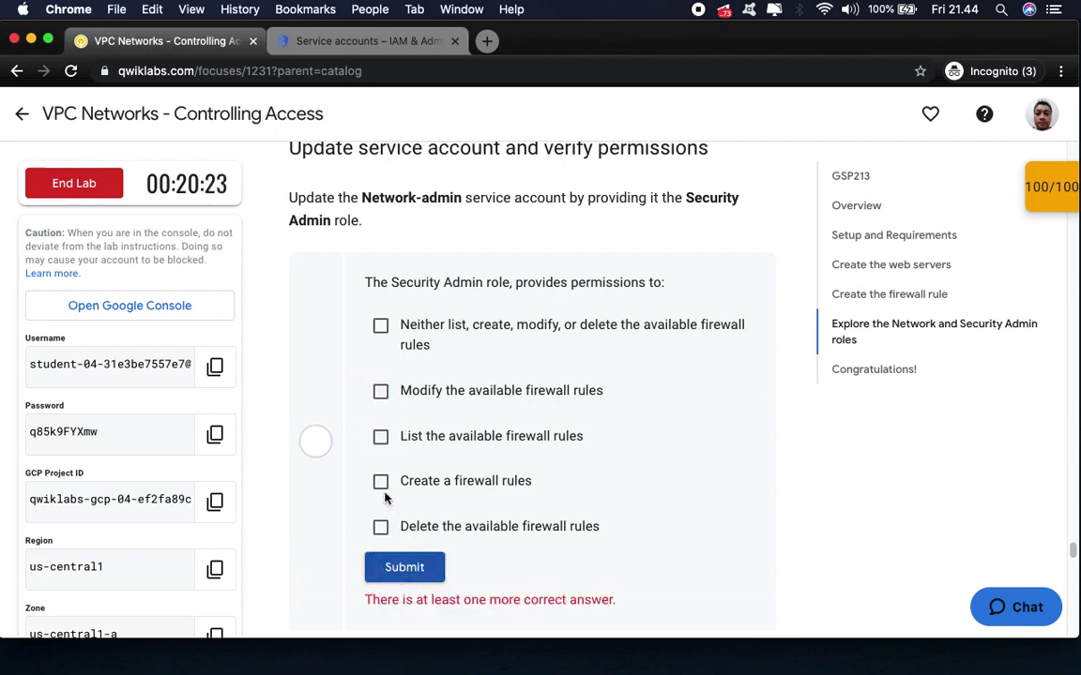
click(380, 482)
click(409, 579)
click(380, 526)
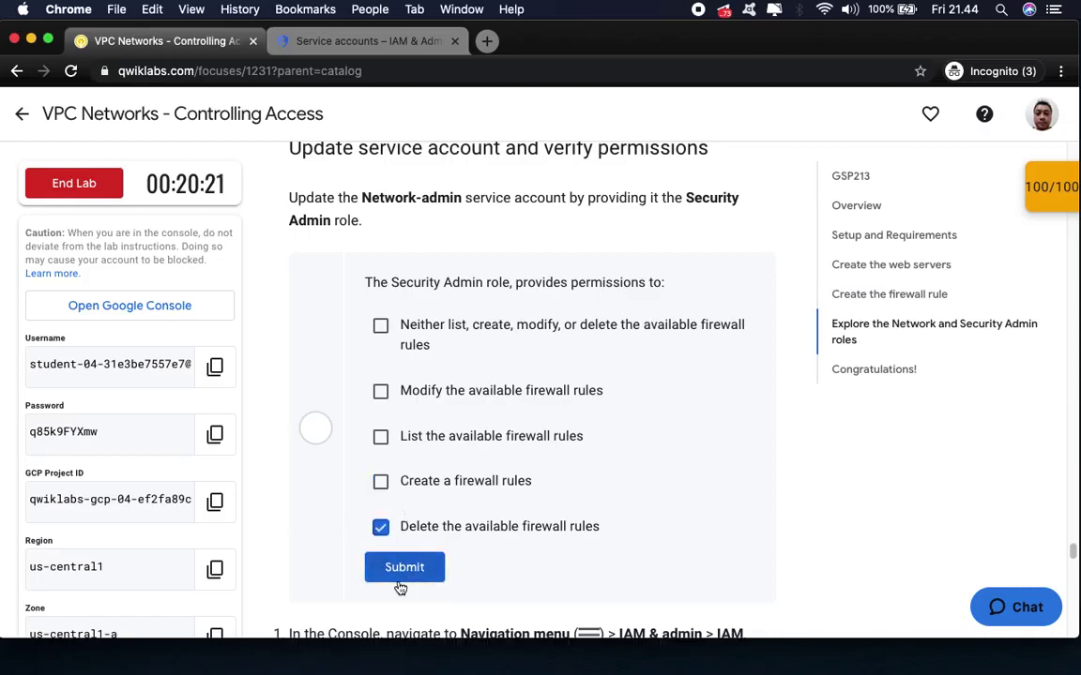
click(402, 580)
- Try submitting the Modify option paired in turn with Neither, List, Create and Delete for the Security Admin question
click(380, 326)
click(380, 391)
click(402, 567)
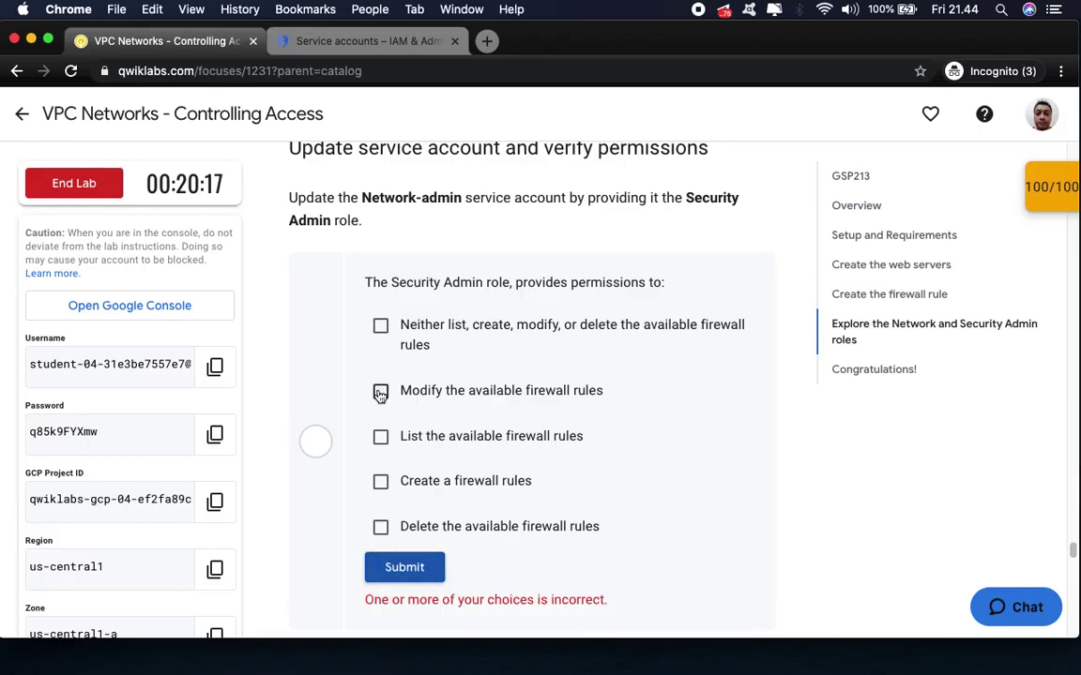
click(380, 390)
click(380, 436)
click(405, 567)
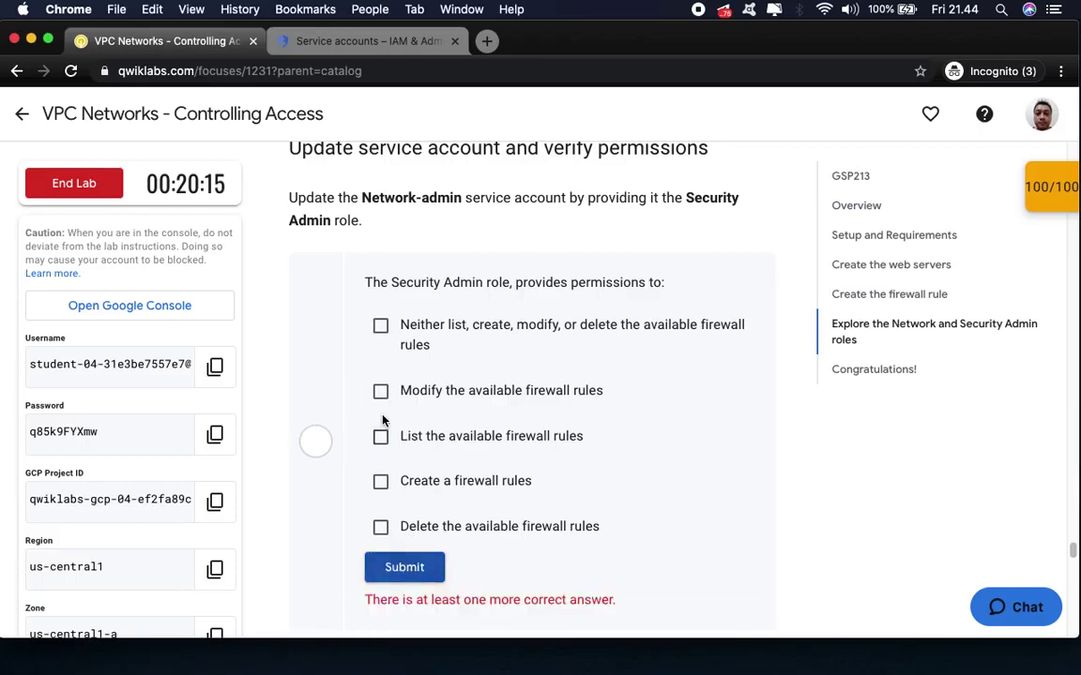
click(380, 391)
click(380, 480)
click(404, 567)
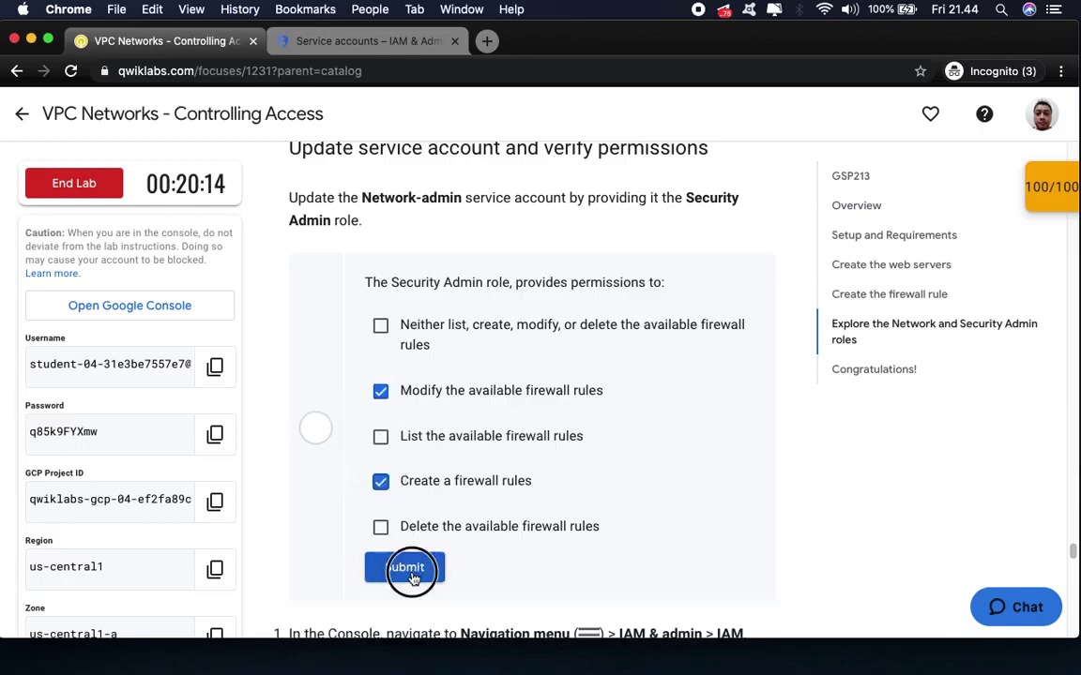
click(380, 526)
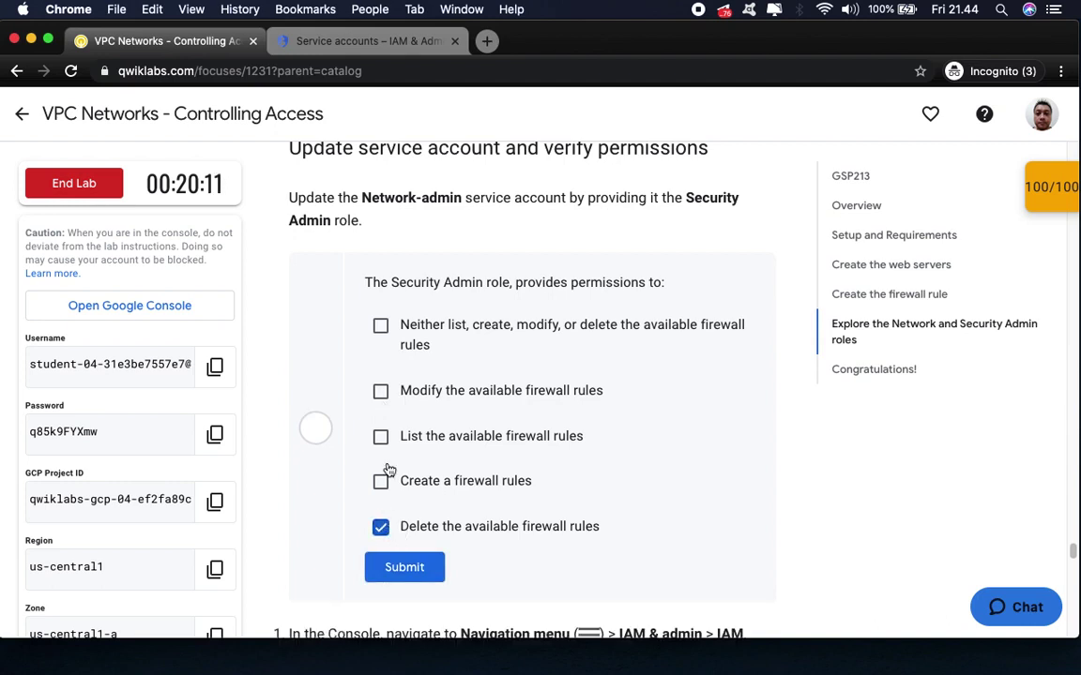
click(380, 390)
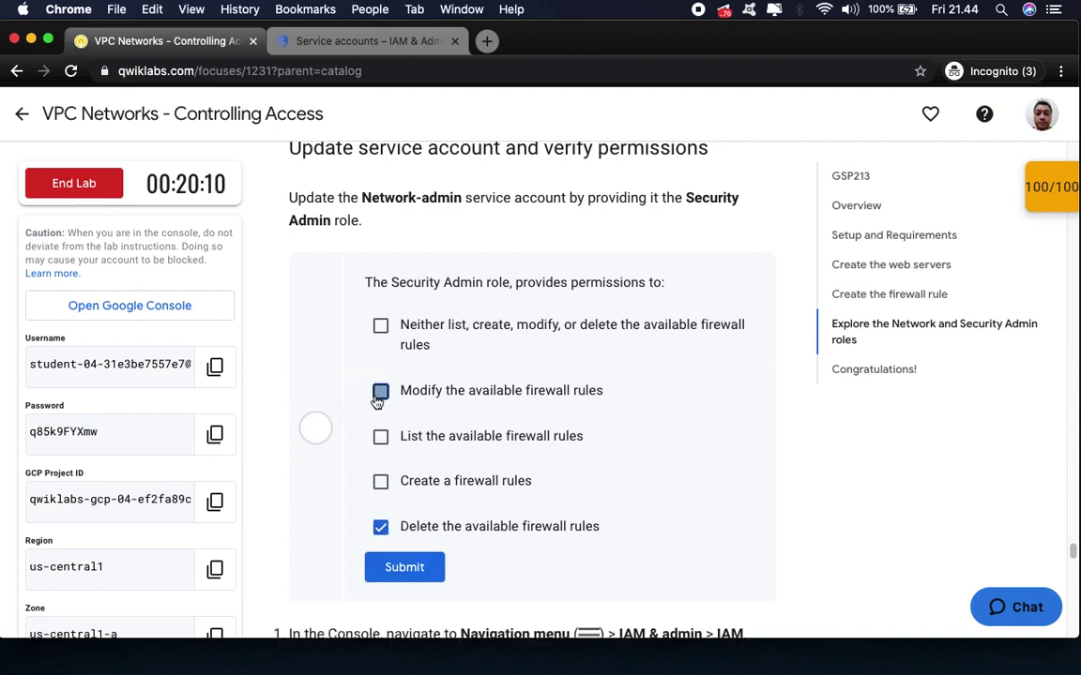
click(404, 568)
- Try submitting List, Create and Delete together twice as the answer to the Security Admin question
click(380, 437)
click(380, 480)
click(380, 526)
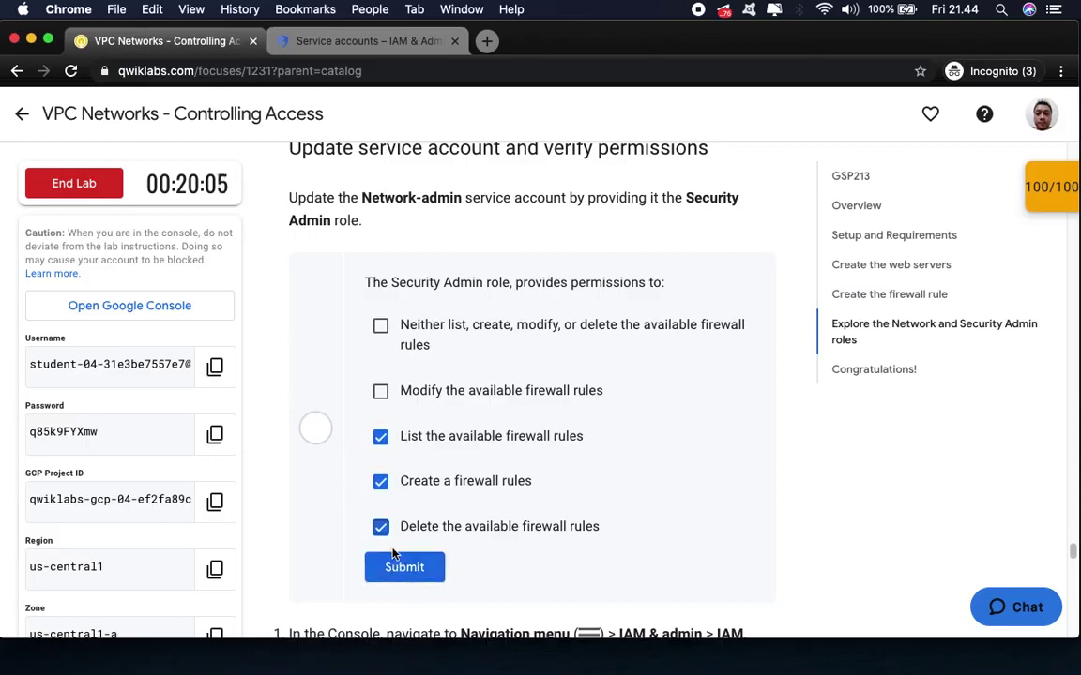
click(397, 563)
click(380, 436)
click(380, 480)
click(380, 526)
click(392, 568)
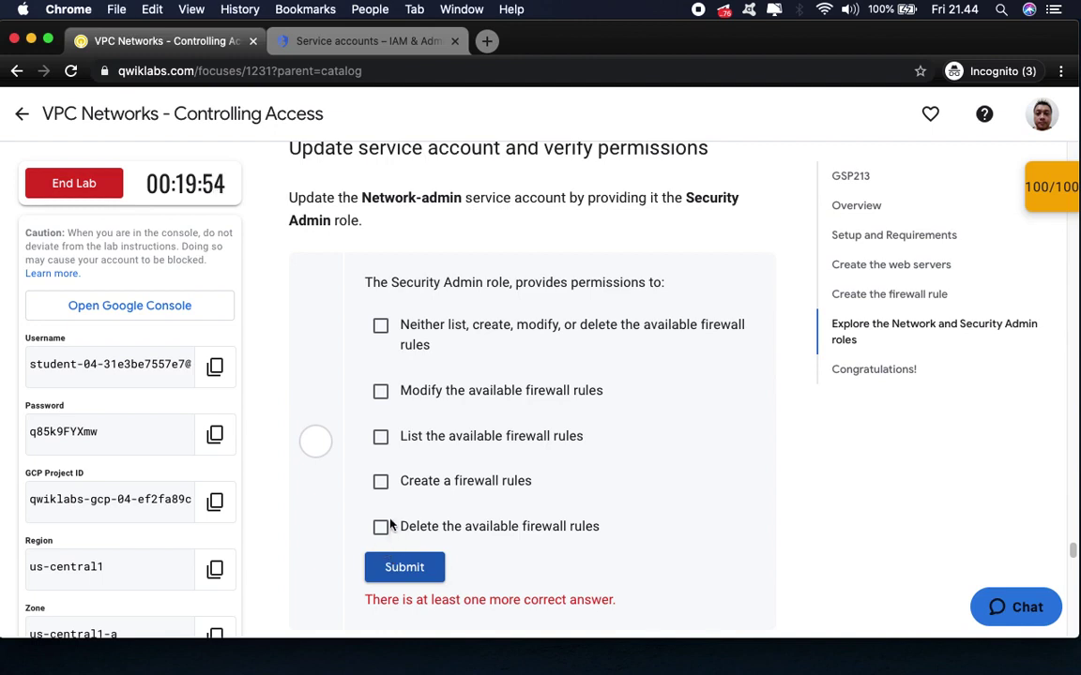
- Try submitting each of the five Security Admin options alone in reverse order, from Delete back to the Neither option
click(380, 527)
click(396, 559)
click(381, 481)
click(402, 564)
click(381, 437)
click(401, 568)
click(380, 392)
click(405, 568)
click(380, 325)
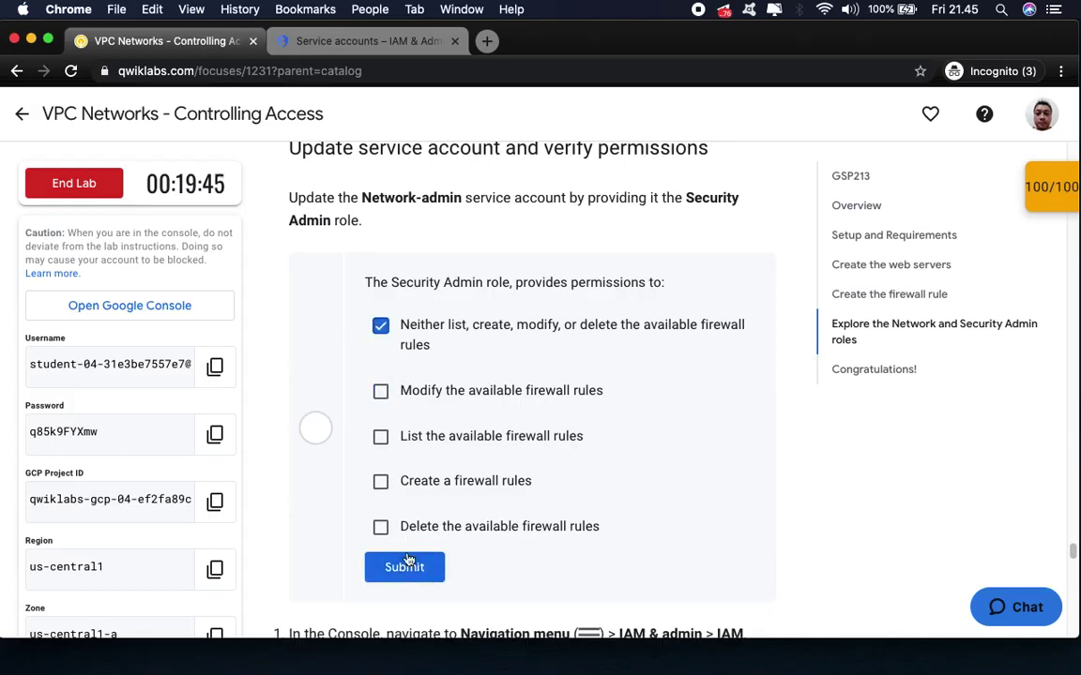
click(399, 569)
- Try submitting Create and Delete together for the Security Admin question, followed by all five options at once
click(380, 527)
click(380, 481)
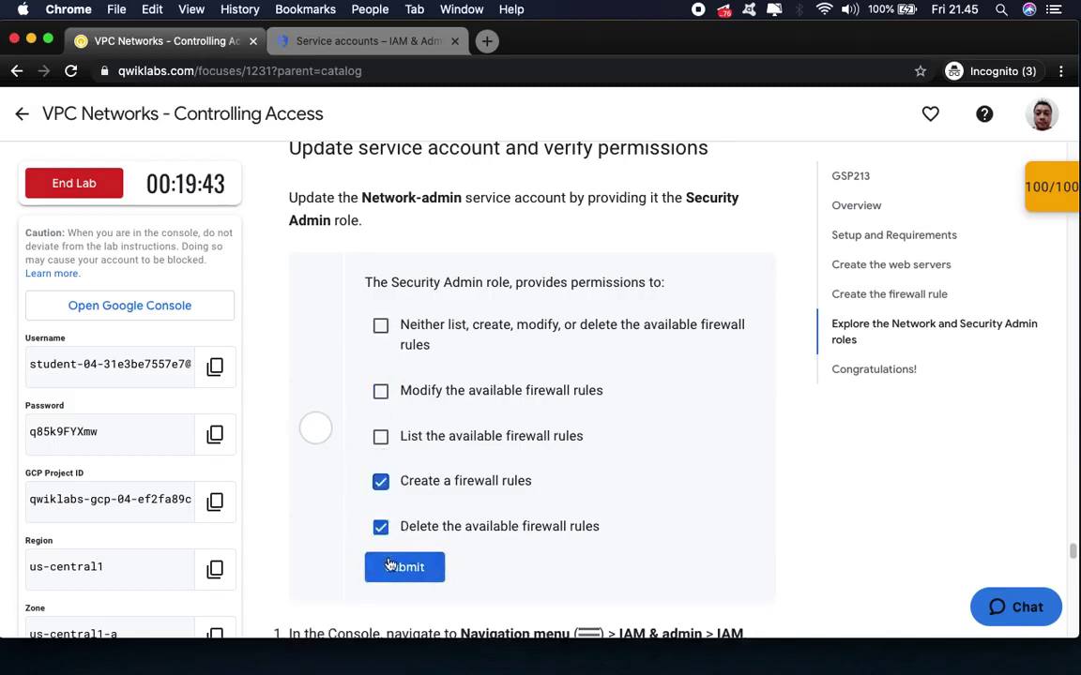
click(394, 568)
click(380, 526)
click(380, 481)
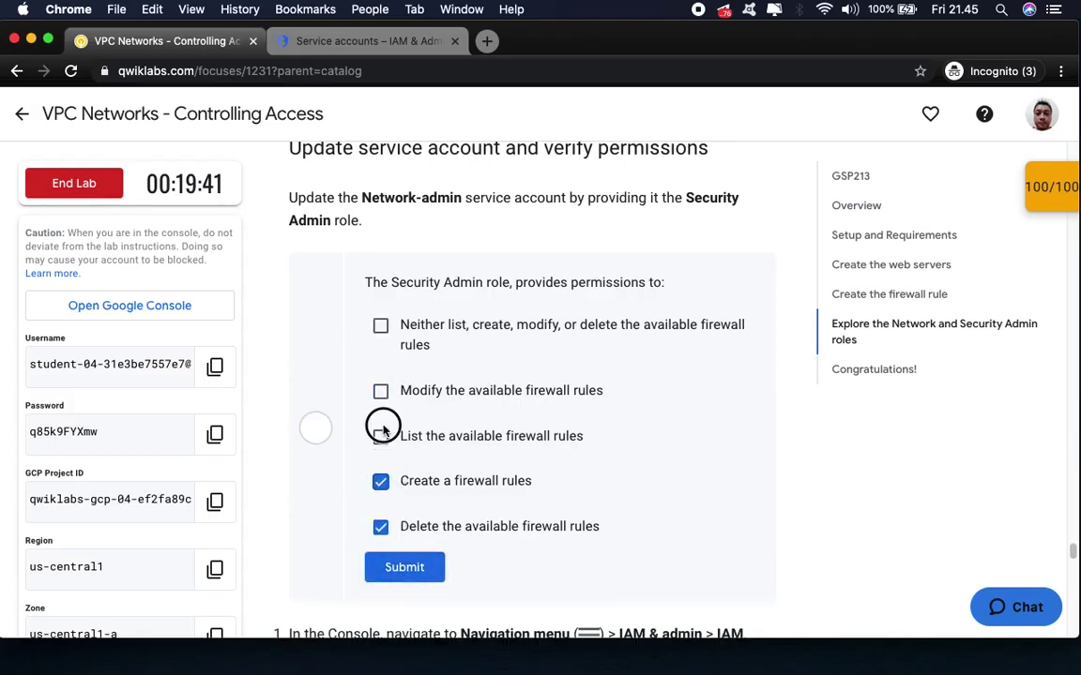
click(380, 438)
click(380, 391)
click(380, 326)
click(422, 572)
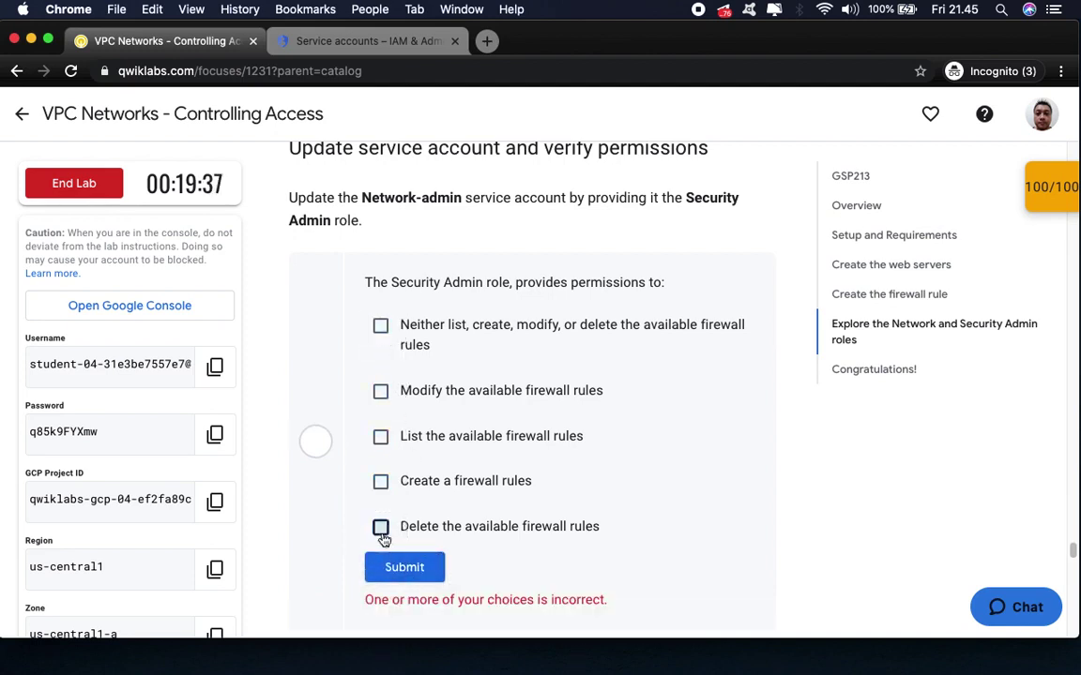
- Try submitting the Delete option paired in turn with List, Modify and the Neither option for the Security Admin question
click(380, 526)
click(380, 482)
click(380, 482)
click(380, 437)
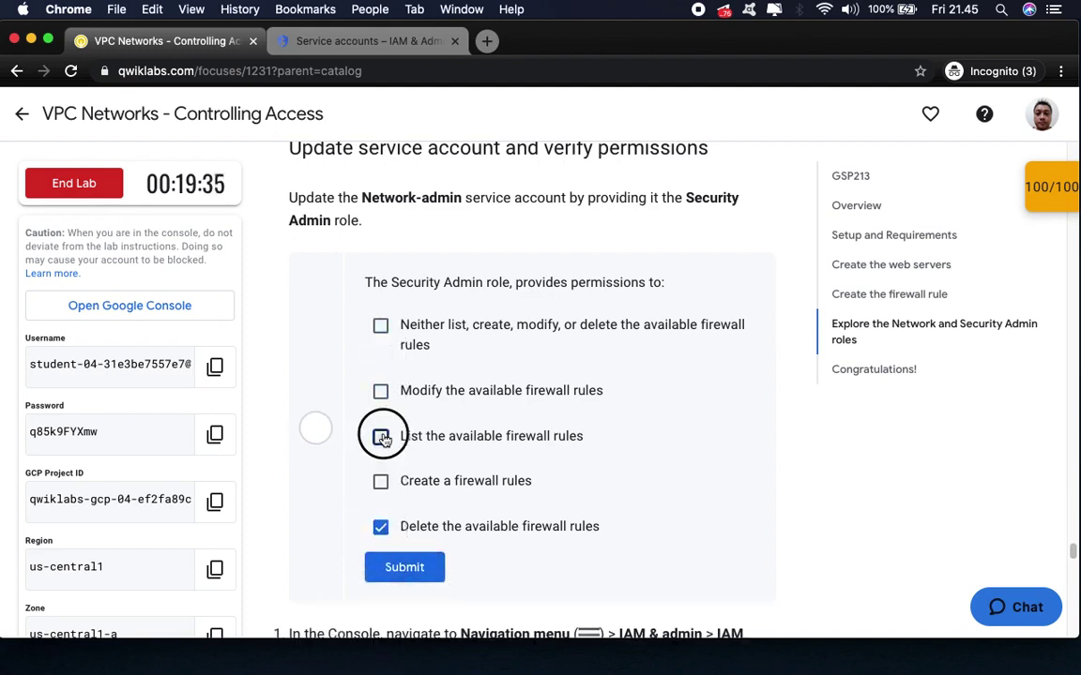
click(404, 565)
click(380, 526)
click(380, 391)
click(413, 565)
click(380, 526)
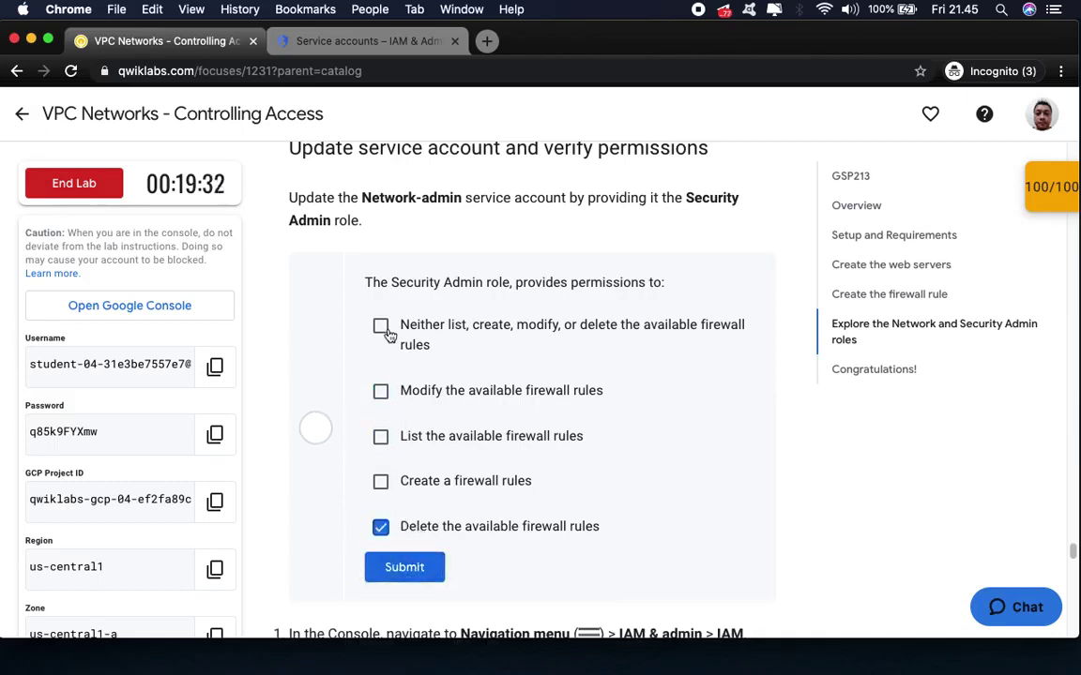
click(381, 327)
click(416, 569)
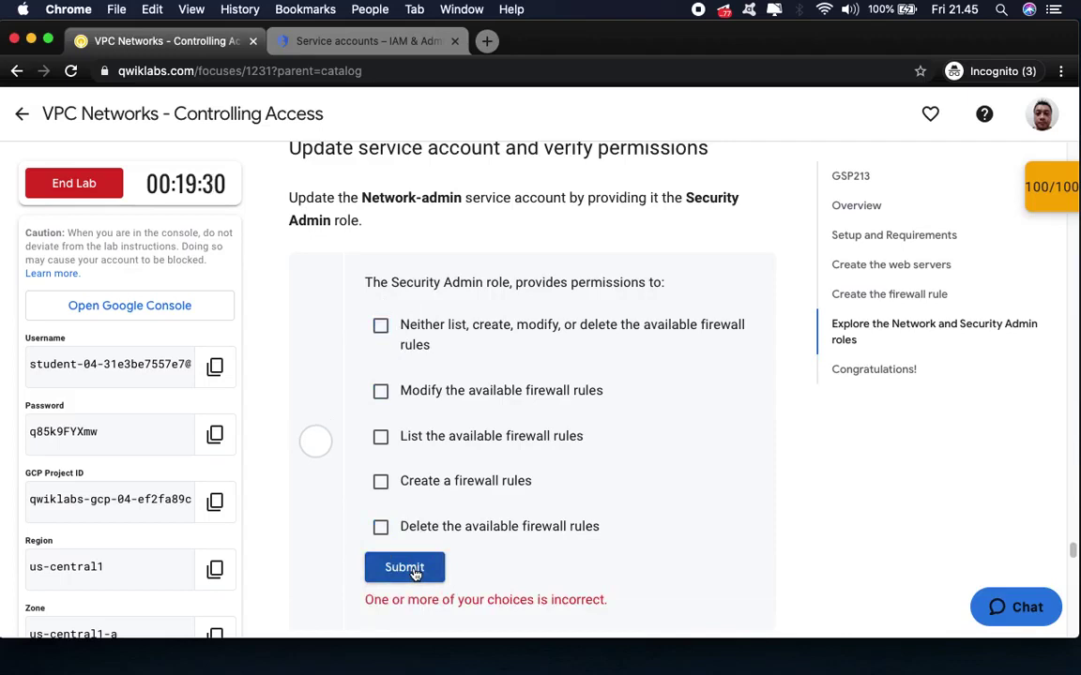
- Try submitting Create paired in turn with List, Modify and the Neither option for the Security Admin question
click(380, 481)
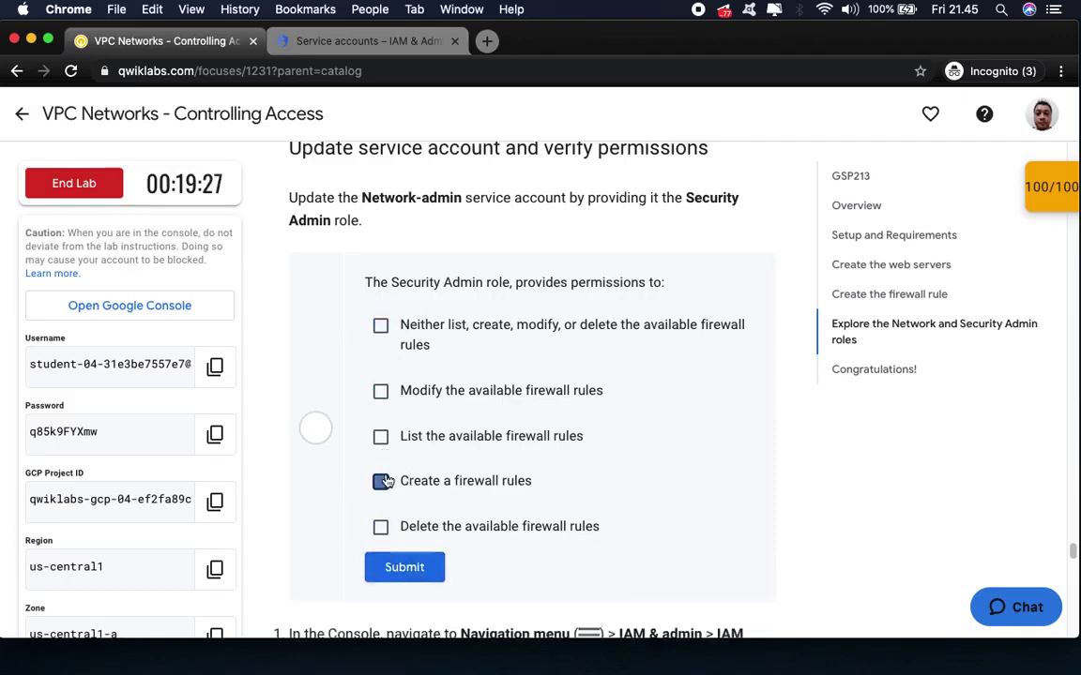
click(380, 437)
click(404, 568)
click(380, 481)
click(380, 390)
click(413, 569)
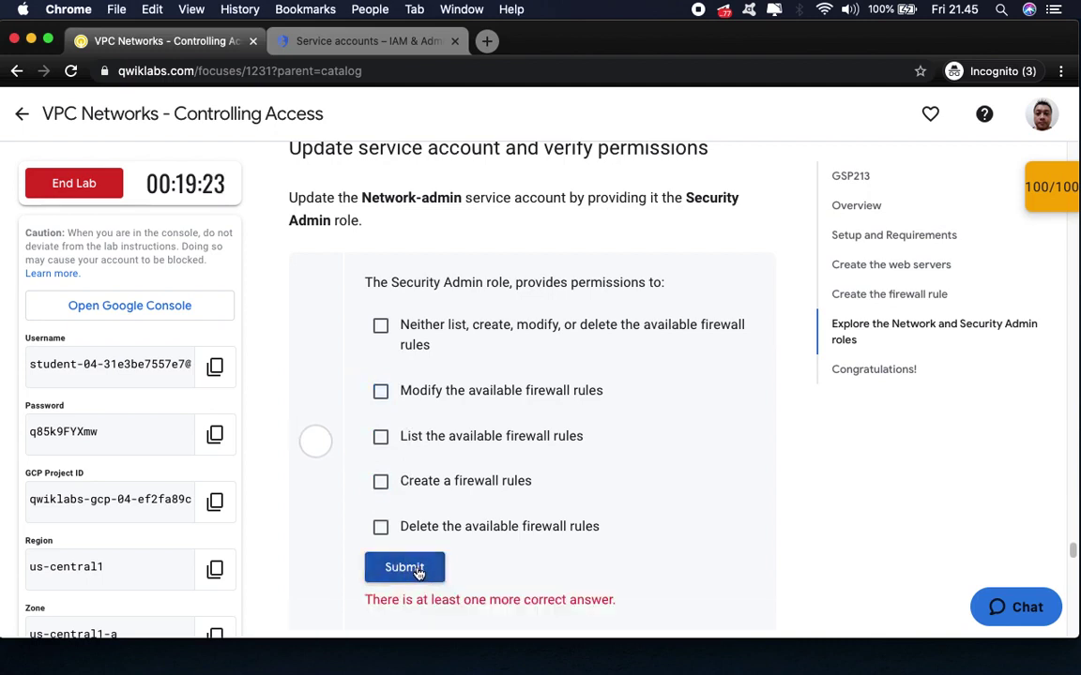
click(380, 481)
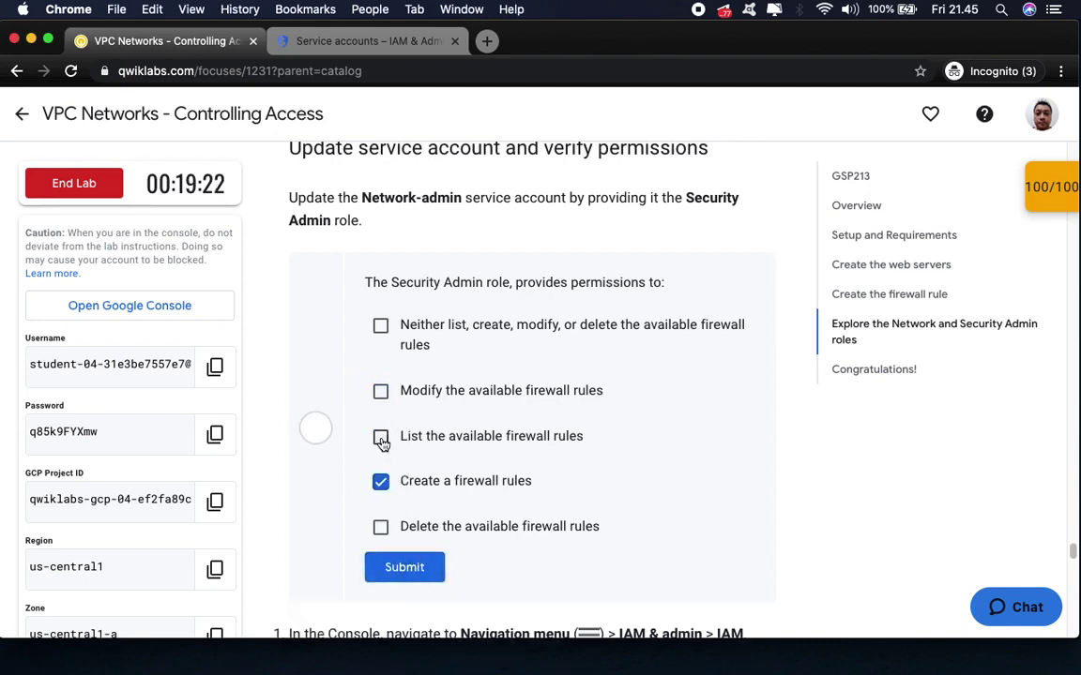
click(380, 325)
click(422, 574)
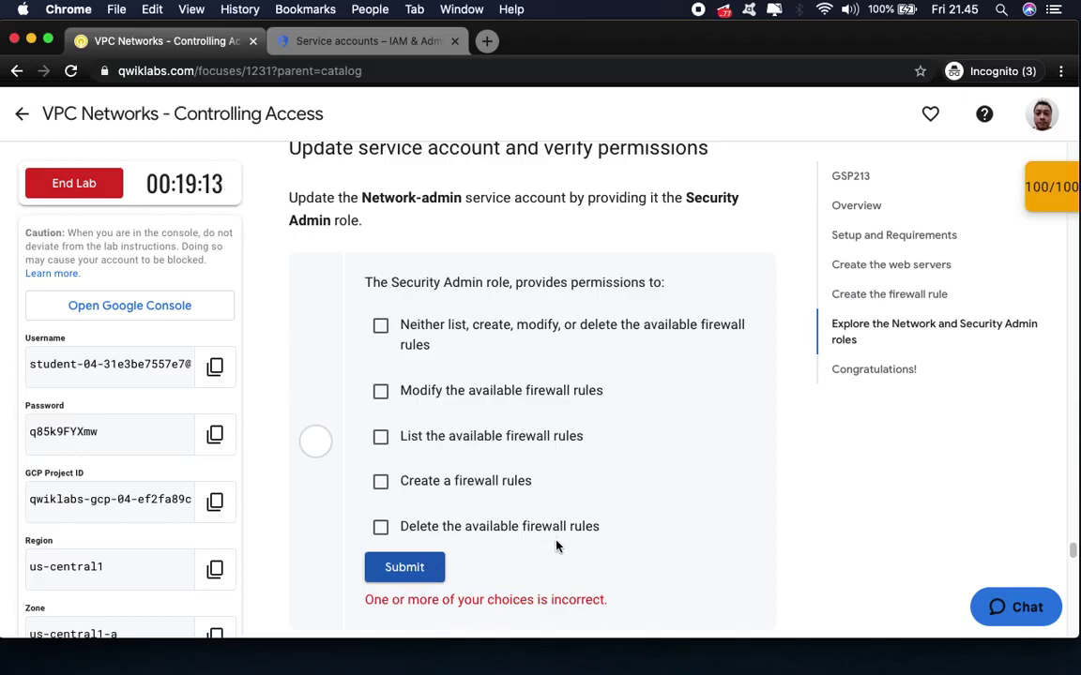
- Try submitting the Neither option and Modify combined in turn with List, Create and Delete for the Security Admin question
click(380, 326)
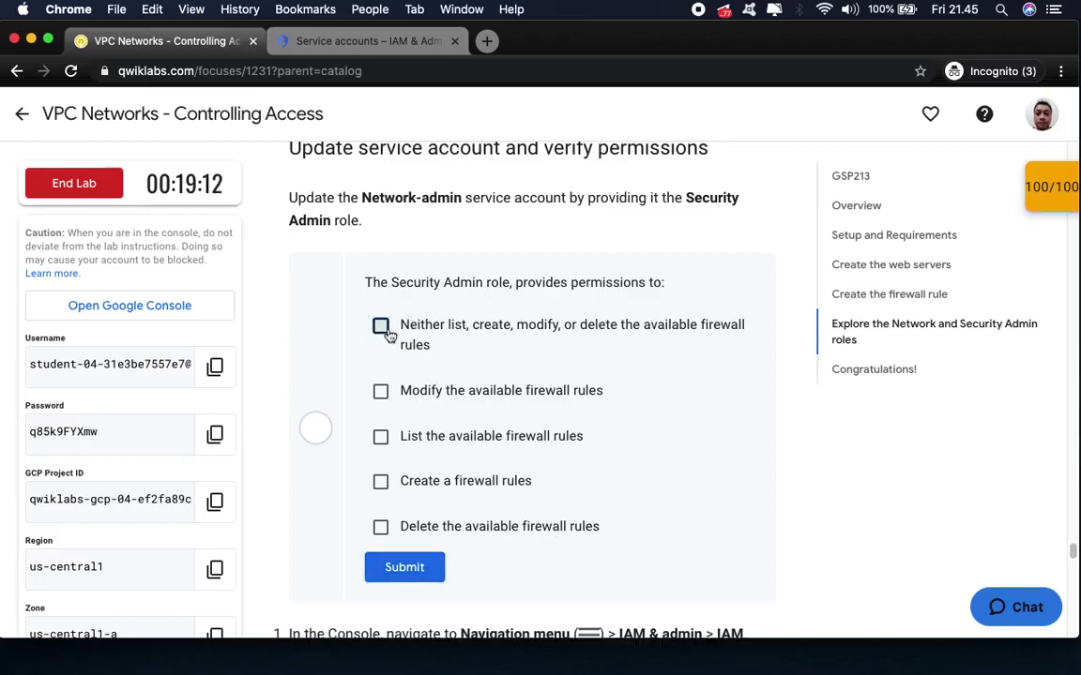
click(380, 390)
click(380, 437)
click(401, 567)
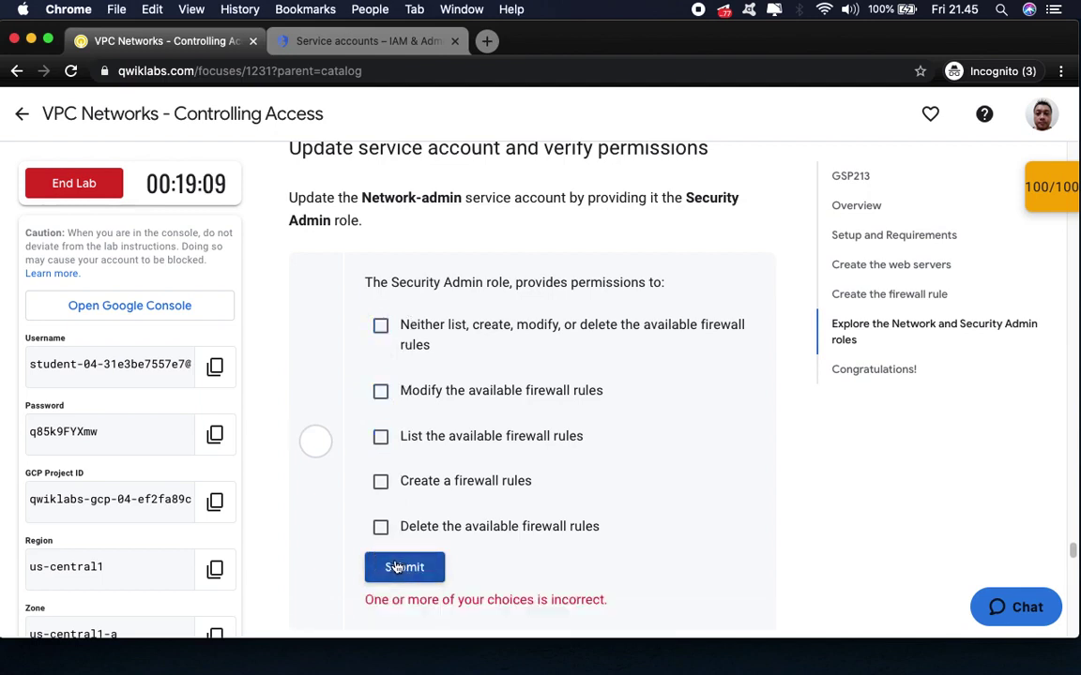
click(380, 325)
click(380, 390)
click(380, 481)
click(406, 574)
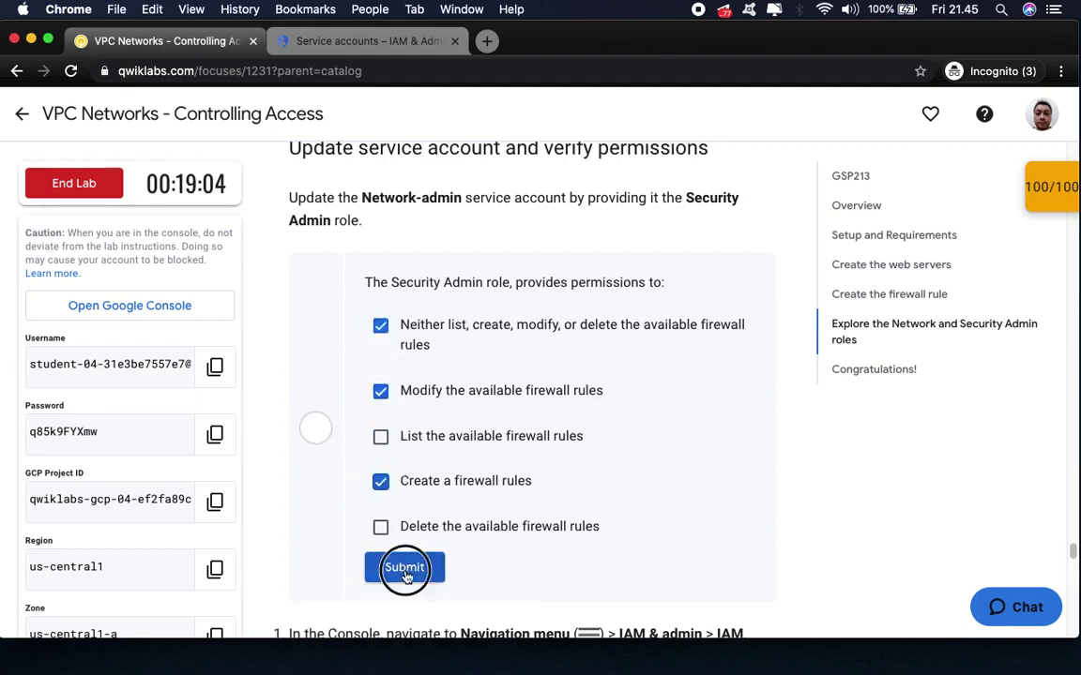
click(380, 326)
click(380, 391)
click(380, 526)
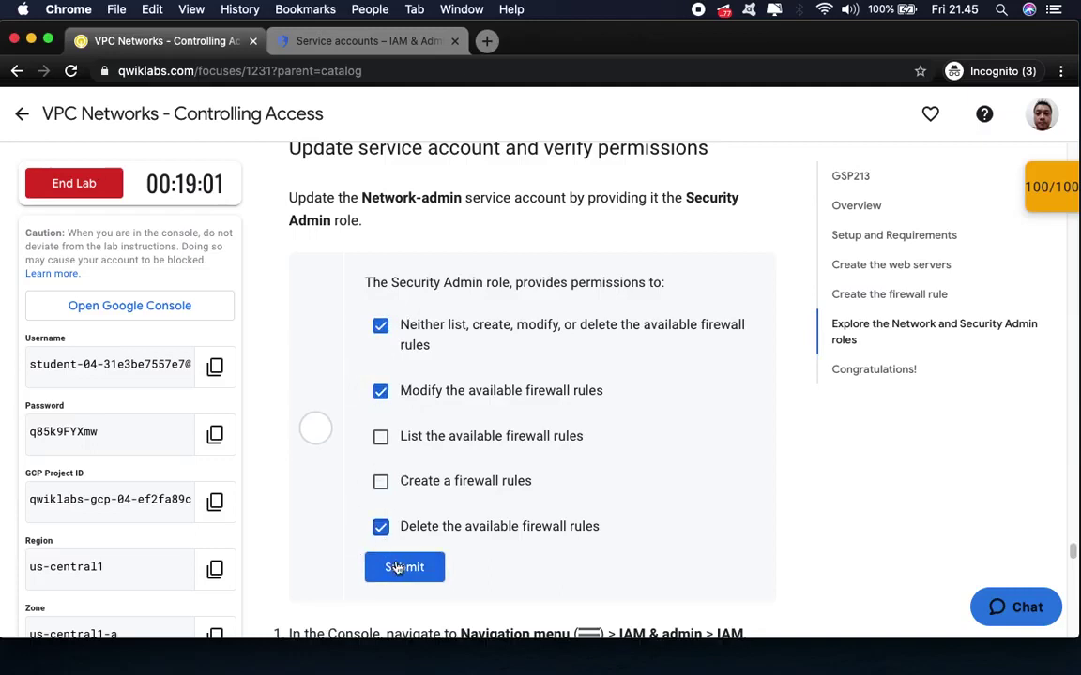
click(399, 567)
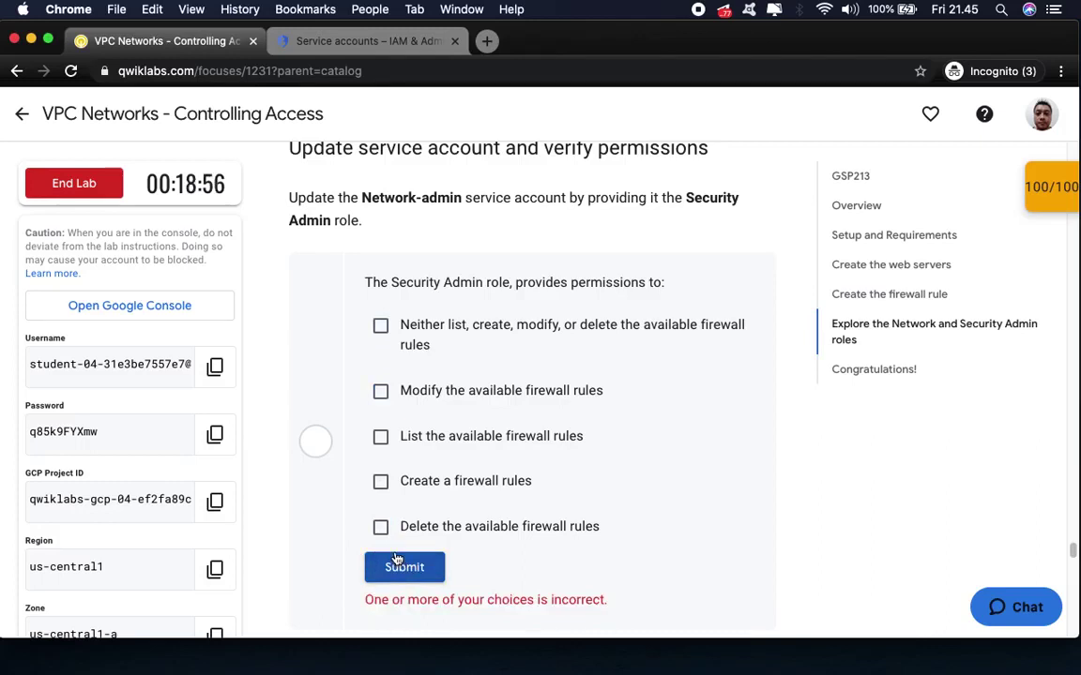
- Try submitting List alone for the Security Admin question, followed by Modify, List and Create together
click(381, 437)
click(401, 567)
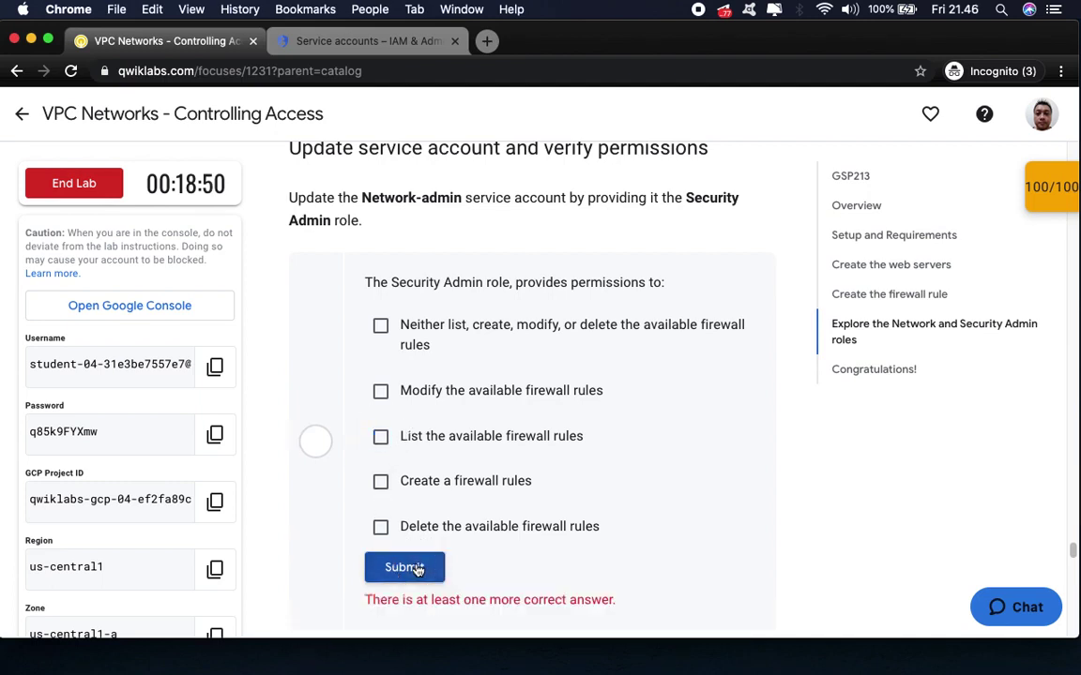
click(381, 481)
click(379, 437)
click(380, 391)
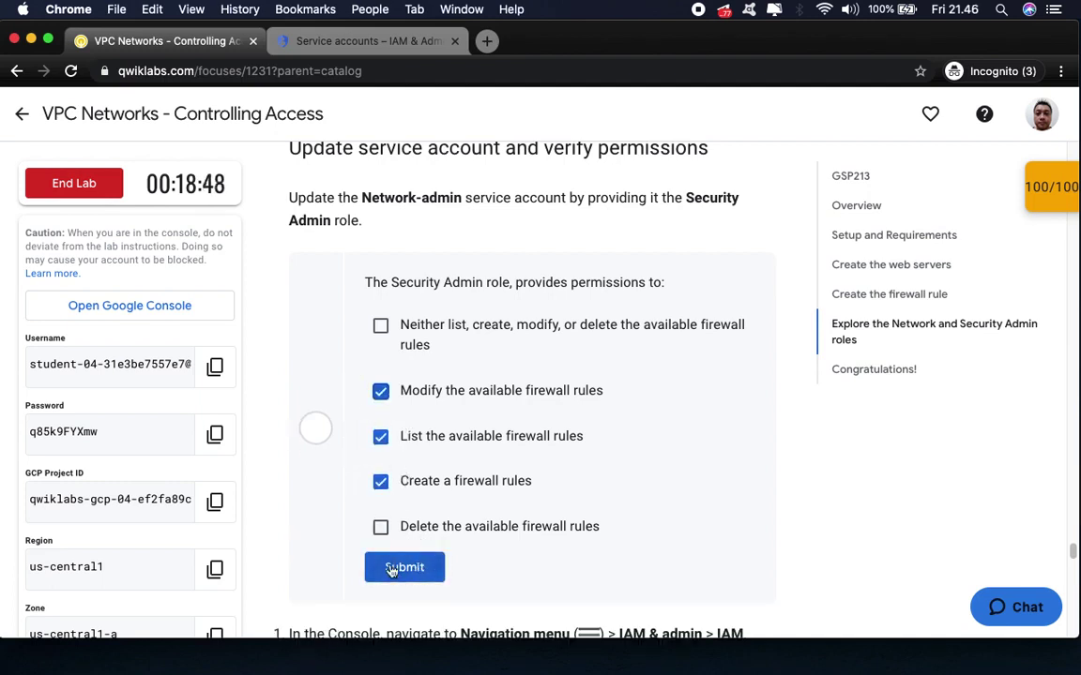
click(392, 567)
- Try submitting List, Create and Delete together for the Security Admin question, followed by the Neither option with Modify and List
click(380, 526)
click(380, 481)
click(380, 436)
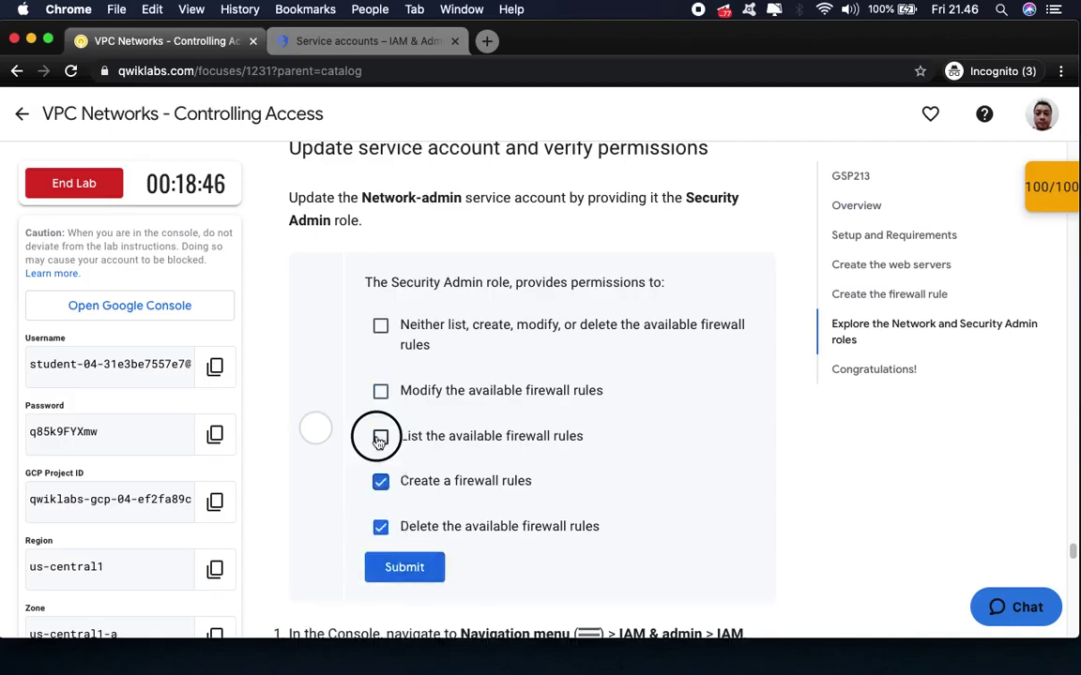
click(385, 562)
click(380, 436)
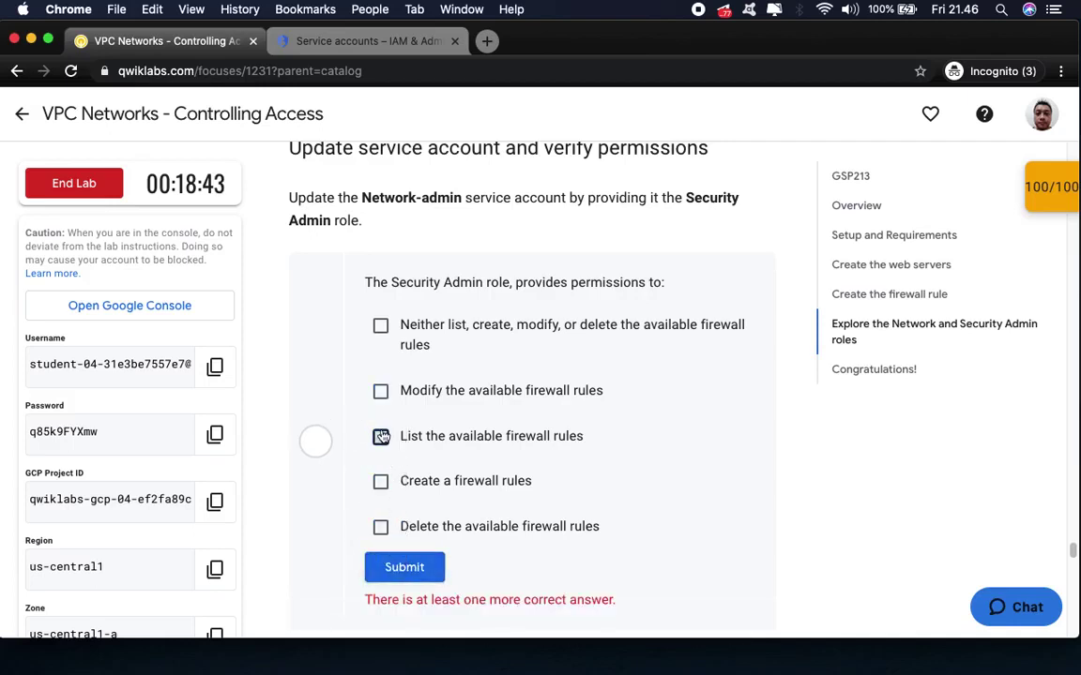
click(380, 390)
click(380, 325)
click(411, 569)
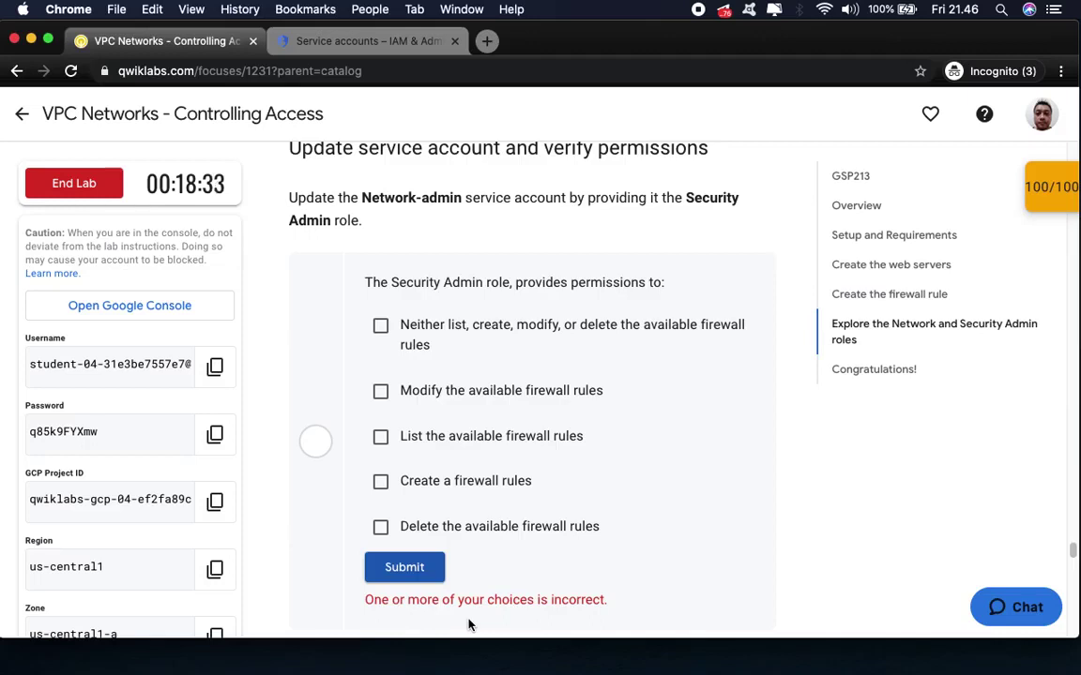
- Try submitting every option except Delete as the answer to the Security Admin question
click(380, 325)
click(380, 391)
click(380, 437)
click(380, 481)
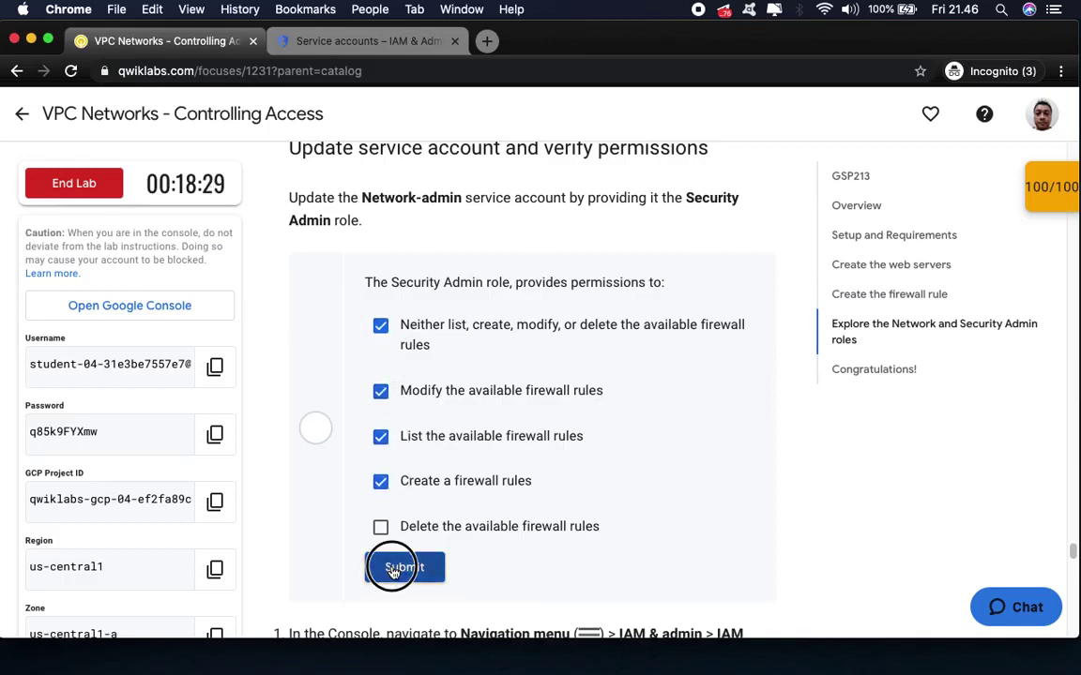
click(392, 569)
- Submit Modify, List, Create and Delete together as the answer to the Security Admin question
click(381, 392)
click(380, 481)
click(380, 437)
click(379, 527)
click(394, 567)
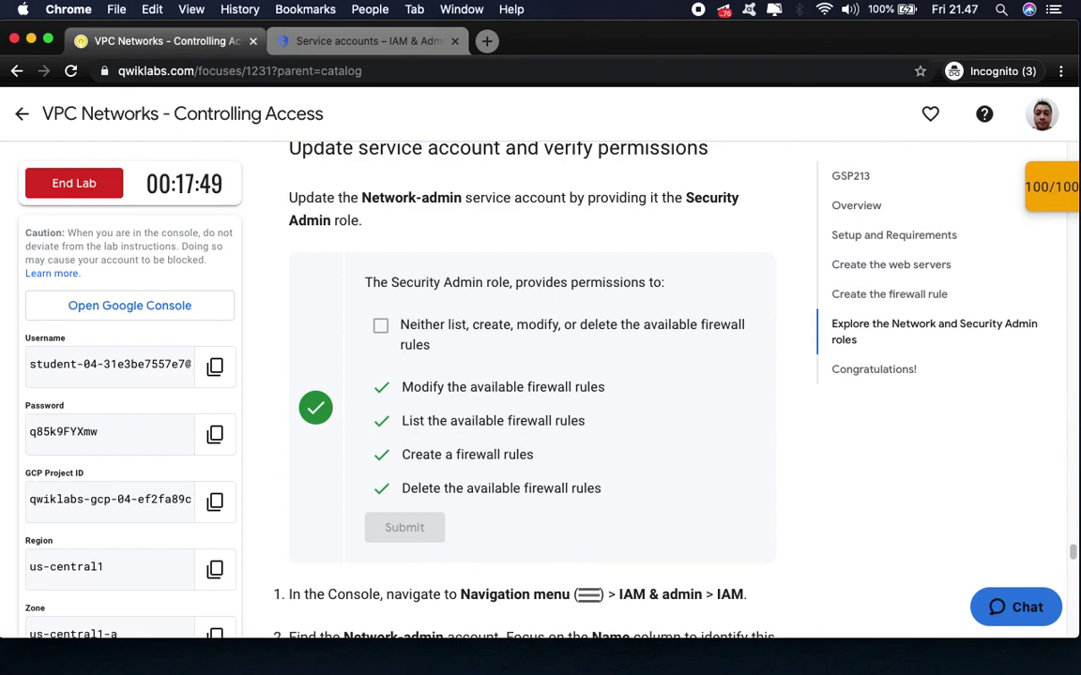
- Switch to the Google Cloud console, open the project's IAM permissions page and shrink the Cloud Shell terminal to enlarge the member list
scroll(550, 392, up, 15)
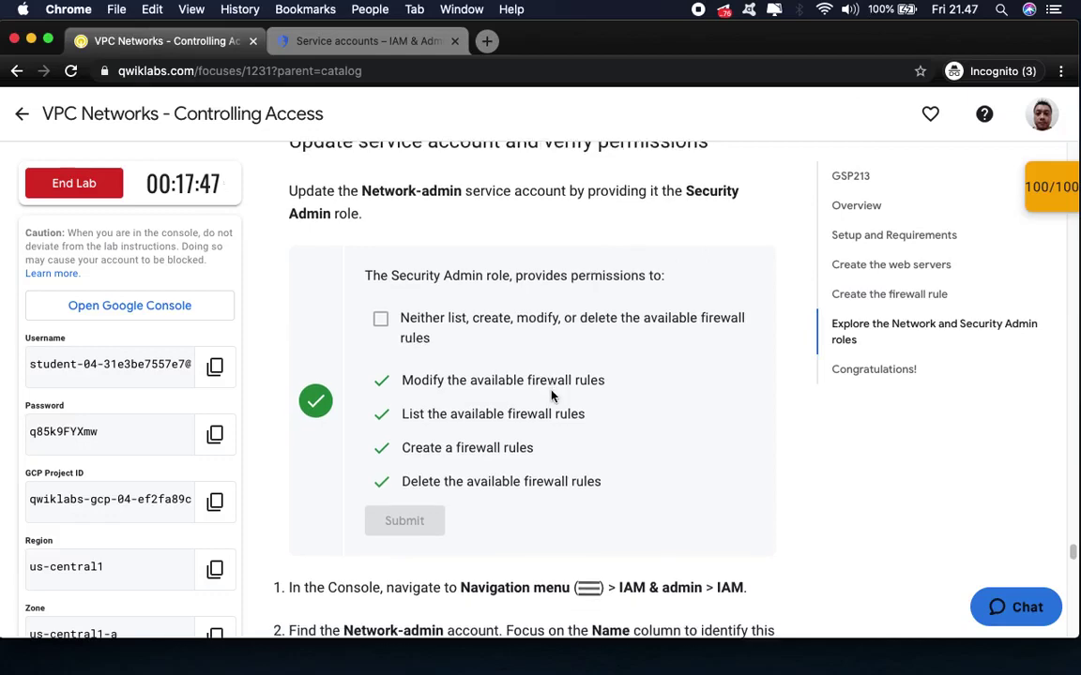
scroll(551, 388, up, 5)
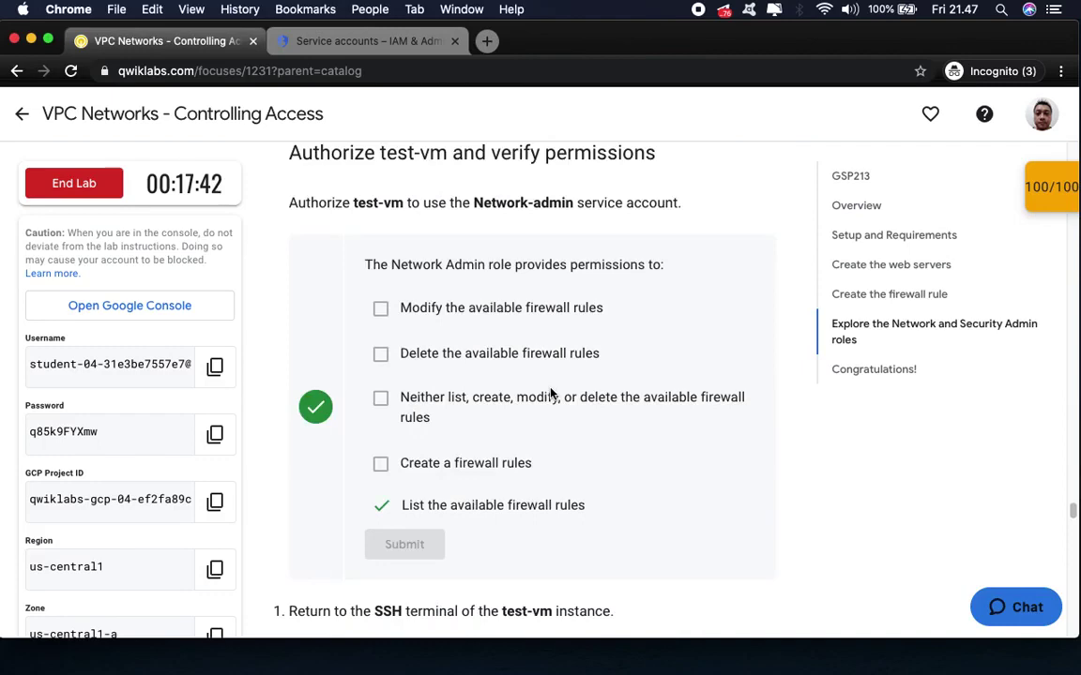
scroll(551, 392, down, 20)
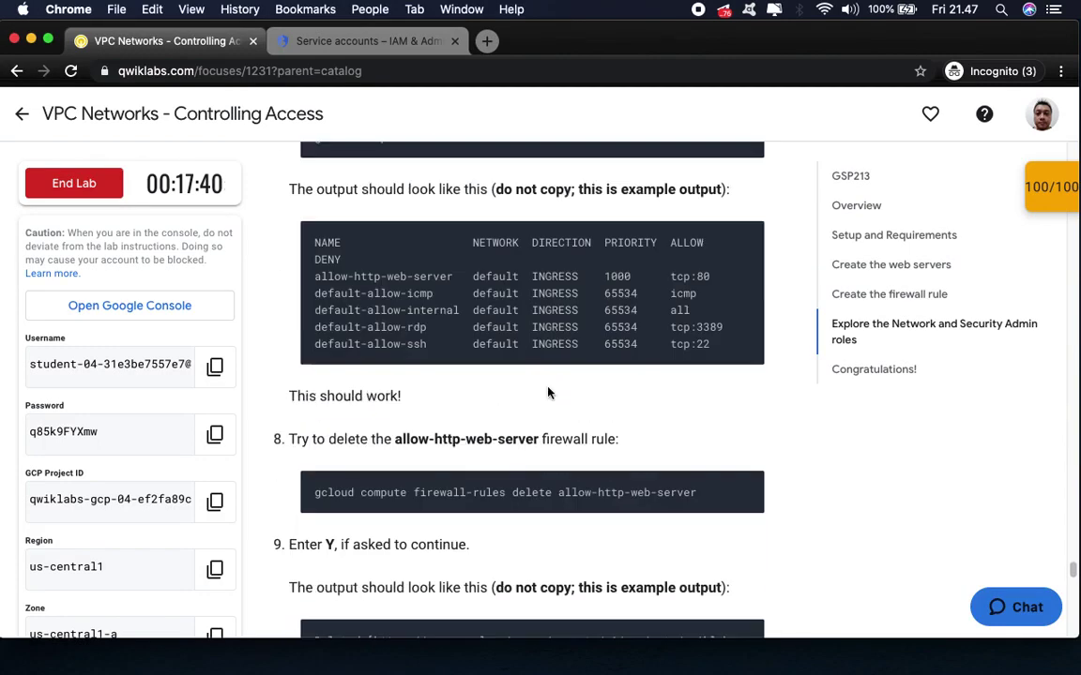
scroll(549, 392, up, 10)
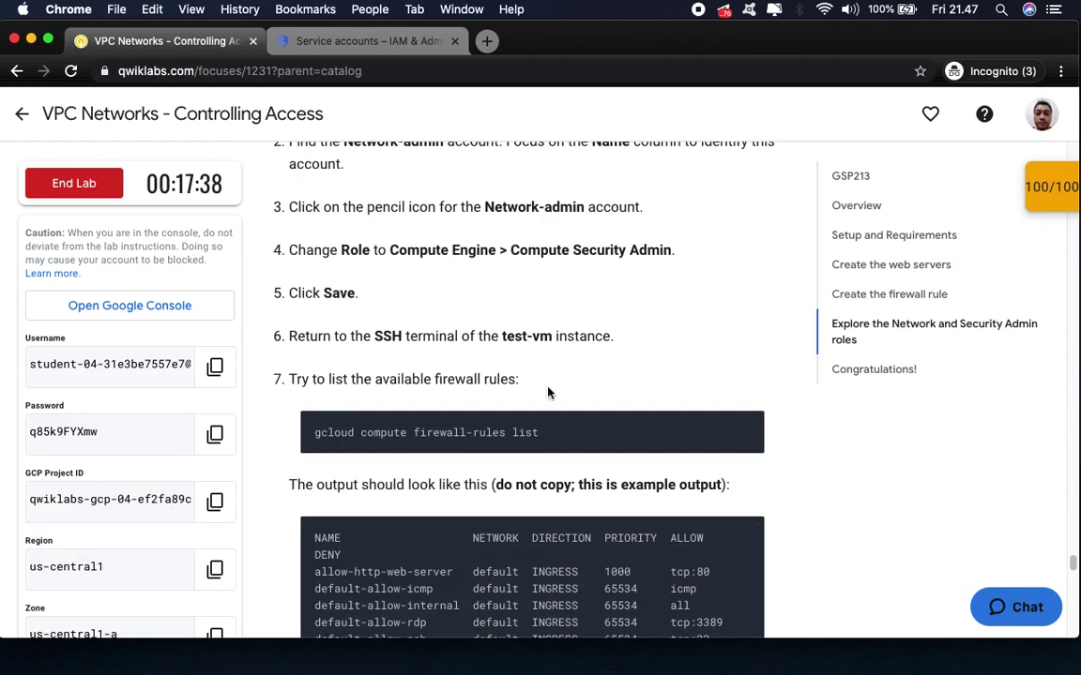
scroll(549, 392, down, 5)
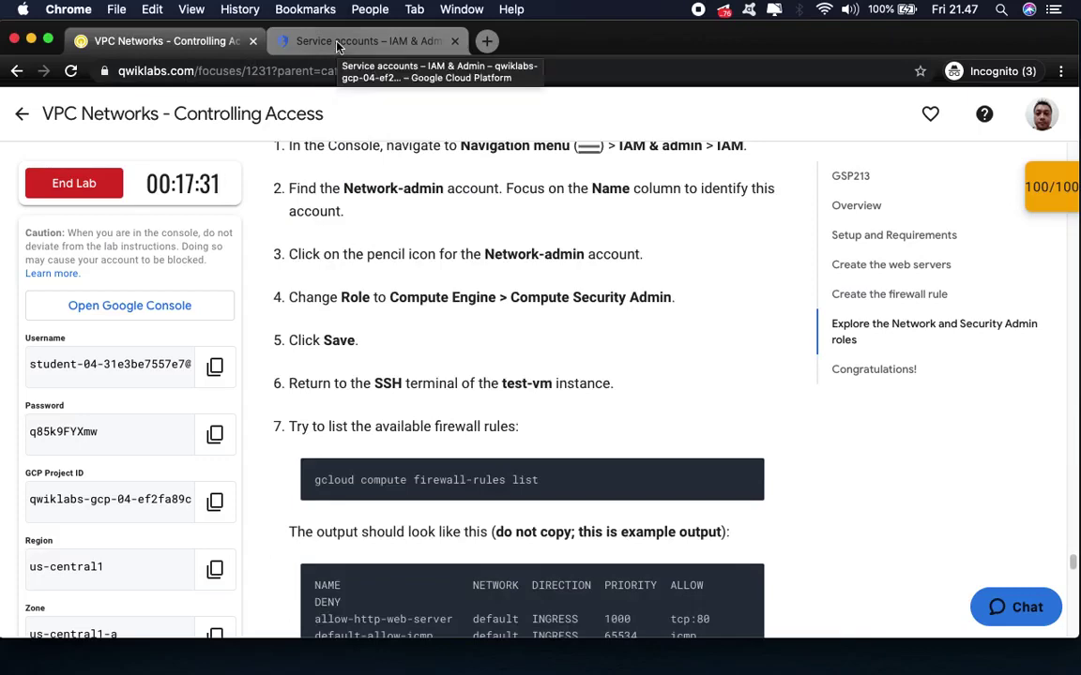
click(337, 43)
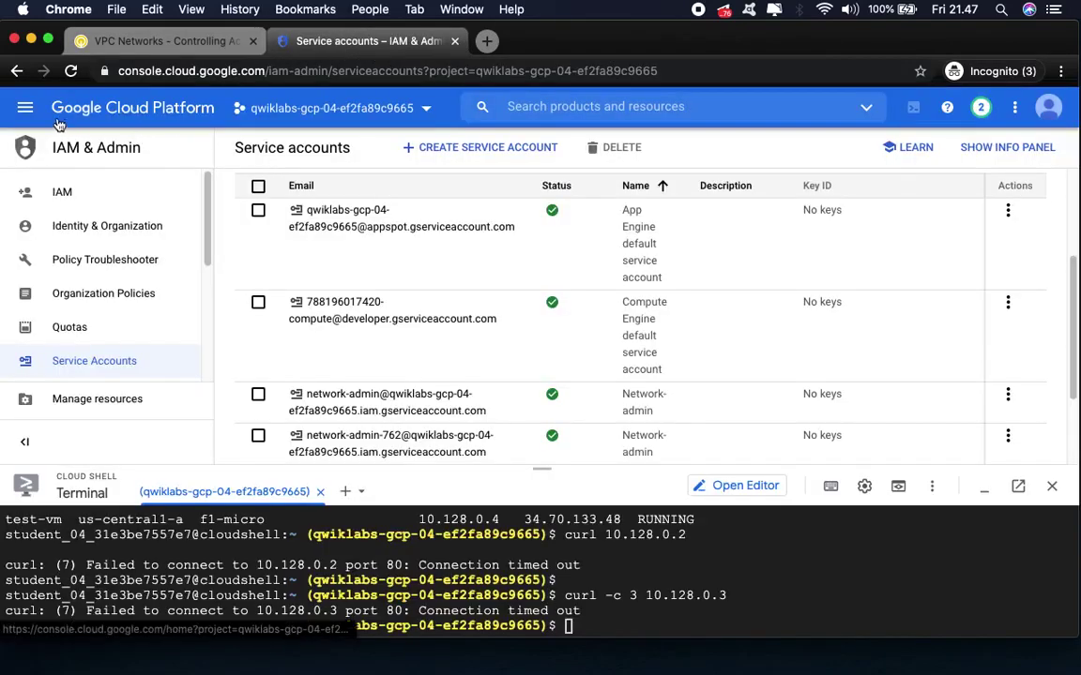
click(26, 108)
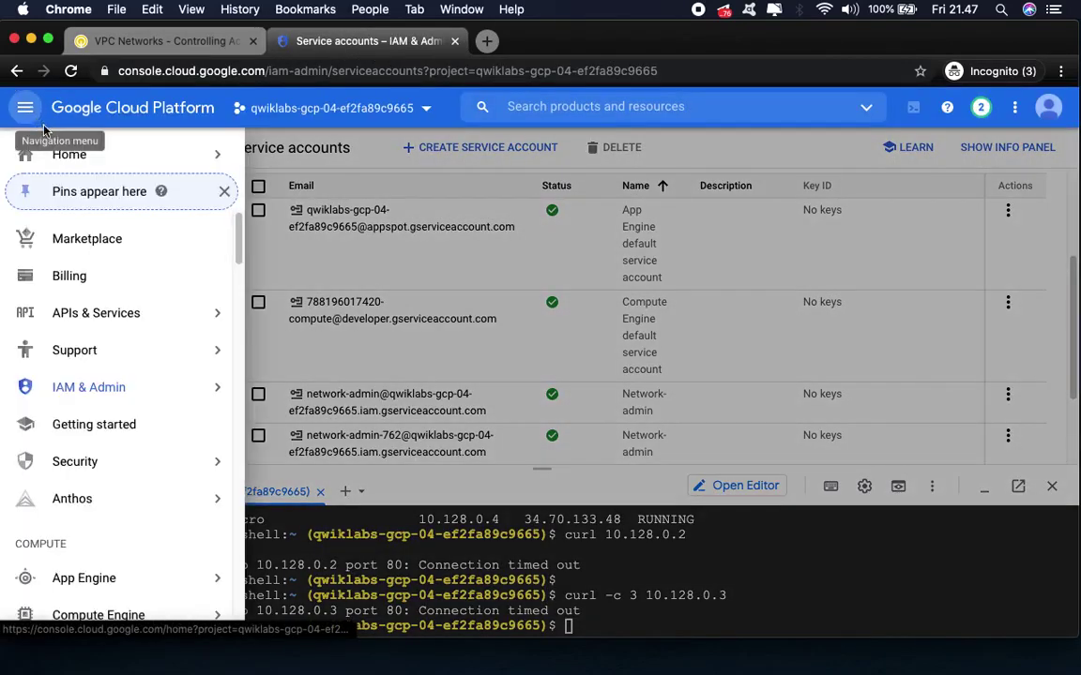
mouse_move(185, 382)
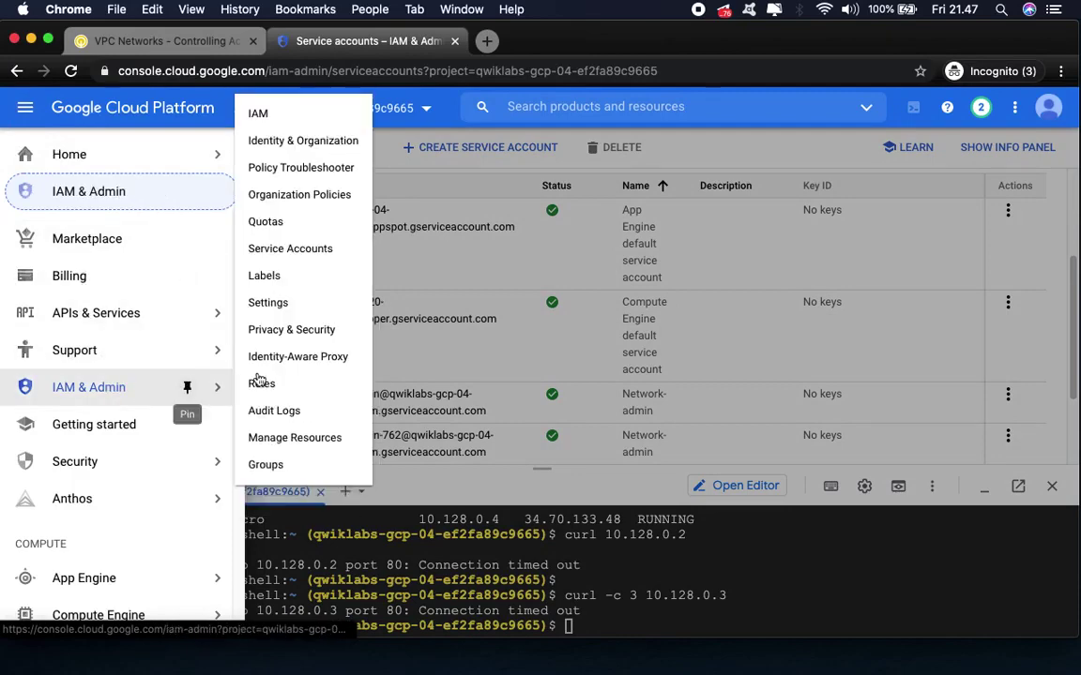
click(270, 112)
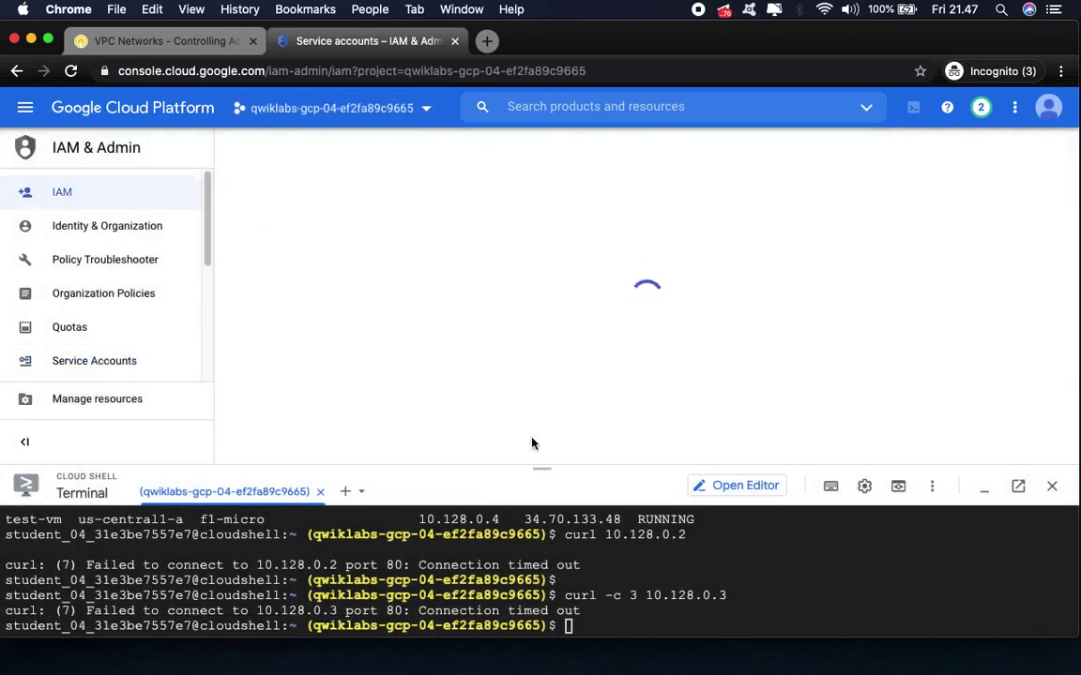
drag(545, 467, 547, 629)
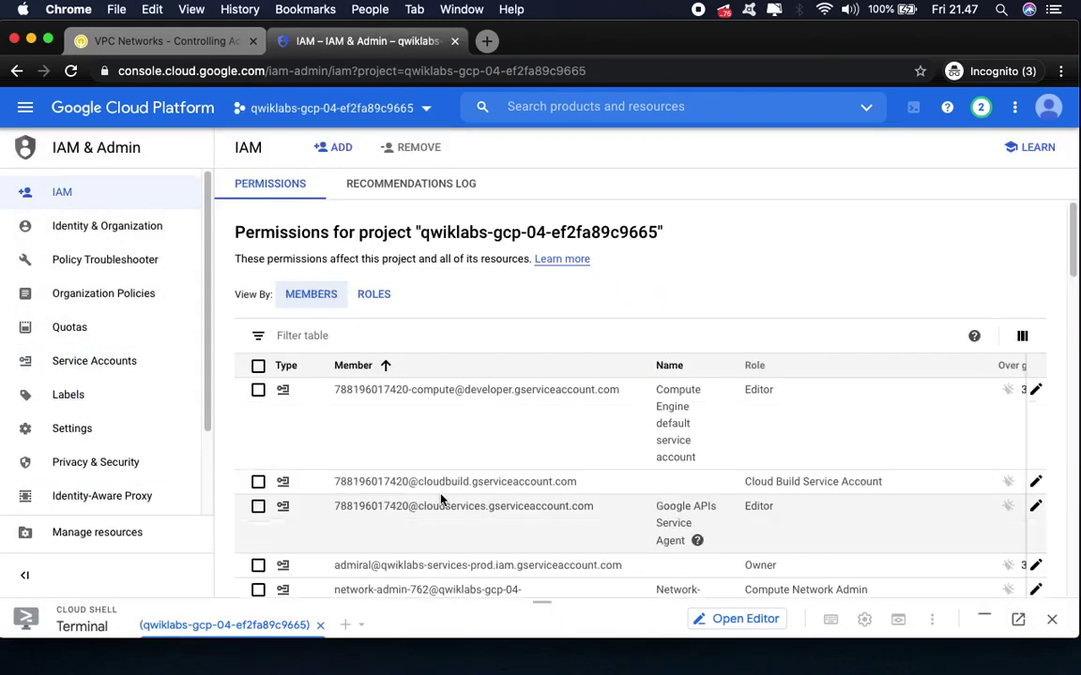
- Check the account name in the lab instructions and look through the IAM member list for the Network-admin service account
click(194, 44)
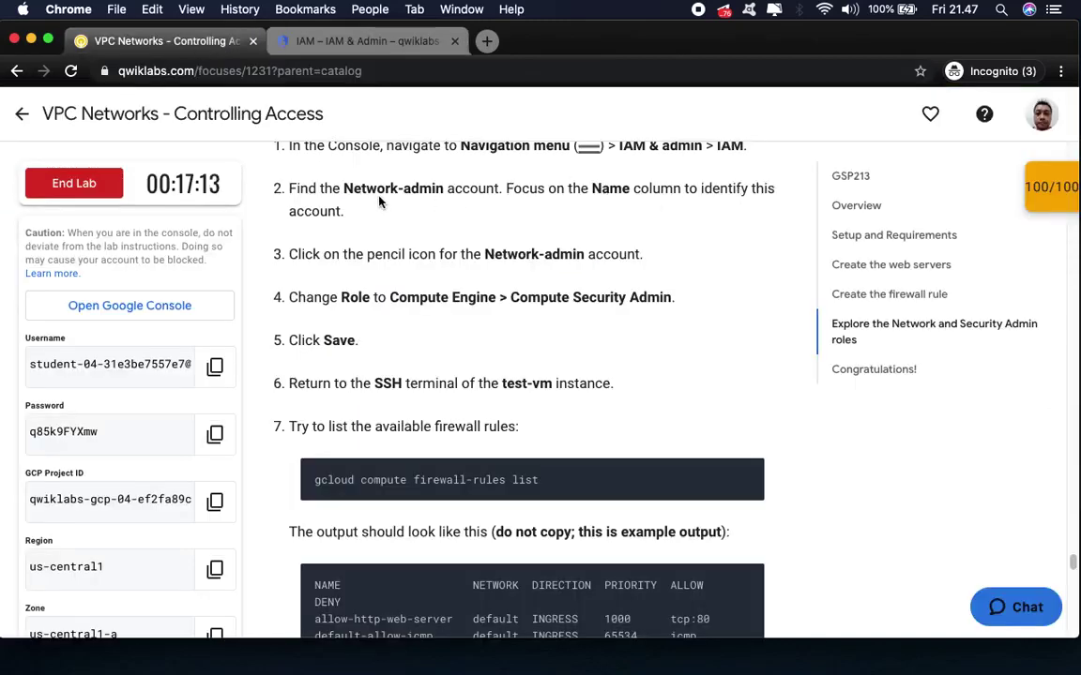
drag(340, 189, 443, 188)
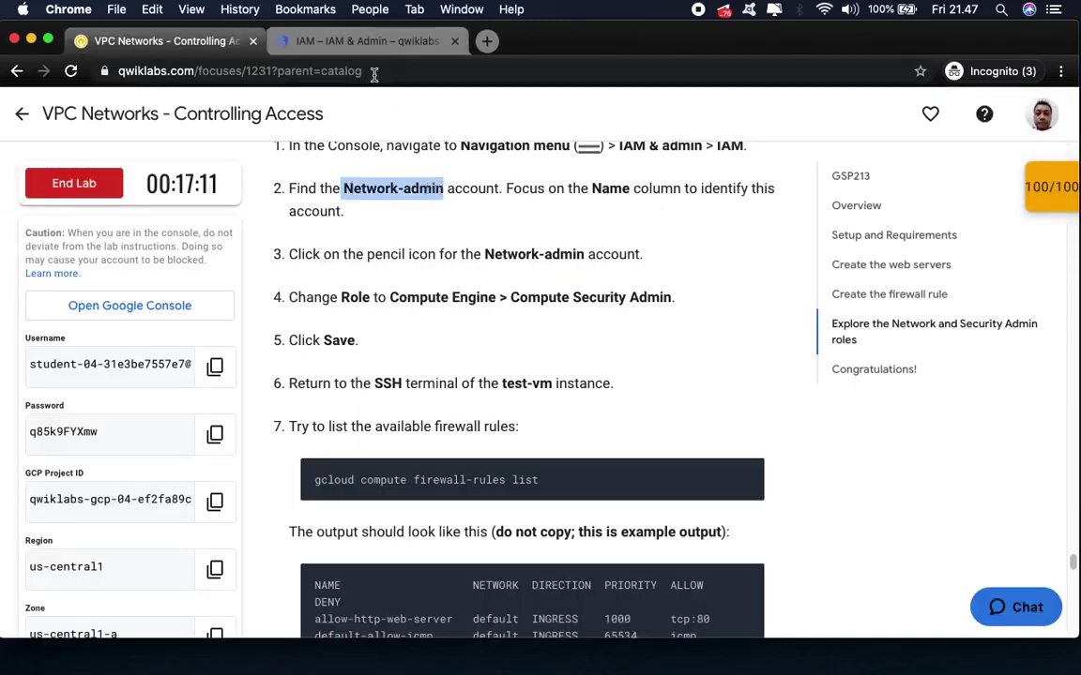
click(366, 43)
scroll(521, 393, down, 15)
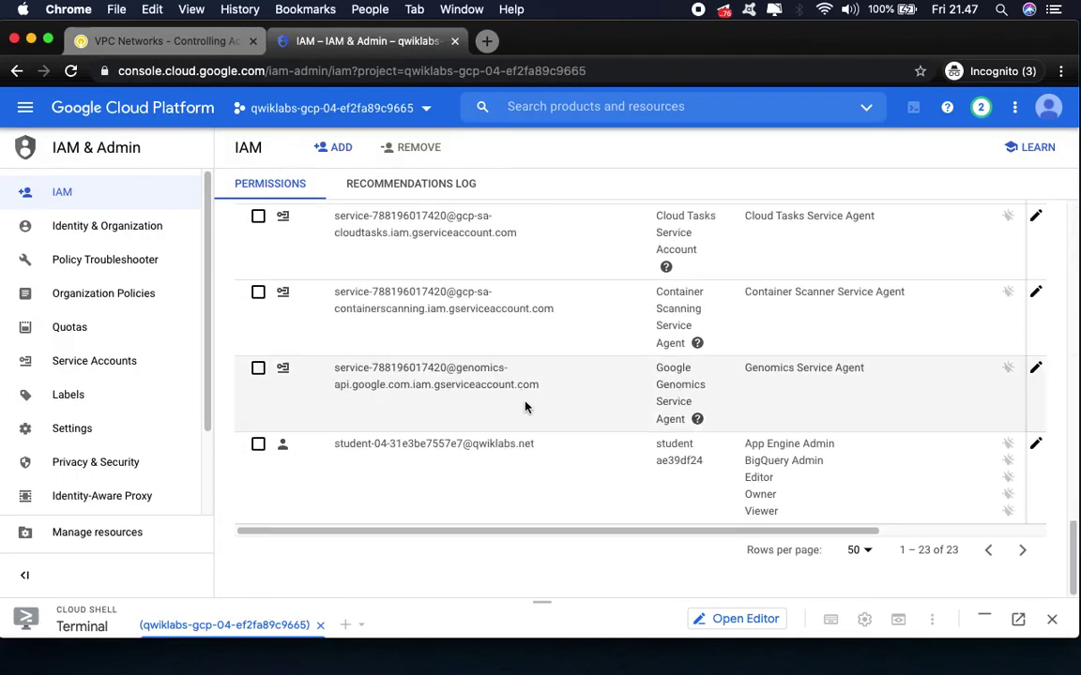
scroll(525, 406, up, 2)
scroll(525, 406, up, 3)
scroll(526, 406, up, 1)
scroll(526, 406, down, 4)
scroll(525, 403, up, 10)
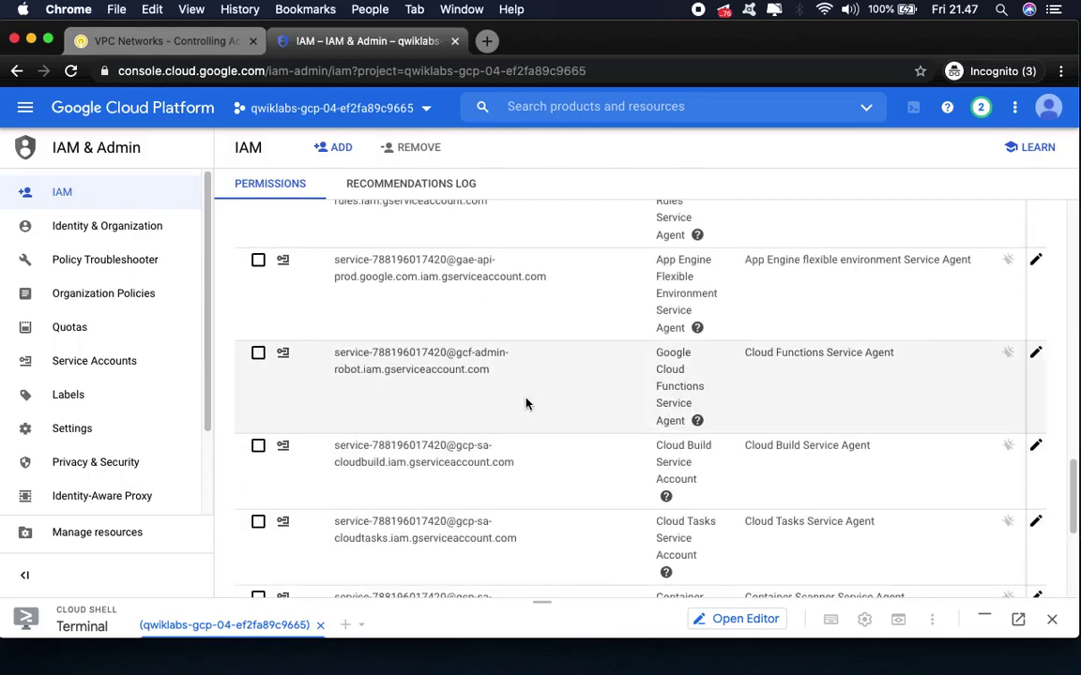
scroll(530, 404, up, 1)
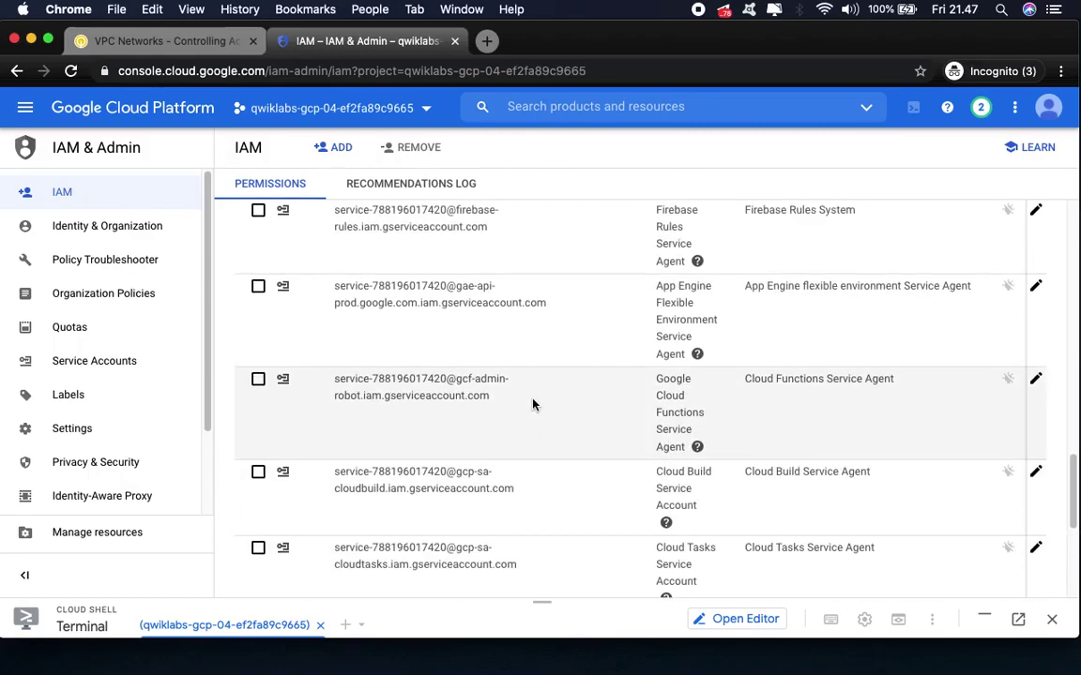
scroll(533, 404, up, 10)
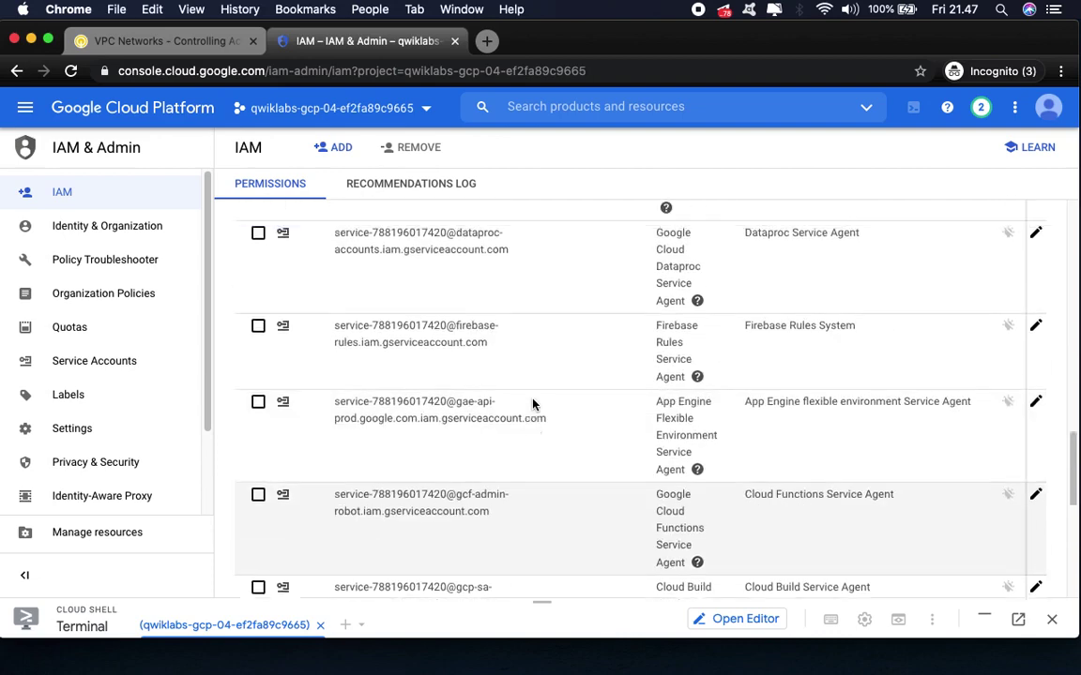
scroll(532, 404, up, 15)
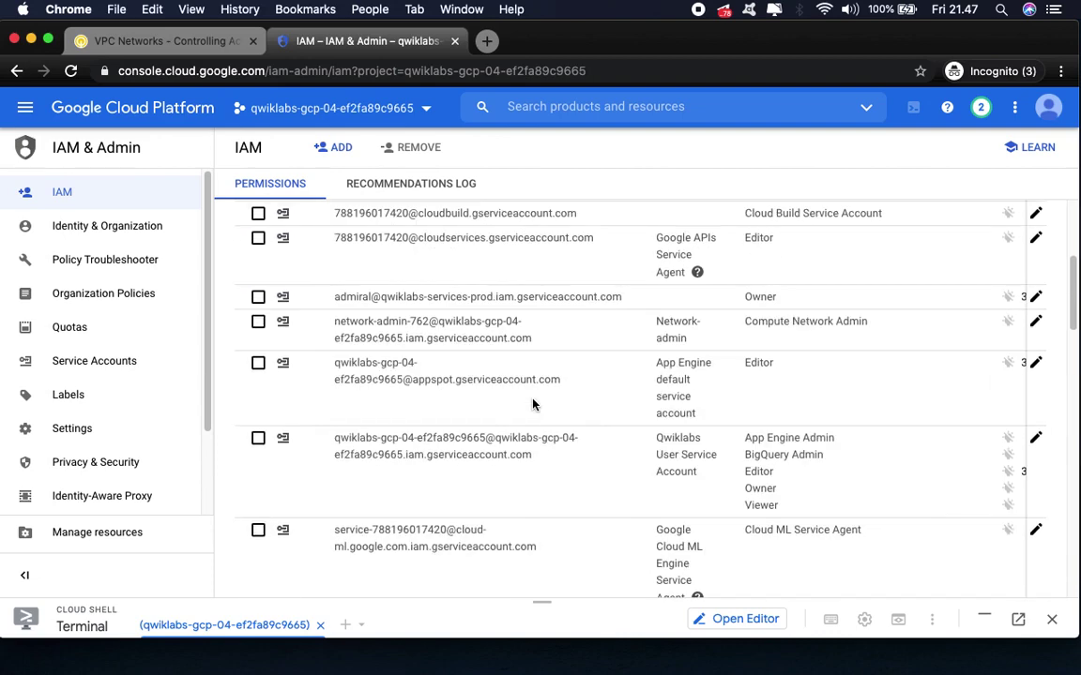
scroll(528, 444, down, 4)
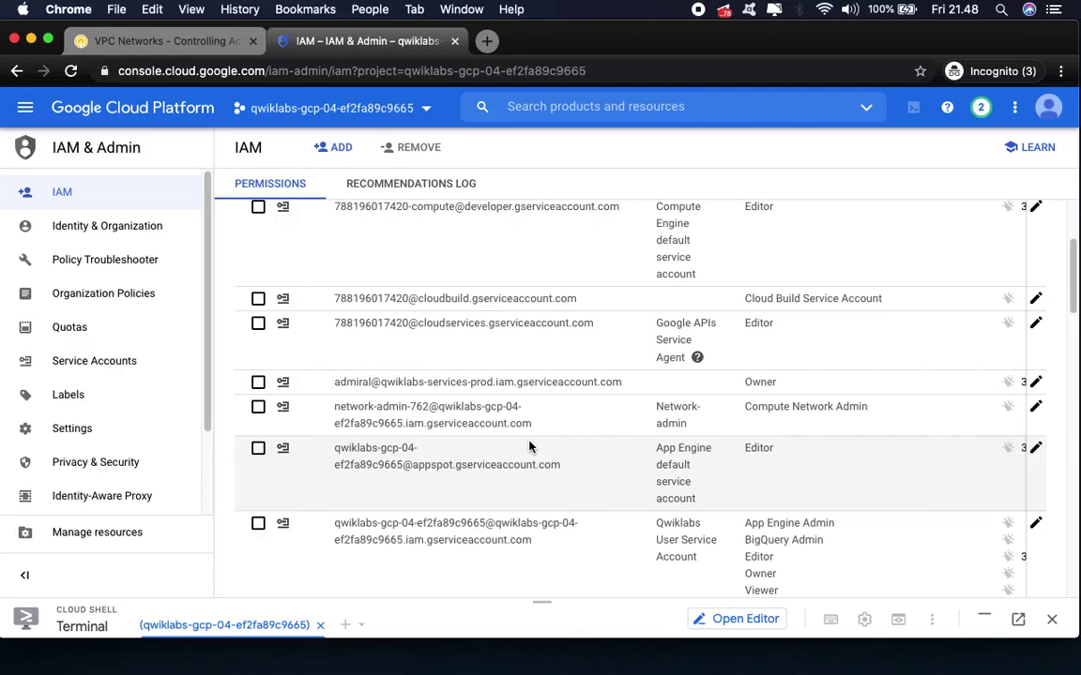
scroll(528, 446, down, 5)
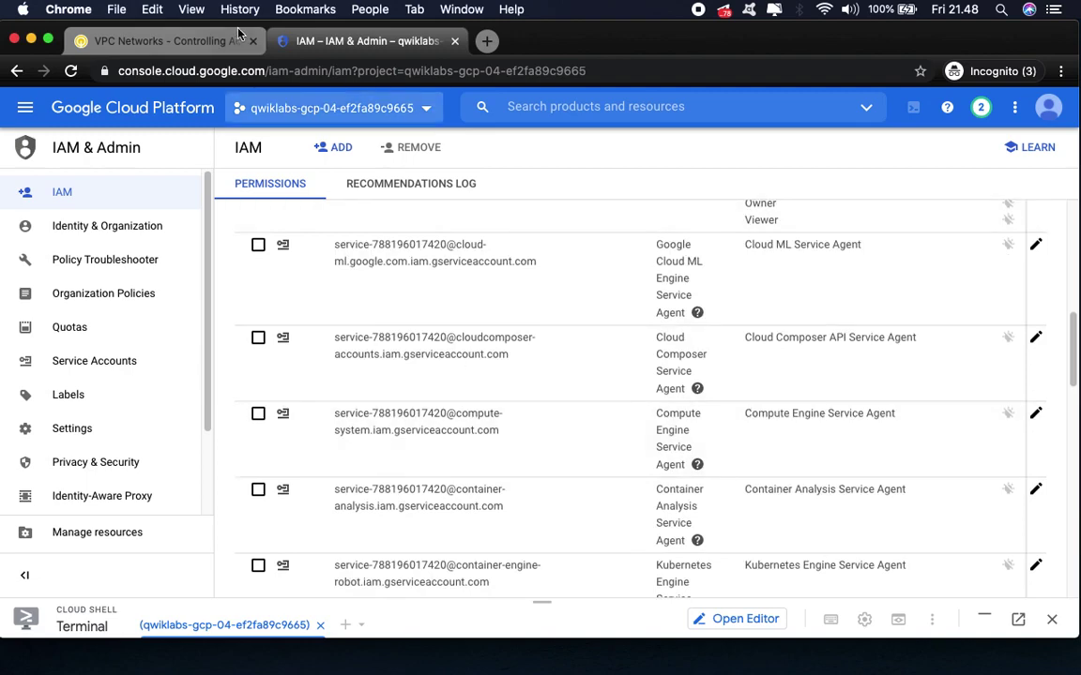
- Compare the lab's Network-admin instructions with the project's IAM permissions list, down to its last members
click(195, 39)
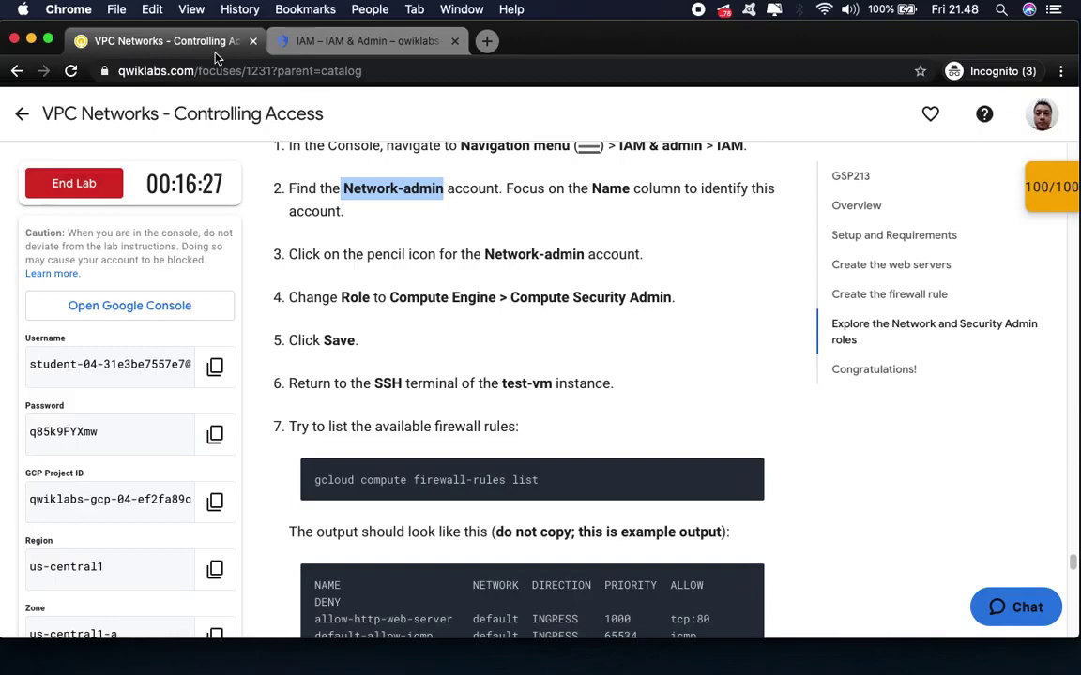
click(380, 42)
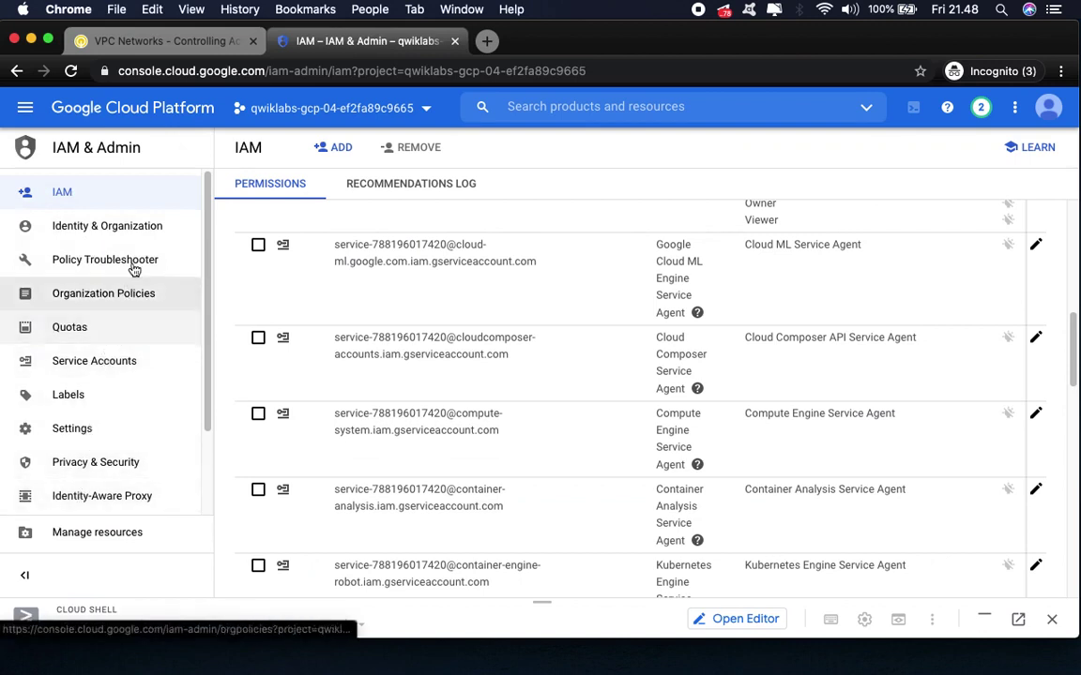
click(82, 193)
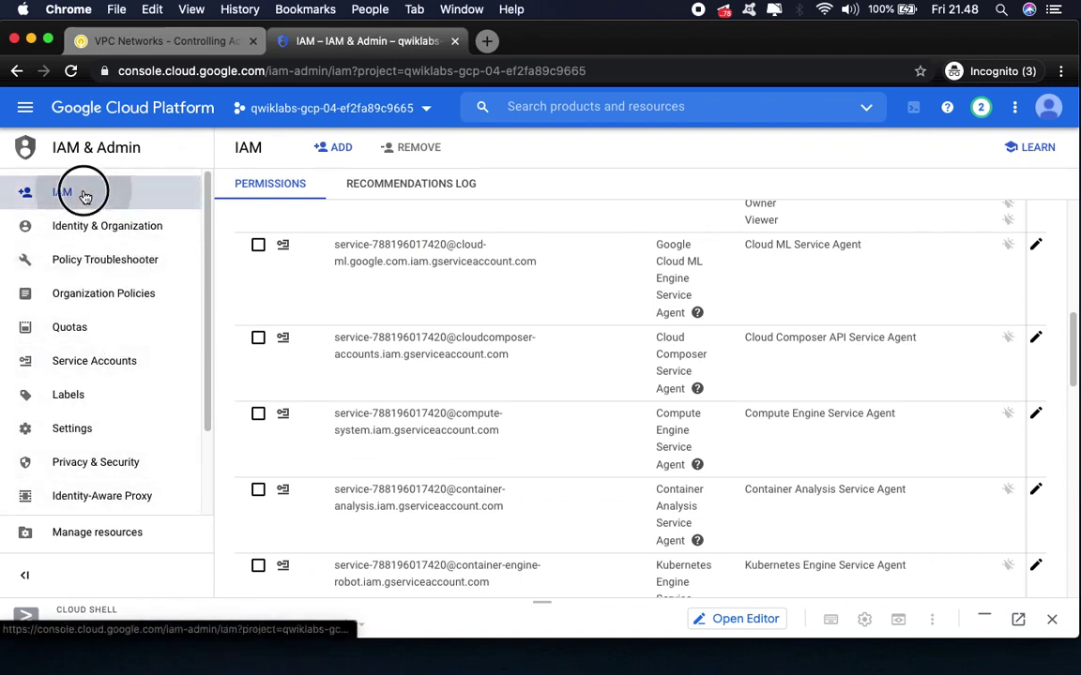
scroll(661, 376, down, 10)
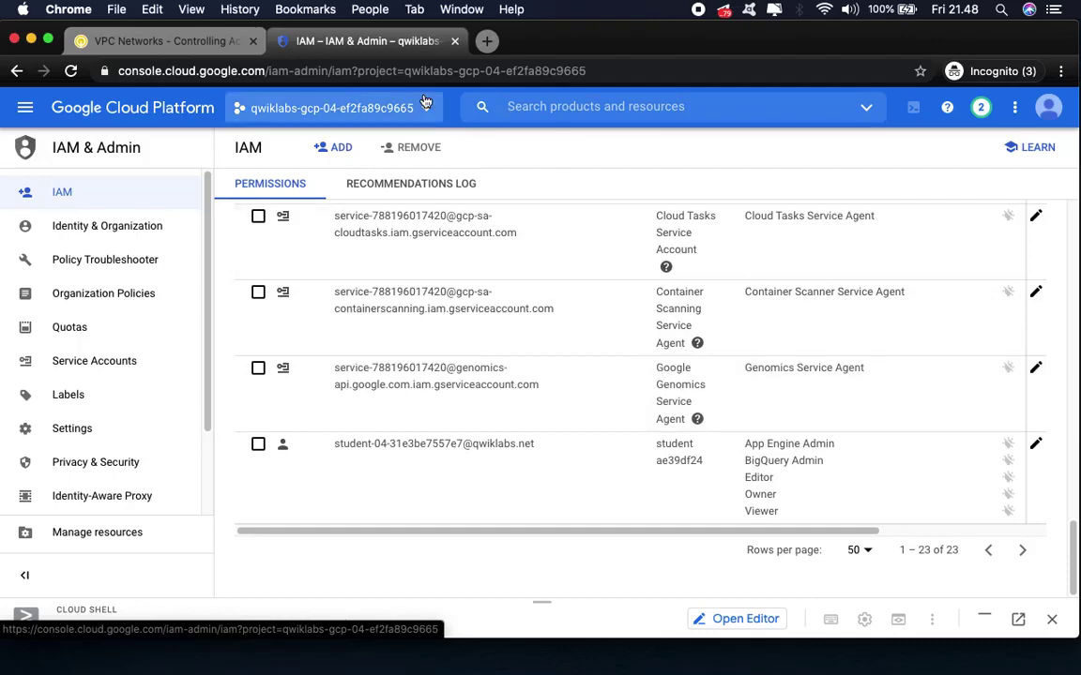
click(162, 37)
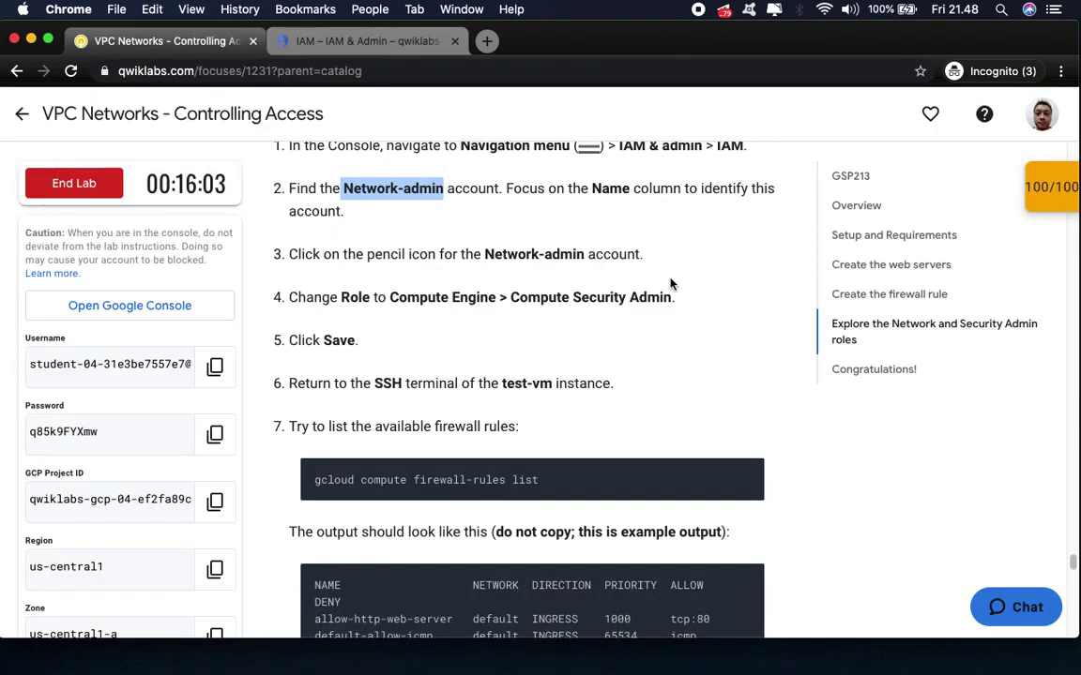
click(398, 43)
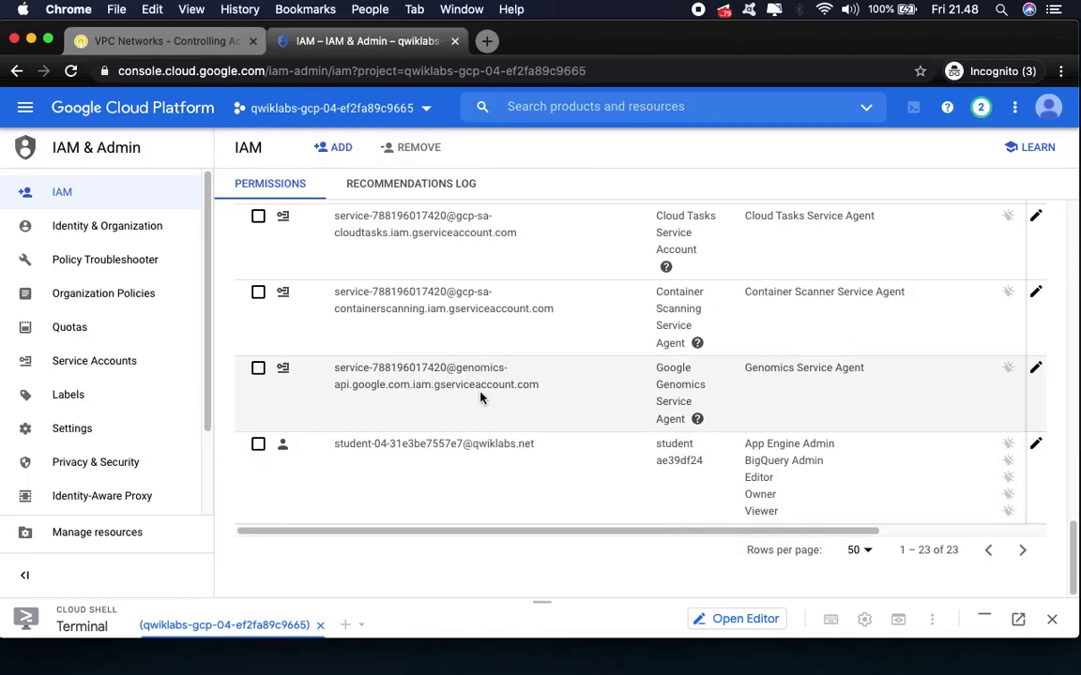
- Look back up through the Name column of the IAM member list for the Network-admin service account
scroll(479, 398, up, 4)
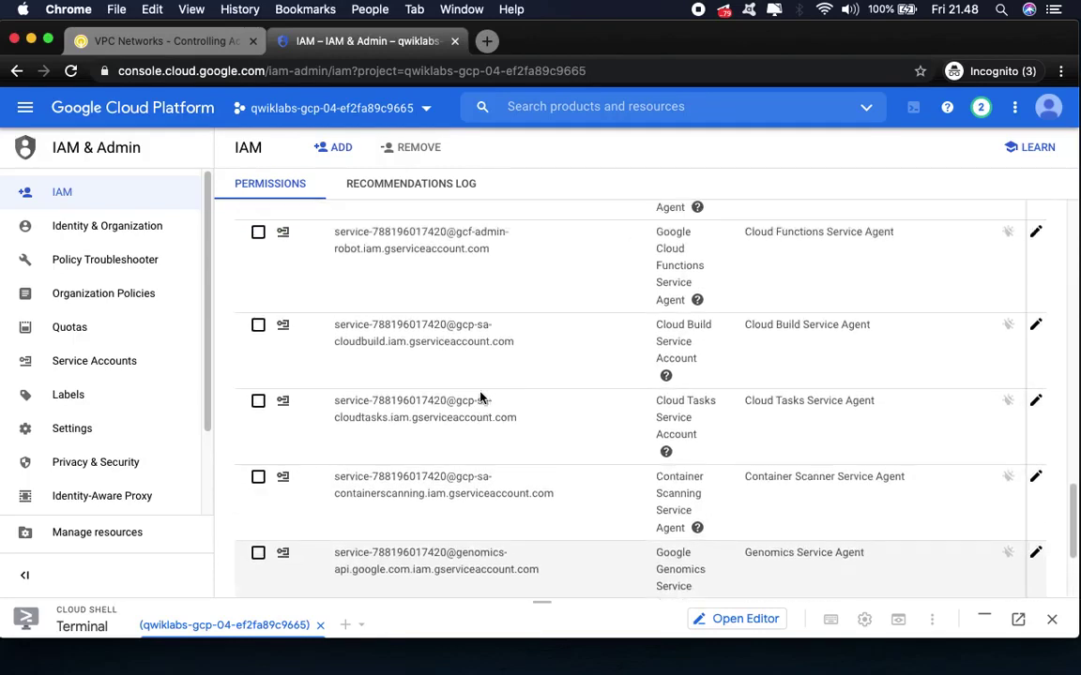
scroll(480, 398, up, 1)
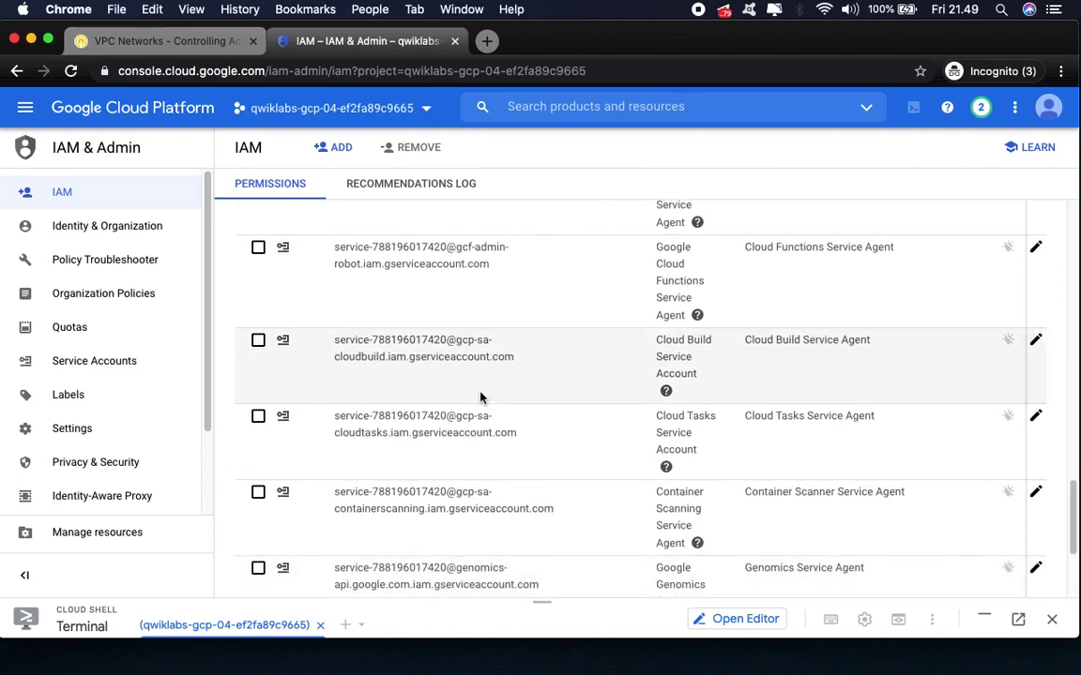
scroll(479, 398, down, 4)
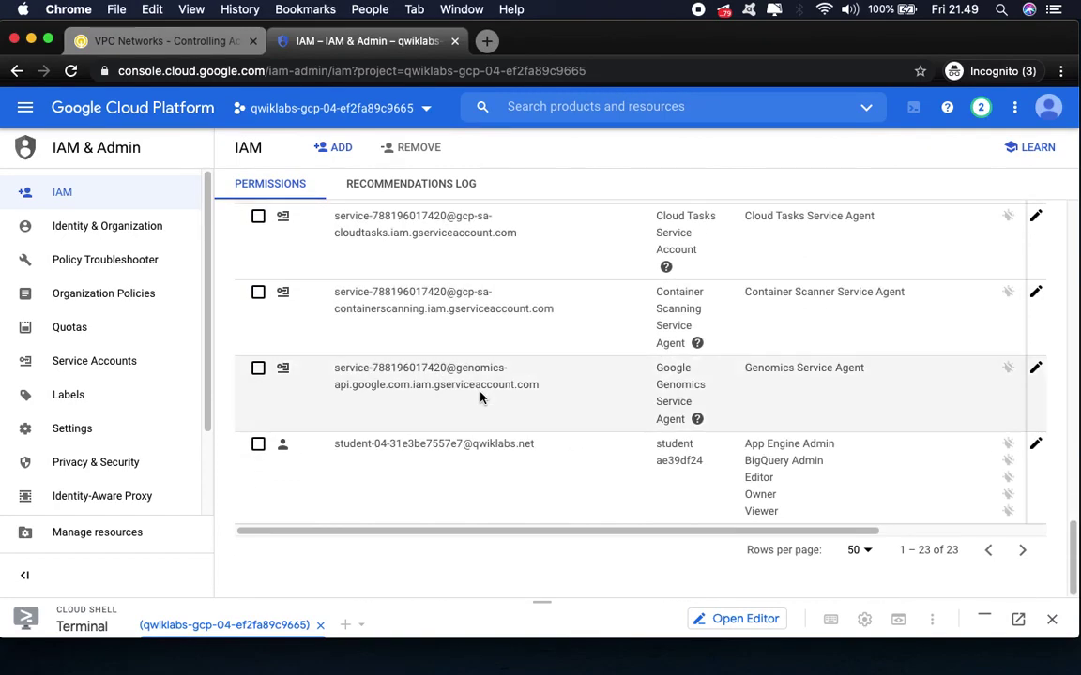
scroll(480, 398, up, 15)
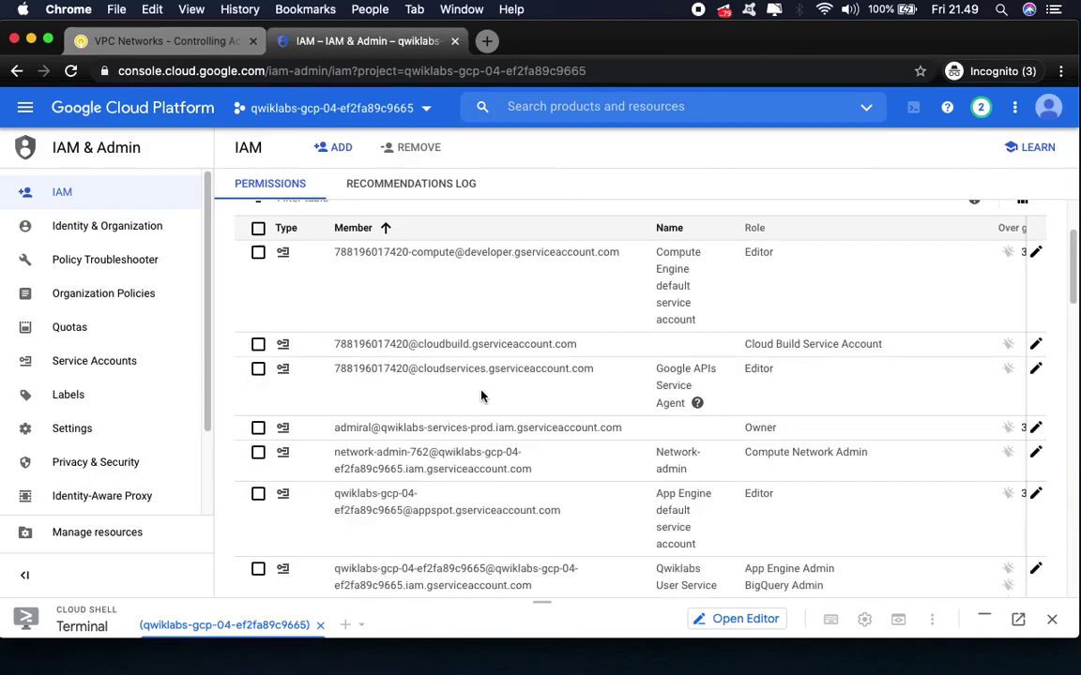
scroll(482, 396, up, 1)
scroll(482, 396, down, 5)
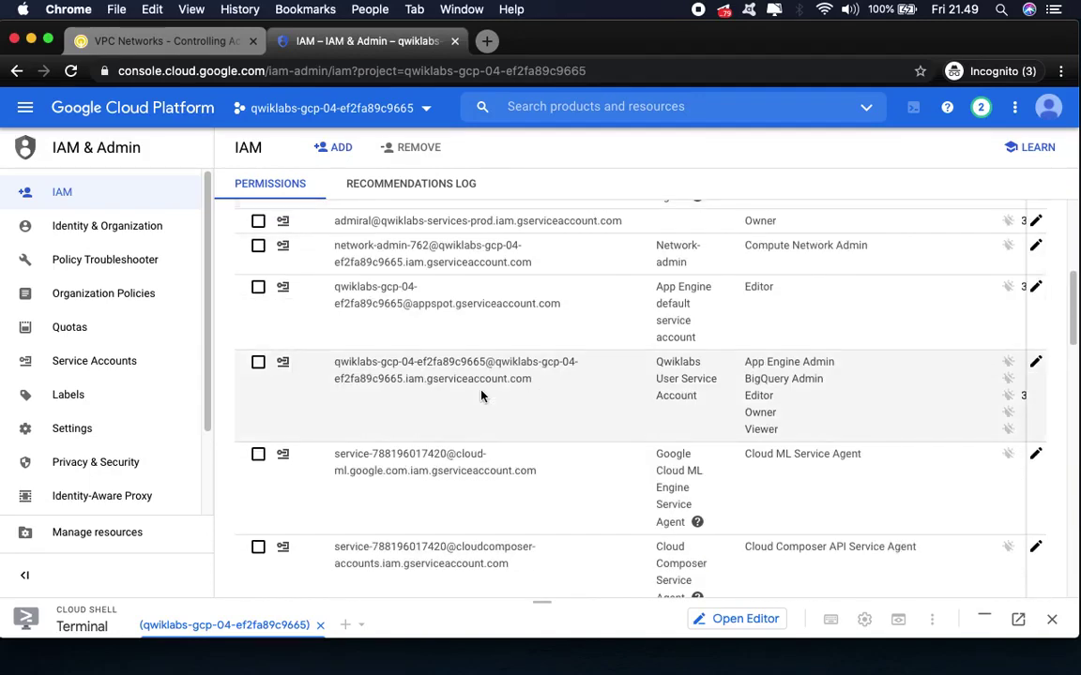
scroll(480, 394, up, 8)
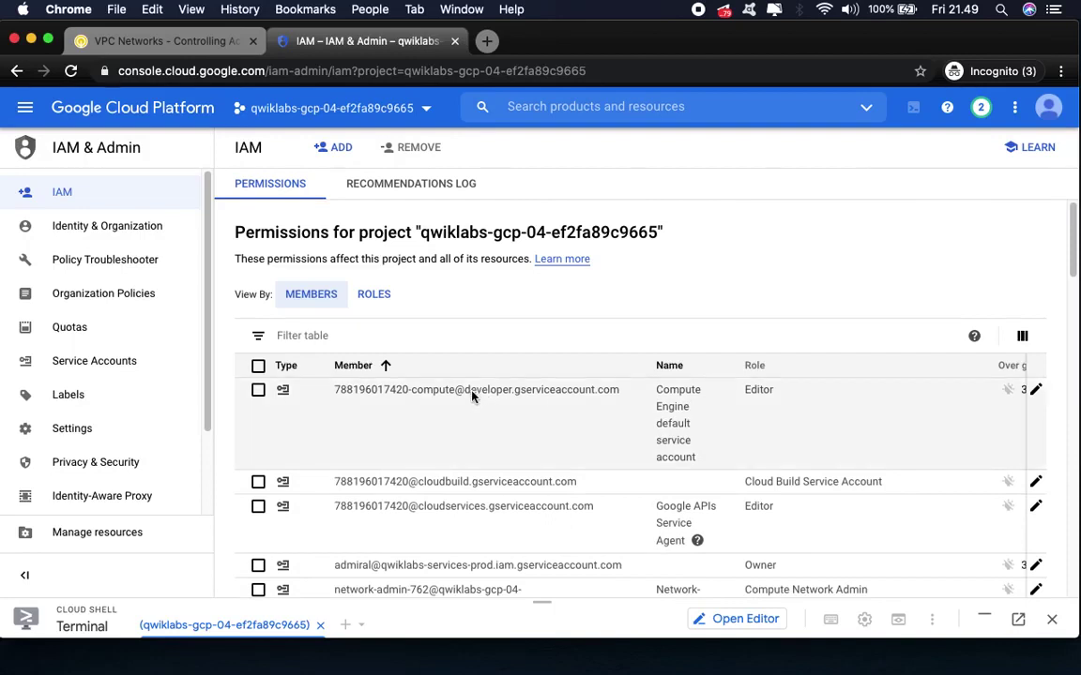
scroll(472, 396, down, 3)
scroll(472, 396, down, 1)
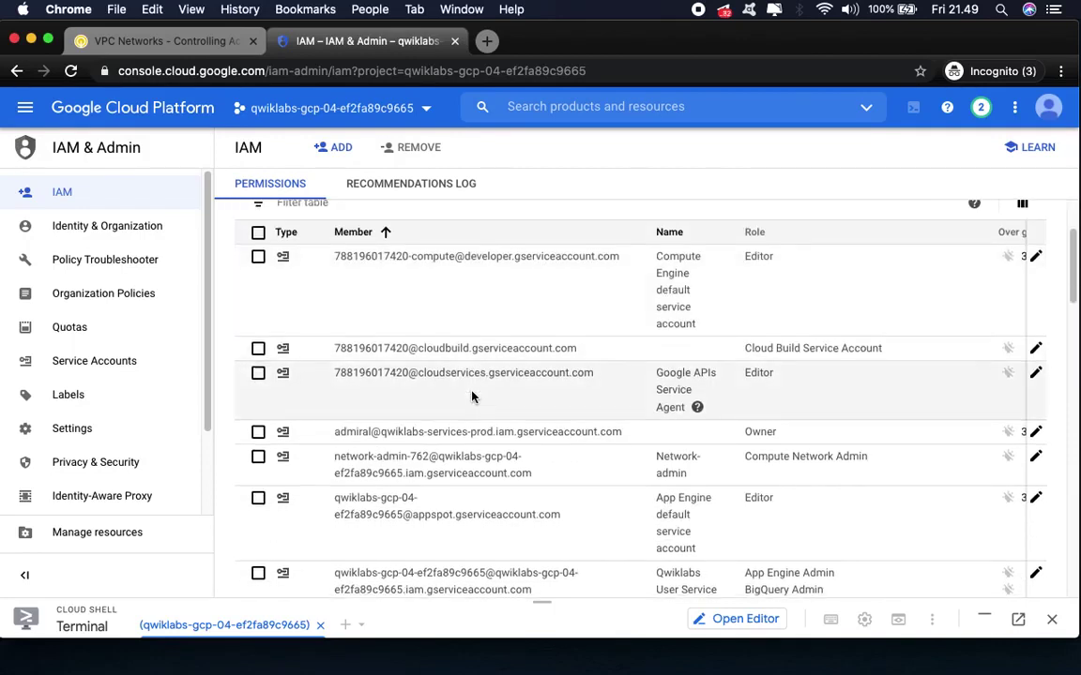
scroll(472, 396, down, 3)
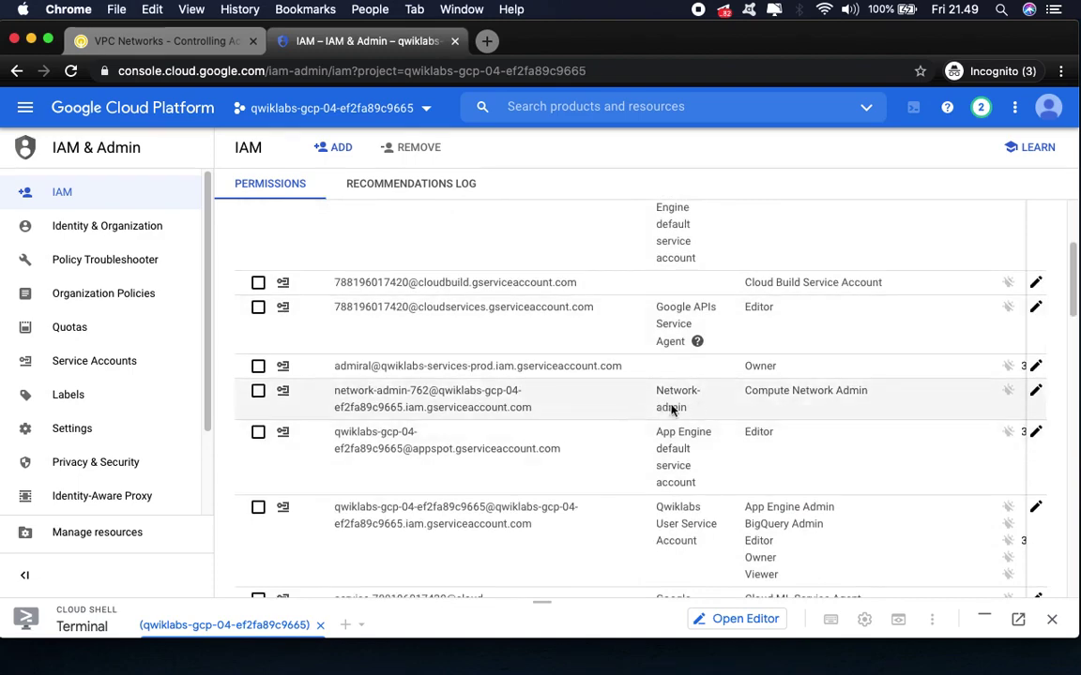
- Change the Network-admin service account's role to Compute Engine's Compute Security Admin, checking it against the lab instructions, and save the permissions
click(1036, 392)
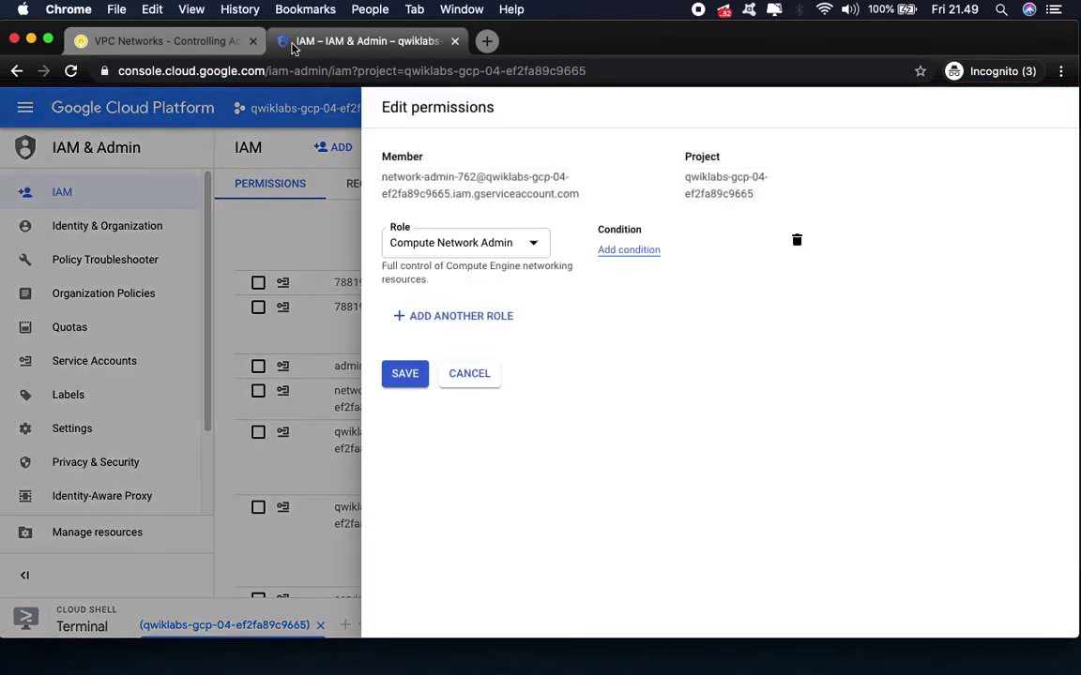
click(180, 43)
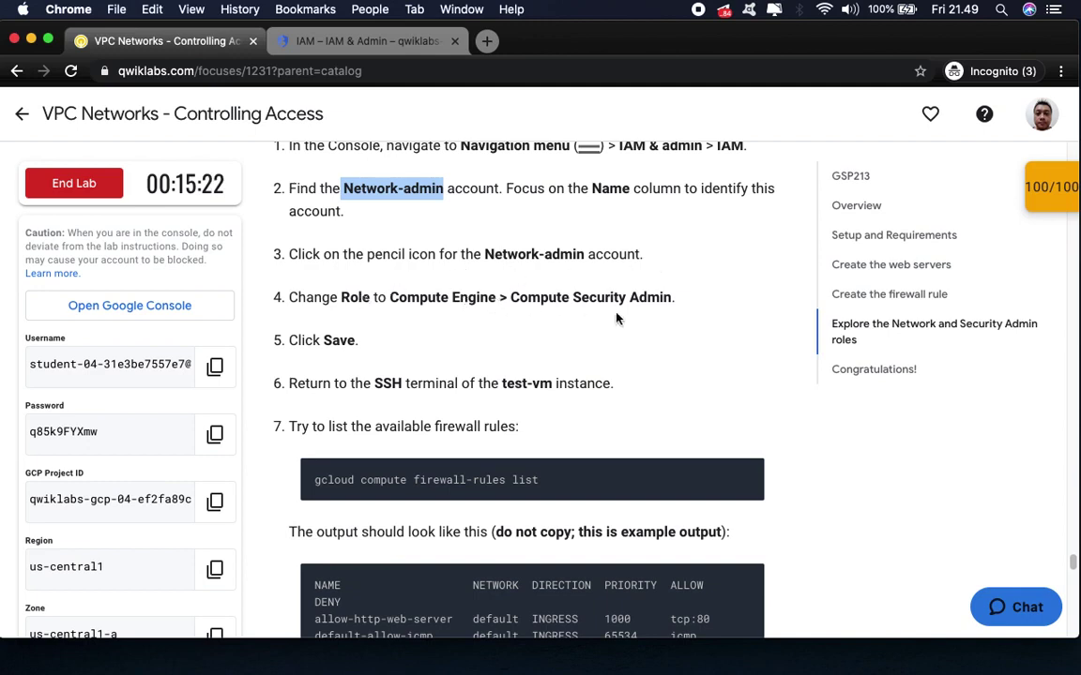
click(384, 45)
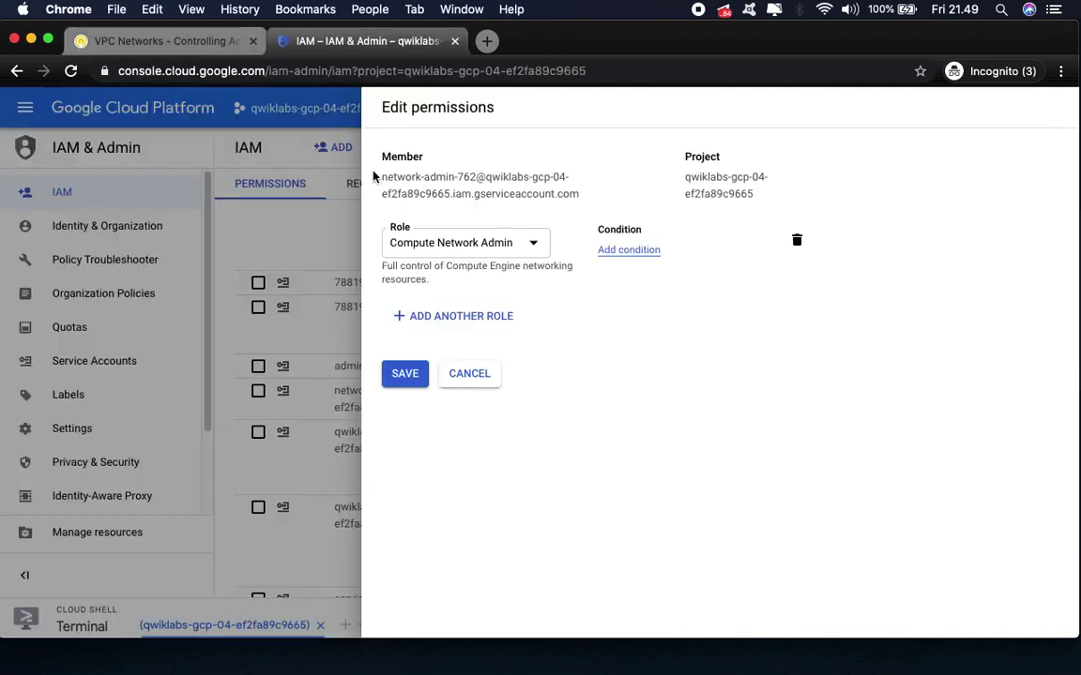
click(518, 246)
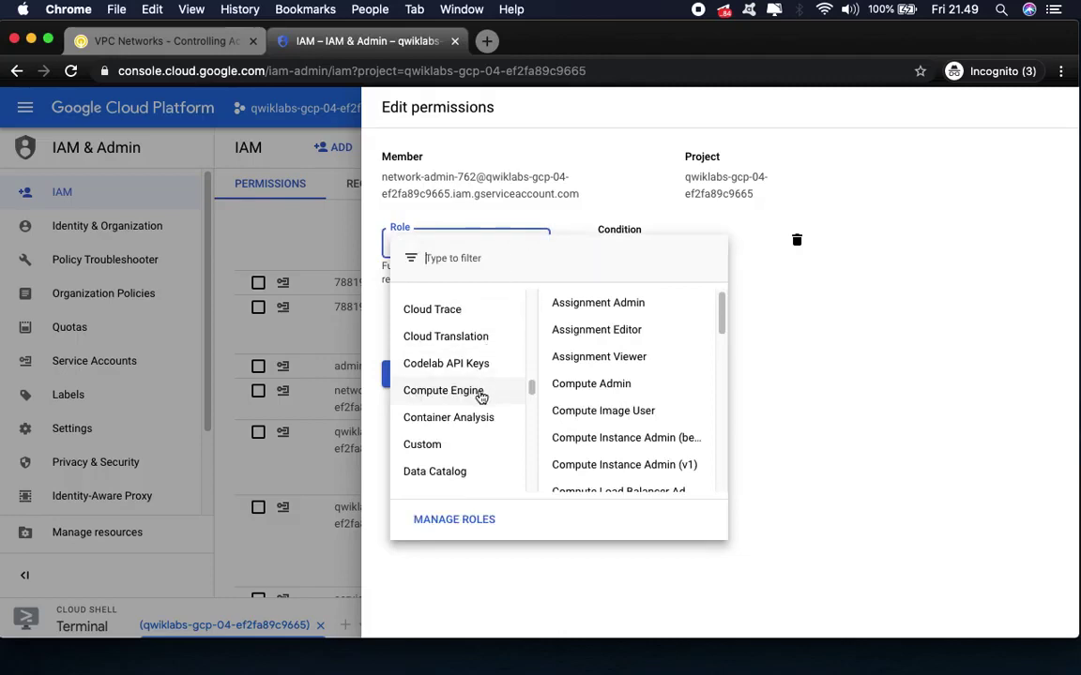
scroll(631, 435, down, 10)
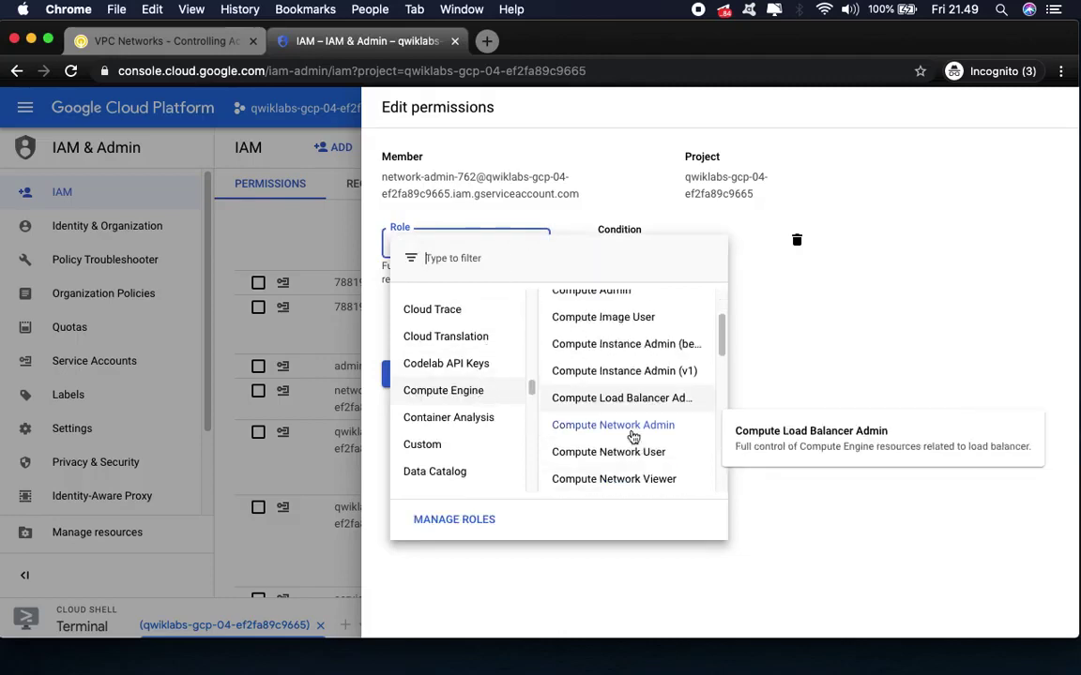
scroll(632, 436, down, 1)
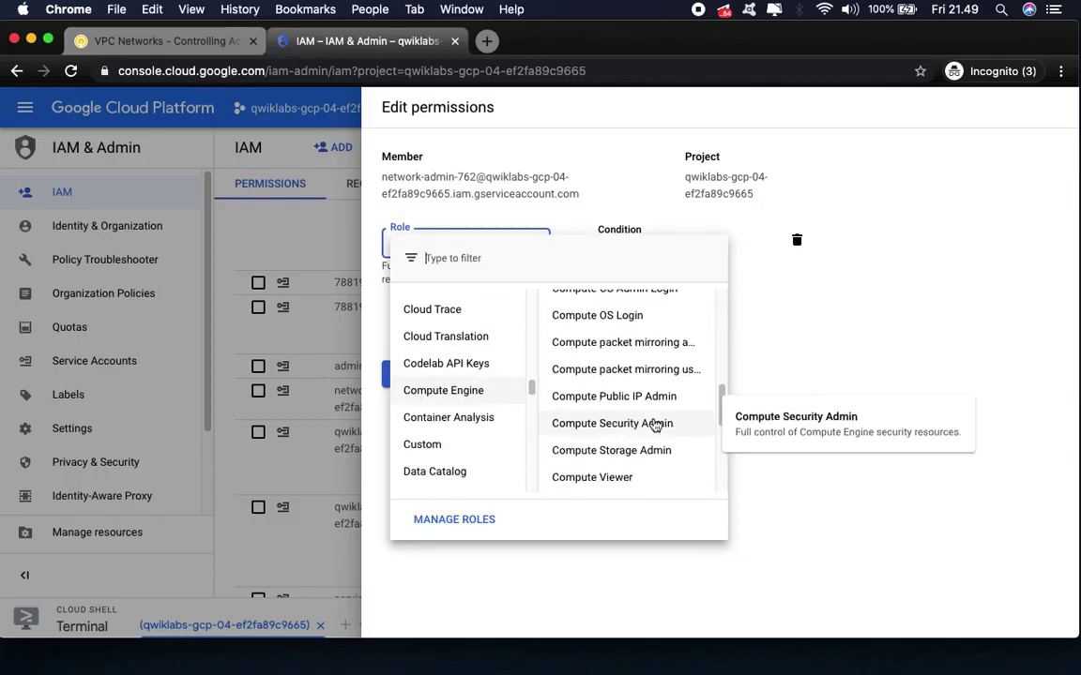
click(652, 427)
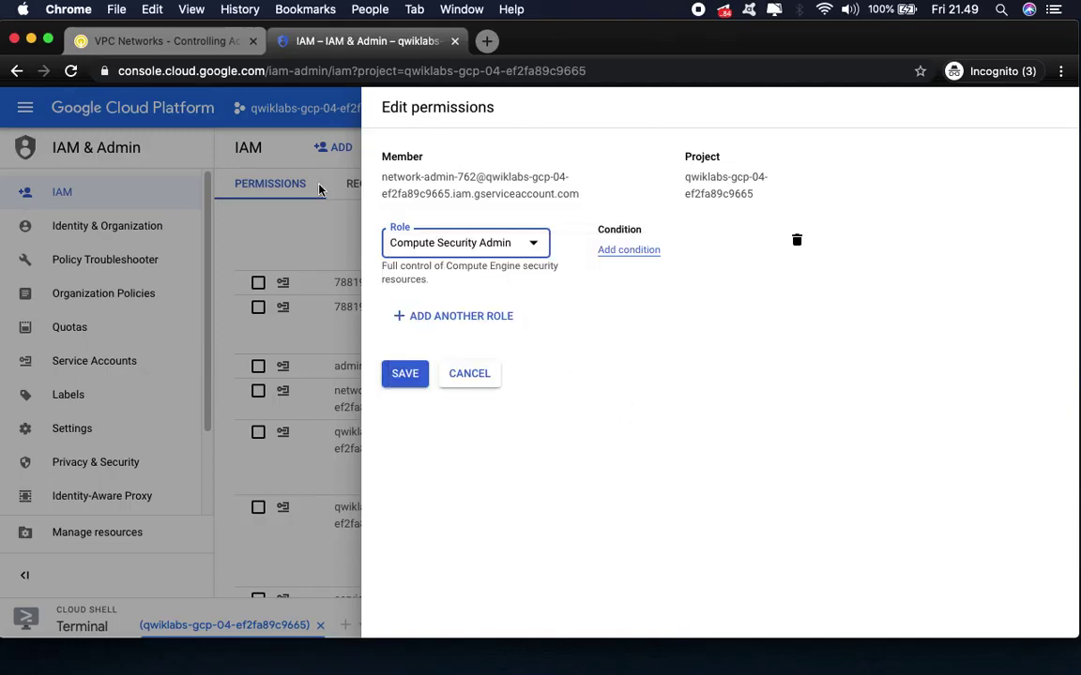
click(174, 41)
click(363, 41)
click(404, 374)
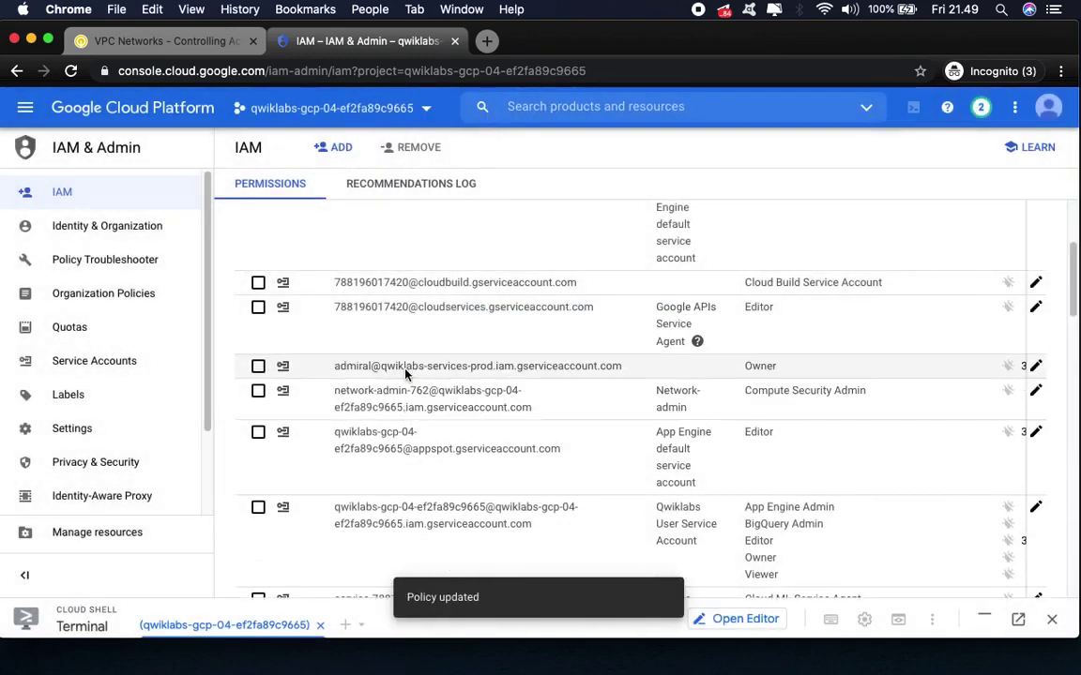
- Following the lab instructions, try to reconnect the test-vm SSH session without Identity-Aware Proxy and close its window
click(195, 47)
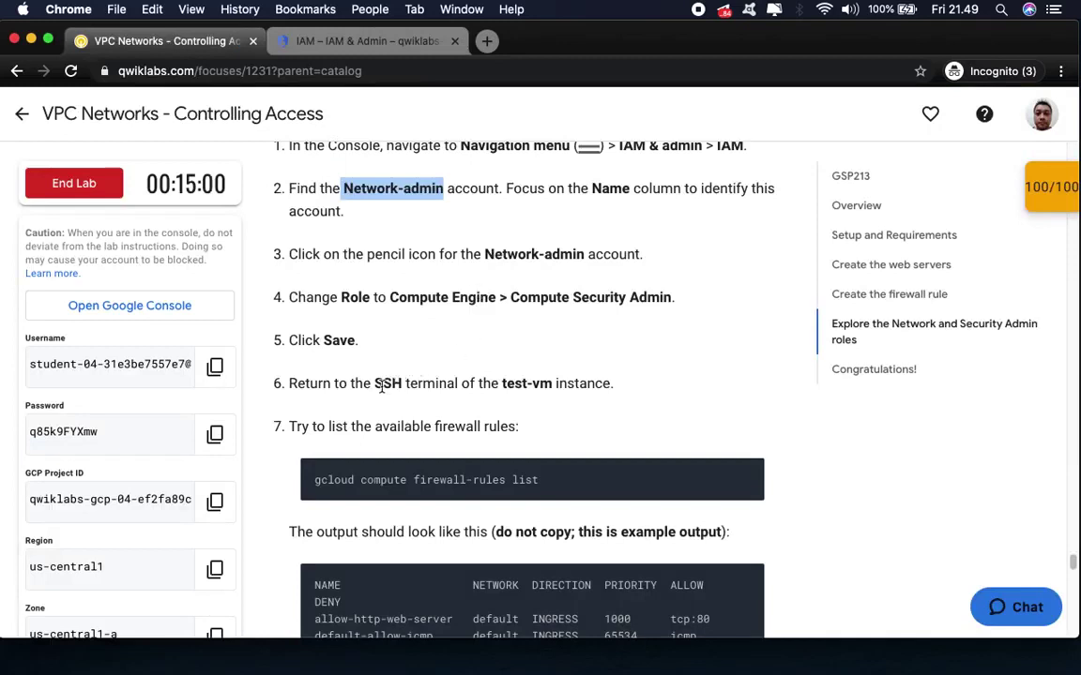
scroll(557, 416, down, 2)
scroll(558, 416, down, 3)
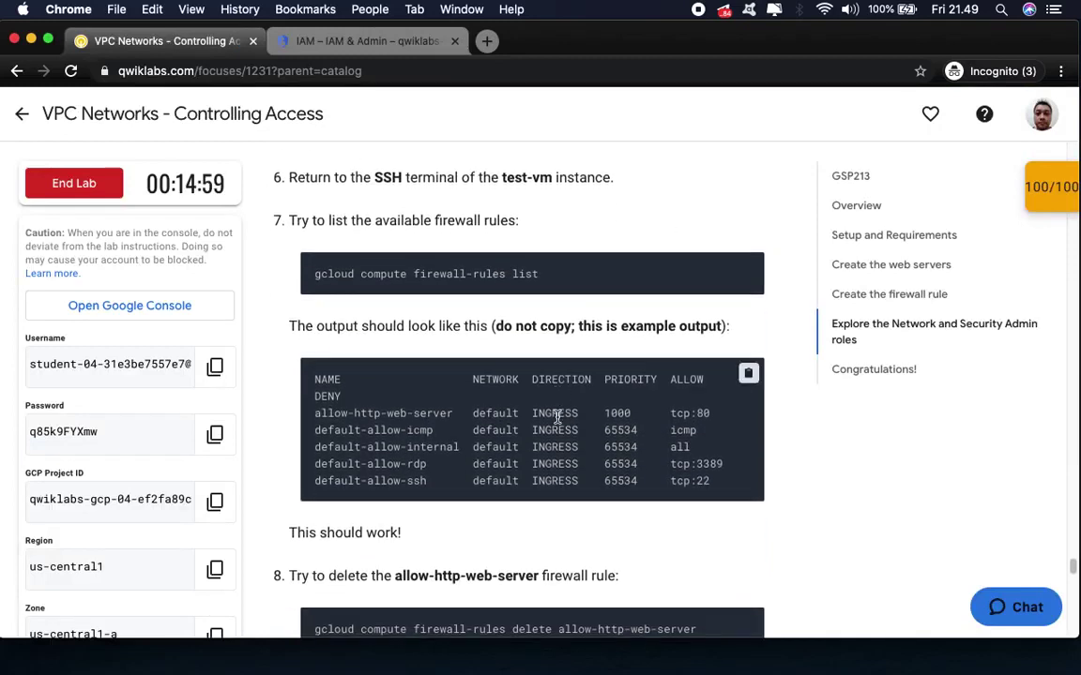
drag(566, 52, 592, 51)
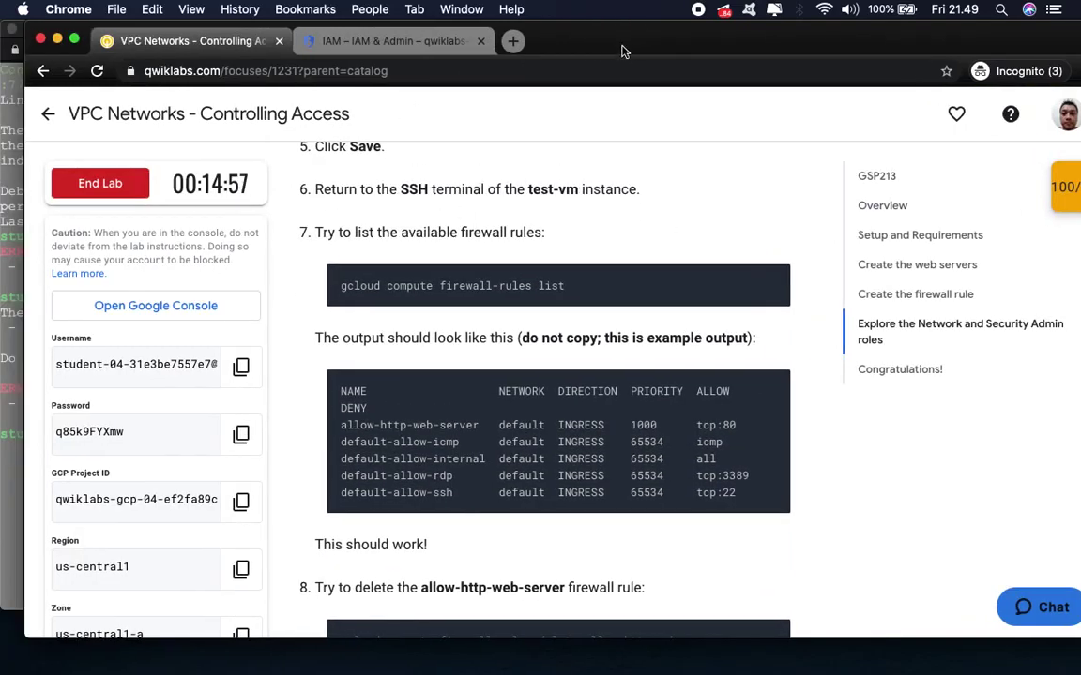
click(9, 460)
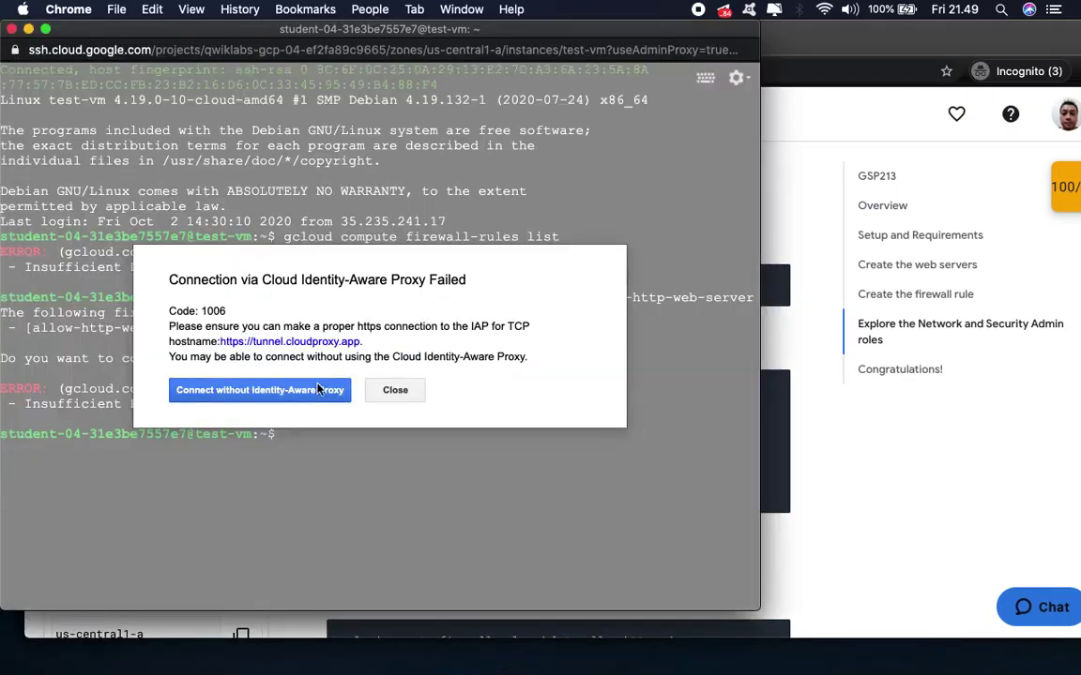
click(295, 390)
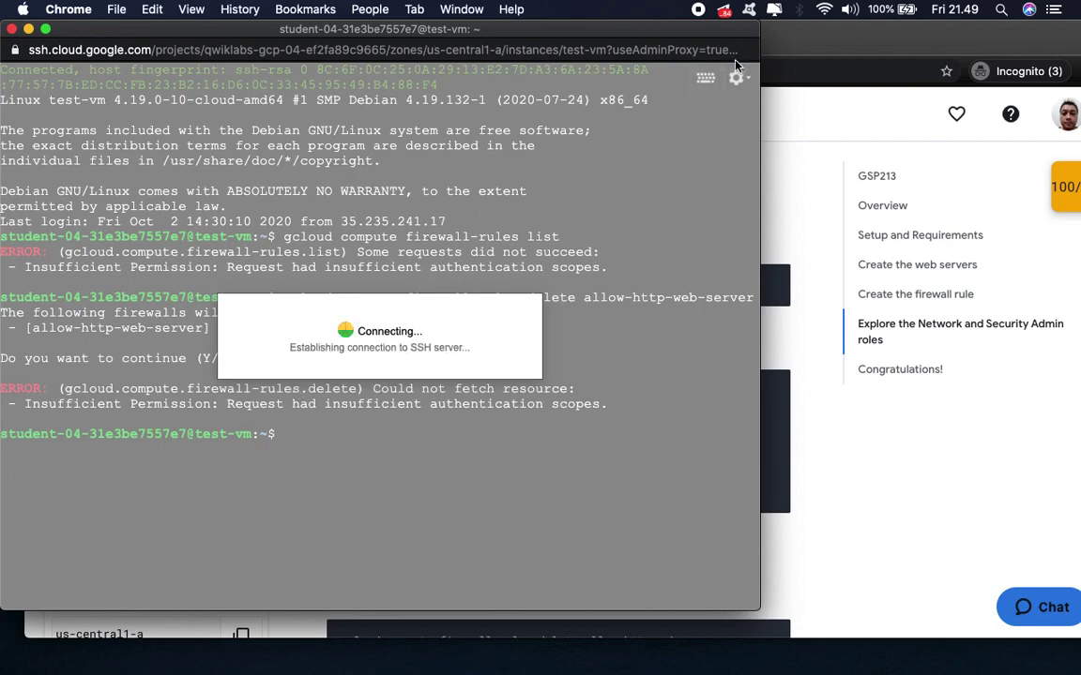
click(12, 30)
- Open the Compute Engine VM instances page in the Google Cloud console and return to the lab instructions on listing firewall rules
click(355, 41)
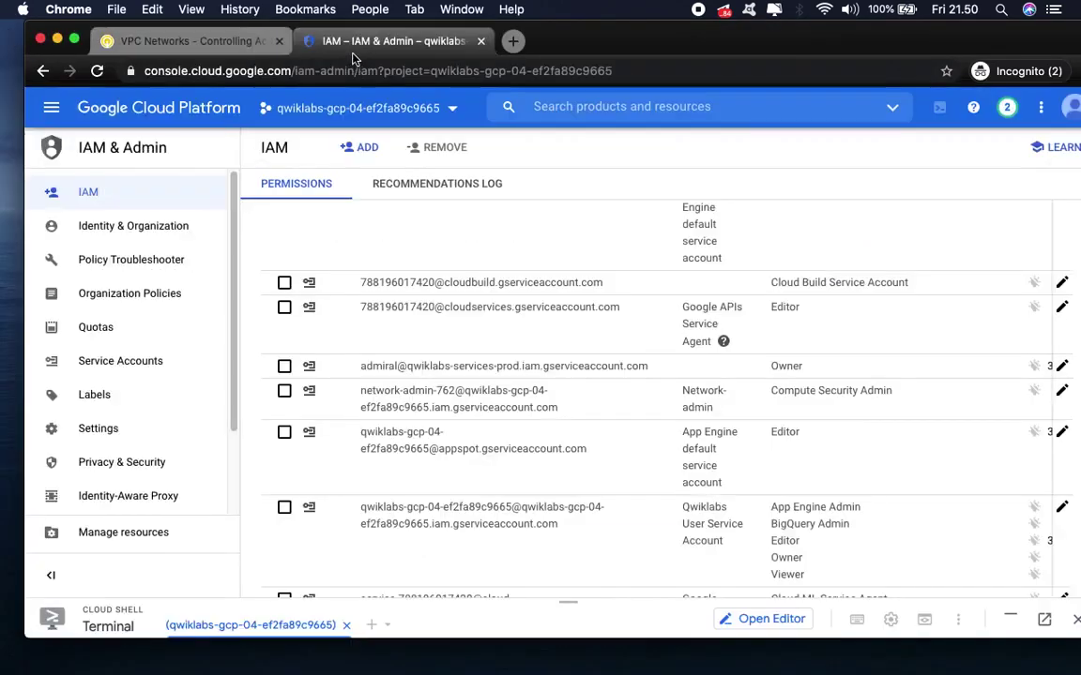
click(48, 108)
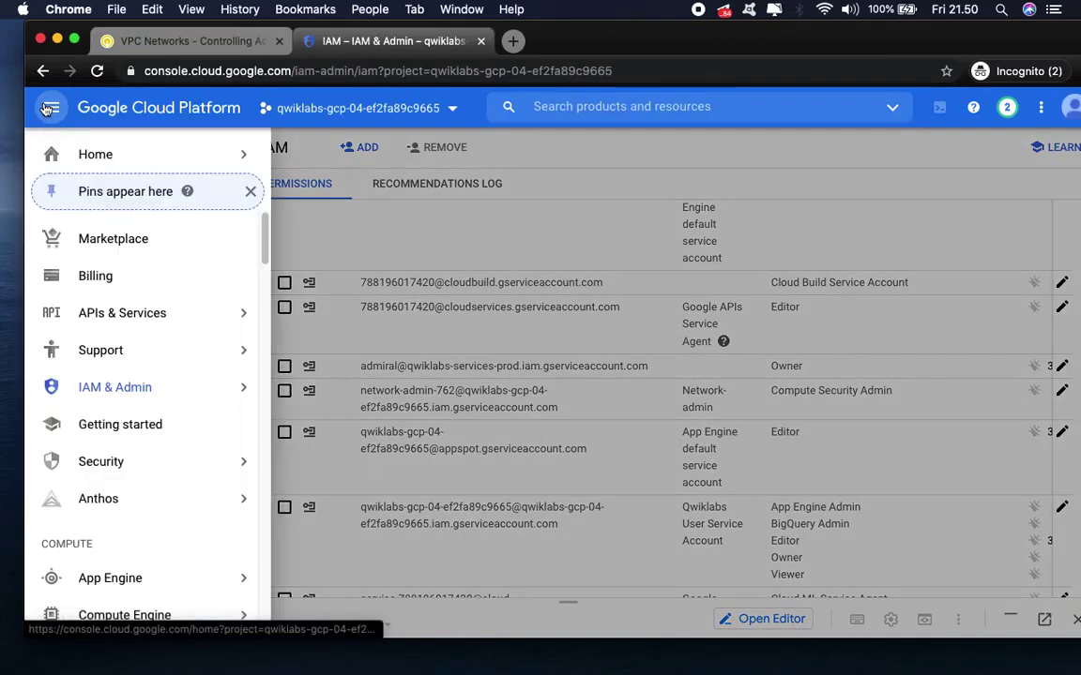
scroll(159, 495, down, 5)
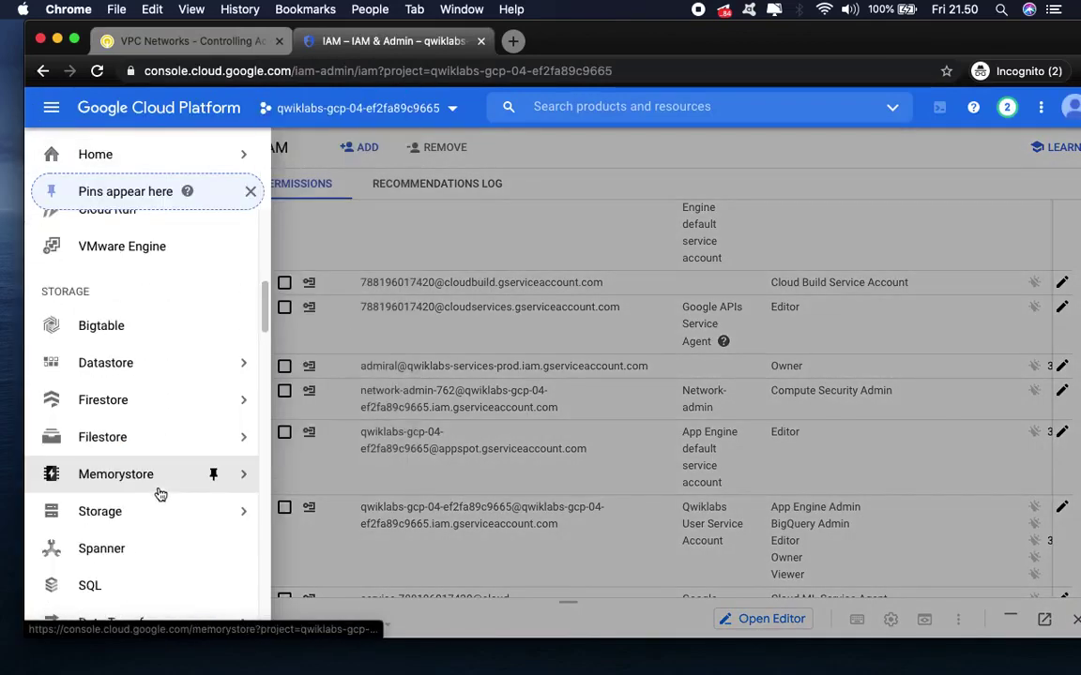
scroll(166, 403, up, 2)
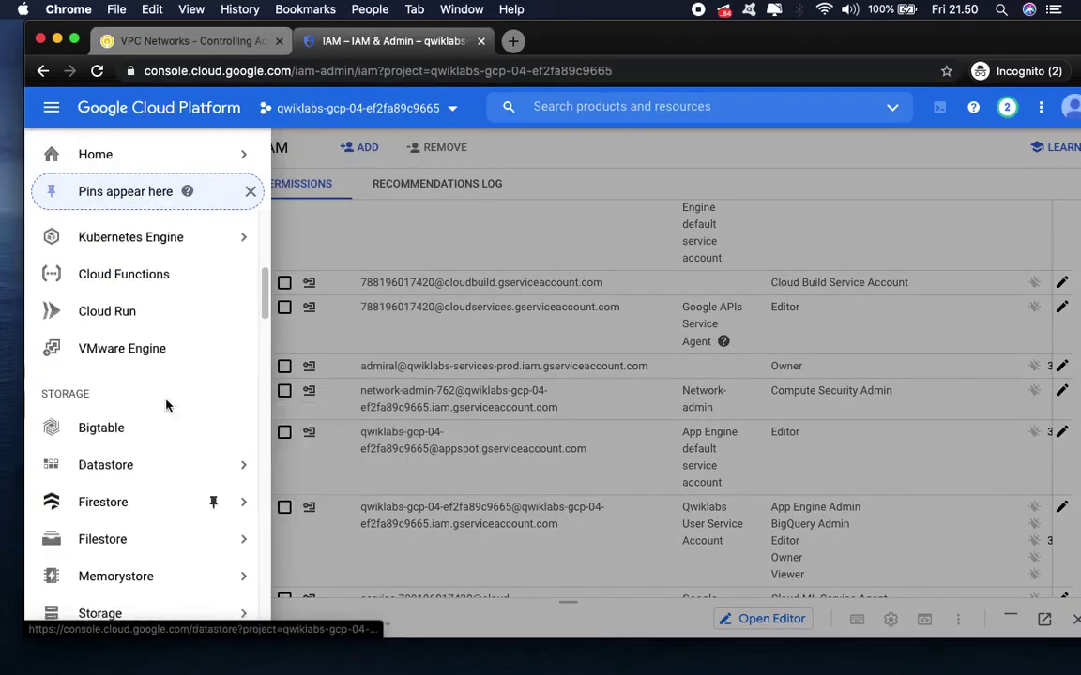
scroll(166, 405, up, 3)
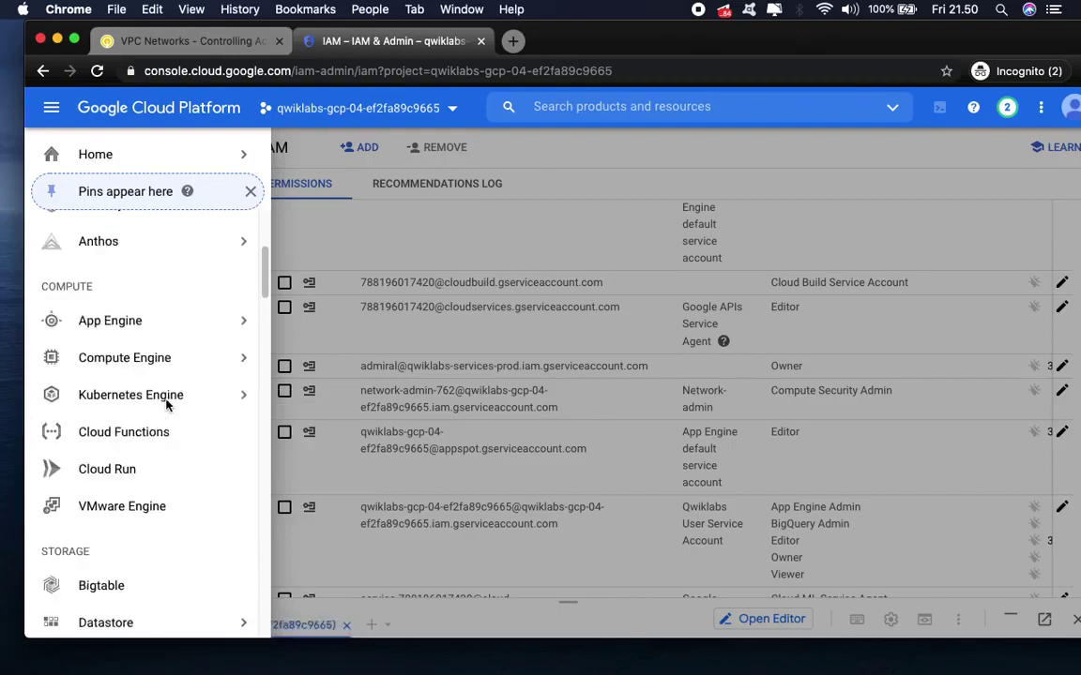
mouse_move(167, 404)
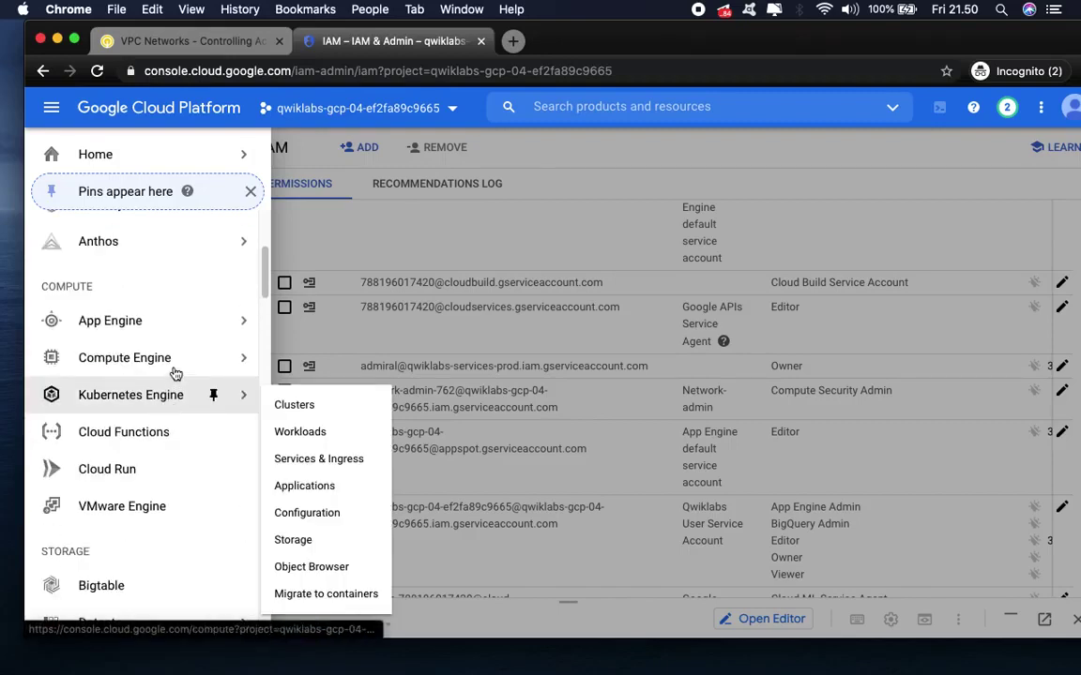
mouse_move(173, 361)
click(308, 114)
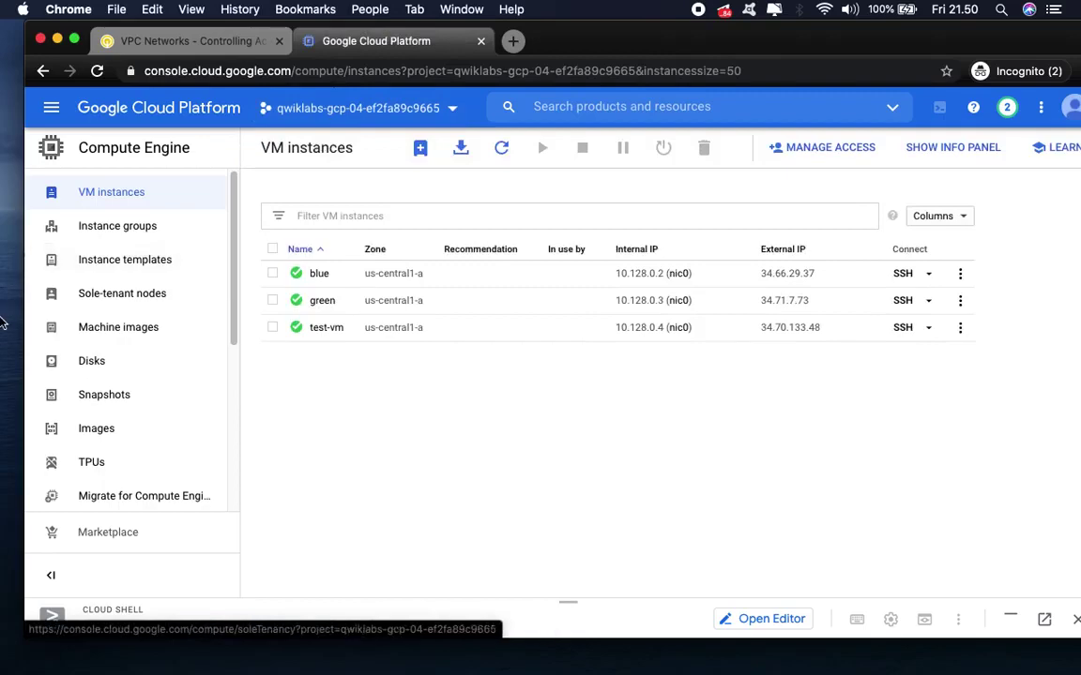
click(193, 41)
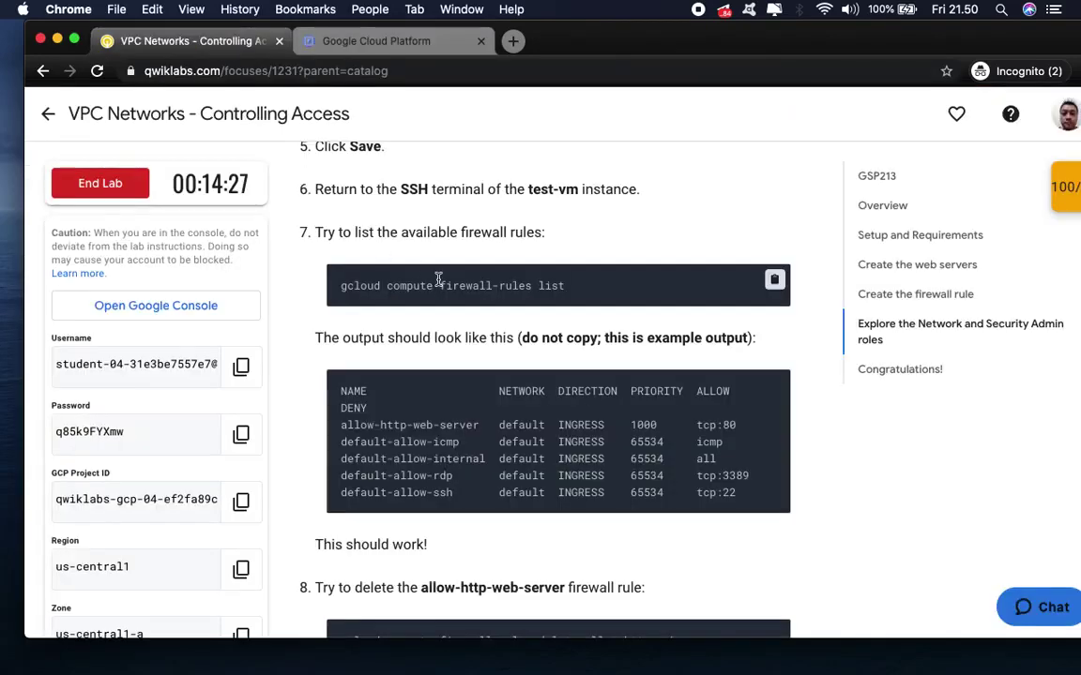
- Open an SSH session to test-vm and run the lab's gcloud compute firewall-rules list command
click(422, 42)
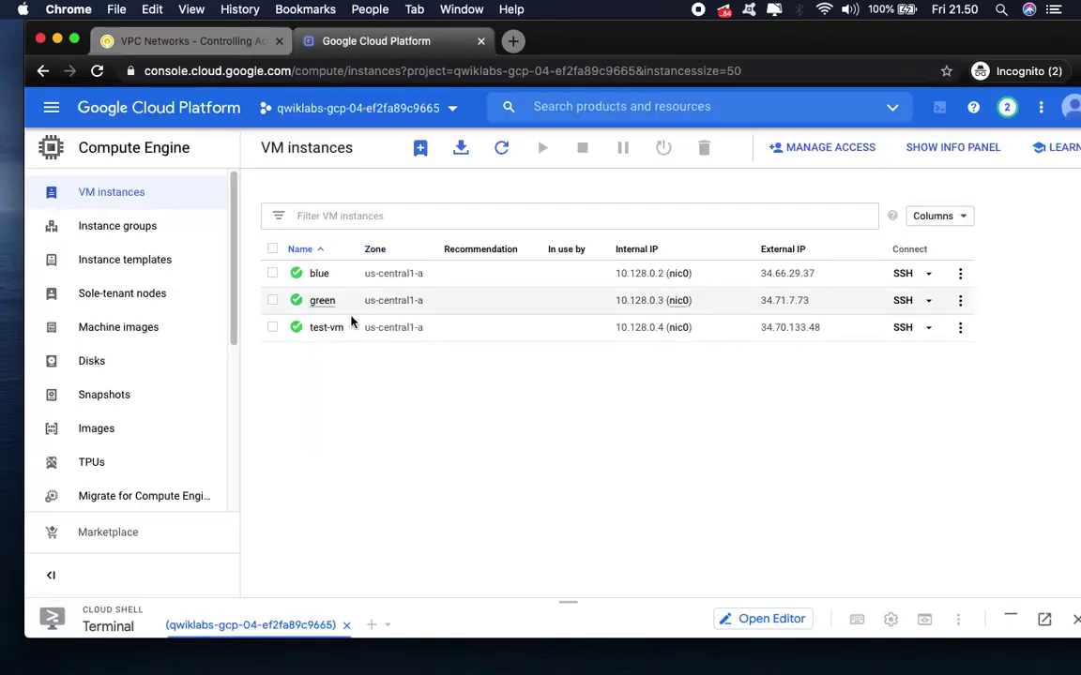
click(902, 328)
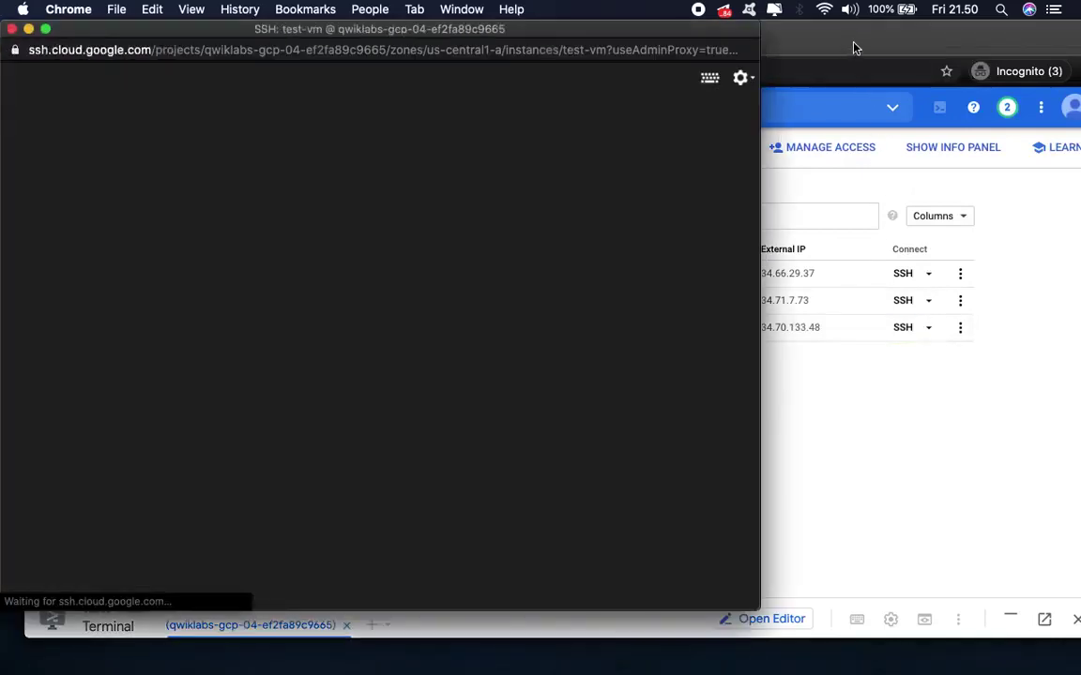
click(849, 42)
click(193, 41)
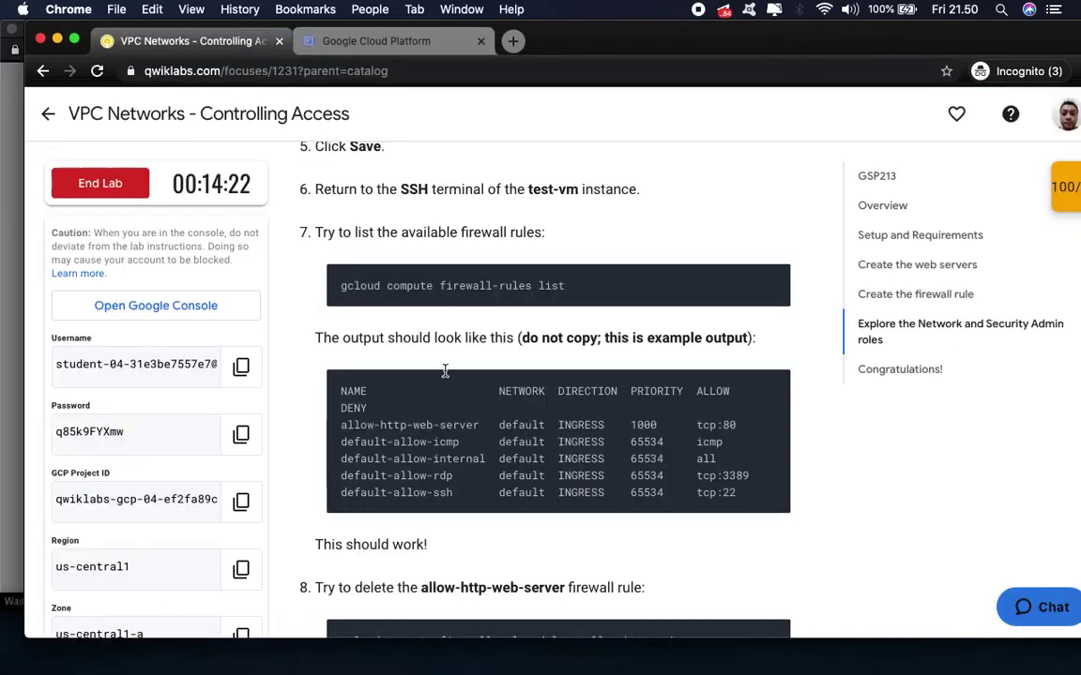
click(775, 282)
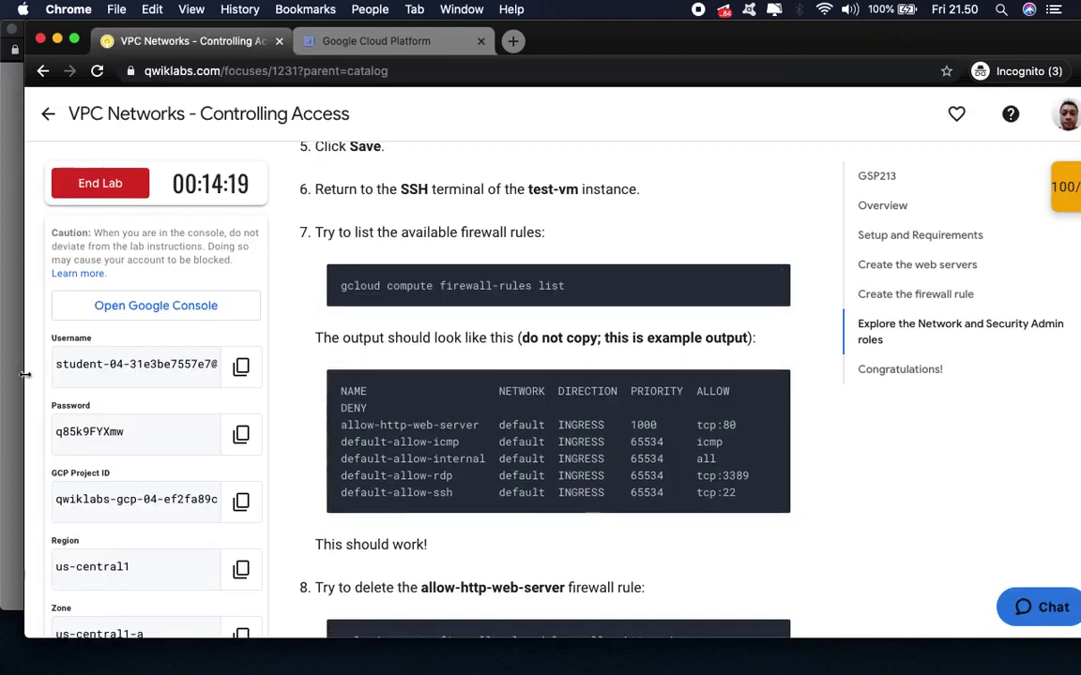
click(13, 369)
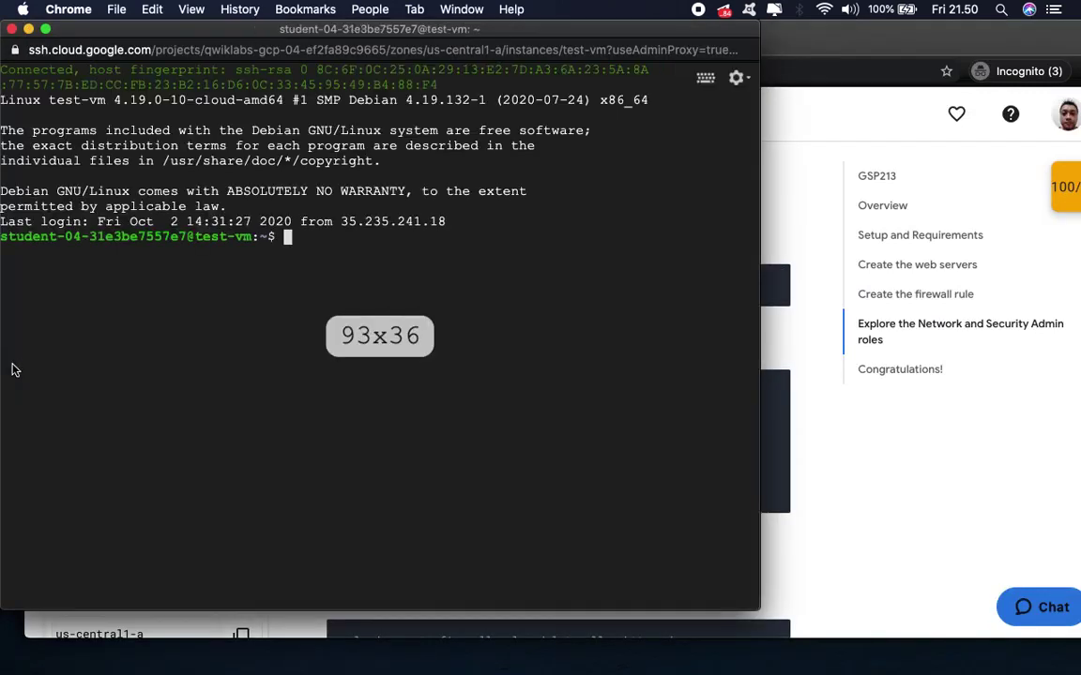
key(super+v)
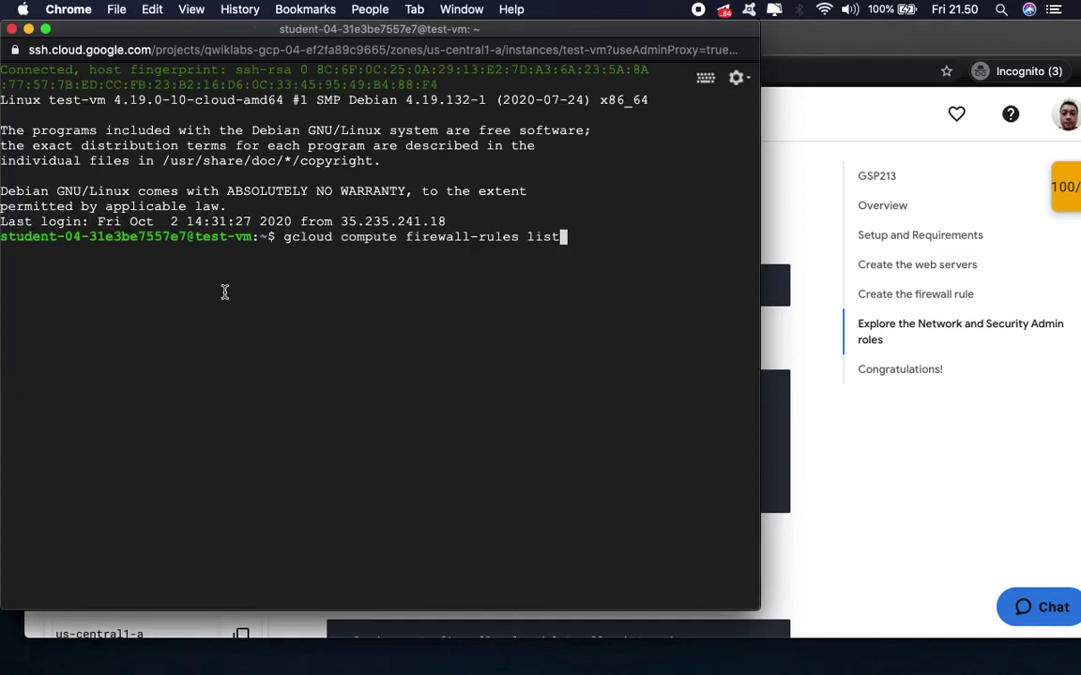
key(Return)
- Try to delete the firewall rule from test-vm with gcloud compute firewall-rules delete allow-http-web-server, answering y to continue
click(845, 35)
scroll(646, 381, down, 3)
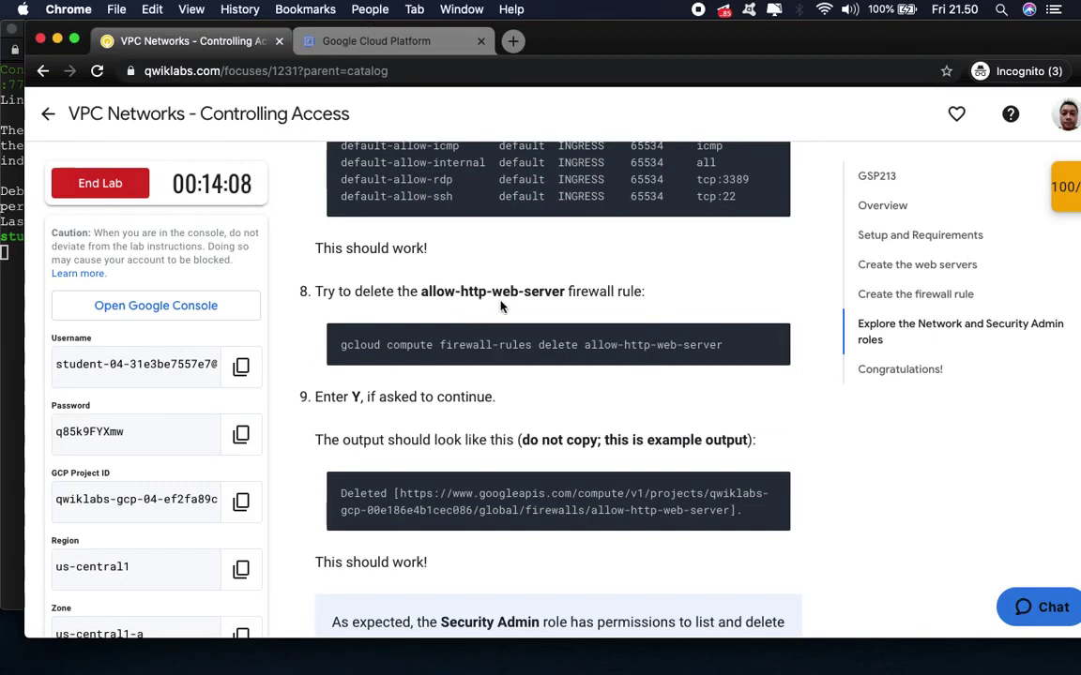
mouse_move(777, 342)
click(19, 290)
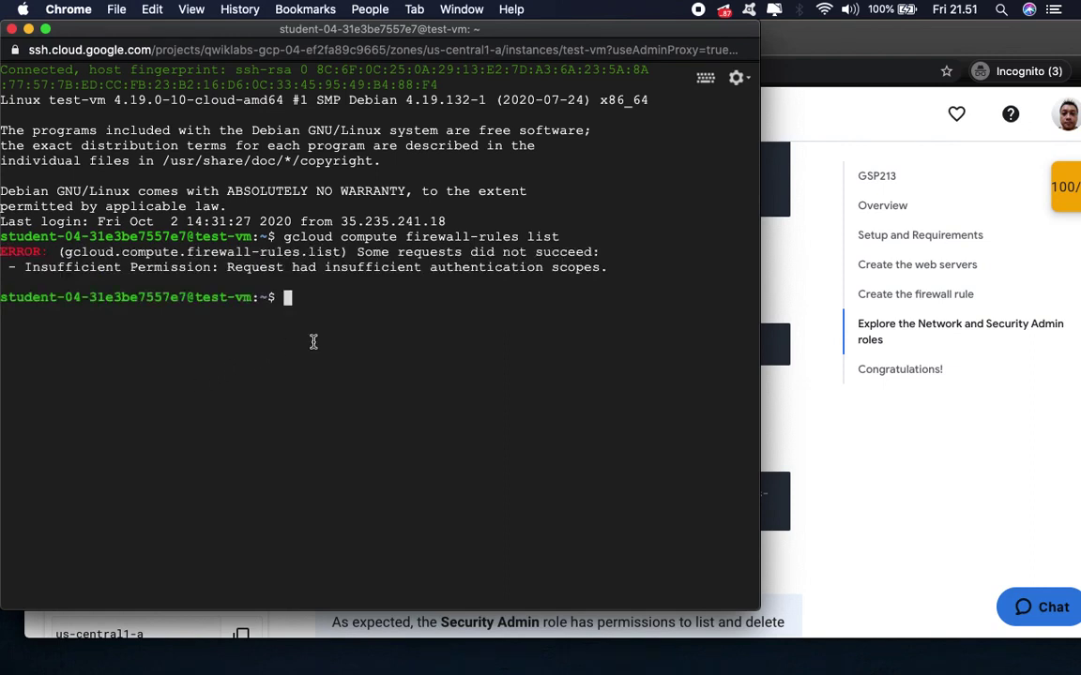
key(super+v)
key(Return)
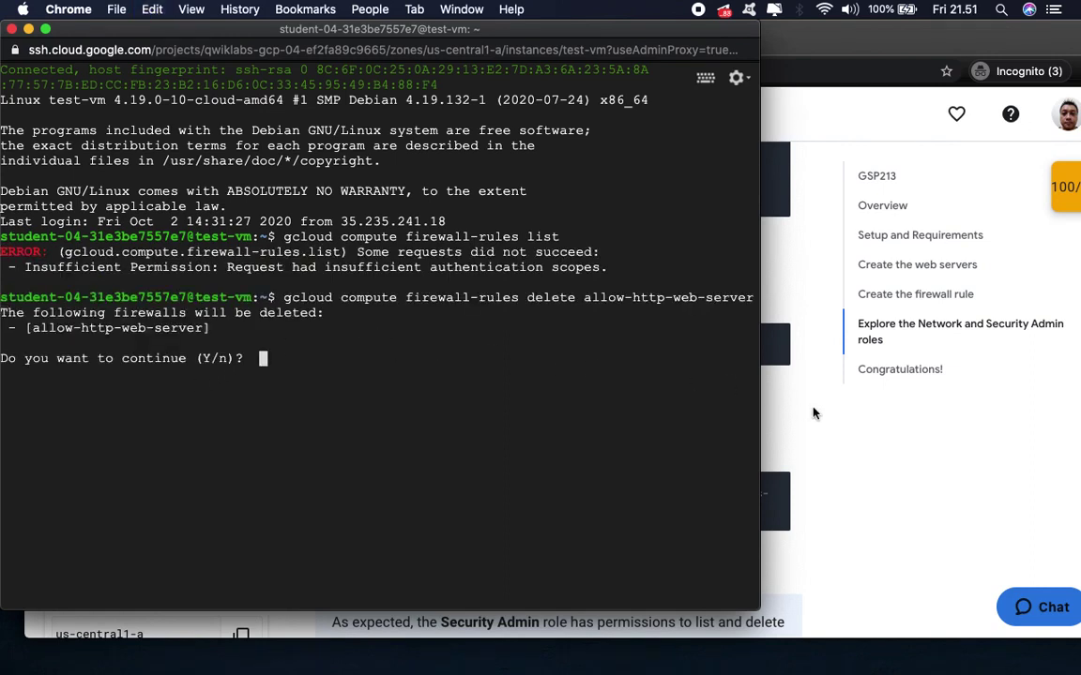
text(y)
key(Return)
- Copy the HTTP connectivity test command for blue's external IP from the lab's deletion check into the test-vm SSH prompt without running it
click(989, 452)
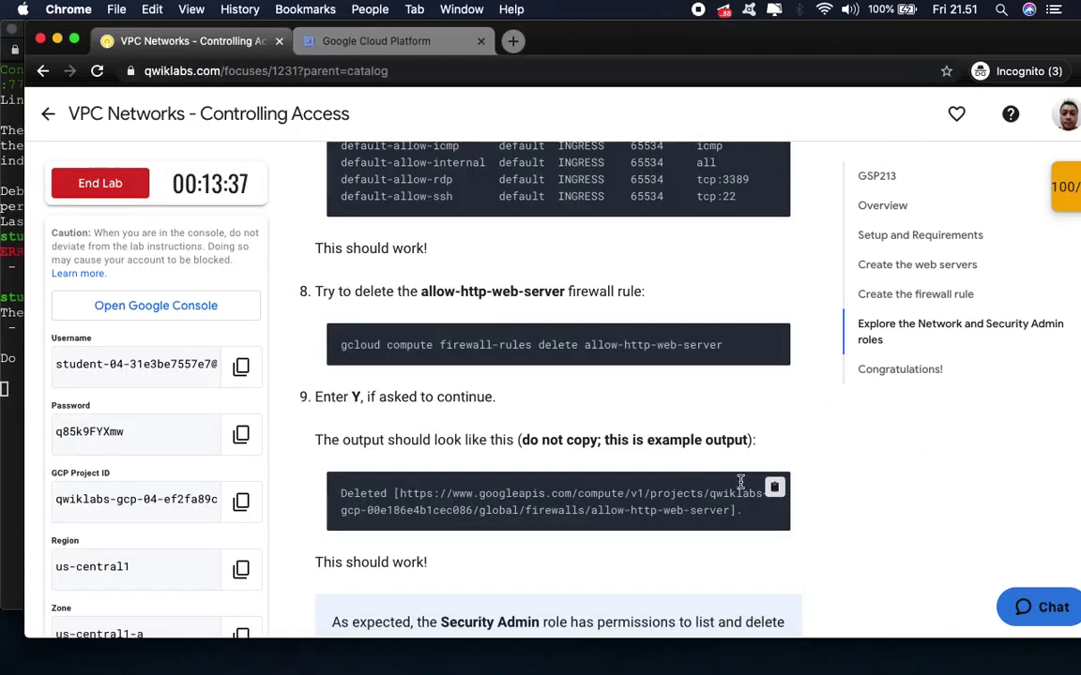
scroll(775, 498, down, 3)
scroll(775, 499, down, 1)
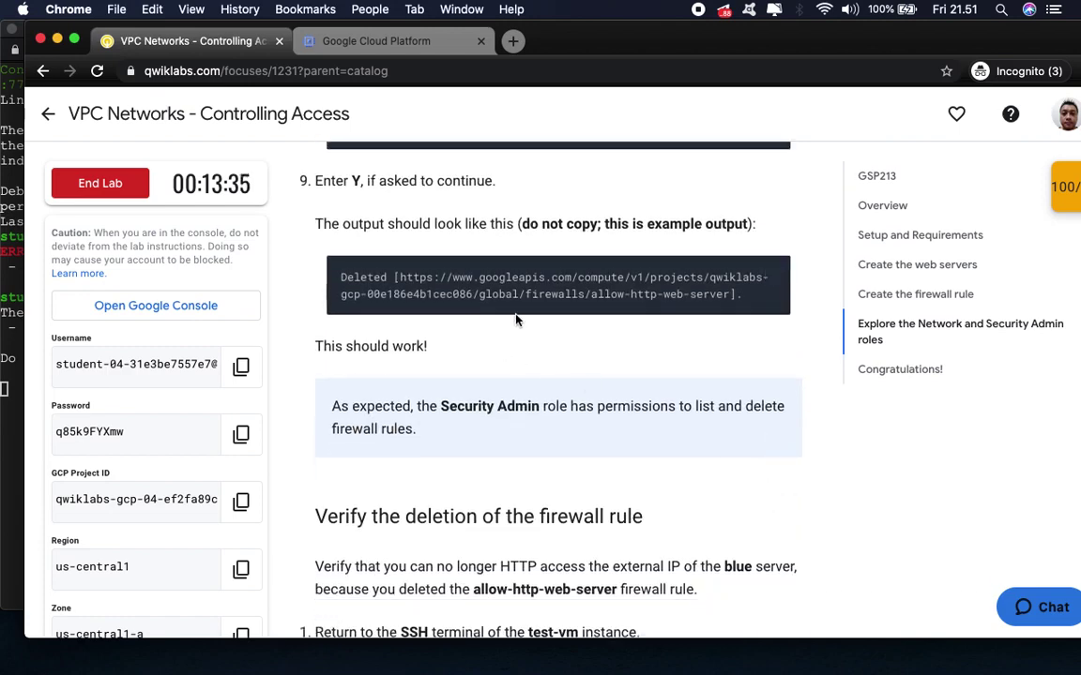
scroll(578, 446, down, 3)
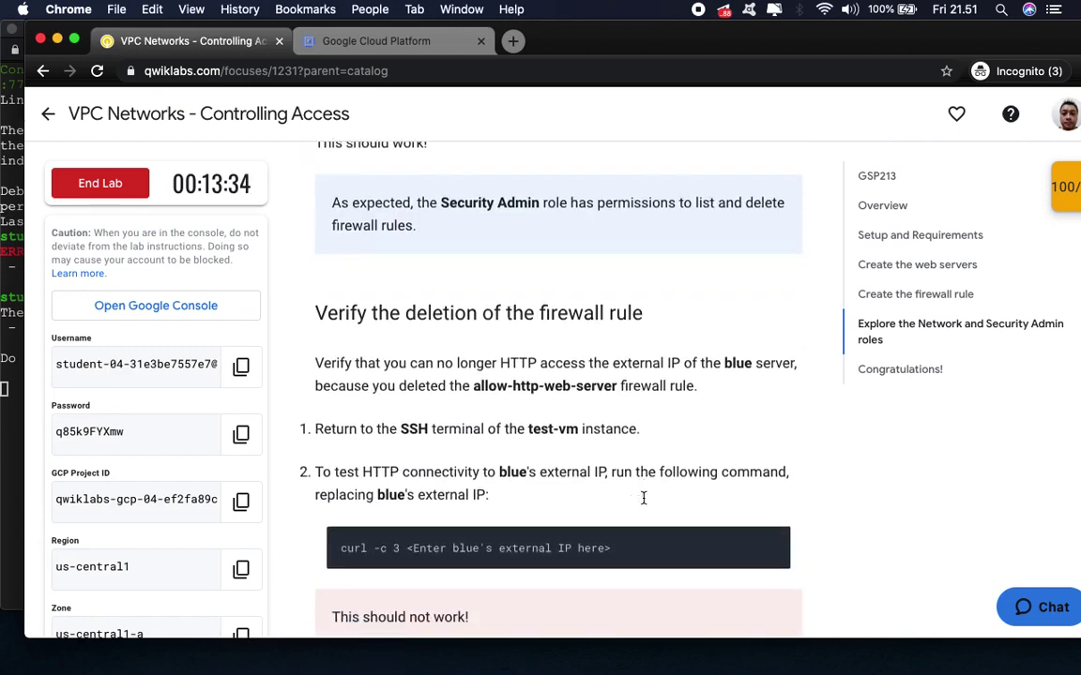
scroll(643, 498, down, 1)
scroll(643, 498, down, 1)
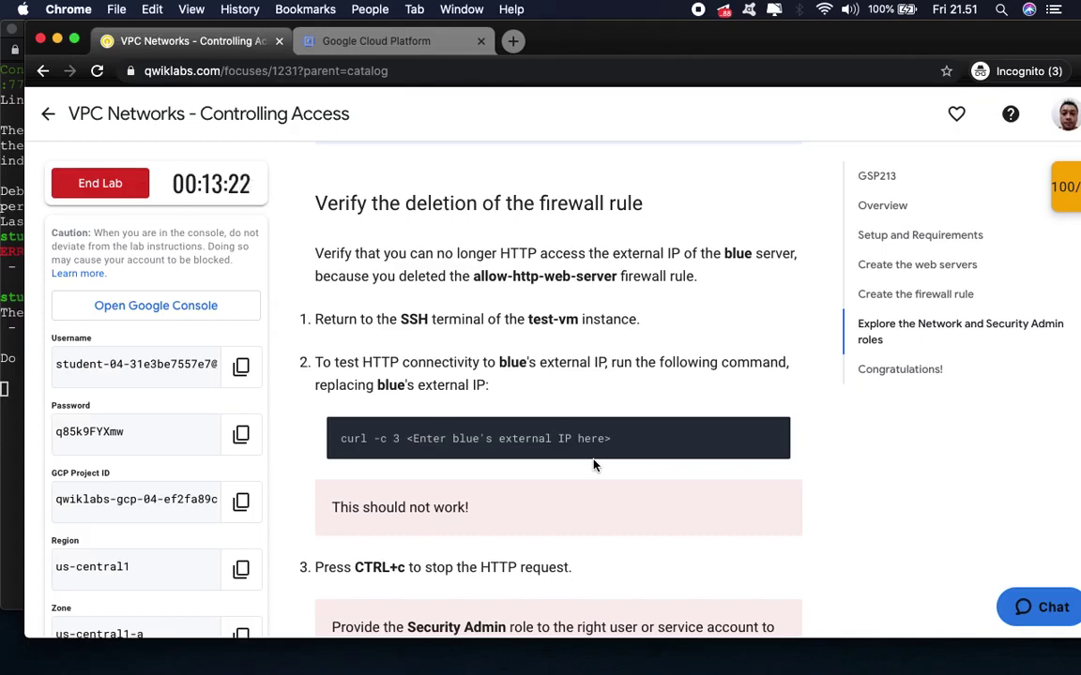
scroll(593, 465, down, 3)
mouse_move(718, 330)
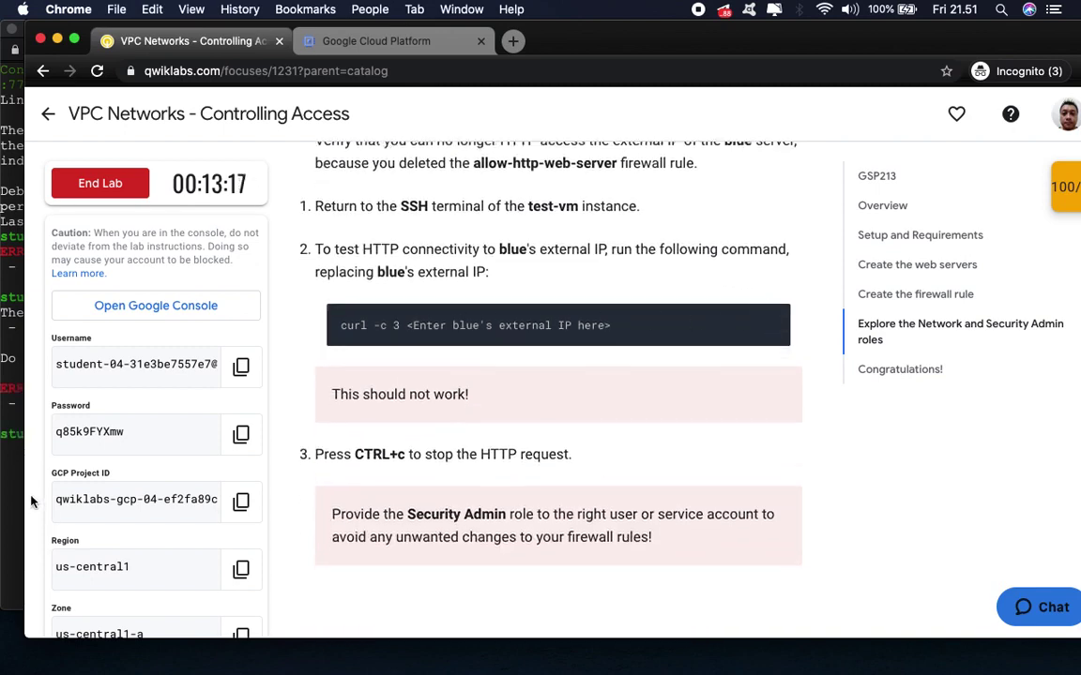
click(19, 437)
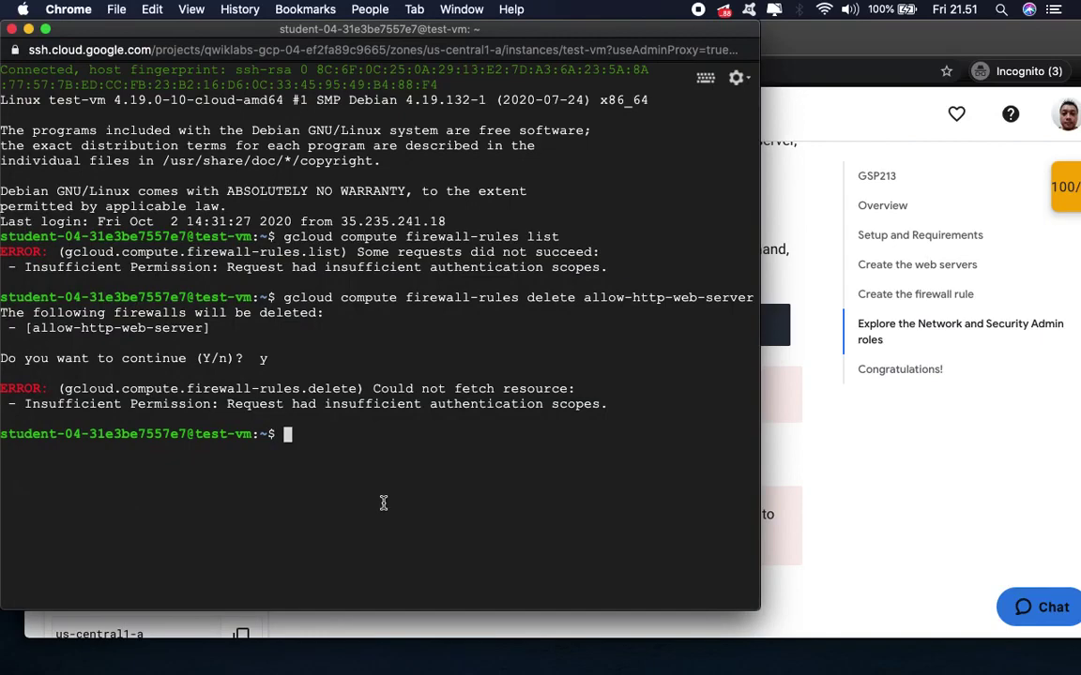
key(super+v)
- Locate the blue instance in the VM instances list and remove the external IP placeholder from the curl command in the test-vm terminal
click(906, 466)
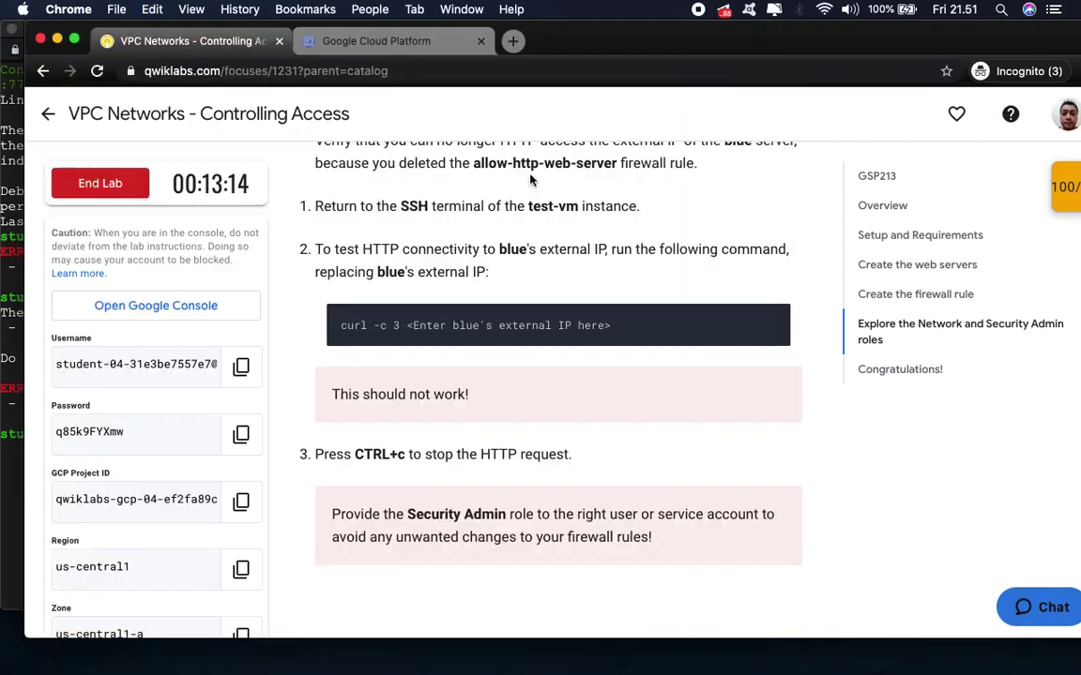
click(375, 41)
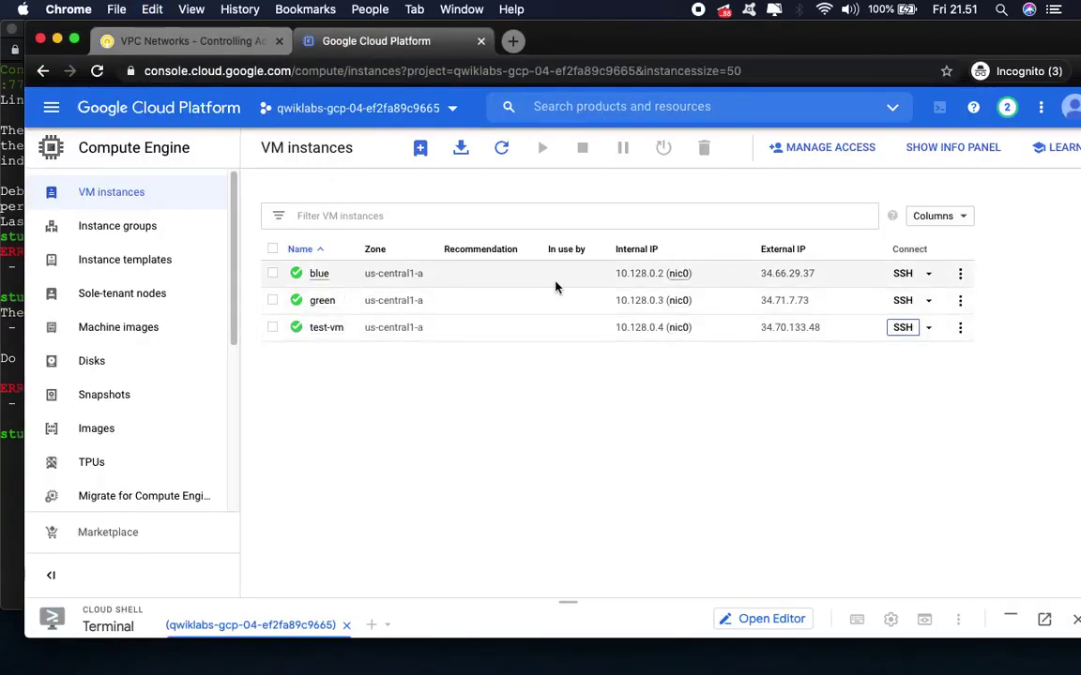
click(701, 273)
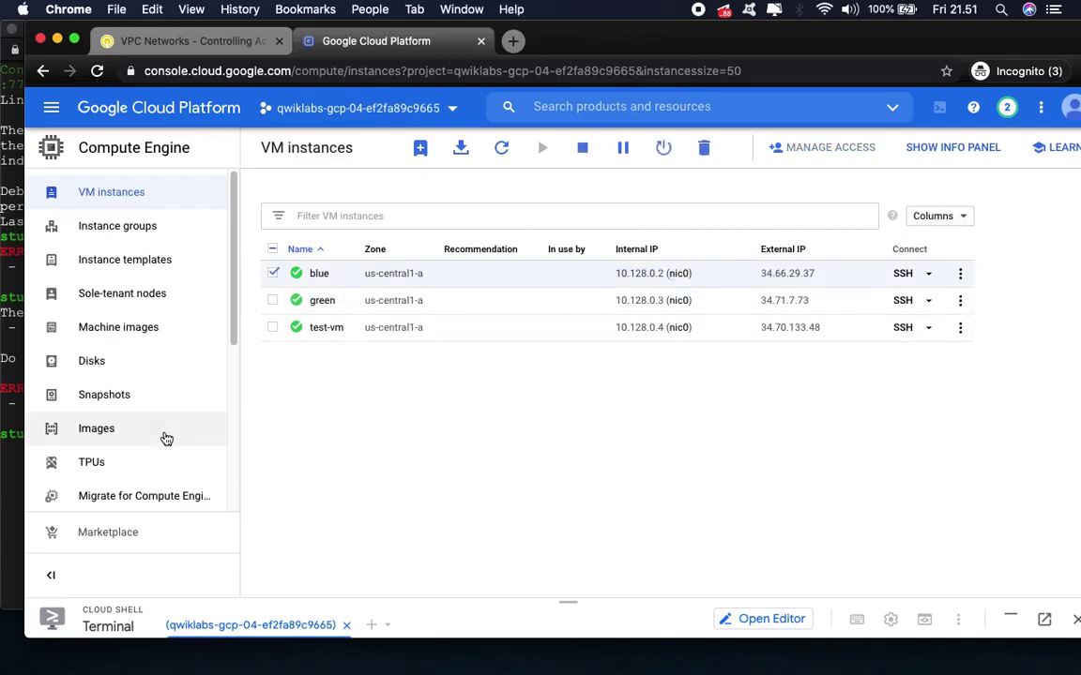
click(17, 455)
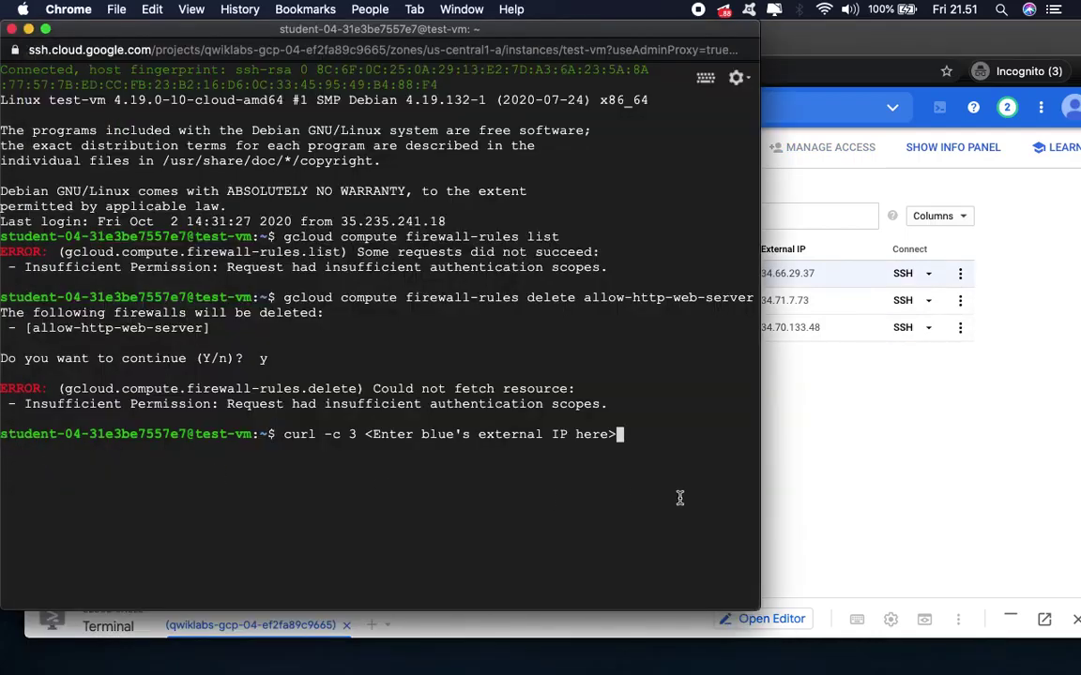
key(BackSpace)
key(BackSpace)
key(BackSpace)
key(BackSpace)
key(BackSpace)
key(BackSpace)
key(BackSpace)
key(BackSpace)
key(BackSpace)
key(BackSpace)
key(BackSpace)
key(BackSpace)
key(BackSpace)
key(BackSpace)
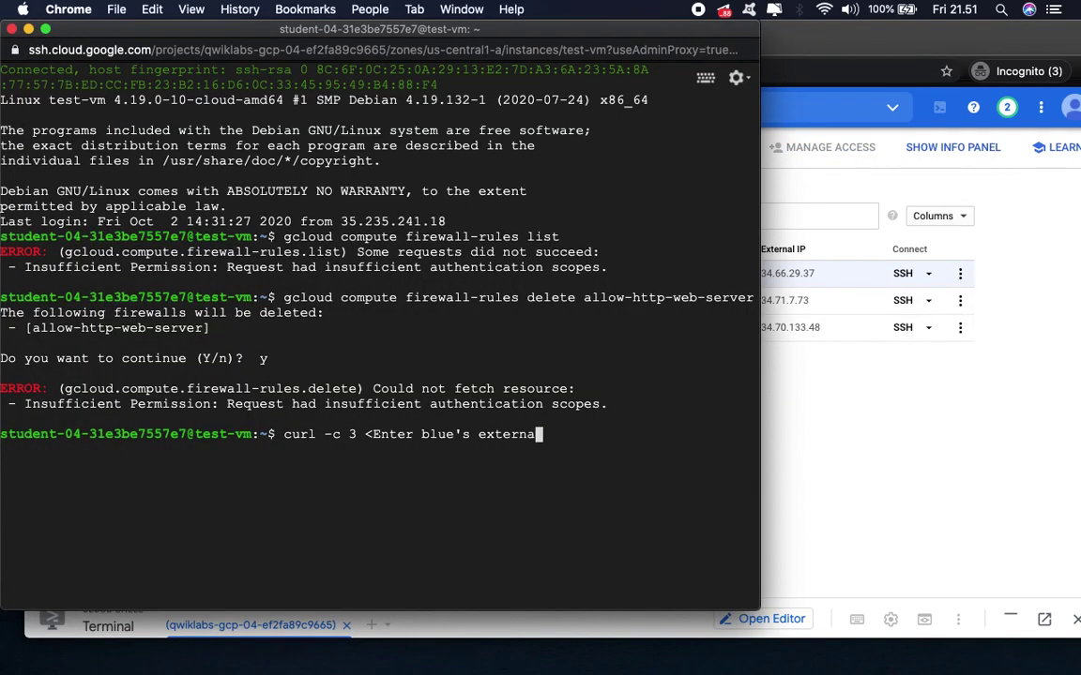
key(BackSpace)
key(BackSpace)
key(BackSpace)
key(BackSpace)
key(BackSpace)
key(BackSpace)
key(BackSpace)
key(BackSpace)
key(BackSpace)
key(BackSpace)
key(BackSpace)
key(BackSpace)
key(BackSpace)
key(BackSpace)
key(BackSpace)
key(BackSpace)
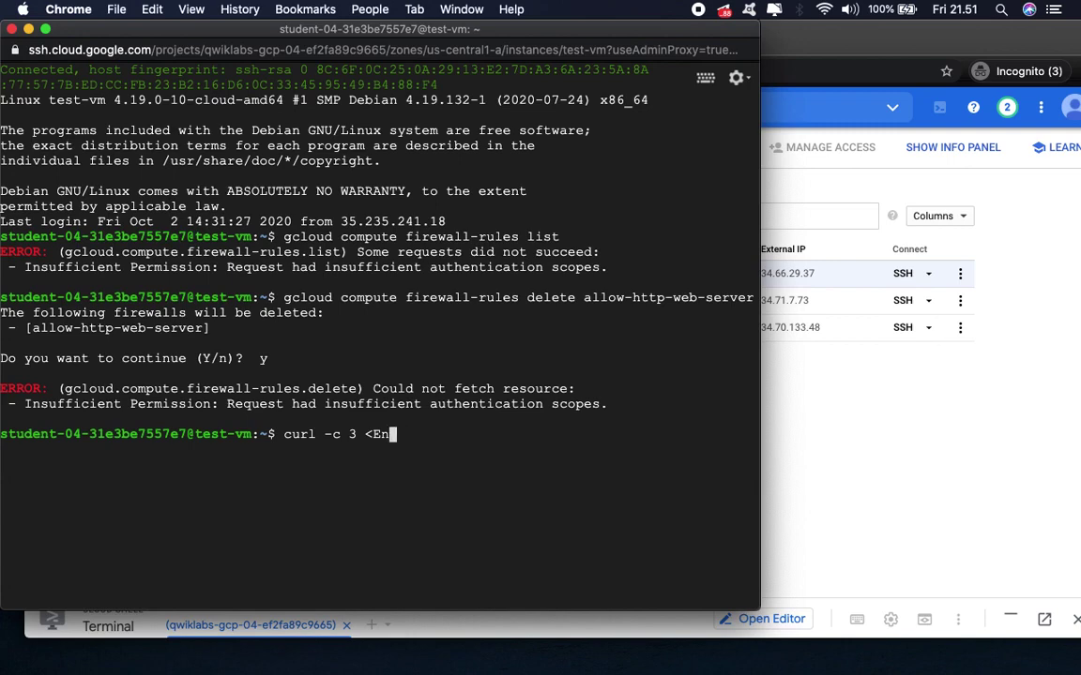
key(BackSpace)
- Copy blue's external IP from the VM instances list and run curl -c 3 34.66.29.37 on test-vm
click(912, 461)
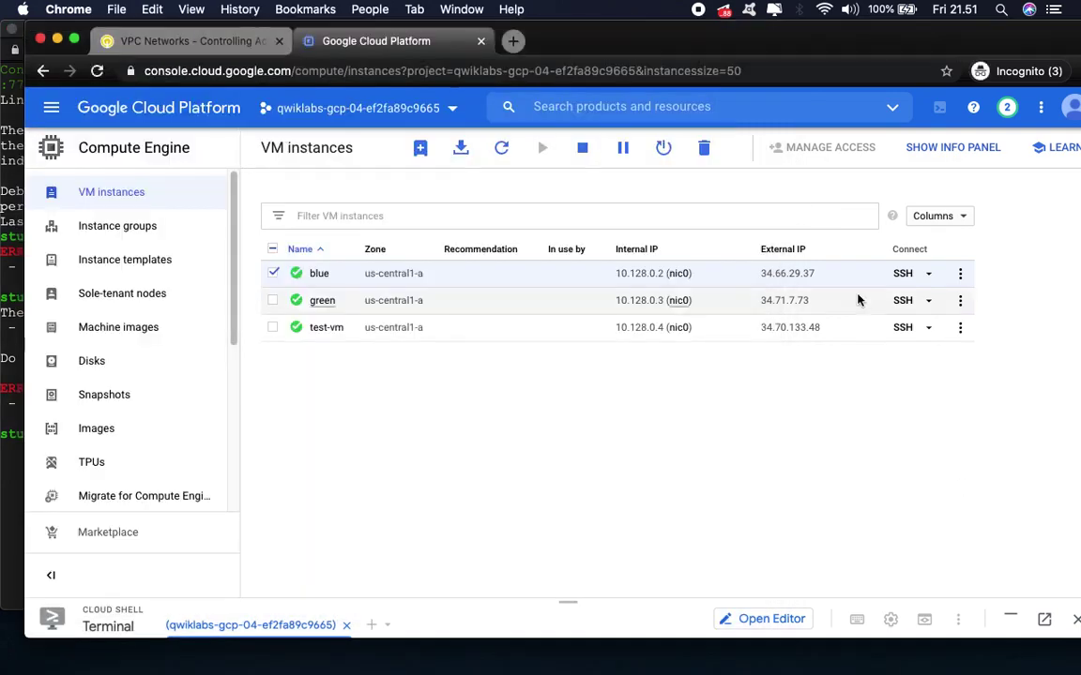
click(826, 274)
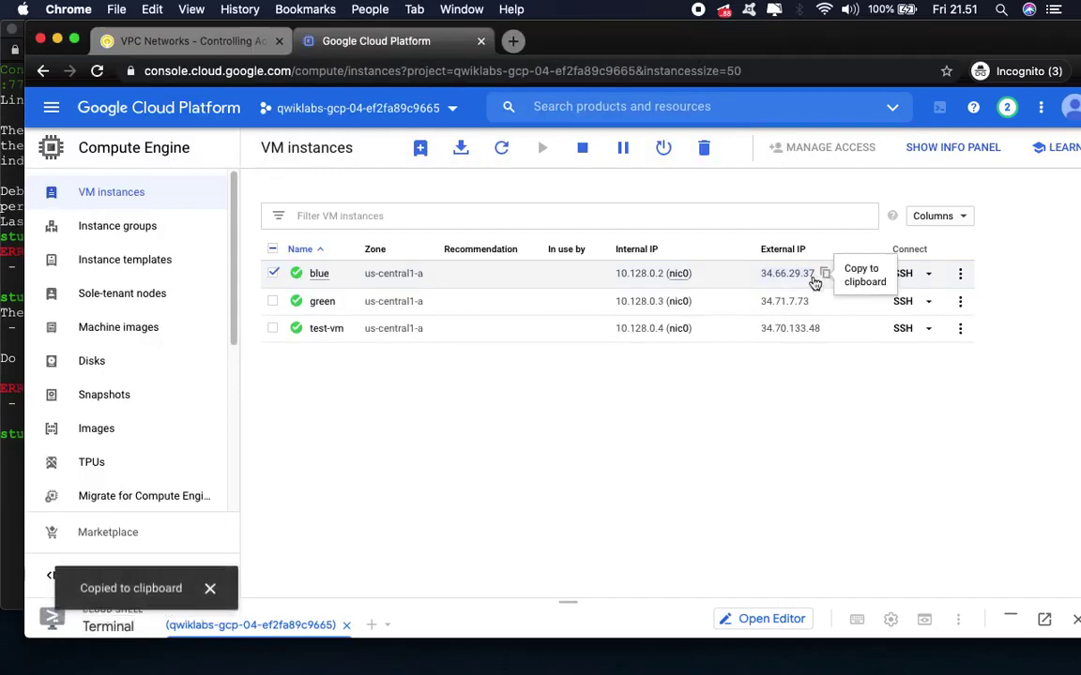
click(13, 477)
key(super+v)
key(Return)
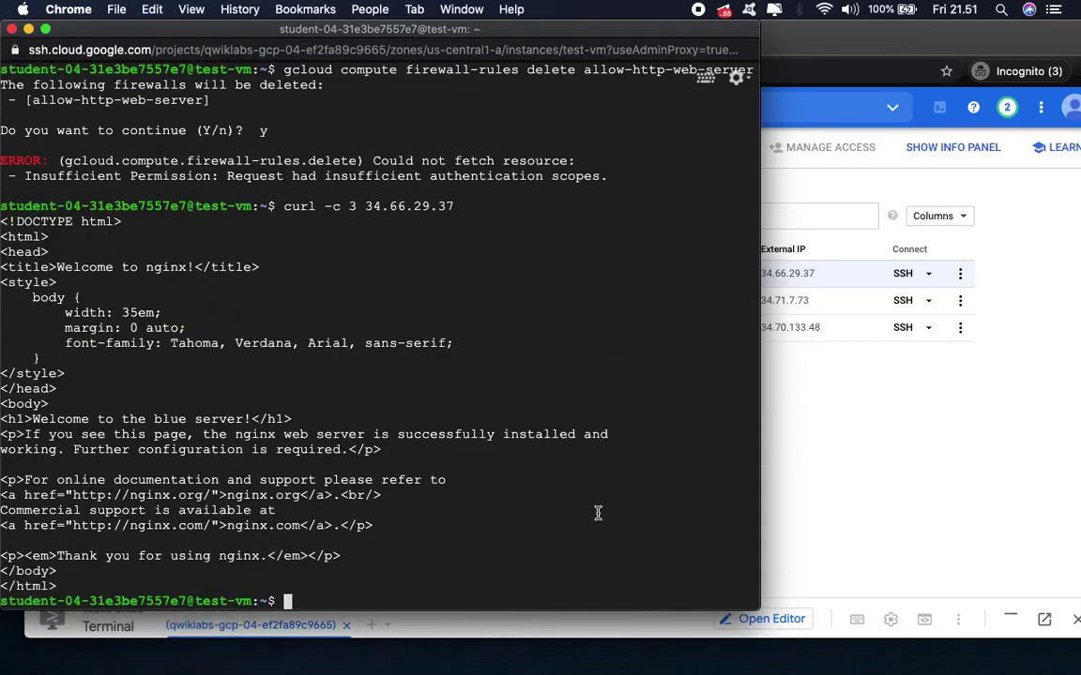
- Compare the test-vm terminal output with the lab's expected results and review the remaining instructions through to the end of the page
click(831, 126)
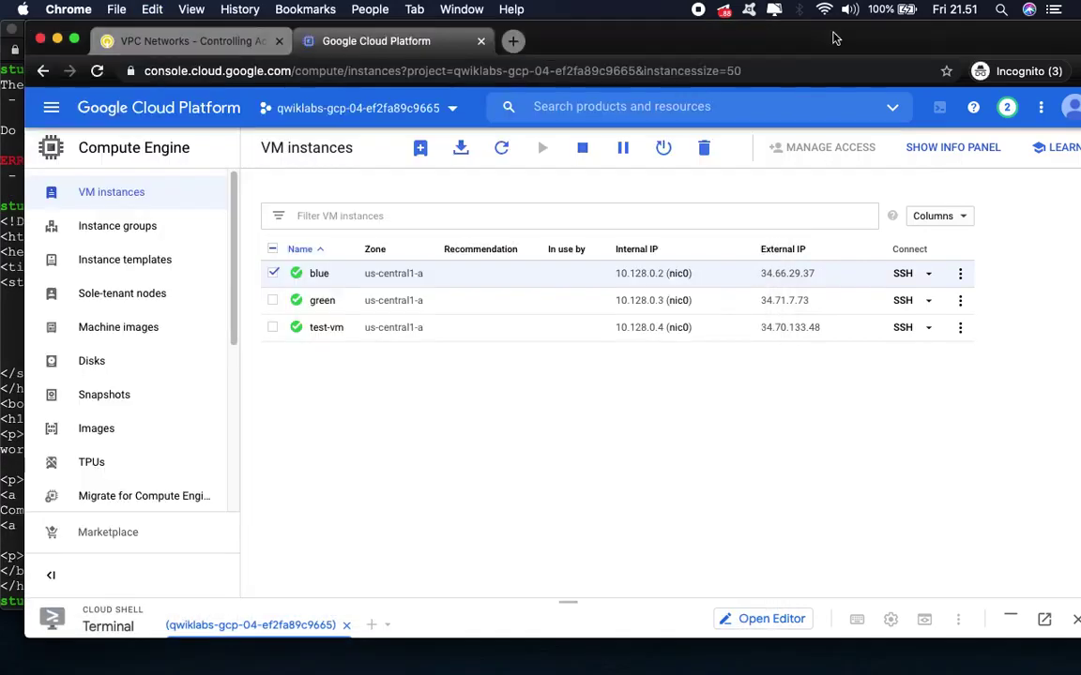
click(192, 42)
mouse_move(427, 310)
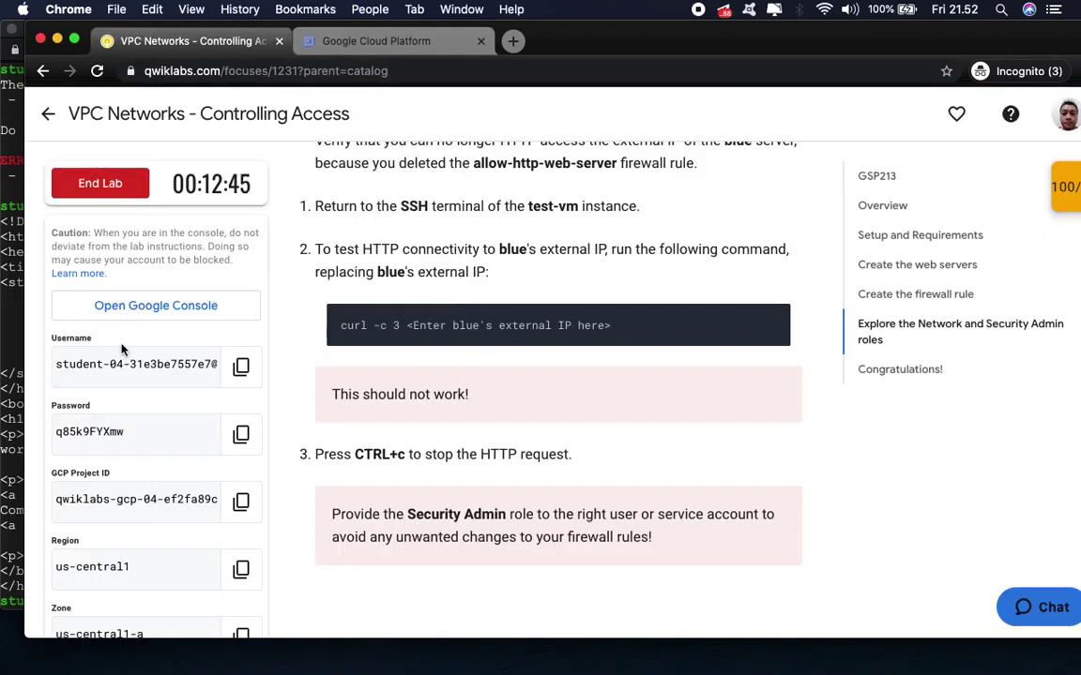
click(13, 324)
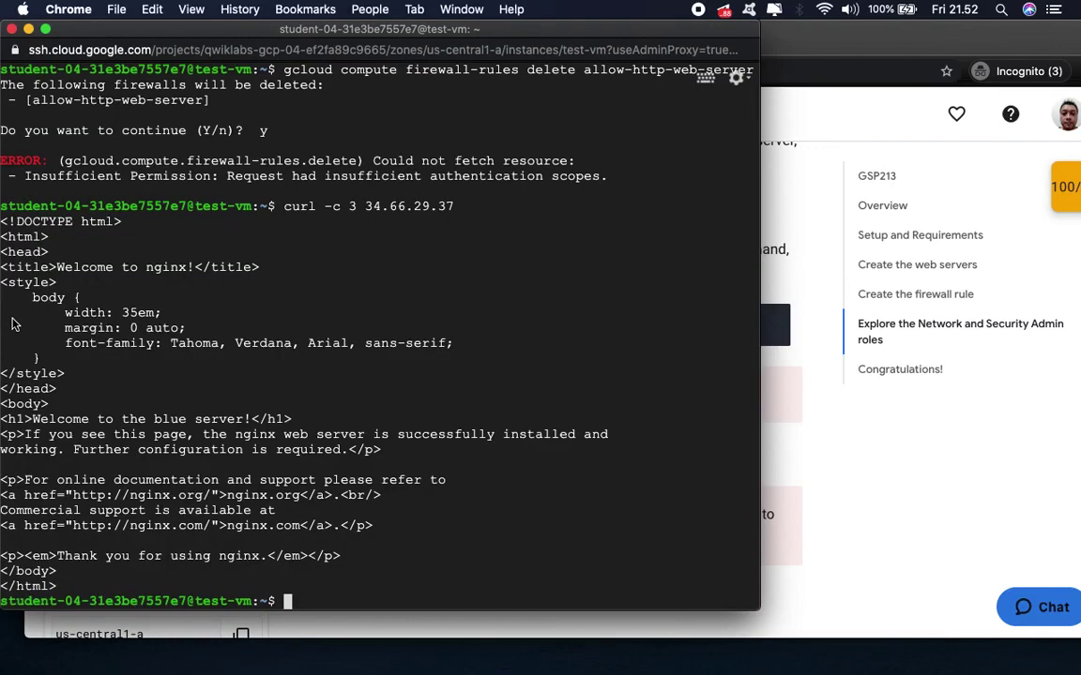
click(860, 484)
scroll(859, 484, up, 5)
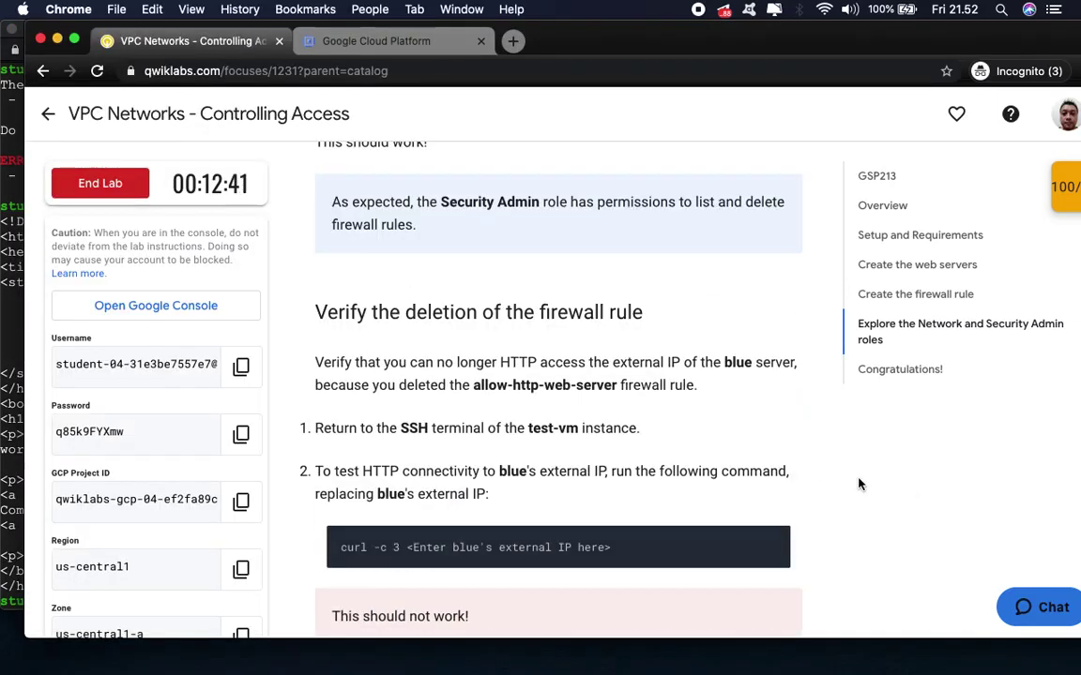
scroll(859, 484, up, 3)
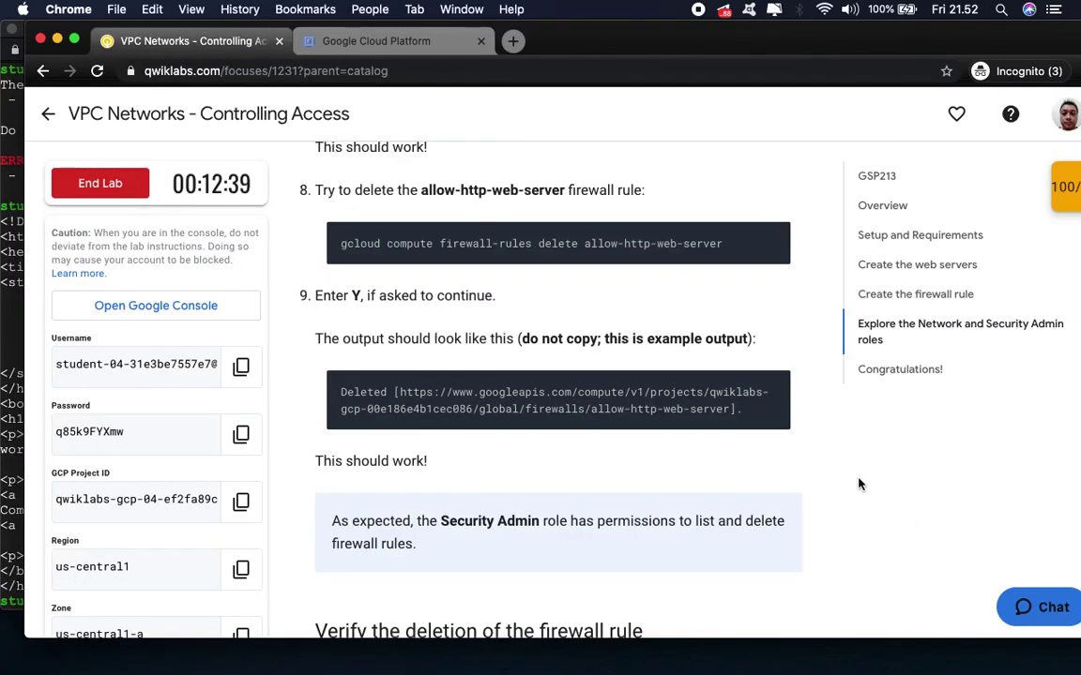
scroll(860, 484, up, 2)
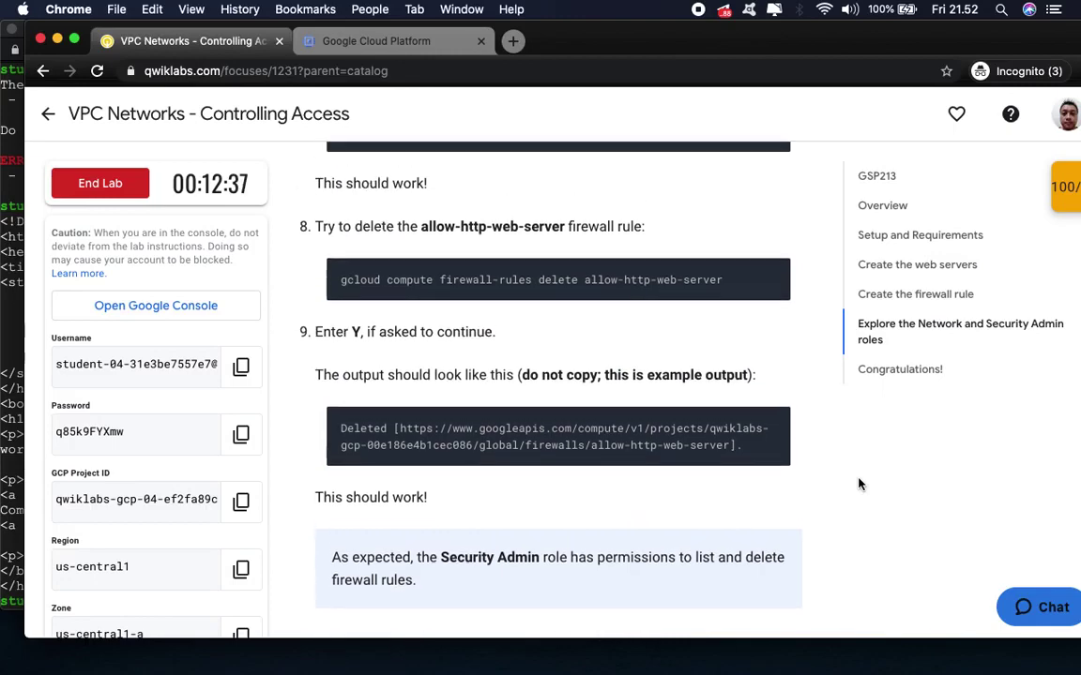
scroll(859, 484, down, 10)
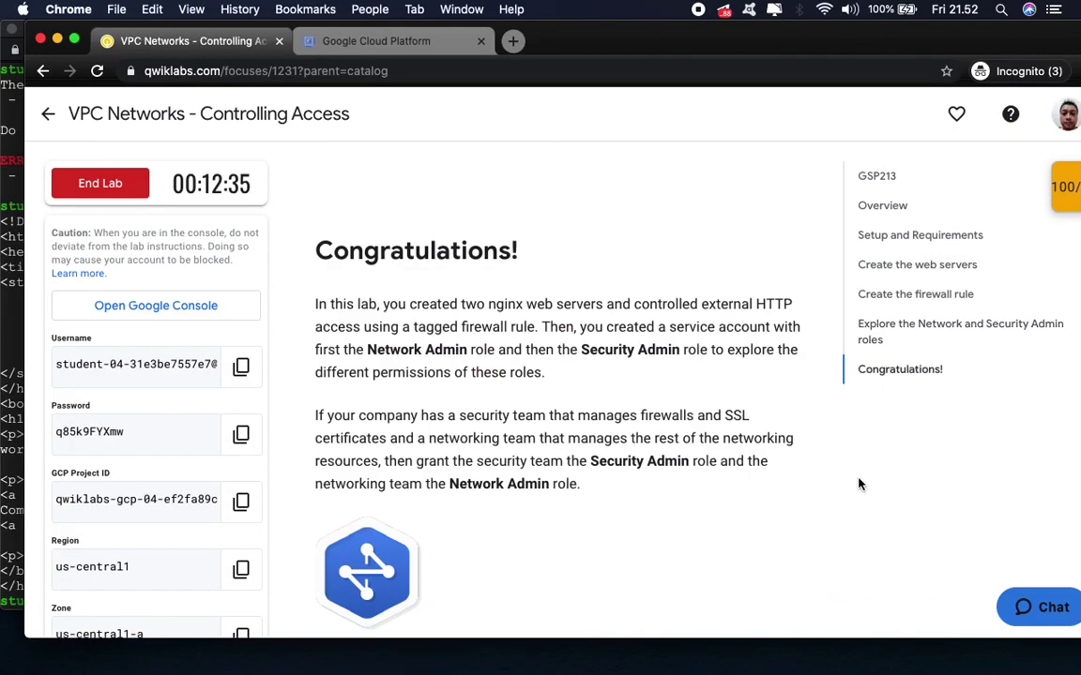
scroll(860, 484, down, 10)
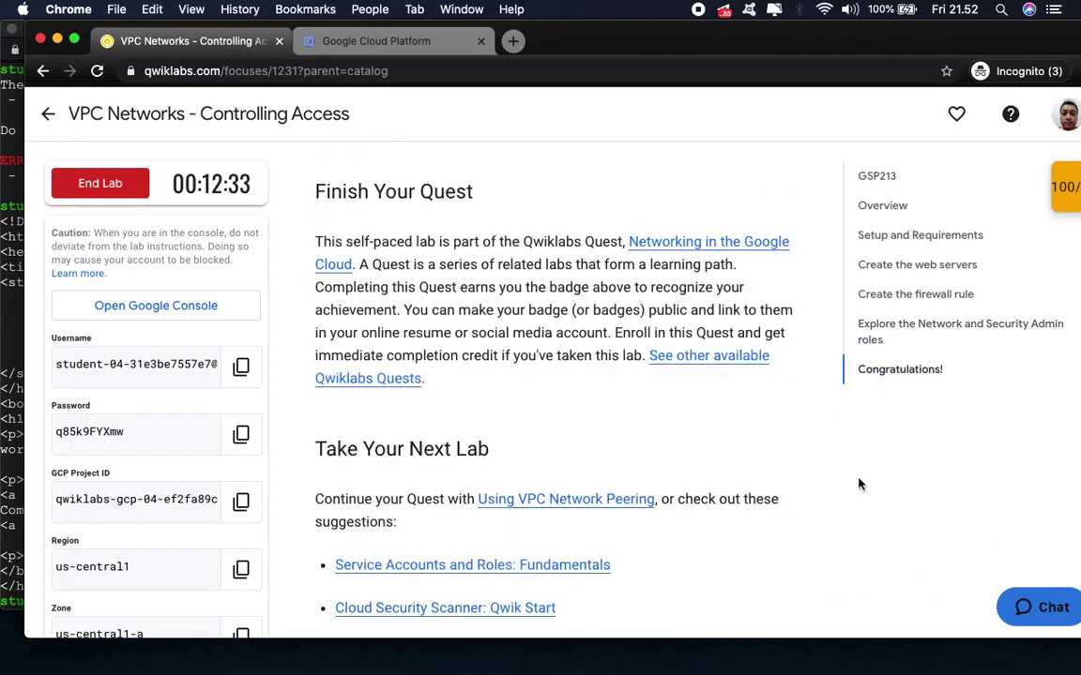
scroll(859, 484, down, 8)
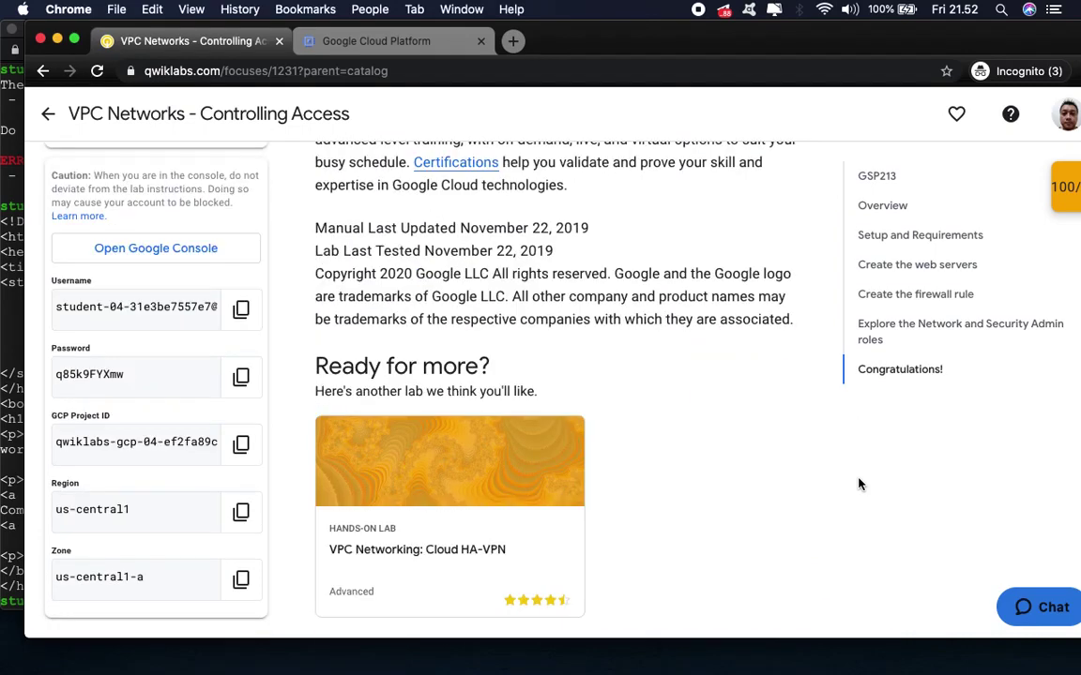
scroll(779, 441, up, 3)
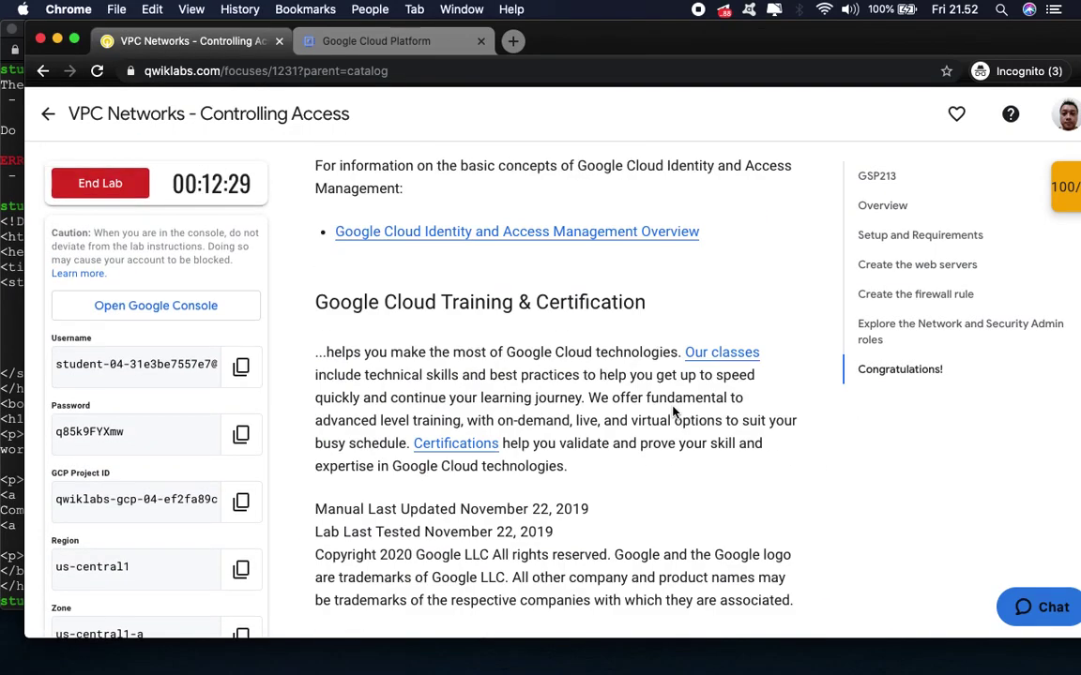
- End the lab, confirm it, and submit a five-star satisfaction rating without a comment
click(84, 188)
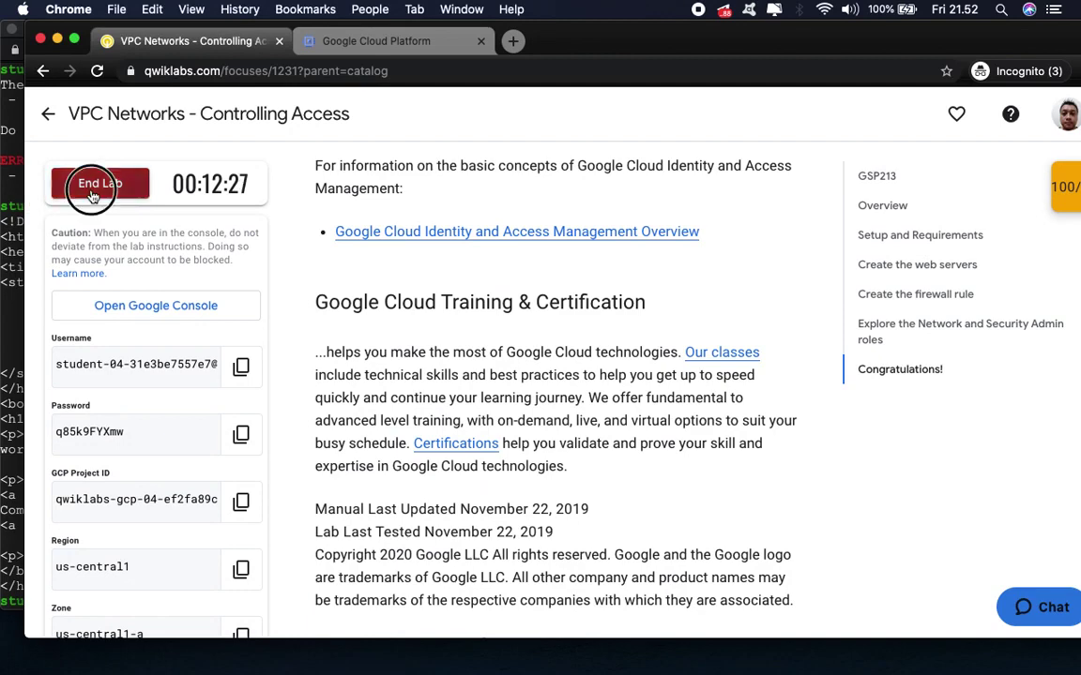
click(710, 217)
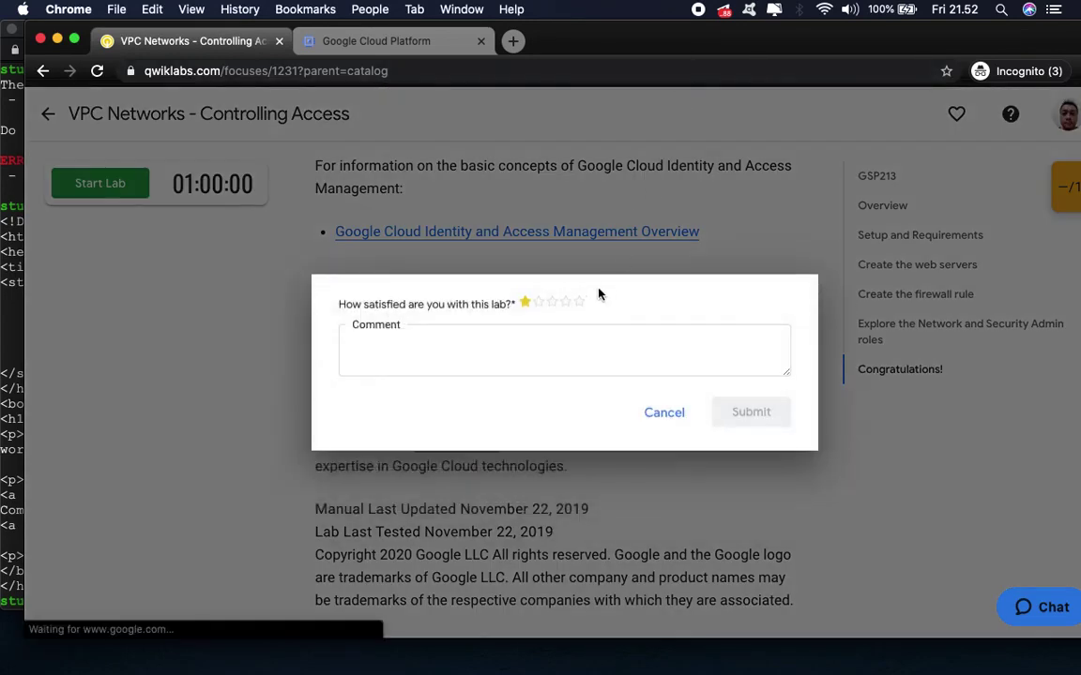
click(579, 303)
click(762, 411)
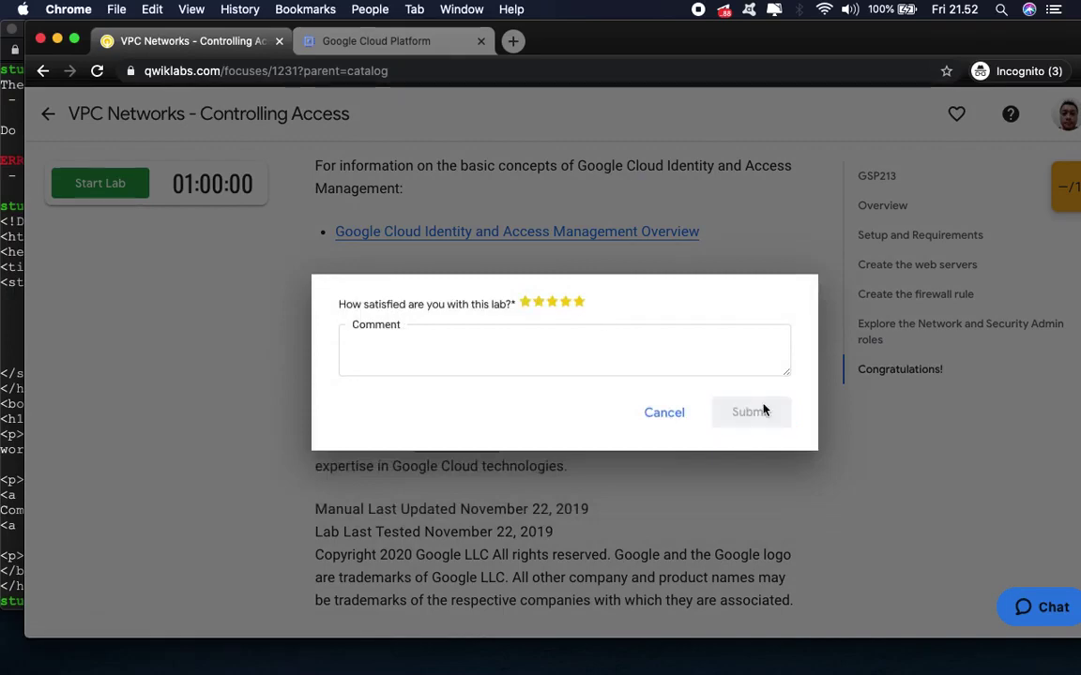
drag(729, 51, 716, 47)
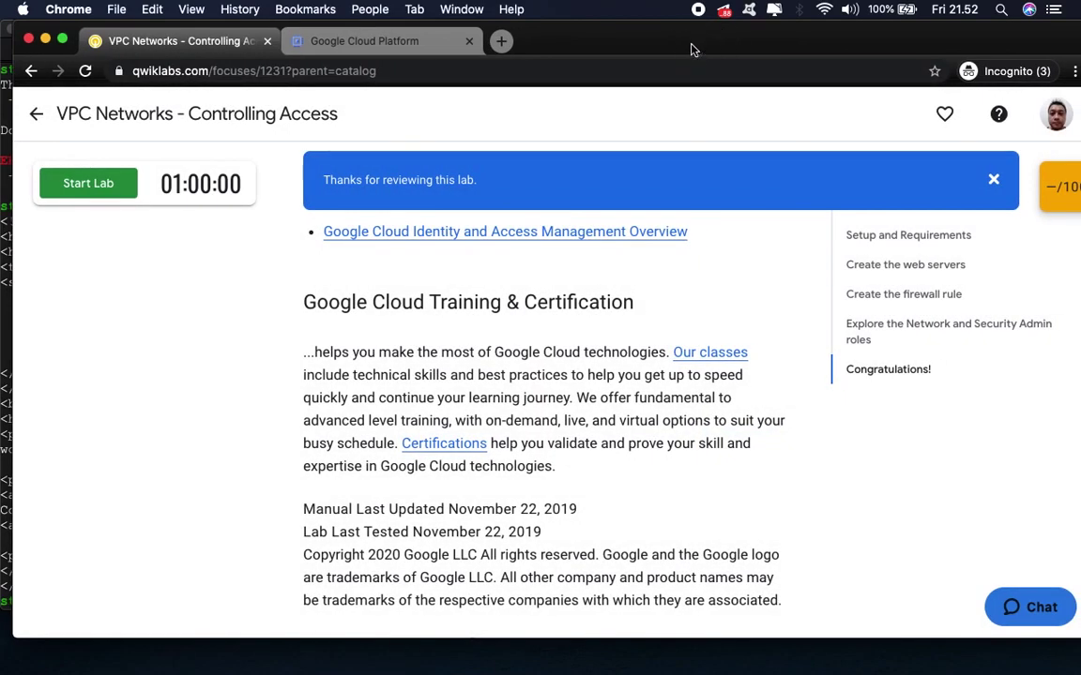